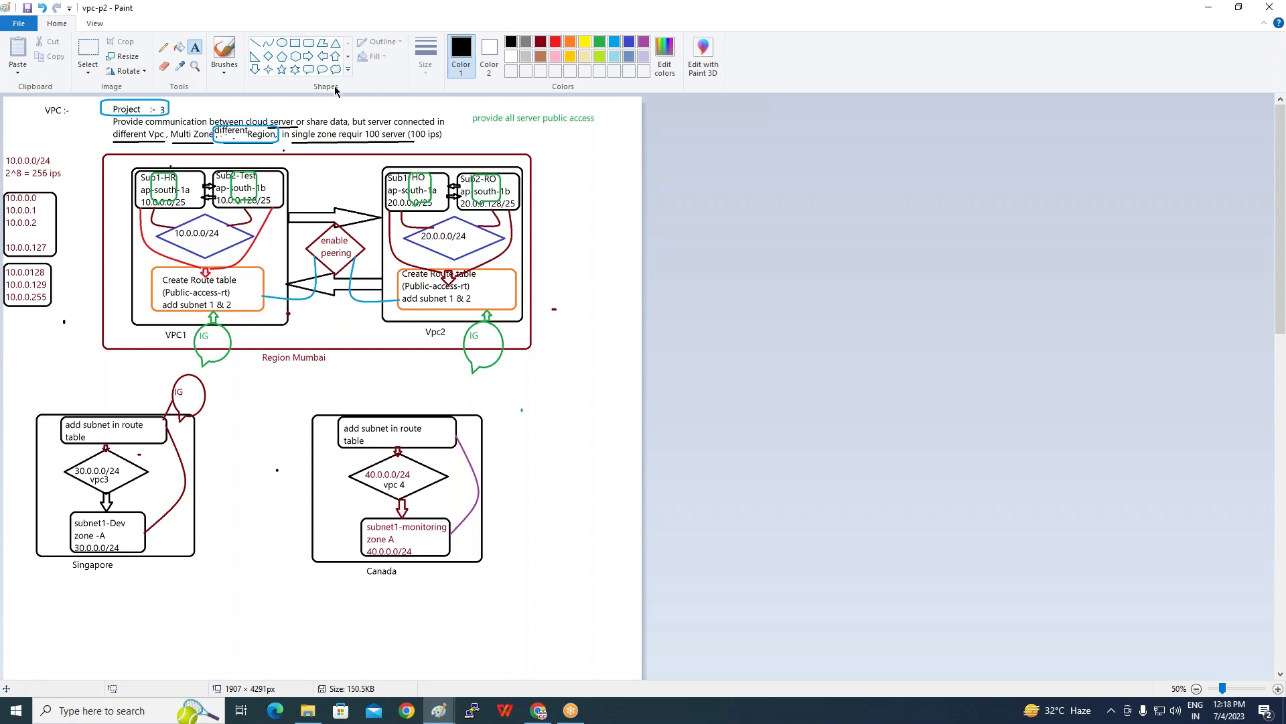
# Draw red rounded callouts over the subnet1-Dev and subnet1-monitoring boxes, then zoom to 100%
pyautogui.click(308, 69)
pyautogui.moveTo(88, 518); pyautogui.dragTo(118, 550)
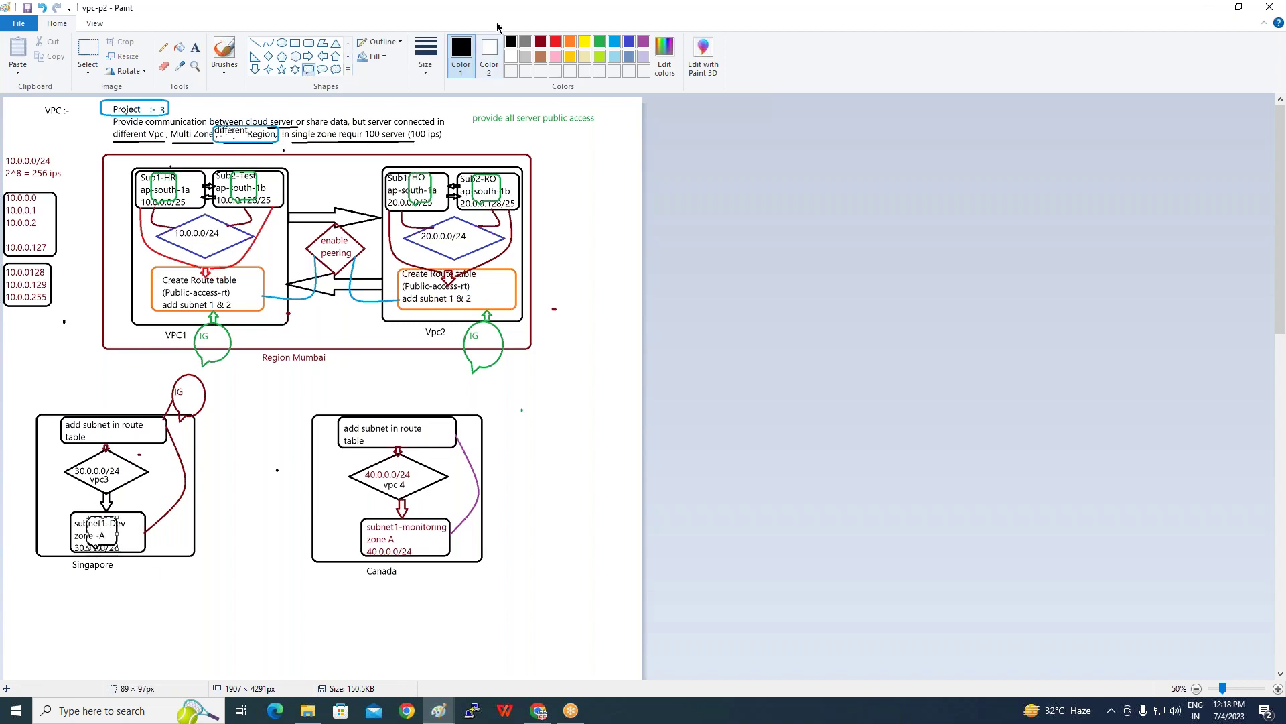
pyautogui.click(555, 41)
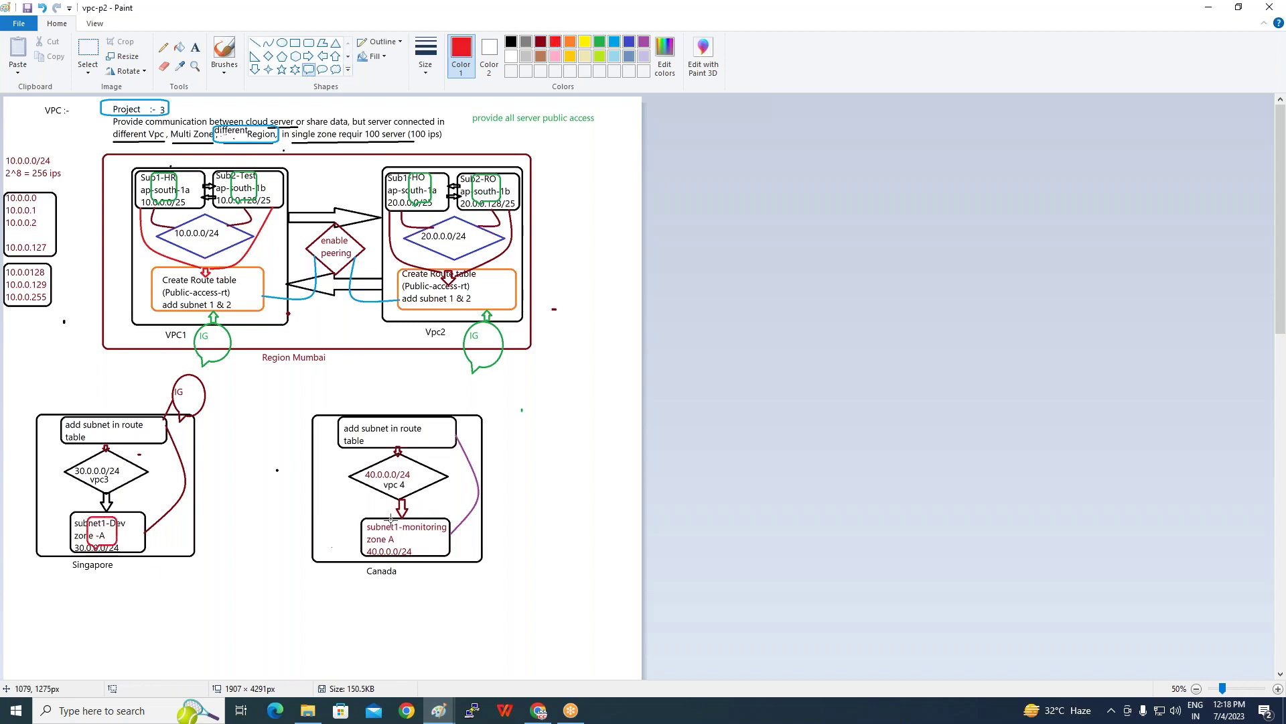
pyautogui.moveTo(384, 524)
pyautogui.mouseDown()
pyautogui.moveTo(429, 565)
pyautogui.moveTo(421, 552)
pyautogui.mouseUp()
pyautogui.click(432, 557)
pyautogui.click(1249, 690)
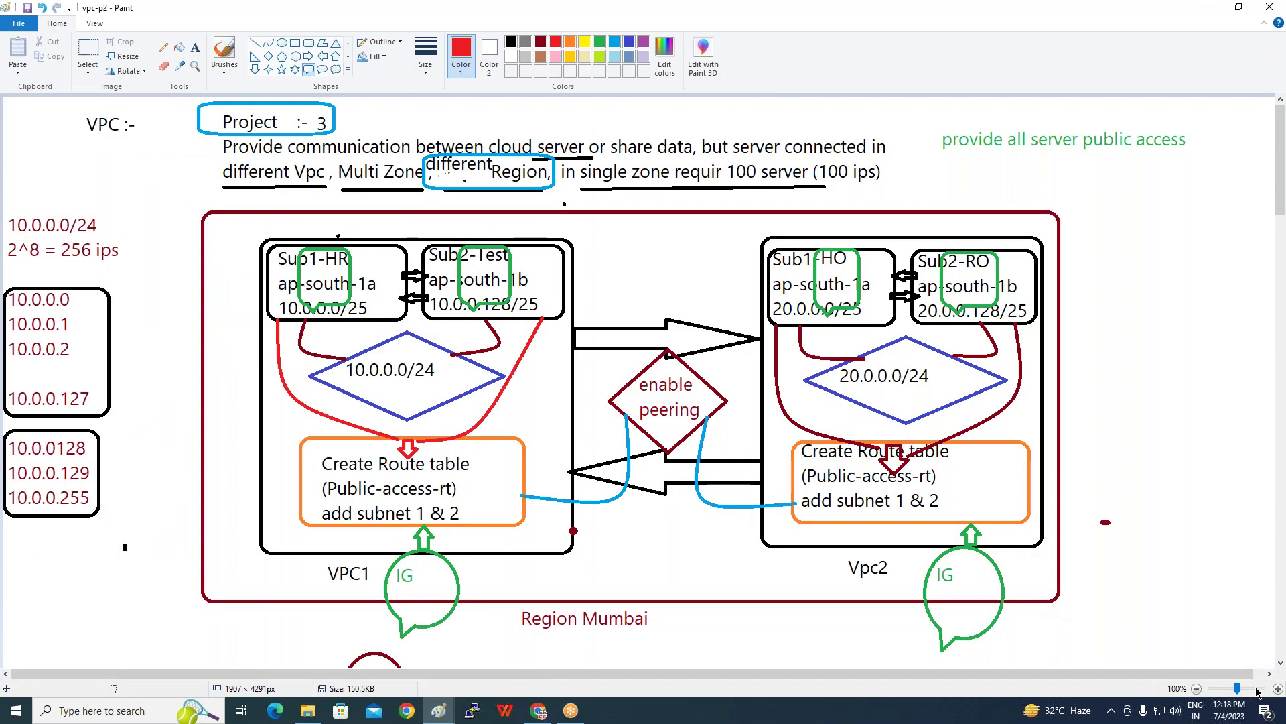
pyautogui.scroll(-5, 1106, 335)
pyautogui.scroll(5, 1039, 201)
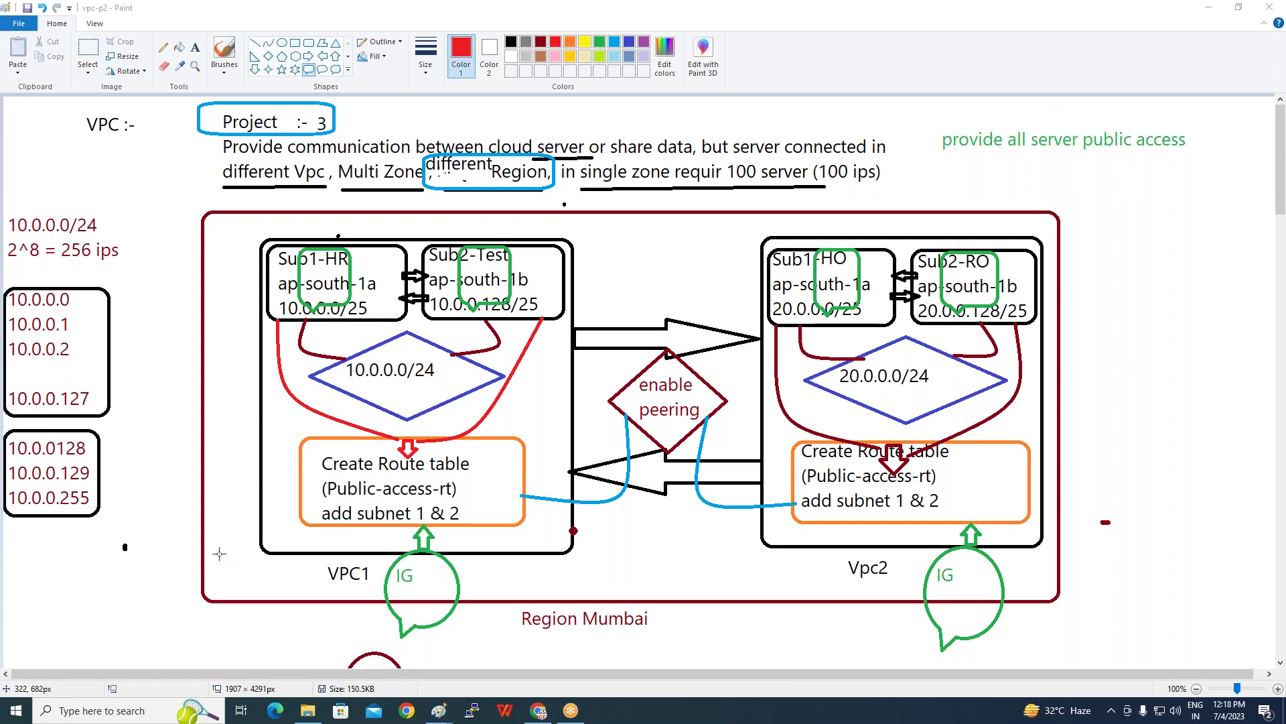
# Back in the EC2 instances page, dismiss the success notifications and refresh the instance list
pyautogui.click(538, 711)
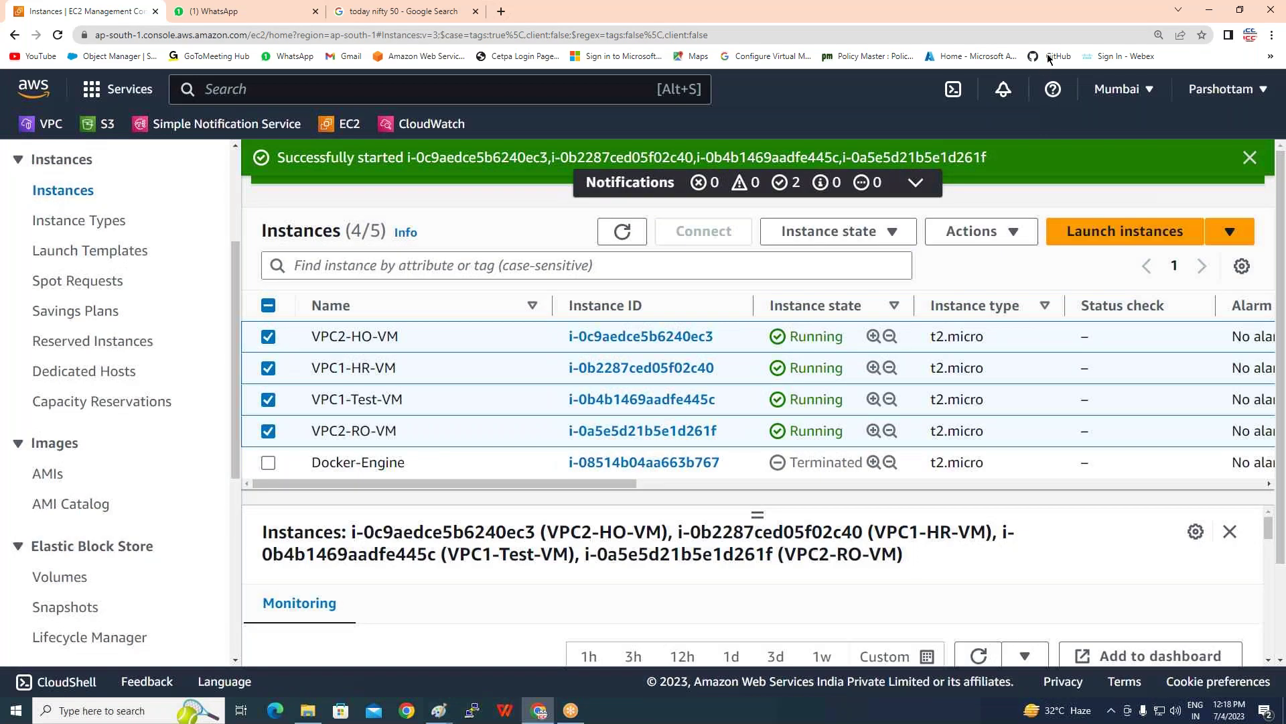
pyautogui.click(1250, 157)
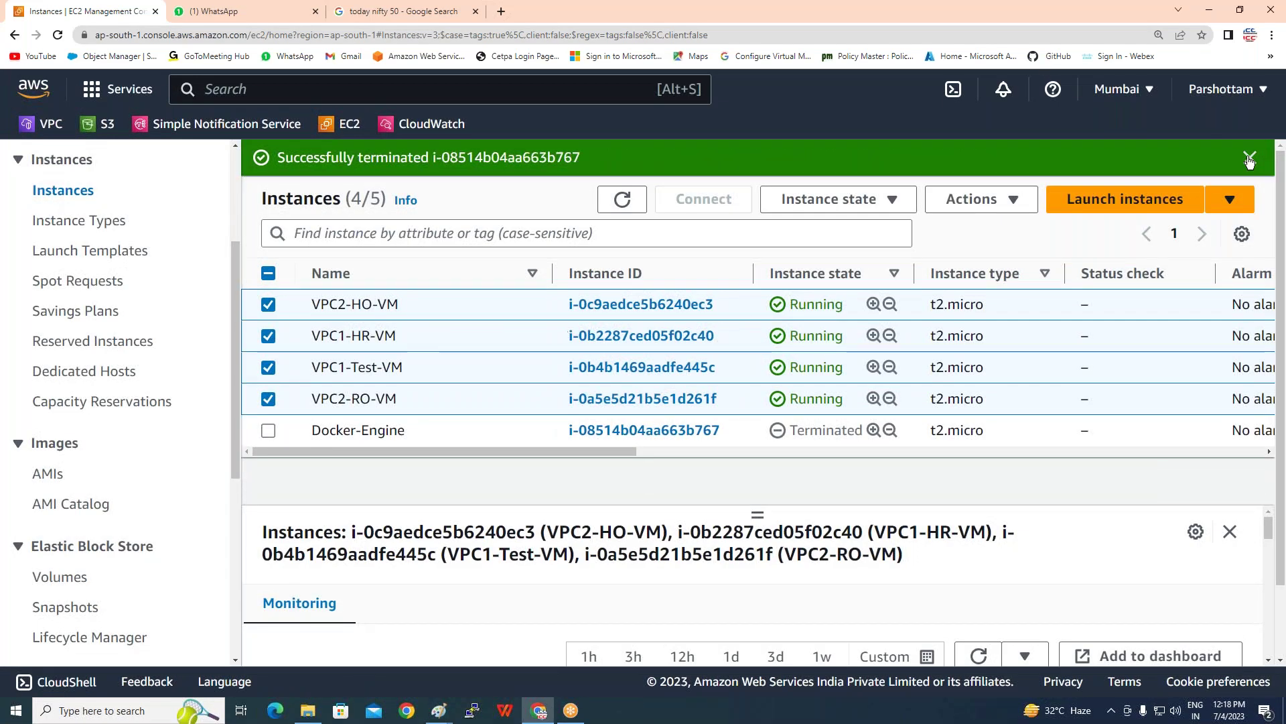
pyautogui.click(1250, 162)
pyautogui.click(1249, 162)
pyautogui.click(1266, 174)
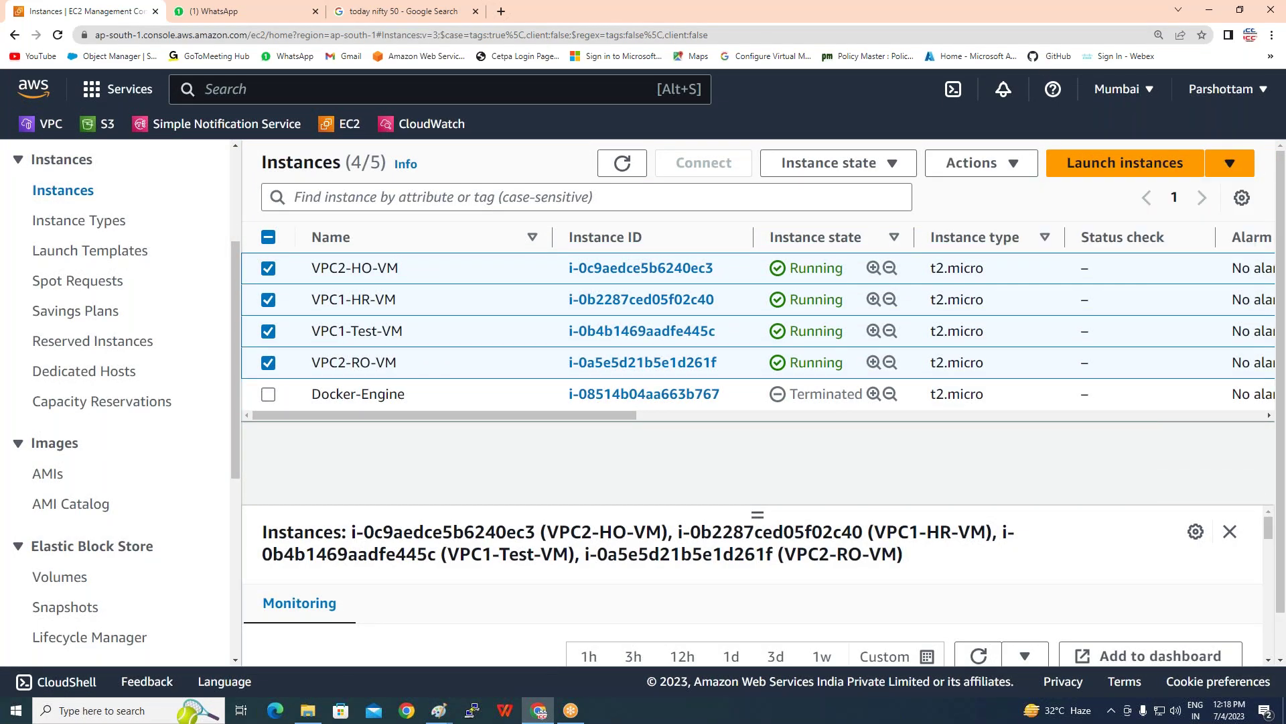
pyautogui.click(622, 163)
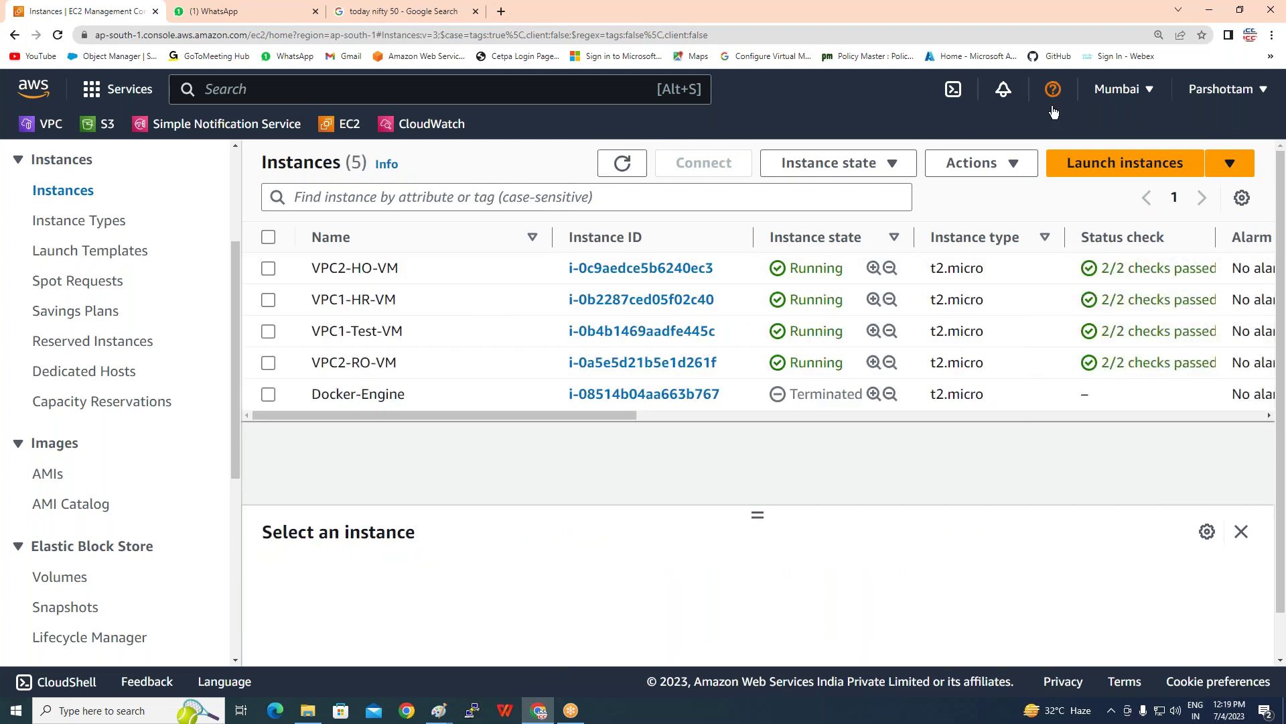
# Open the Singapore and Canada (Central) regions in new tabs and switch to Singapore
pyautogui.click(1139, 90)
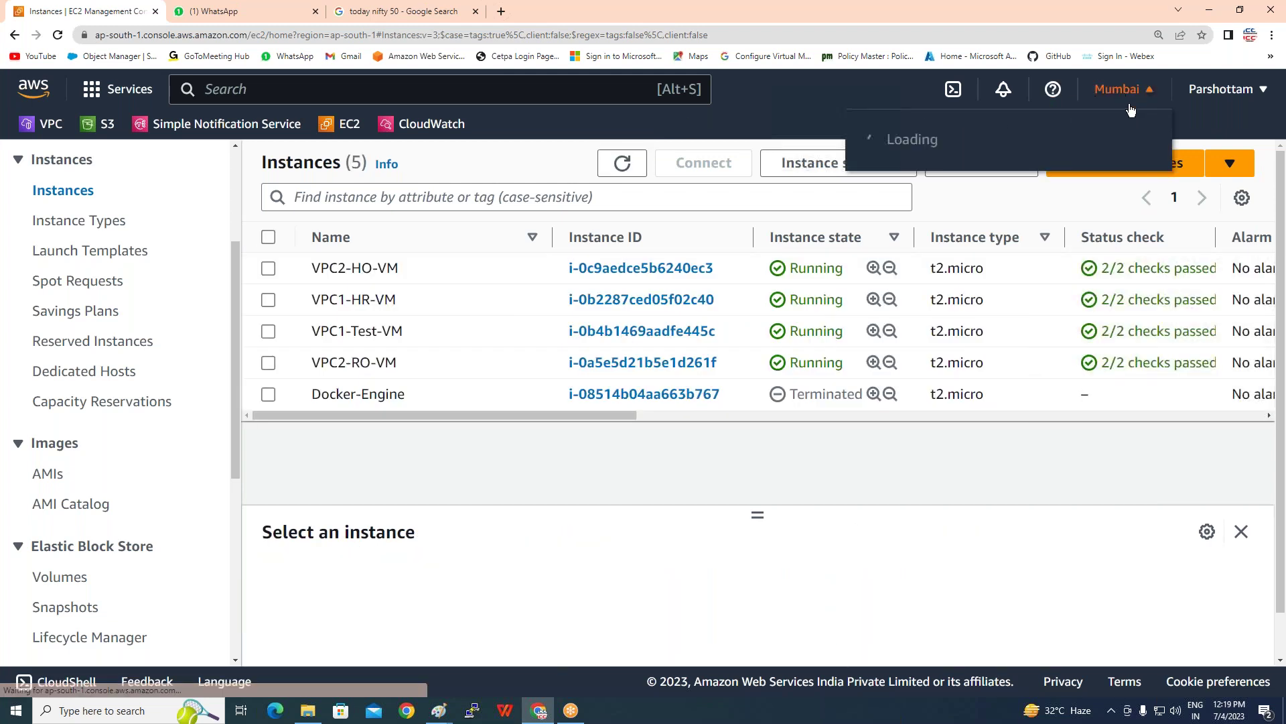
pyautogui.rightClick(955, 435)
pyautogui.click(975, 445)
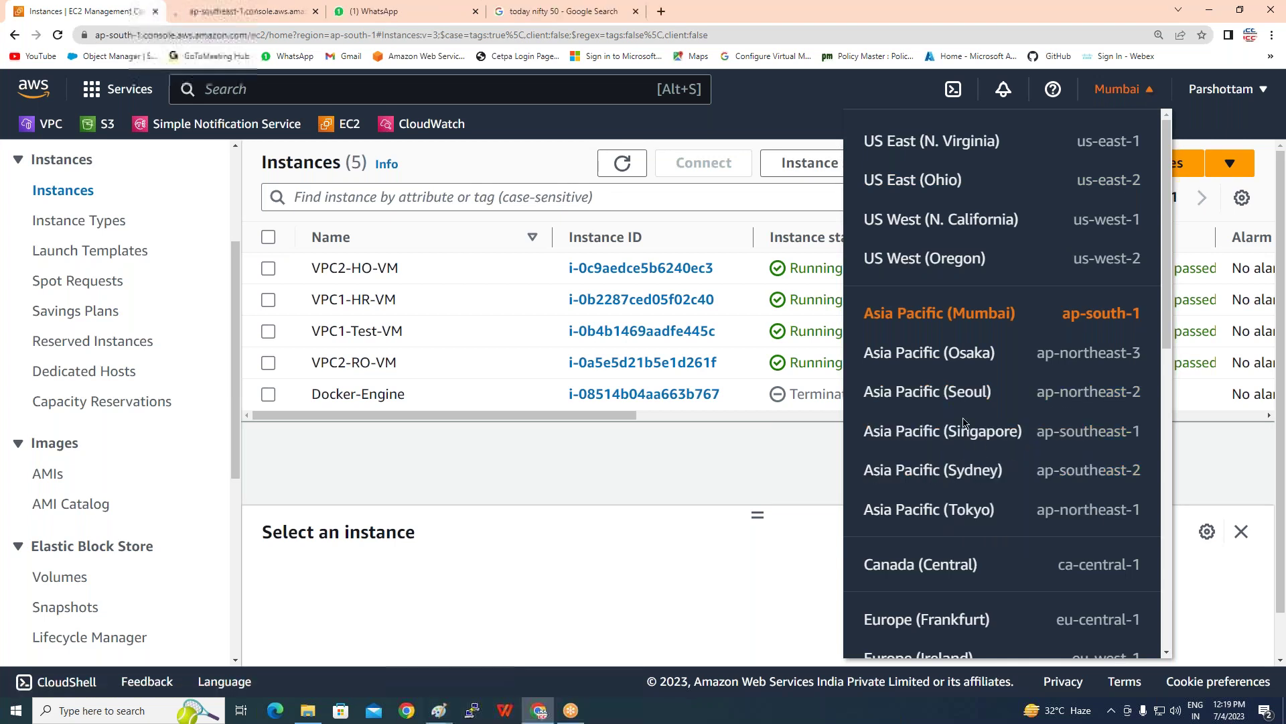
pyautogui.scroll(-6, 965, 429)
pyautogui.scroll(6, 944, 371)
pyautogui.scroll(-2, 944, 370)
pyautogui.rightClick(899, 430)
pyautogui.click(973, 438)
pyautogui.click(1204, 633)
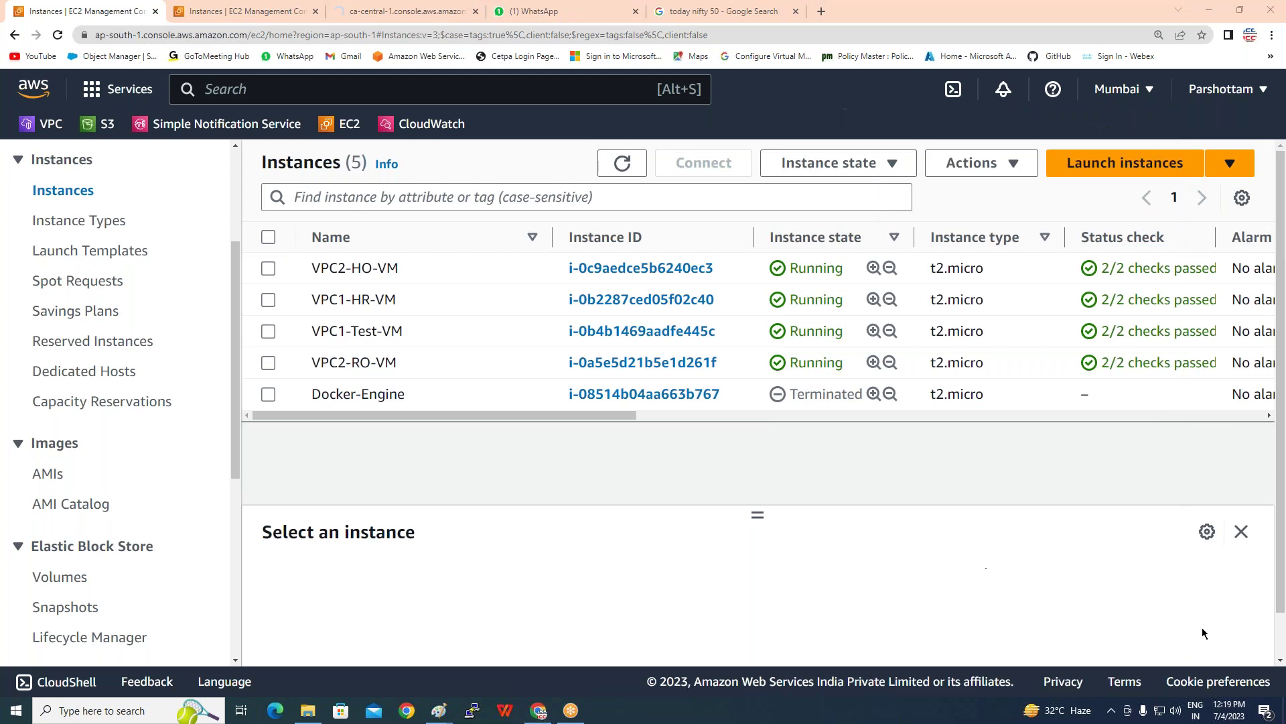
pyautogui.click(237, 21)
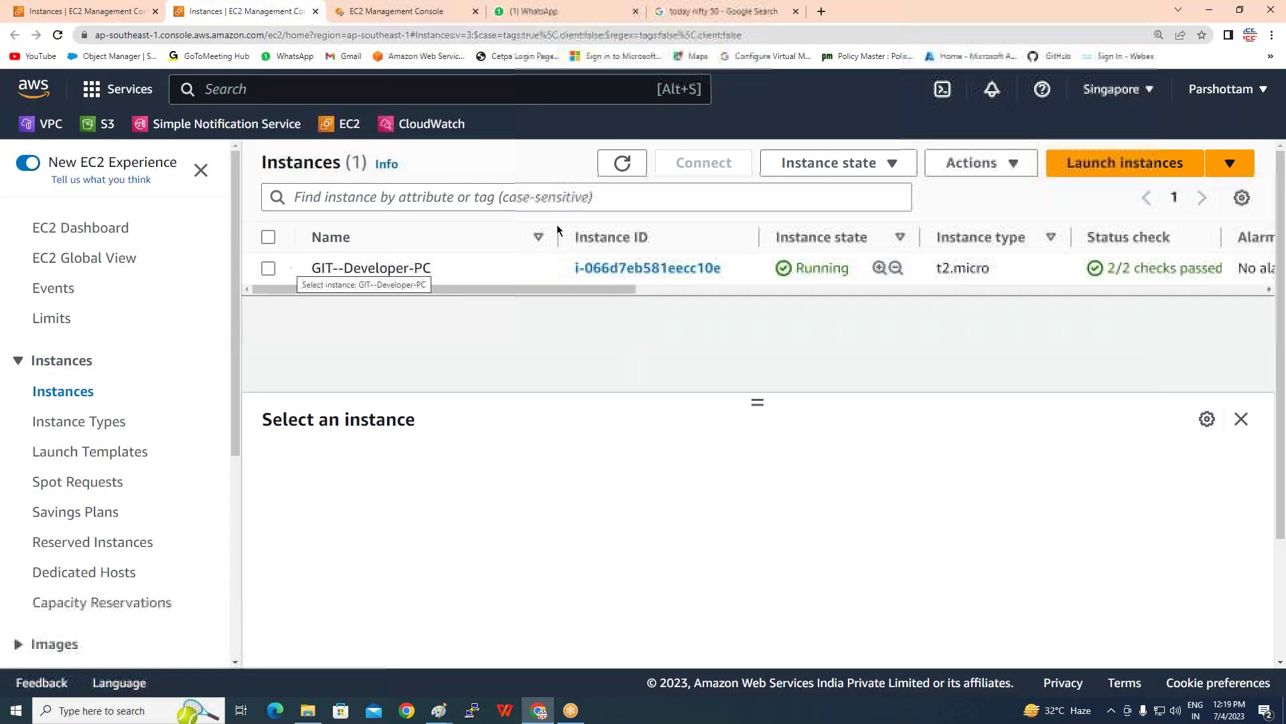
# Select GIT--Developer-PC, choose Terminate instance, then go to the VPC console
pyautogui.click(269, 238)
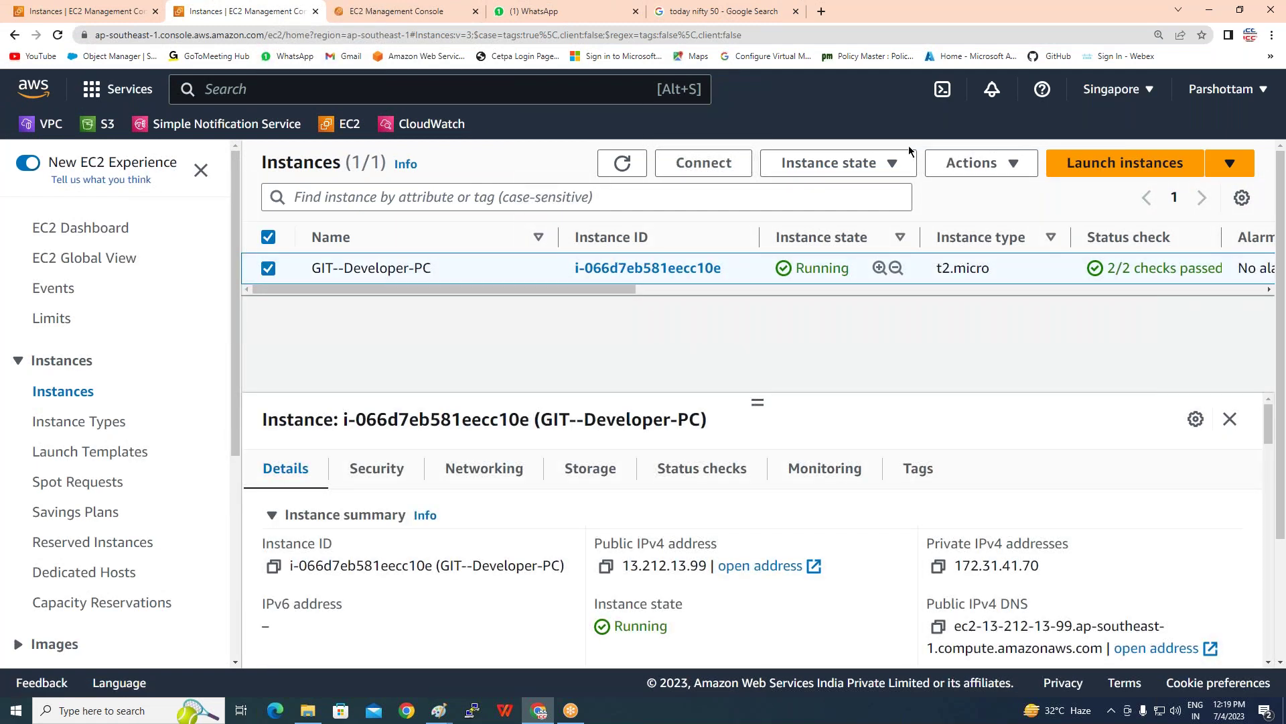
pyautogui.click(891, 166)
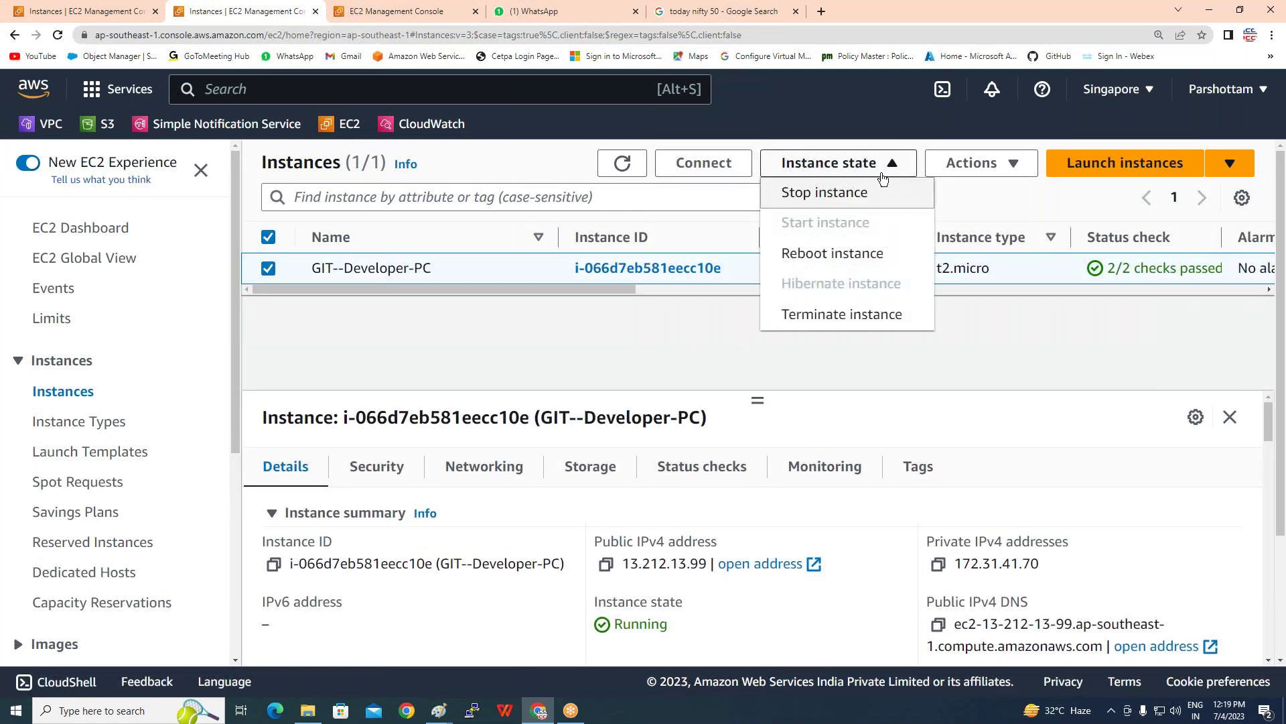
pyautogui.click(833, 317)
pyautogui.press('Escape')
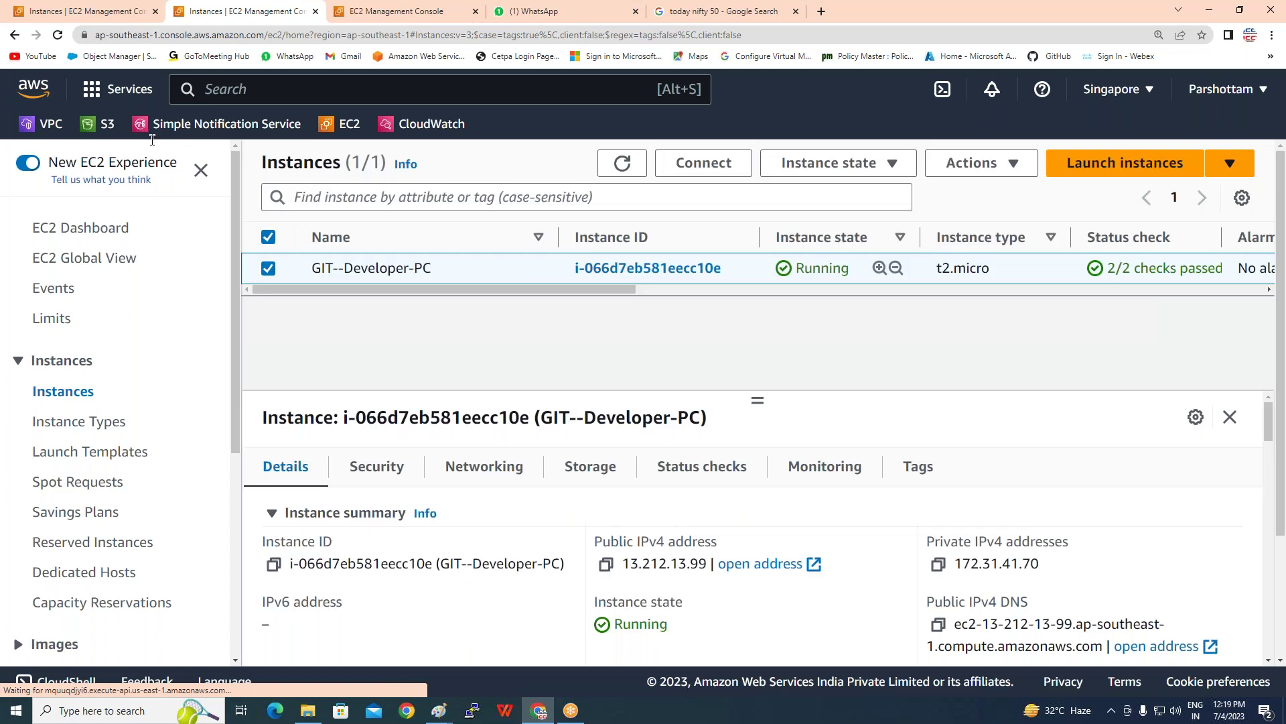
pyautogui.click(41, 123)
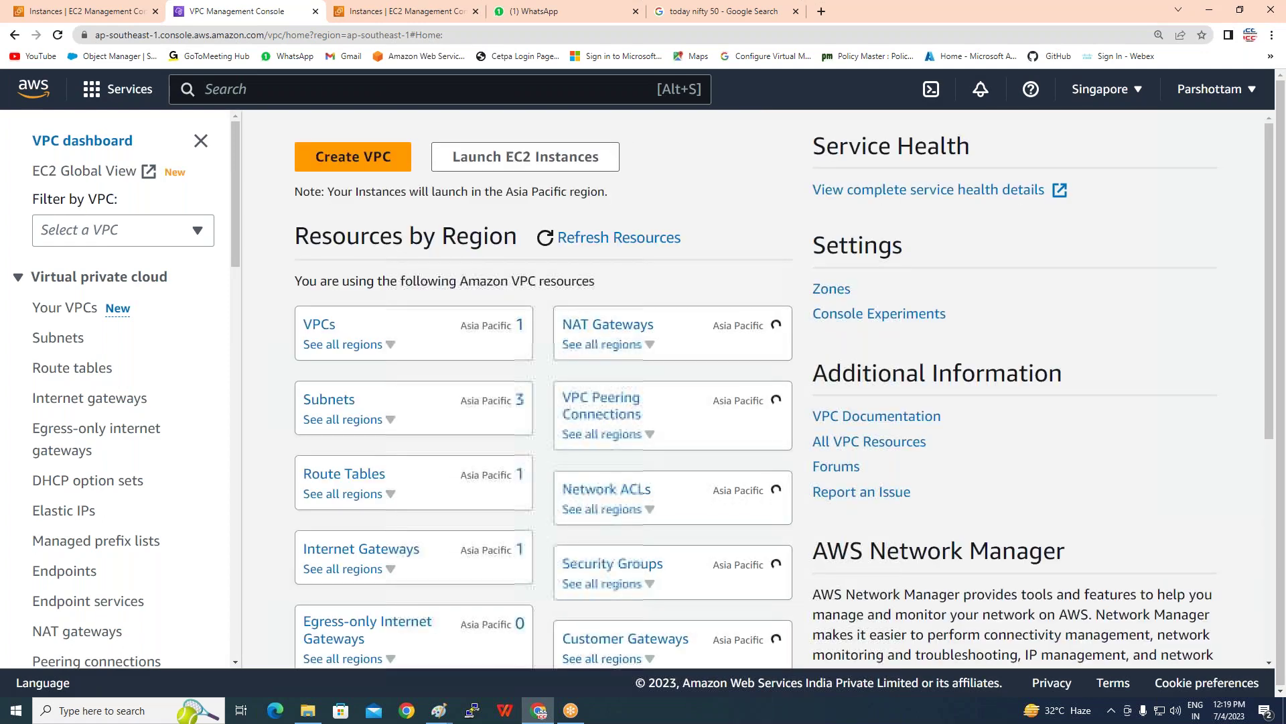
# Create a VPC named VPC3 with IPv4 CIDR 30.0.0.0/24 from Your VPCs
pyautogui.click(18, 311)
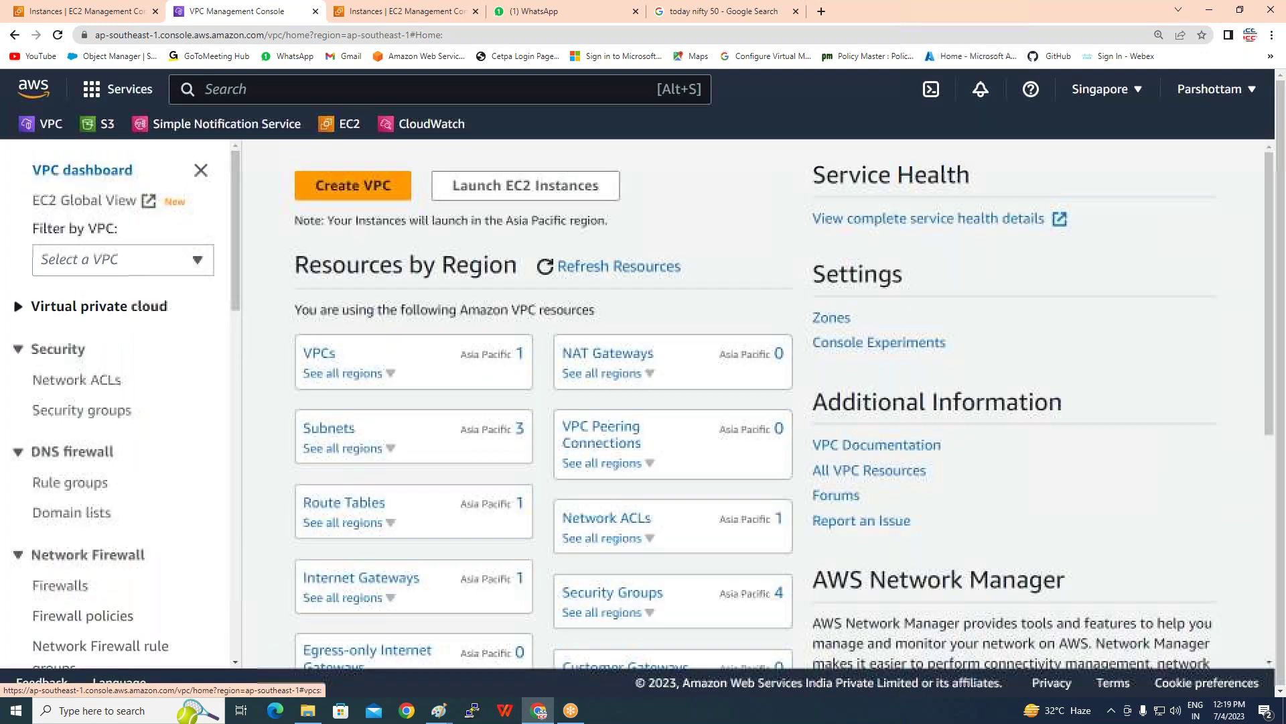
pyautogui.click(17, 311)
pyautogui.click(66, 337)
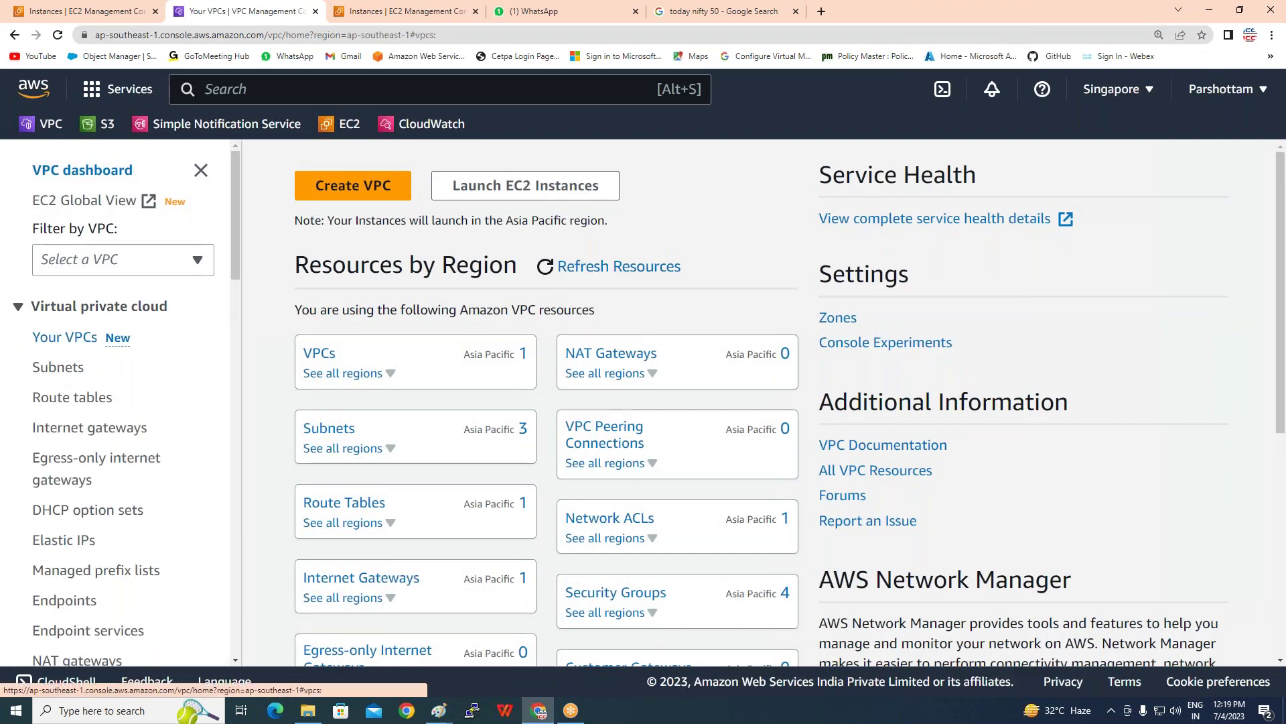
pyautogui.click(1158, 164)
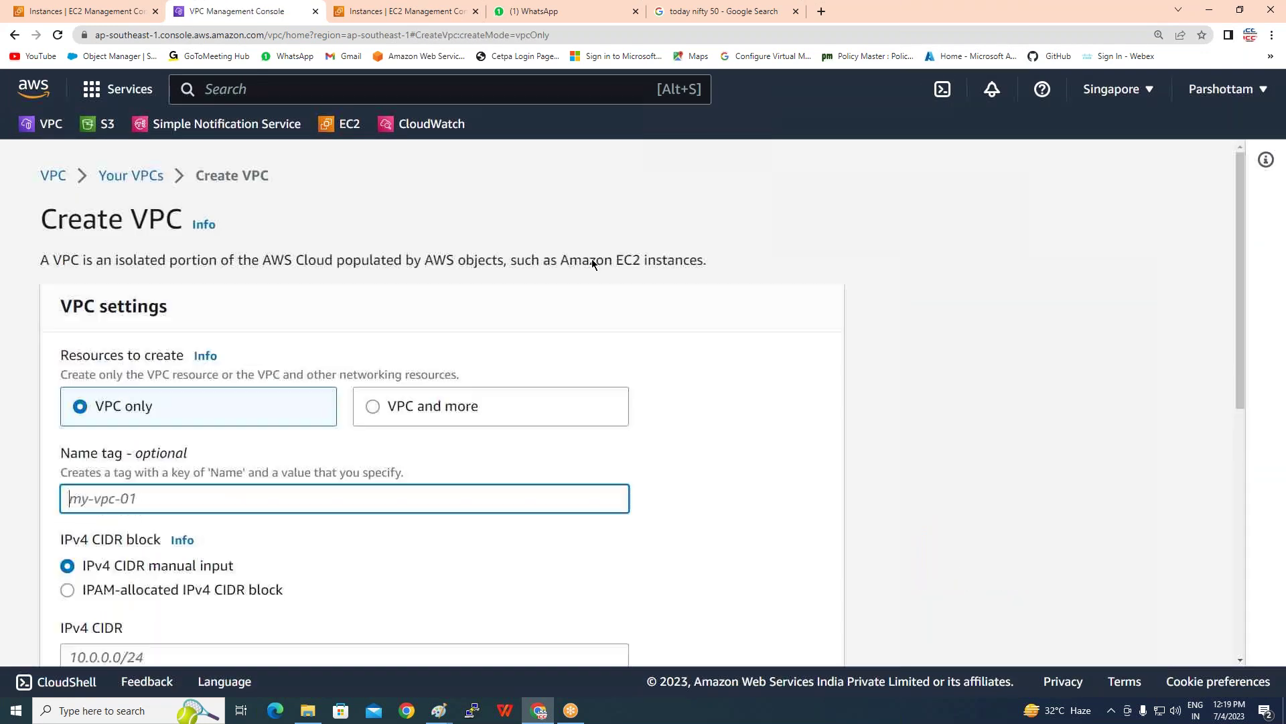
pyautogui.write('VPC3')
pyautogui.scroll(-2, 69, 431)
pyautogui.click(137, 531)
pyautogui.write('30.0.0.0/2')
pyautogui.scroll(-5, 277, 473)
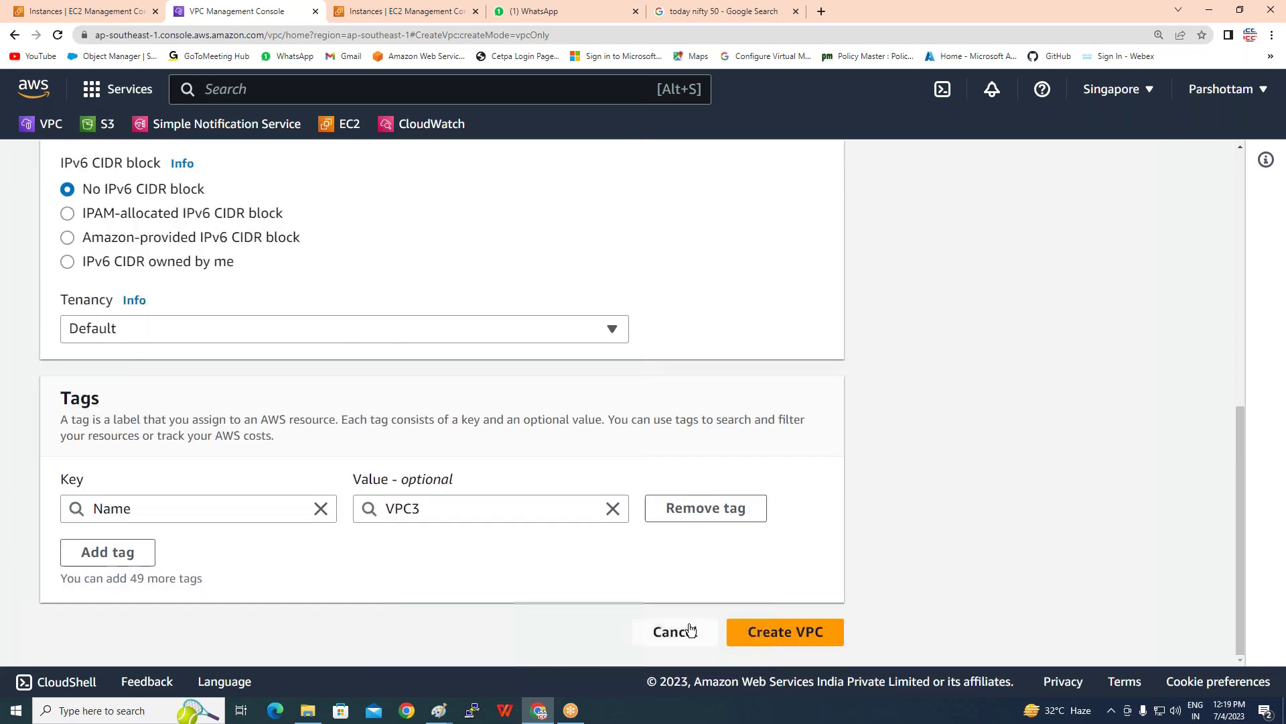
pyautogui.click(784, 632)
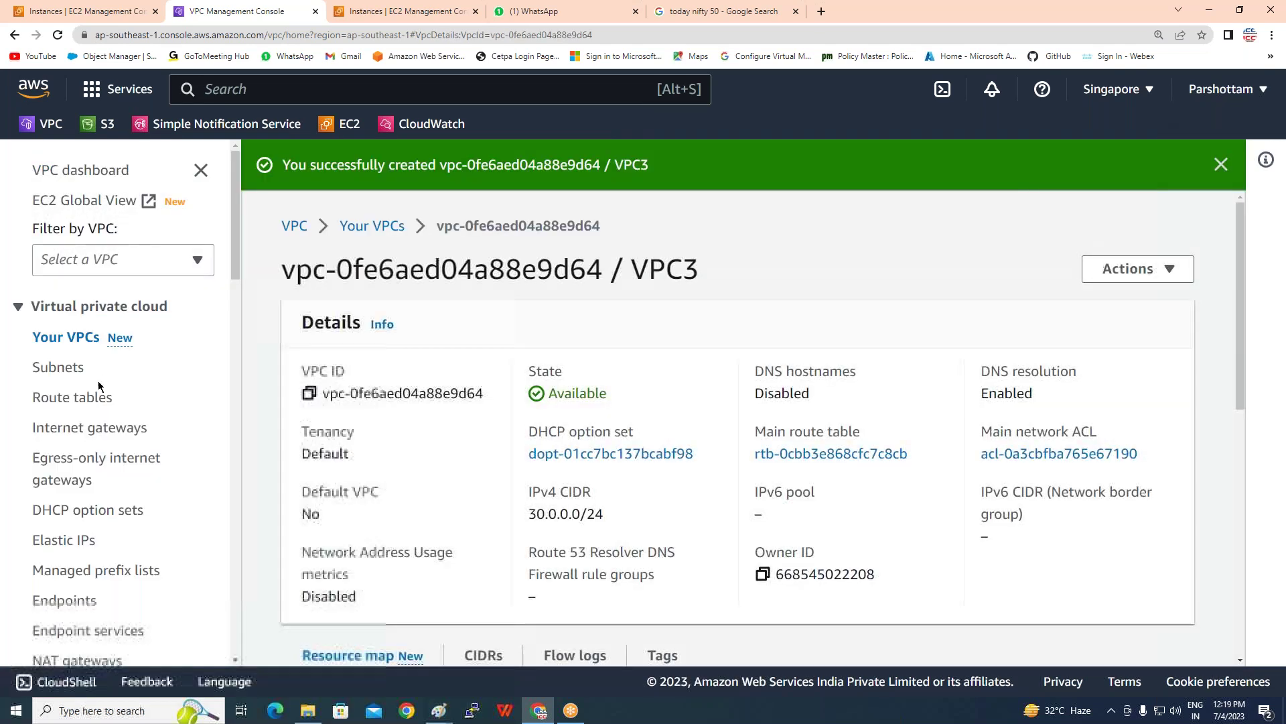
pyautogui.click(59, 367)
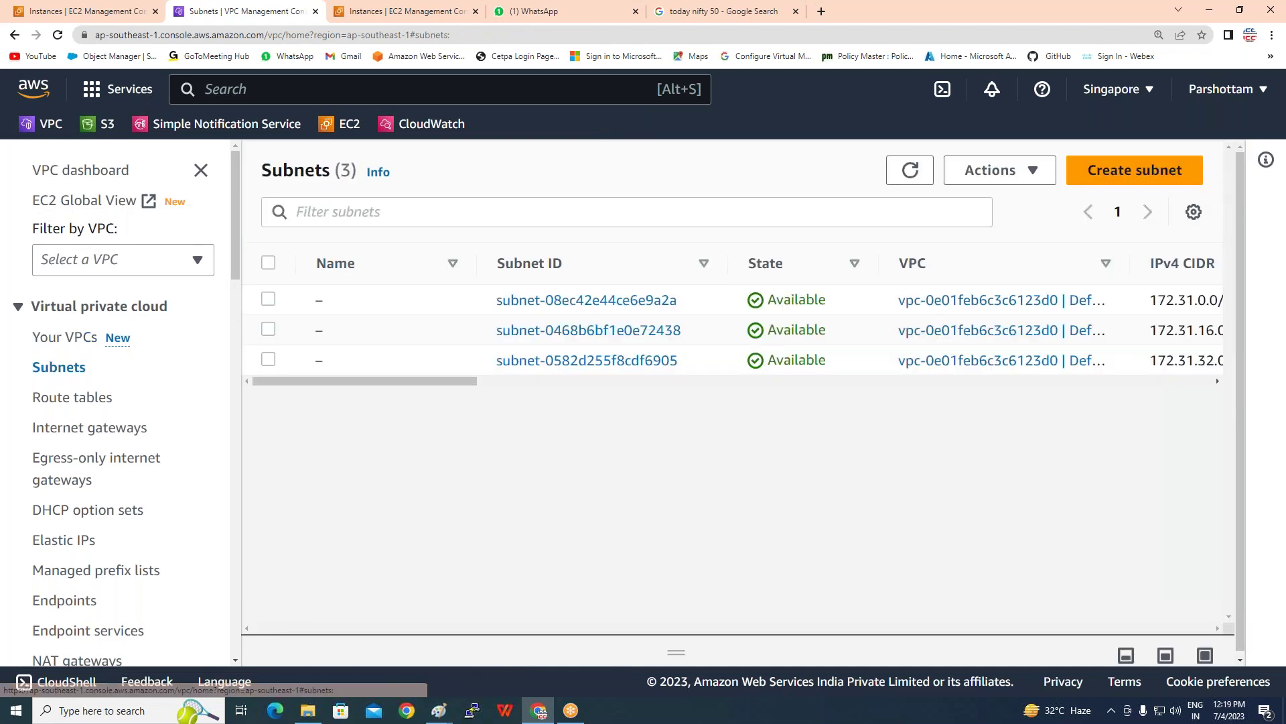
# Start a new subnet in VPC3 named Subnet1-Developer
pyautogui.click(1134, 170)
pyautogui.click(189, 363)
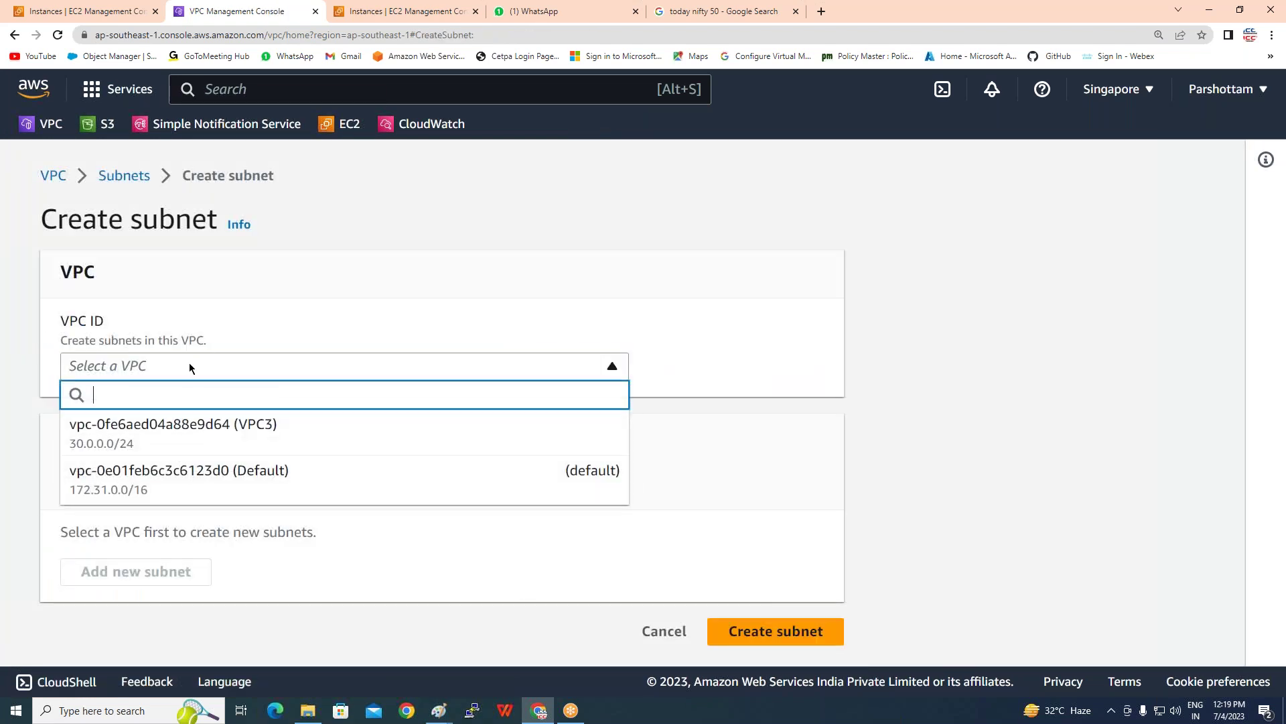
pyautogui.click(218, 433)
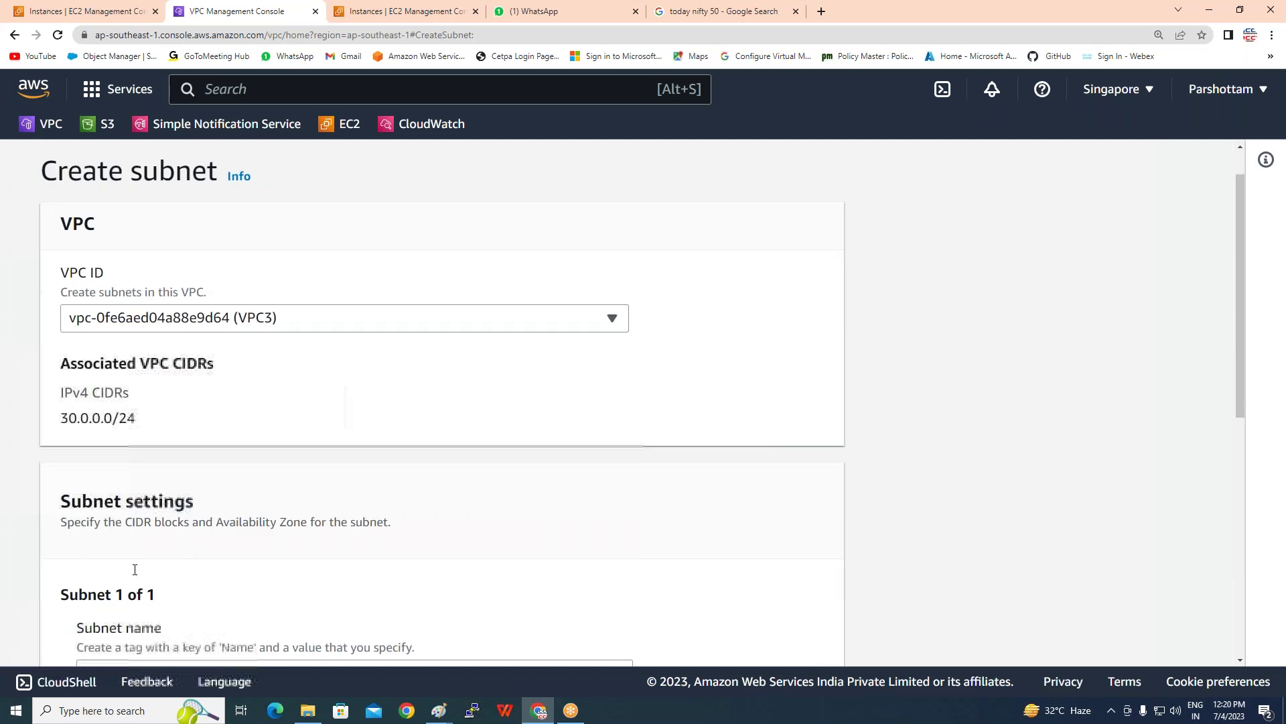
pyautogui.scroll(-3, 168, 496)
pyautogui.click(134, 520)
pyautogui.write('Subnet1 -Developer')
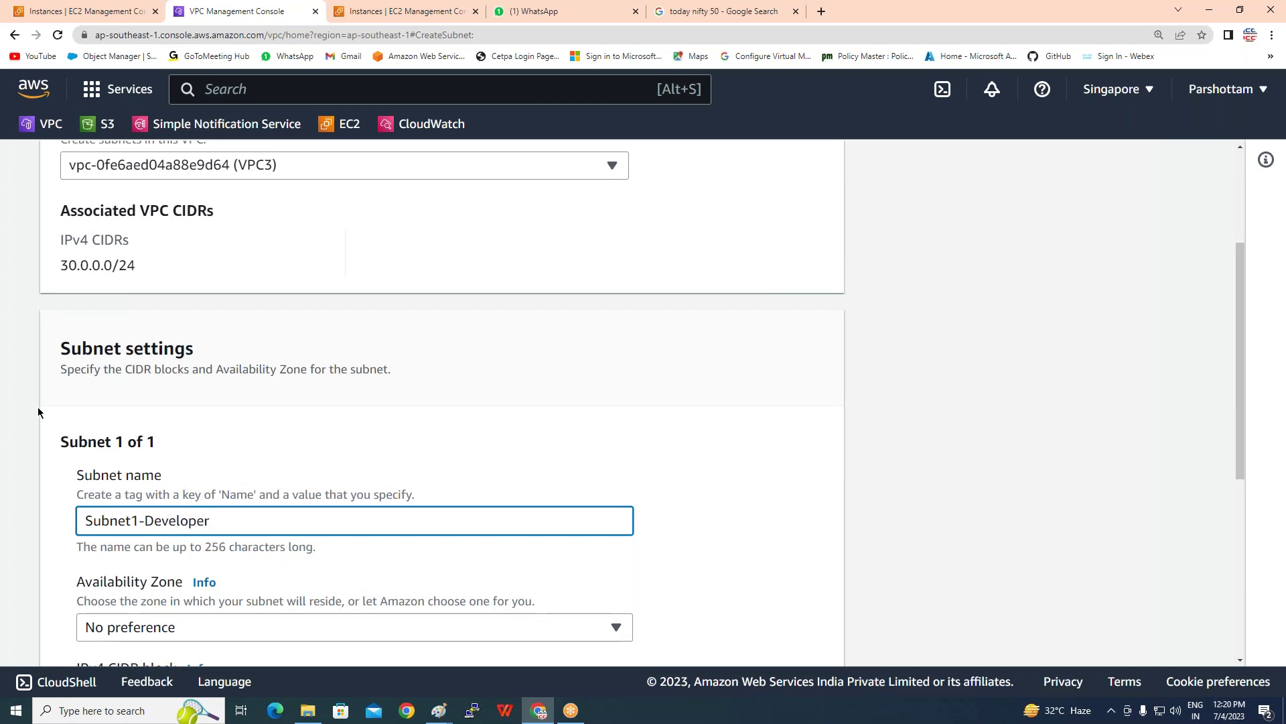
pyautogui.scroll(-2, 37, 407)
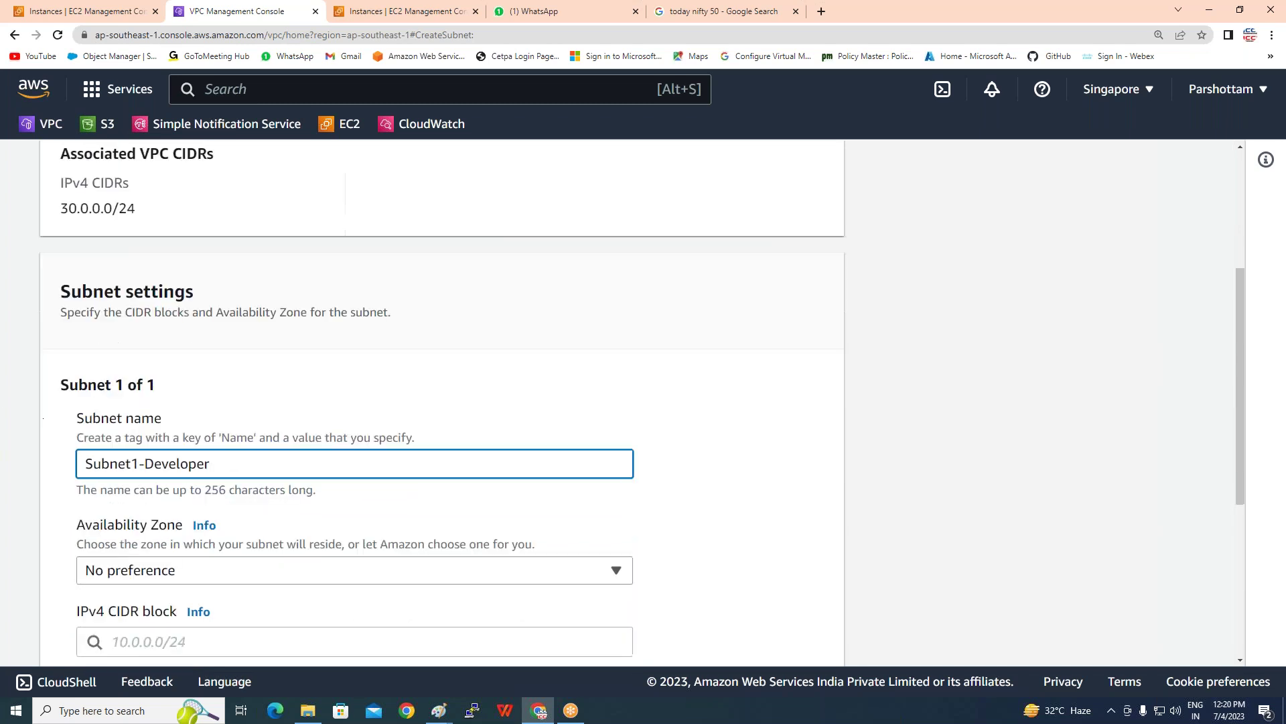
# Place the subnet in ap-southeast-1a with CIDR 30.0.0.0/24 and create it
pyautogui.click(193, 490)
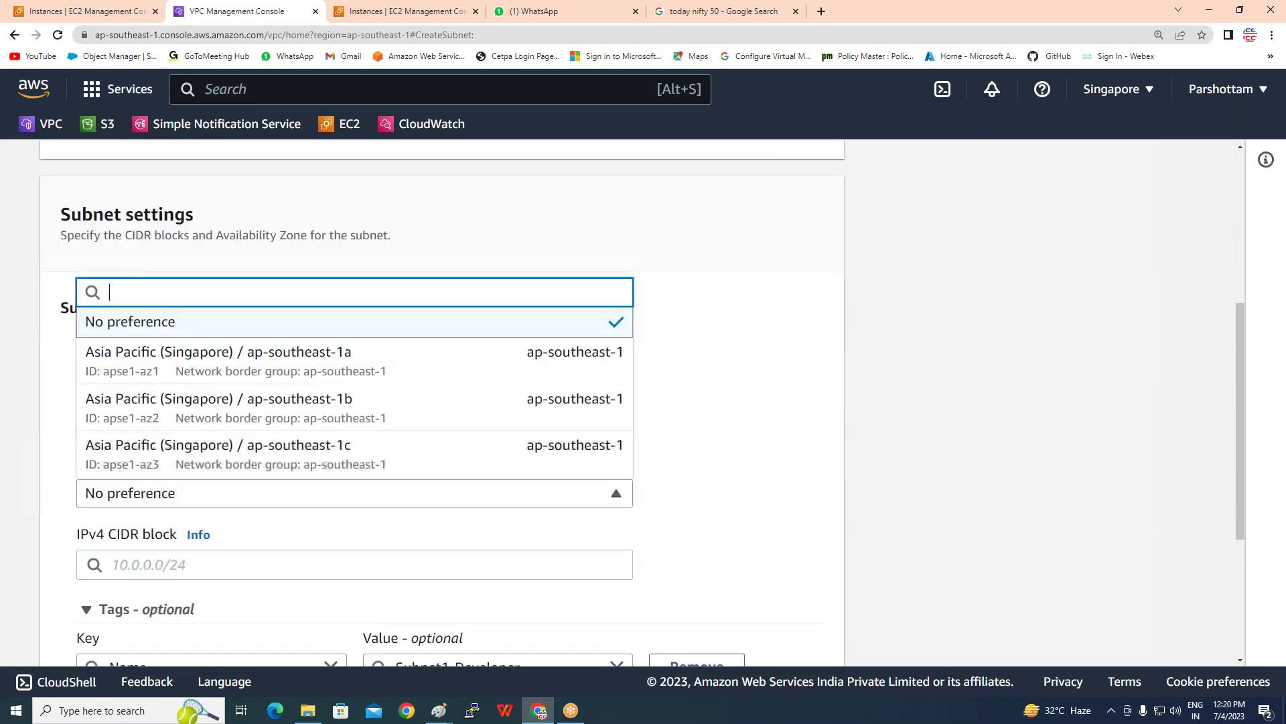
pyautogui.click(224, 356)
pyautogui.click(126, 569)
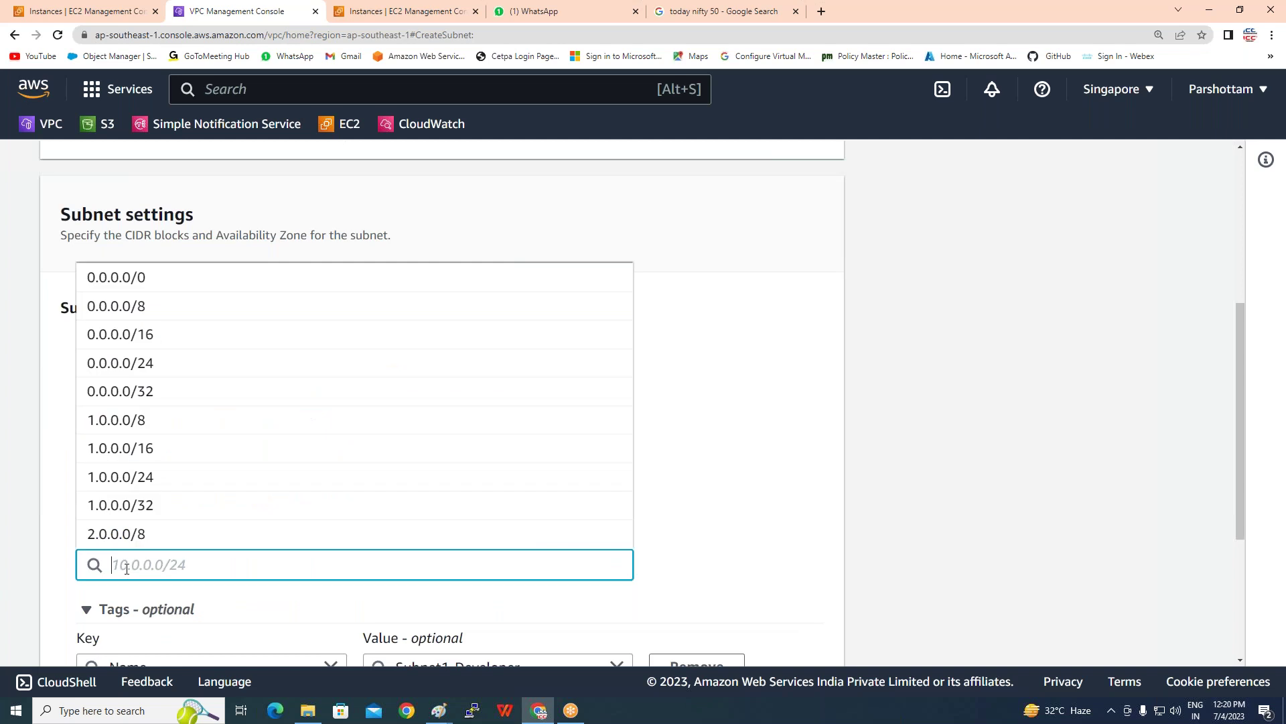
pyautogui.write('30.0.0.0')
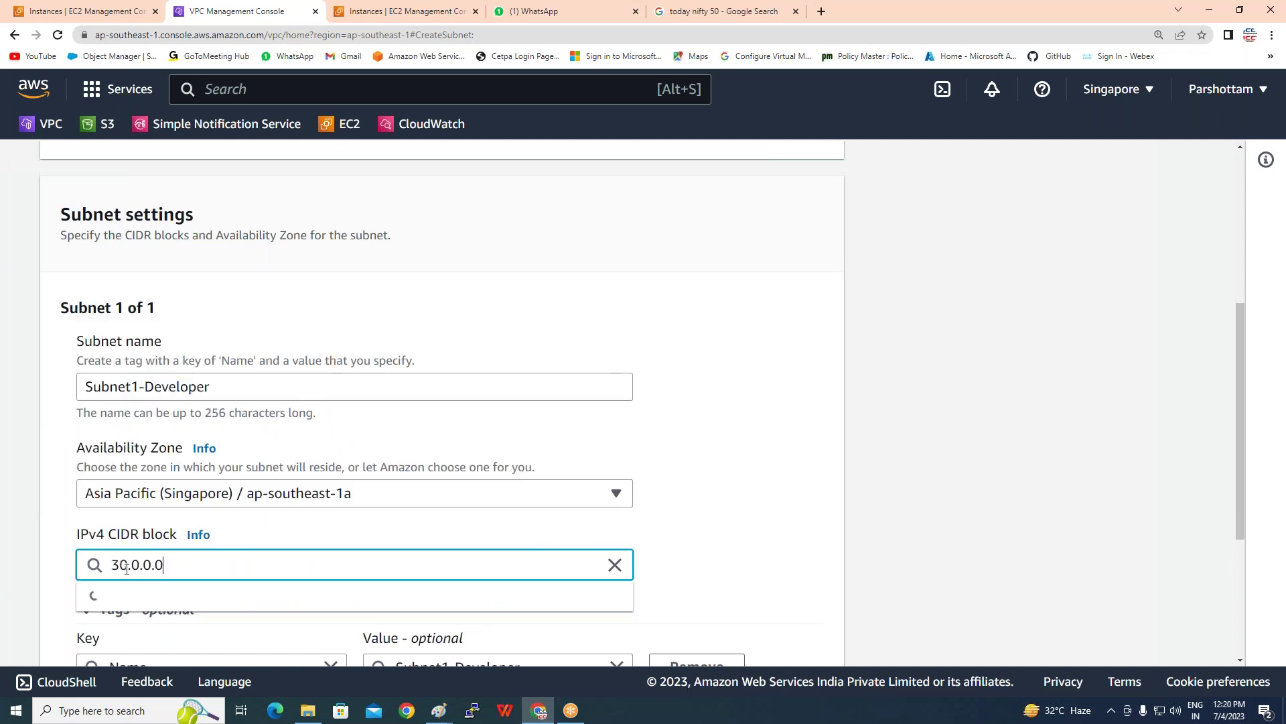
pyautogui.write('/24')
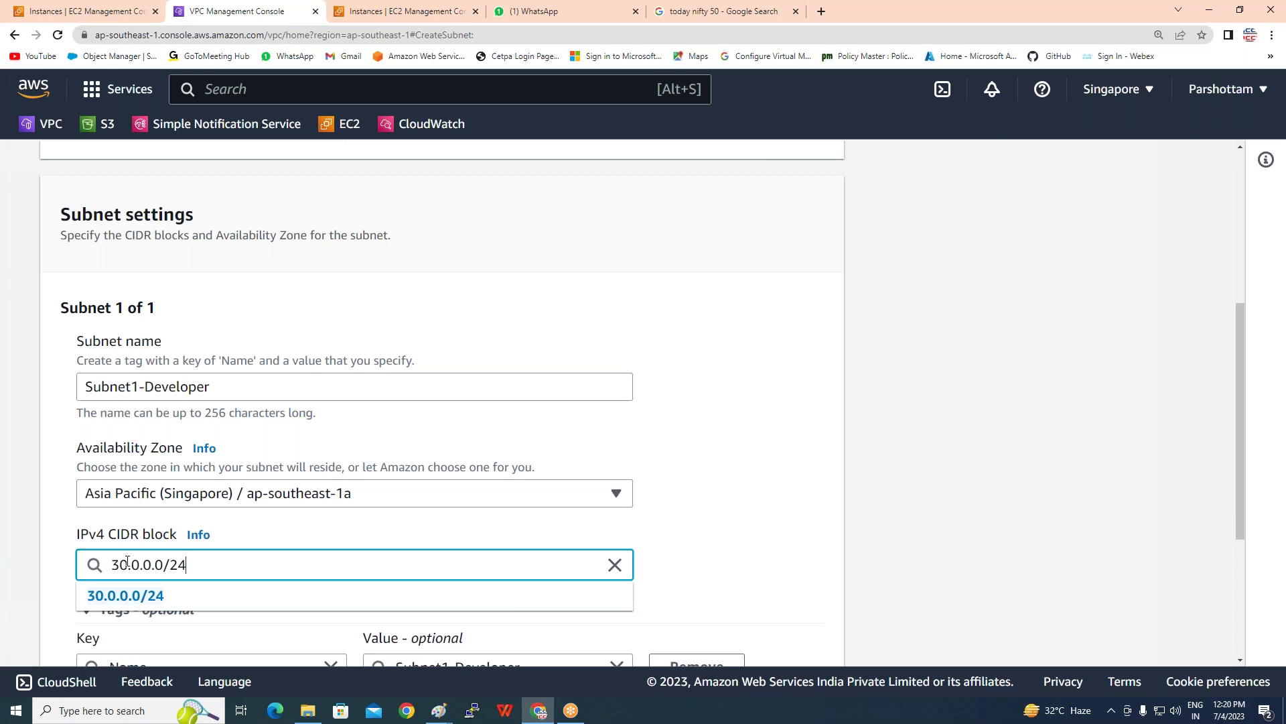
pyautogui.click(738, 445)
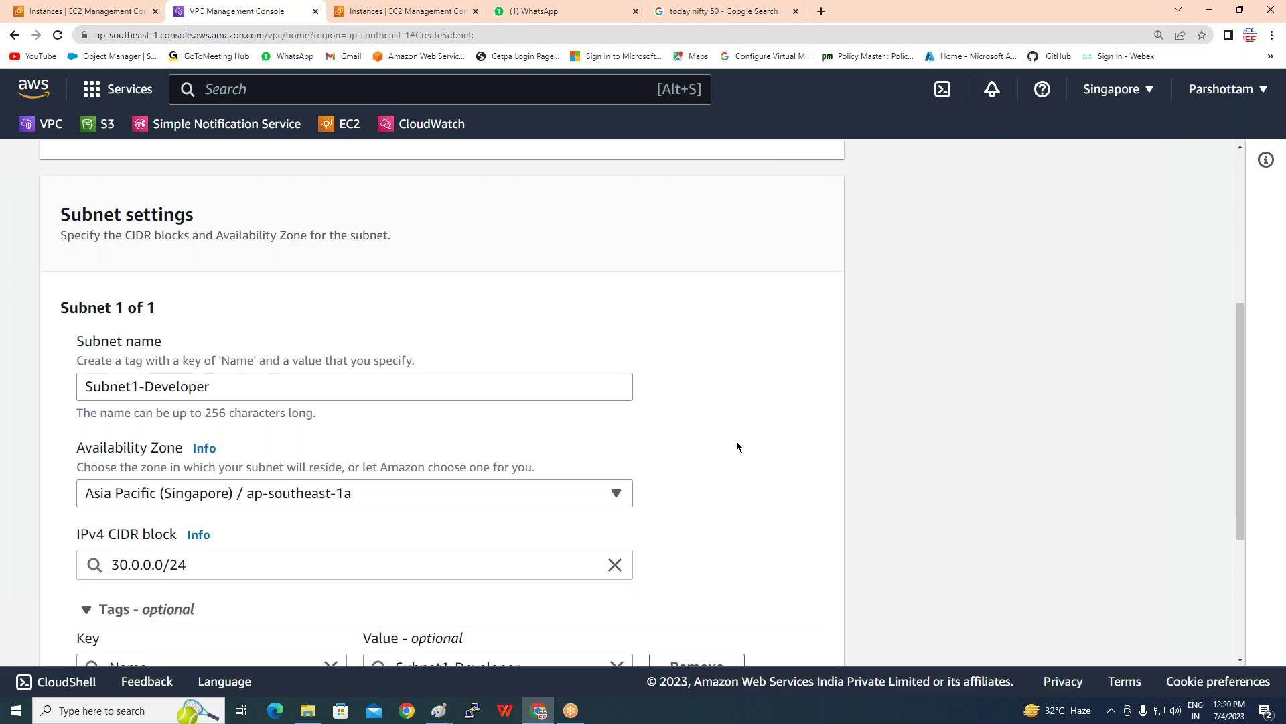
pyautogui.scroll(-4, 738, 446)
pyautogui.click(742, 632)
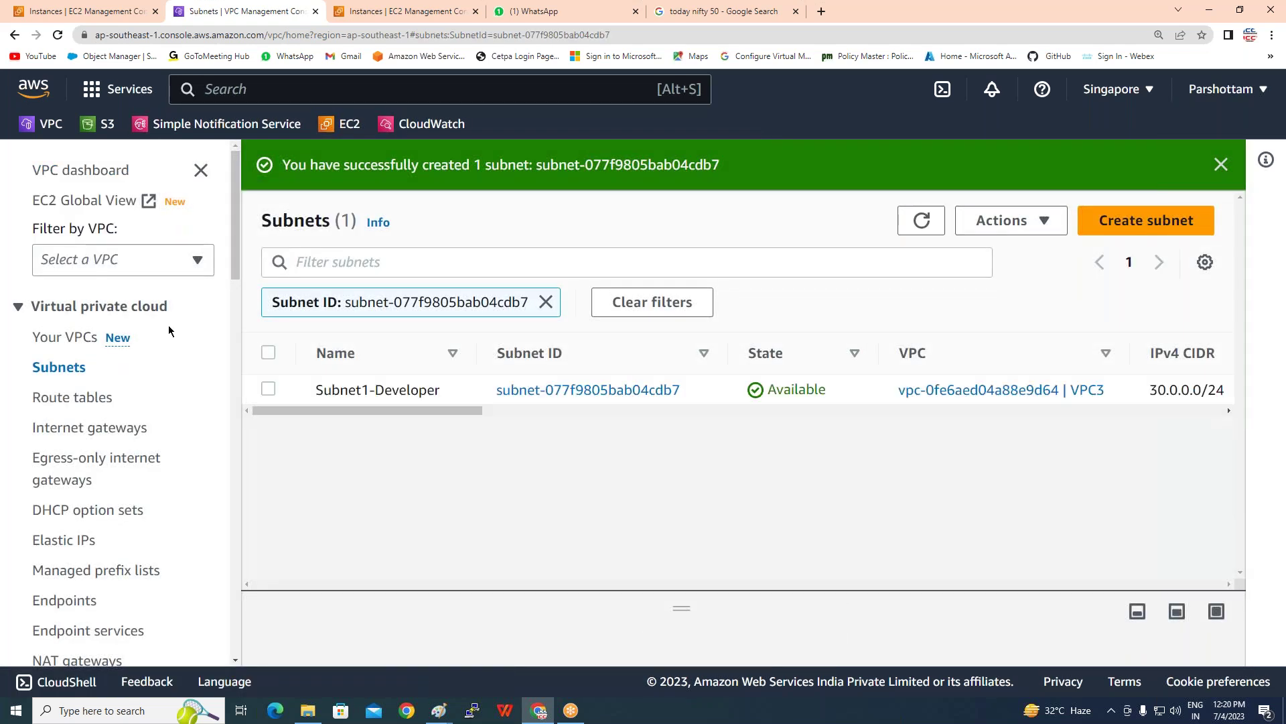
# Create route table VPC3-RT in VPC3
pyautogui.click(42, 400)
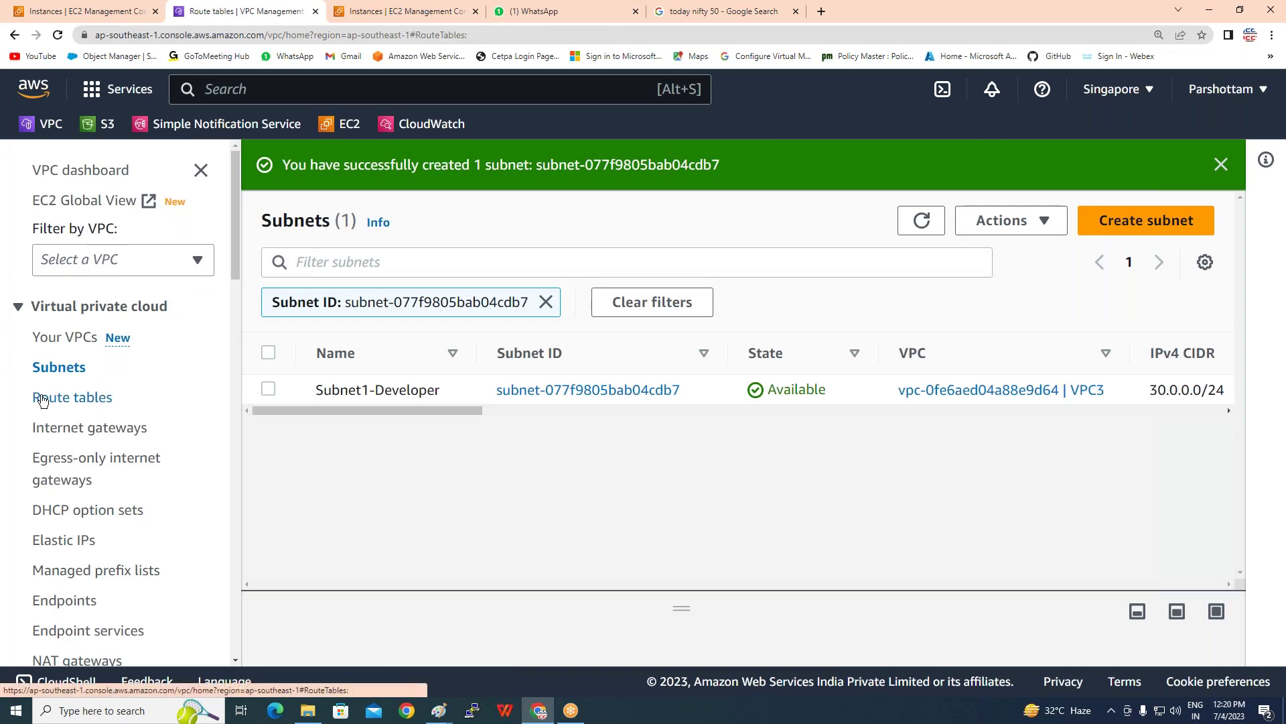
pyautogui.click(1080, 162)
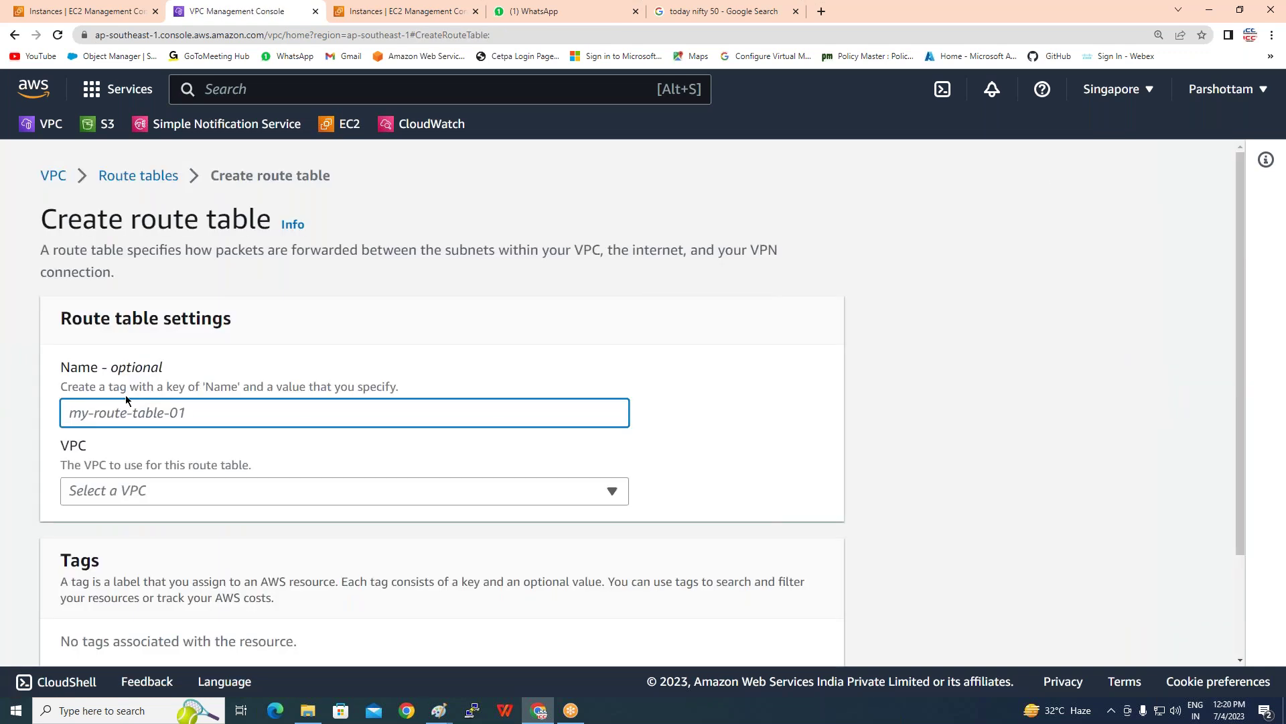
pyautogui.write('VPC3-RT')
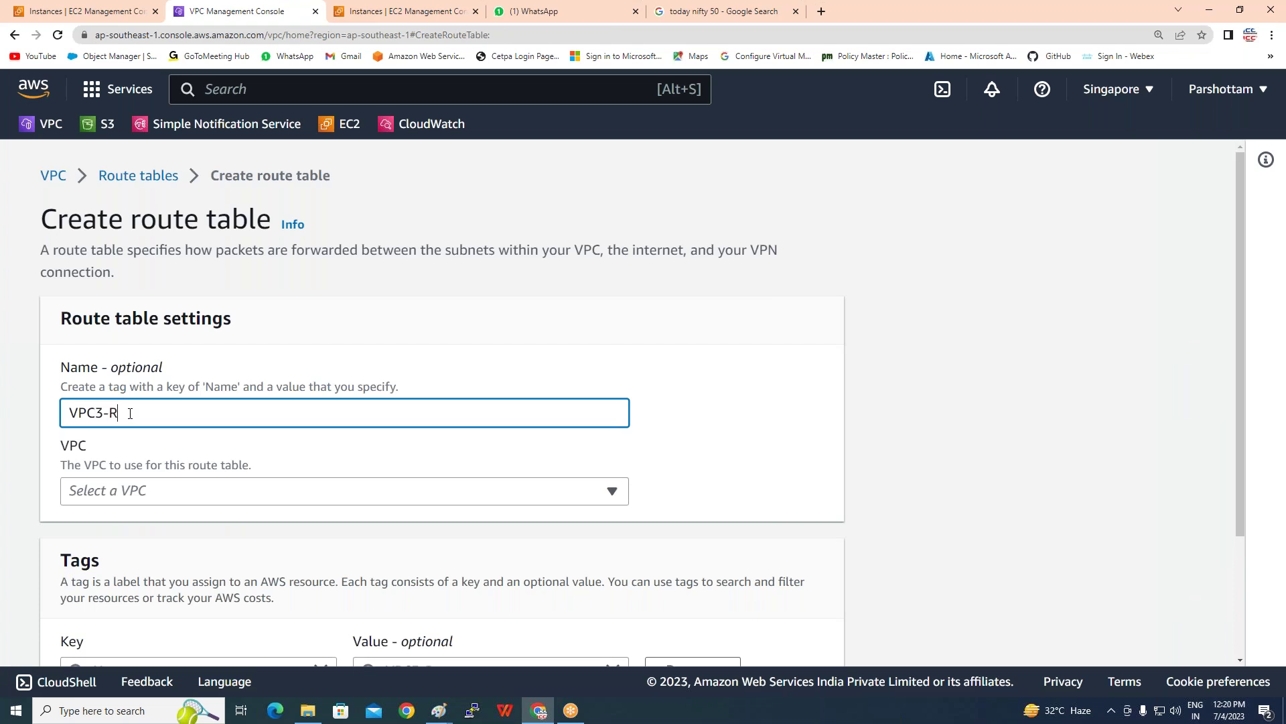
pyautogui.click(201, 491)
pyautogui.click(214, 547)
pyautogui.scroll(-2, 569, 484)
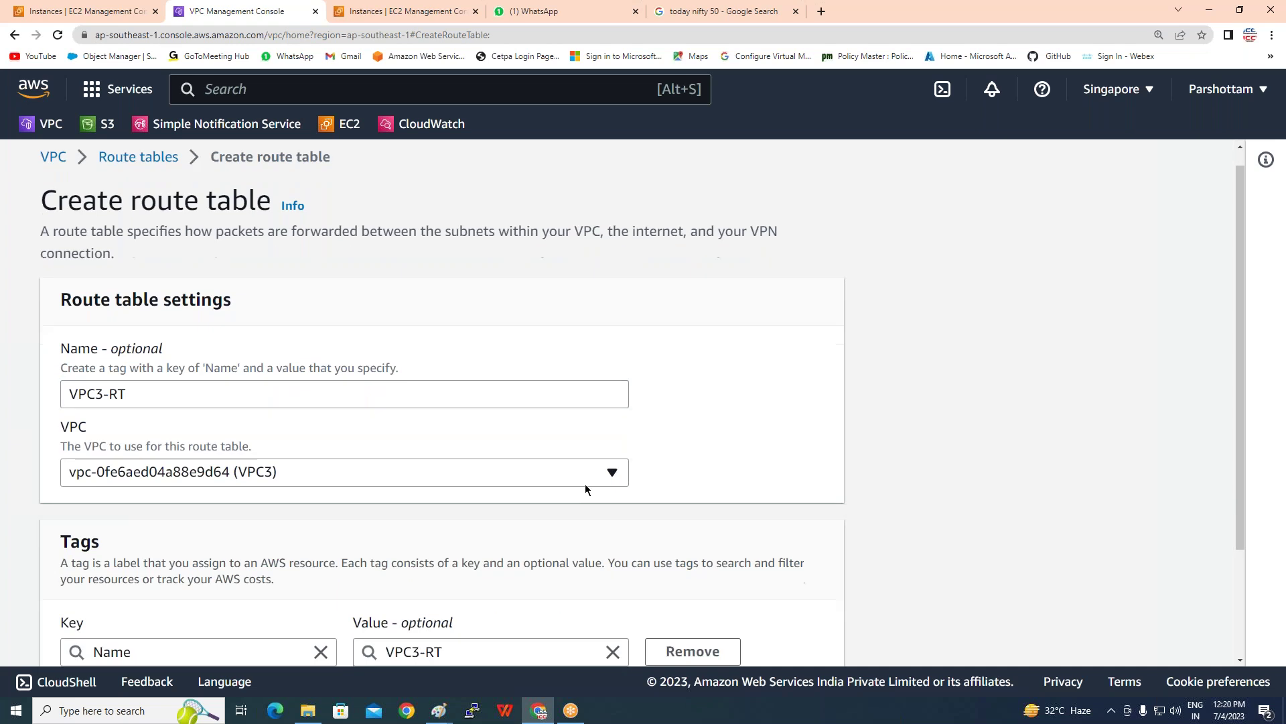
pyautogui.click(724, 629)
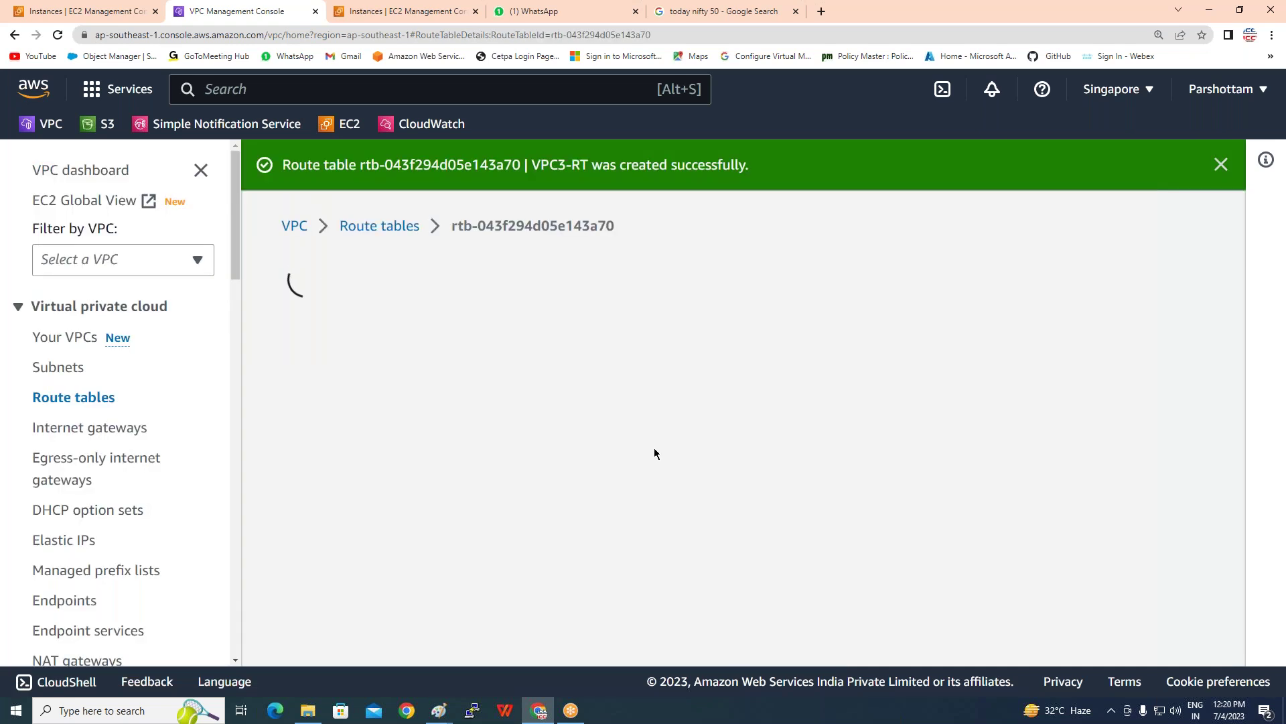
# Associate Subnet1-Developer with VPC3-RT and start a new internet gateway
pyautogui.click(1152, 272)
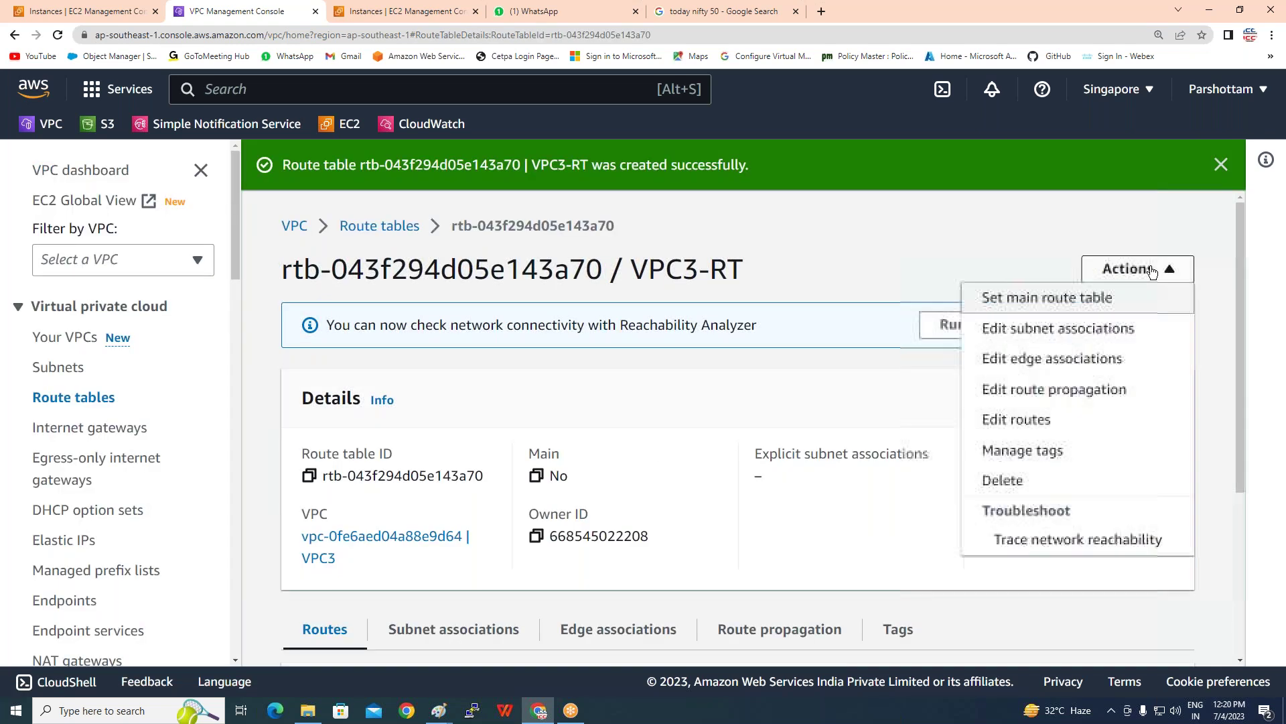
pyautogui.click(1040, 339)
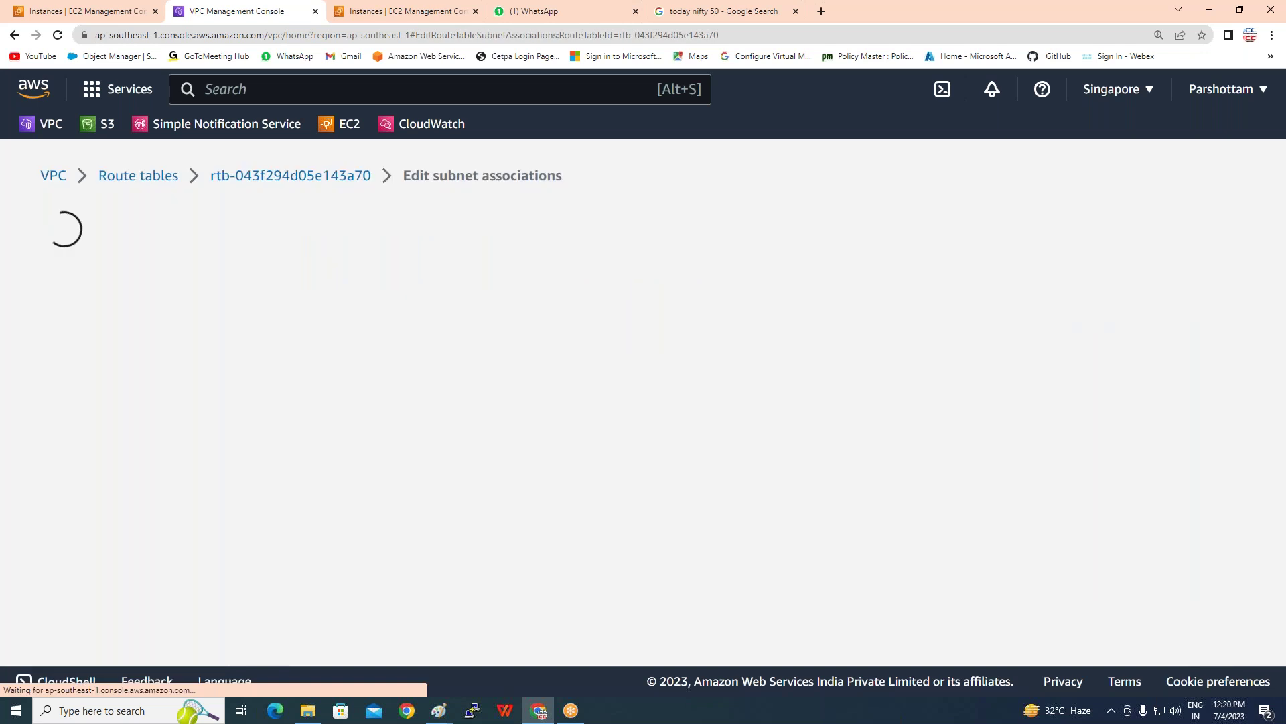
pyautogui.click(207, 396)
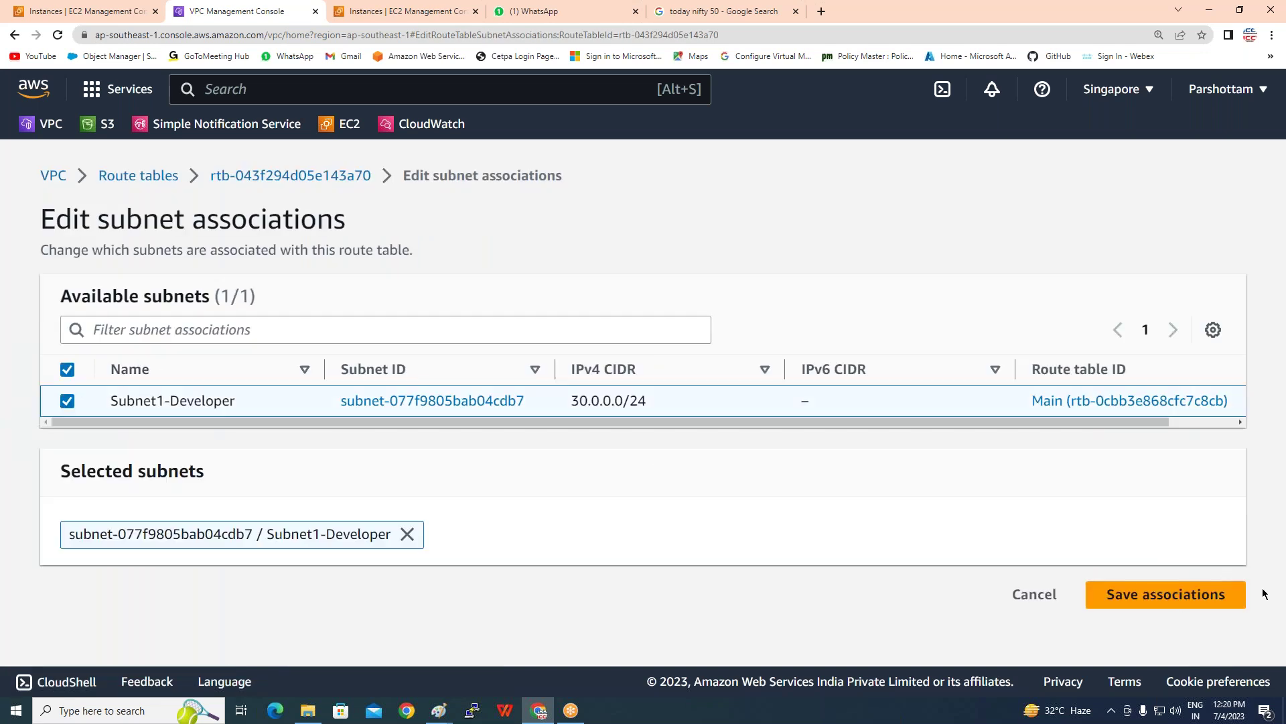
pyautogui.click(1166, 461)
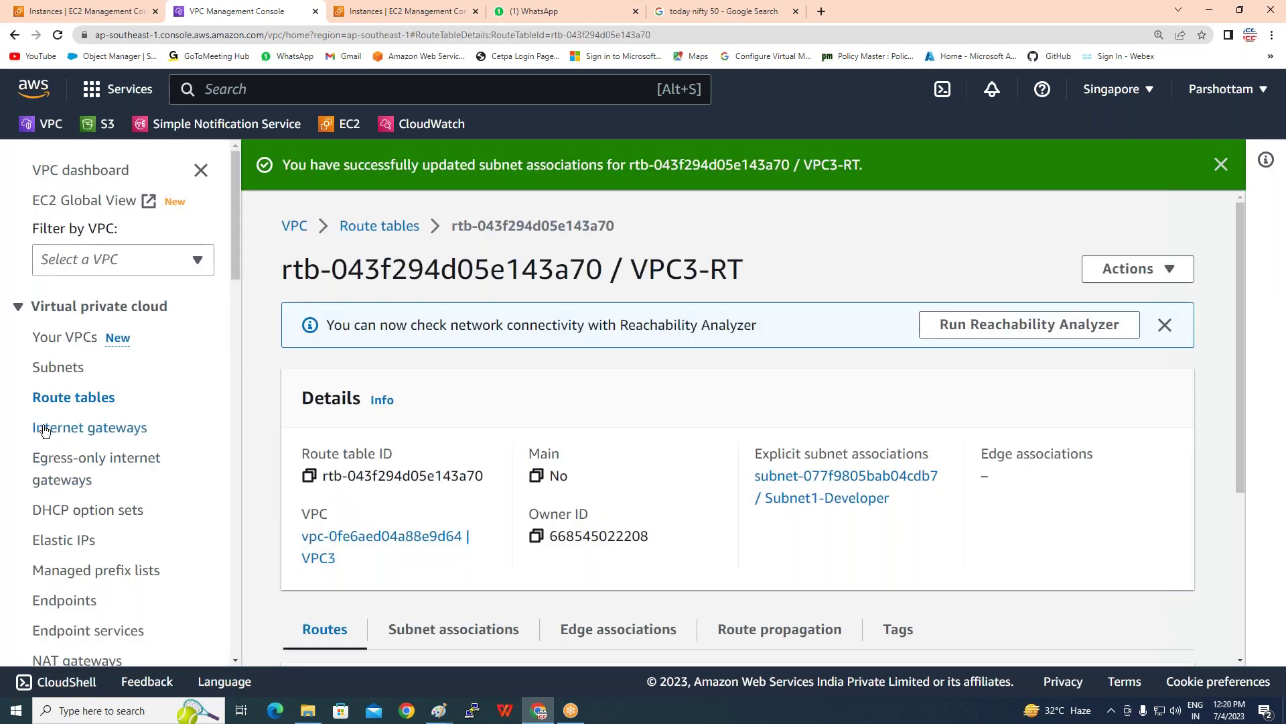
pyautogui.click(41, 428)
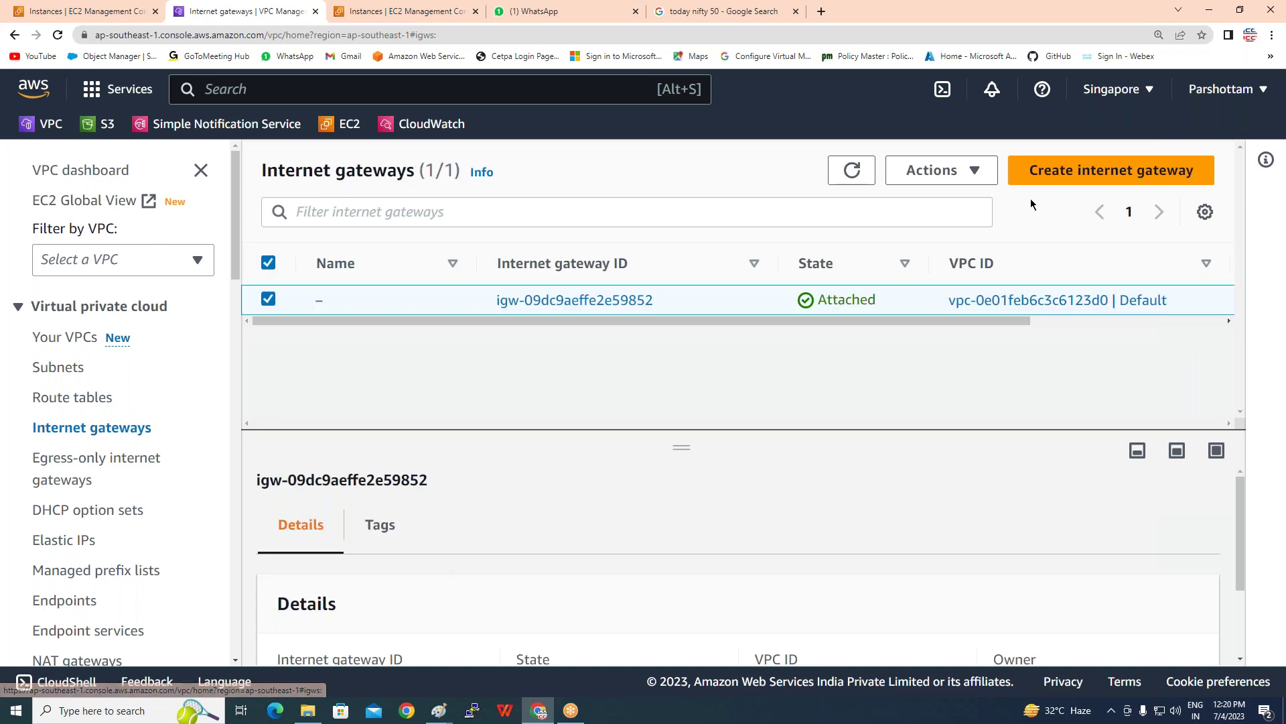
pyautogui.click(1124, 170)
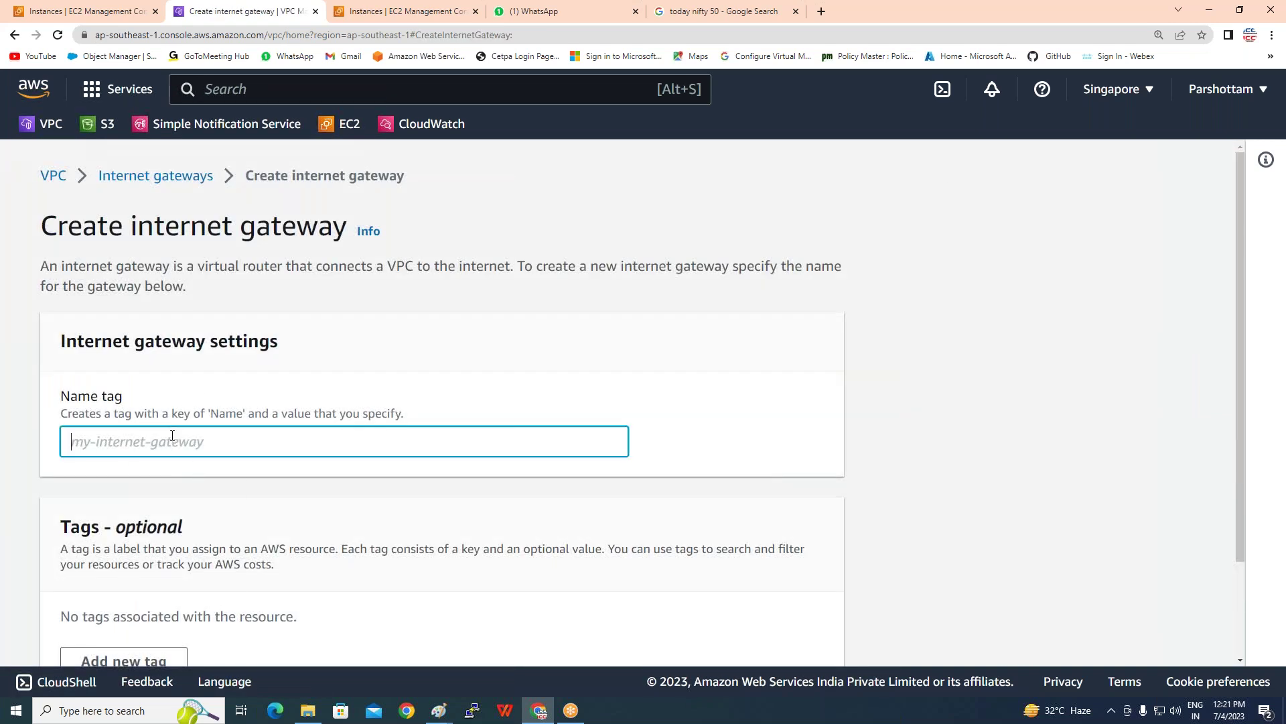
# Create internet gateway VPC3-IG
pyautogui.click(172, 436)
pyautogui.write('VPC')
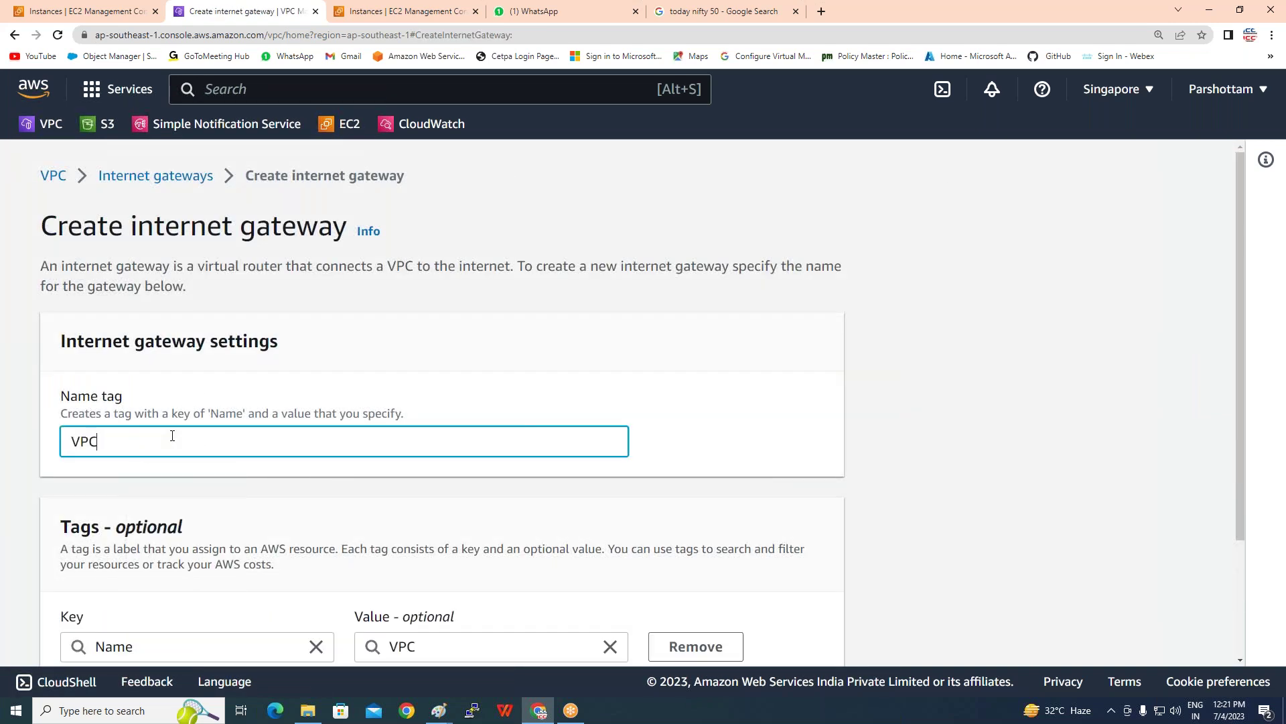
pyautogui.write('3-IG')
pyautogui.scroll(-3, 367, 511)
pyautogui.click(741, 628)
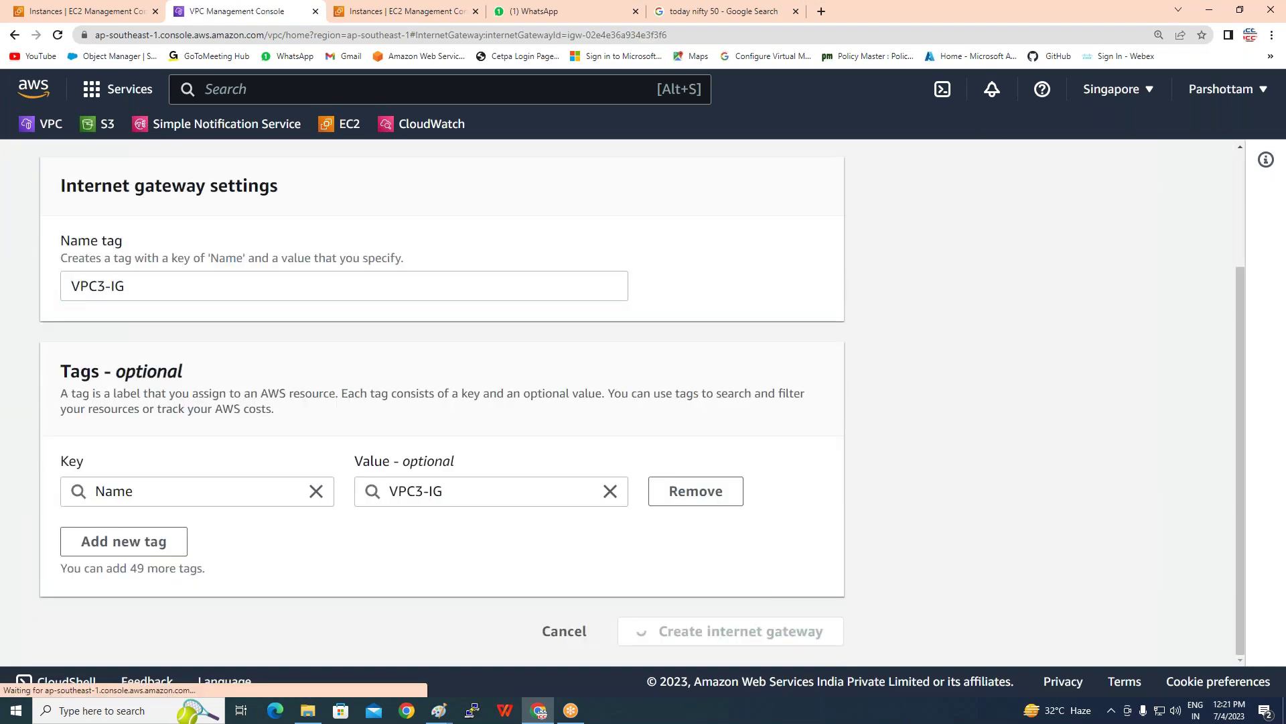
# Attach VPC3-IG to VPC3 and return to the route tables list
pyautogui.click(1154, 298)
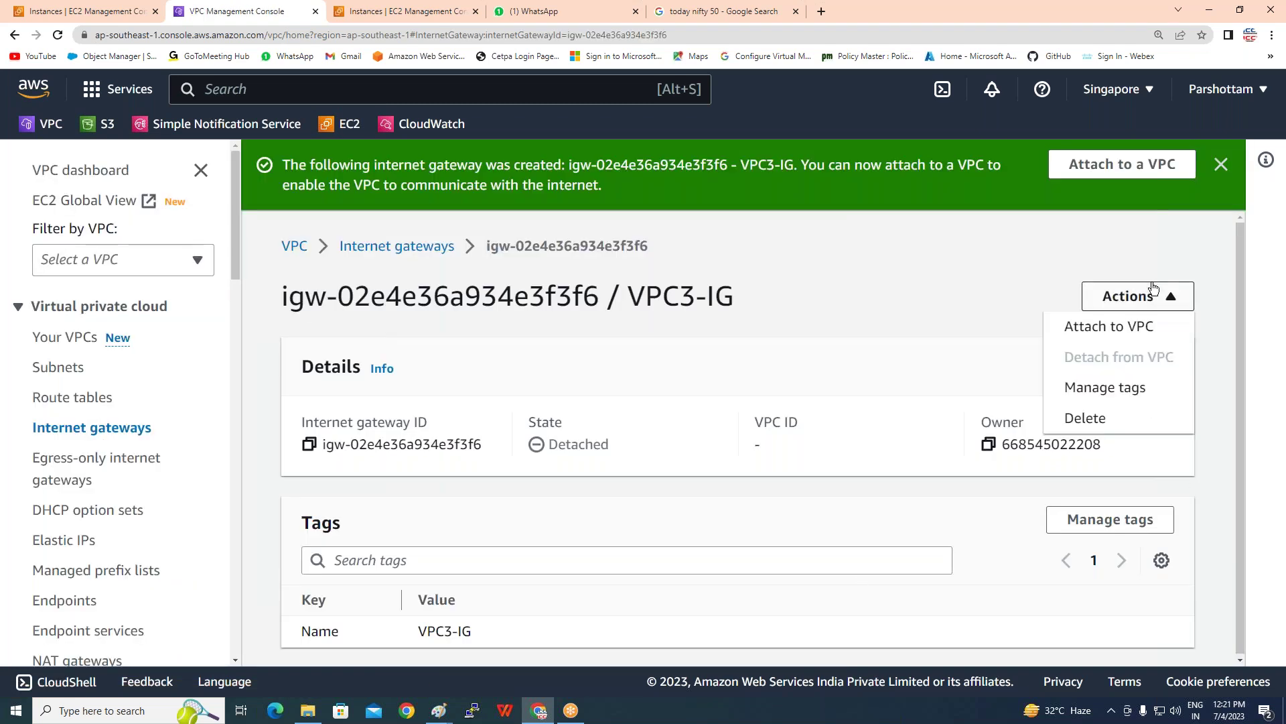
pyautogui.click(1104, 327)
pyautogui.click(315, 411)
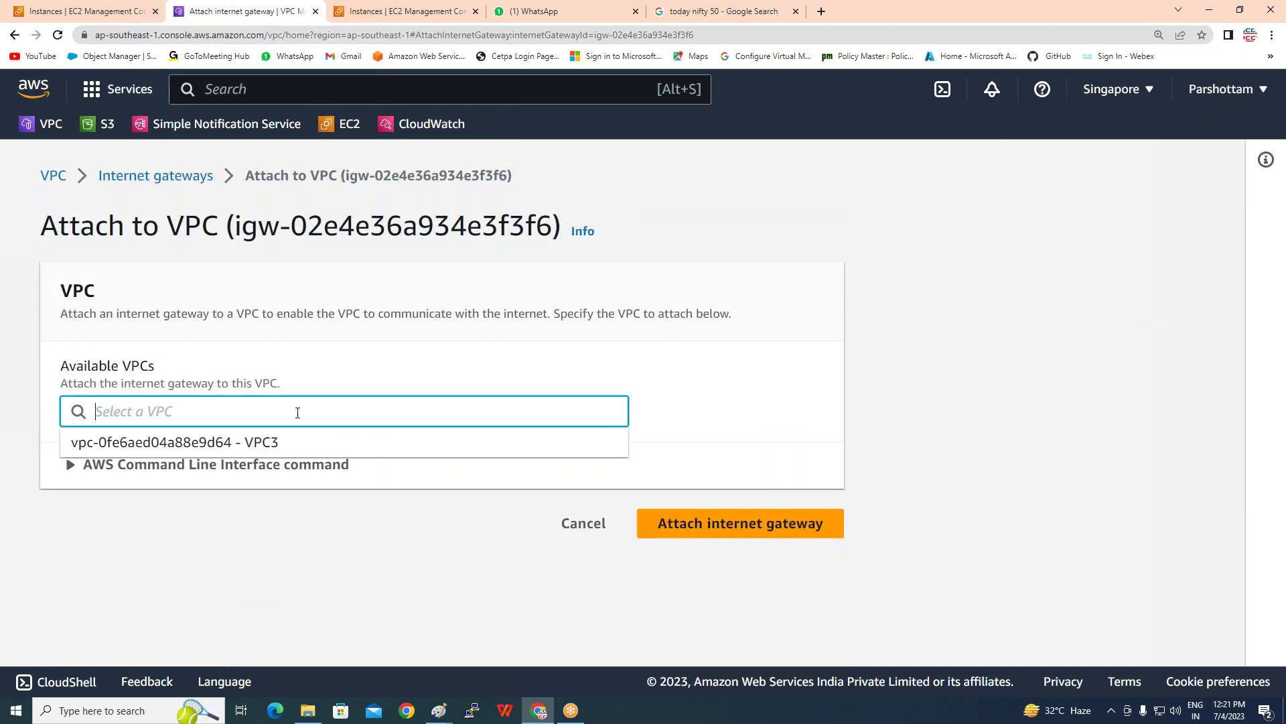
pyautogui.click(268, 439)
pyautogui.click(804, 523)
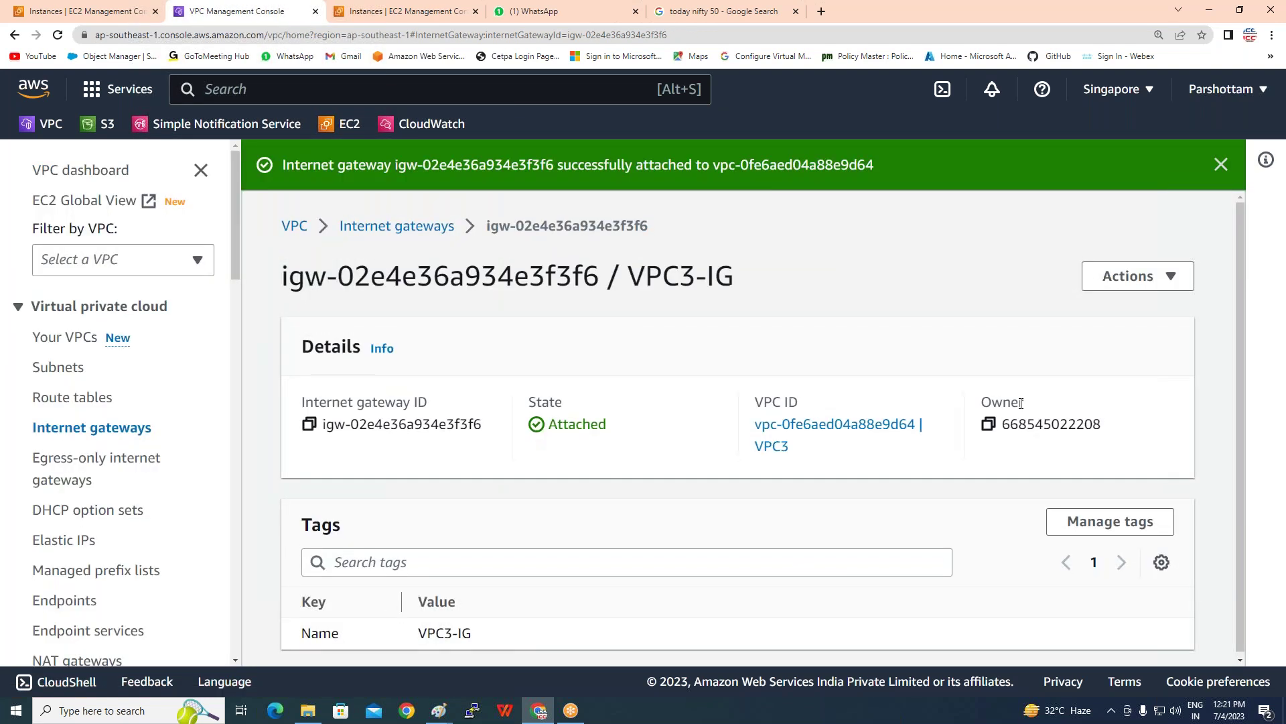
pyautogui.click(72, 400)
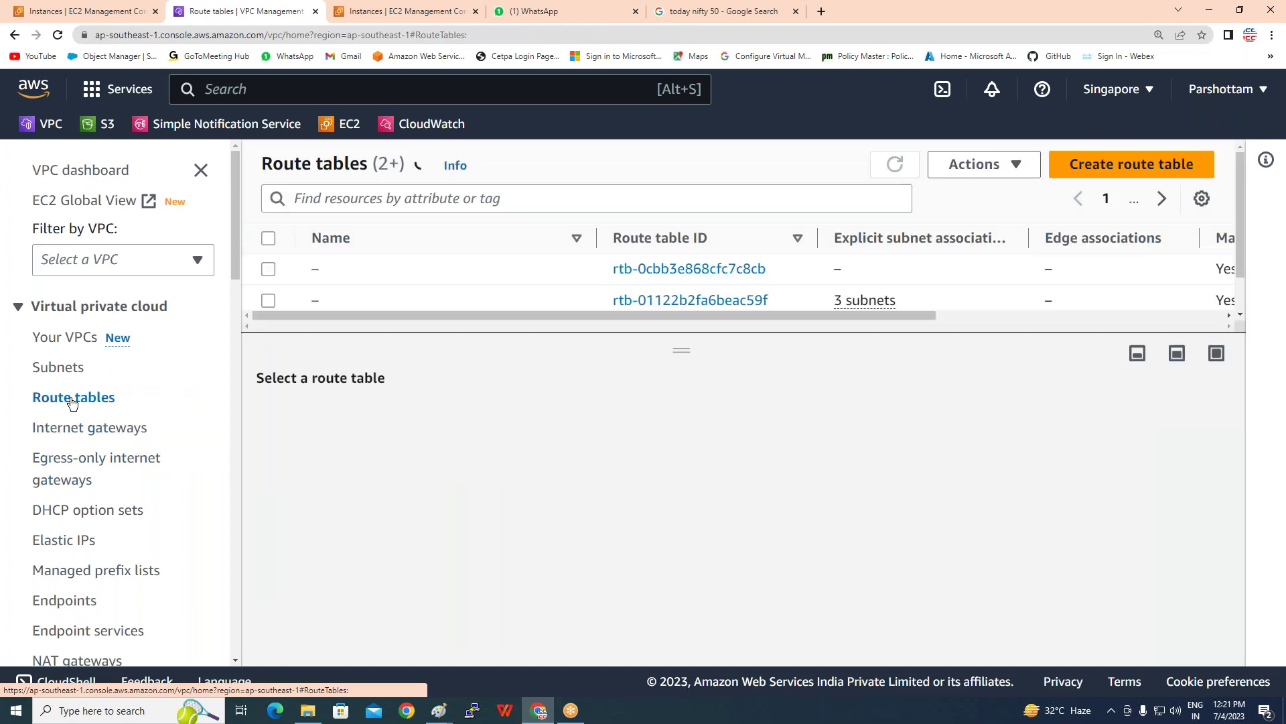
# Add a 0.0.0.0/0 route targeting internet gateway VPC3-IG to VPC3-RT and save it
pyautogui.scroll(-1, 286, 292)
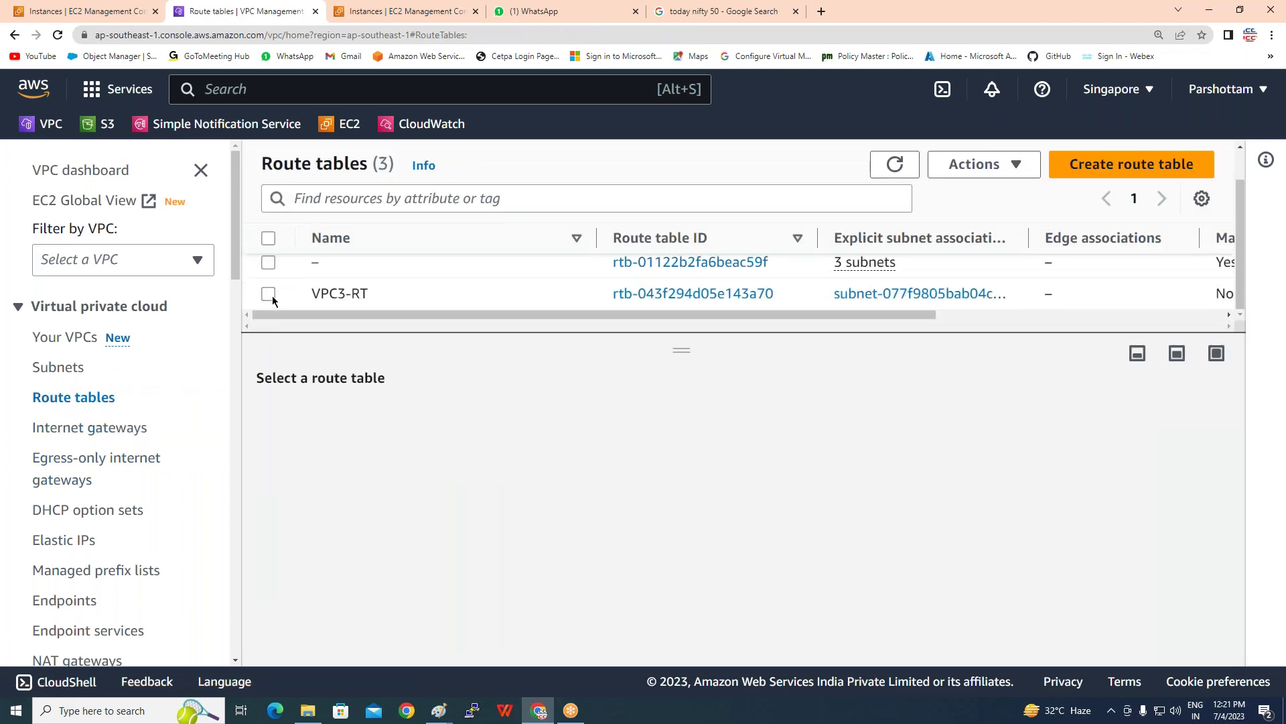
pyautogui.click(269, 295)
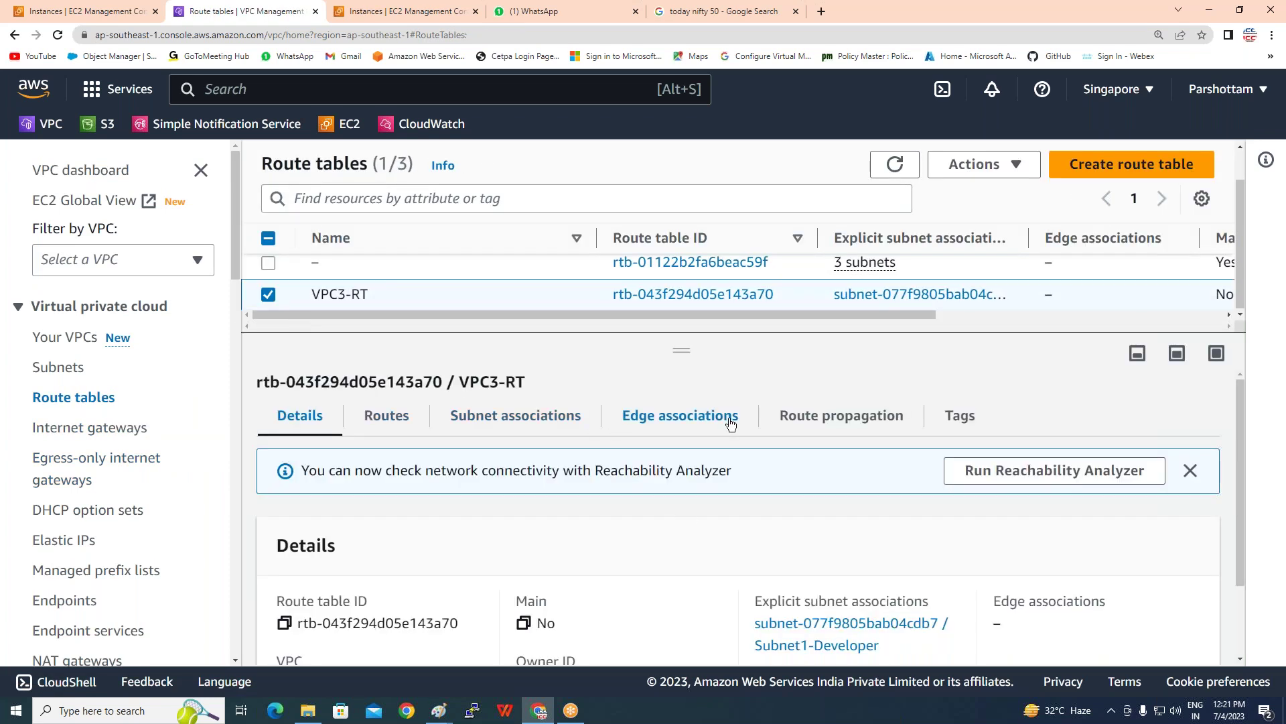
pyautogui.click(387, 420)
pyautogui.click(1092, 485)
pyautogui.click(114, 417)
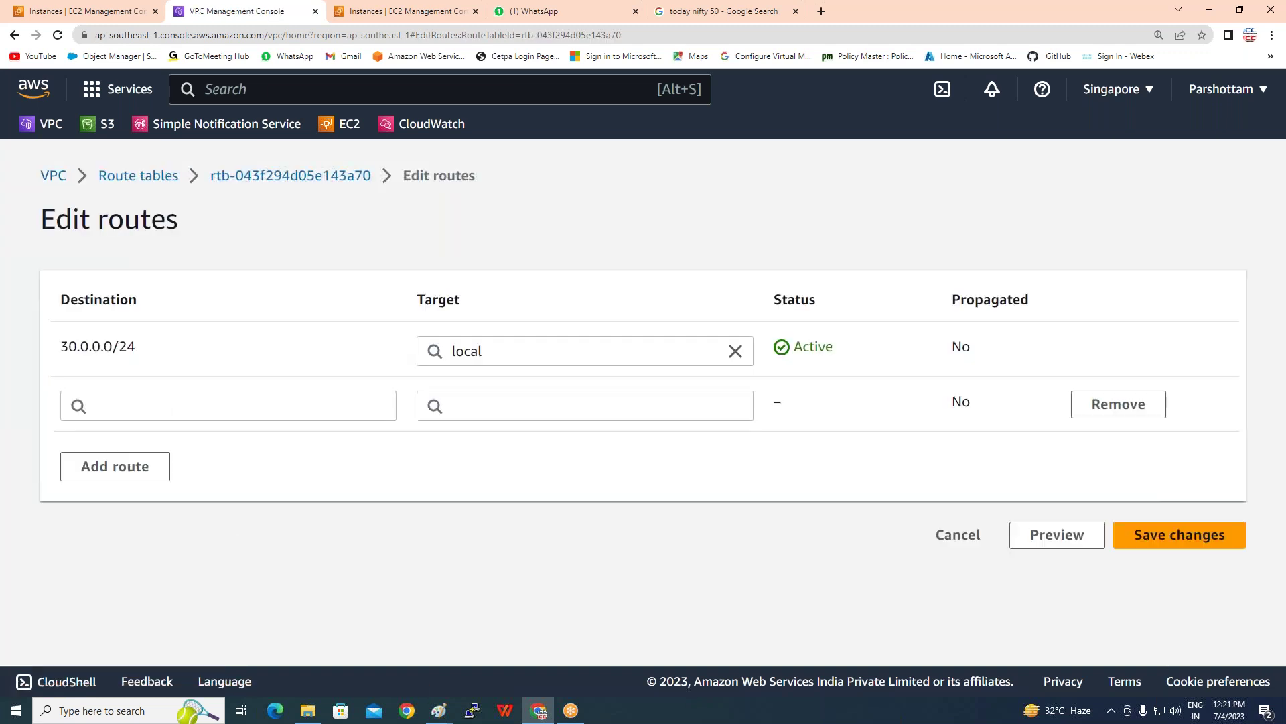
pyautogui.click(88, 407)
pyautogui.click(97, 205)
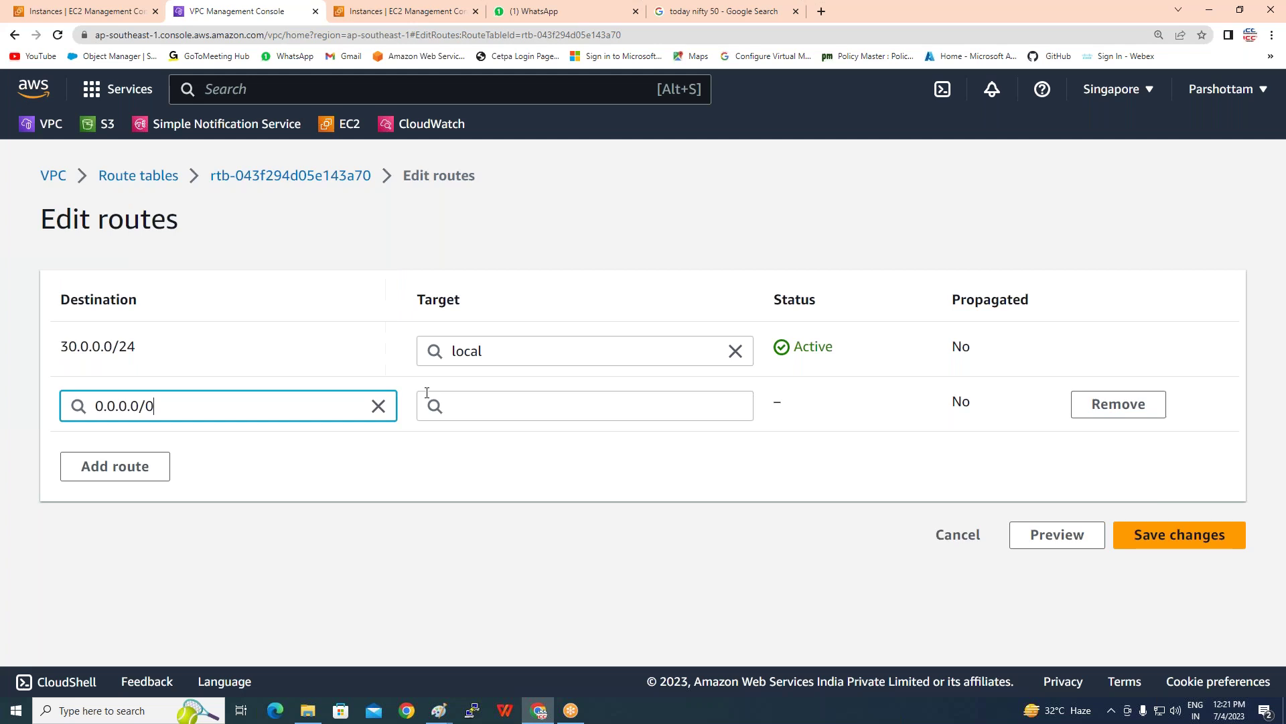
pyautogui.click(456, 397)
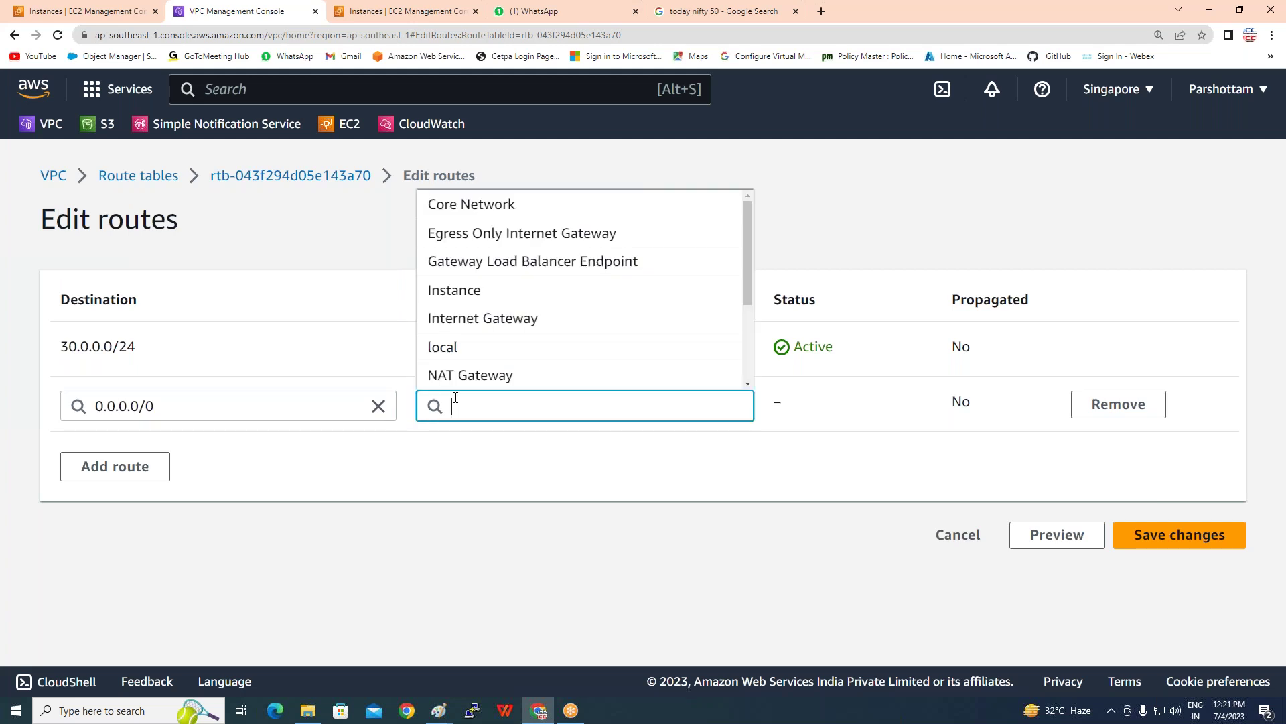
pyautogui.click(491, 317)
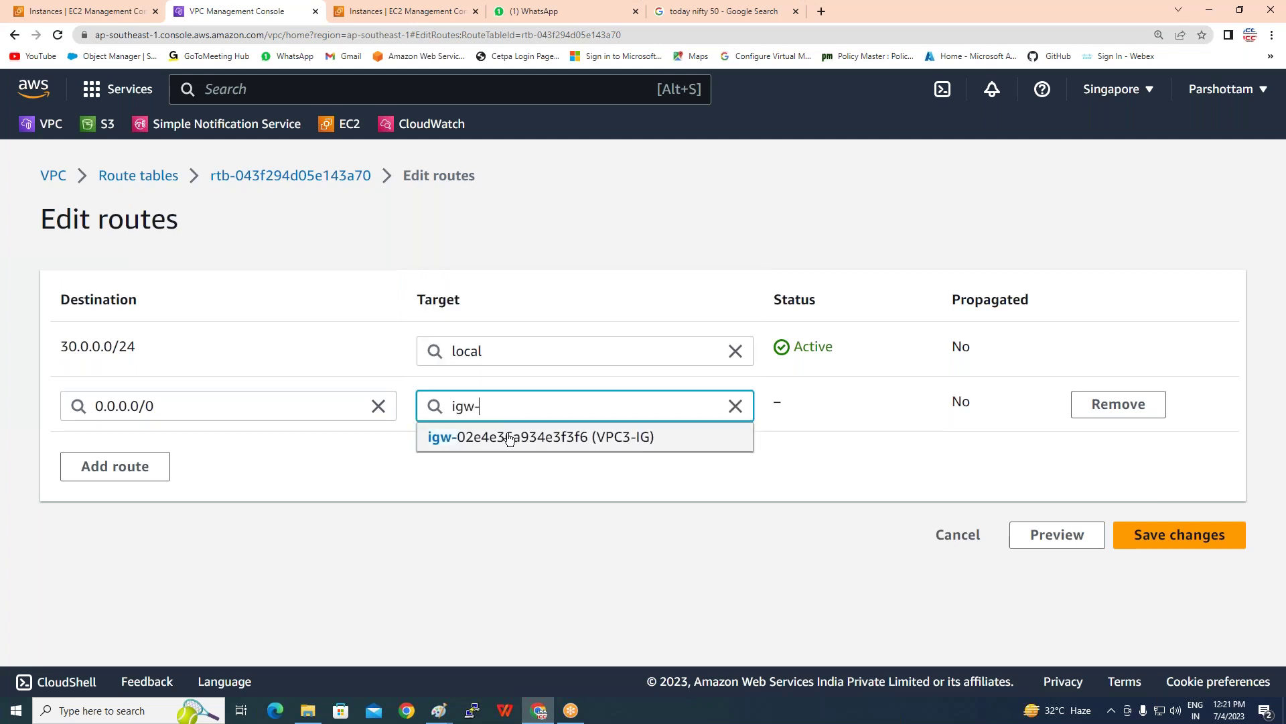
pyautogui.click(511, 436)
pyautogui.click(1179, 534)
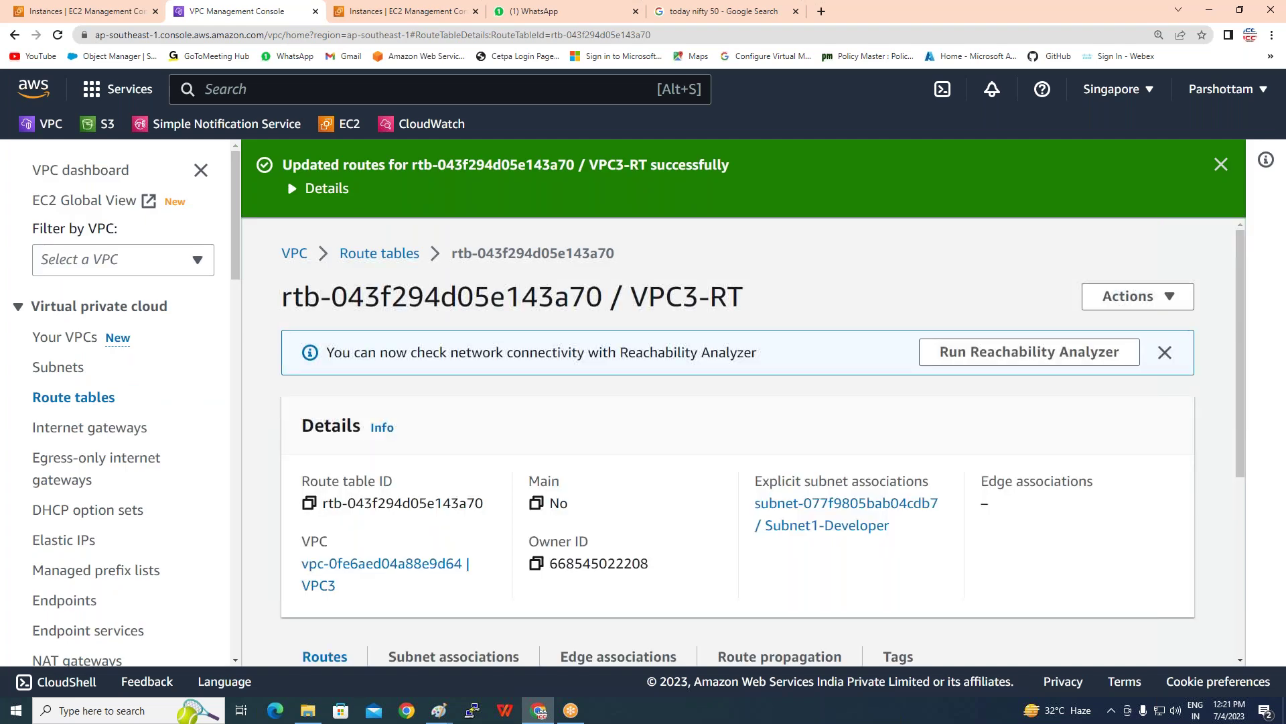
pyautogui.click(346, 127)
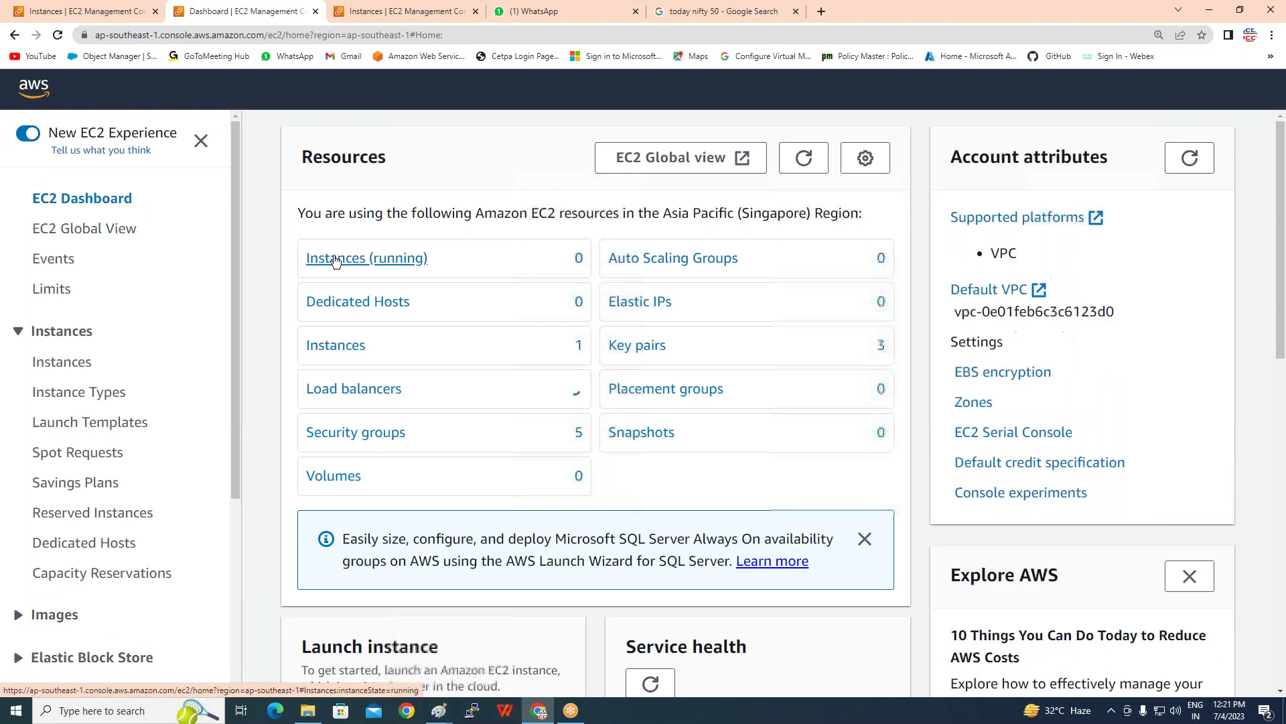
# Start launching a new instance named VPC3-Dev-VM
pyautogui.click(336, 261)
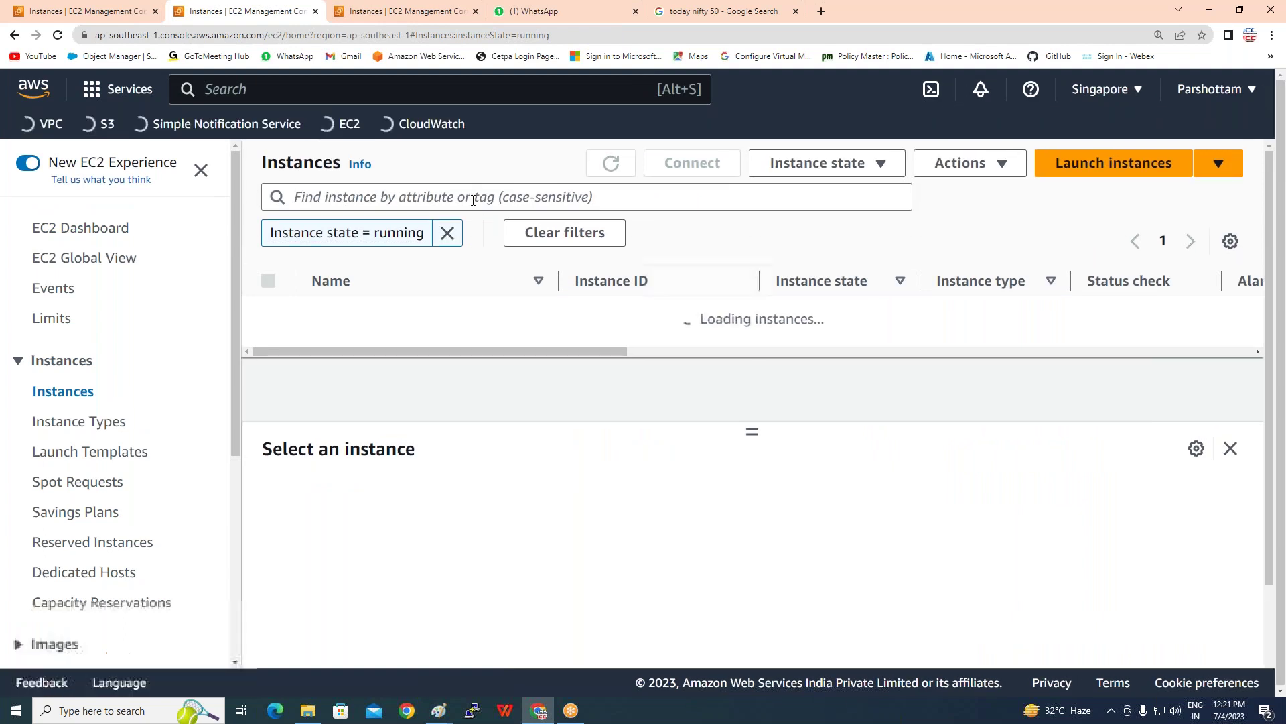
pyautogui.click(1139, 167)
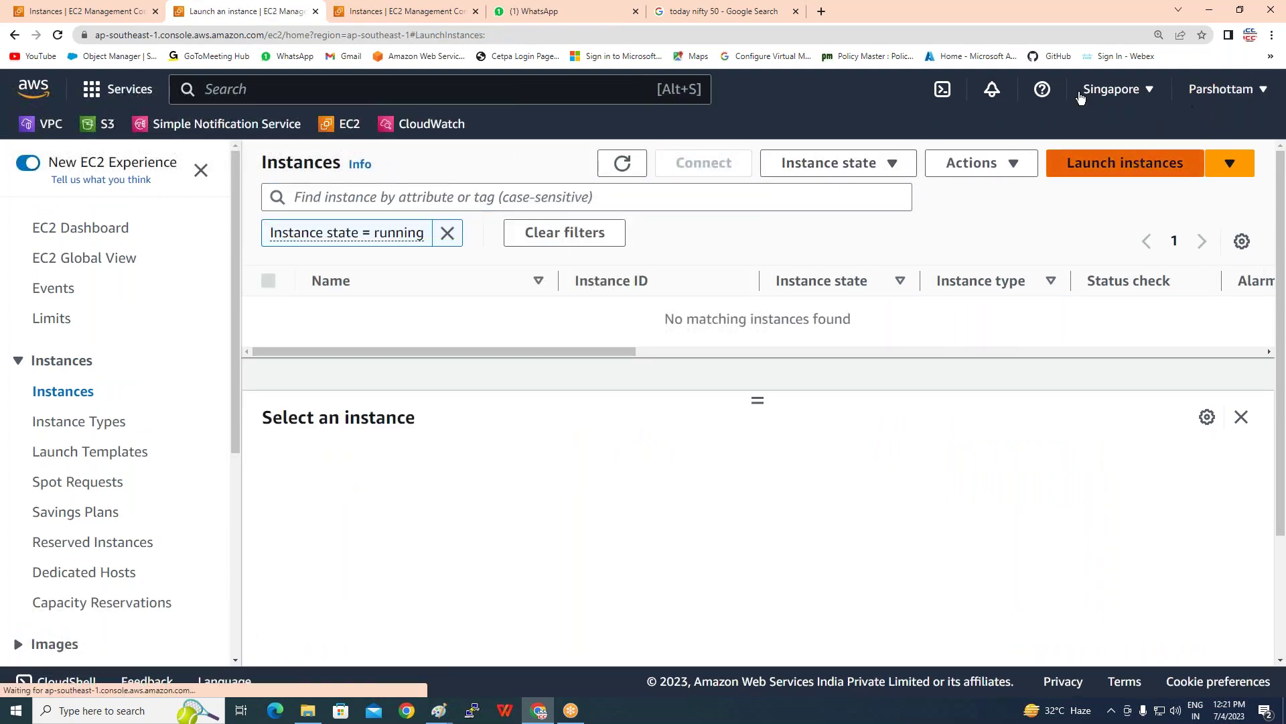
pyautogui.click(203, 455)
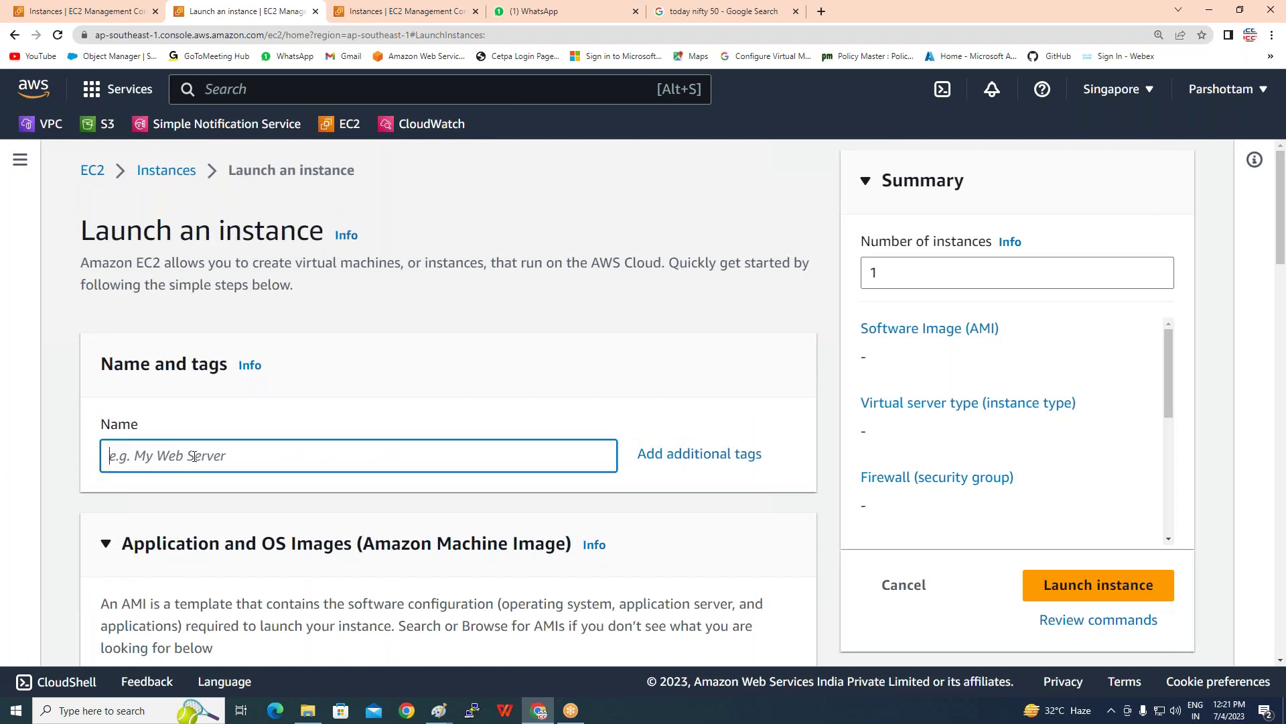
pyautogui.write('VPC3-Dev-VM')
# Choose the Windows Quick Start image and select Microsoft Windows Server 2016 Base
pyautogui.scroll(-5, 259, 437)
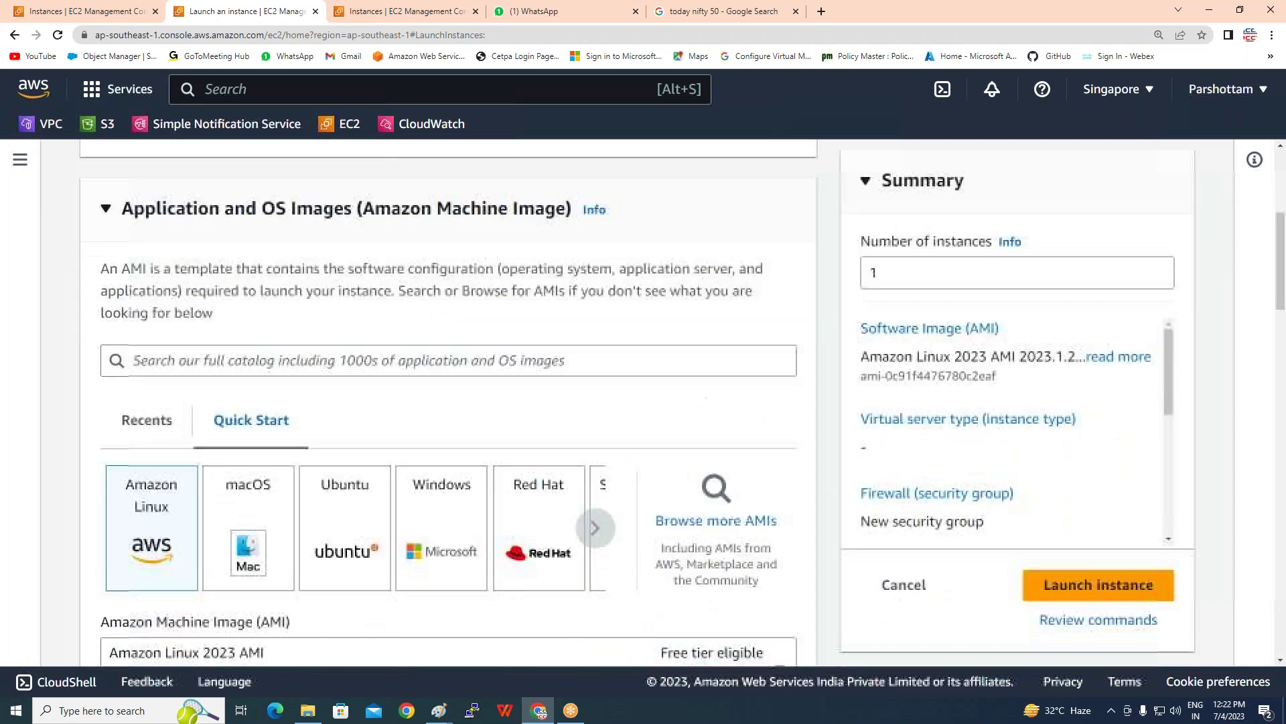
pyautogui.click(451, 513)
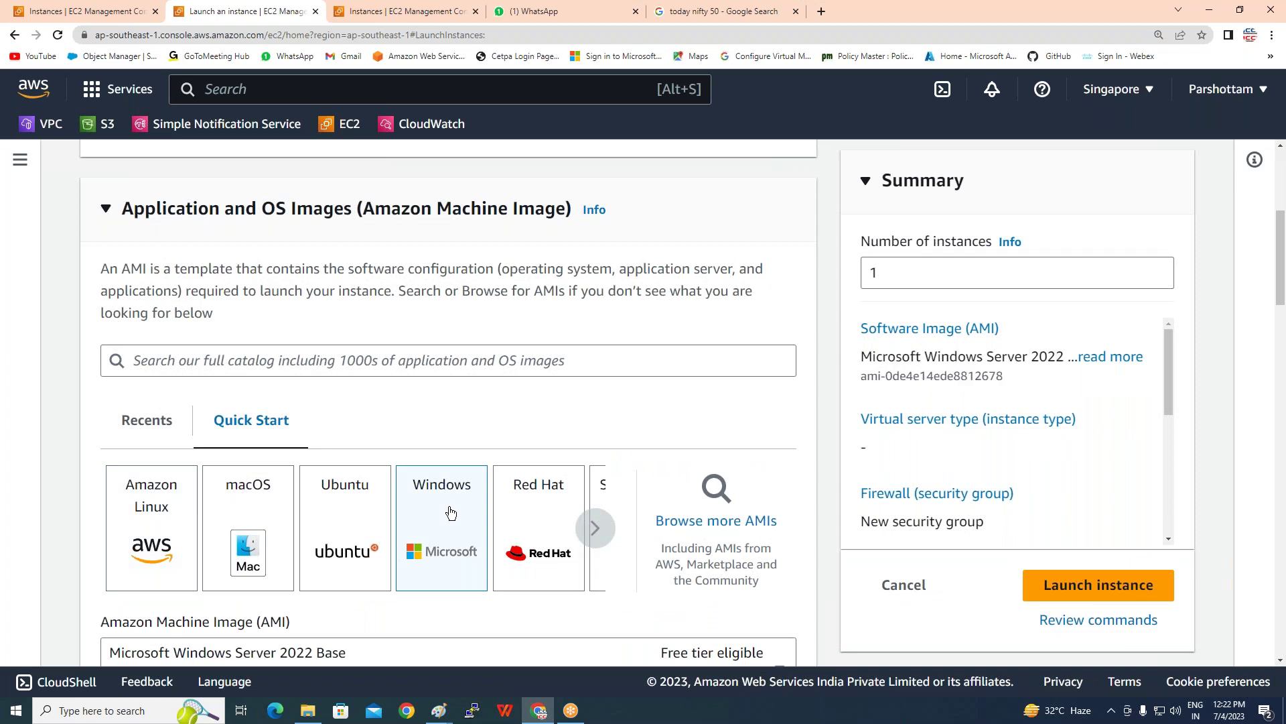
pyautogui.scroll(-5, 451, 513)
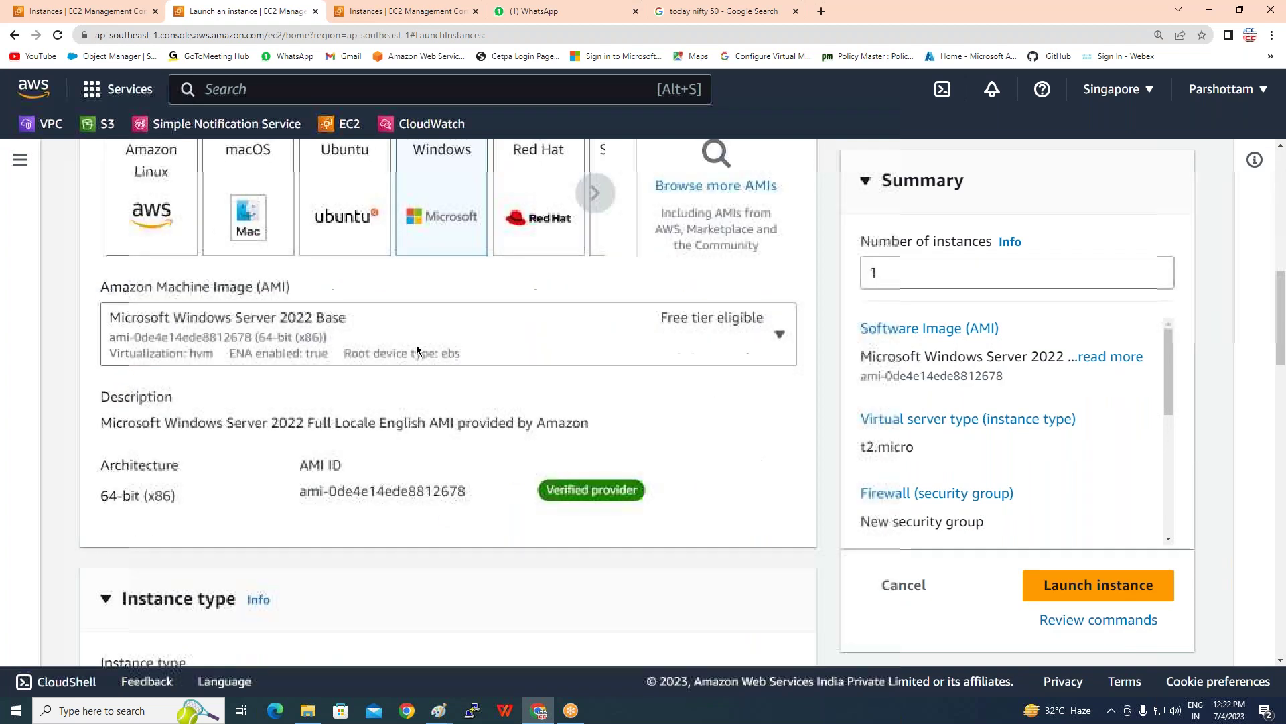
pyautogui.click(425, 349)
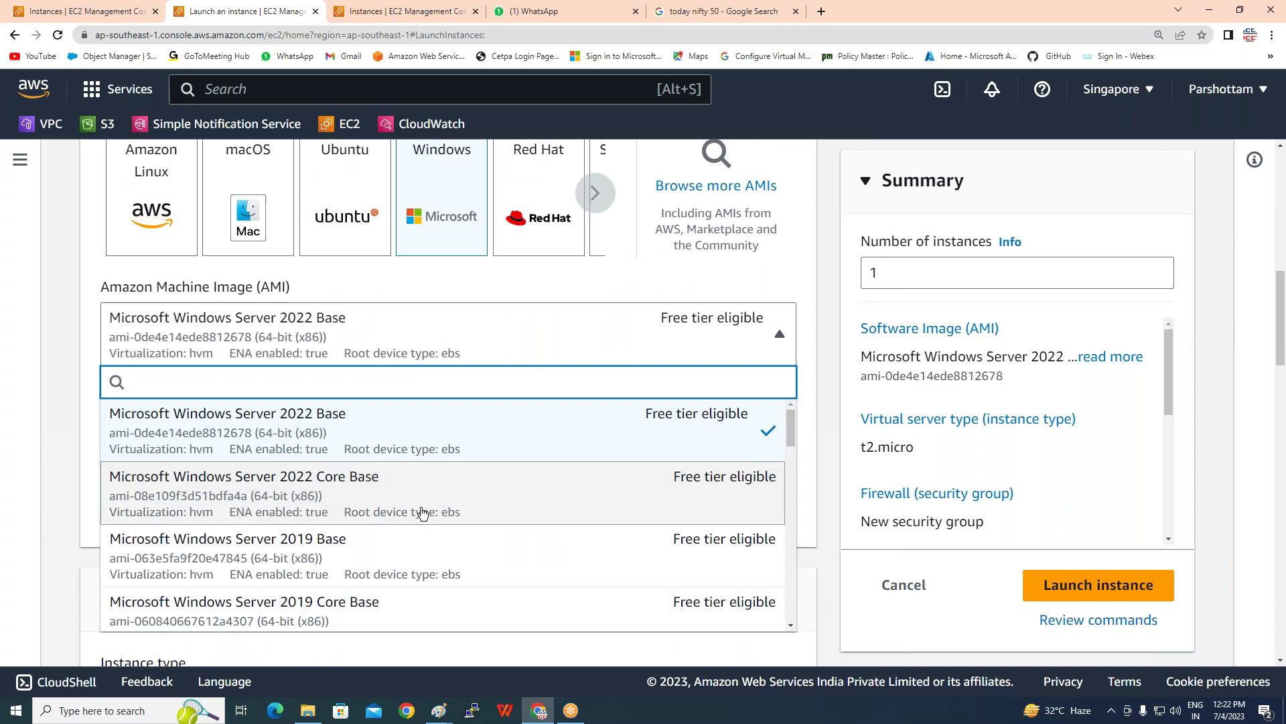
pyautogui.scroll(-3, 421, 513)
pyautogui.click(328, 471)
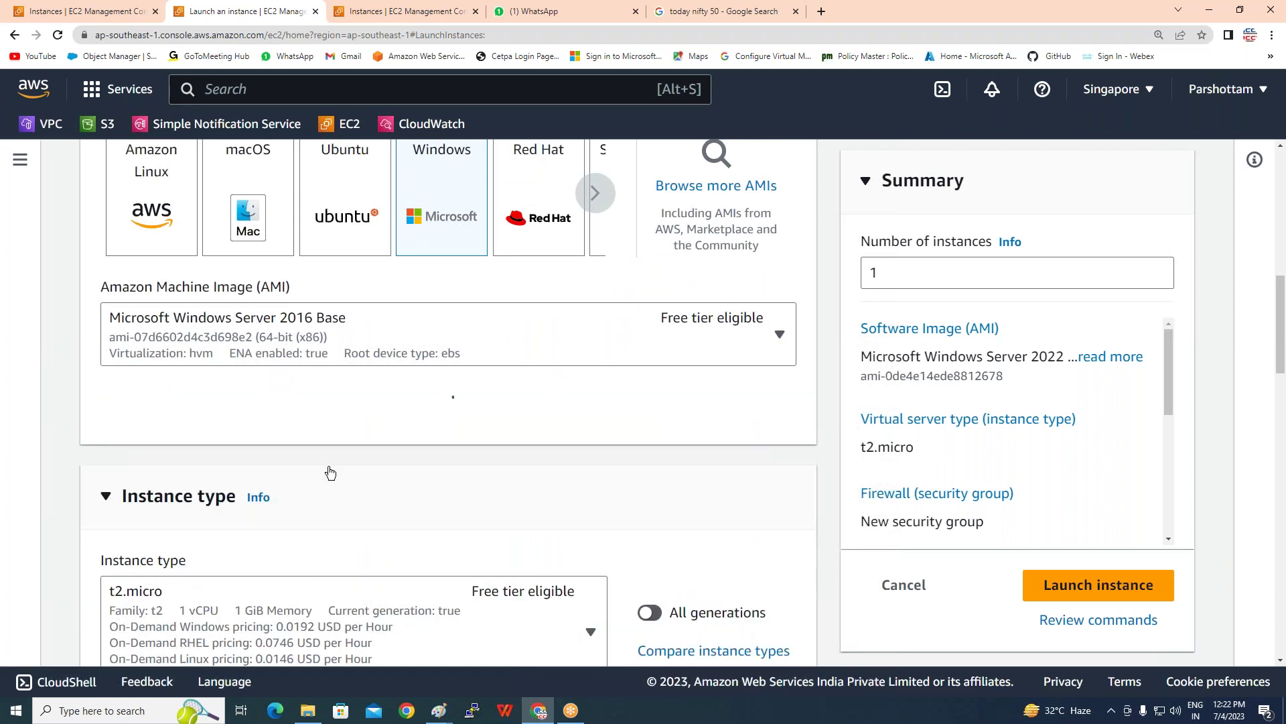
pyautogui.scroll(-3, 331, 473)
pyautogui.scroll(-6, 420, 422)
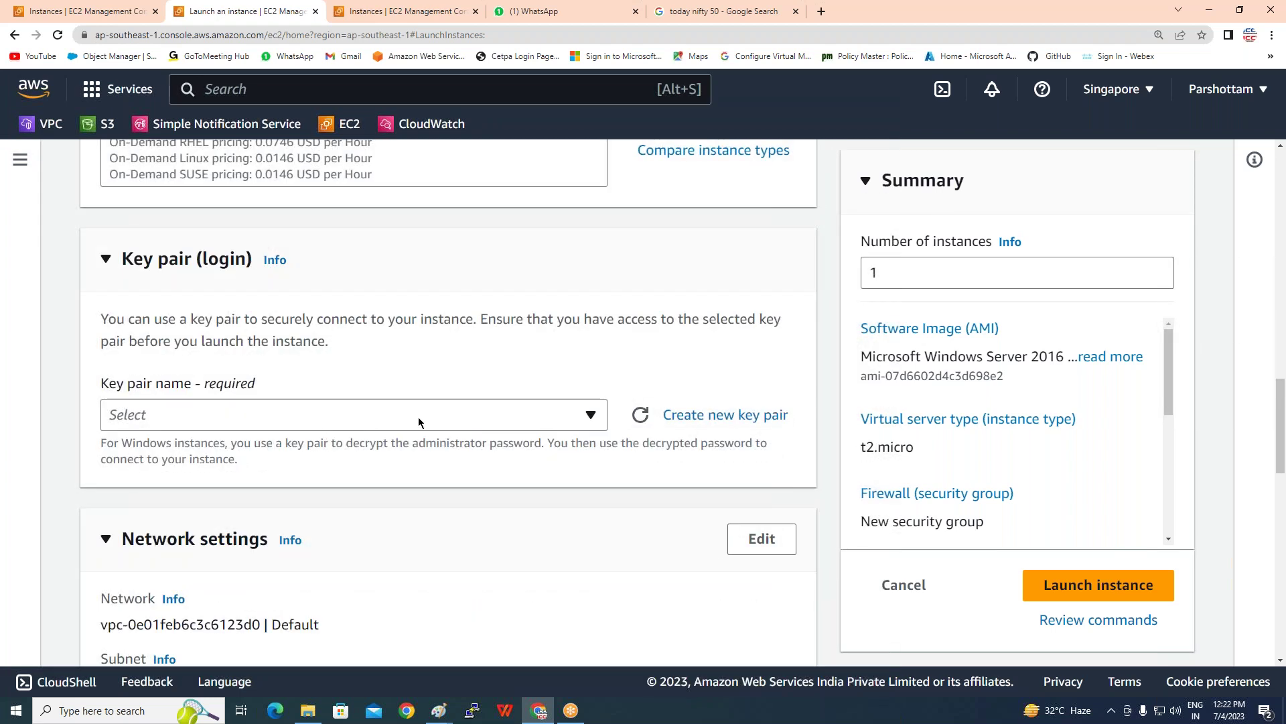
# Create an RSA .pem key pair named vpc2-key for the instance
pyautogui.click(725, 415)
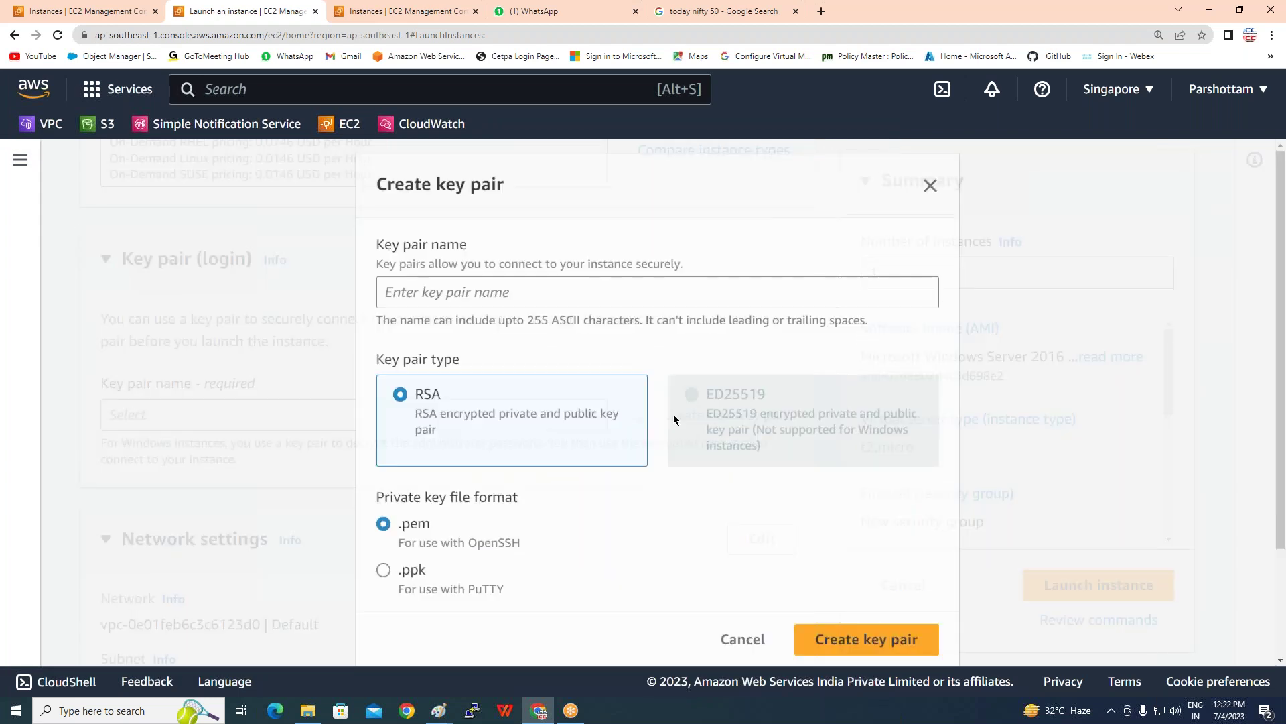
pyautogui.click(410, 288)
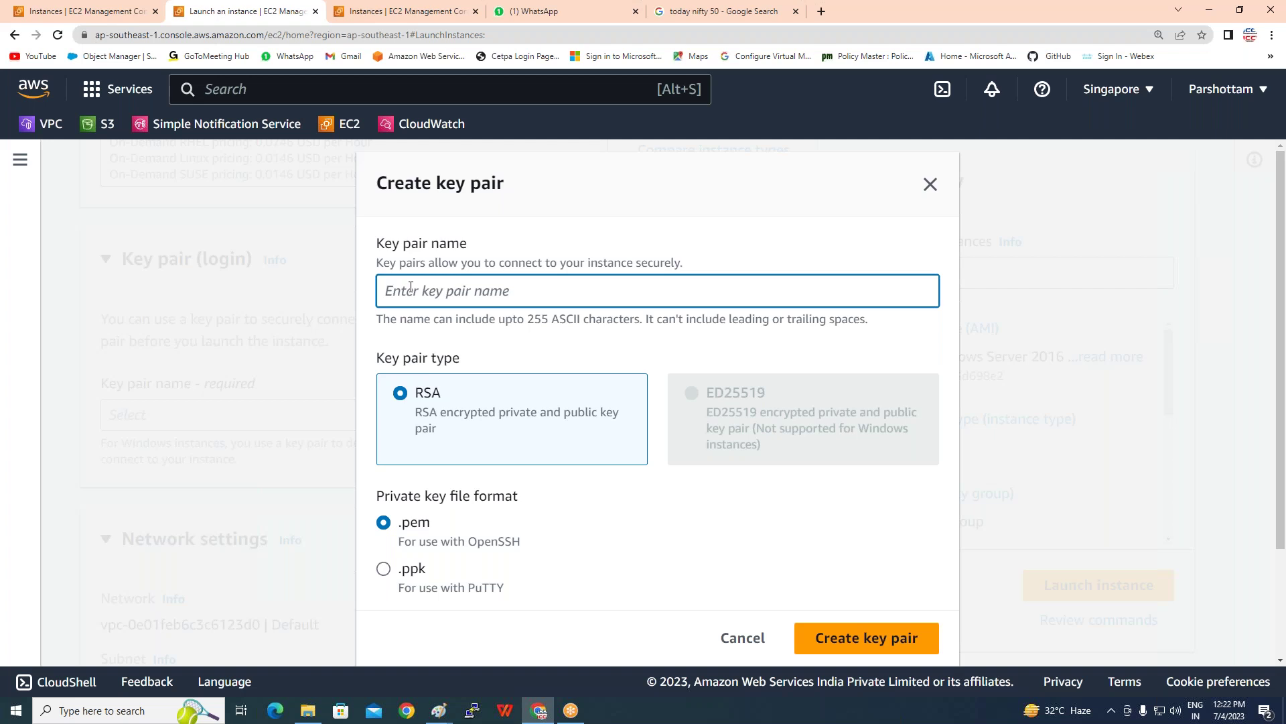
pyautogui.write('vpc2-key')
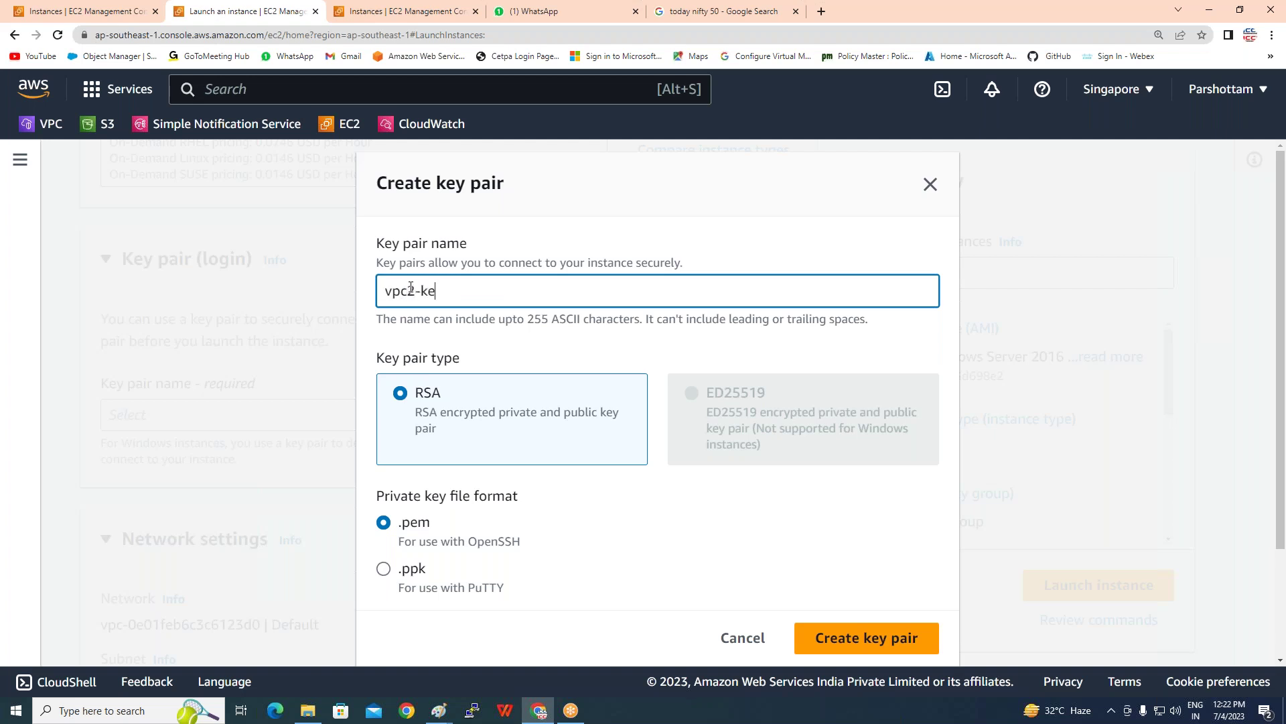
pyautogui.click(871, 651)
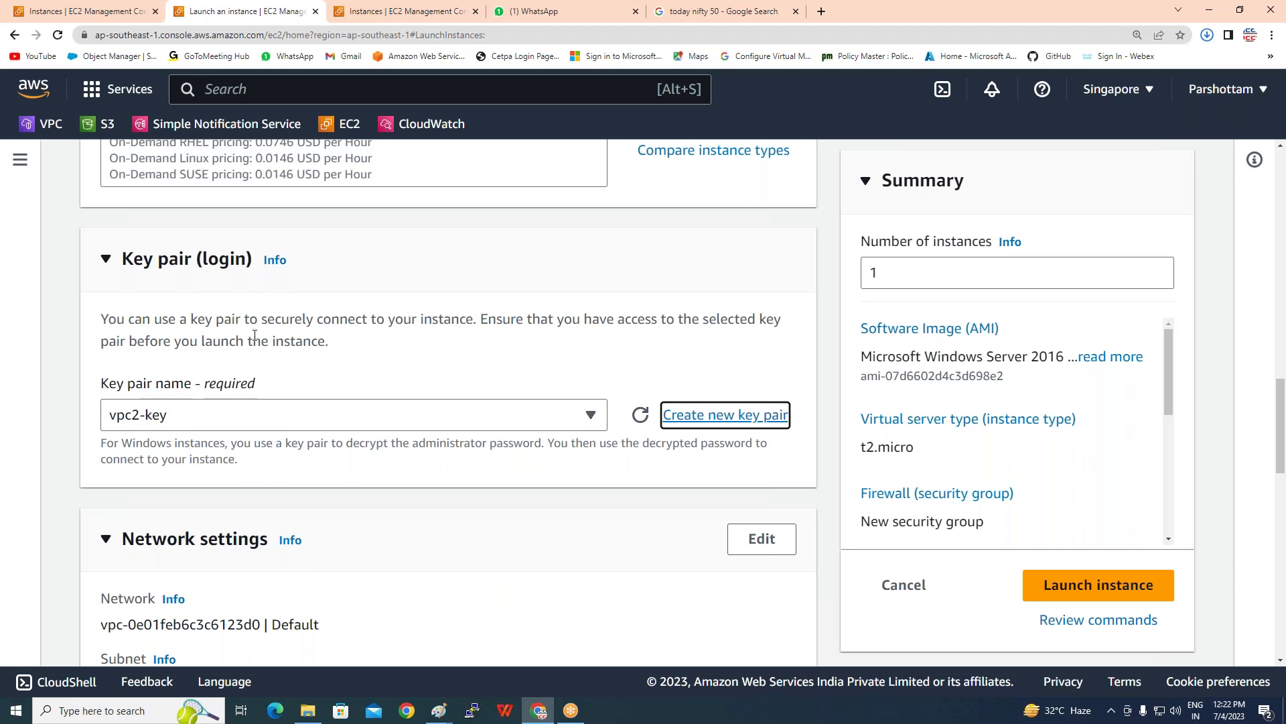
pyautogui.scroll(-2, 447, 402)
pyautogui.scroll(-1, 307, 428)
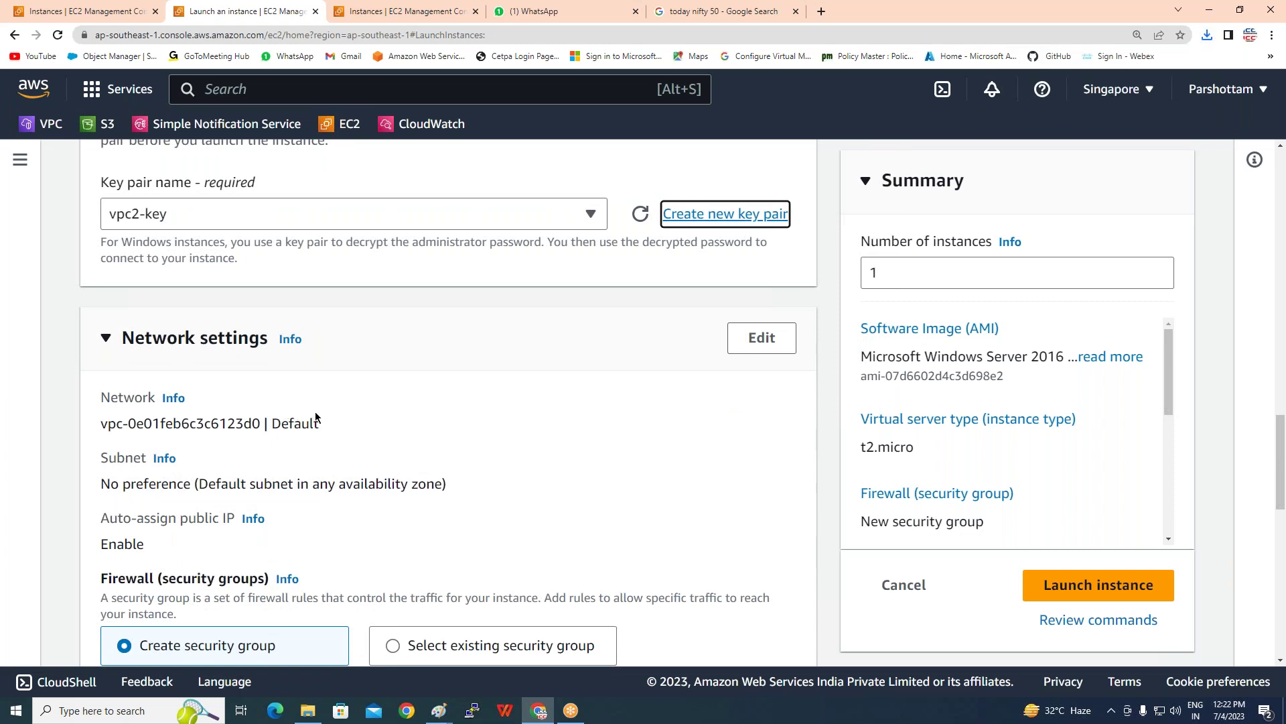
# Place the instance in VPC3's Subnet1-Developer subnet
pyautogui.scroll(-2, 315, 417)
pyautogui.click(769, 215)
pyautogui.click(426, 318)
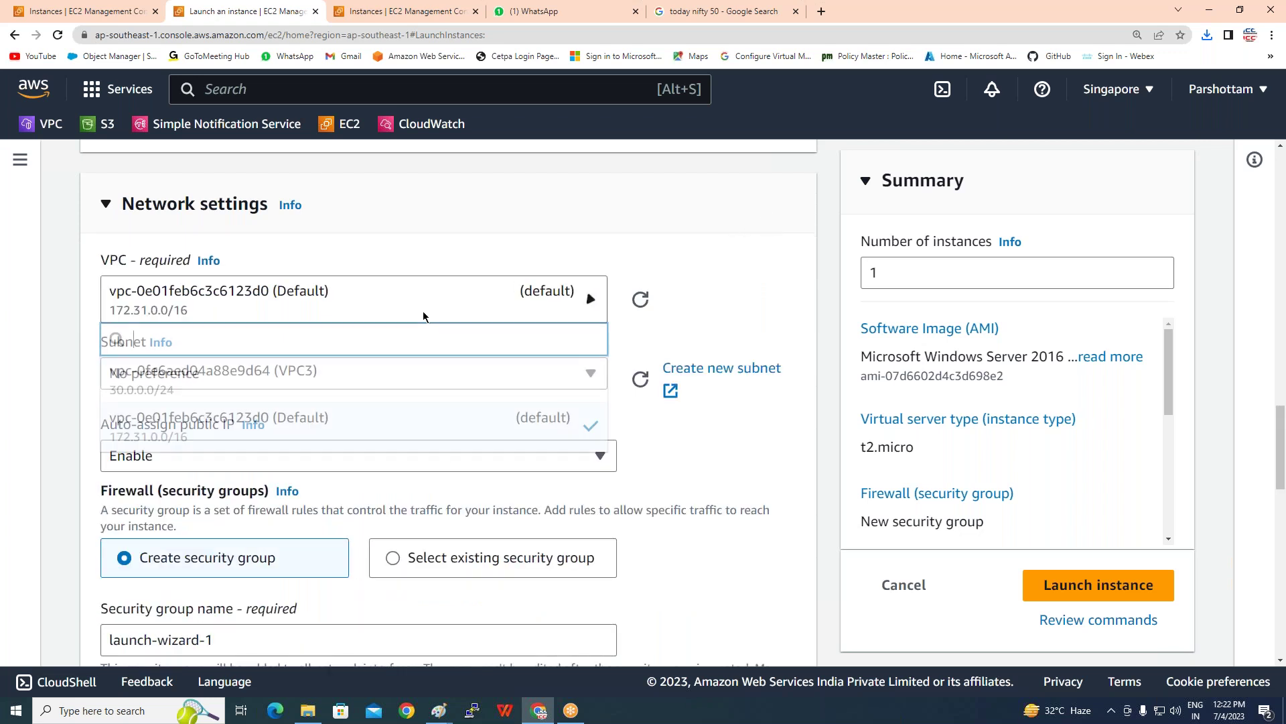
pyautogui.click(289, 376)
pyautogui.click(568, 416)
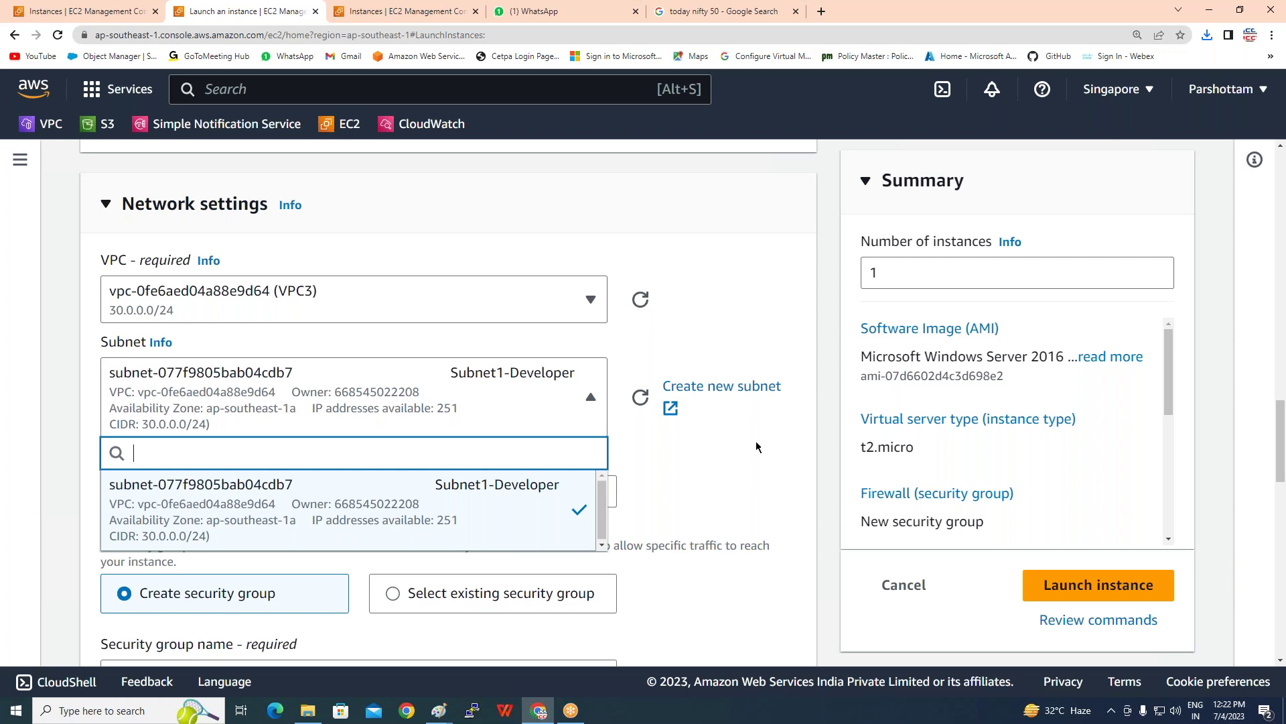
pyautogui.click(453, 529)
# Name the new security group vpc2-sg and set its inbound rule type to All traffic
pyautogui.scroll(-1, 759, 438)
pyautogui.scroll(-2, 759, 438)
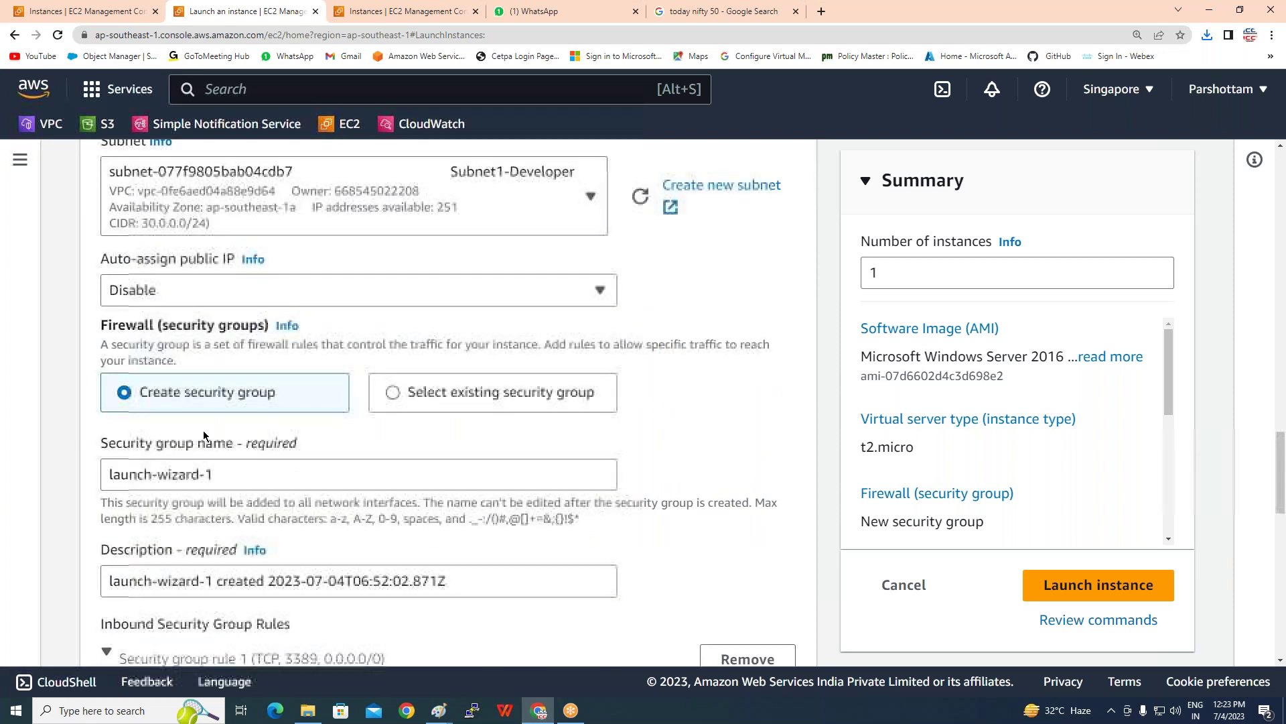
pyautogui.tripleClick(216, 480)
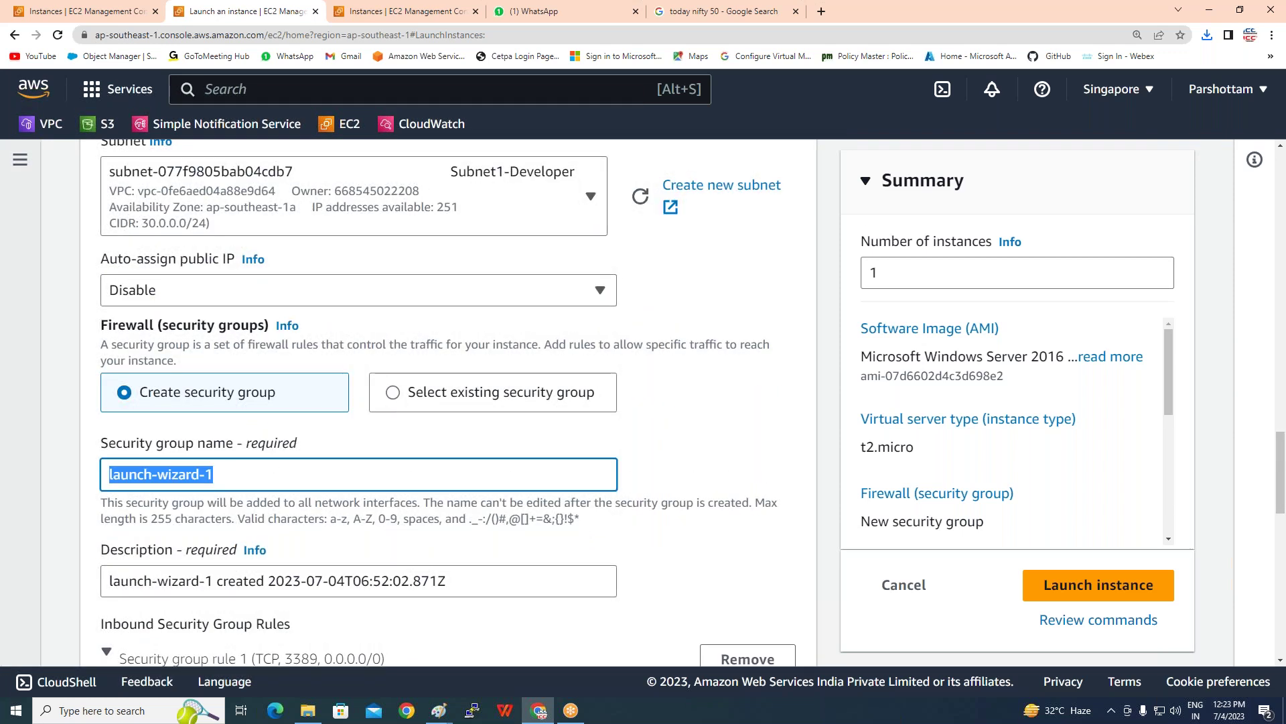
pyautogui.write('vpc2-sg')
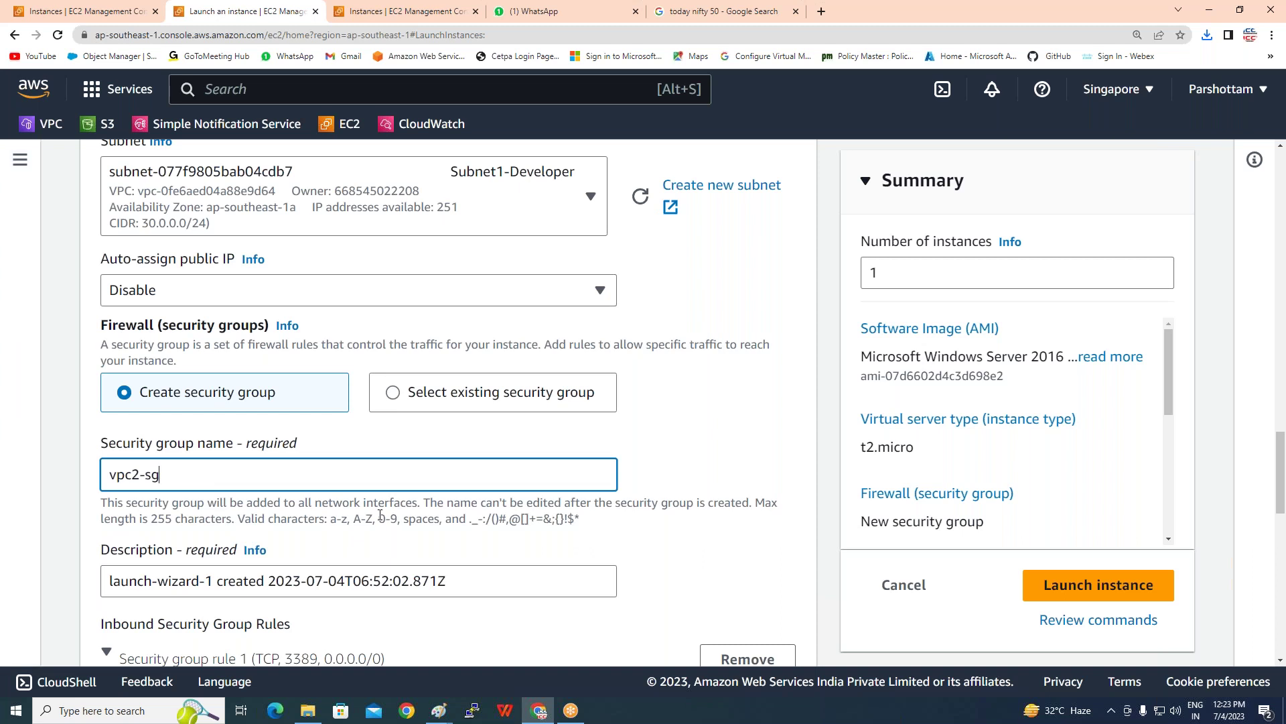
pyautogui.scroll(-3, 379, 515)
pyautogui.click(209, 534)
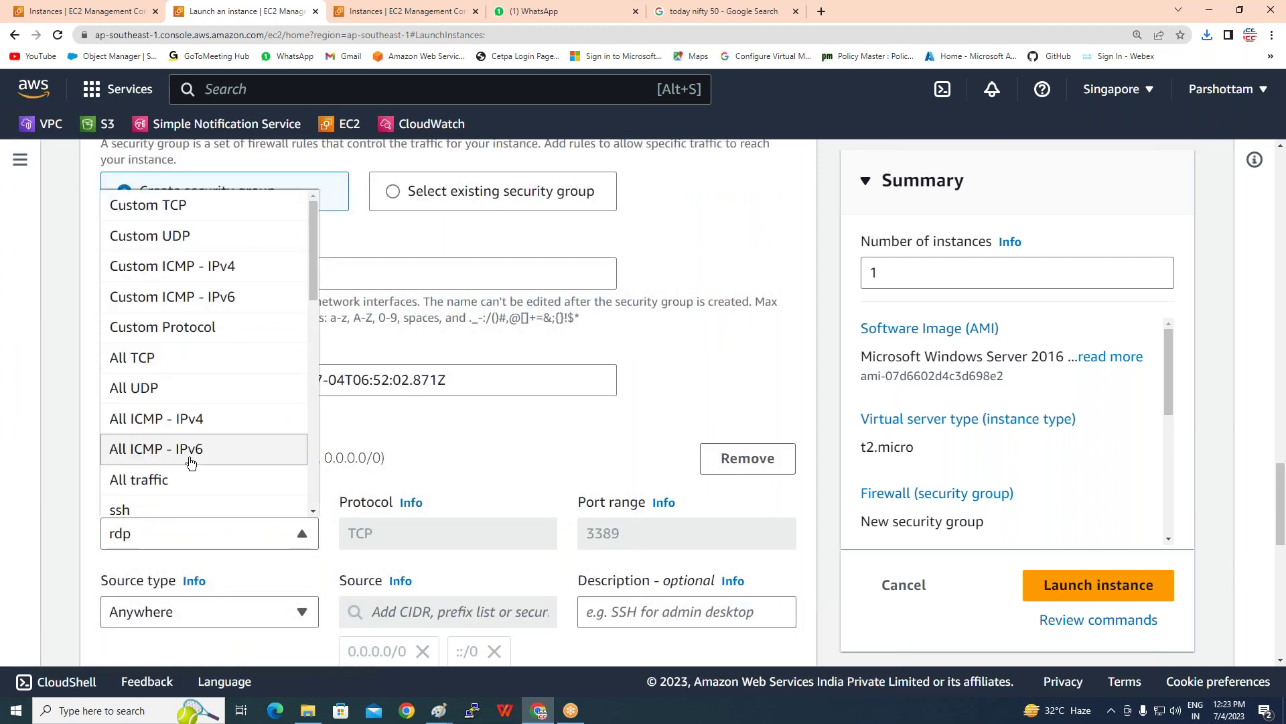
pyautogui.click(144, 479)
pyautogui.scroll(-5, 258, 488)
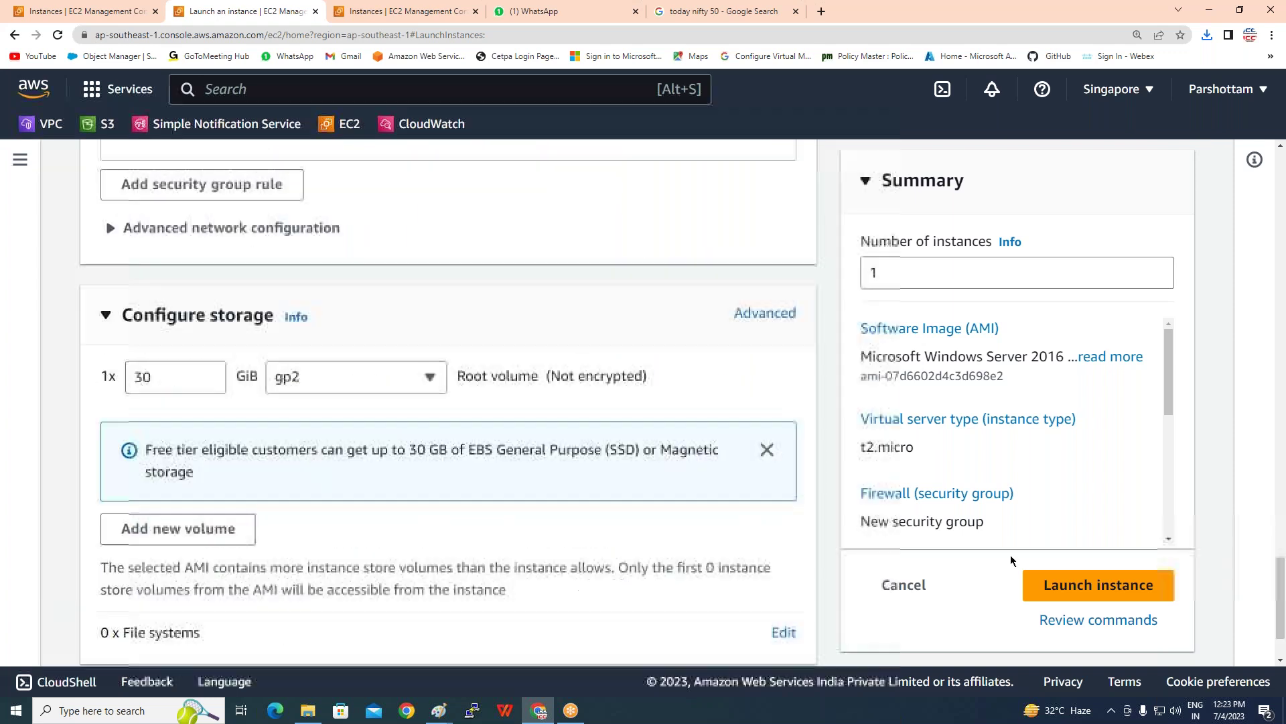
# Launch VPC3-Dev-VM, check it's Pending with private IP 30.0.0.238, then go to Elastic IPs
pyautogui.click(1064, 595)
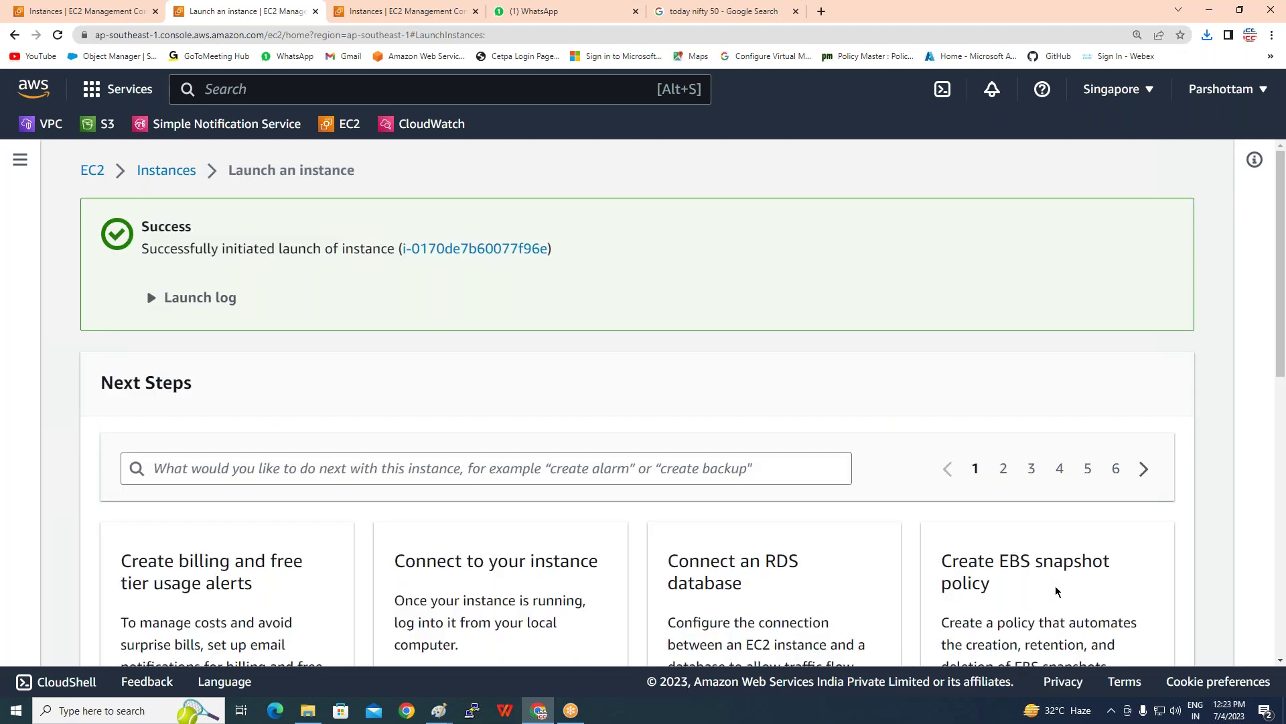
pyautogui.click(167, 173)
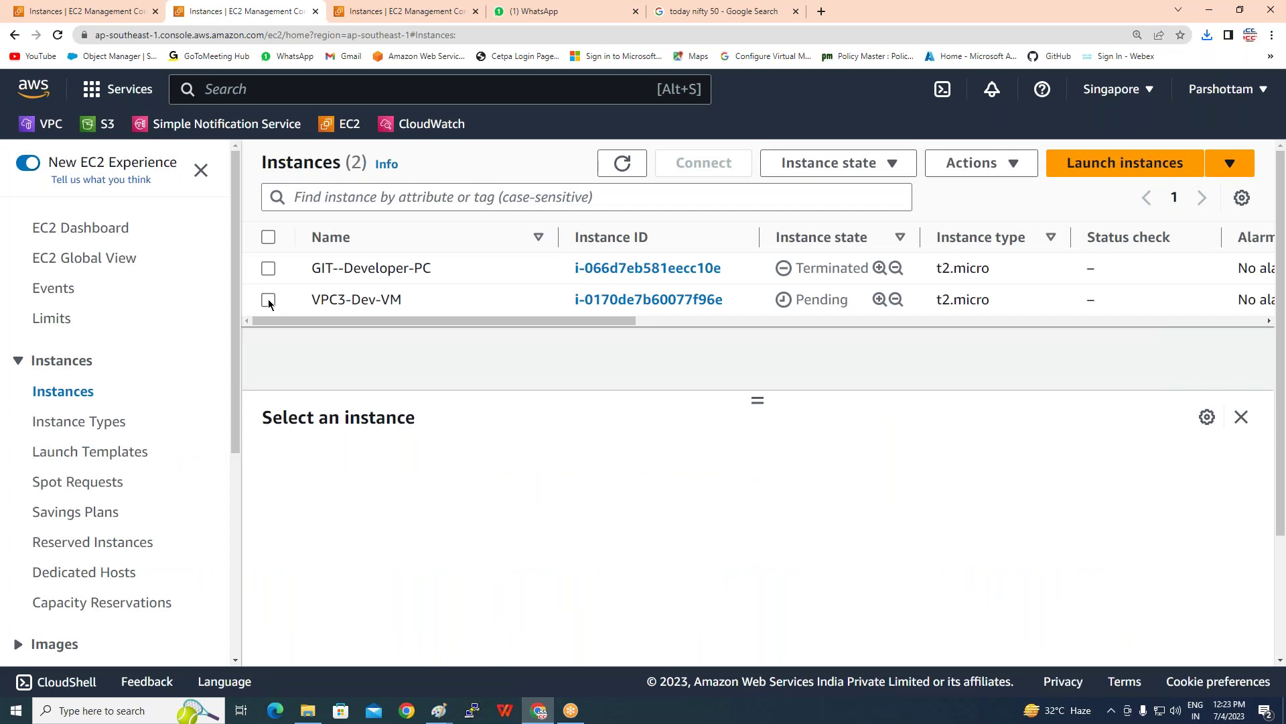
pyautogui.click(268, 300)
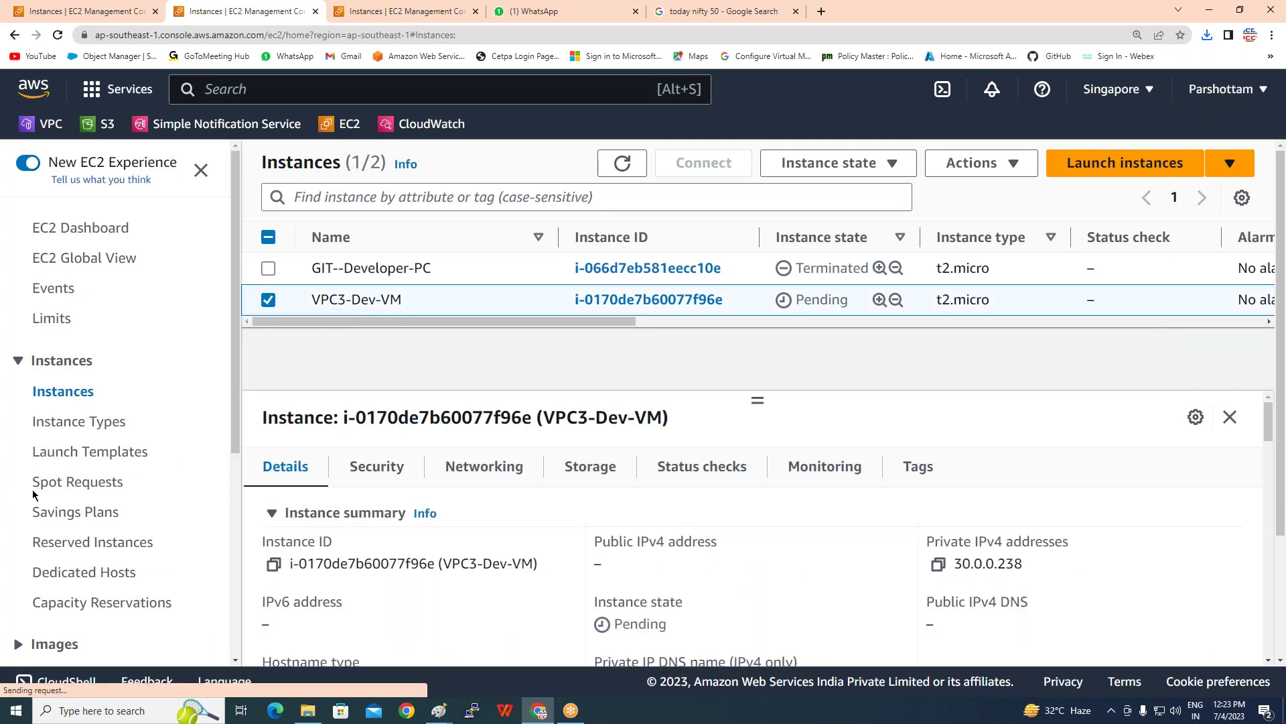
pyautogui.scroll(-5, 34, 495)
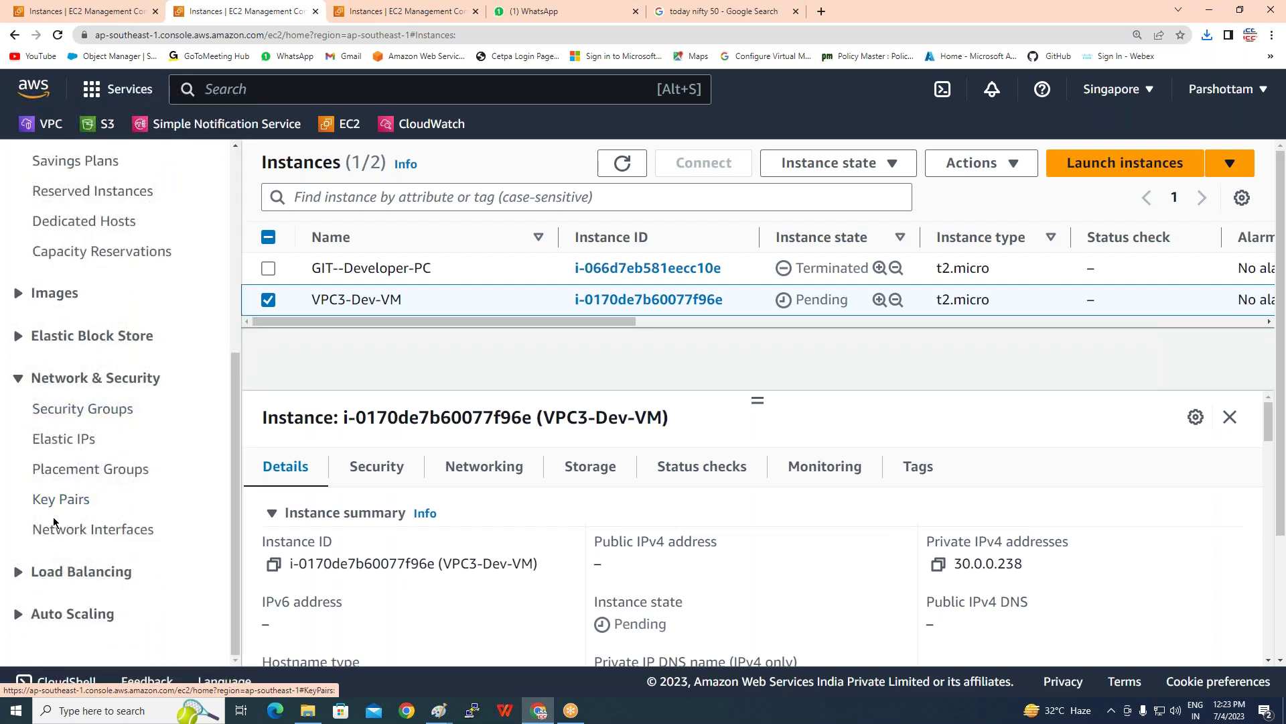
pyautogui.click(54, 440)
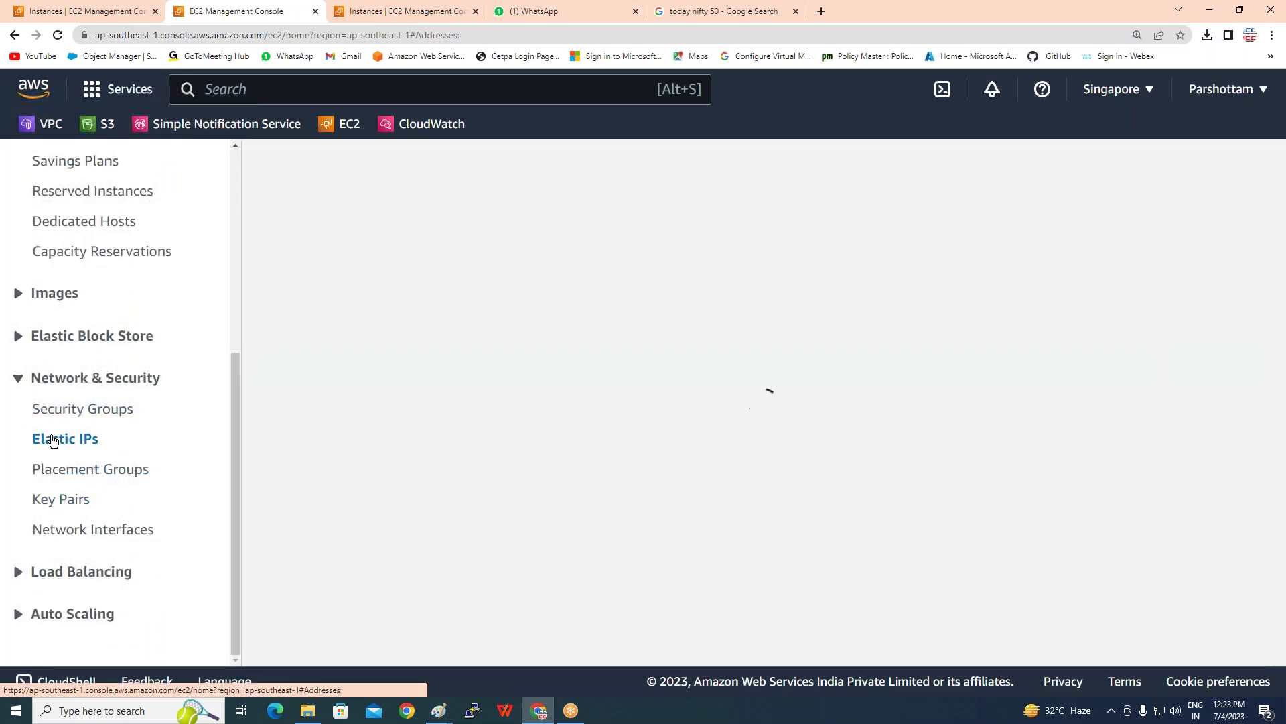
# Allocate Elastic IP 18.139.181.117 from Amazon's pool of IPv4 addresses
pyautogui.click(1143, 173)
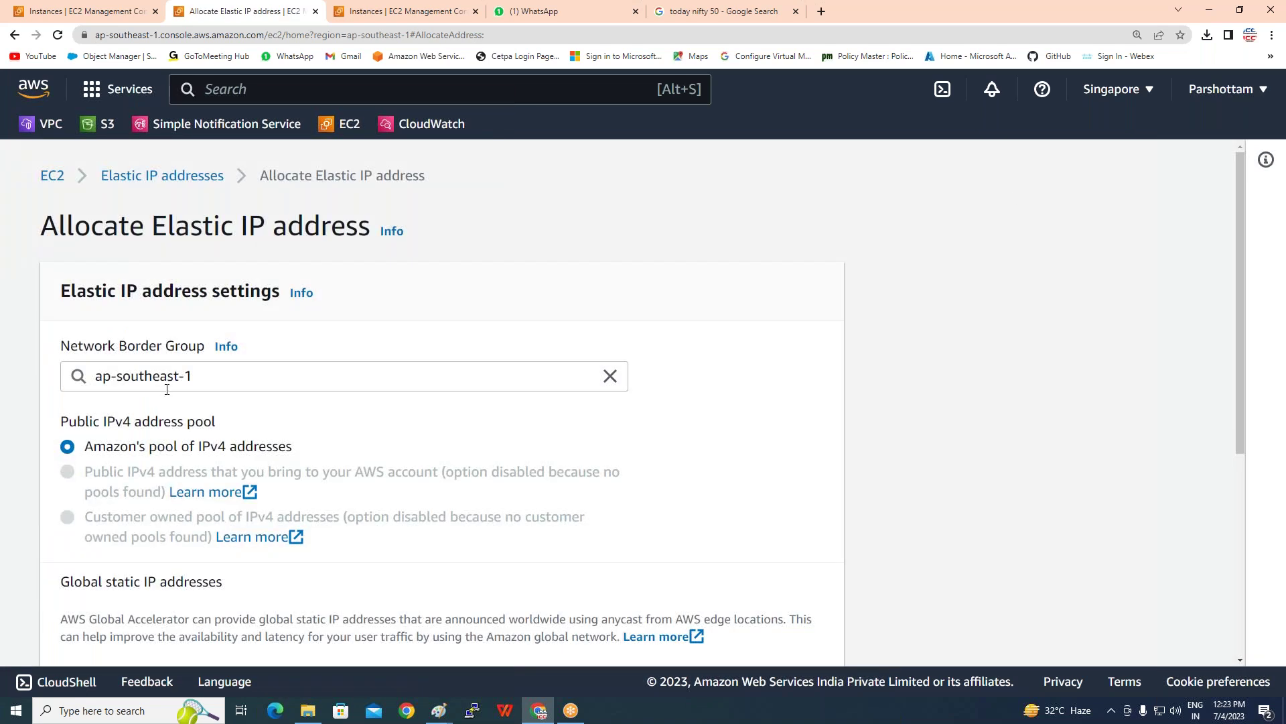
pyautogui.scroll(-5, 167, 388)
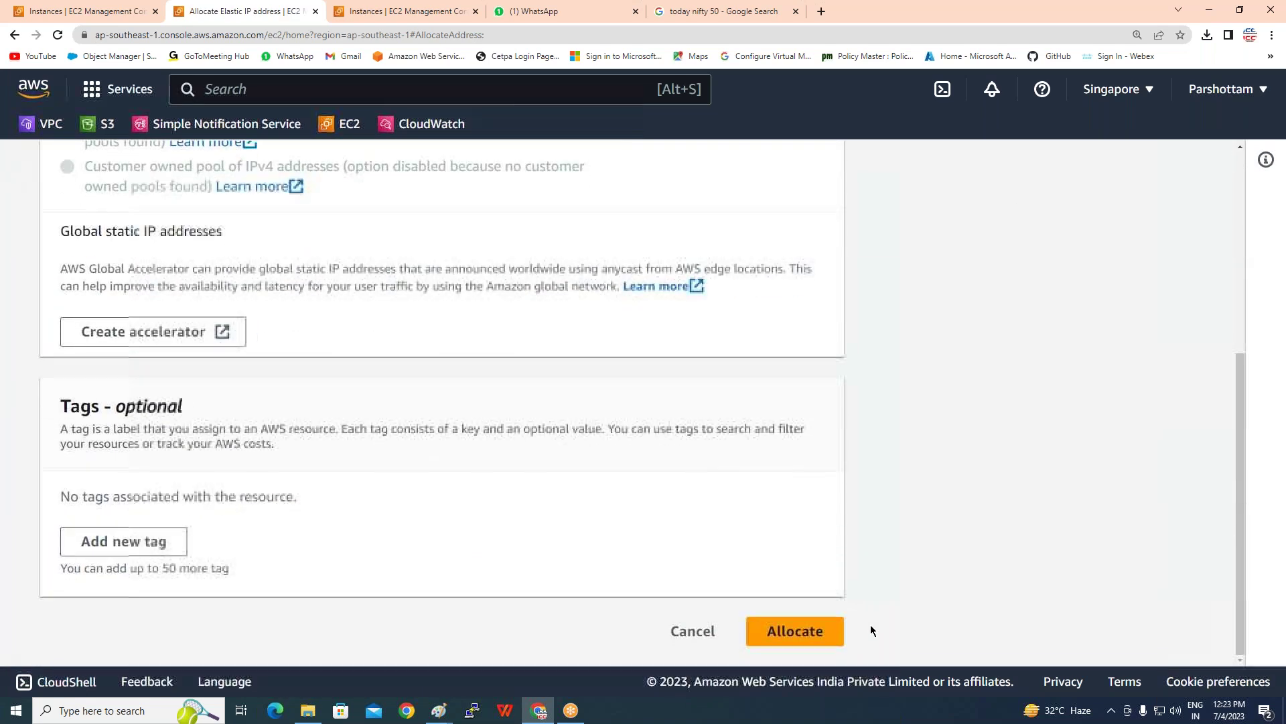
pyautogui.click(795, 631)
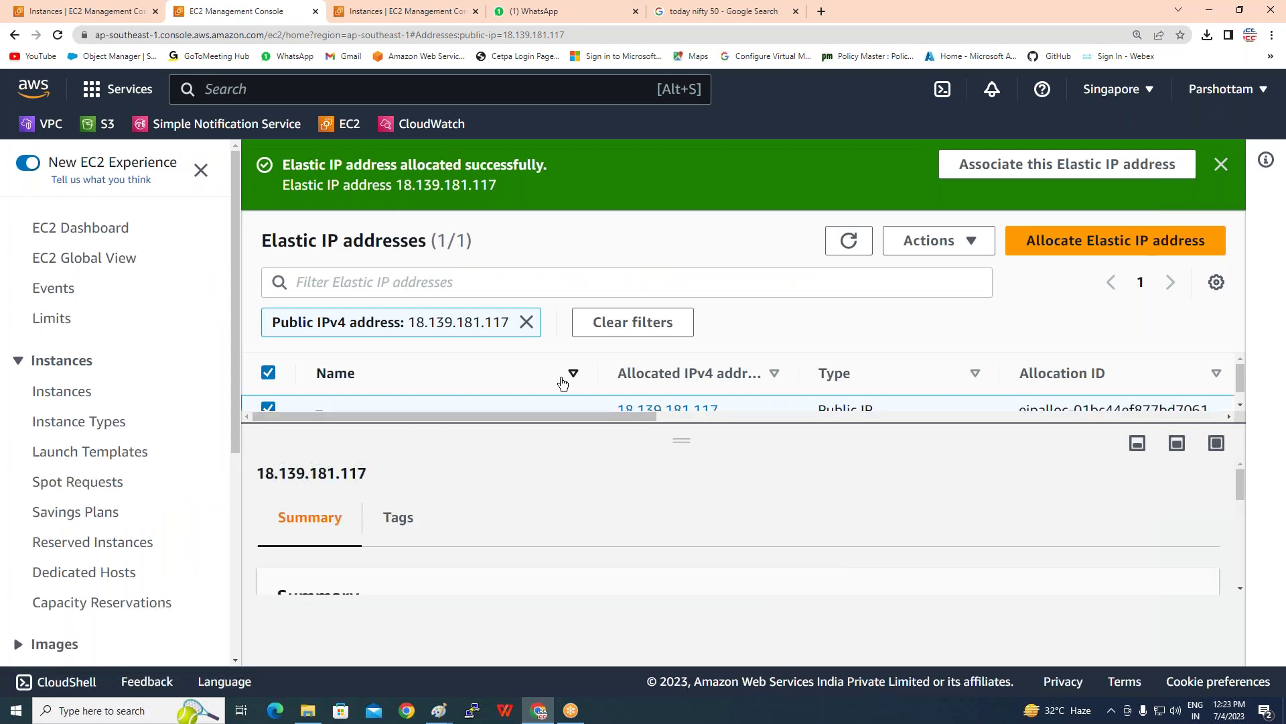
pyautogui.scroll(-1, 561, 382)
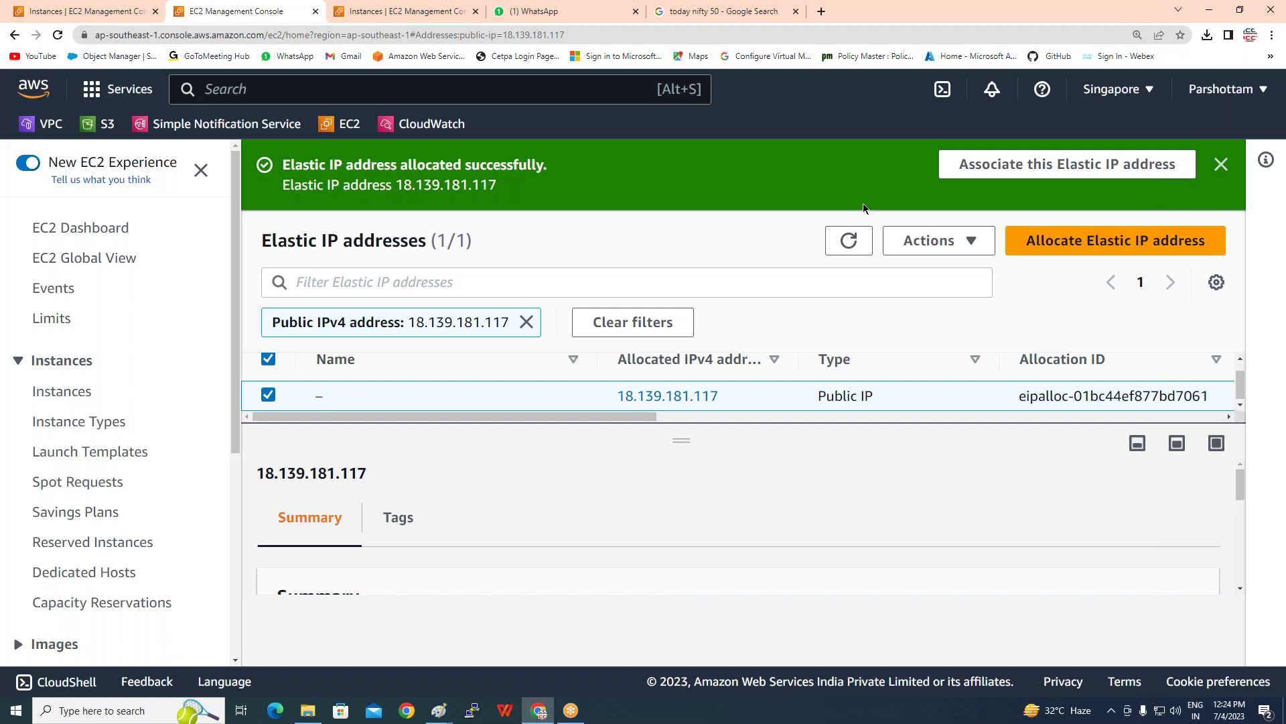
# Attach Elastic IP 18.139.181.117 to VPC3-Dev-VM and return to the Mumbai instances tab
pyautogui.click(955, 243)
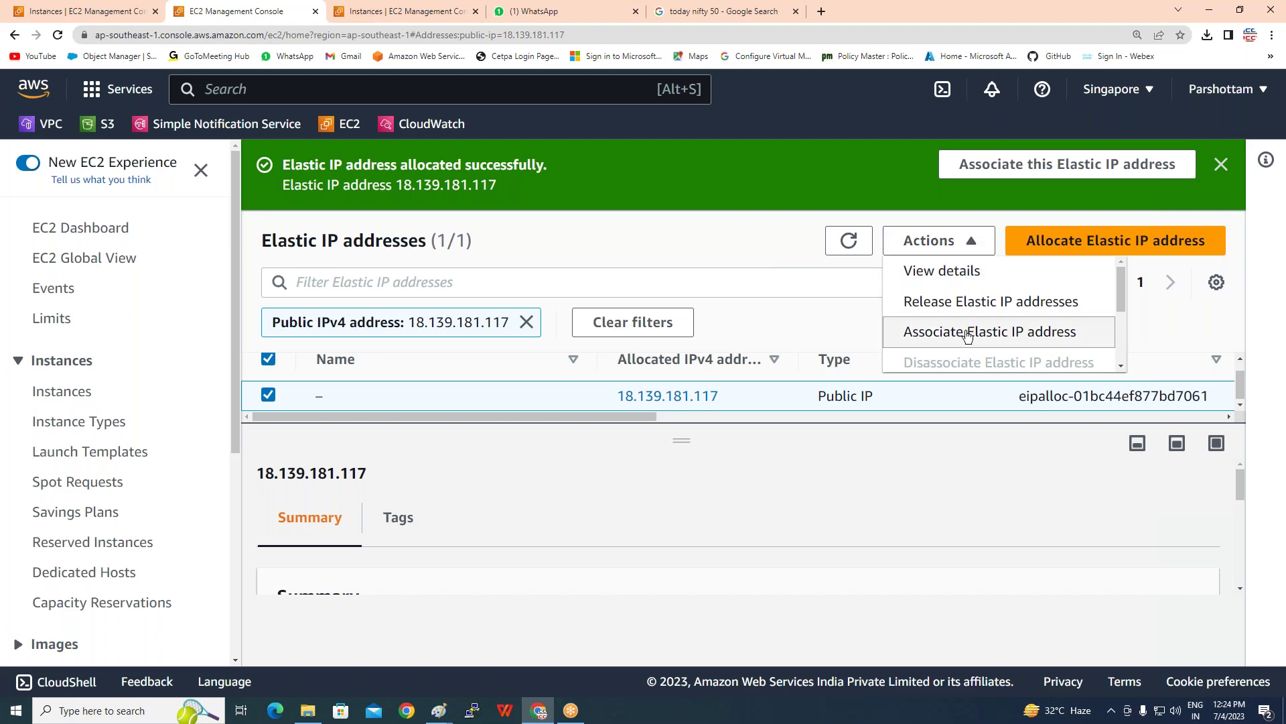
pyautogui.click(967, 333)
pyautogui.scroll(-3, 321, 339)
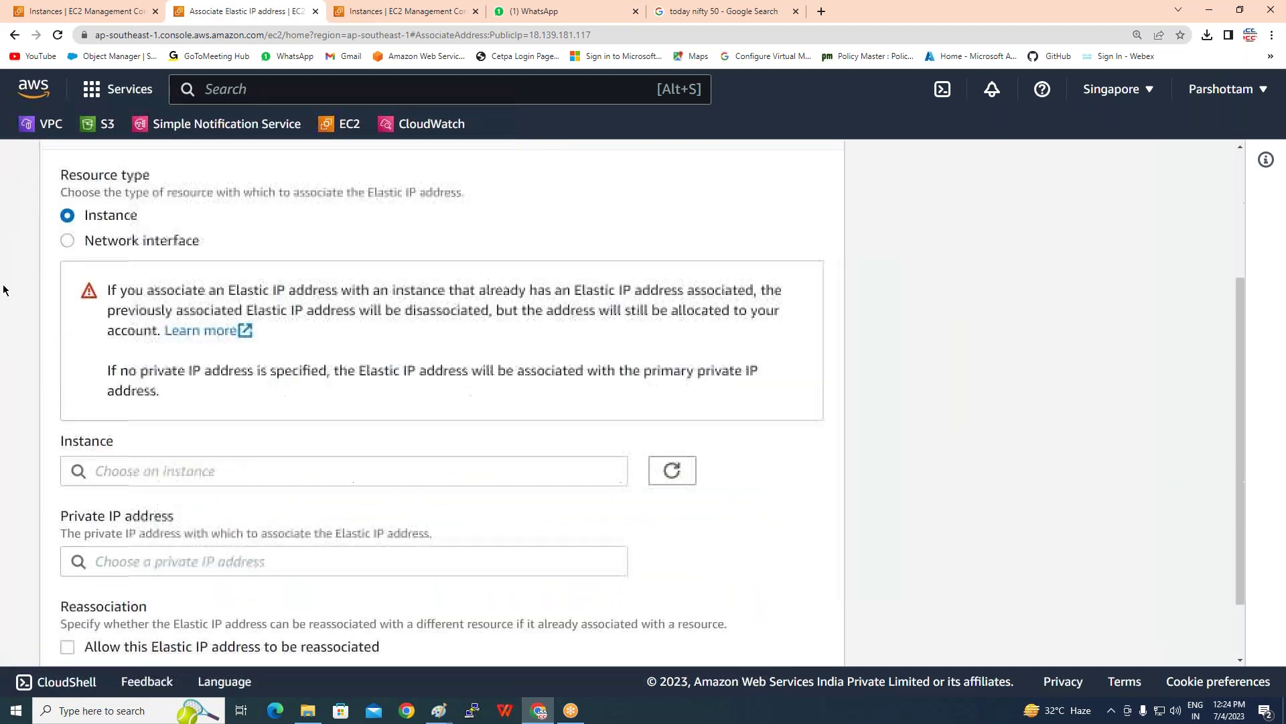
pyautogui.click(414, 477)
pyautogui.click(195, 503)
pyautogui.scroll(-1, 248, 489)
pyautogui.press('Return')
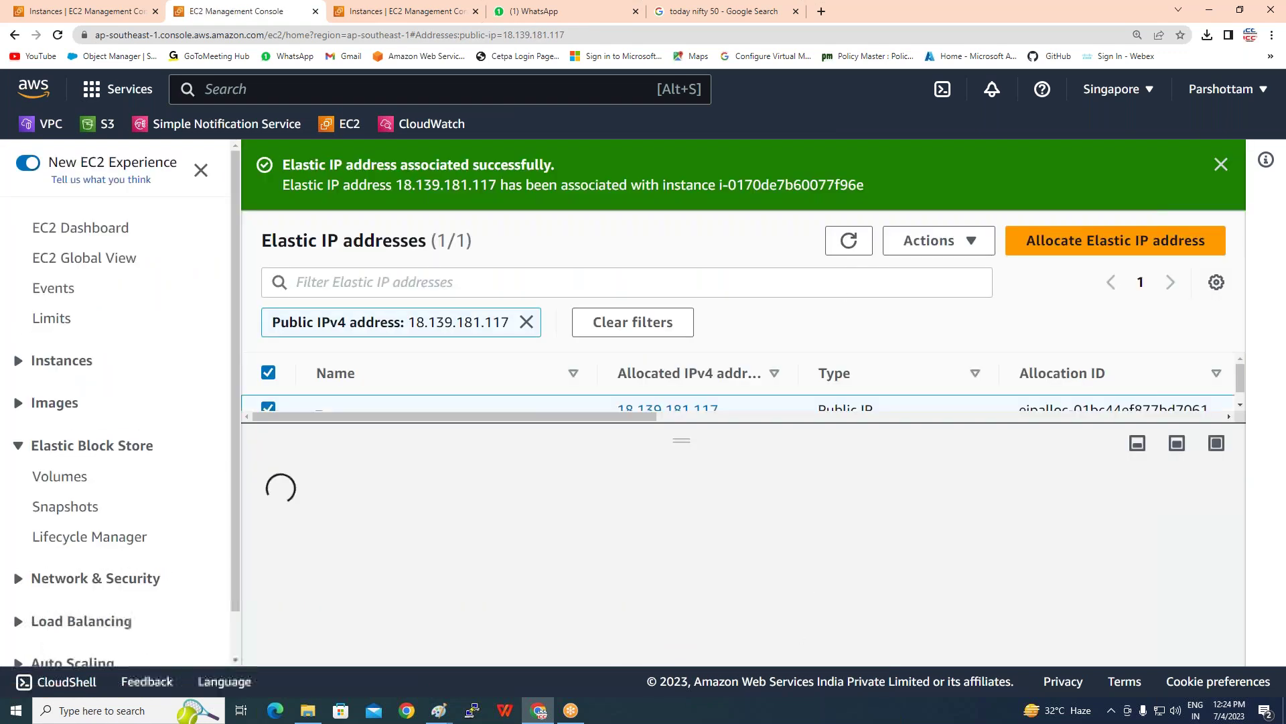
pyautogui.click(32, 11)
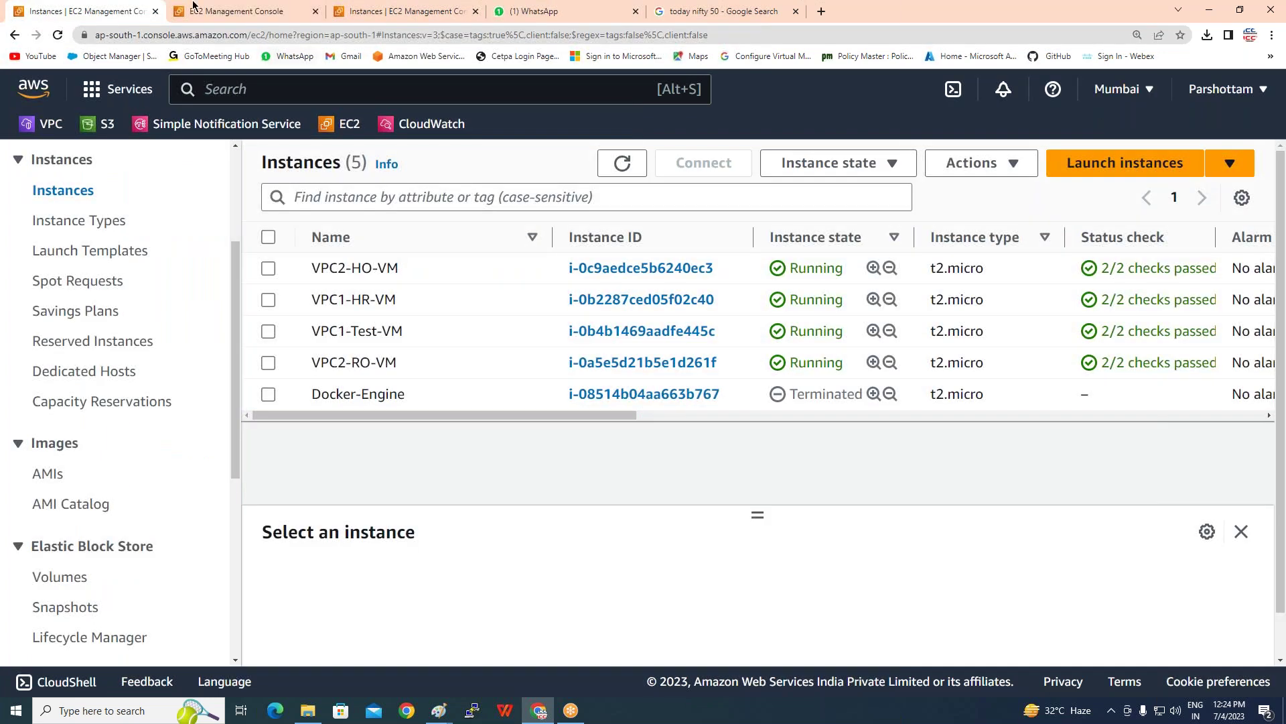
# Review the Mumbai and Singapore instance lists, then show the empty ca-central-1 Instances page
pyautogui.click(226, 11)
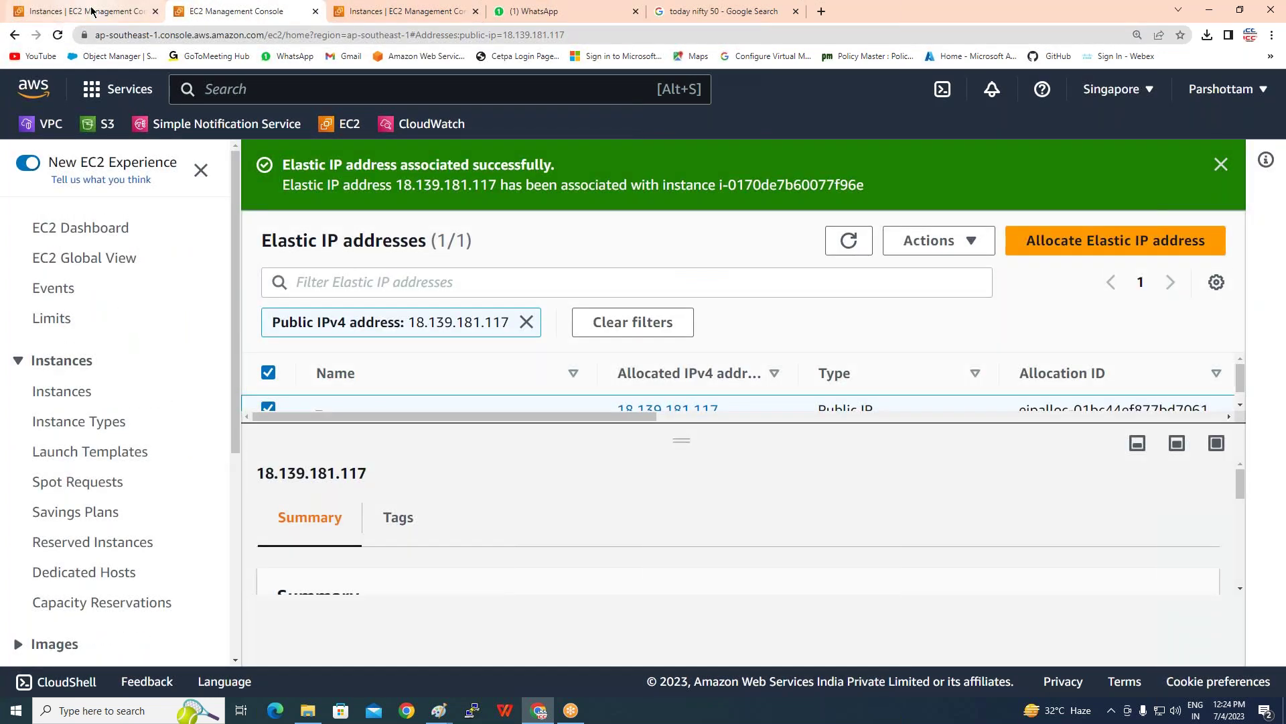
pyautogui.click(87, 10)
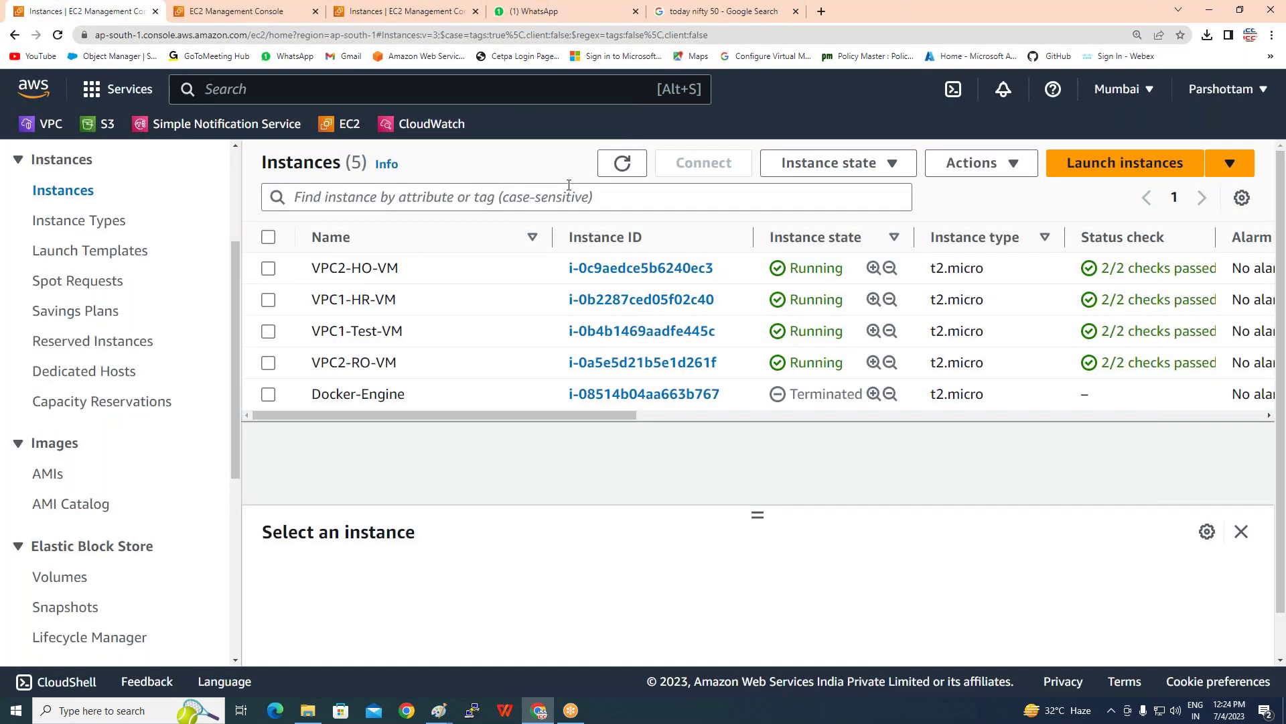
pyautogui.click(622, 163)
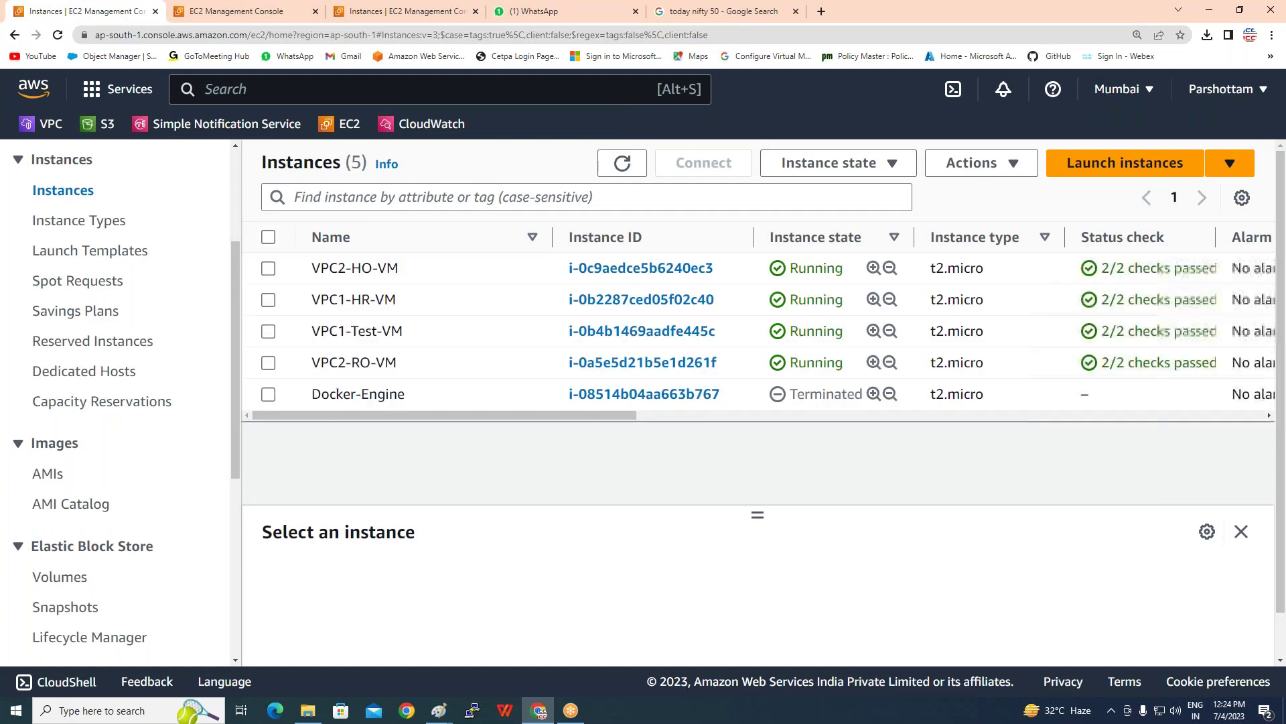
pyautogui.click(240, 13)
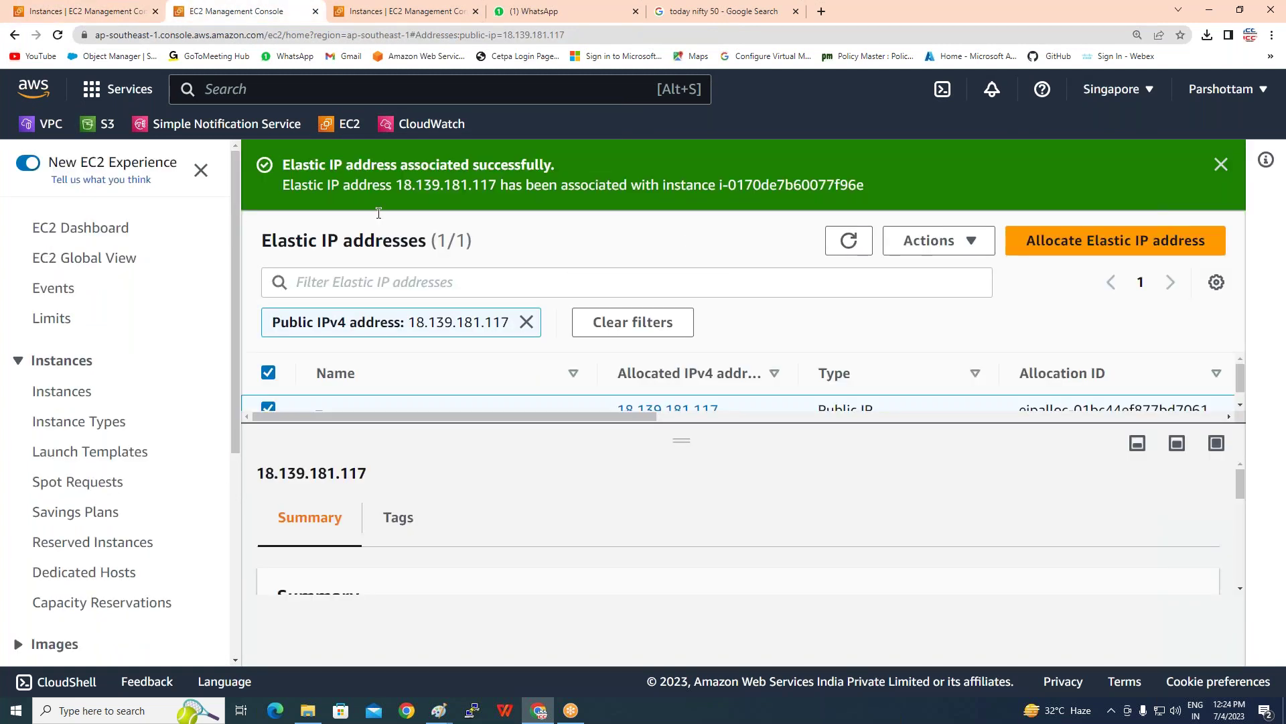
pyautogui.click(352, 127)
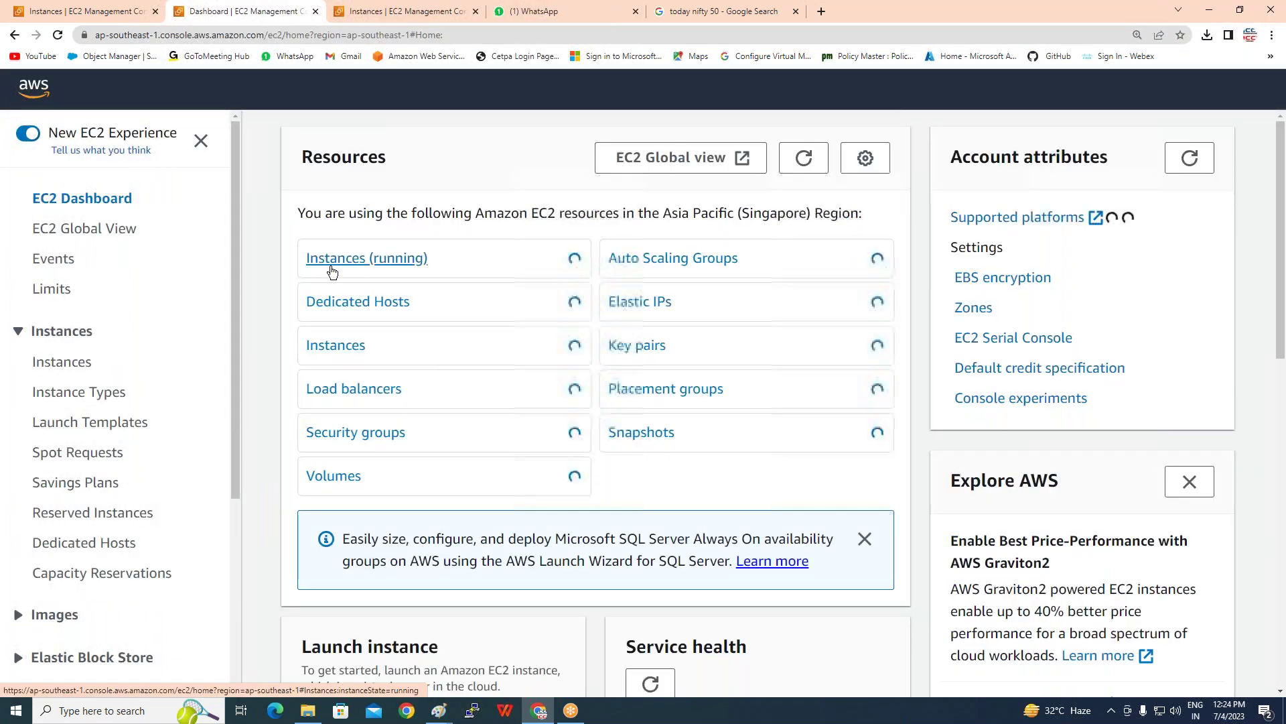
pyautogui.click(332, 272)
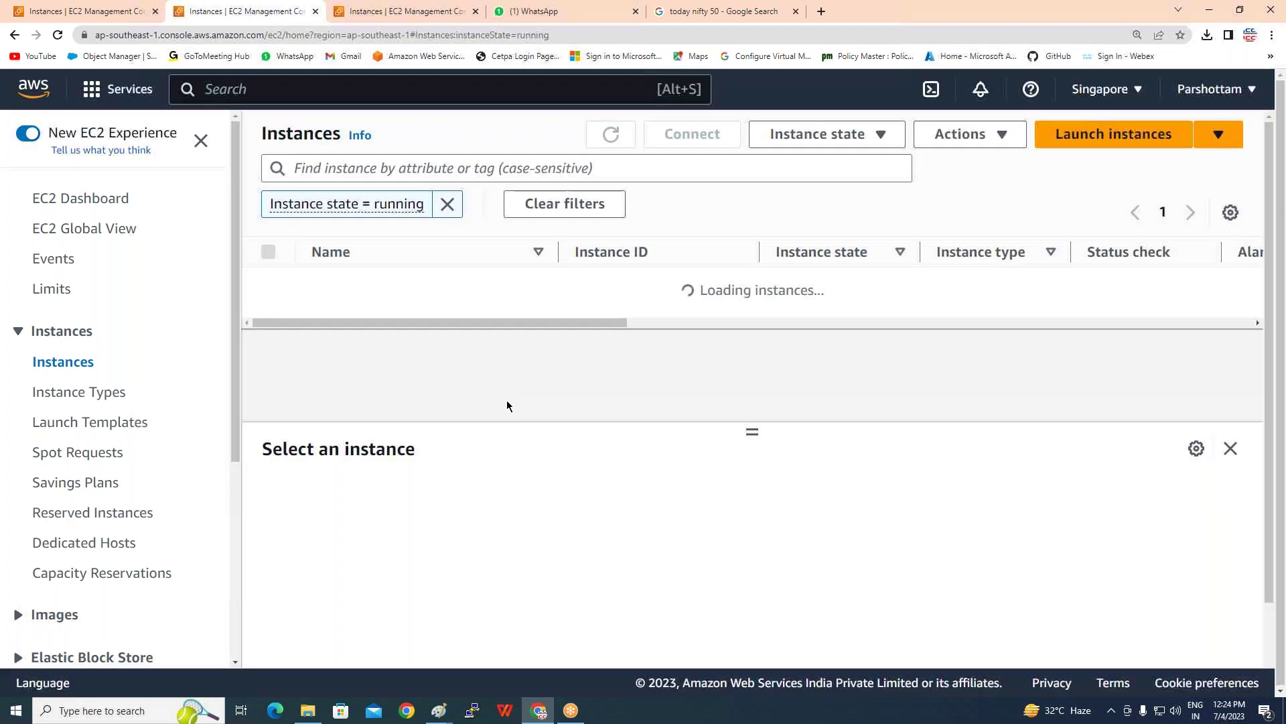
pyautogui.click(405, 12)
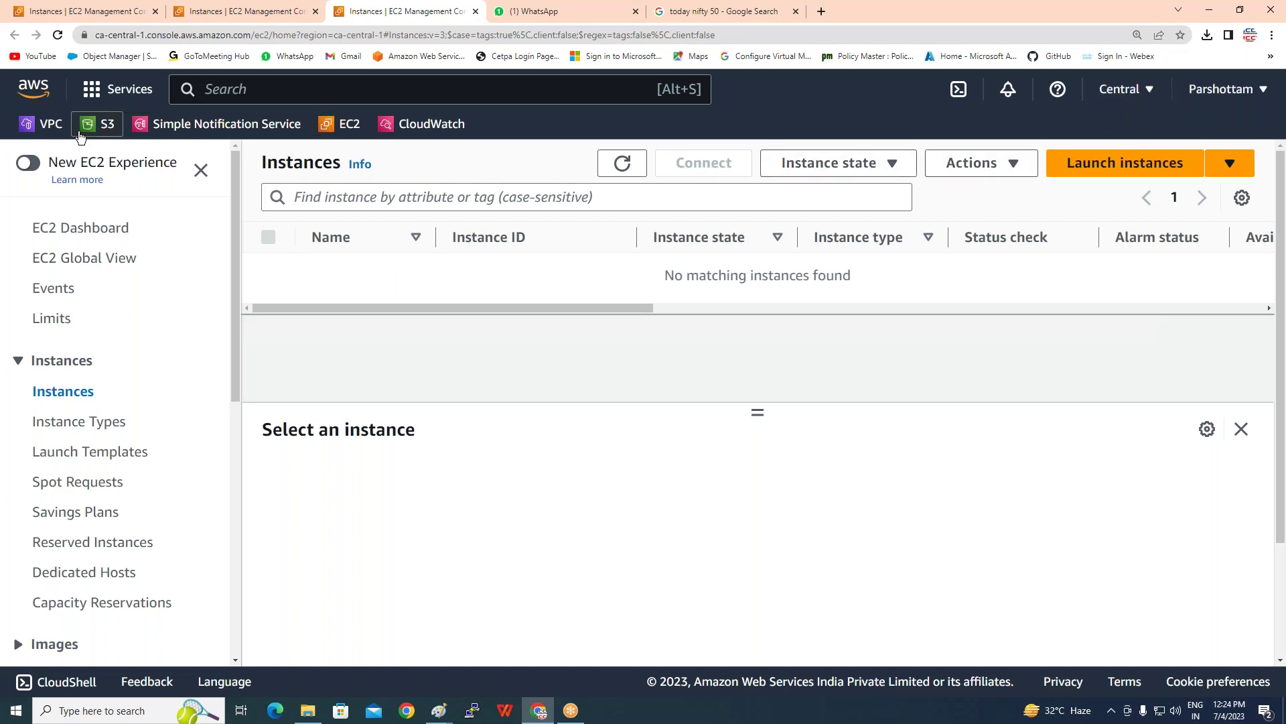
# Create VPC vpc4 with IPv4 CIDR 40.0.0.0/24 and return to Your VPCs
pyautogui.click(46, 125)
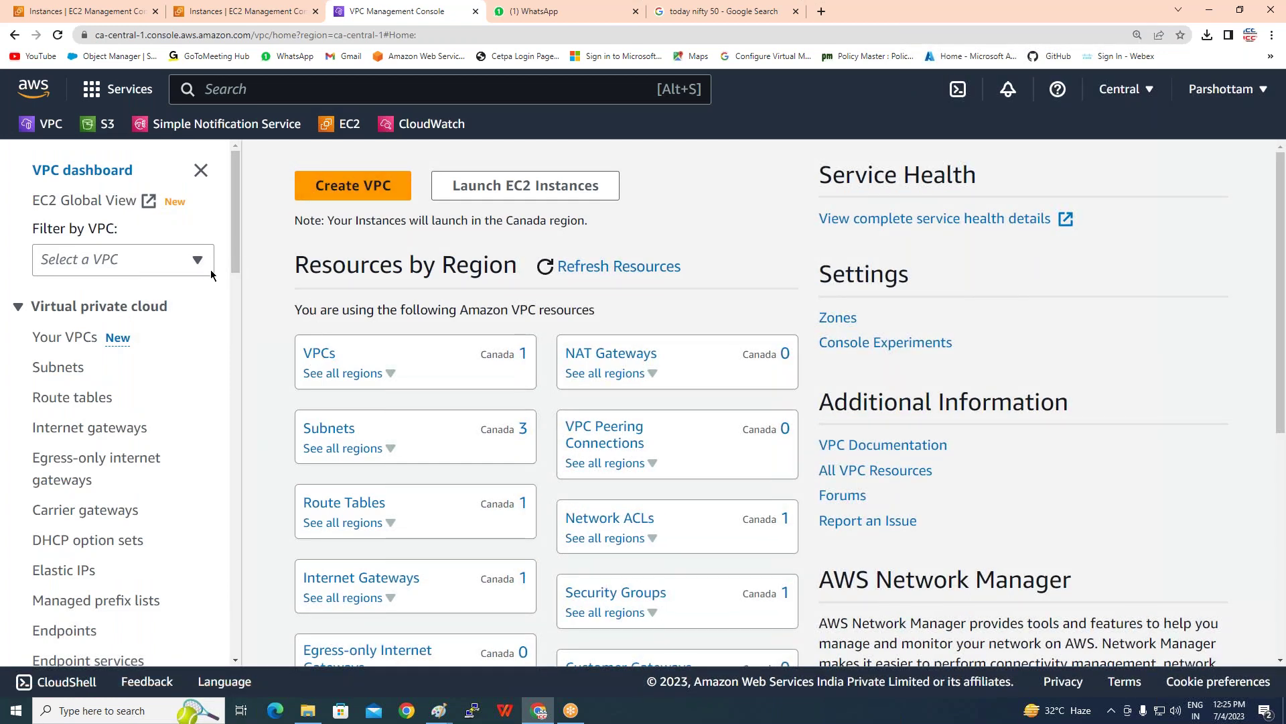
pyautogui.click(63, 338)
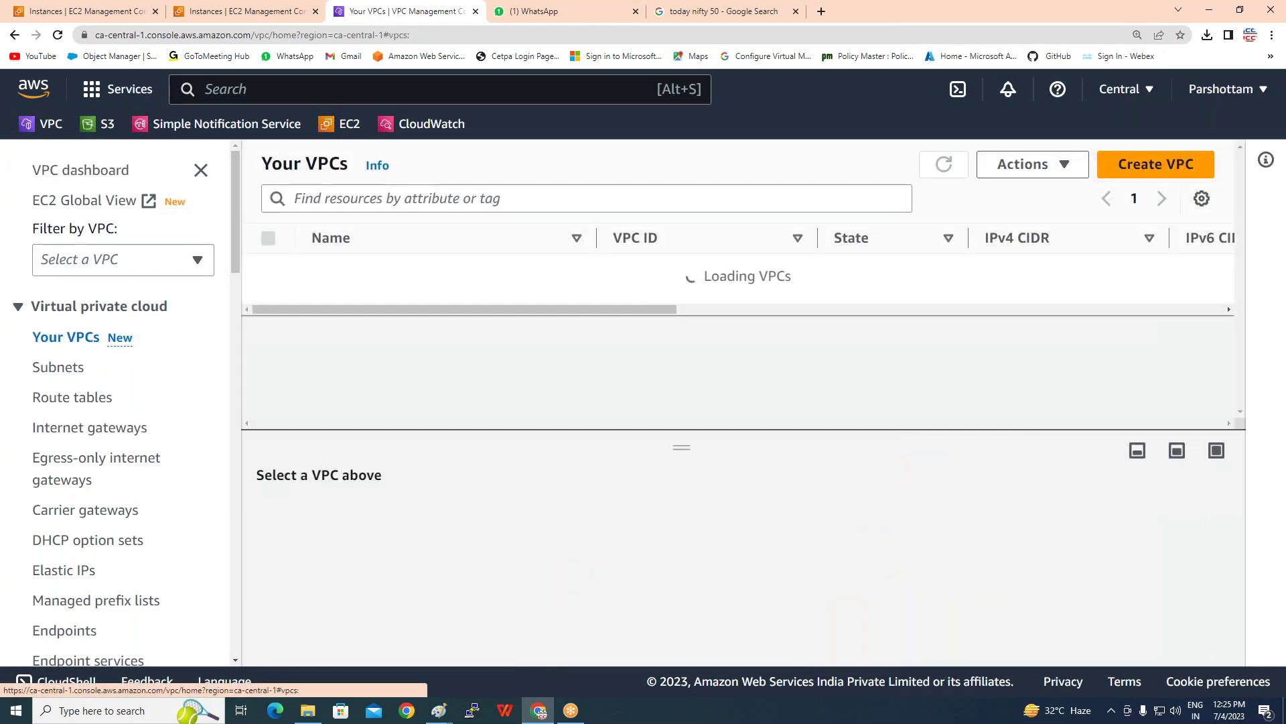
pyautogui.click(1141, 167)
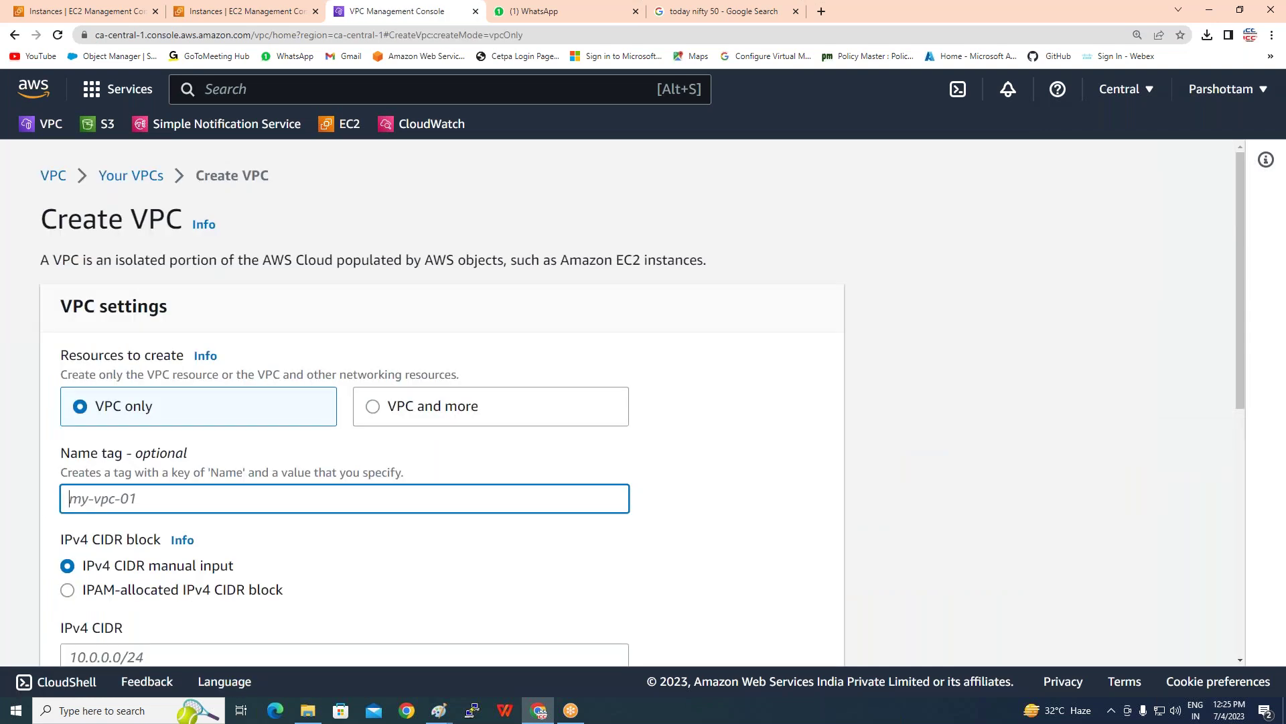
pyautogui.write('vpc4')
pyautogui.scroll(-3, 1055, 289)
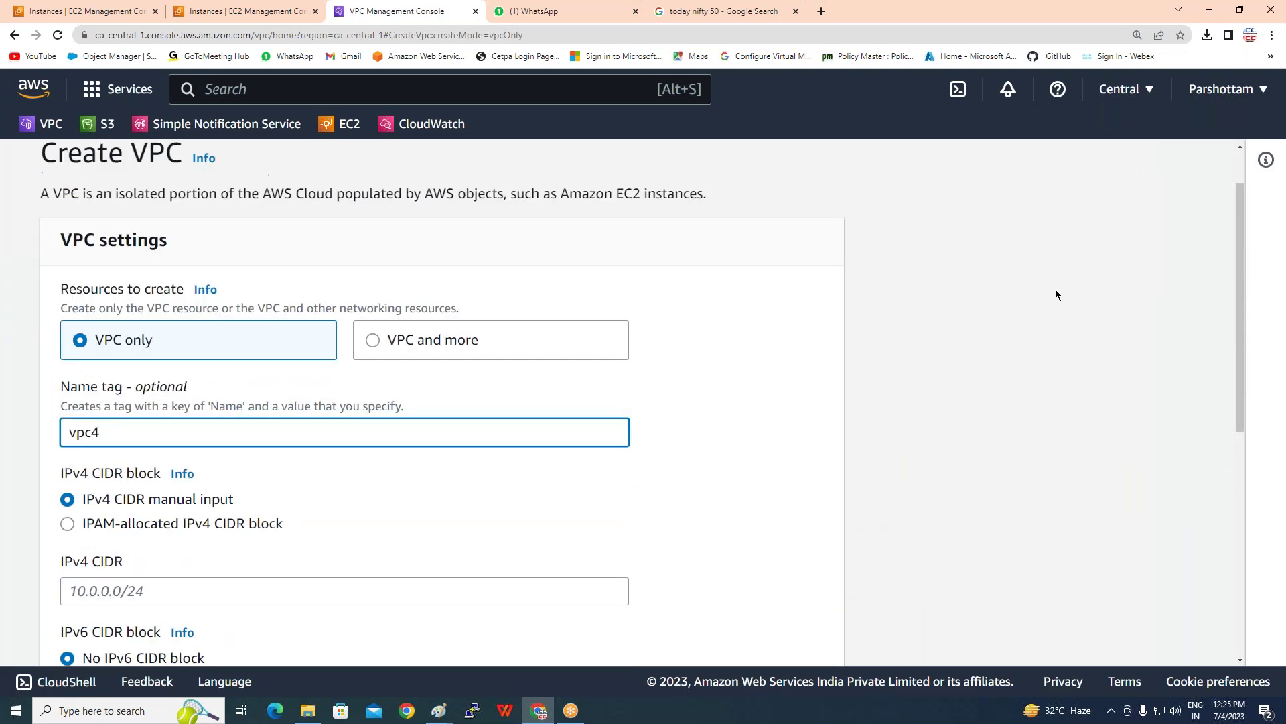
pyautogui.click(391, 452)
pyautogui.write('40.0')
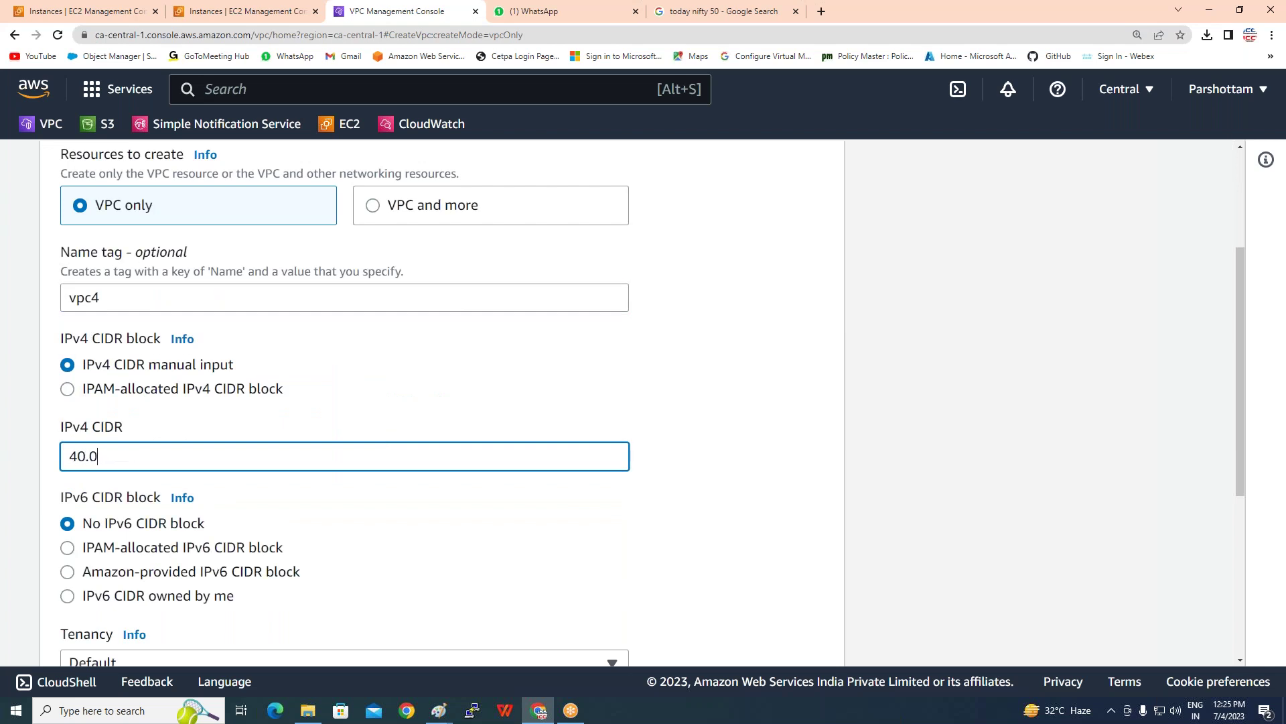
pyautogui.write('.0.0/24')
pyautogui.scroll(-5, 597, 464)
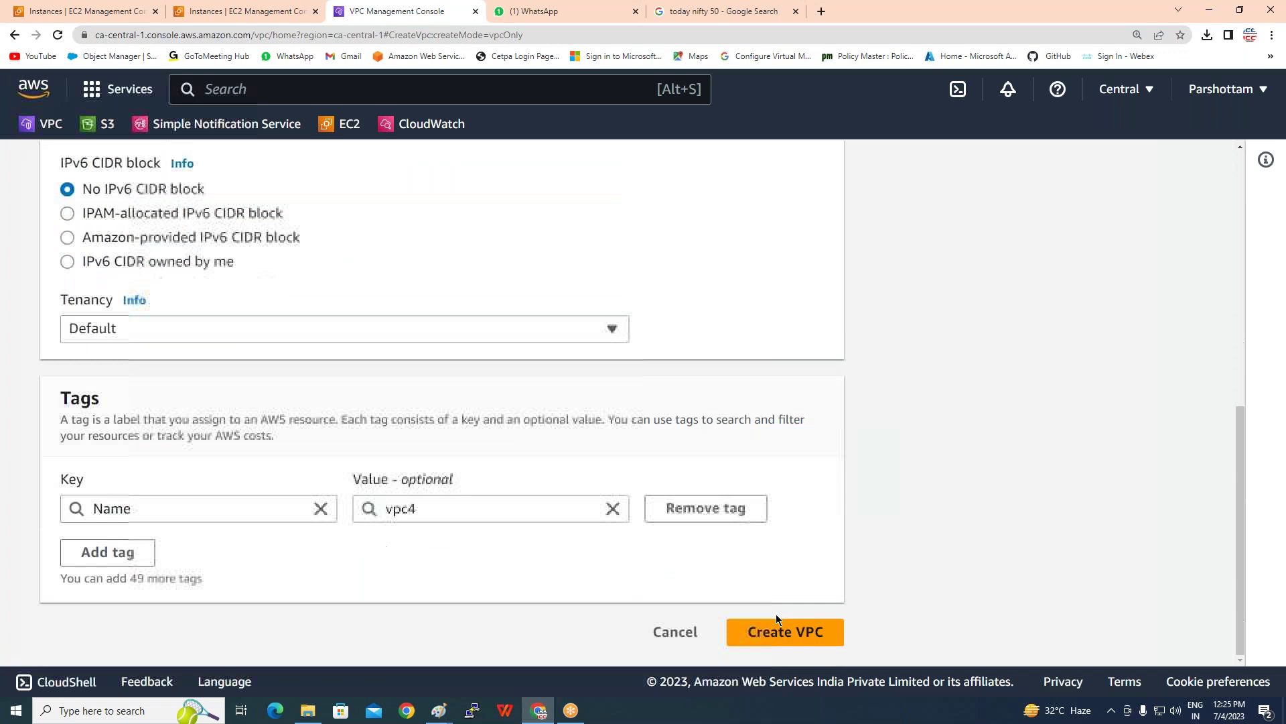
pyautogui.click(780, 628)
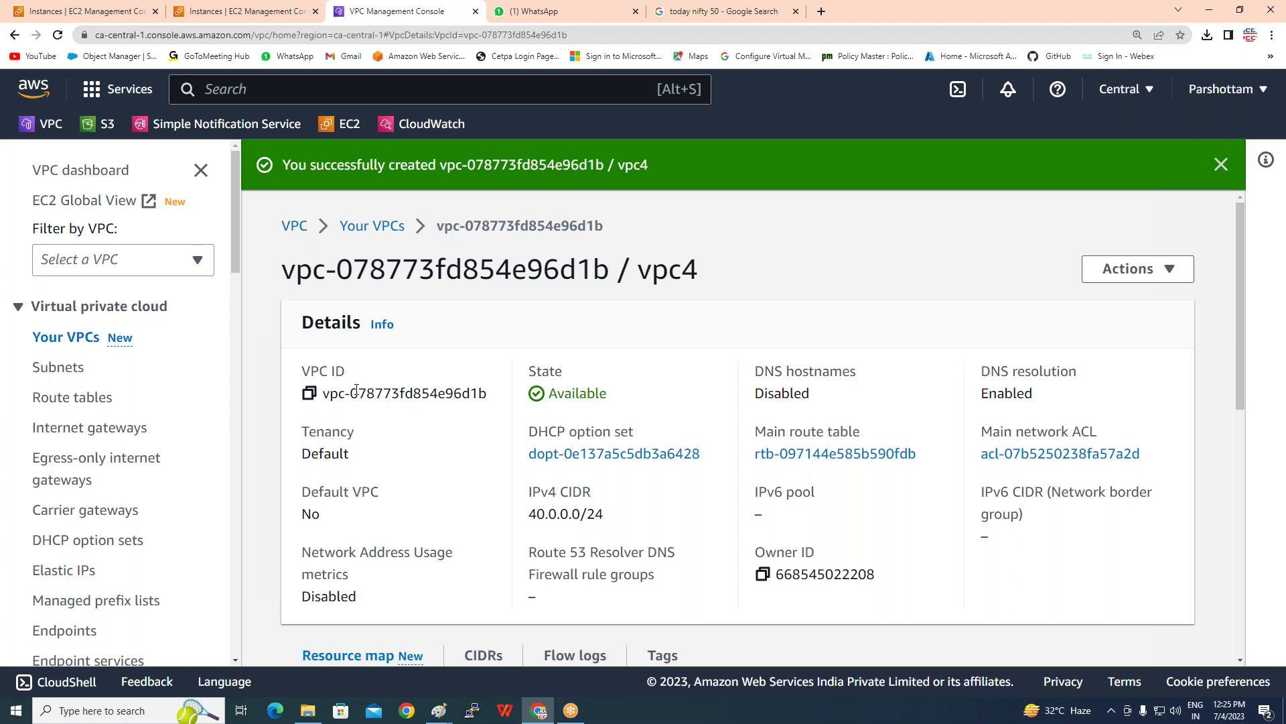
pyautogui.click(74, 344)
# Preview the 'VPC and more' layout in a new Create VPC form, then revert to 'VPC only'
pyautogui.click(1132, 224)
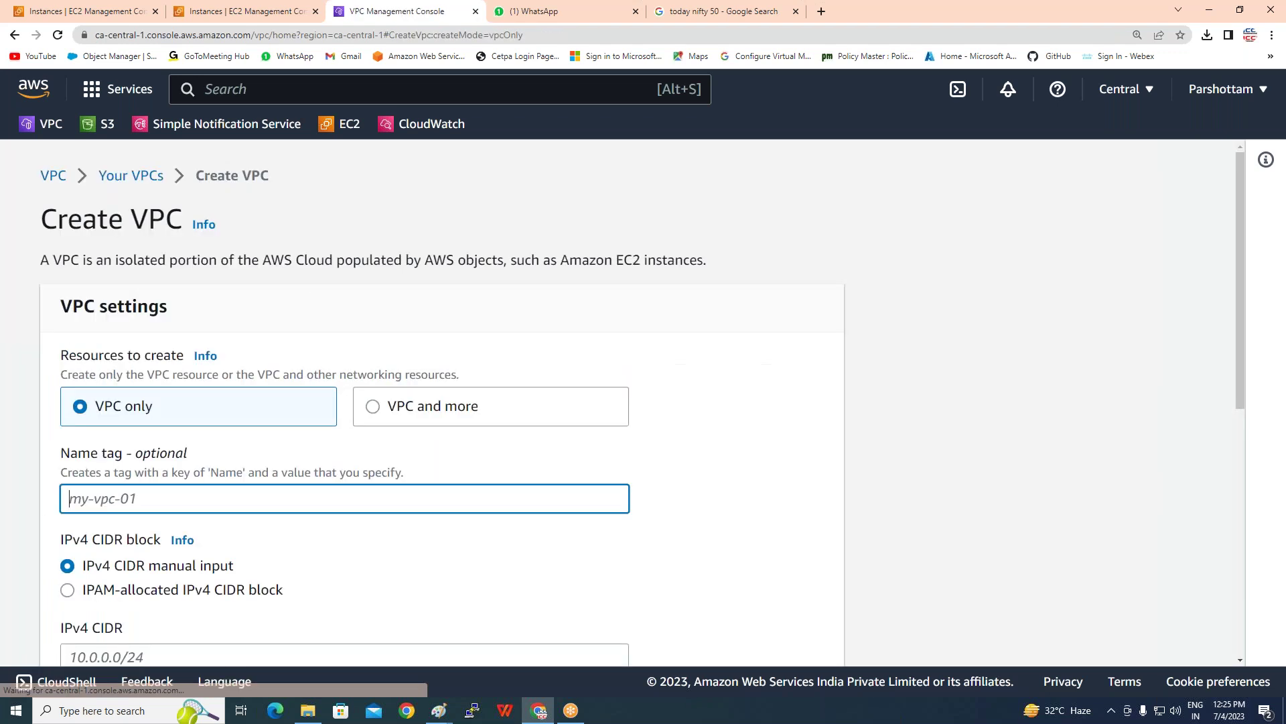
pyautogui.click(446, 408)
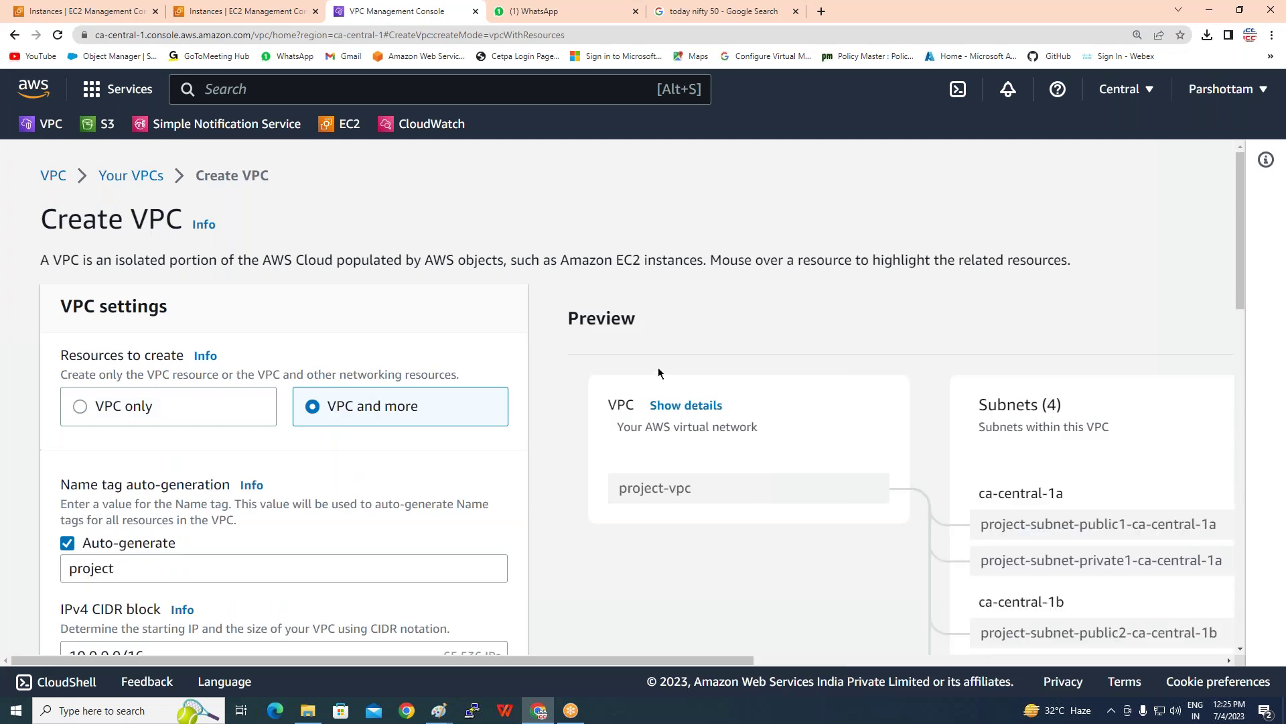
pyautogui.scroll(-3, 84, 394)
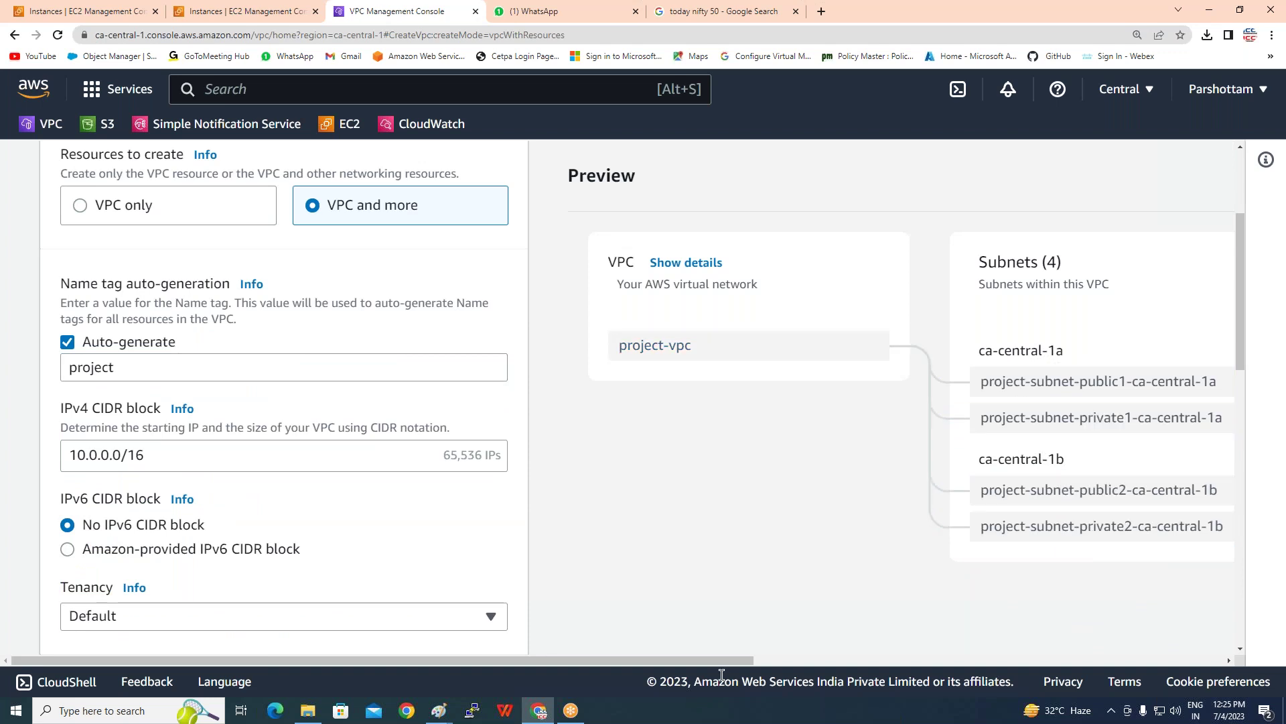
pyautogui.moveTo(779, 661); pyautogui.dragTo(1064, 660)
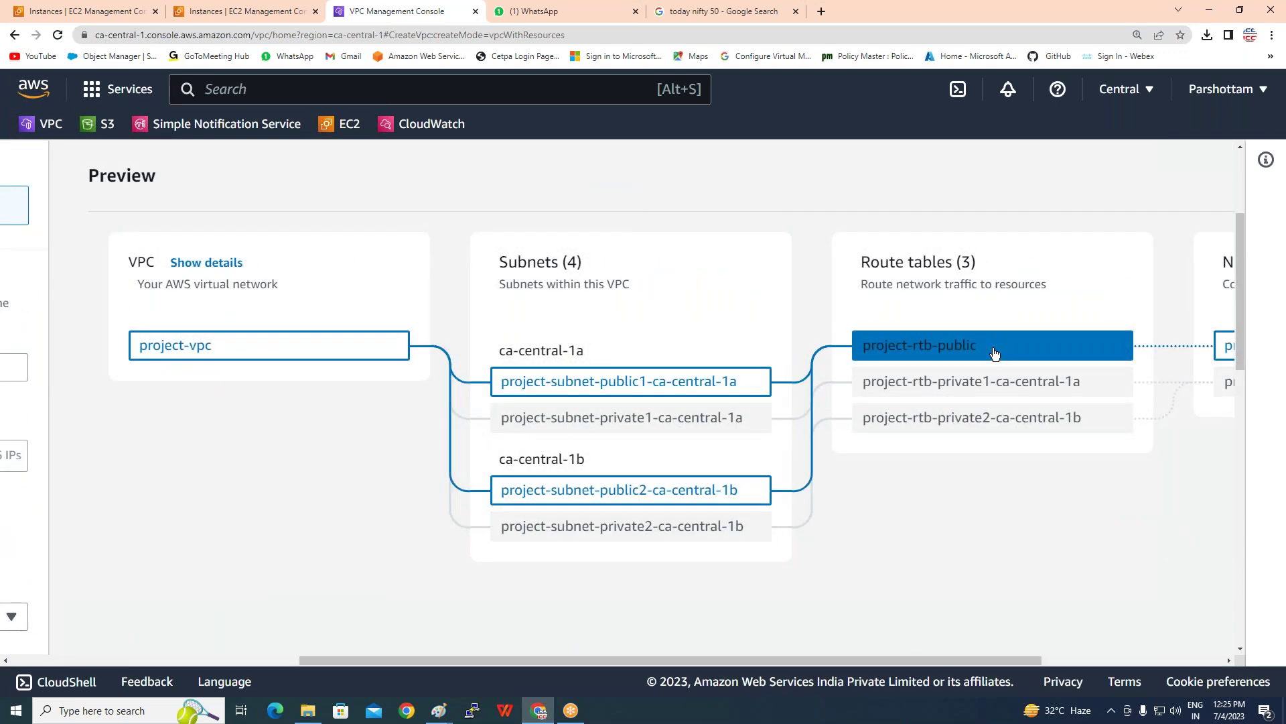
pyautogui.moveTo(764, 664); pyautogui.dragTo(946, 662)
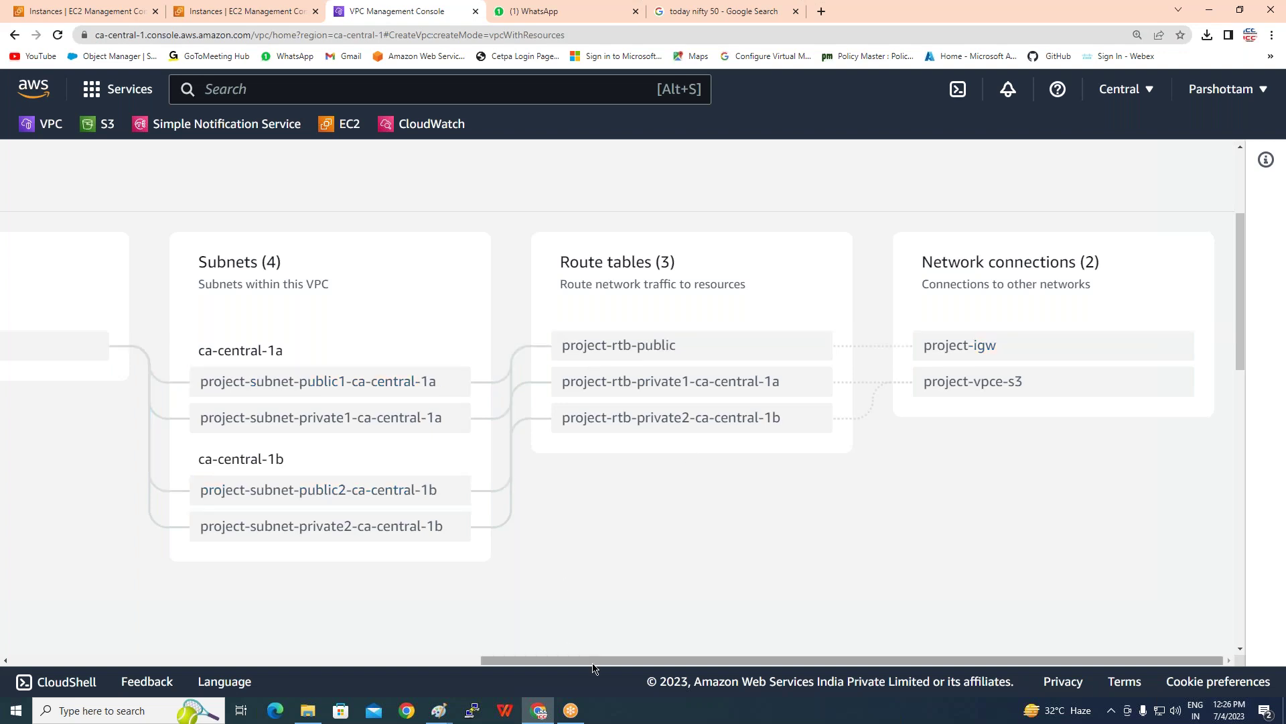
pyautogui.hscroll(-2, 318, 616)
pyautogui.hscroll(-5, 319, 615)
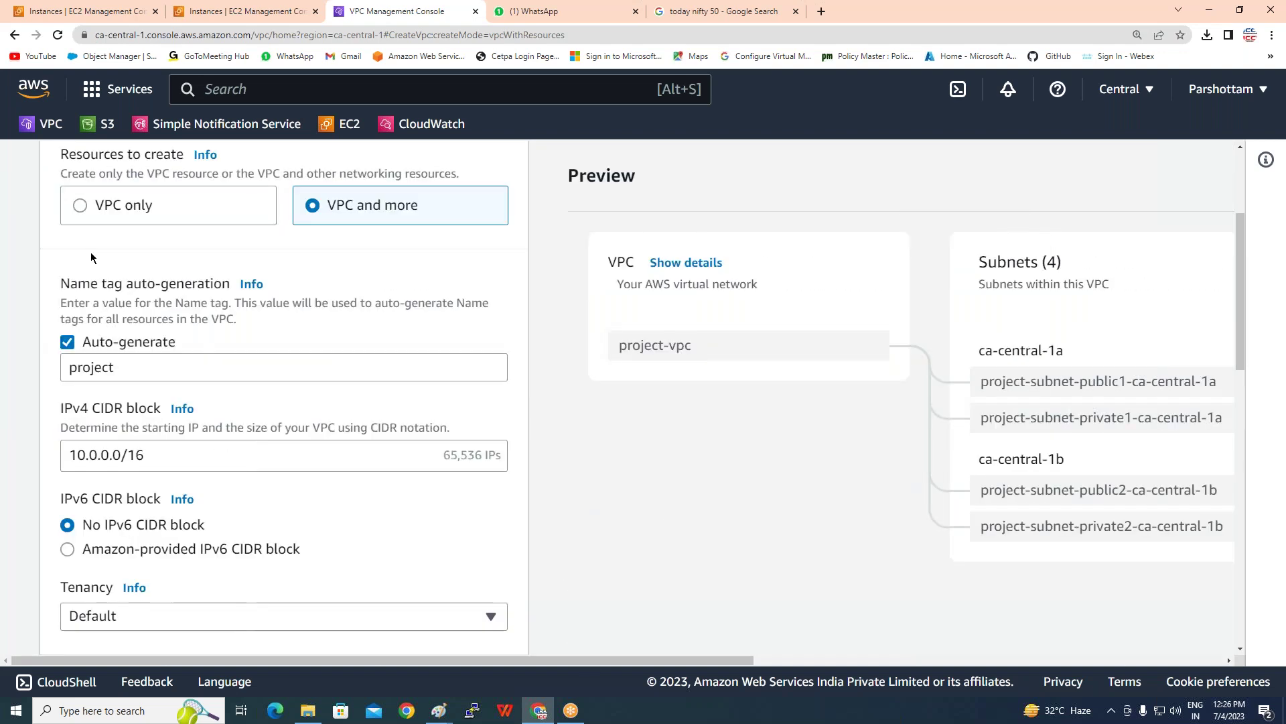
pyautogui.click(79, 205)
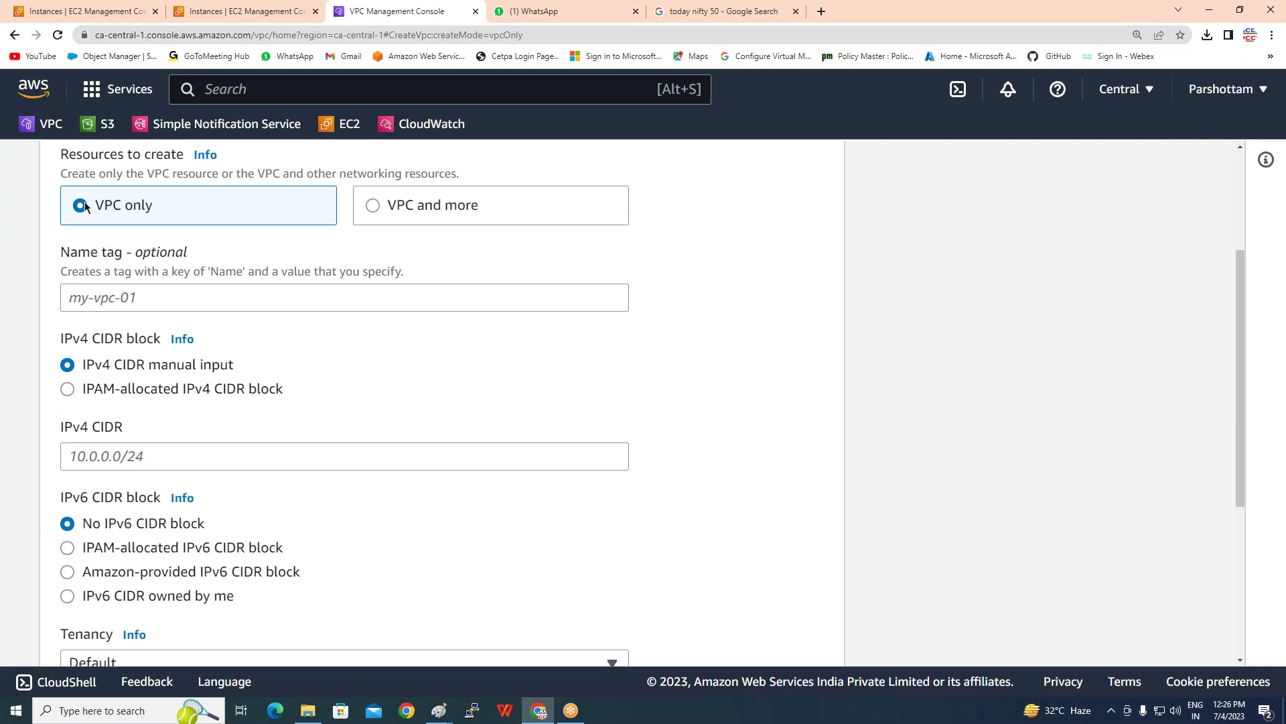
pyautogui.scroll(3, 161, 284)
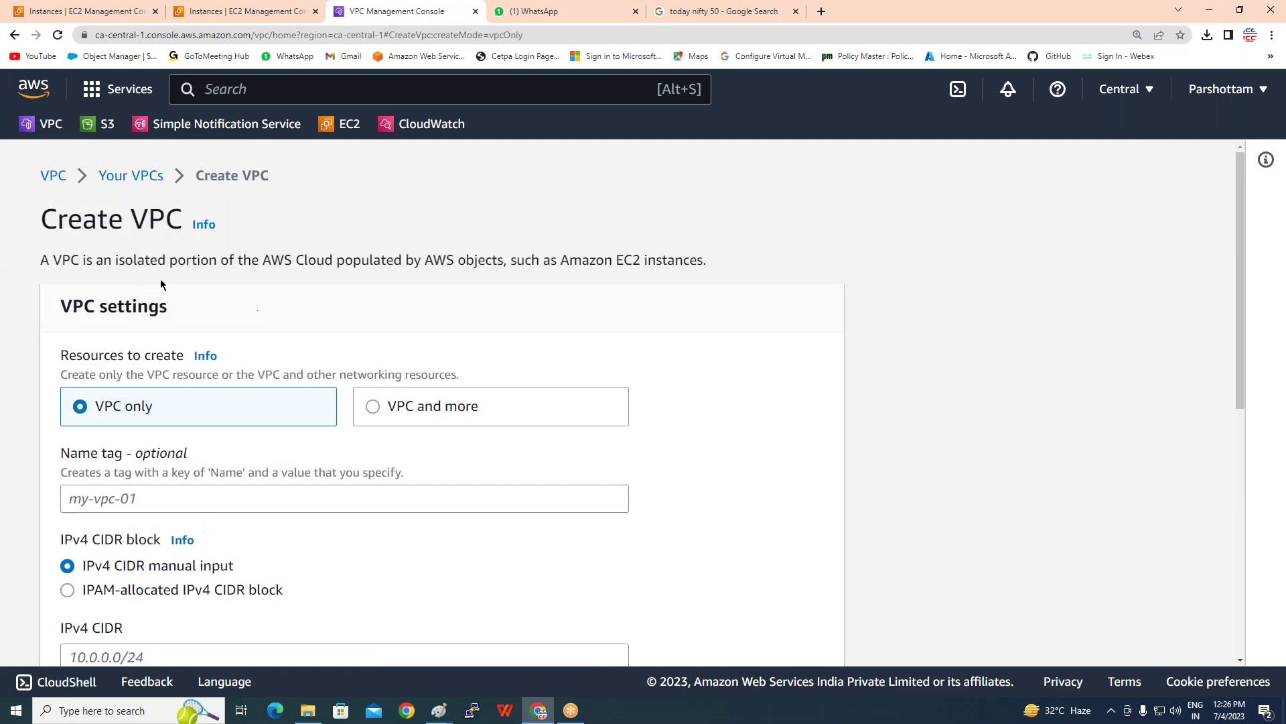
# Begin a new subnet in vpc4 named Sub1-Monitoring
pyautogui.click(105, 182)
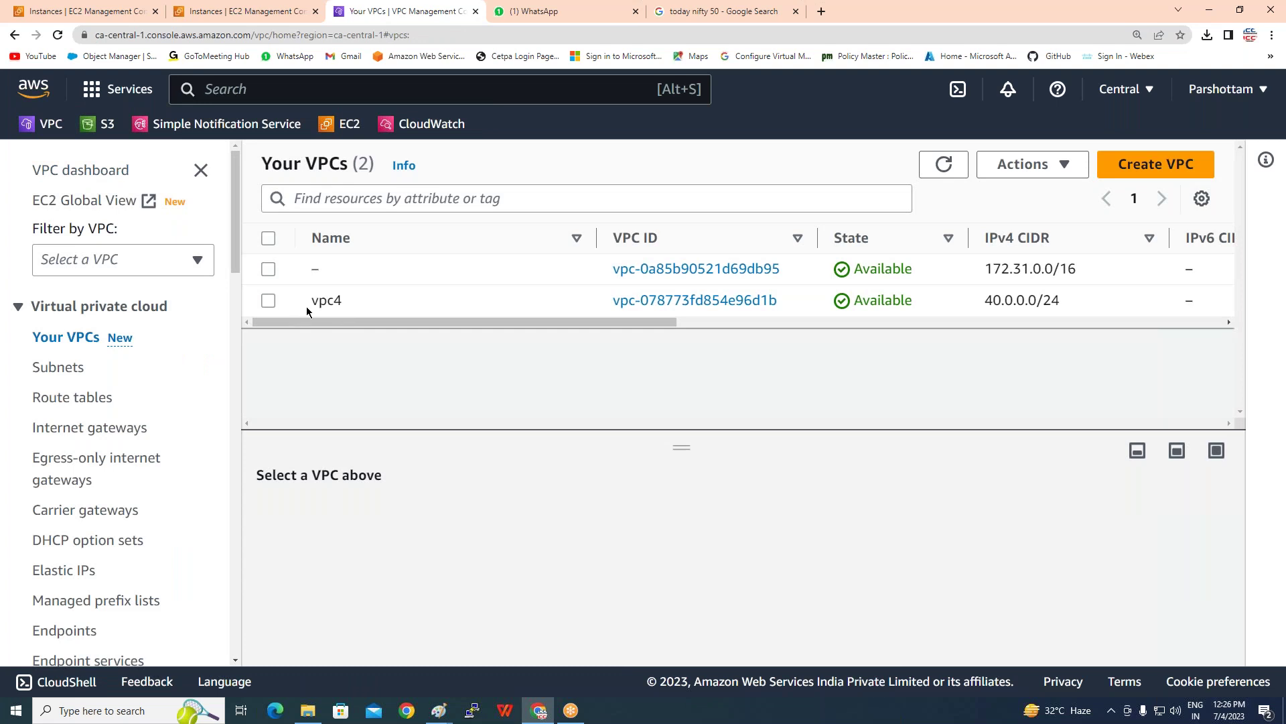
pyautogui.click(71, 370)
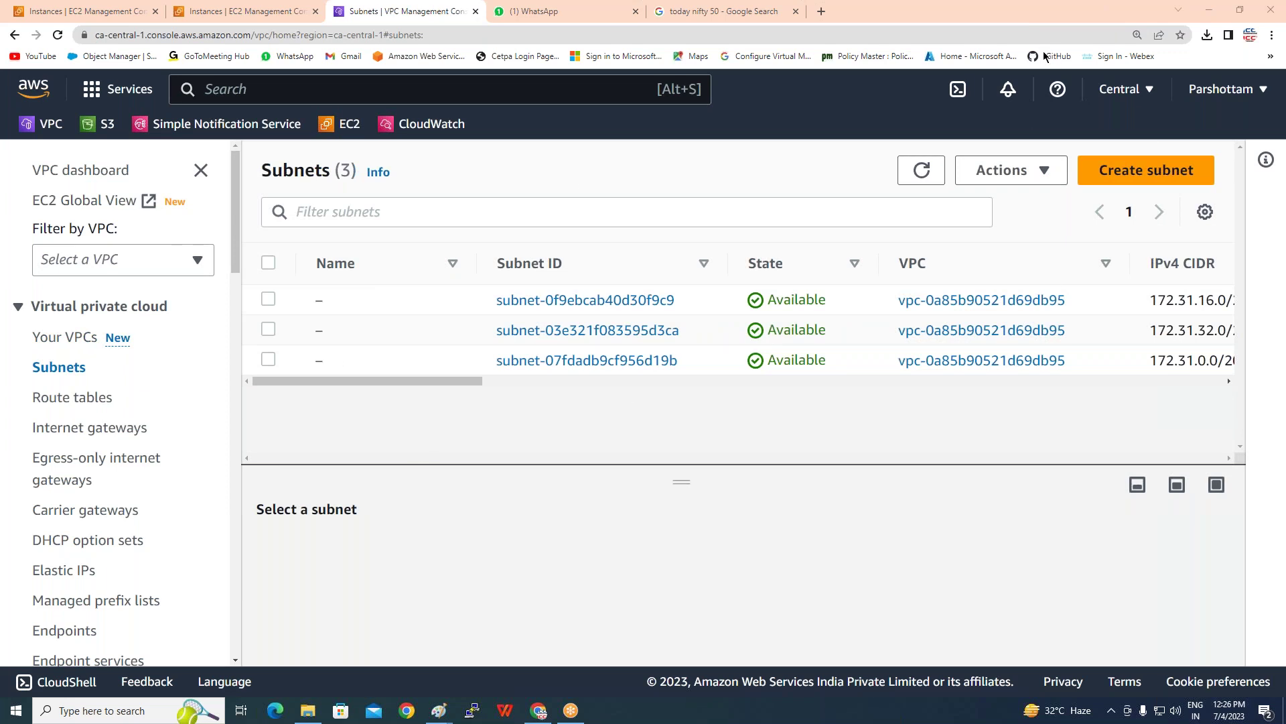
pyautogui.click(1146, 169)
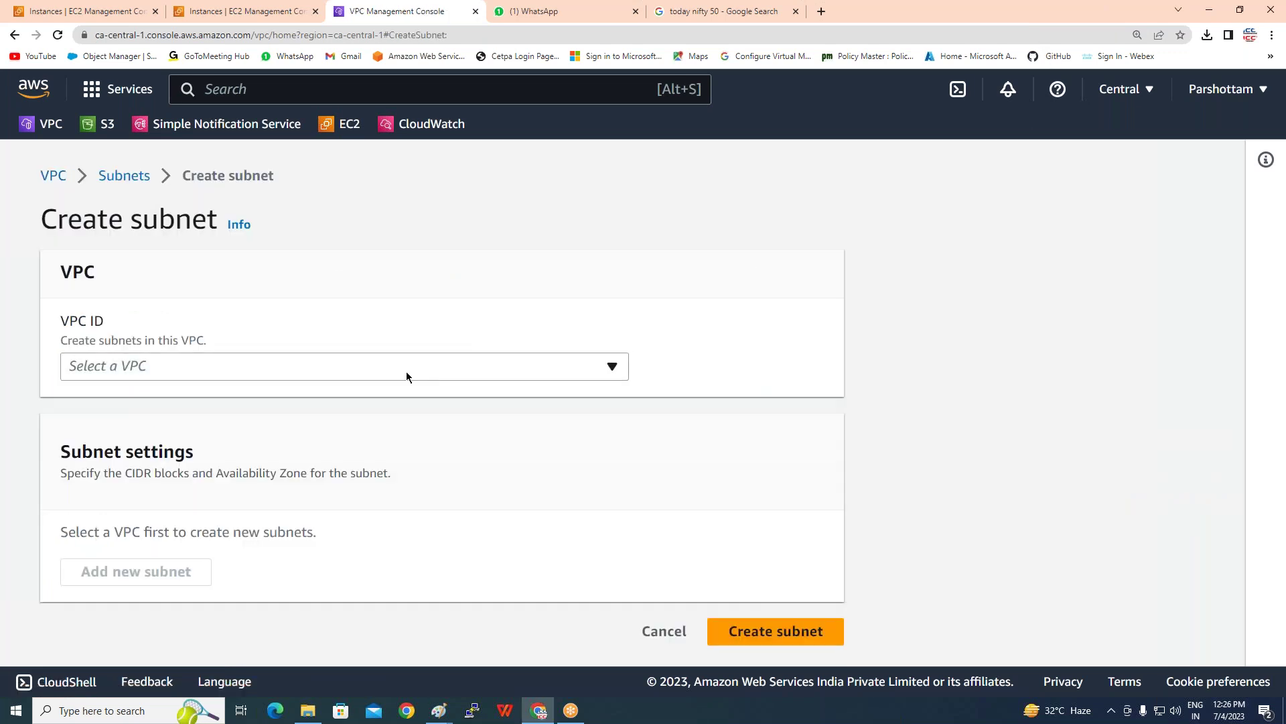
pyautogui.click(383, 370)
pyautogui.click(250, 439)
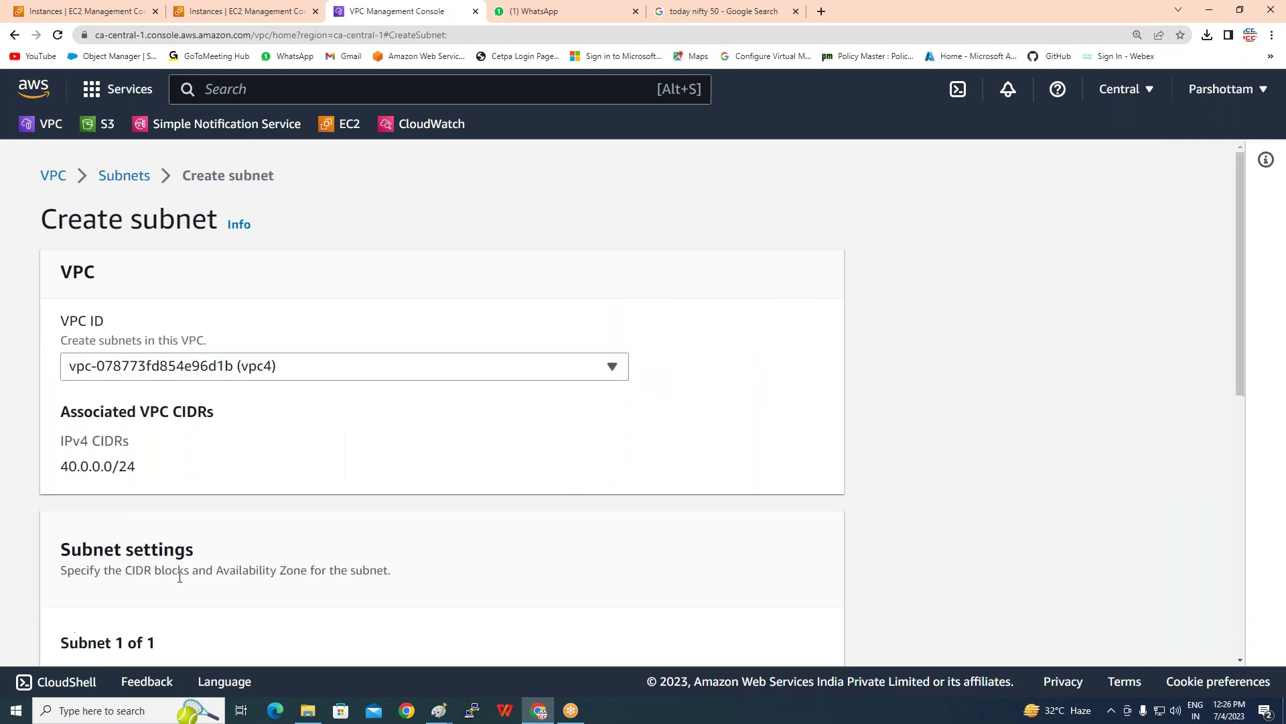
pyautogui.scroll(-3, 202, 530)
pyautogui.click(201, 524)
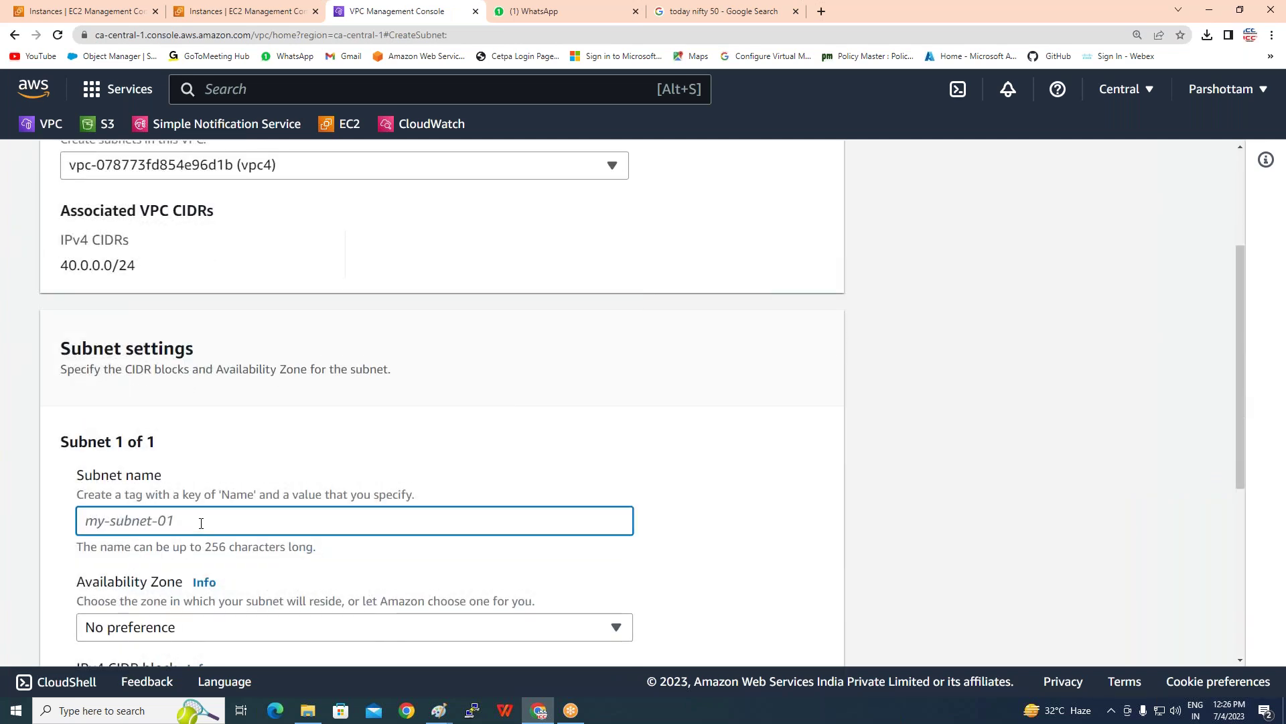
pyautogui.write('Sub1-')
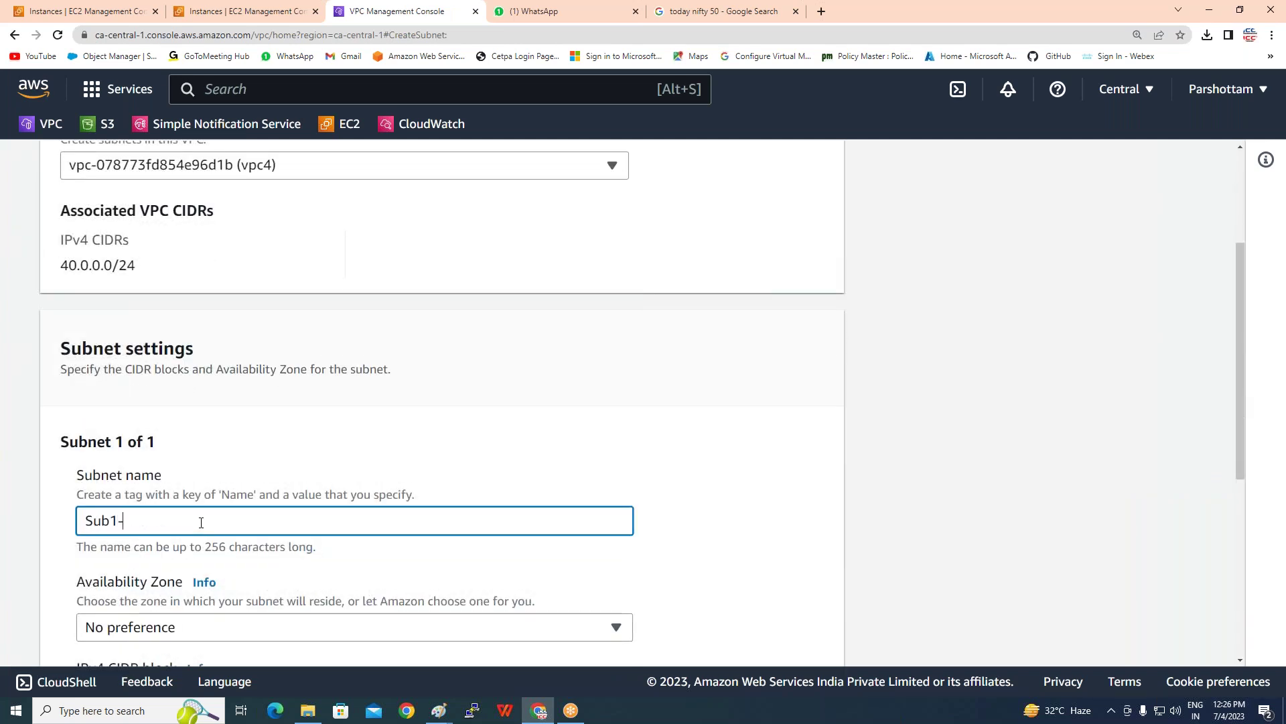
pyautogui.write('Monitot')
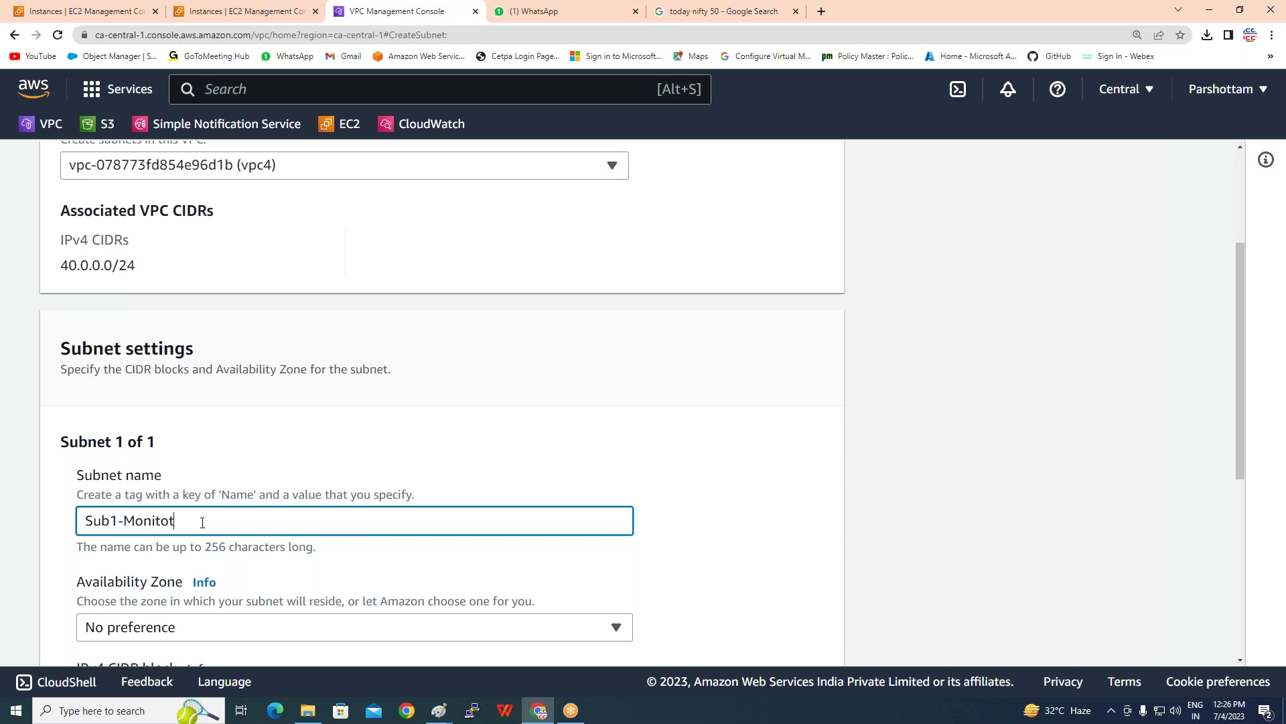
pyautogui.press('BackSpace')
pyautogui.write('ring')
# Create the subnet in ca-central-1a with 40.0.0.0/24, then begin a new route table
pyautogui.scroll(-2, 541, 387)
pyautogui.click(221, 493)
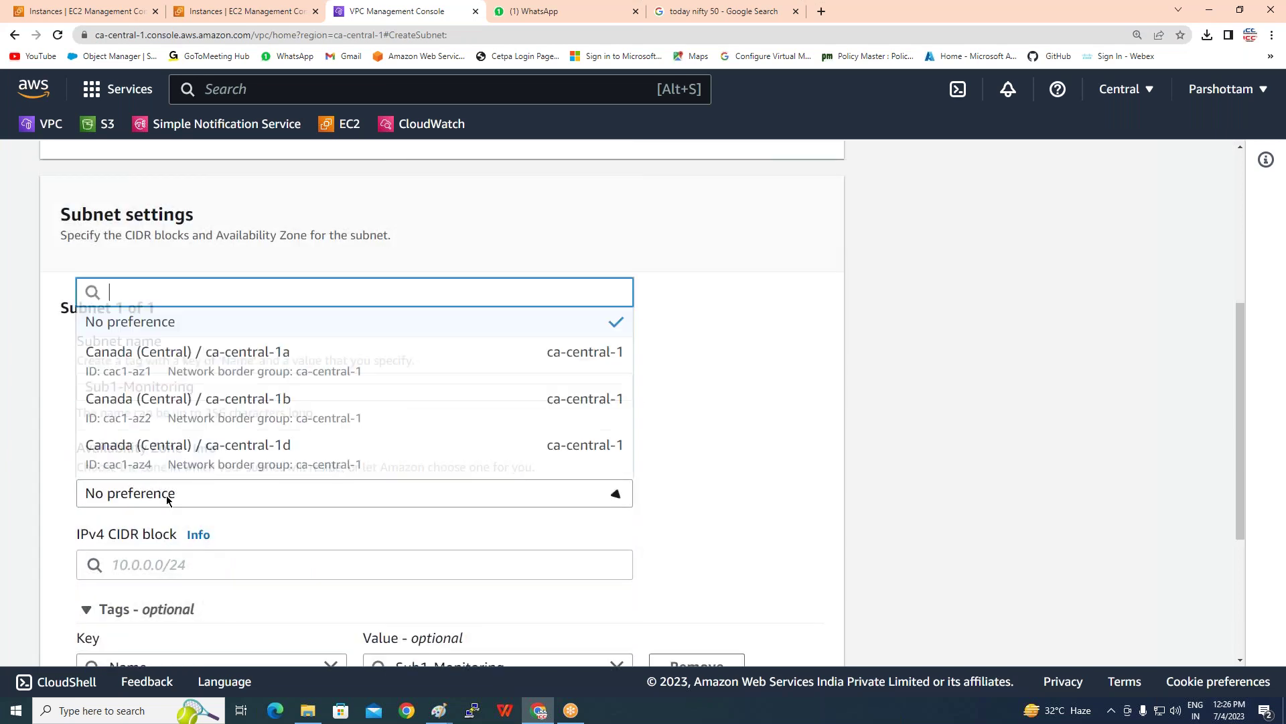
pyautogui.click(211, 355)
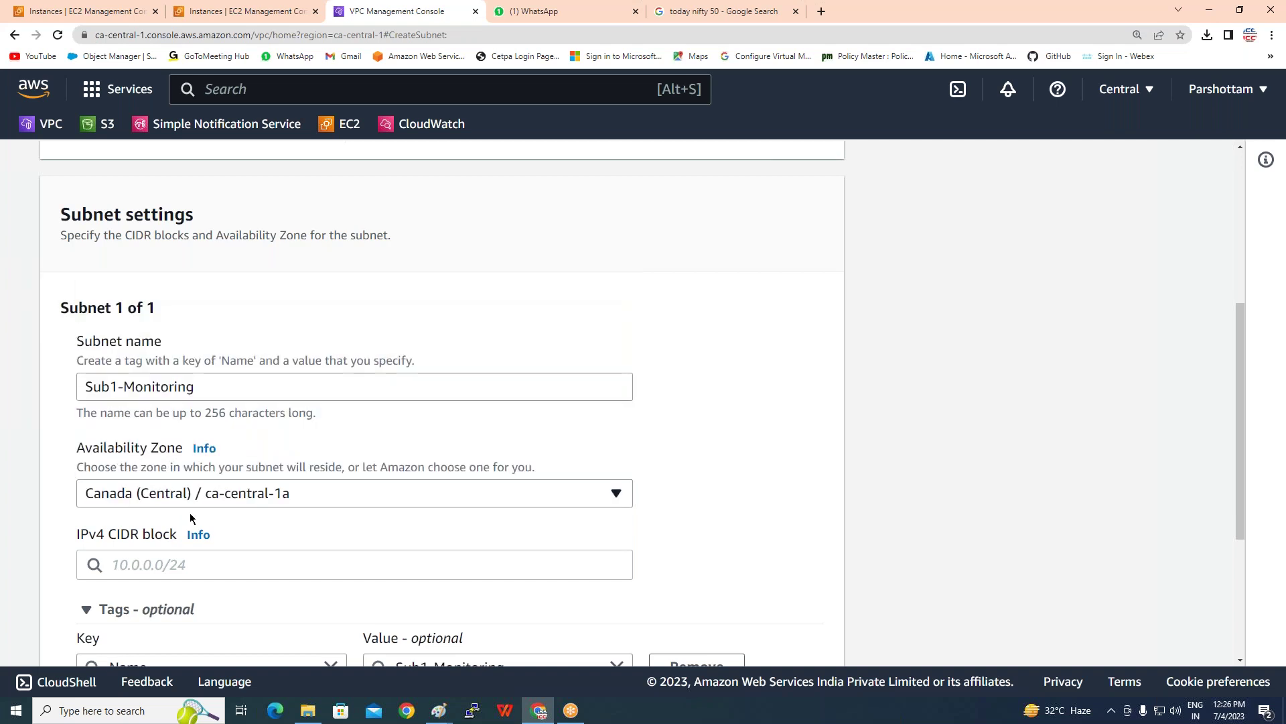
pyautogui.click(191, 568)
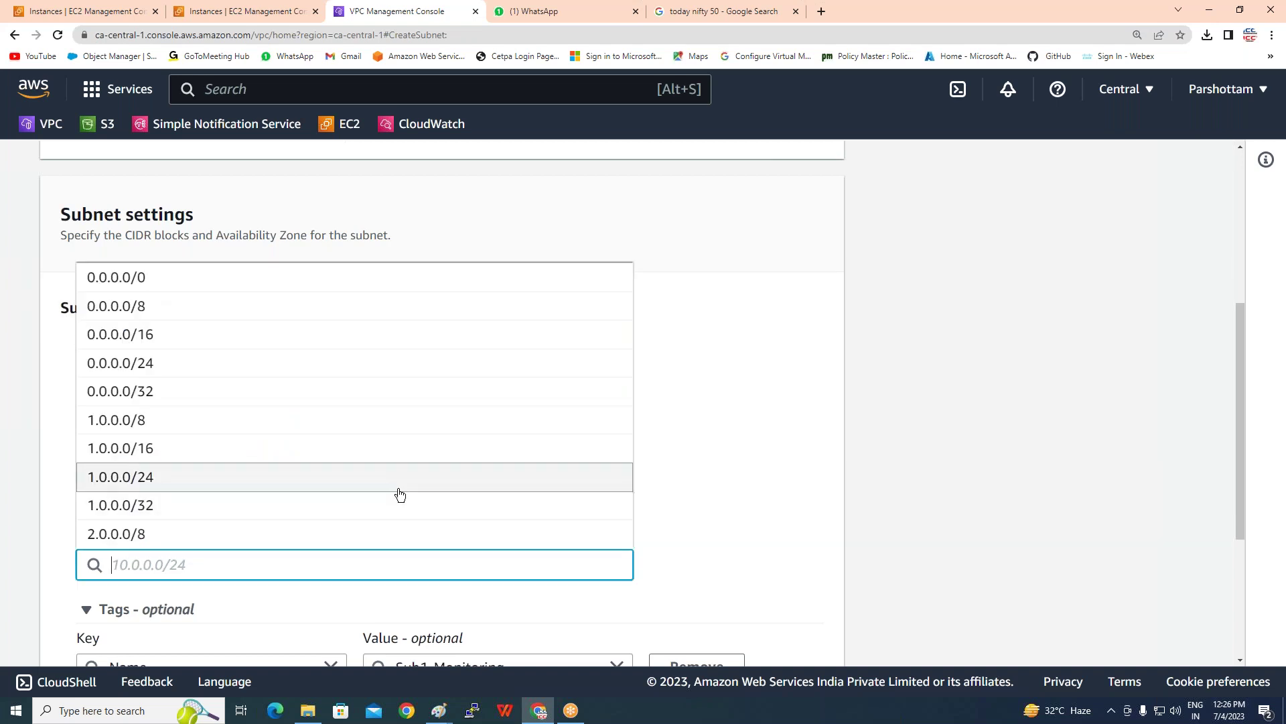
pyautogui.write('40.0.0.0')
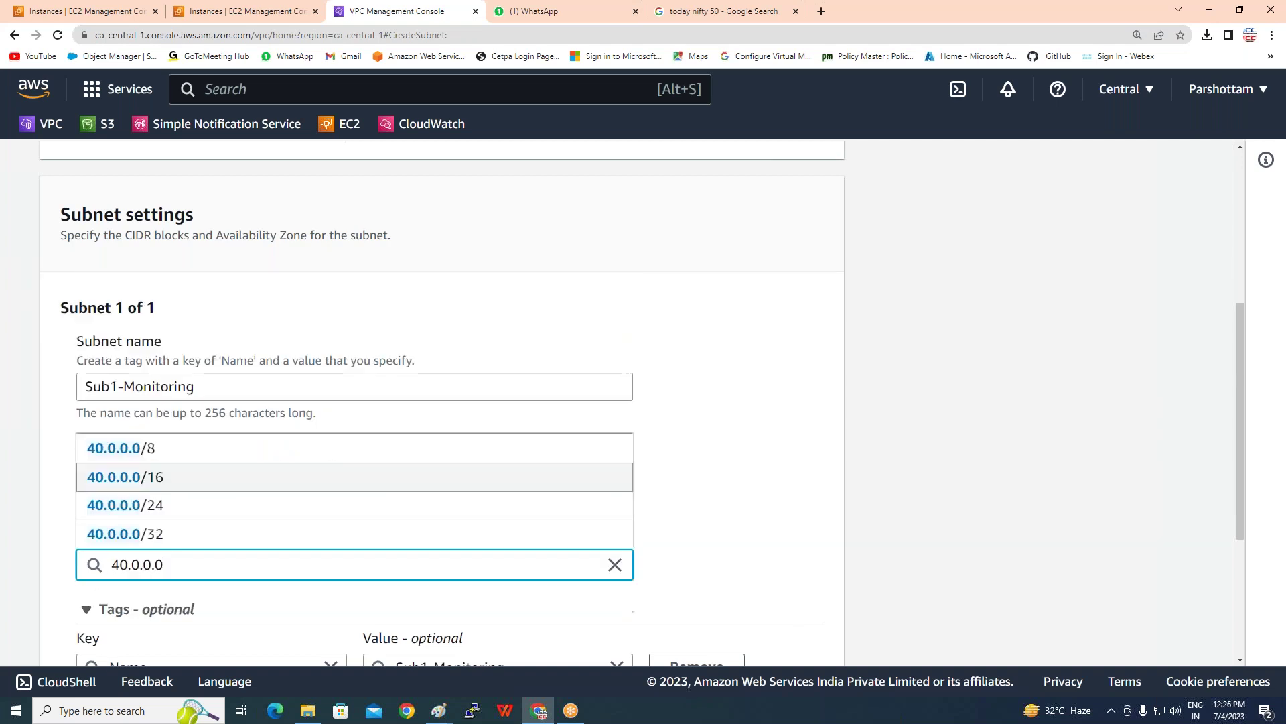
pyautogui.write('/24')
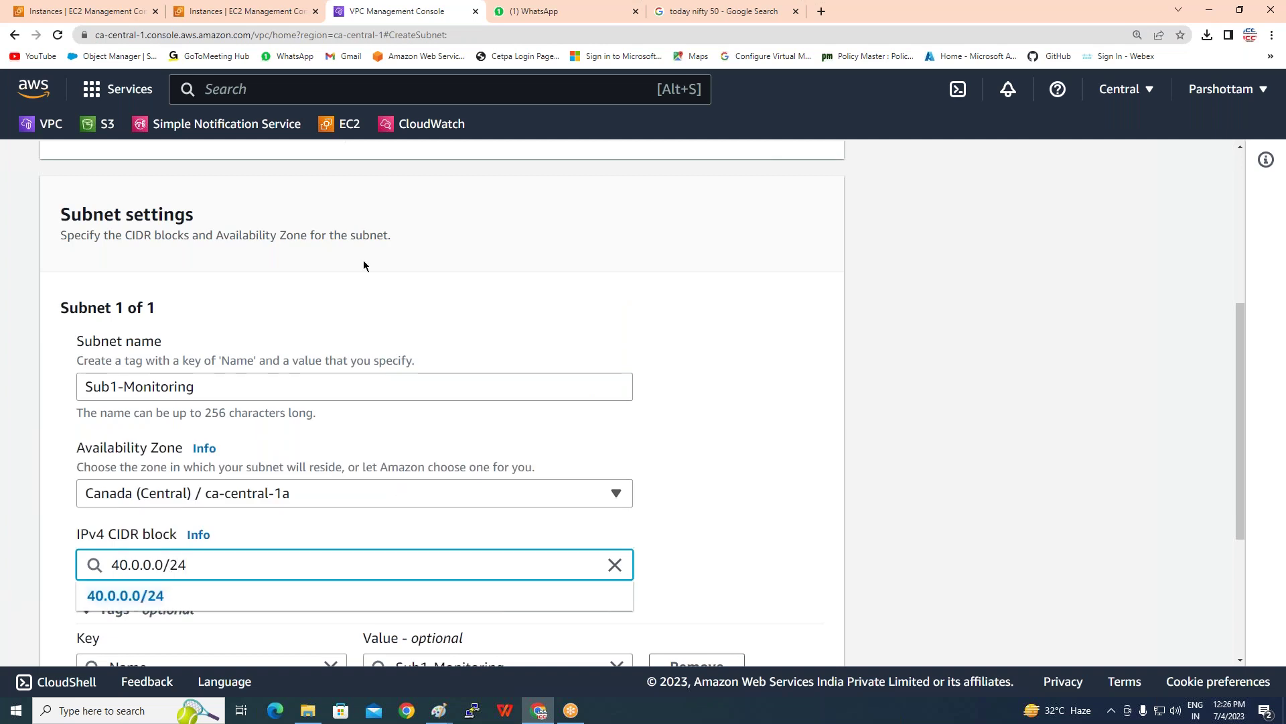
pyautogui.scroll(-4, 636, 592)
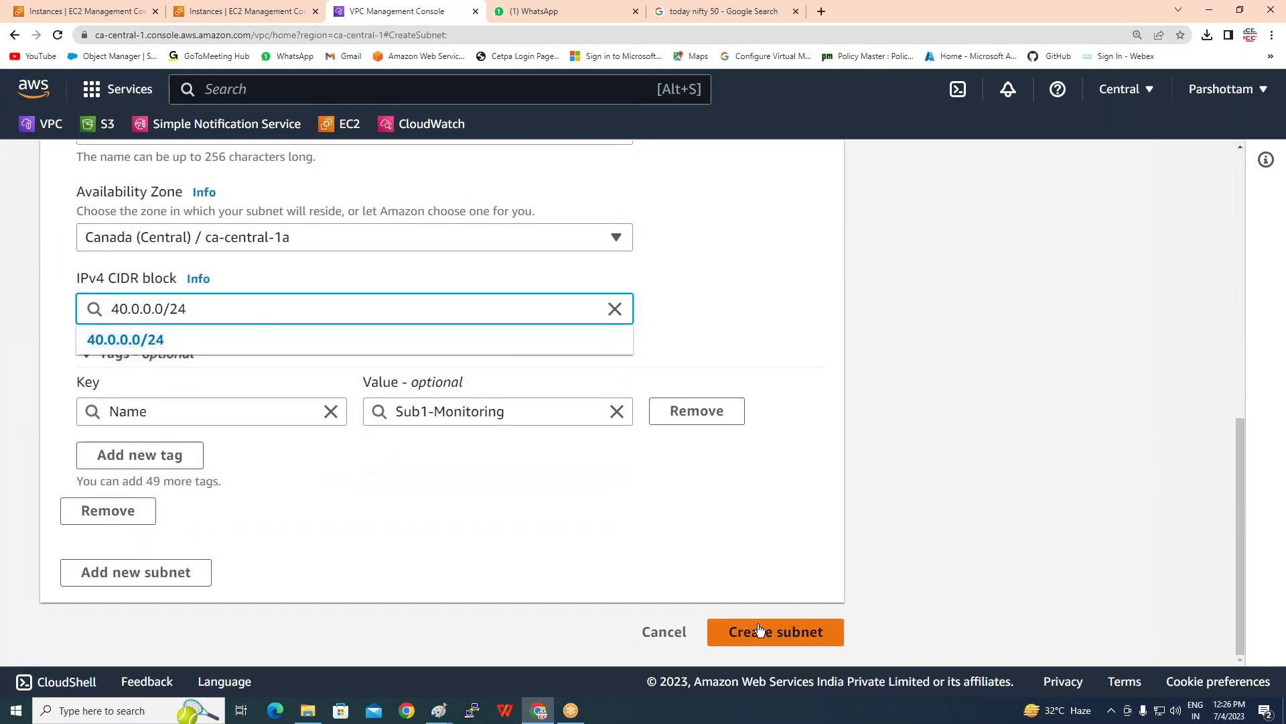
pyautogui.click(749, 631)
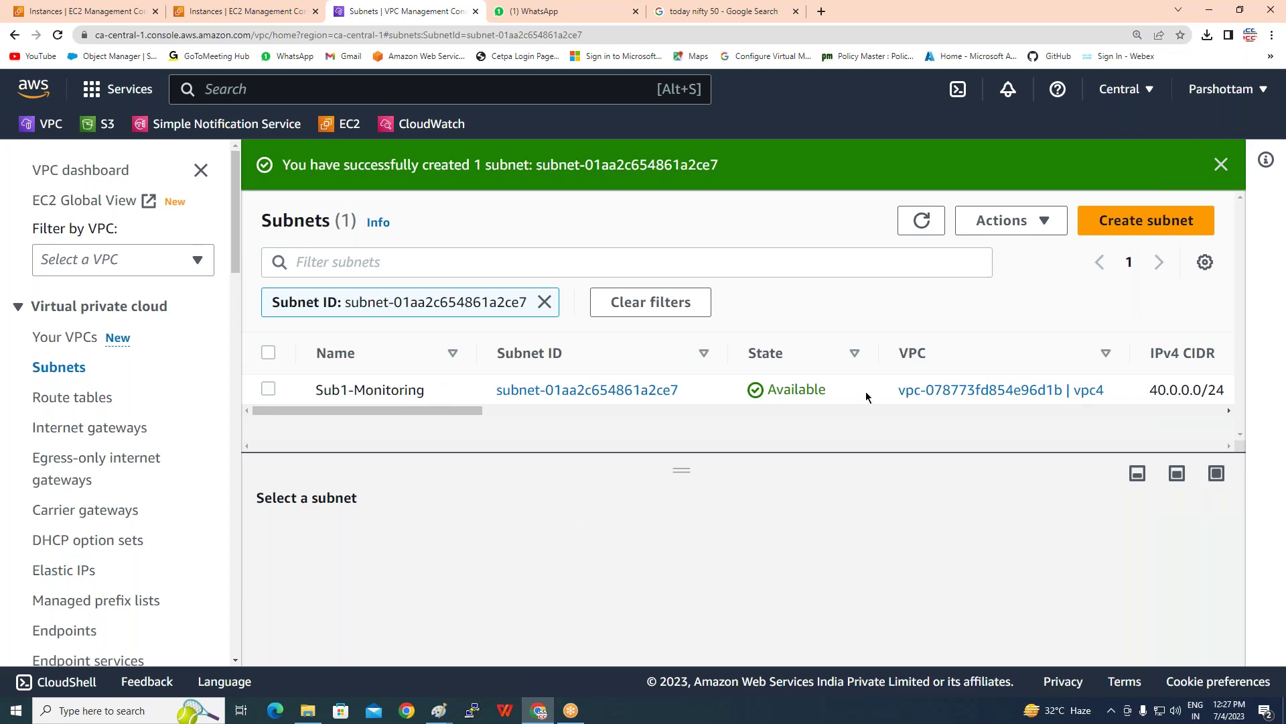
pyautogui.click(74, 399)
pyautogui.click(1131, 165)
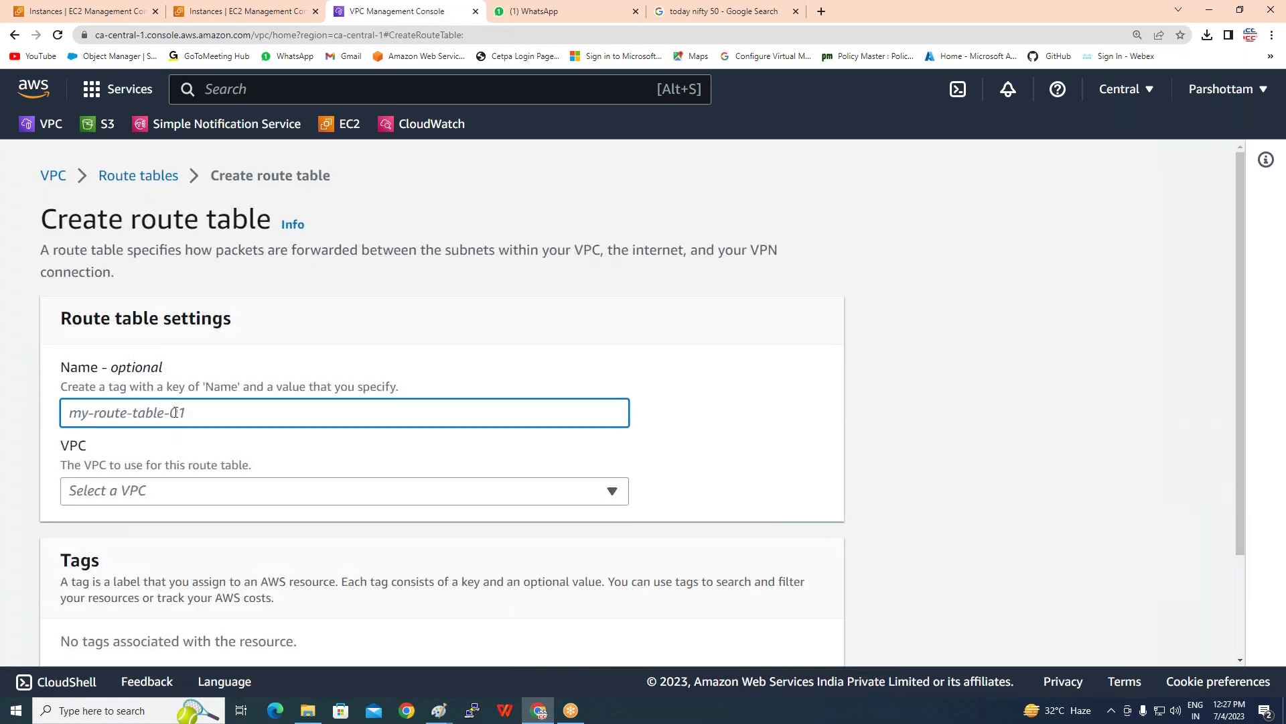
# Create route table vpc4-ig in vpc4
pyautogui.write('vpc4-ig')
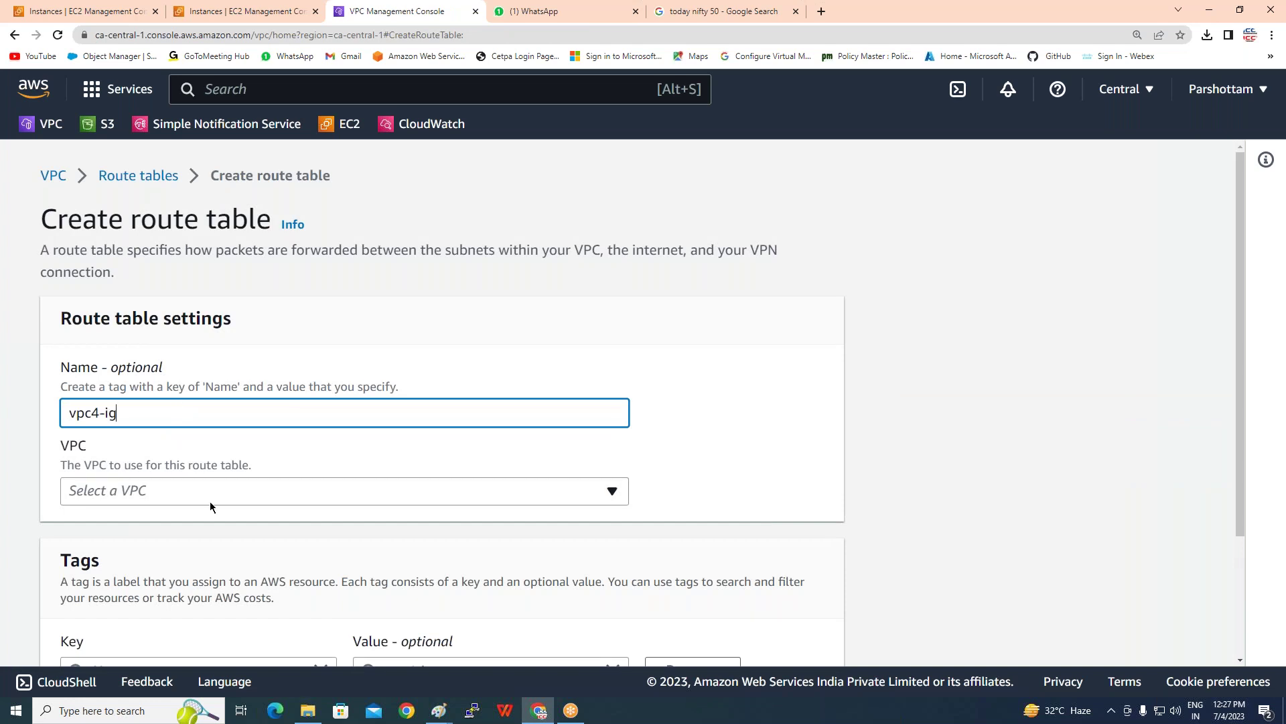
pyautogui.click(210, 503)
pyautogui.click(212, 550)
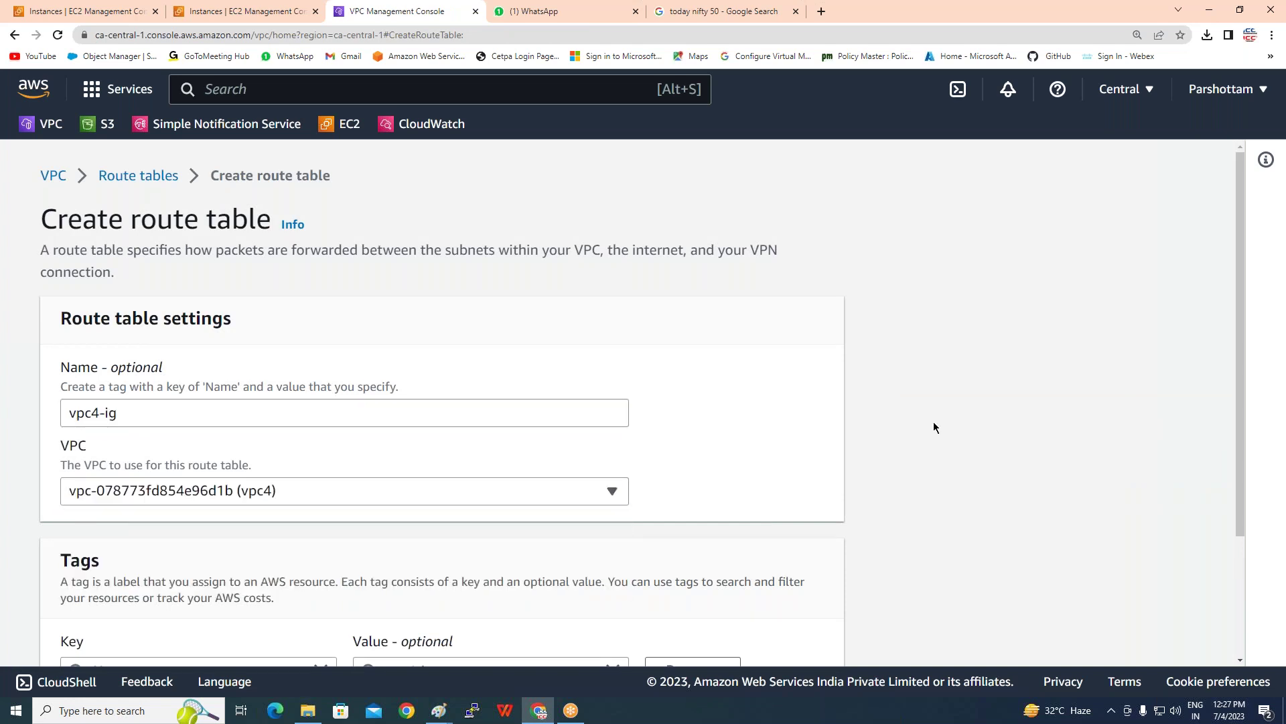
pyautogui.scroll(-3, 934, 422)
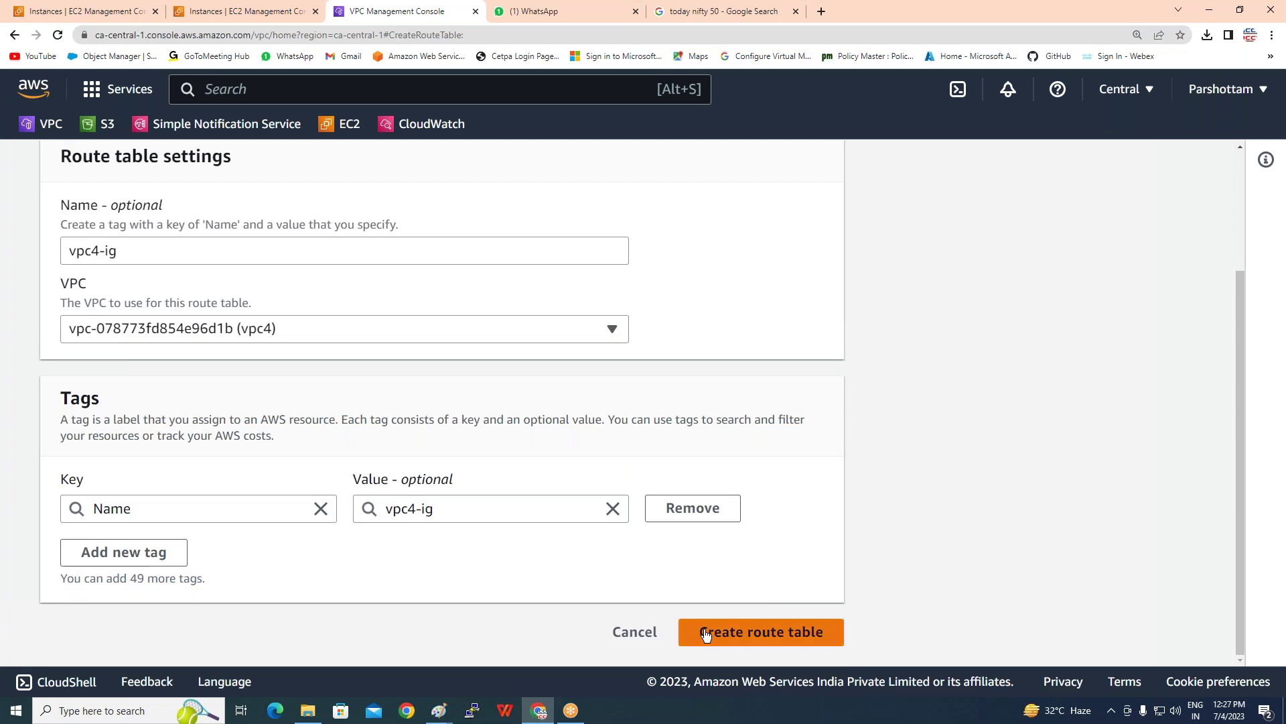
pyautogui.click(711, 628)
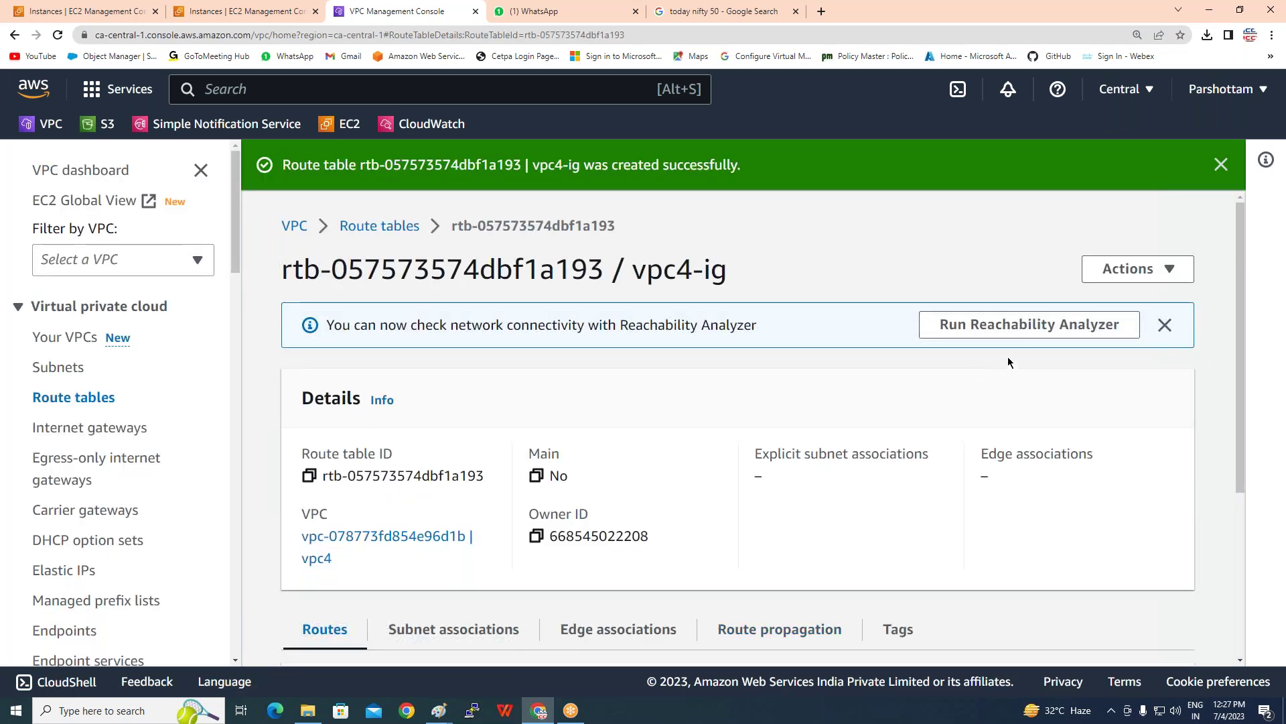
# Associate the Sub1-Monitoring subnet with vpc4-ig, then go to Internet gateways
pyautogui.click(1135, 268)
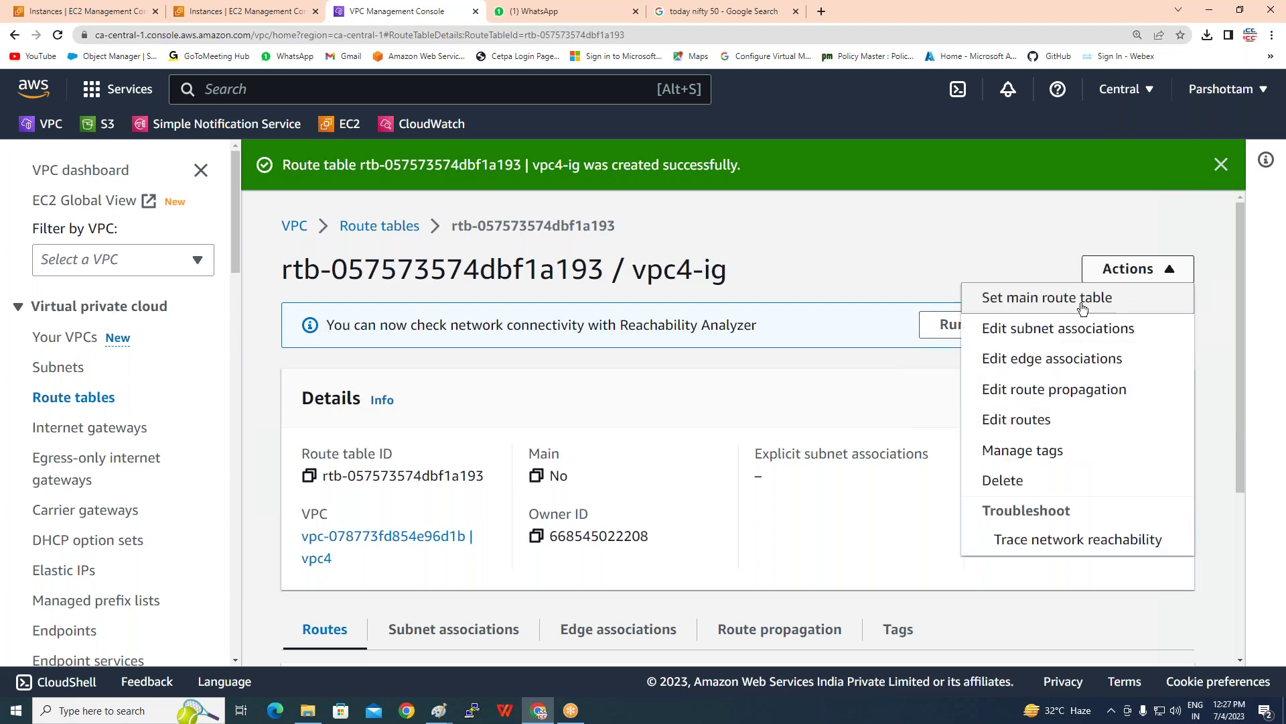
pyautogui.click(1070, 329)
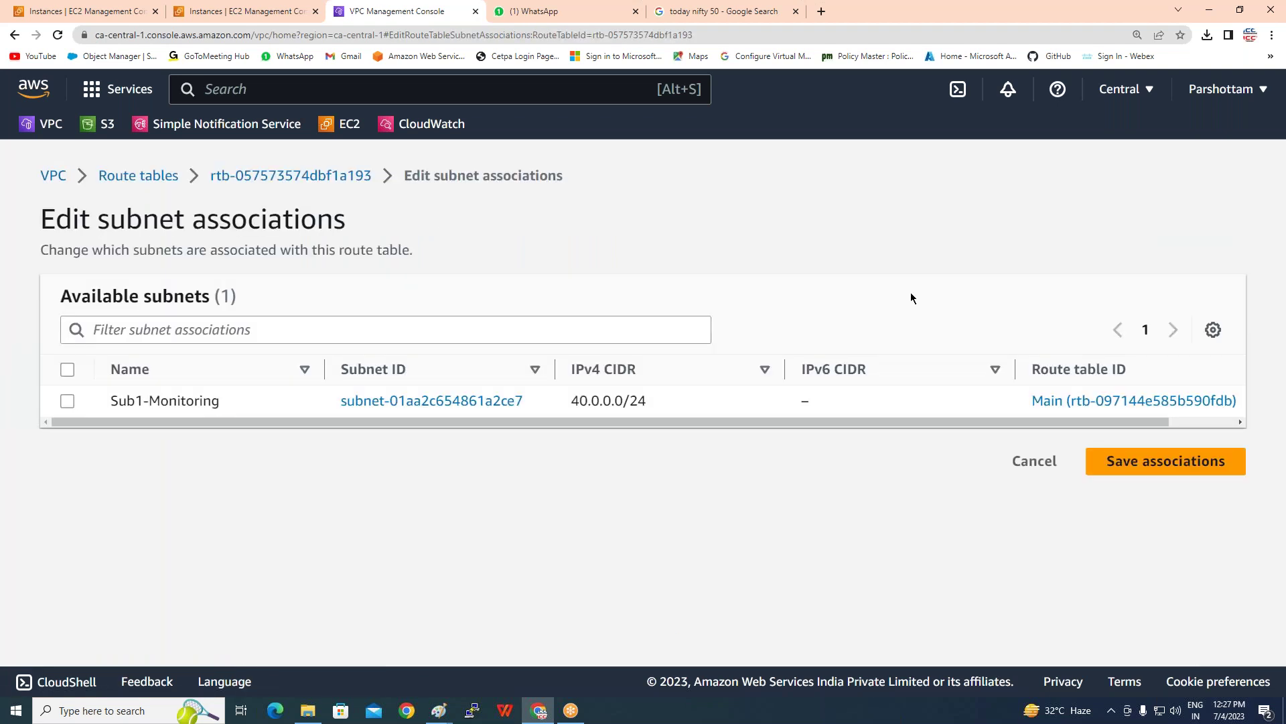
pyautogui.click(67, 370)
pyautogui.click(1125, 596)
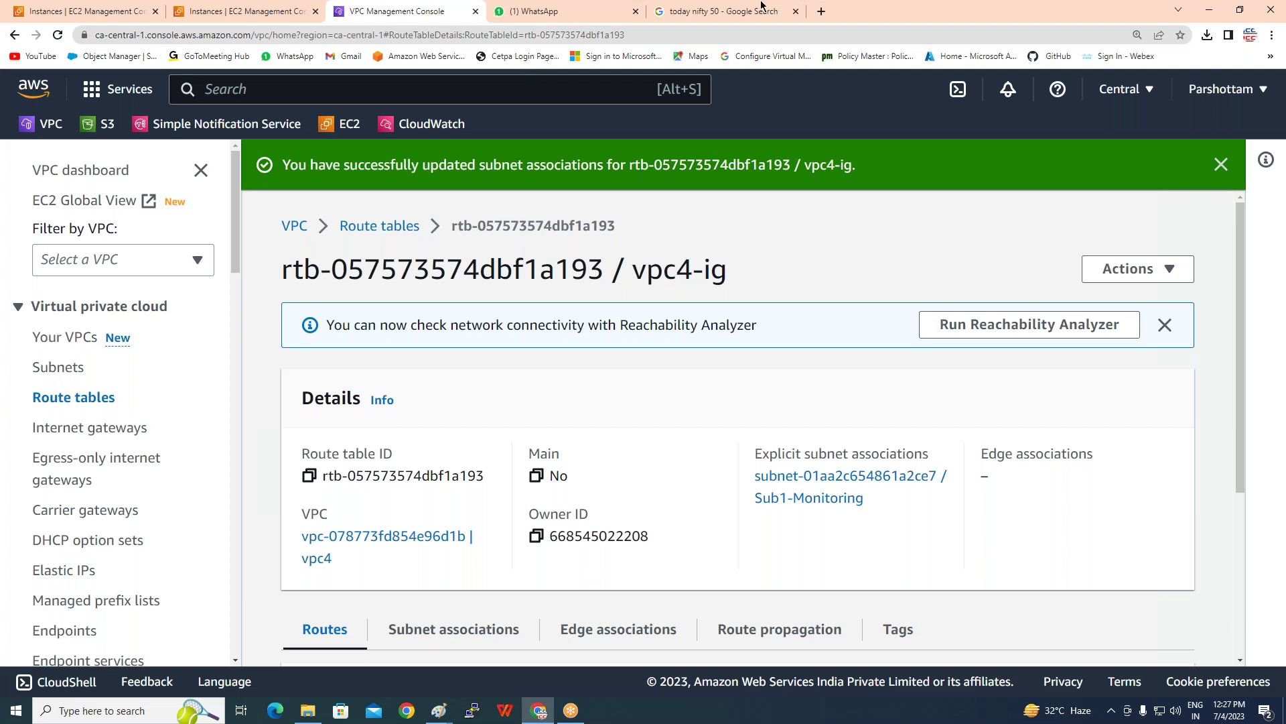
pyautogui.click(49, 433)
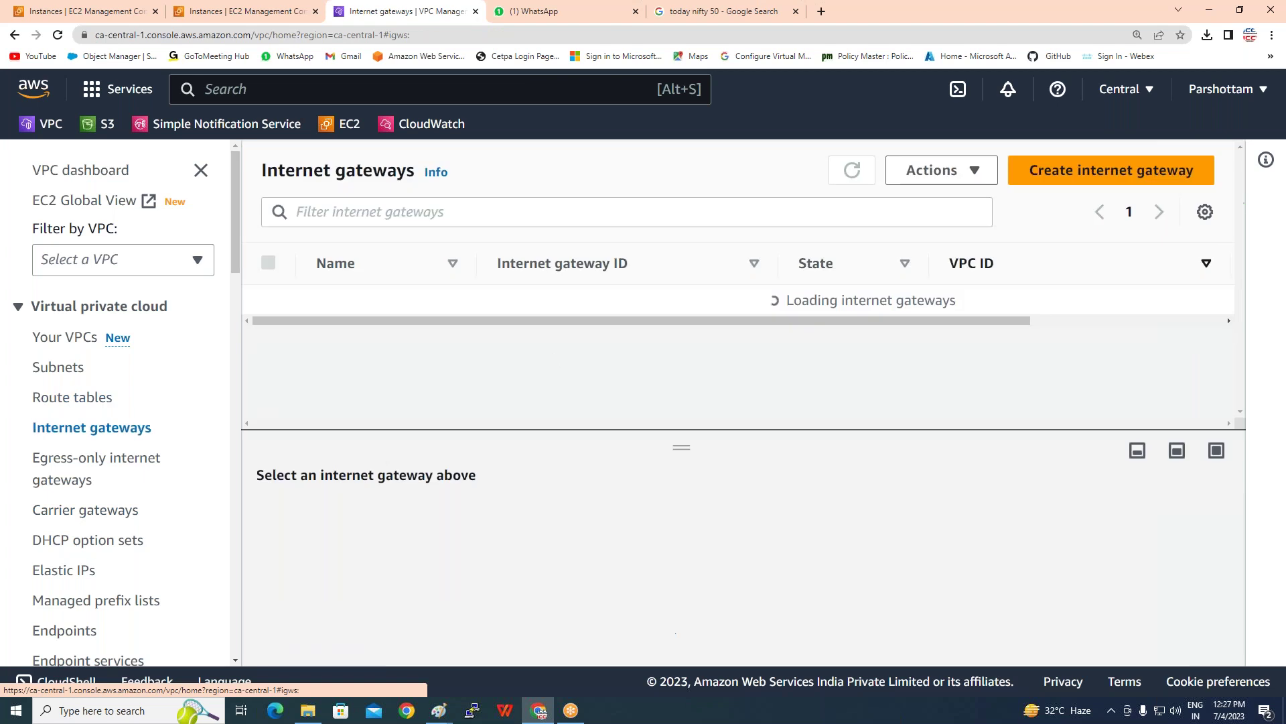
# Create an internet gateway named VPC4-ig
pyautogui.click(1149, 172)
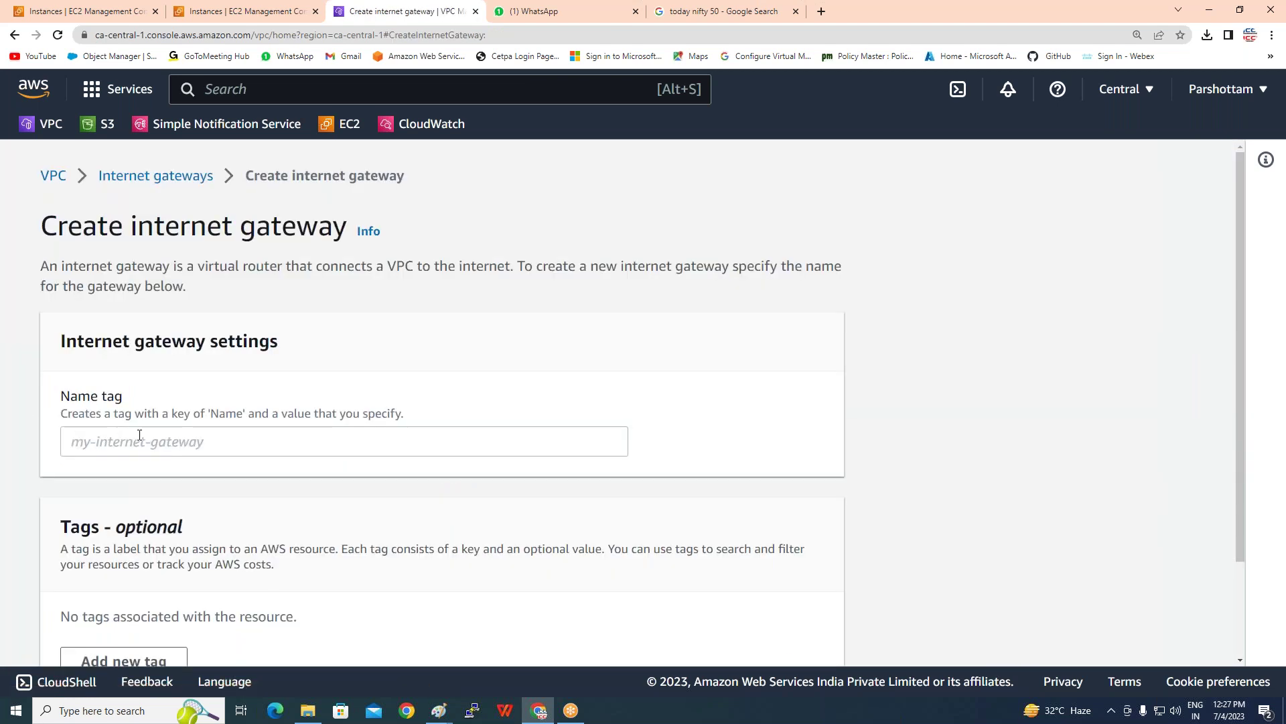
pyautogui.click(141, 433)
pyautogui.write('VP')
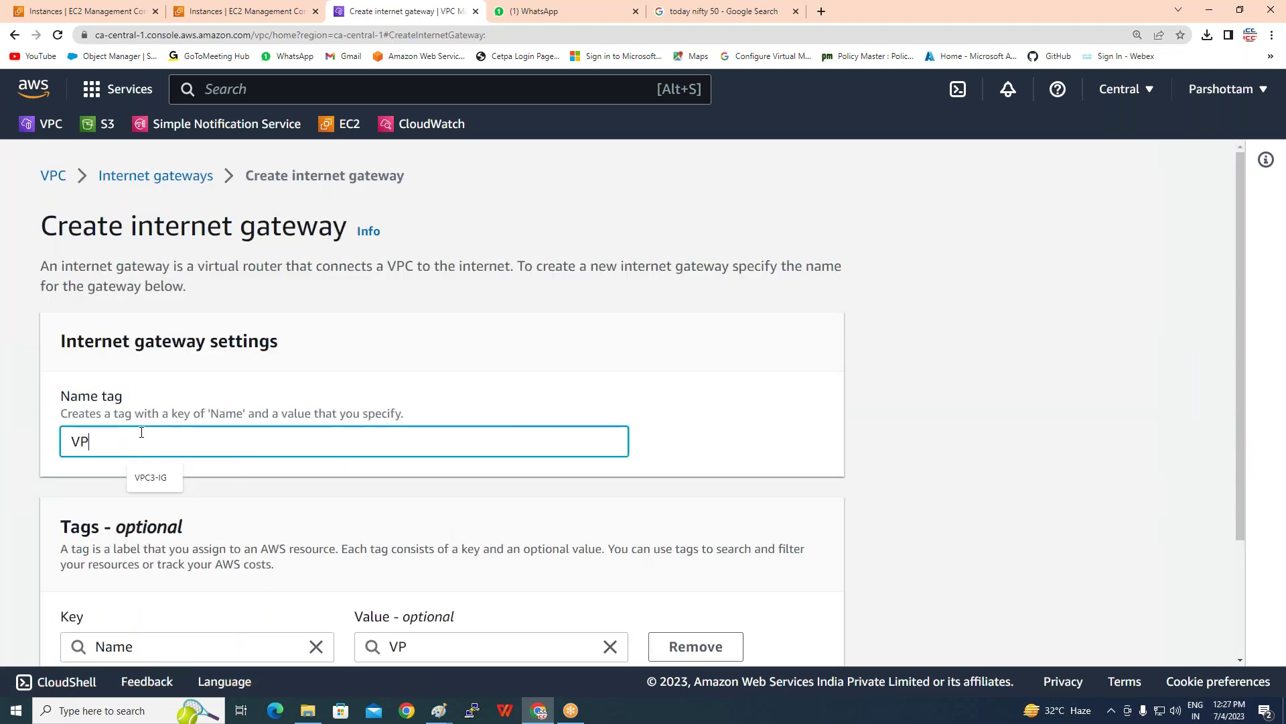
pyautogui.write('C4-ig')
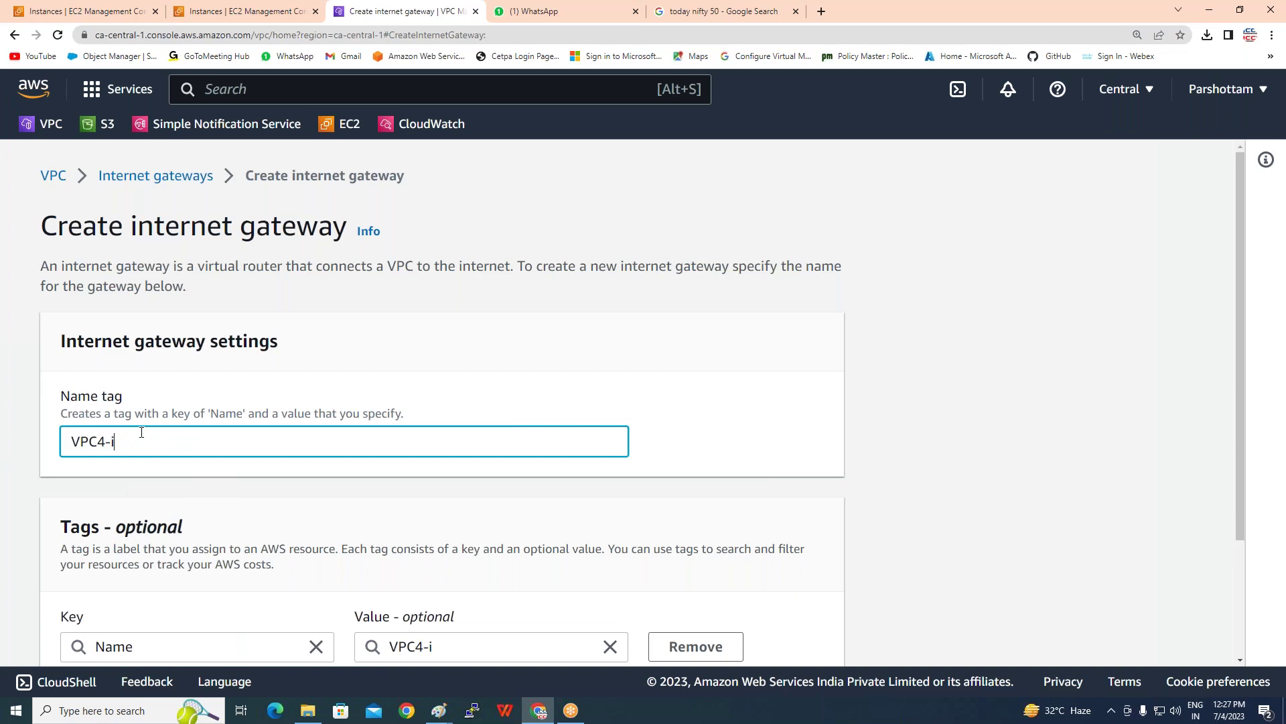
pyautogui.scroll(-4, 515, 500)
pyautogui.click(738, 618)
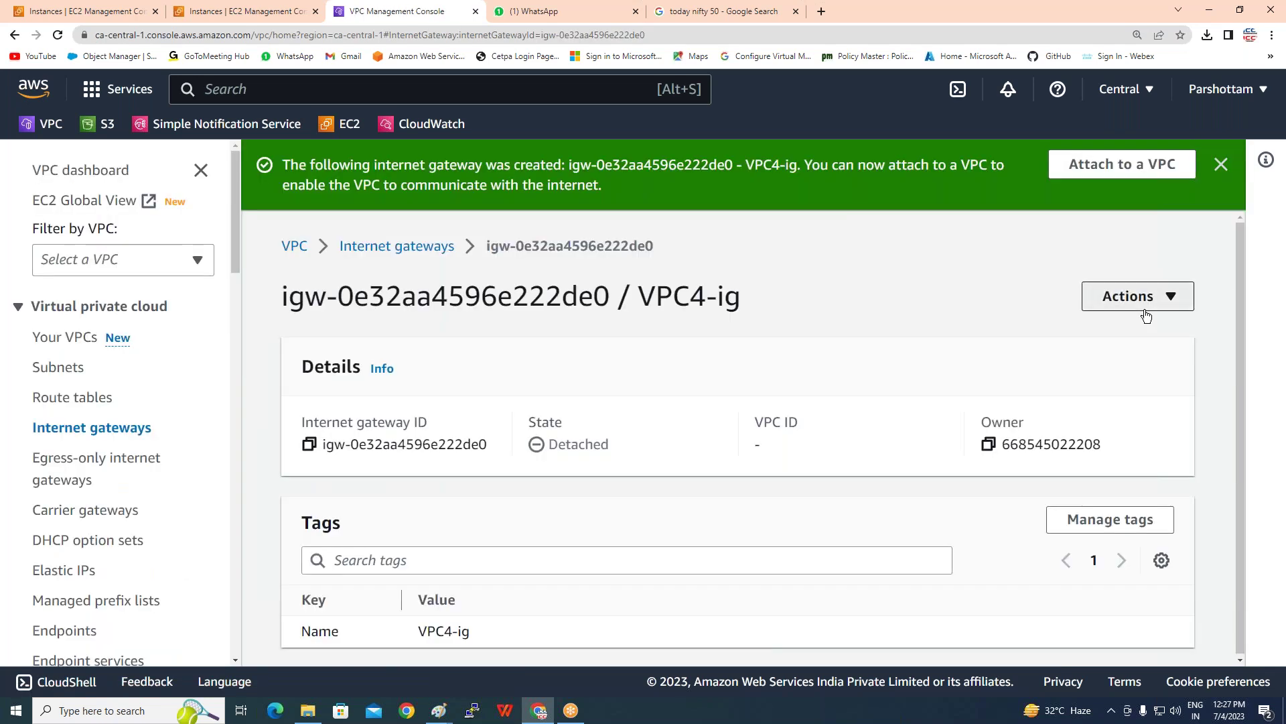
# Attach VPC4-ig to vpc4 and return to the Route tables list
pyautogui.click(1141, 305)
pyautogui.click(1136, 335)
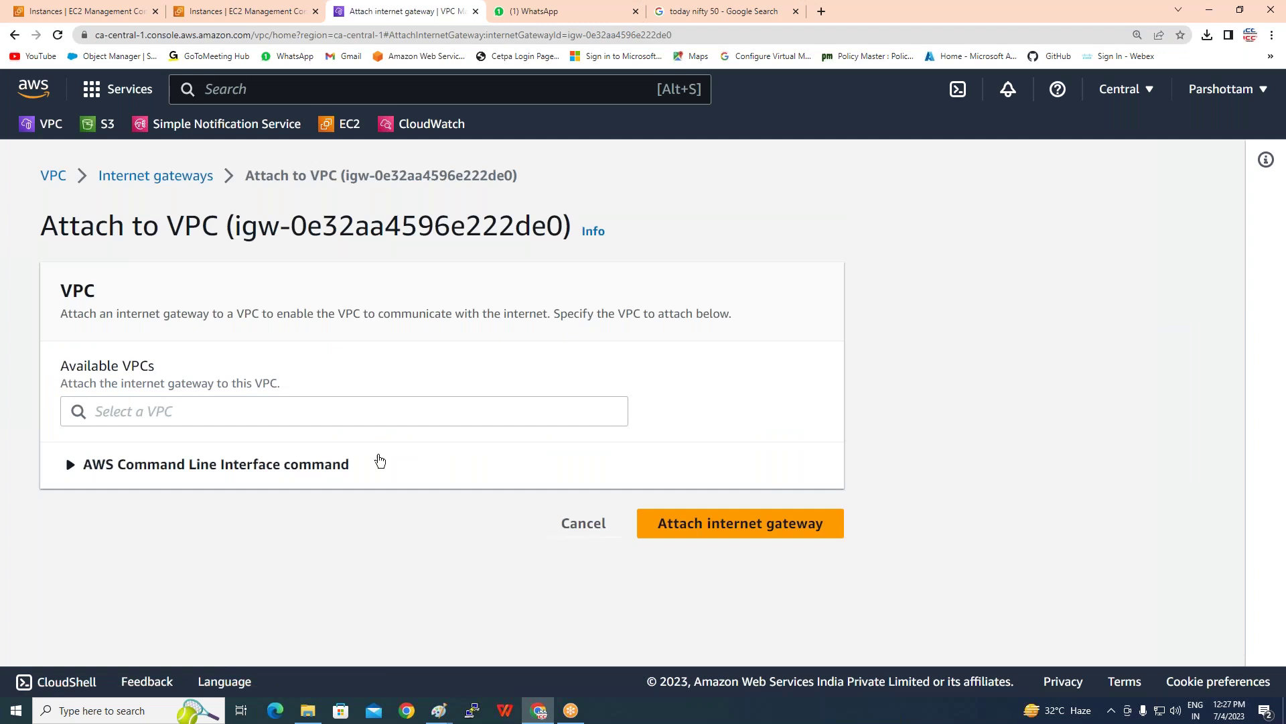
pyautogui.click(388, 407)
pyautogui.click(258, 442)
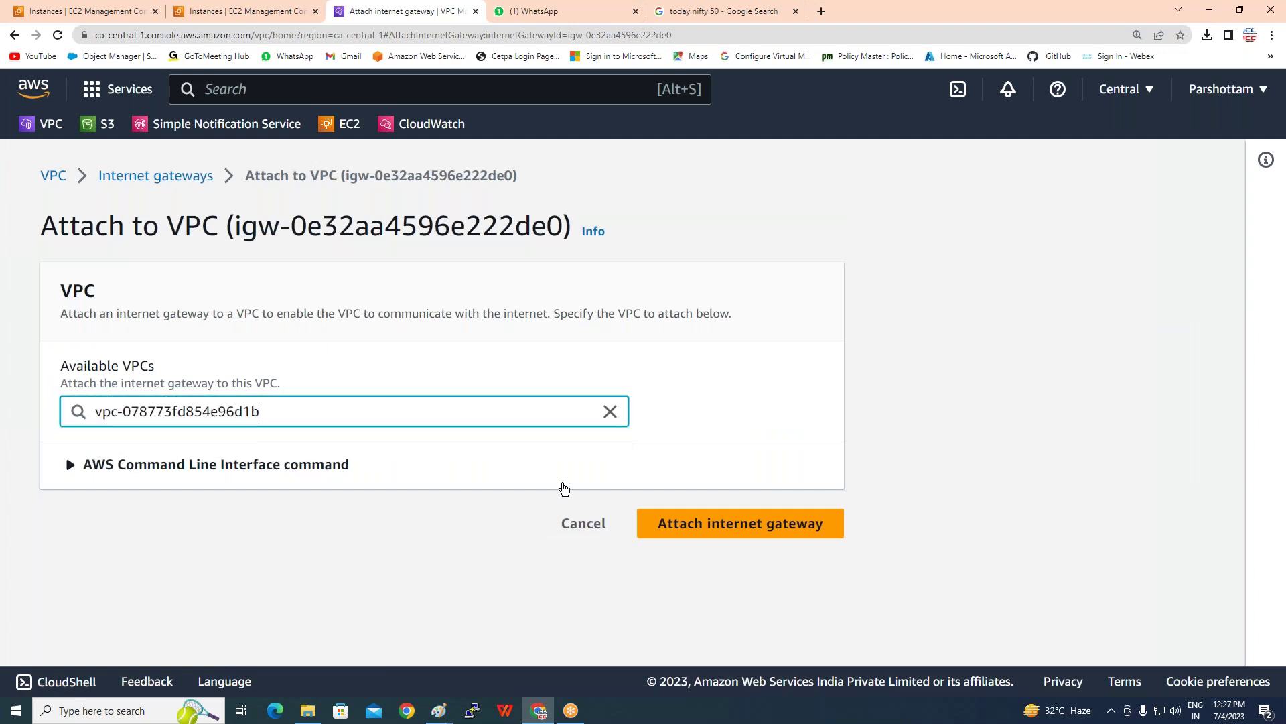
pyautogui.click(761, 522)
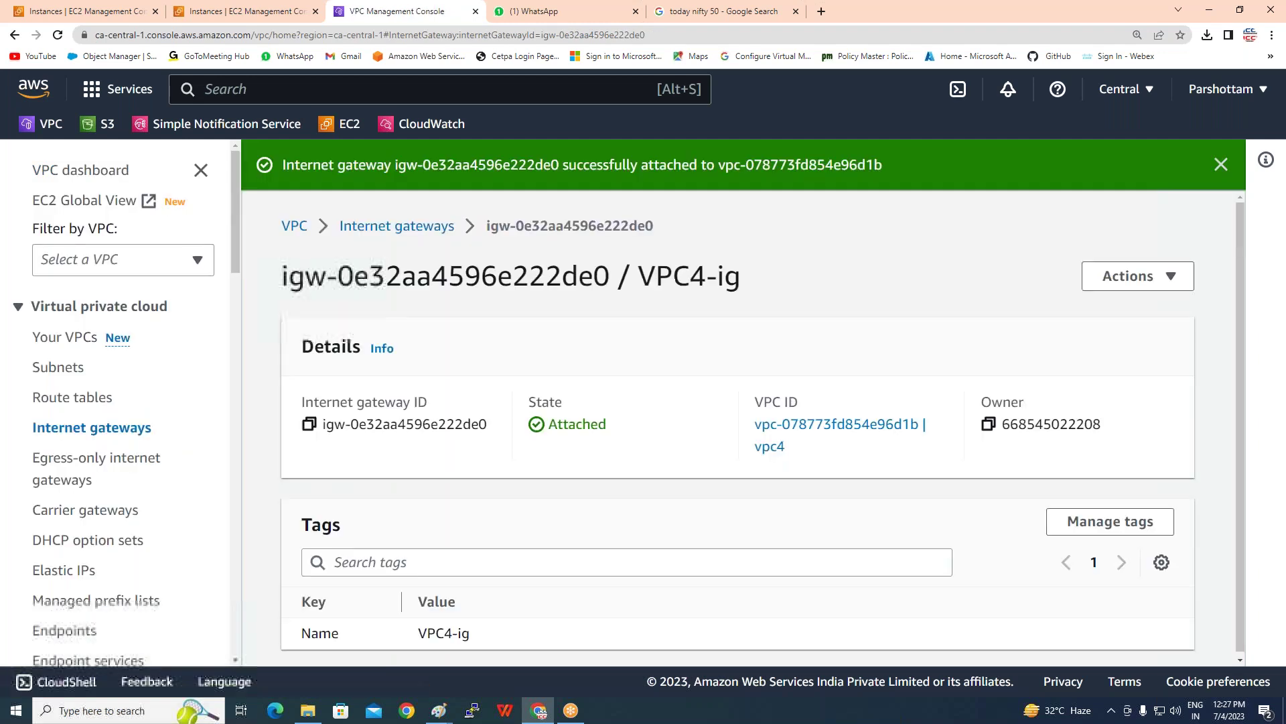
pyautogui.scroll(-1, 796, 377)
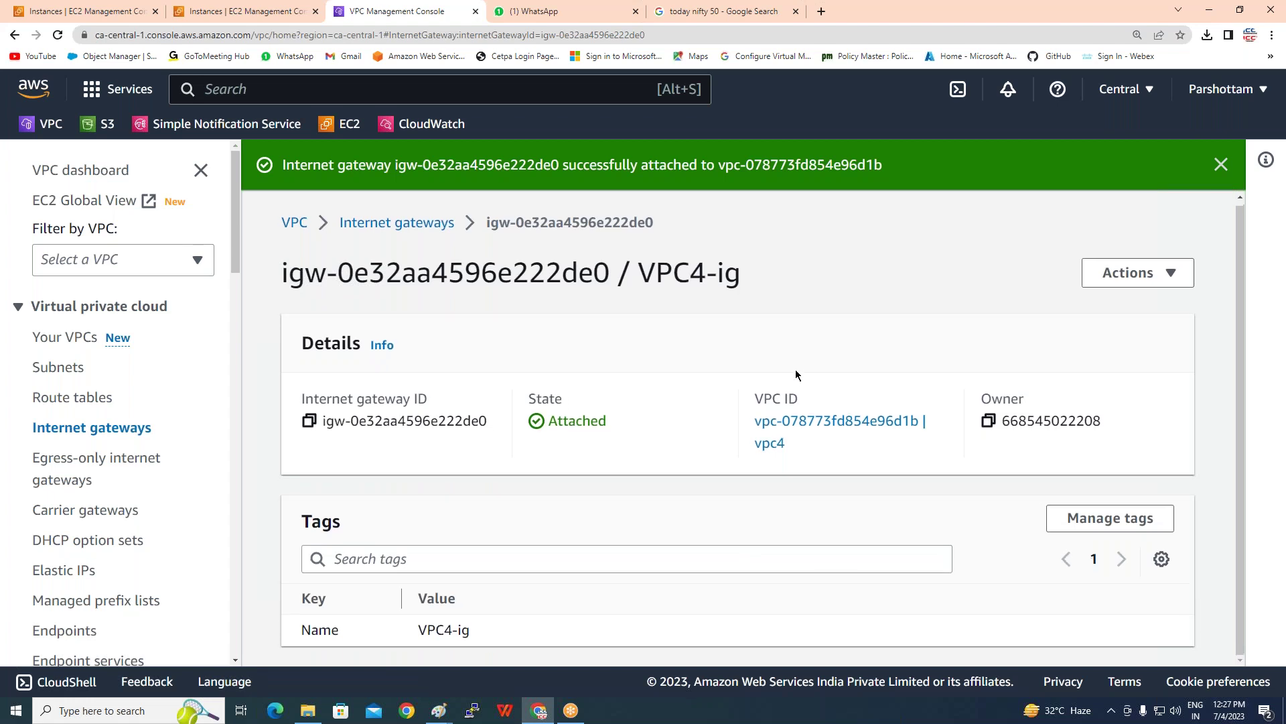
pyautogui.scroll(1, 607, 400)
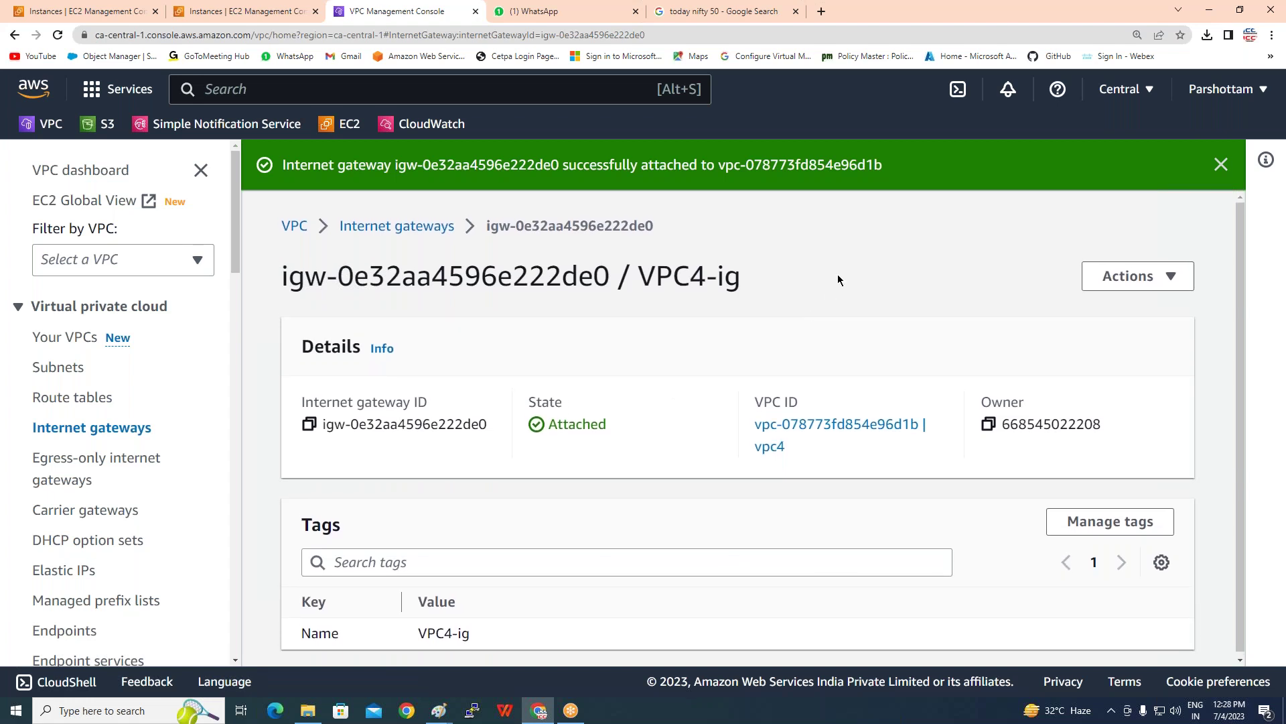
pyautogui.scroll(-1, 792, 369)
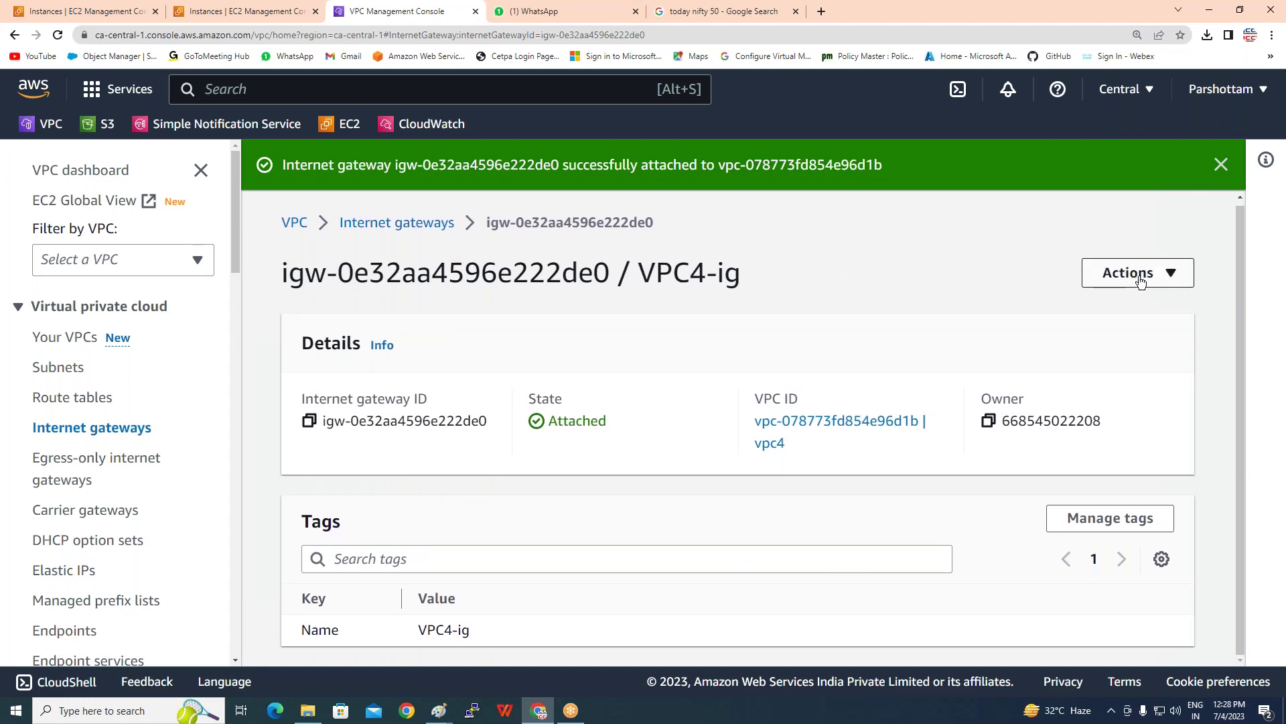
pyautogui.click(55, 407)
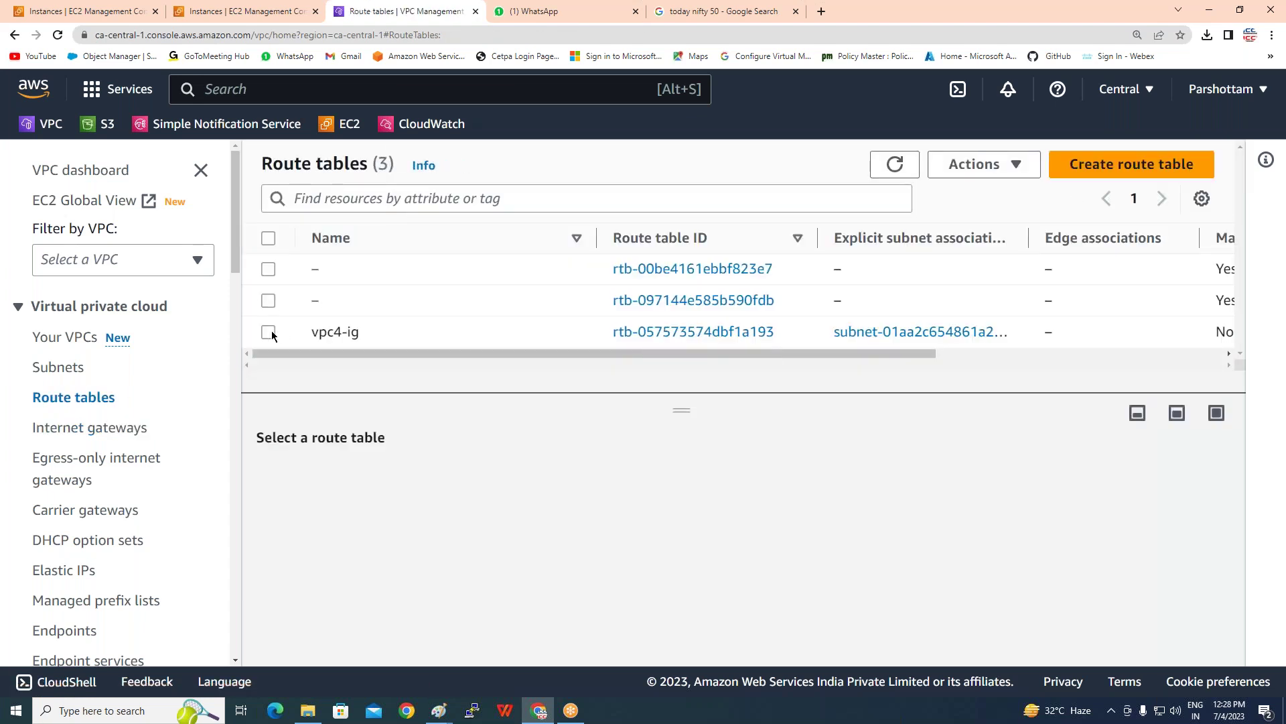
# Select the vpc4-ig route table and review its subnet associations and details
pyautogui.click(271, 332)
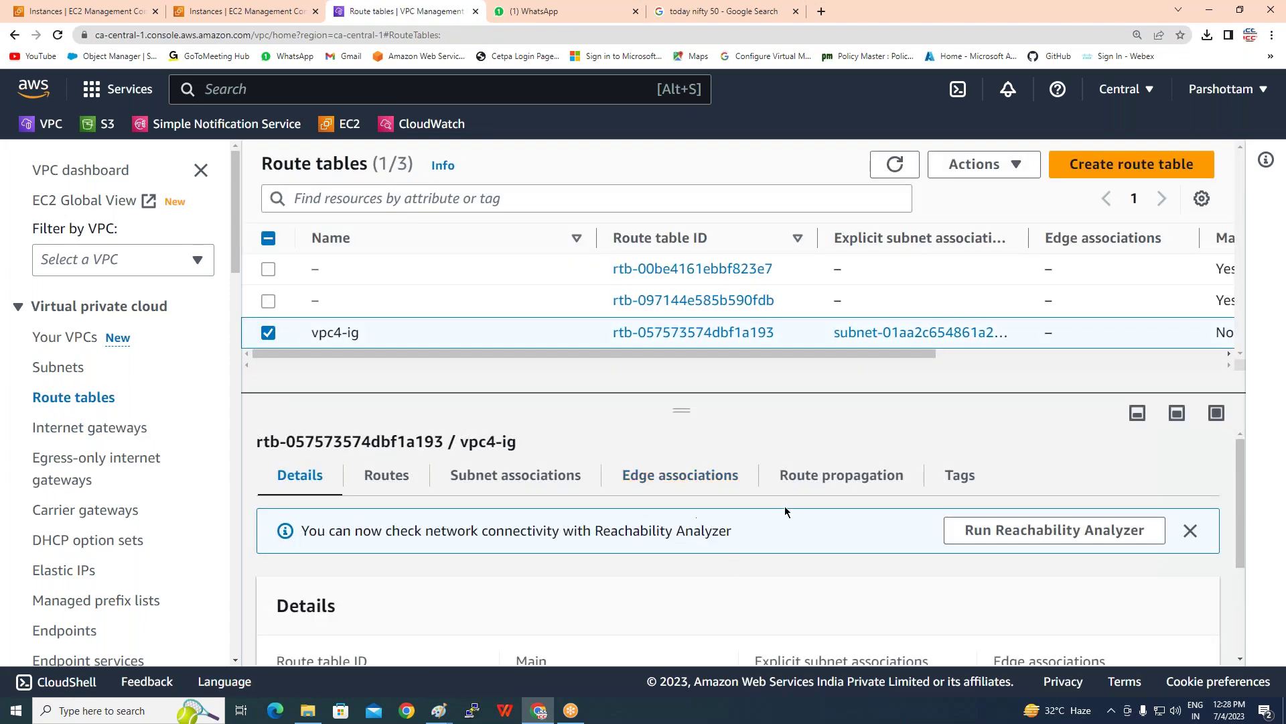
pyautogui.click(496, 477)
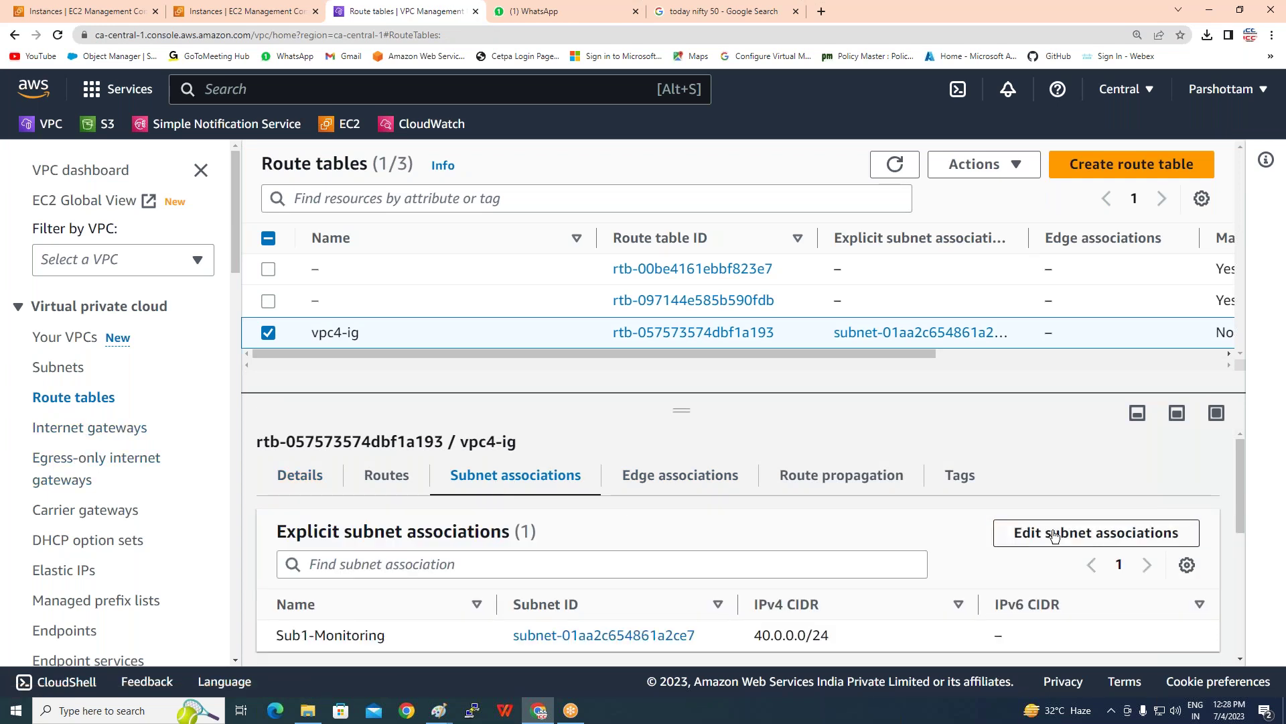
pyautogui.click(1142, 533)
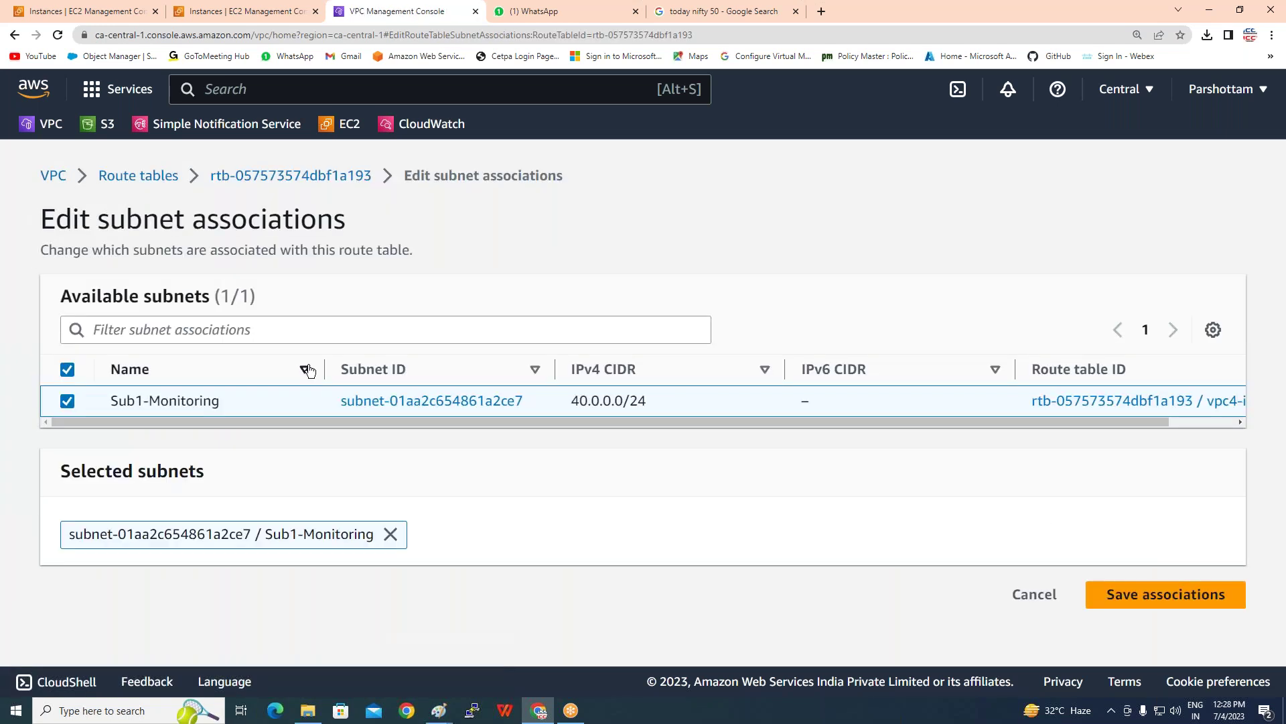
pyautogui.click(349, 176)
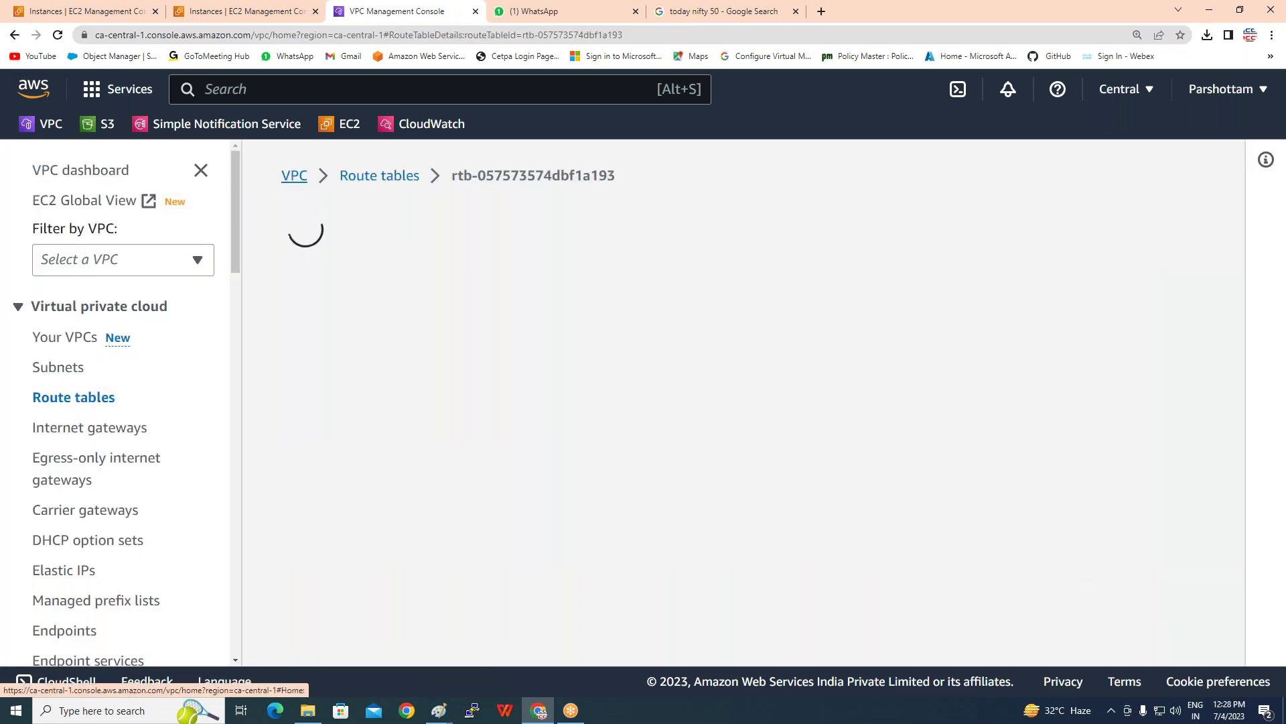
pyautogui.click(54, 400)
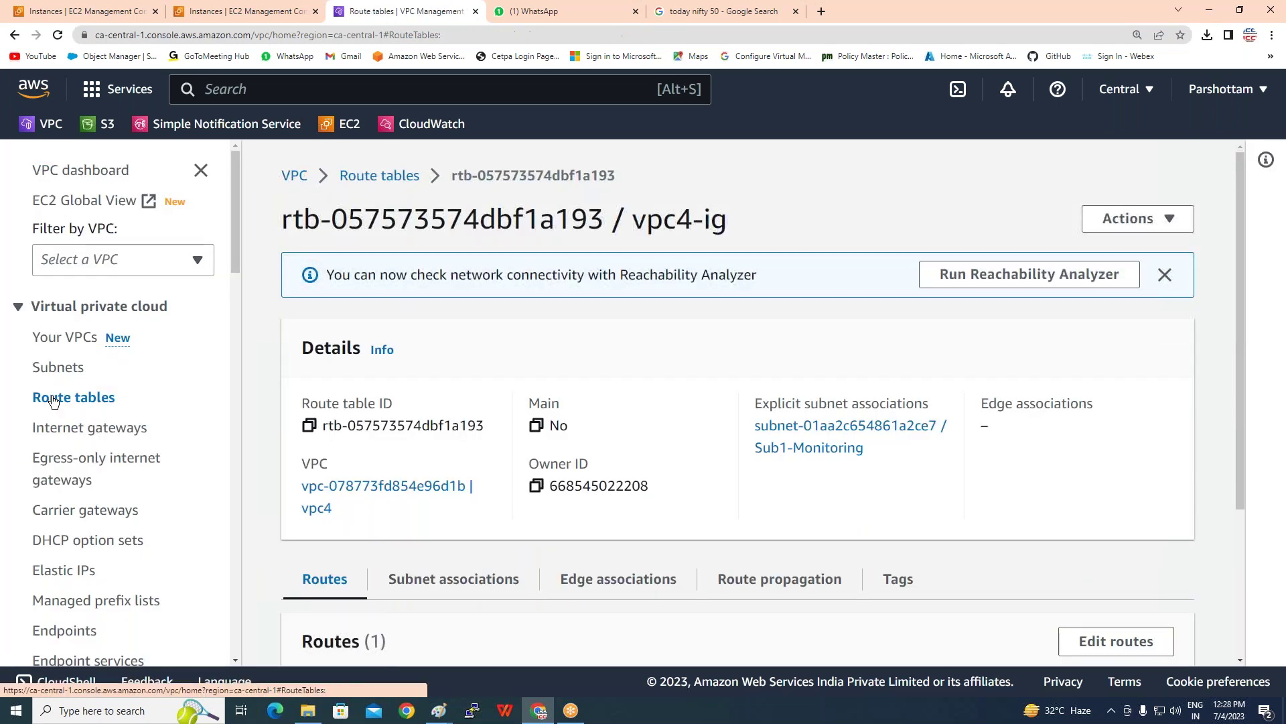
# Add and save a vpc4-ig route for 0.0.0.0/0 targeting internet gateway igw-0e32aa4596e222de0
pyautogui.click(368, 477)
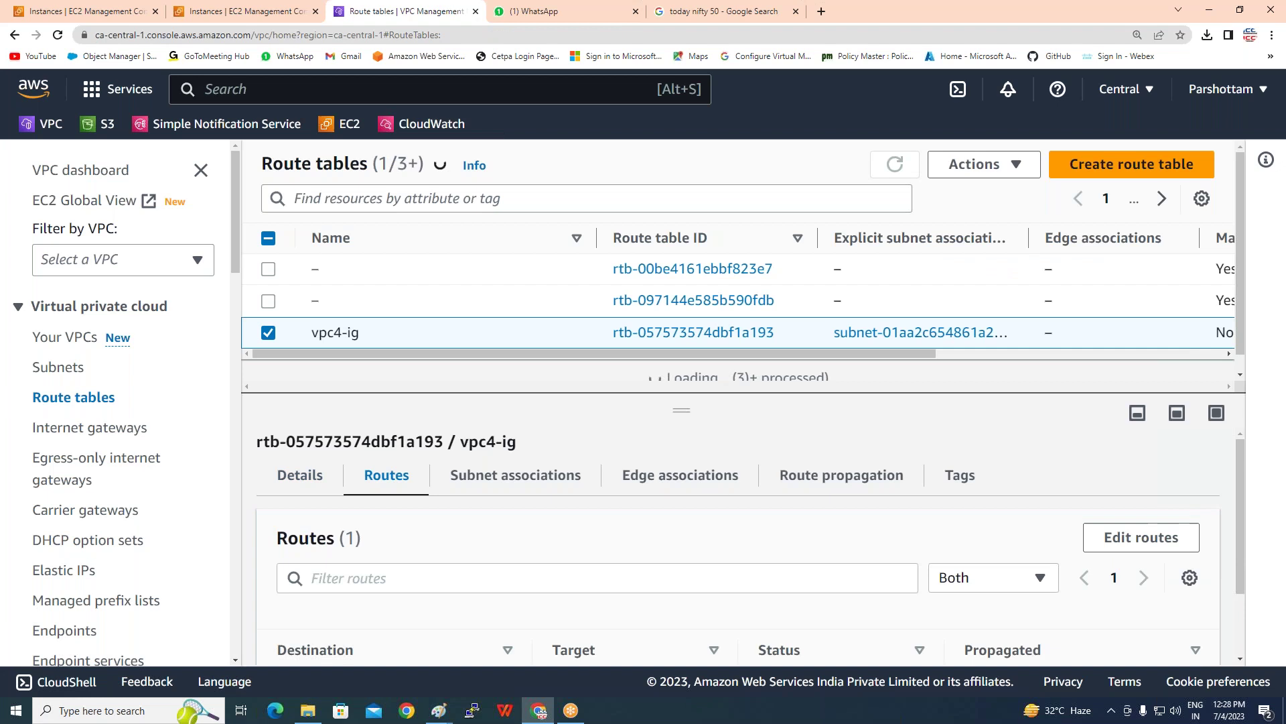
pyautogui.click(1139, 536)
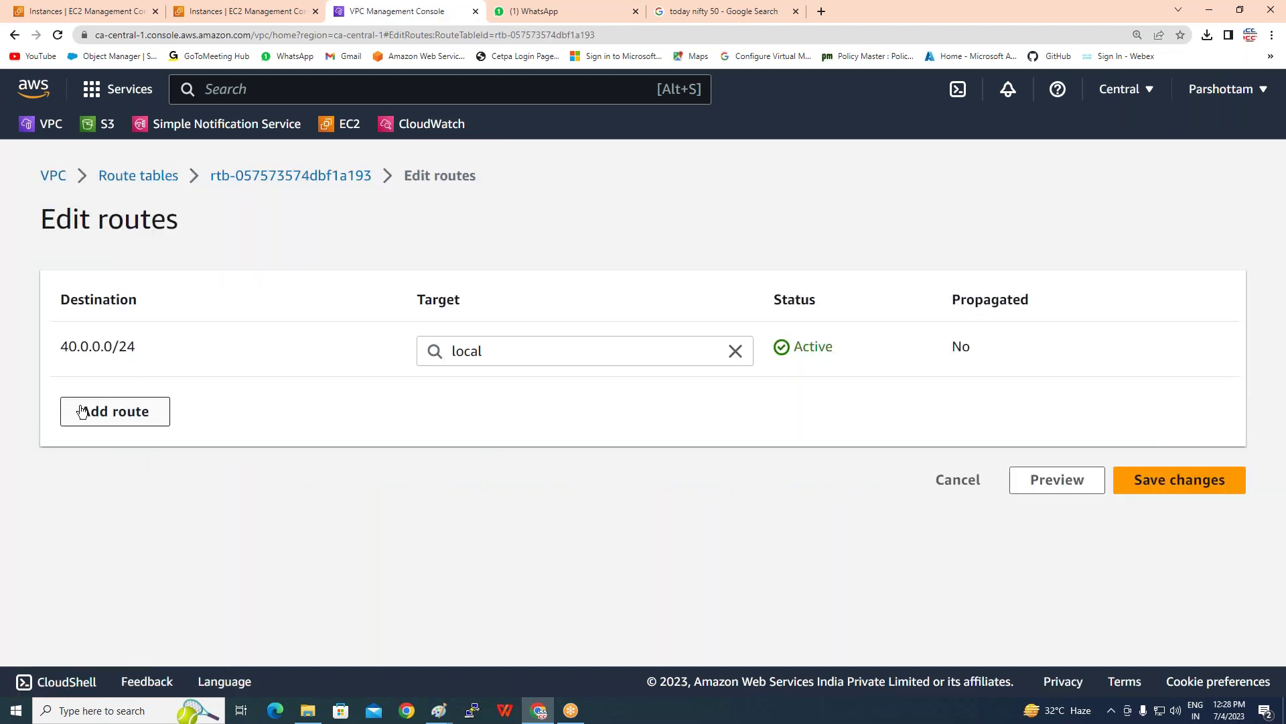
pyautogui.click(115, 411)
pyautogui.click(98, 404)
pyautogui.click(121, 211)
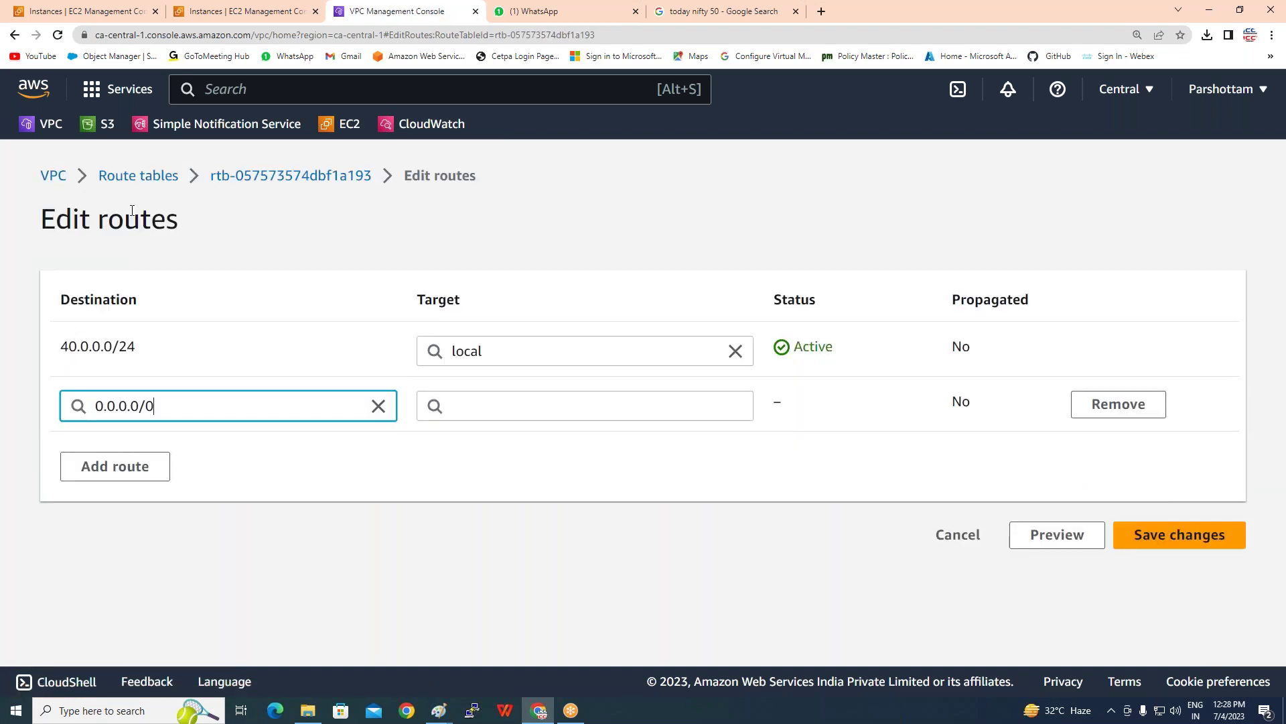
pyautogui.click(533, 415)
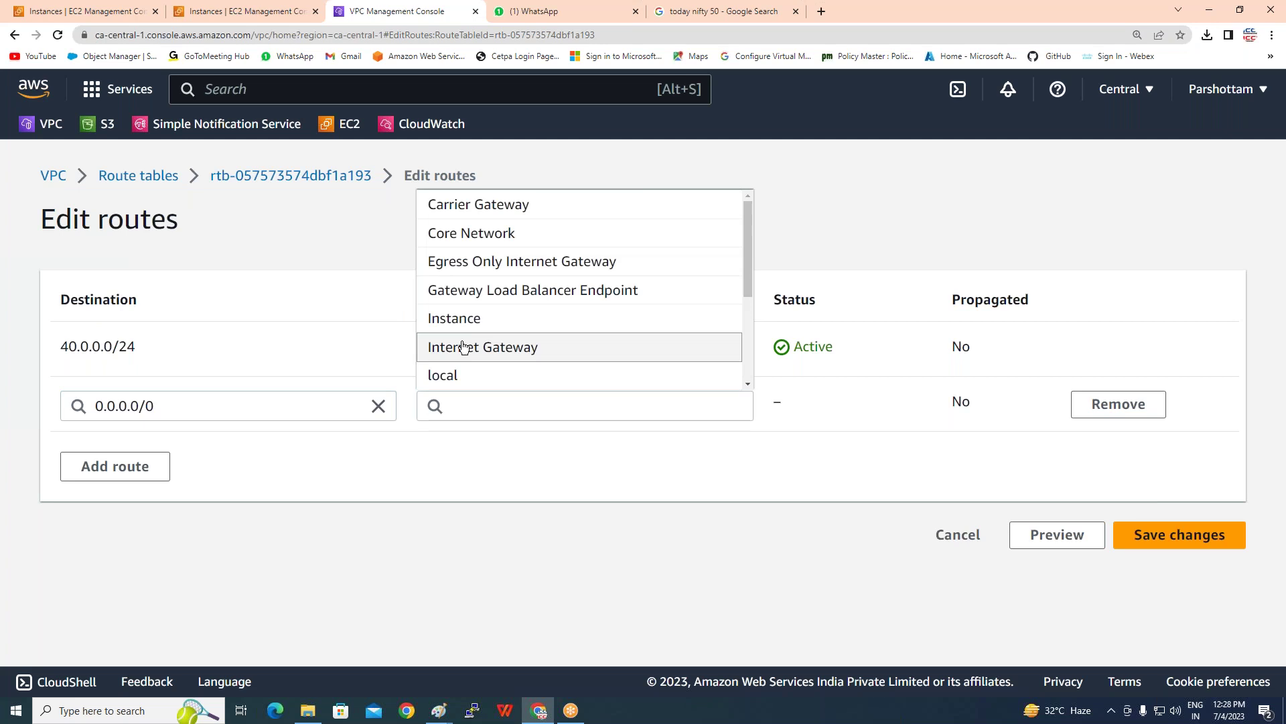
pyautogui.click(460, 347)
pyautogui.write('igw')
pyautogui.click(522, 441)
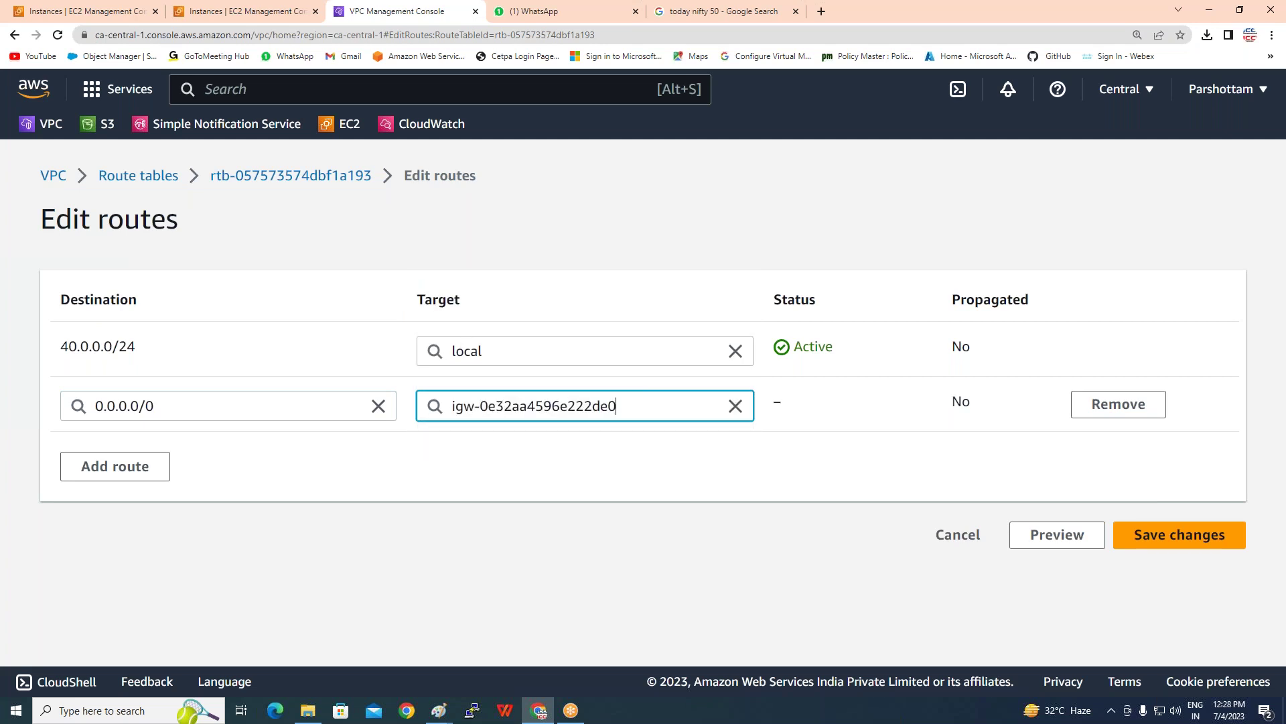
pyautogui.click(1224, 534)
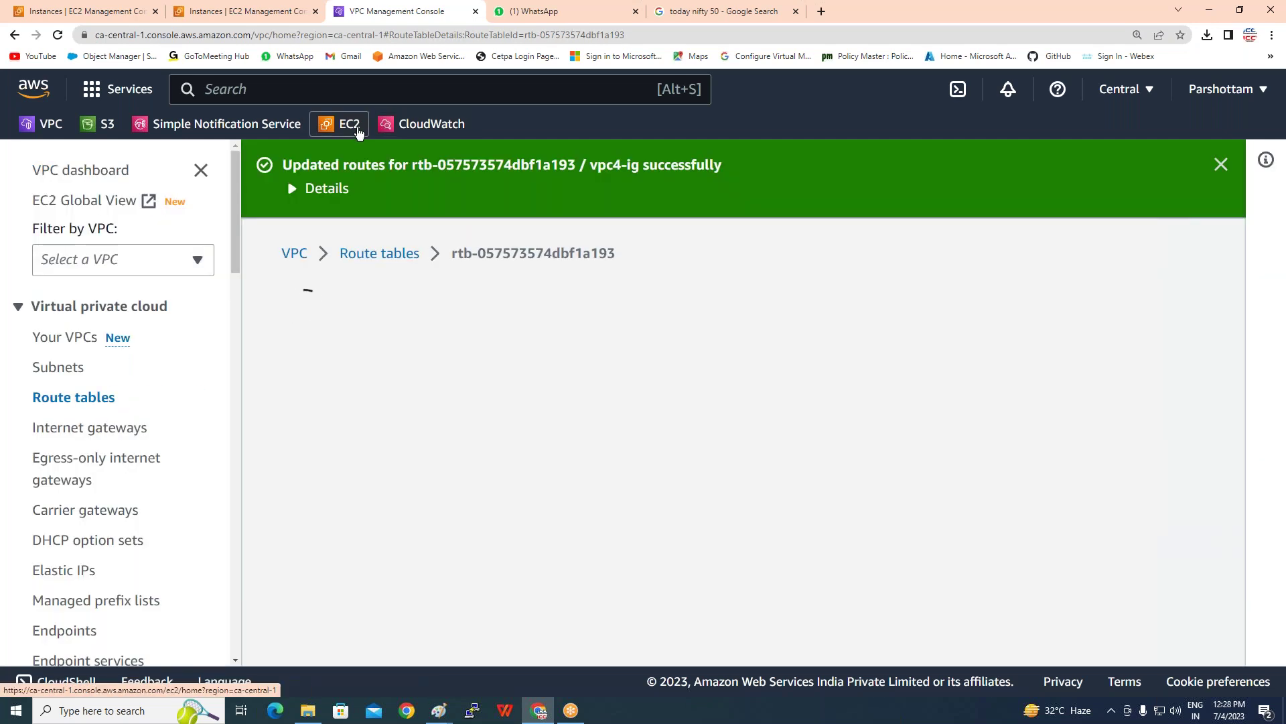
# Start launching a new EC2 instance and name it vpc4-mon-vm
pyautogui.click(369, 132)
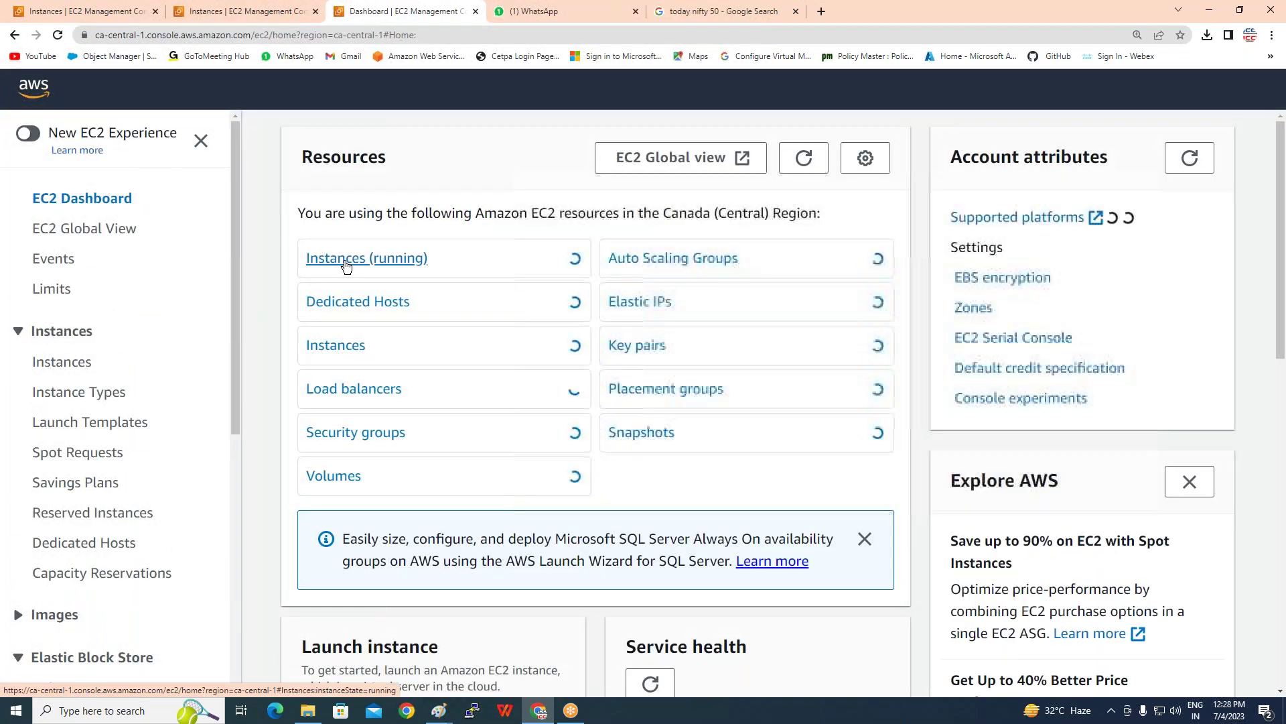
pyautogui.click(346, 262)
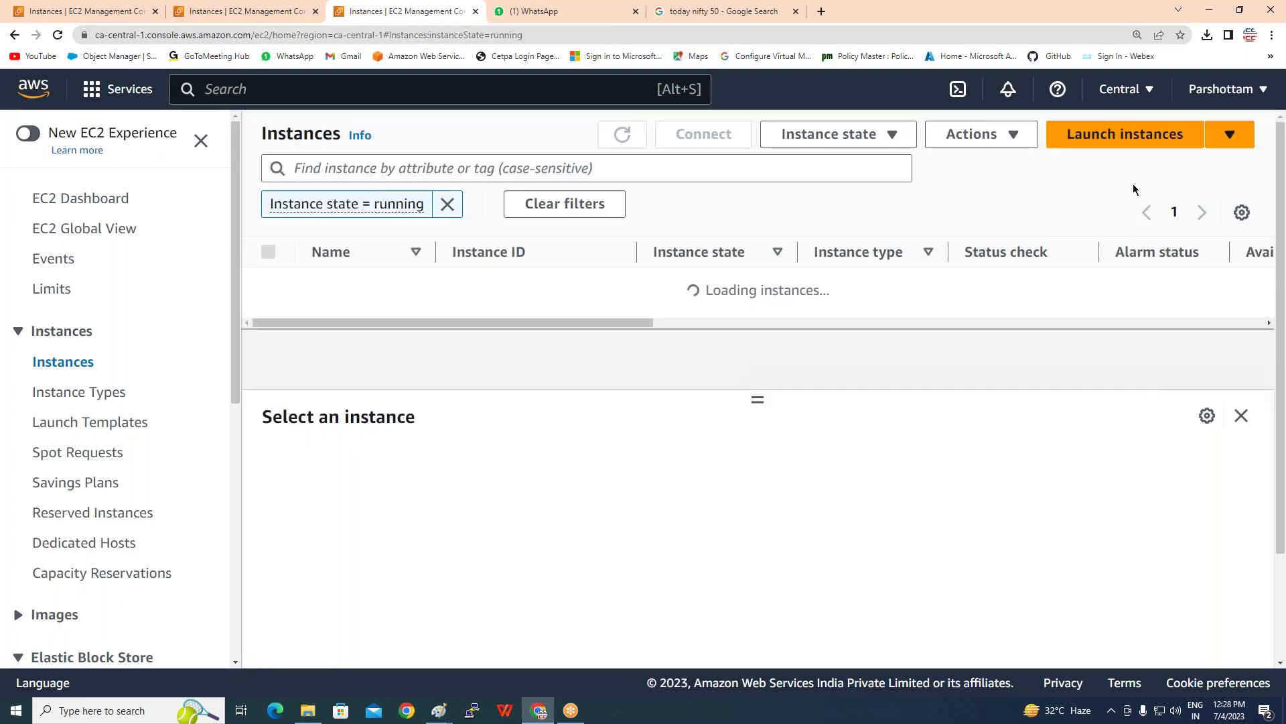
pyautogui.click(1126, 133)
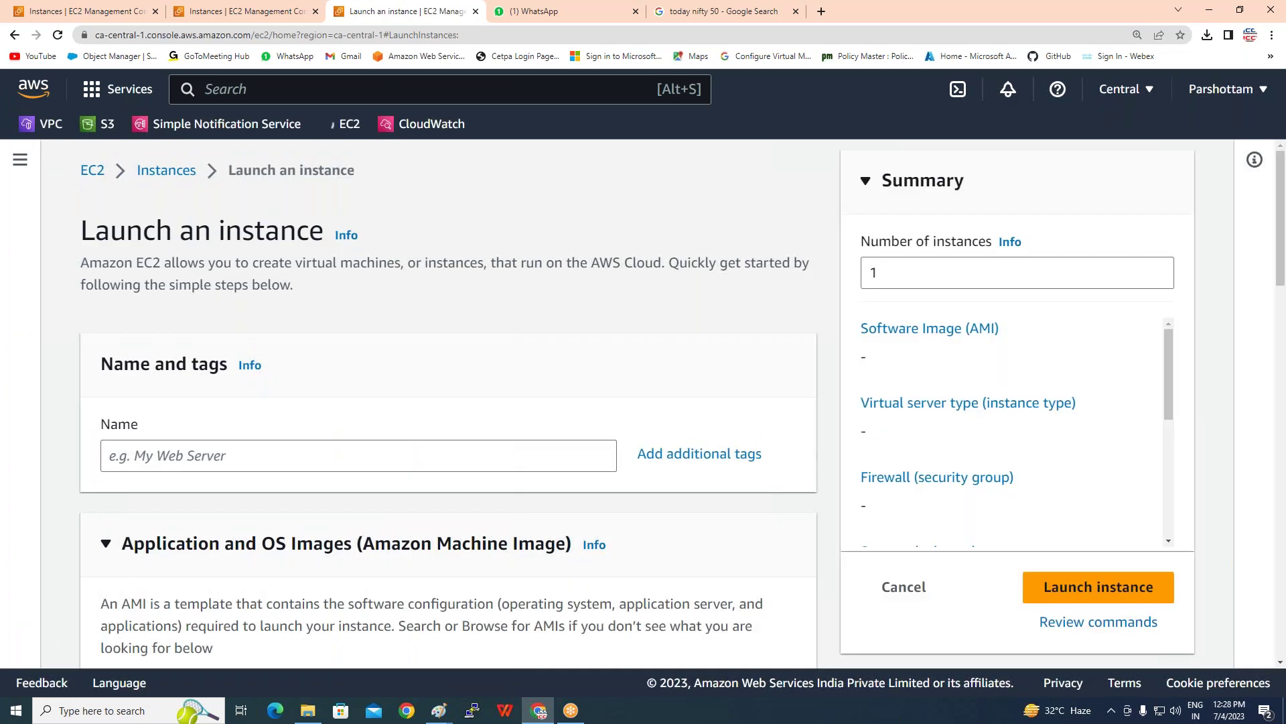
pyautogui.click(150, 456)
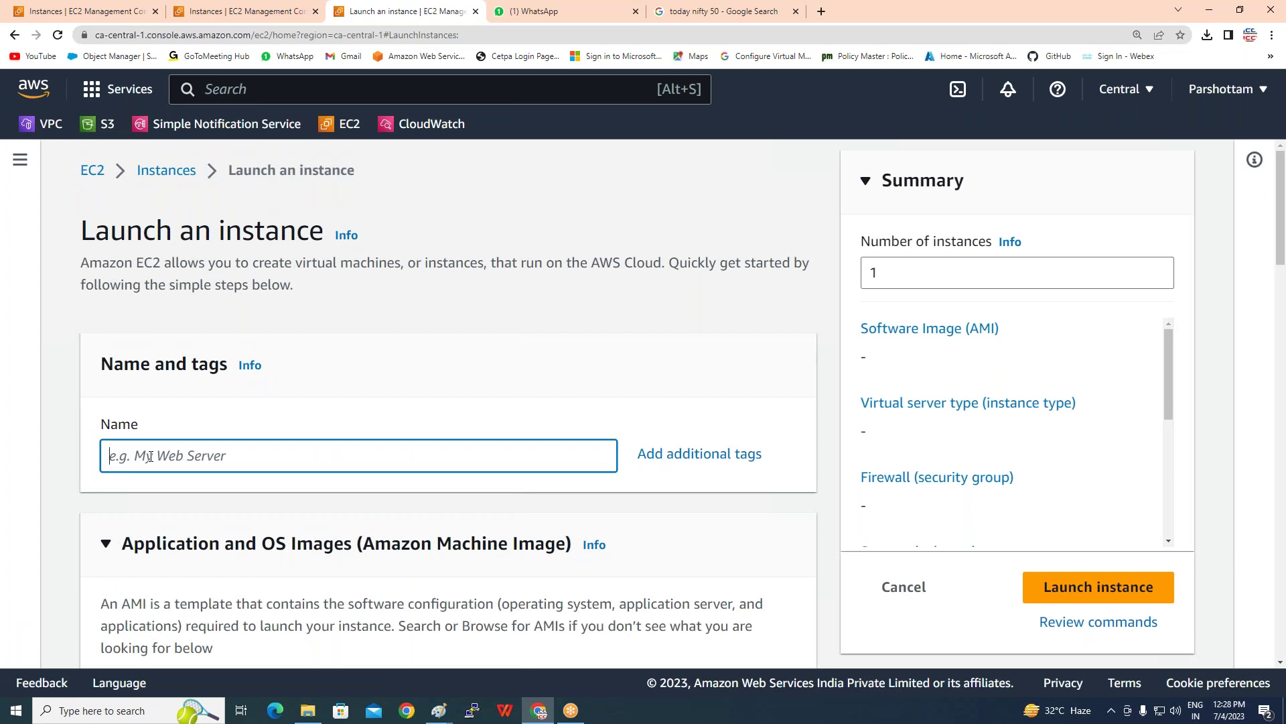
pyautogui.write('vpc4-rhopn')
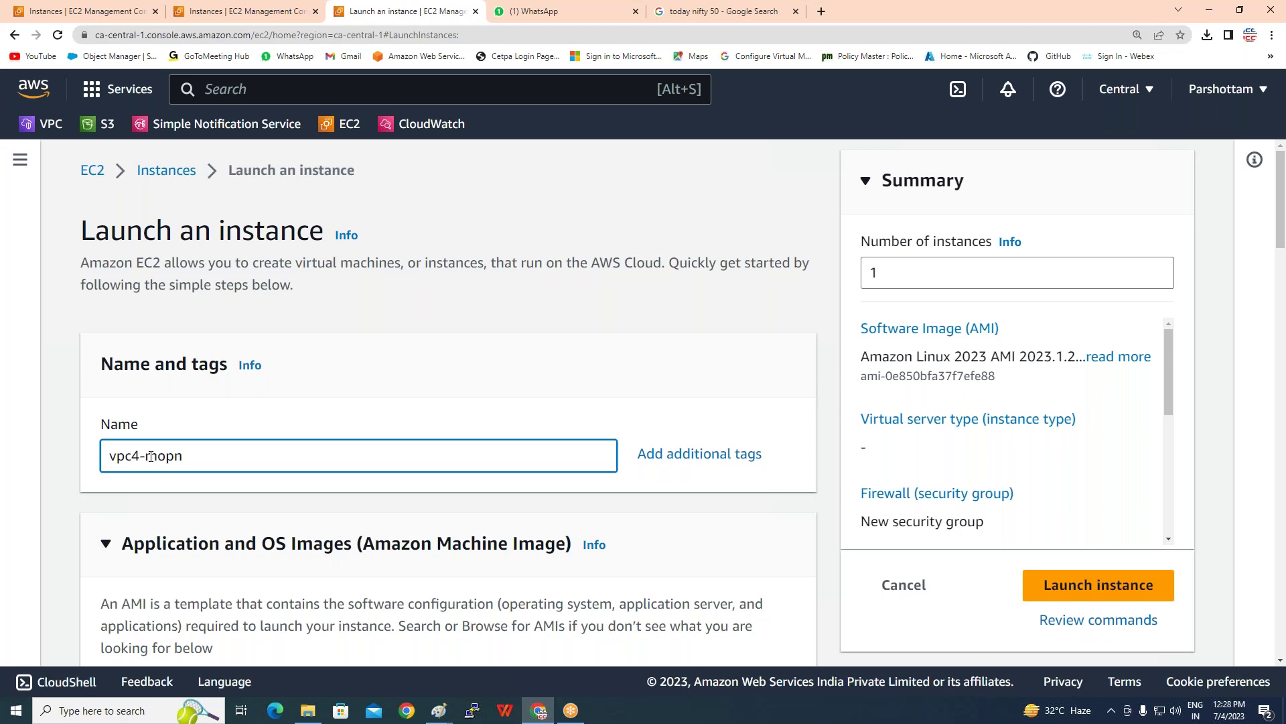
pyautogui.press('BackSpace')
pyautogui.press('BackSpace')
pyautogui.write('n-vm')
# Choose the Microsoft Windows Server 2016 Base AMI, keeping the t2.micro instance type
pyautogui.scroll(-7, 317, 412)
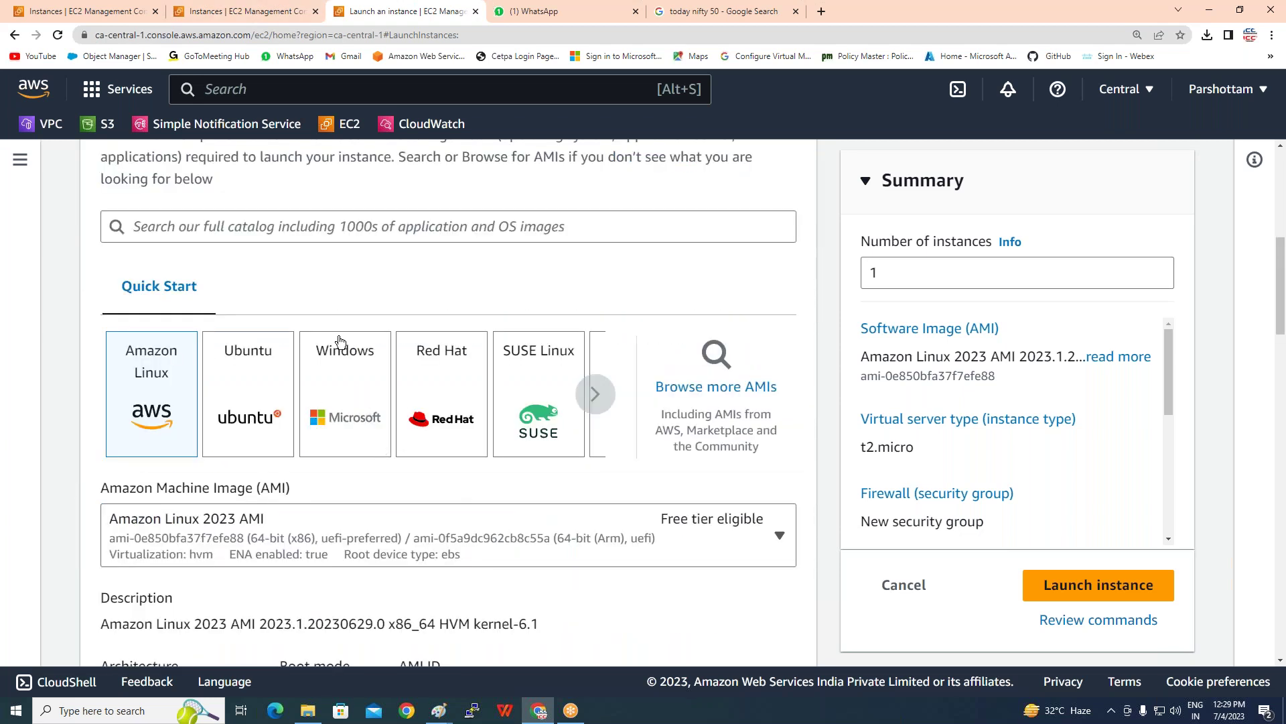
pyautogui.click(347, 403)
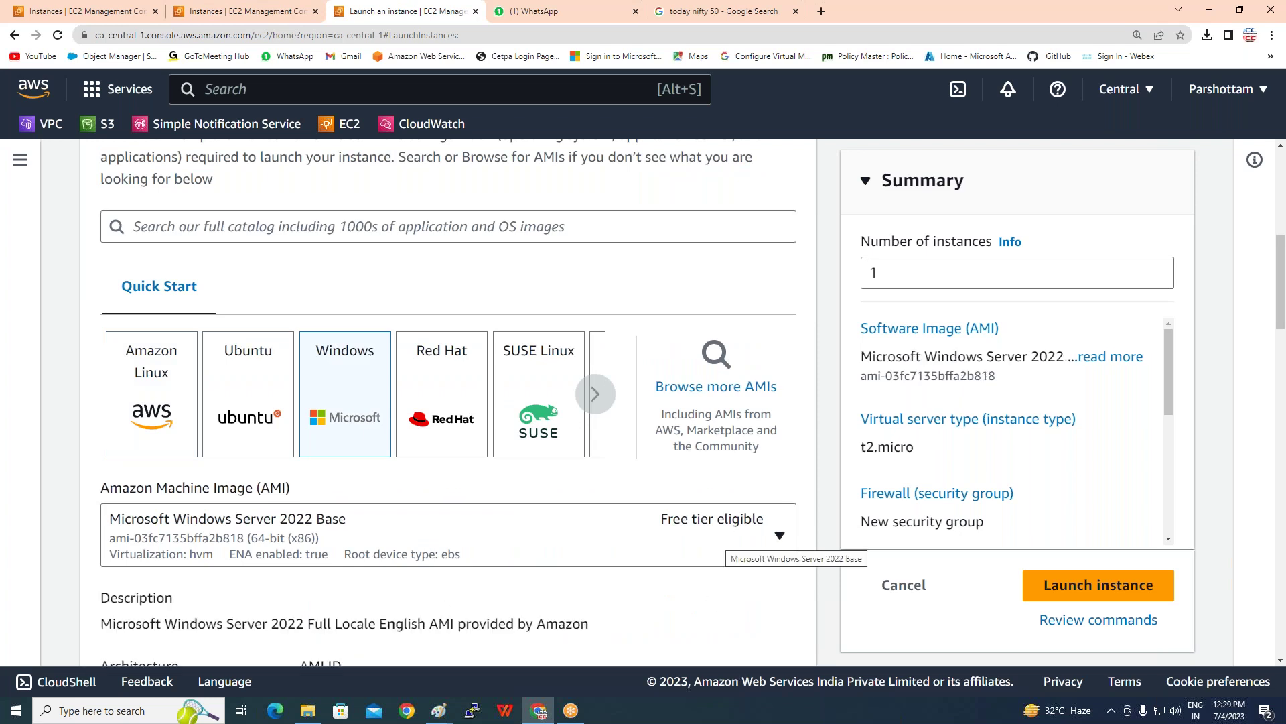
pyautogui.click(469, 535)
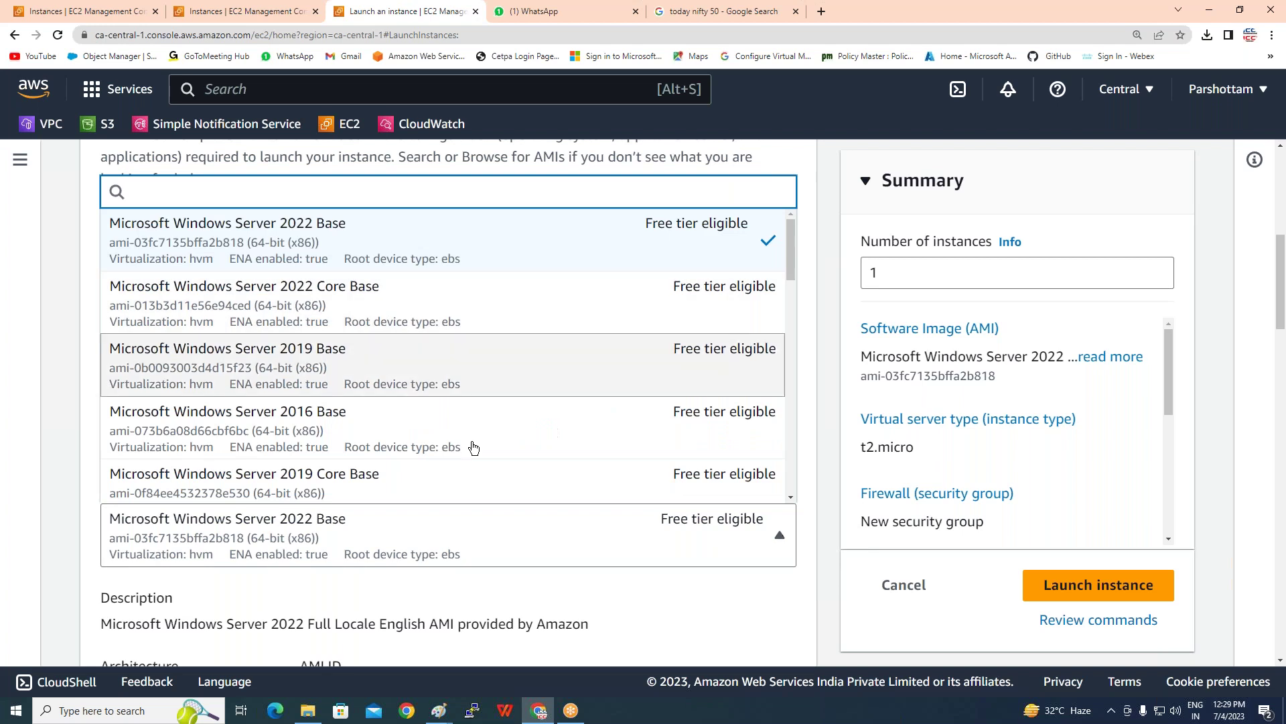
pyautogui.click(470, 423)
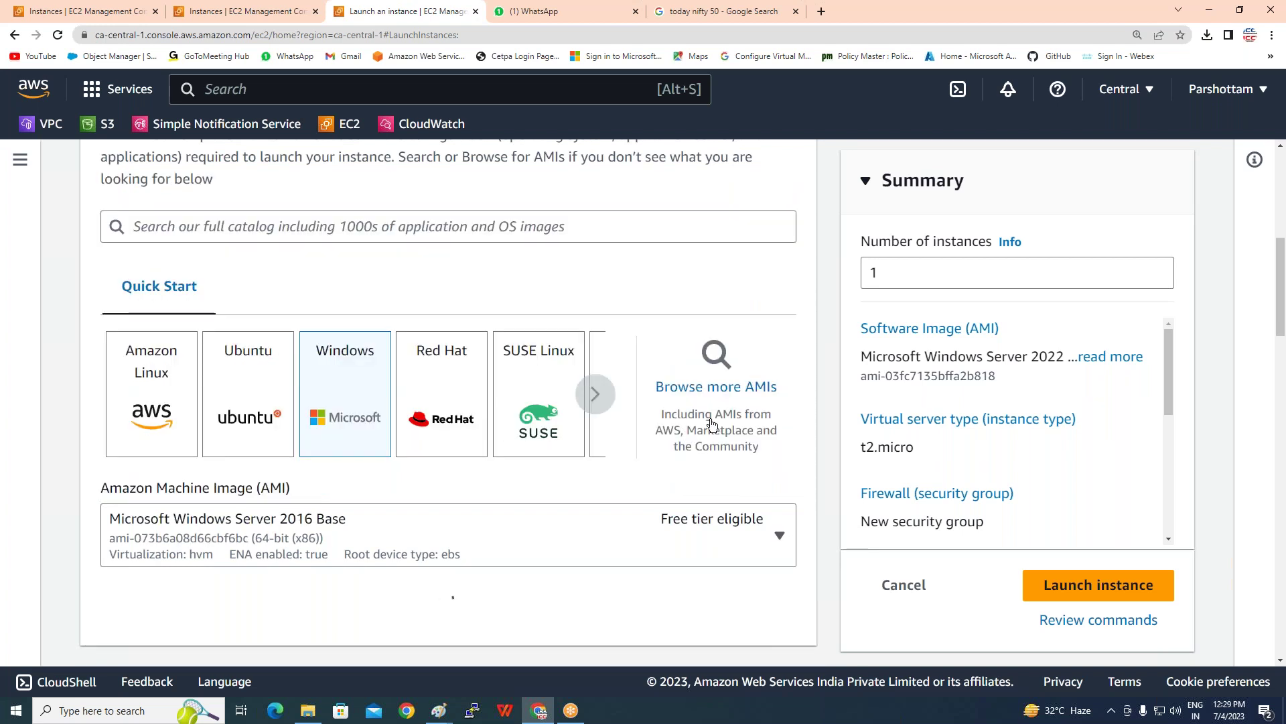
pyautogui.scroll(-1, 702, 419)
pyautogui.scroll(-8, 686, 436)
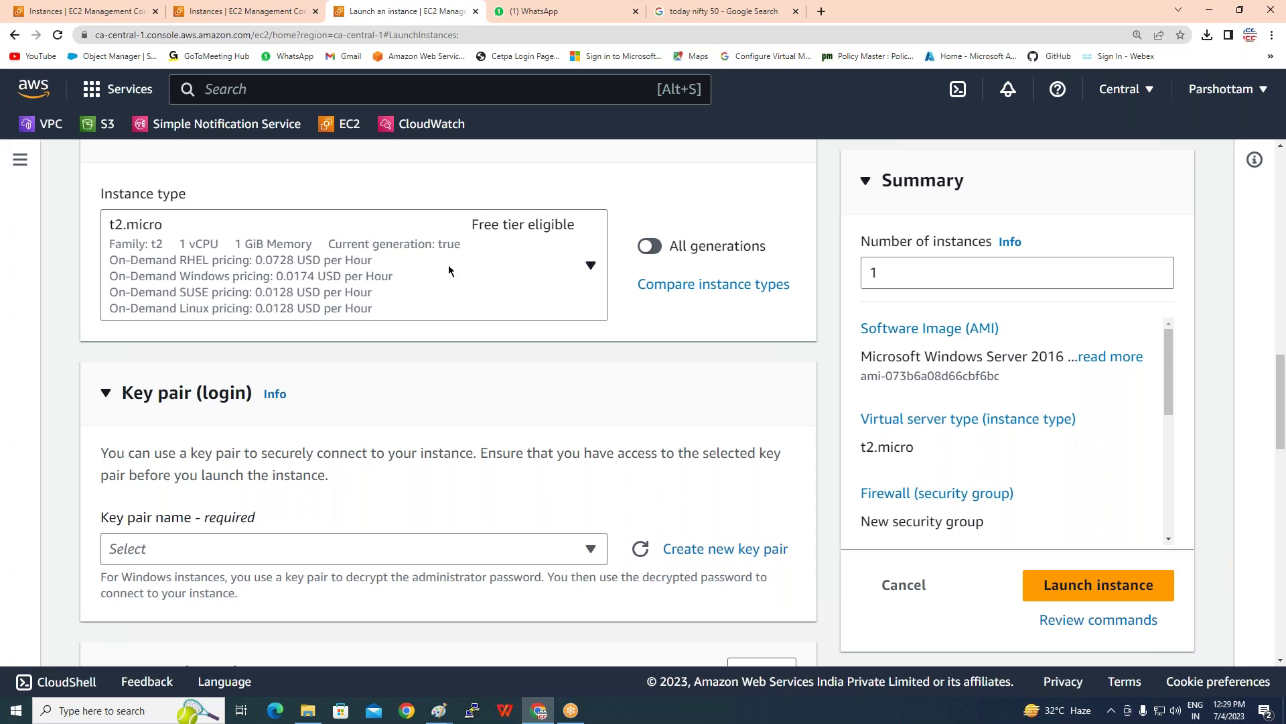
pyautogui.click(297, 557)
# Create an RSA key pair named vpc4key in .pem format and download it
pyautogui.scroll(-2, 279, 523)
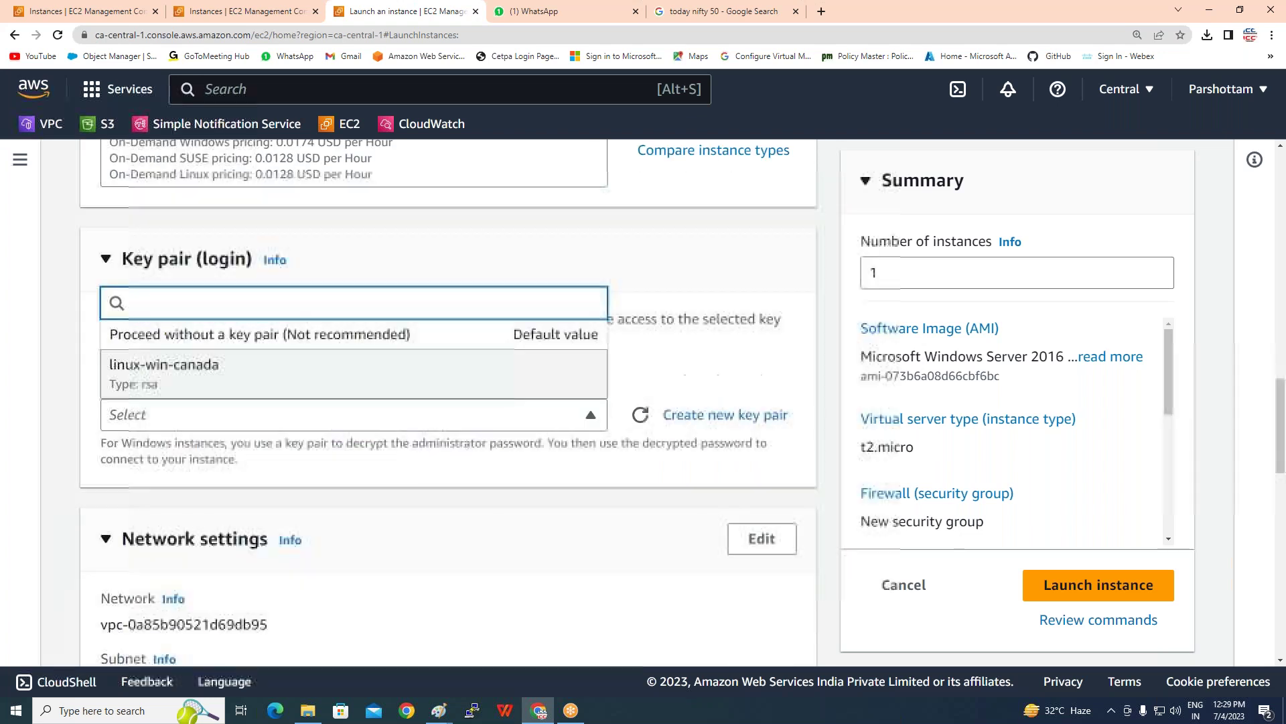
pyautogui.click(475, 225)
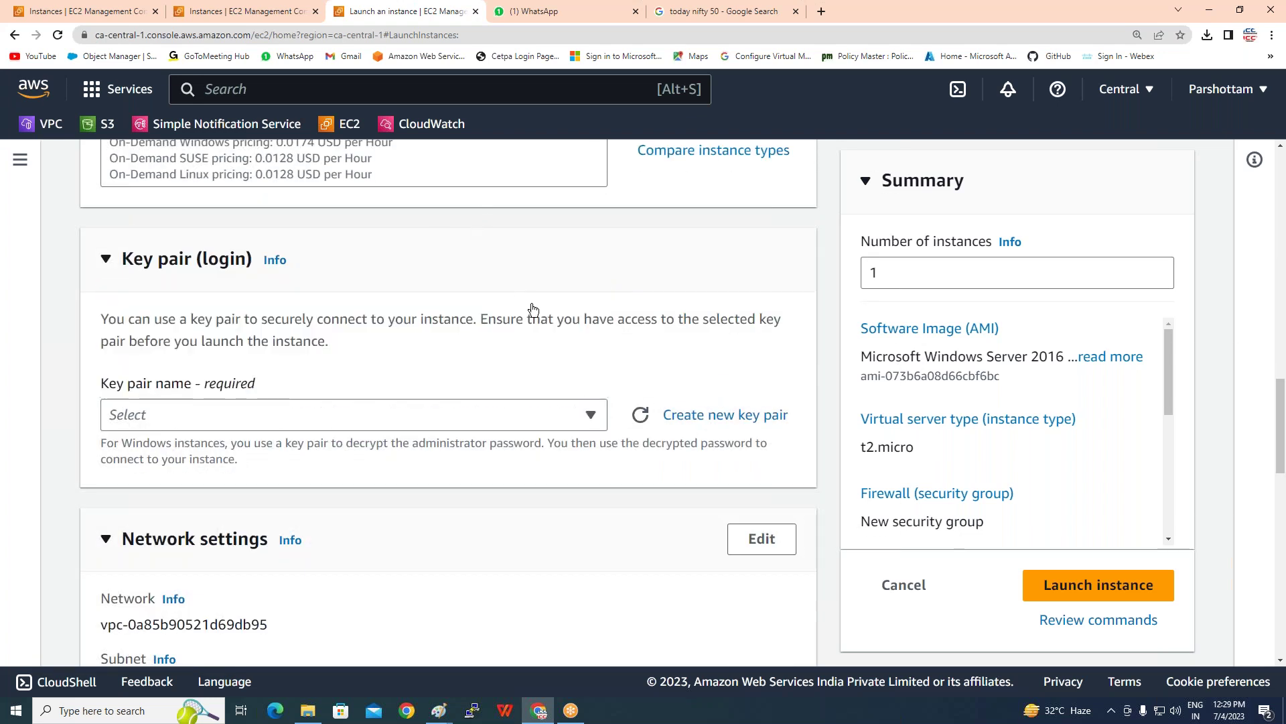
pyautogui.scroll(1, 476, 225)
pyautogui.click(731, 485)
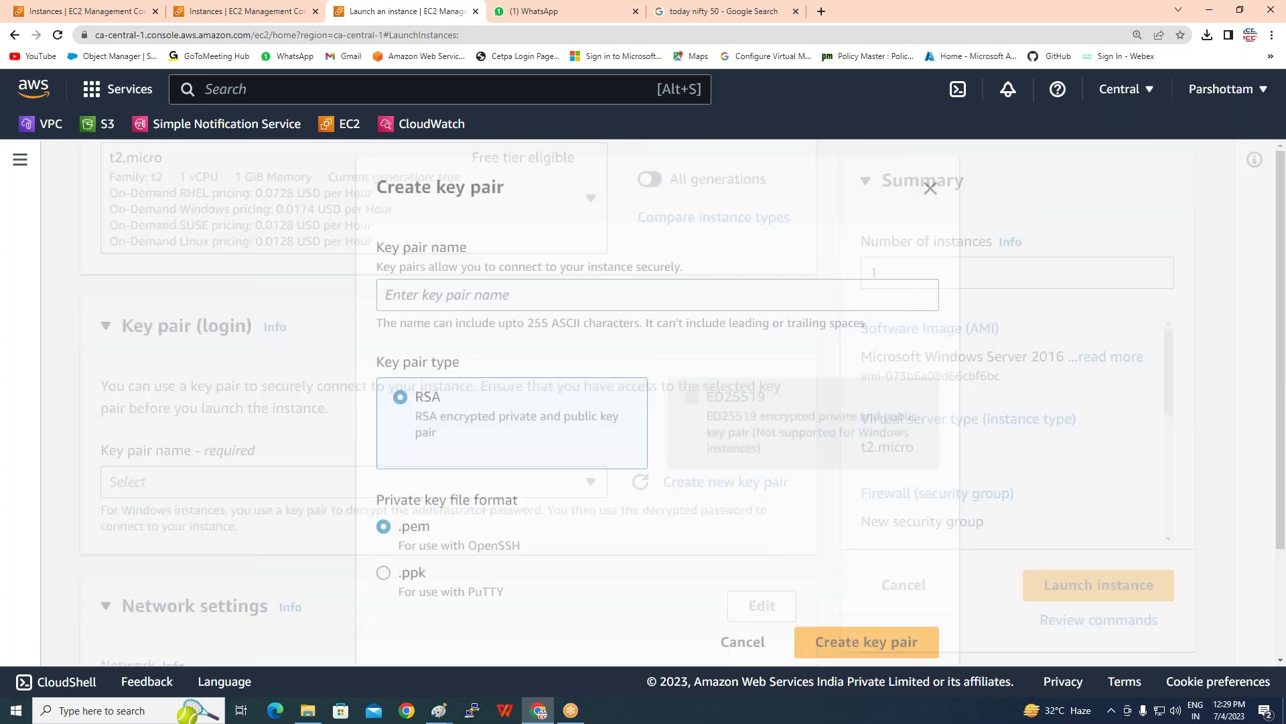
pyautogui.scroll(-2, 746, 414)
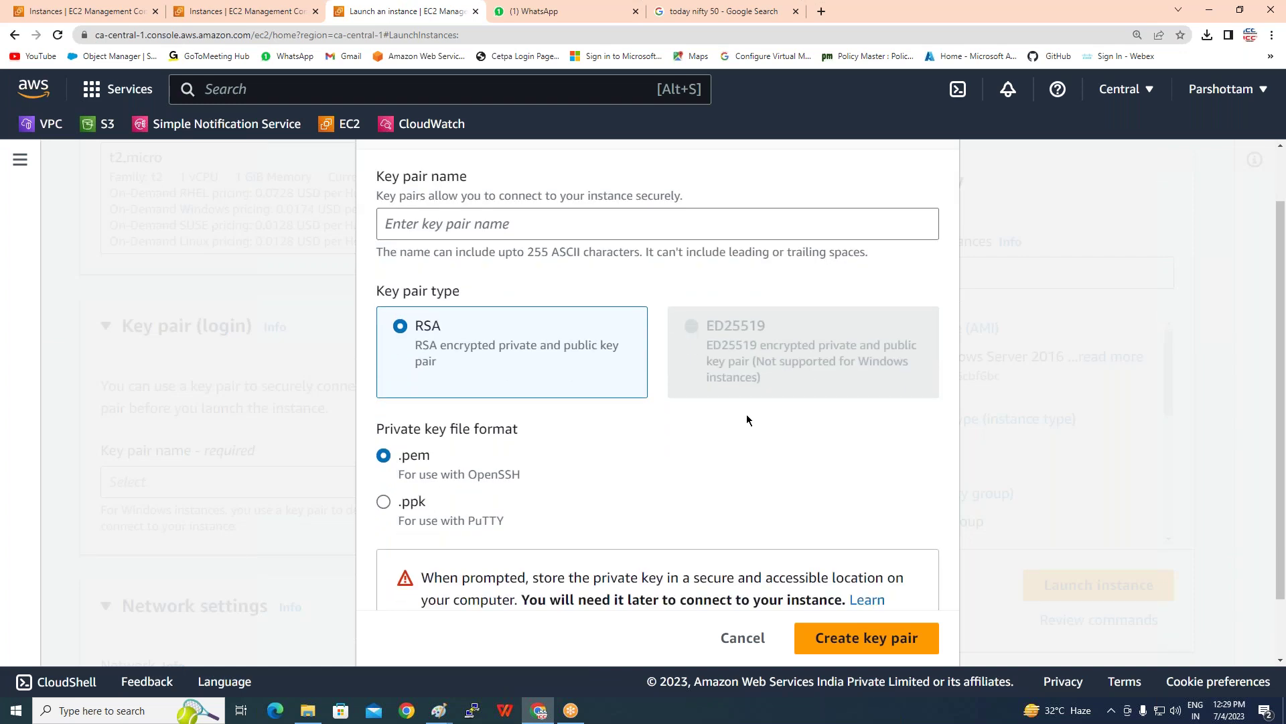
pyautogui.scroll(-2, 747, 417)
pyautogui.scroll(3, 406, 336)
pyautogui.click(407, 296)
pyautogui.write('vpc4key')
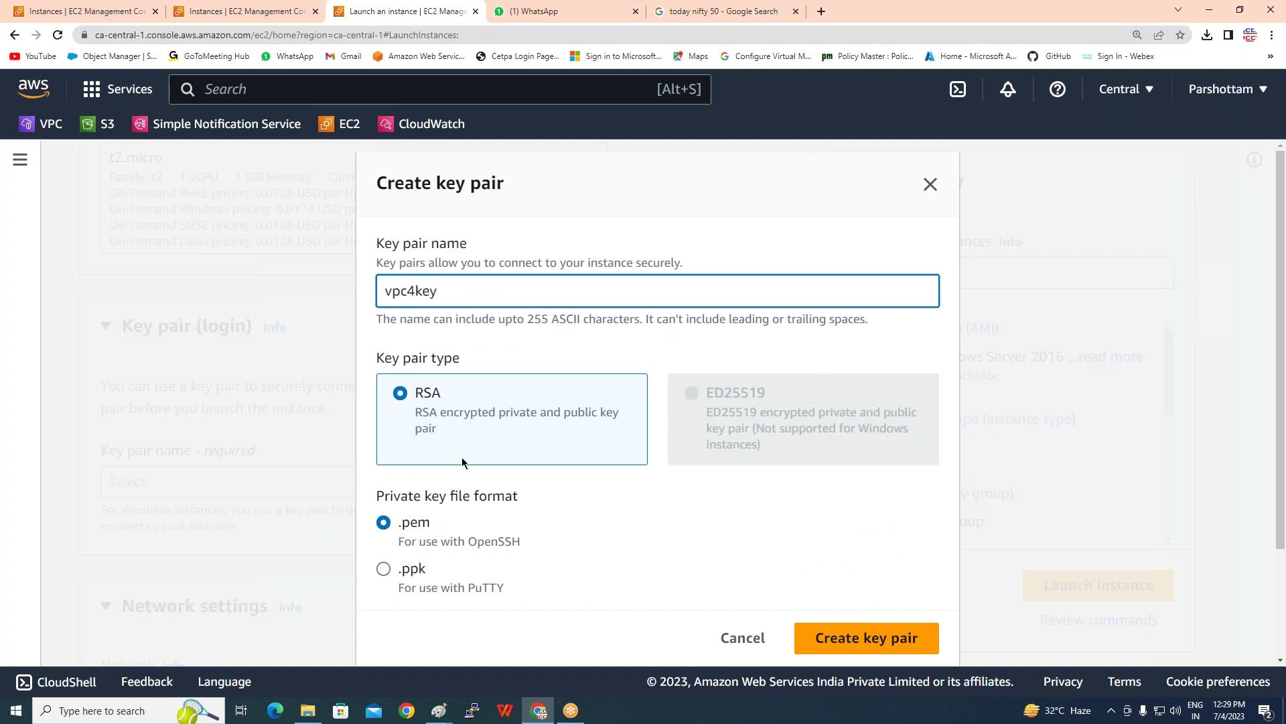
pyautogui.scroll(-2, 462, 462)
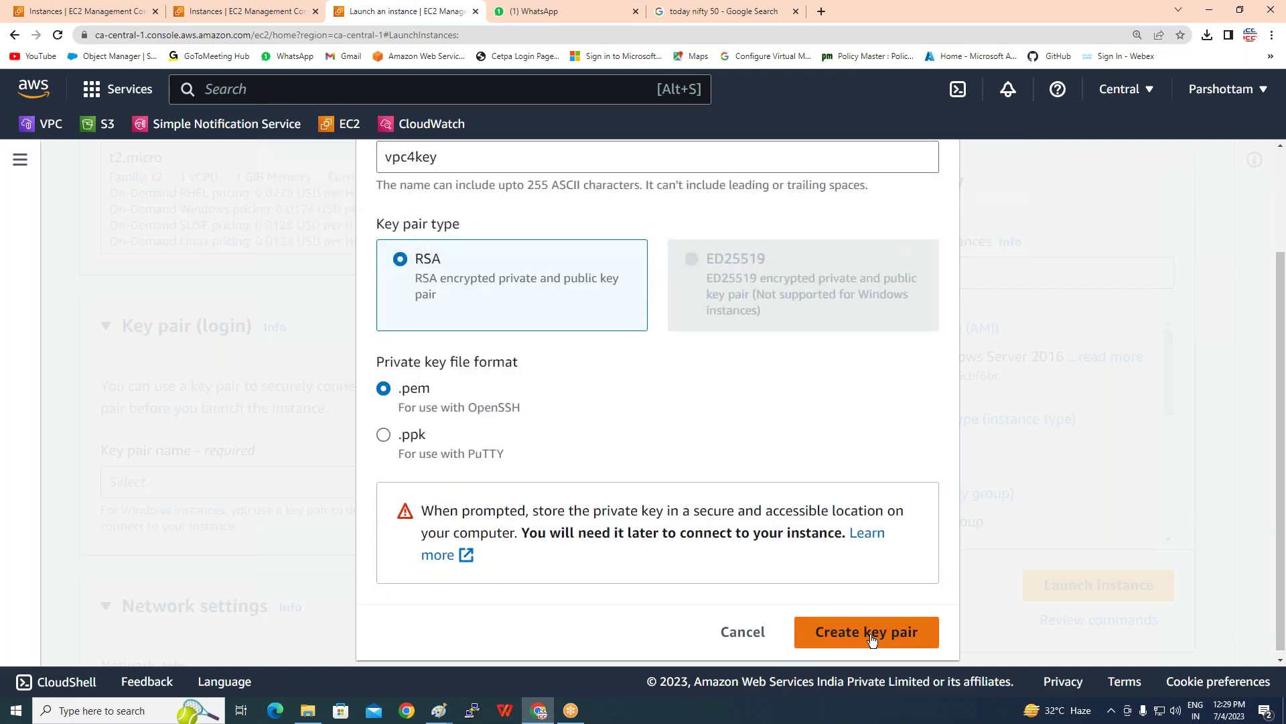
pyautogui.click(870, 633)
pyautogui.scroll(-5, 360, 530)
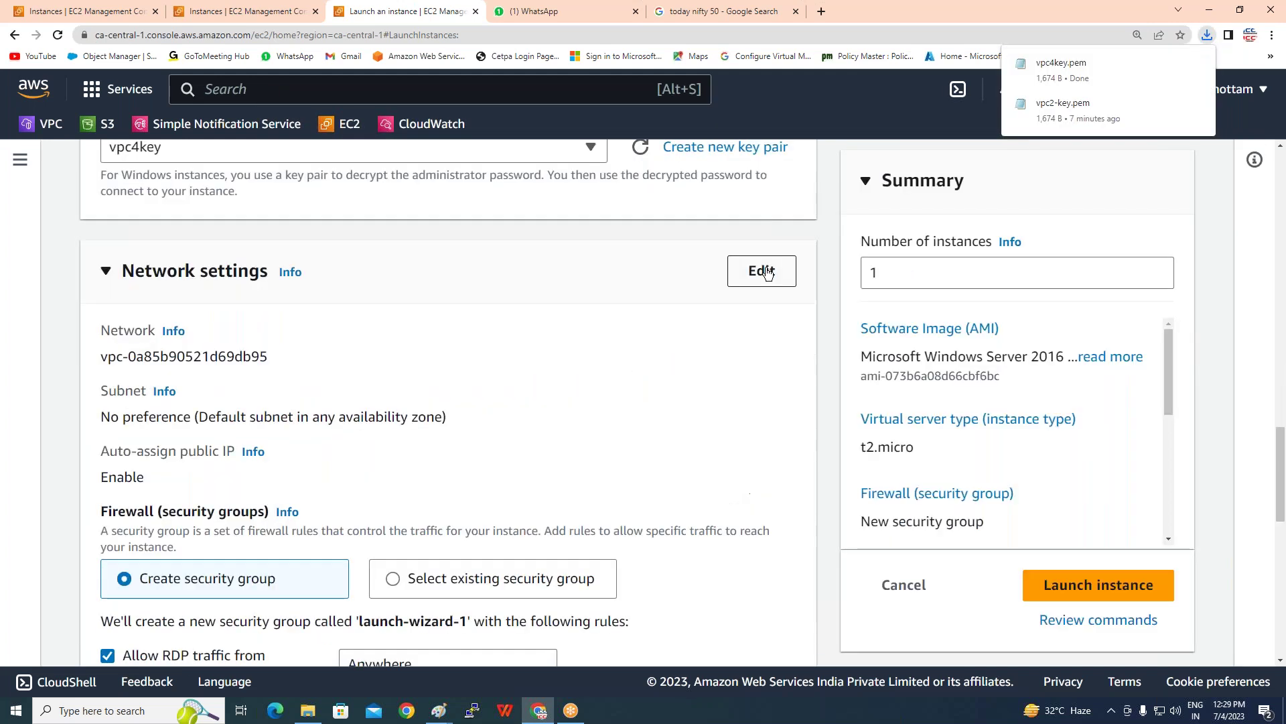
# Place the instance in vpc4 with automatic public IP assignment enabled
pyautogui.click(768, 272)
pyautogui.click(315, 380)
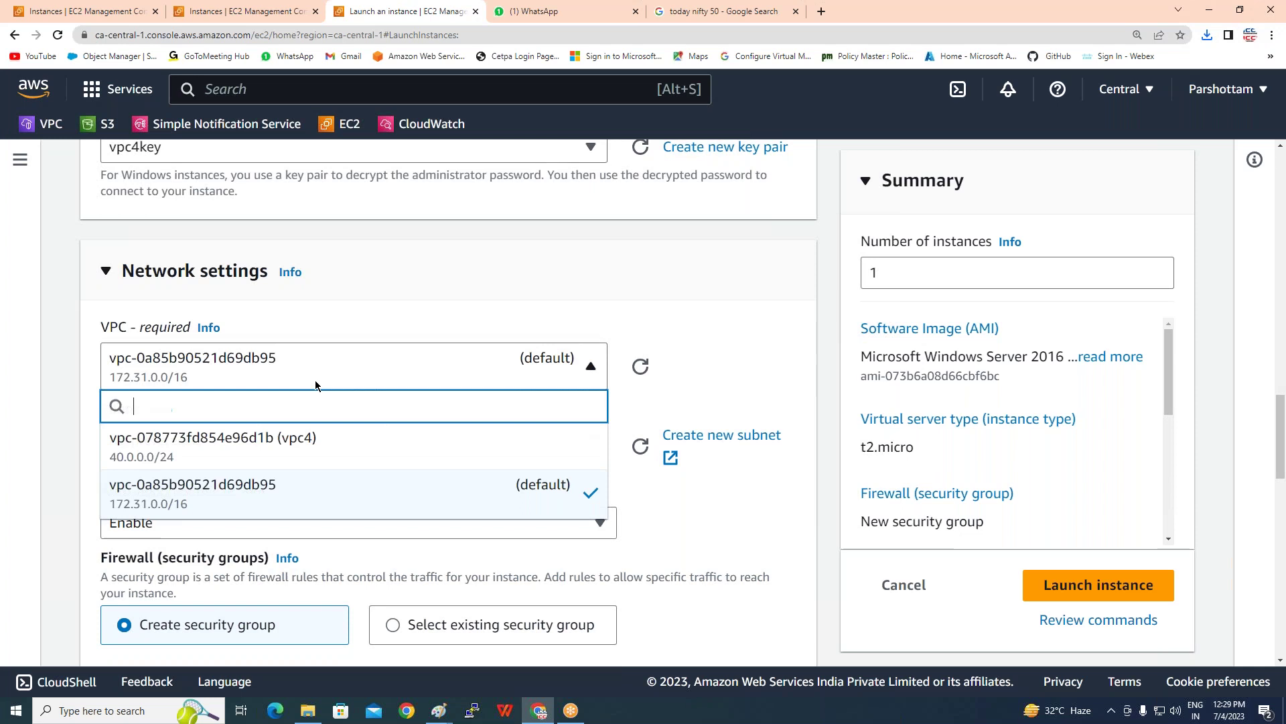
pyautogui.click(324, 462)
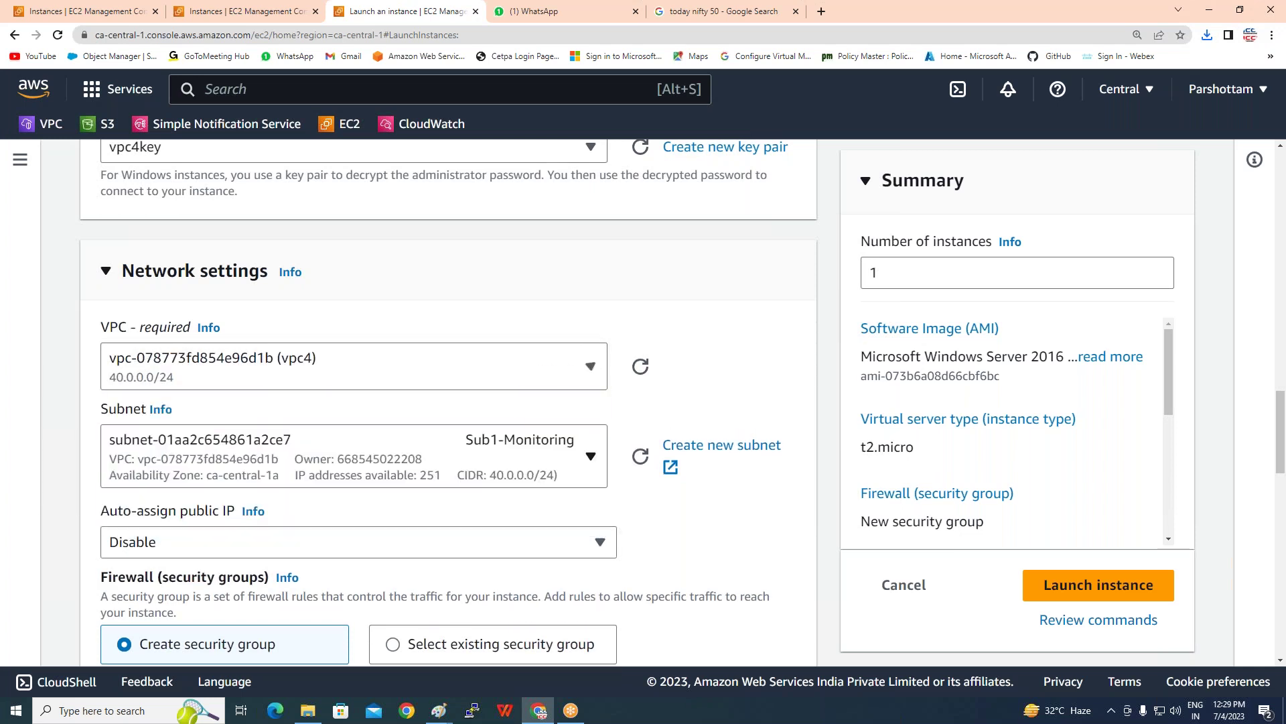
pyautogui.click(310, 547)
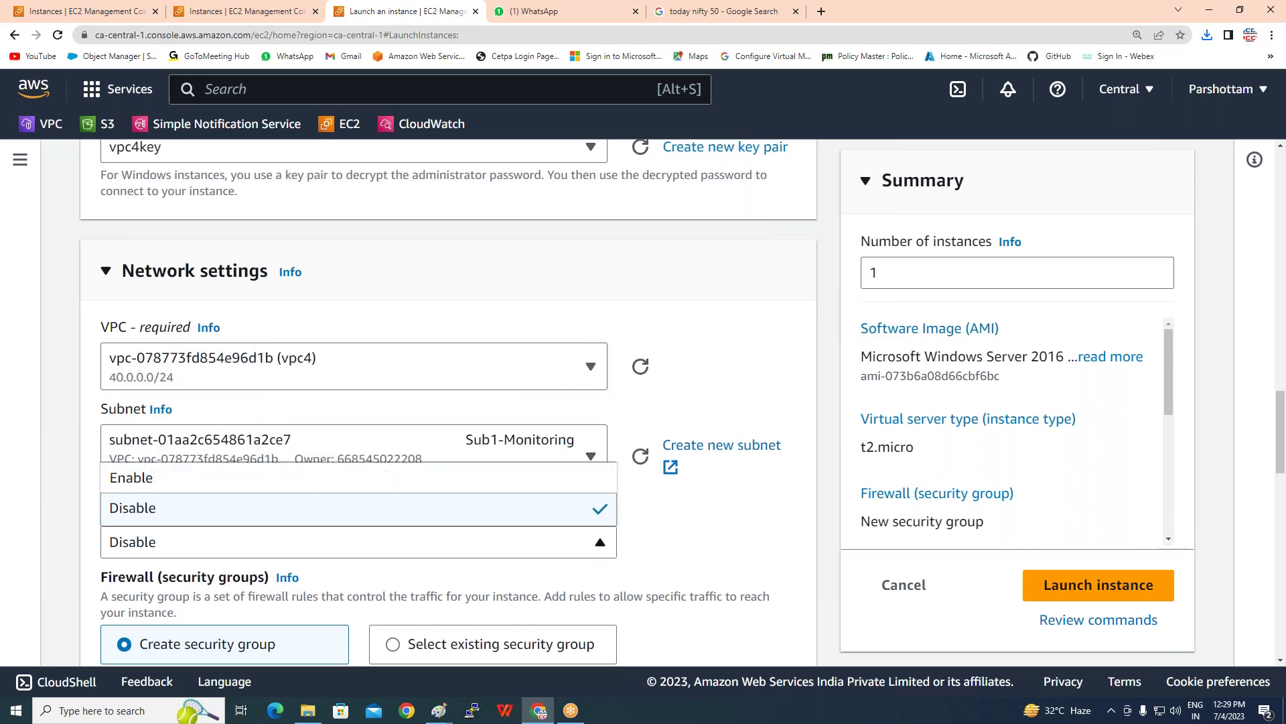
pyautogui.click(154, 491)
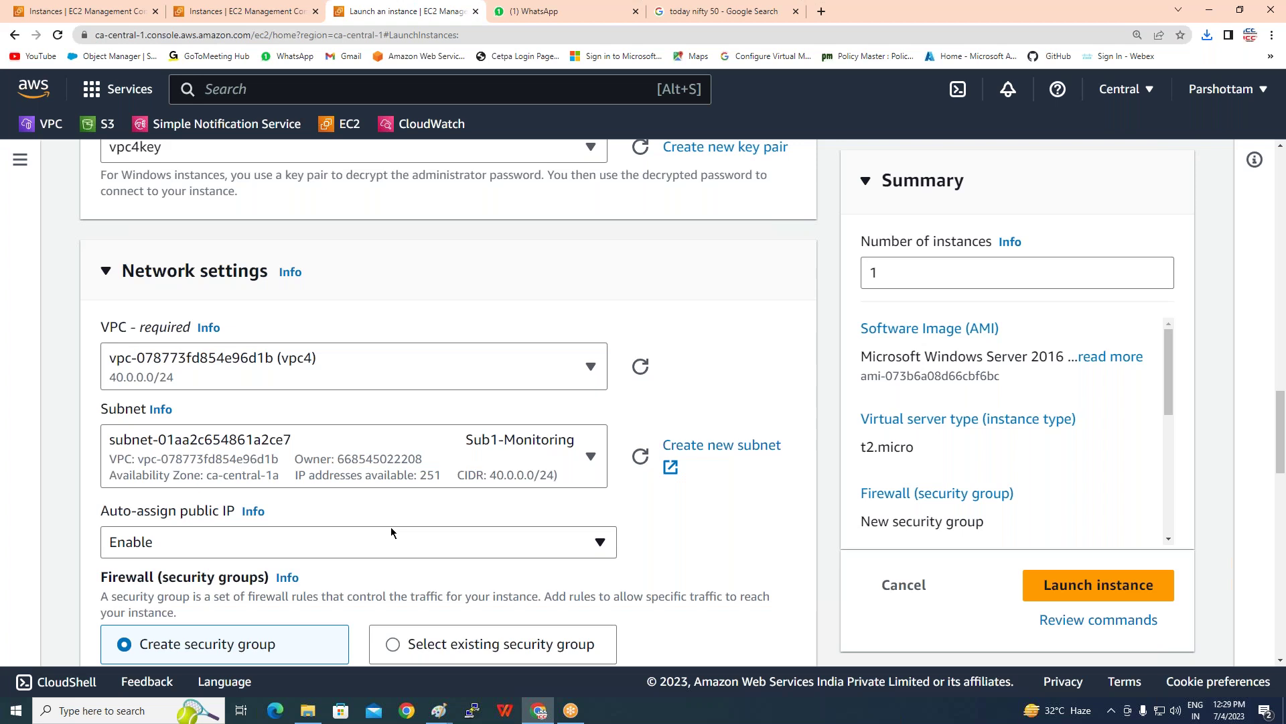
pyautogui.scroll(-2, 391, 526)
# Name the new security group vpc4-sg and change its inbound rule to All traffic
pyautogui.tripleClick(238, 594)
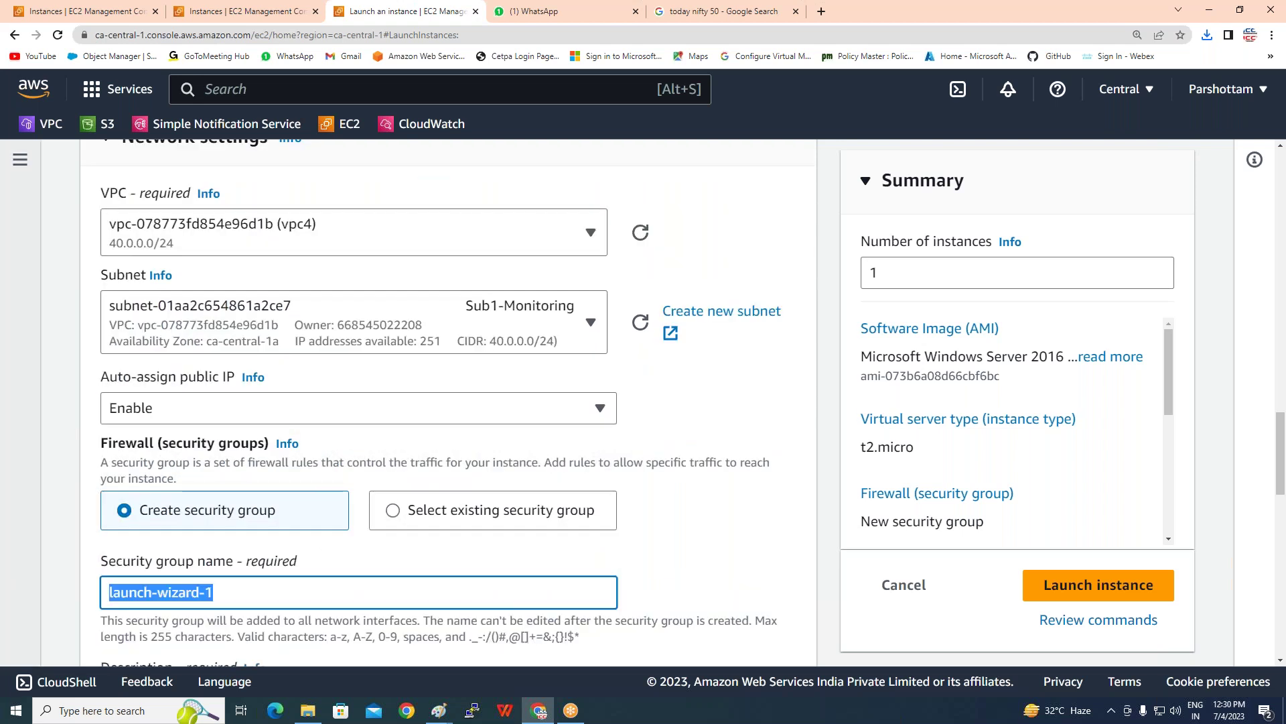
pyautogui.write('vpc4-sg')
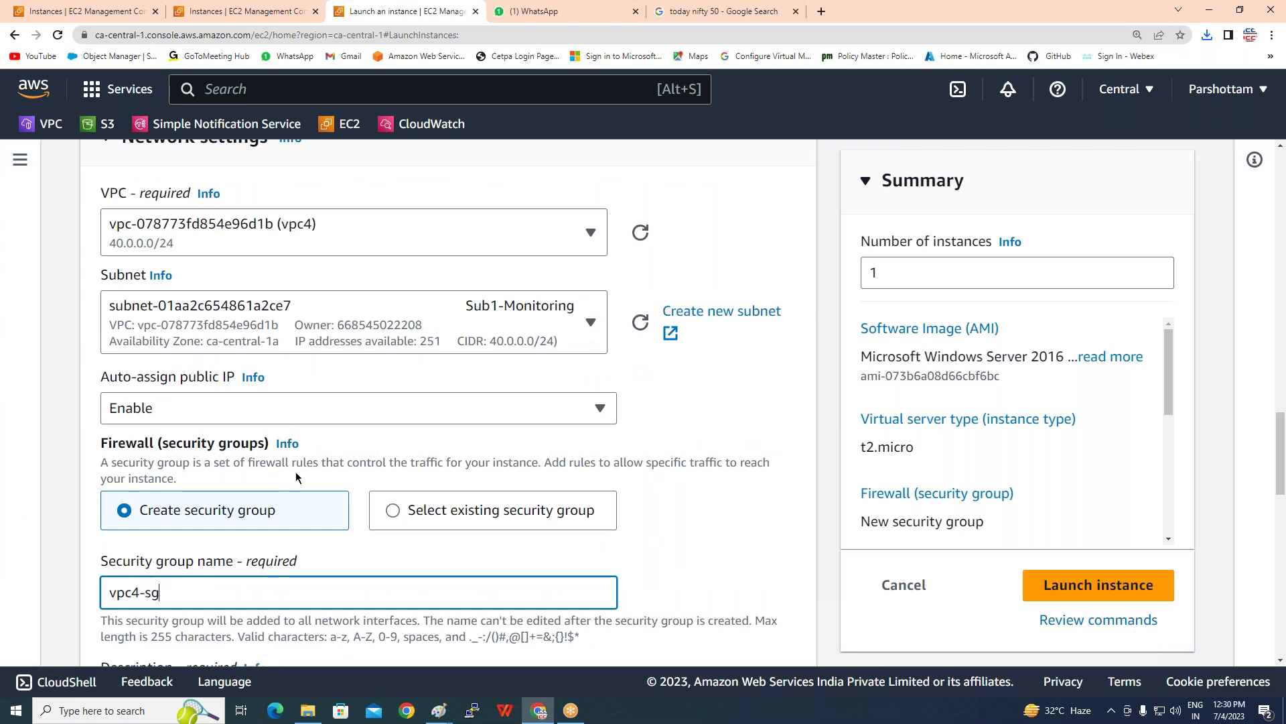
pyautogui.scroll(-5, 297, 477)
pyautogui.scroll(-2, 244, 383)
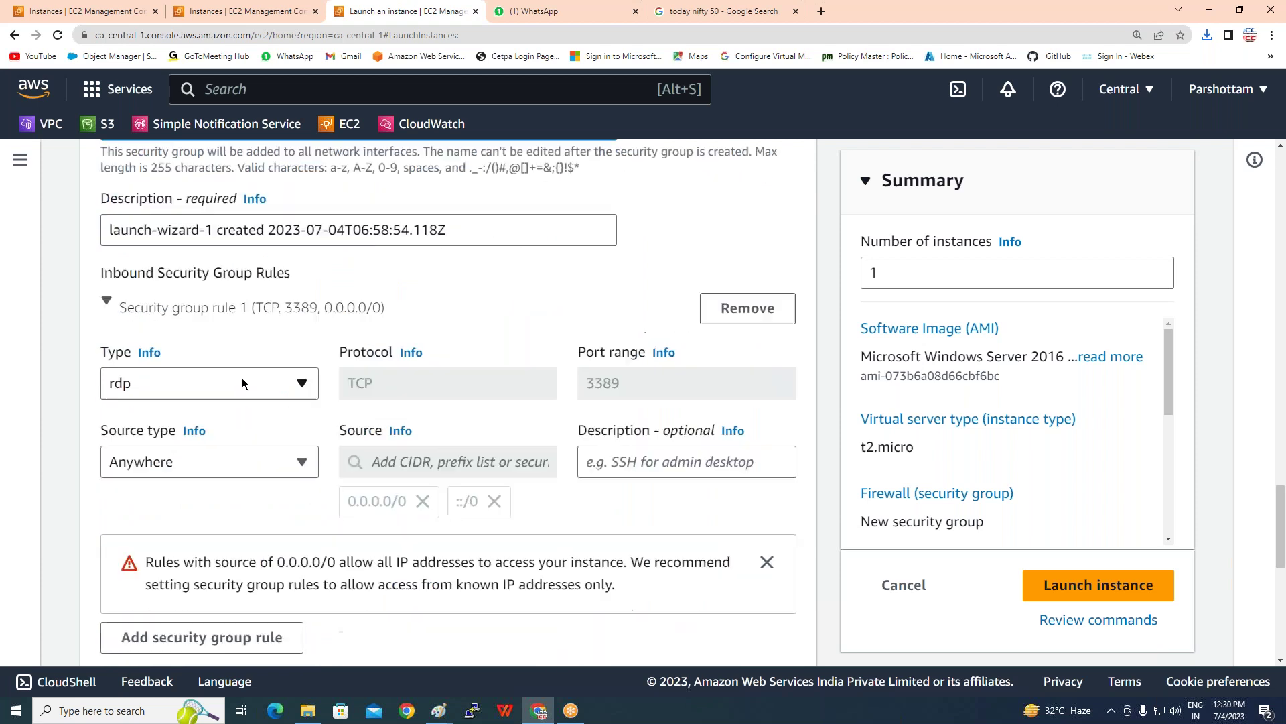
pyautogui.click(242, 383)
pyautogui.scroll(-3, 154, 557)
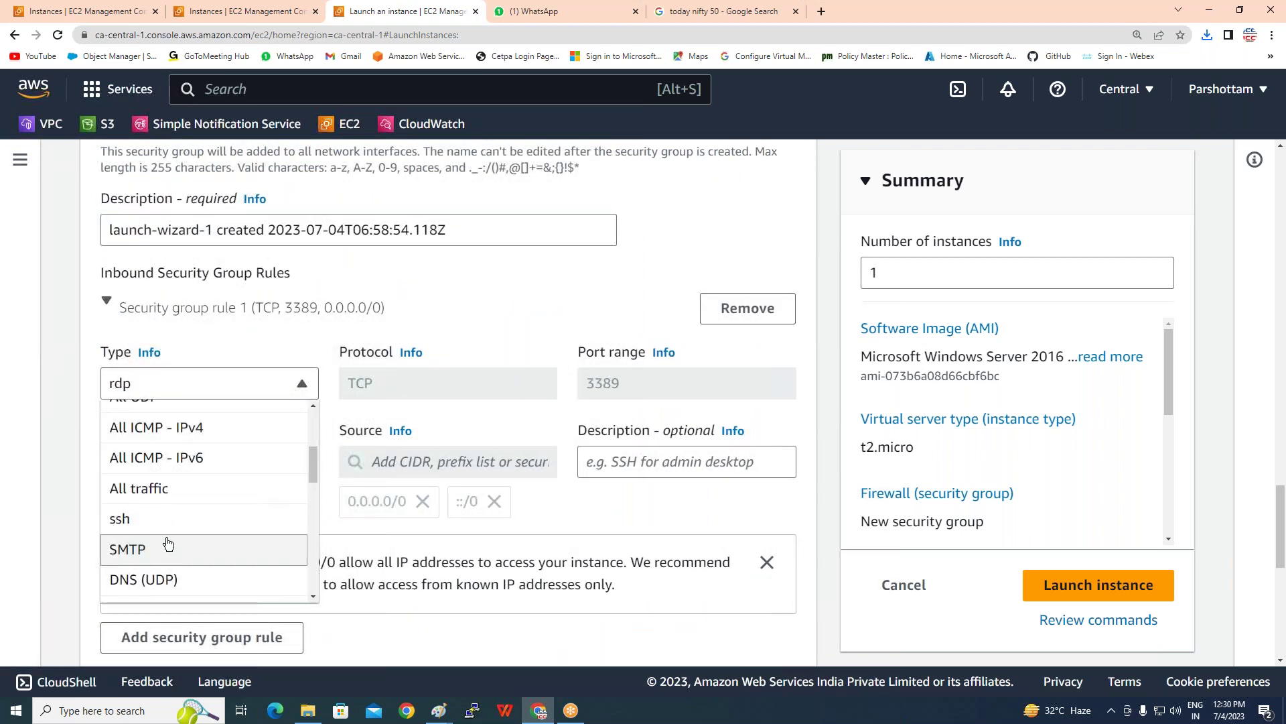
pyautogui.click(167, 492)
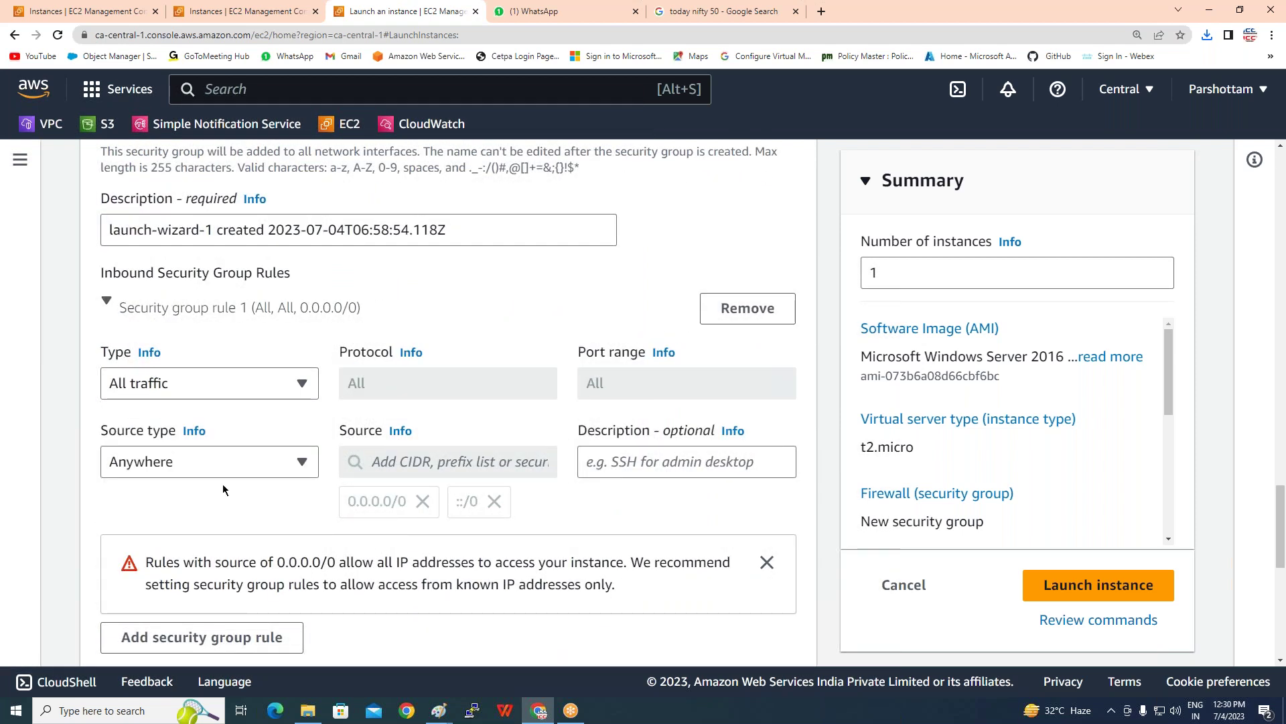
# Launch the Windows instance, then bring up the vpc-p2 diagram in Paint
pyautogui.scroll(-6, 243, 494)
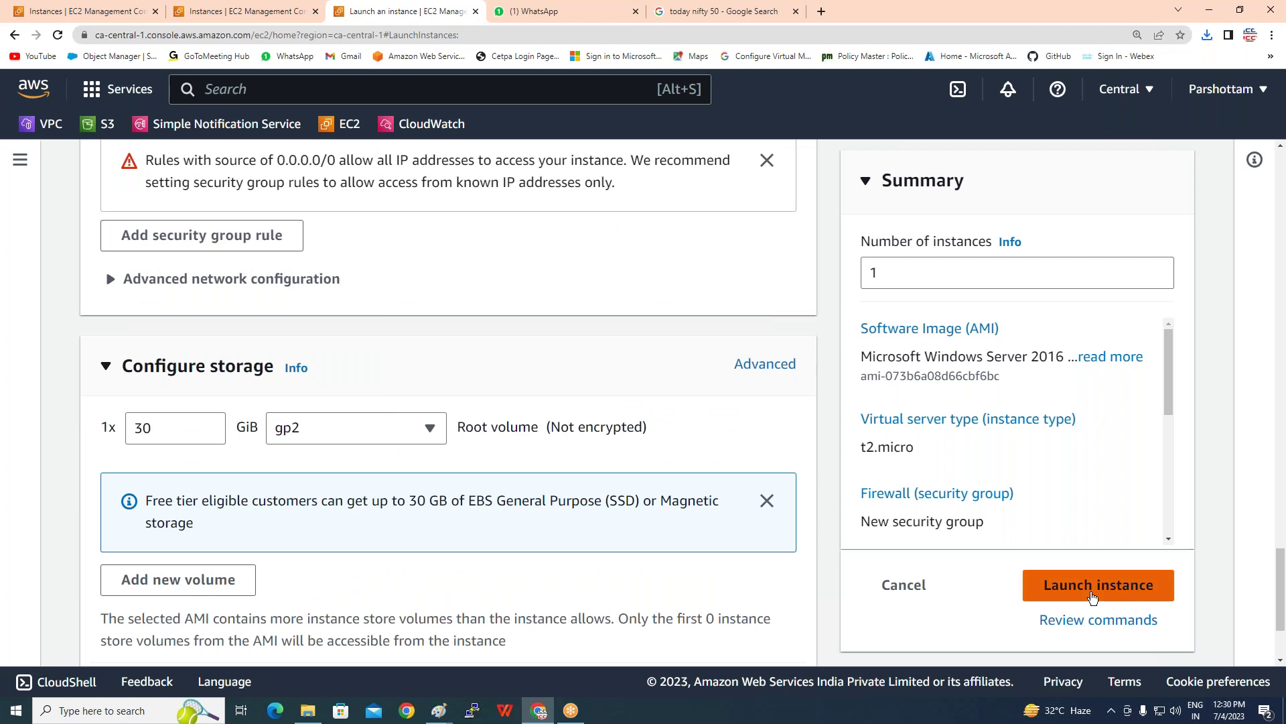
pyautogui.click(1092, 597)
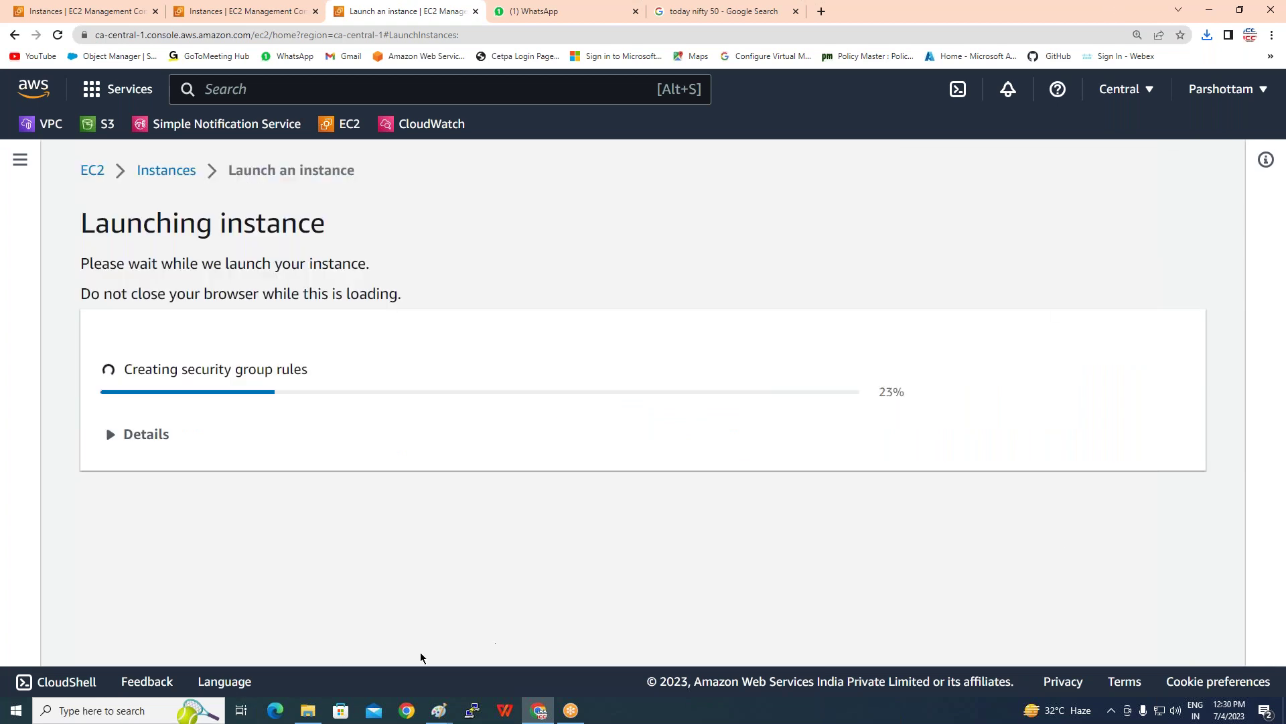
pyautogui.moveTo(446, 714)
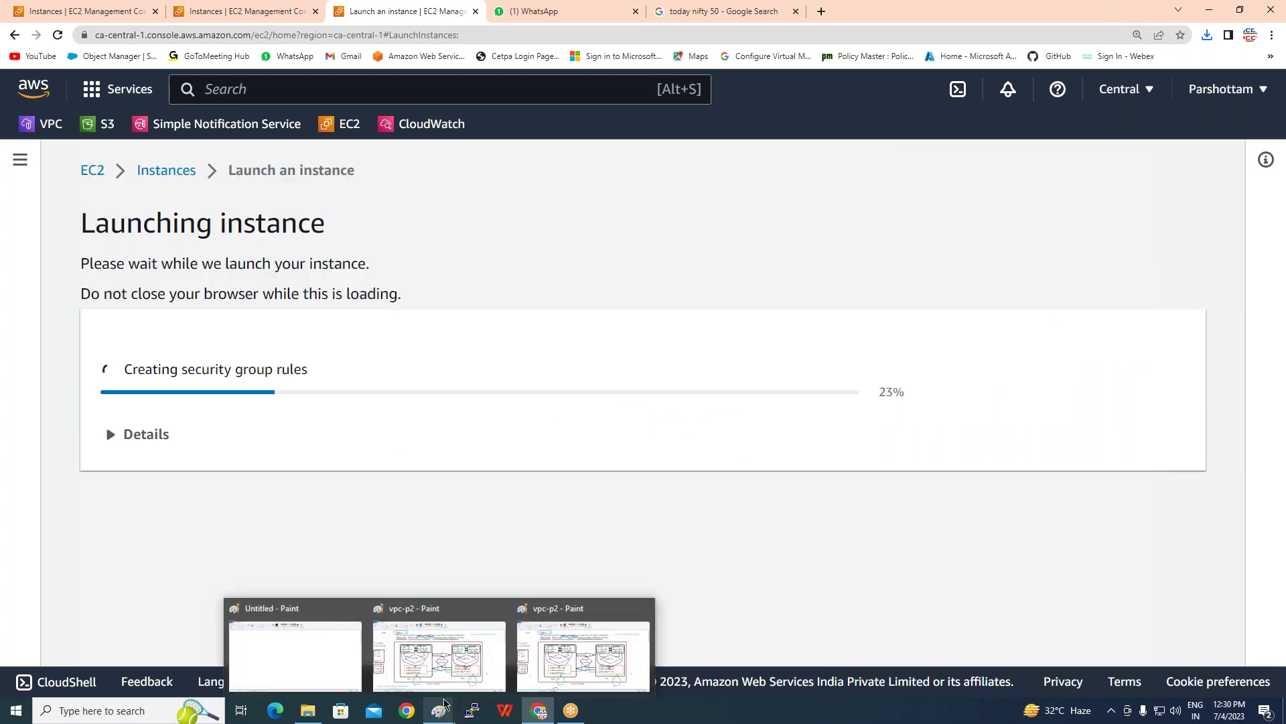
pyautogui.click(444, 660)
# Switch to the other vpc-p2 Paint window and scroll to the vpc3 and vpc4 boxes
pyautogui.scroll(-2, 486, 411)
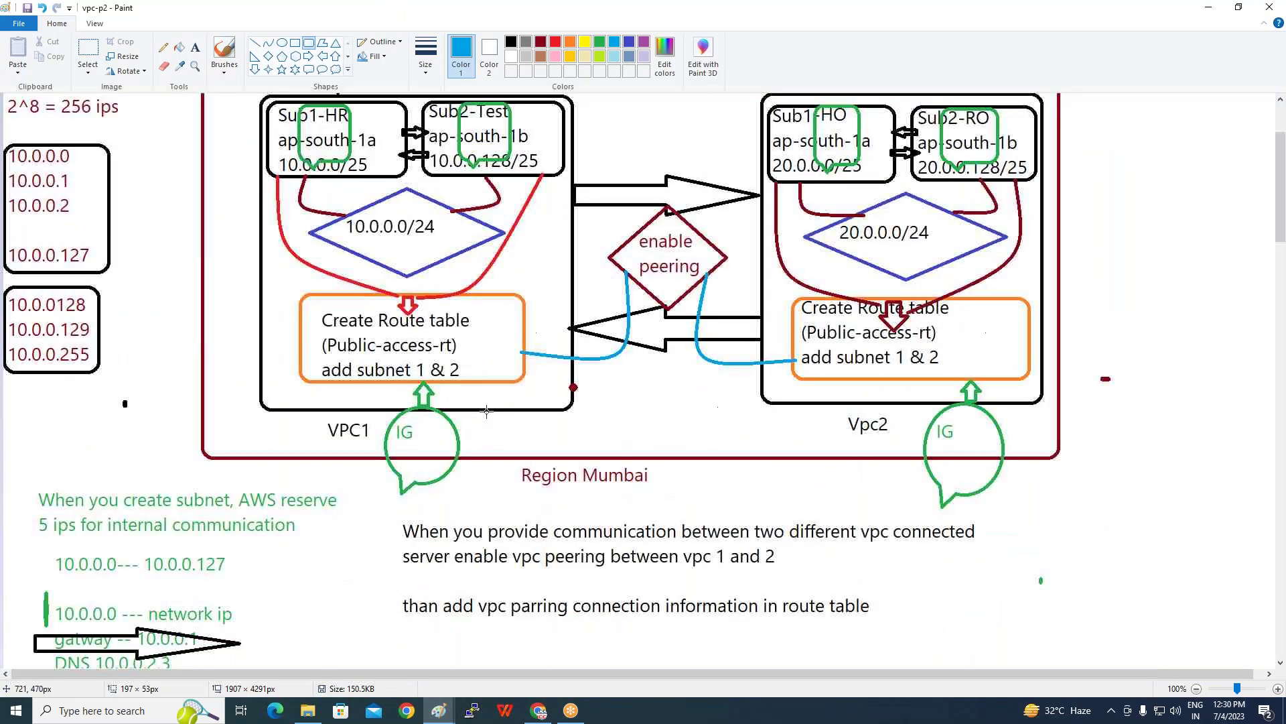
pyautogui.scroll(-4, 487, 411)
pyautogui.scroll(6, 486, 411)
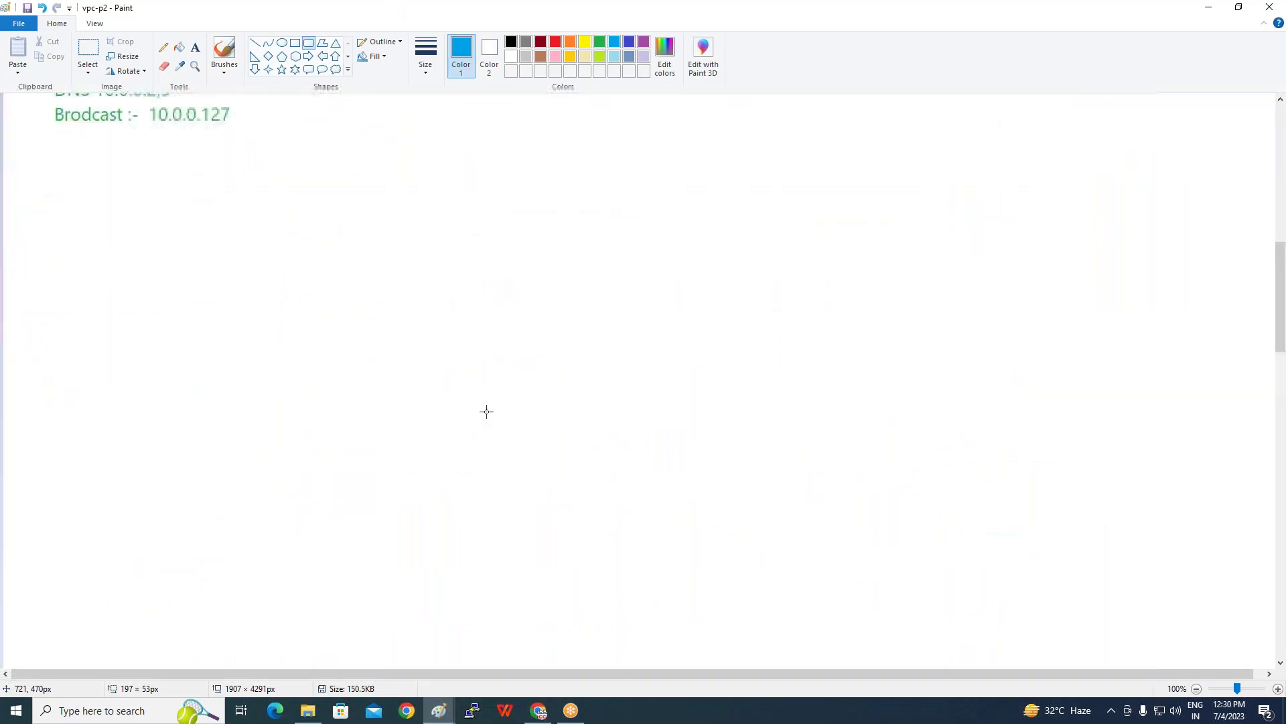
pyautogui.scroll(-6, 486, 412)
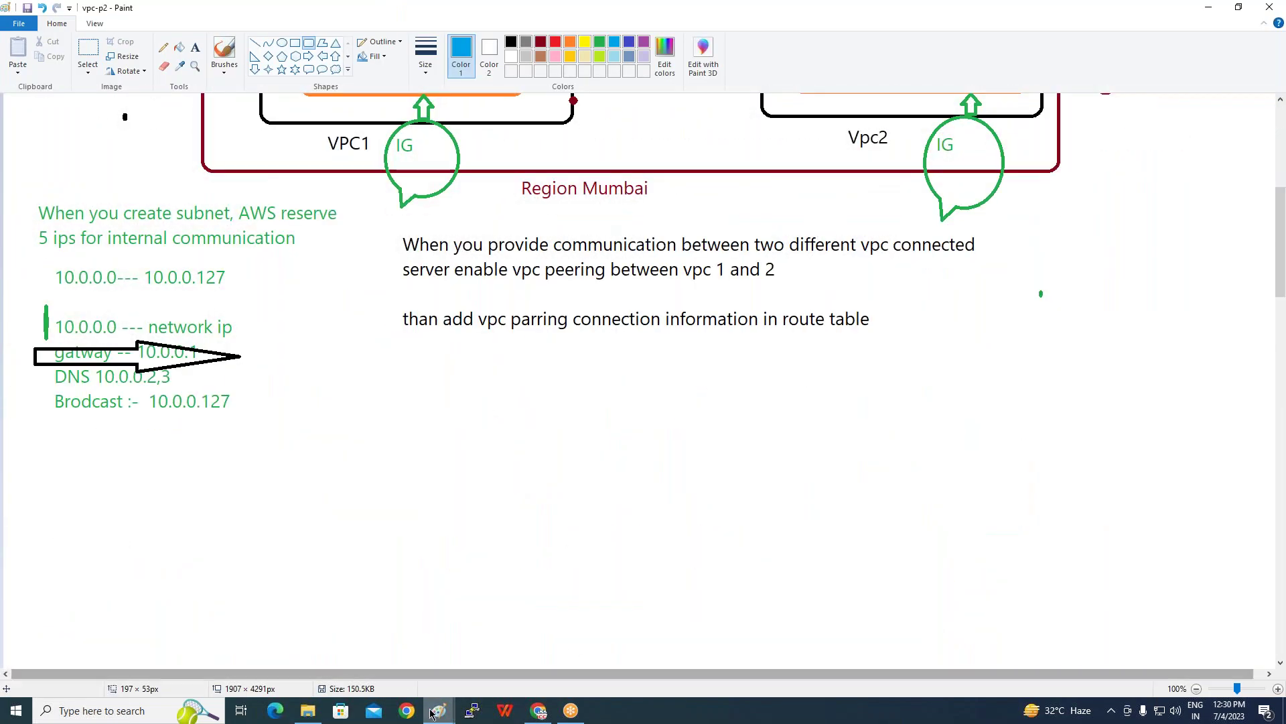
pyautogui.moveTo(433, 713)
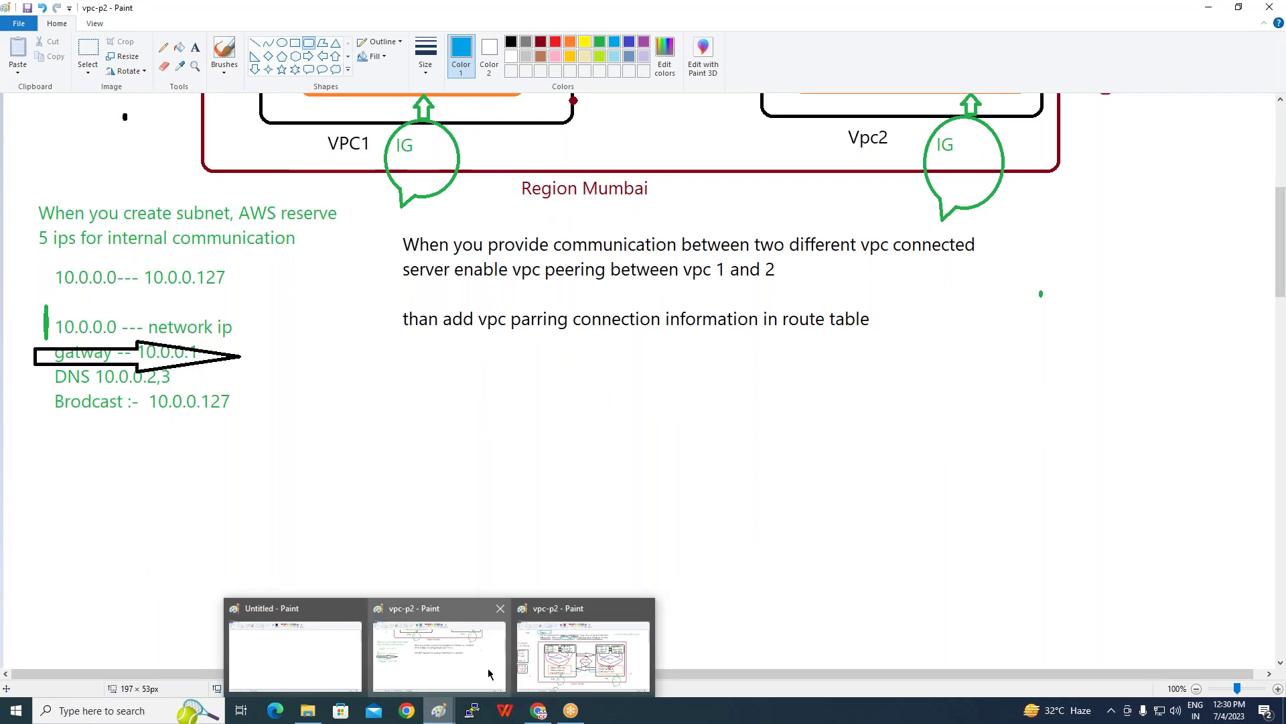
pyautogui.click(583, 653)
pyautogui.scroll(-9, 624, 483)
pyautogui.scroll(6, 623, 482)
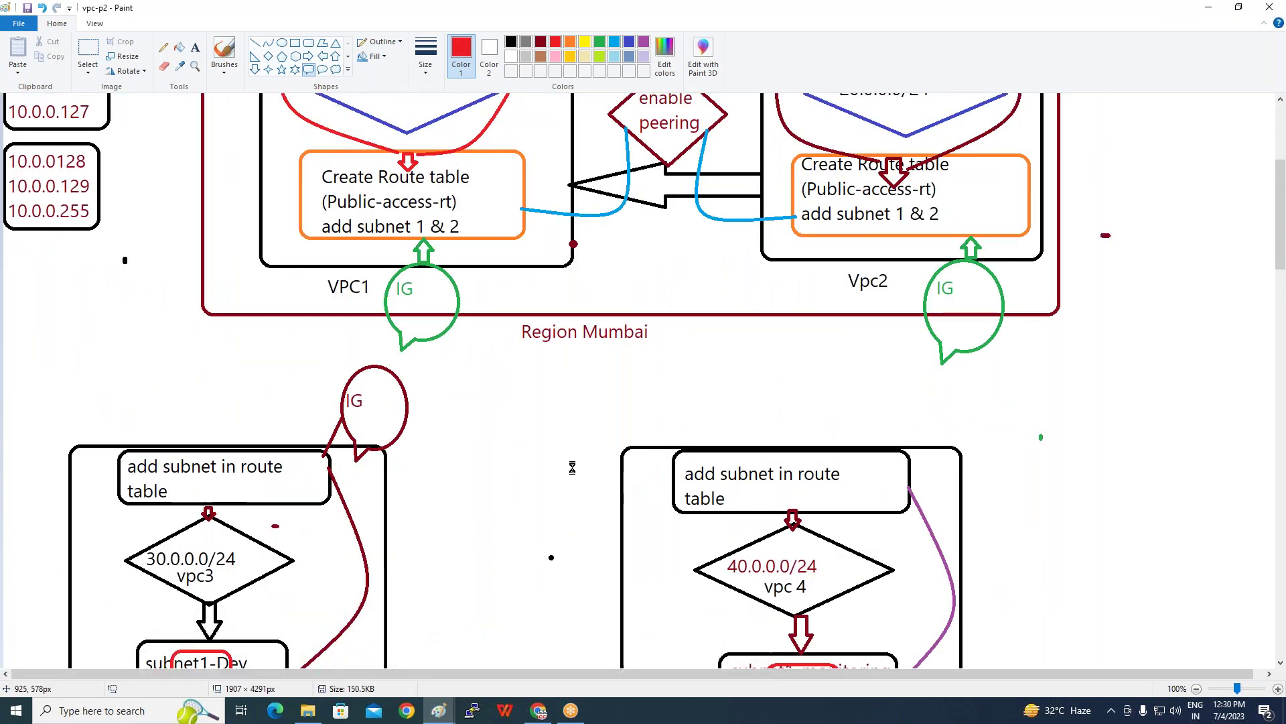
pyautogui.scroll(6, 621, 471)
pyautogui.scroll(-9, 620, 471)
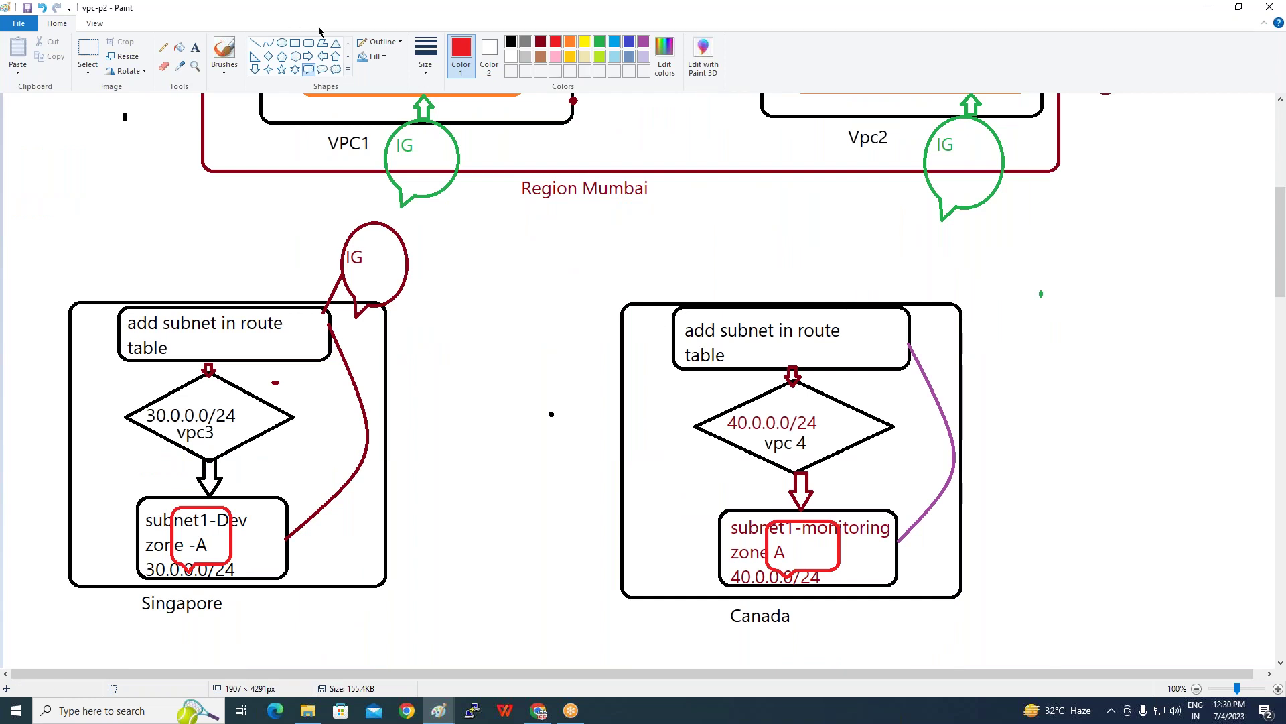
# Draw red up and down arrows linking Region Mumbai to the Singapore and Canada boxes
pyautogui.click(336, 58)
pyautogui.moveTo(275, 299); pyautogui.dragTo(307, 183)
pyautogui.click(158, 215)
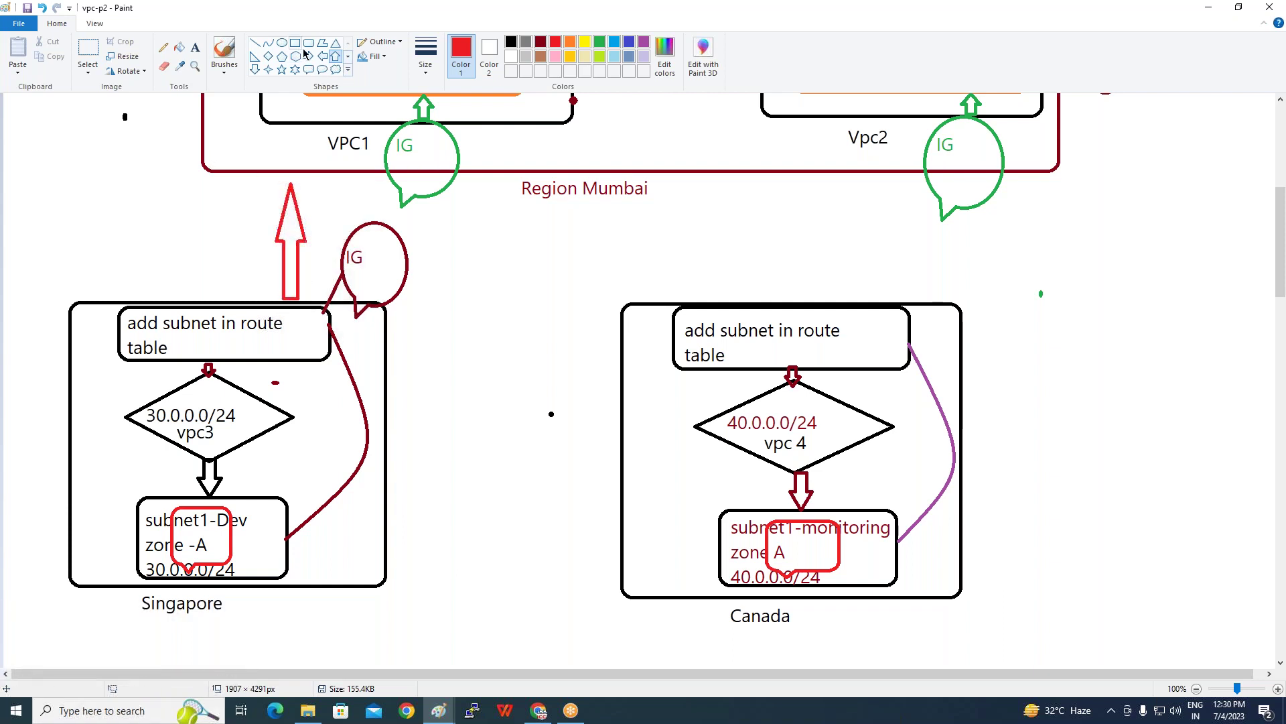
pyautogui.click(255, 70)
pyautogui.moveTo(196, 180); pyautogui.dragTo(233, 300)
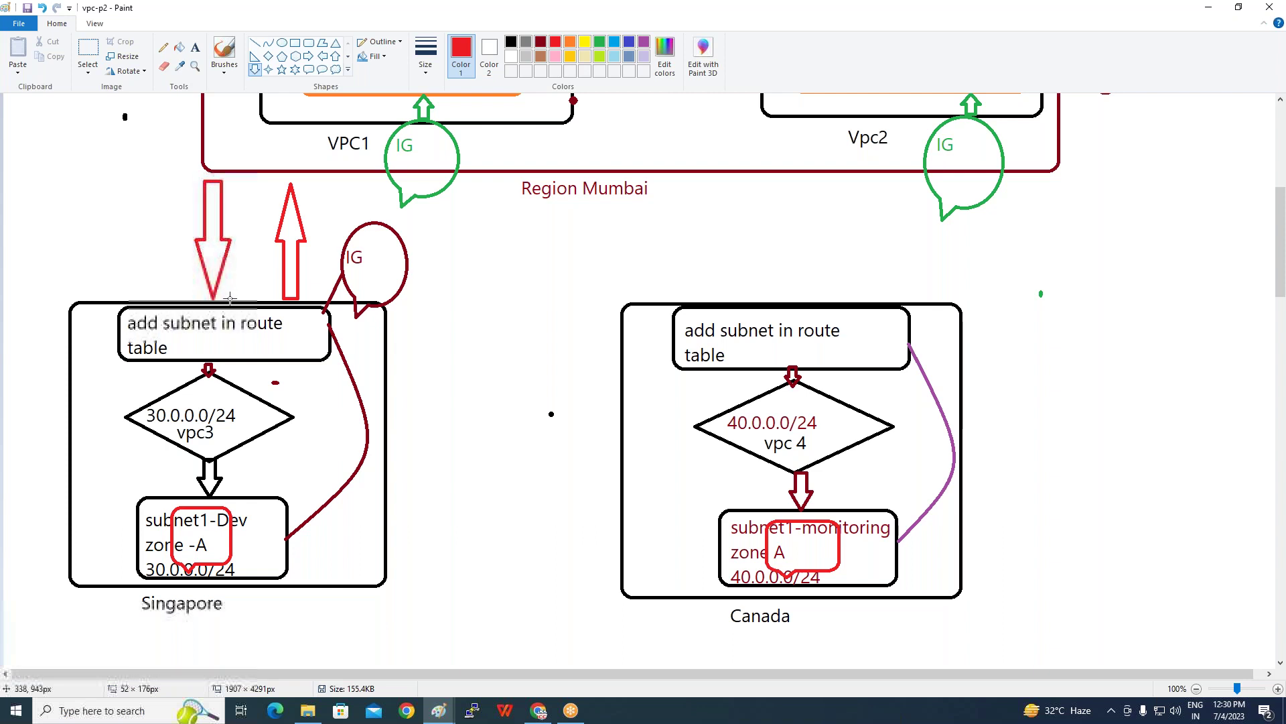
pyautogui.click(544, 413)
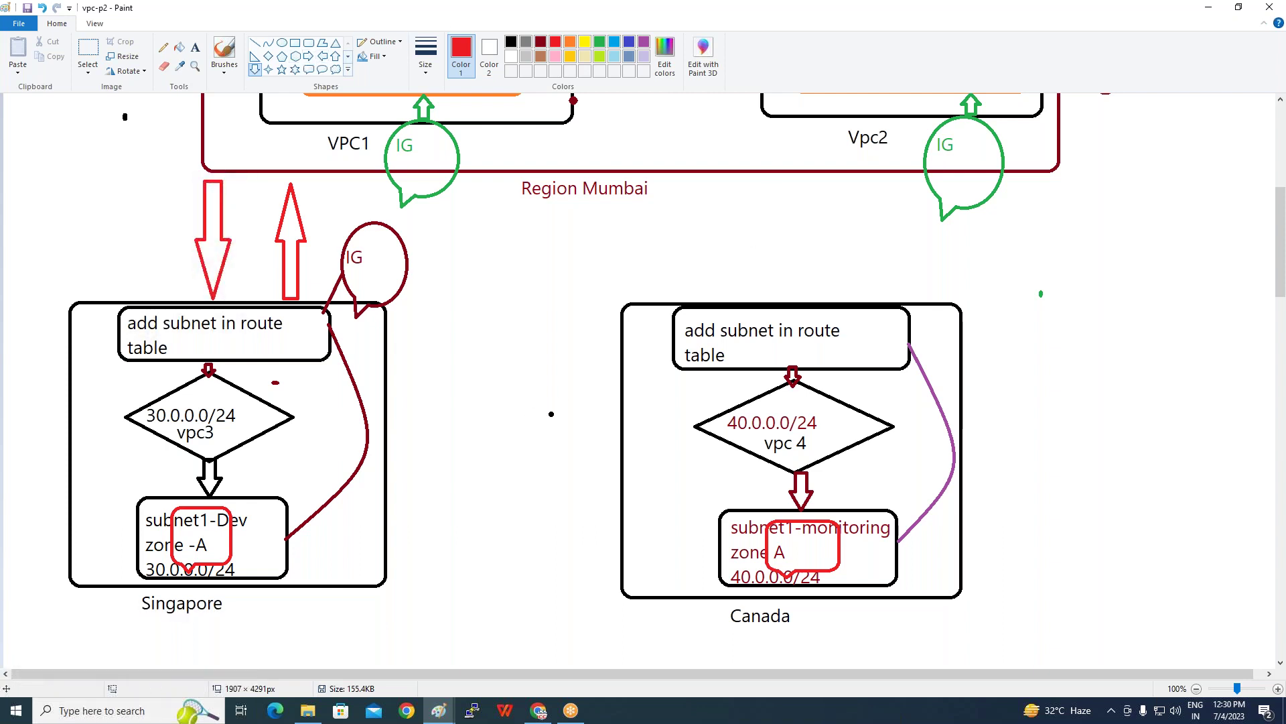
pyautogui.moveTo(843, 172); pyautogui.dragTo(888, 289)
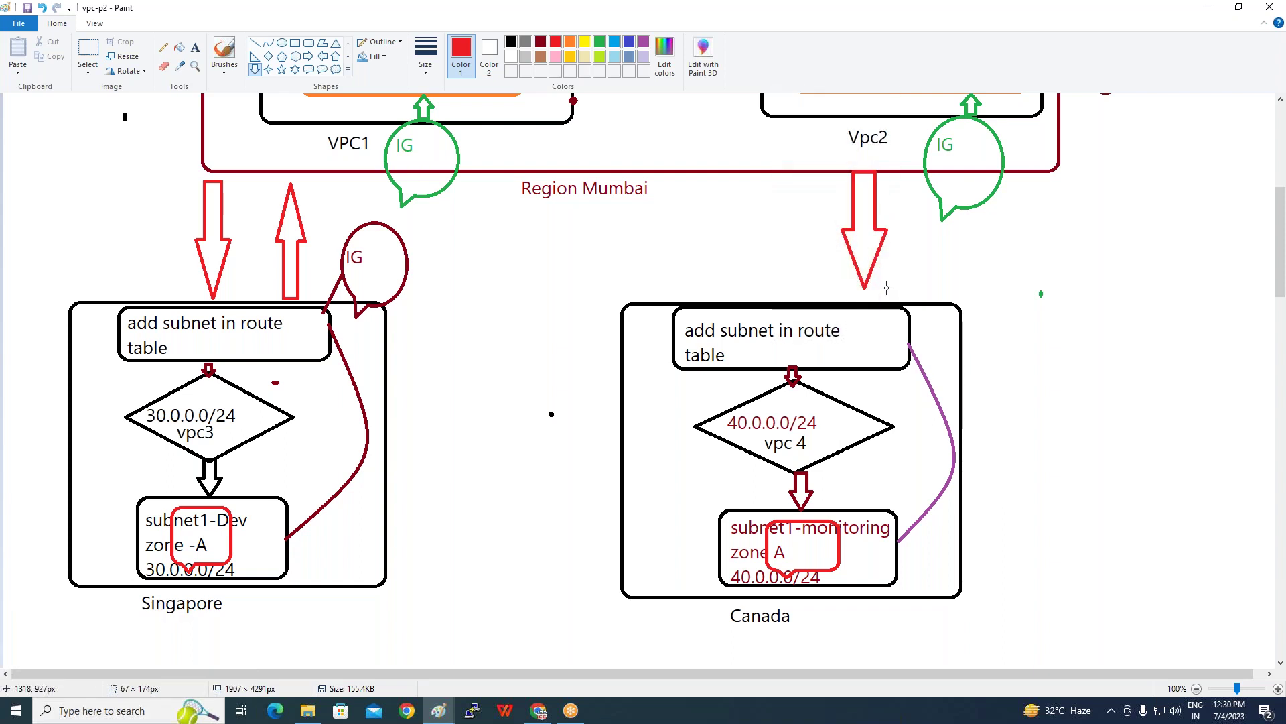
pyautogui.click(304, 95)
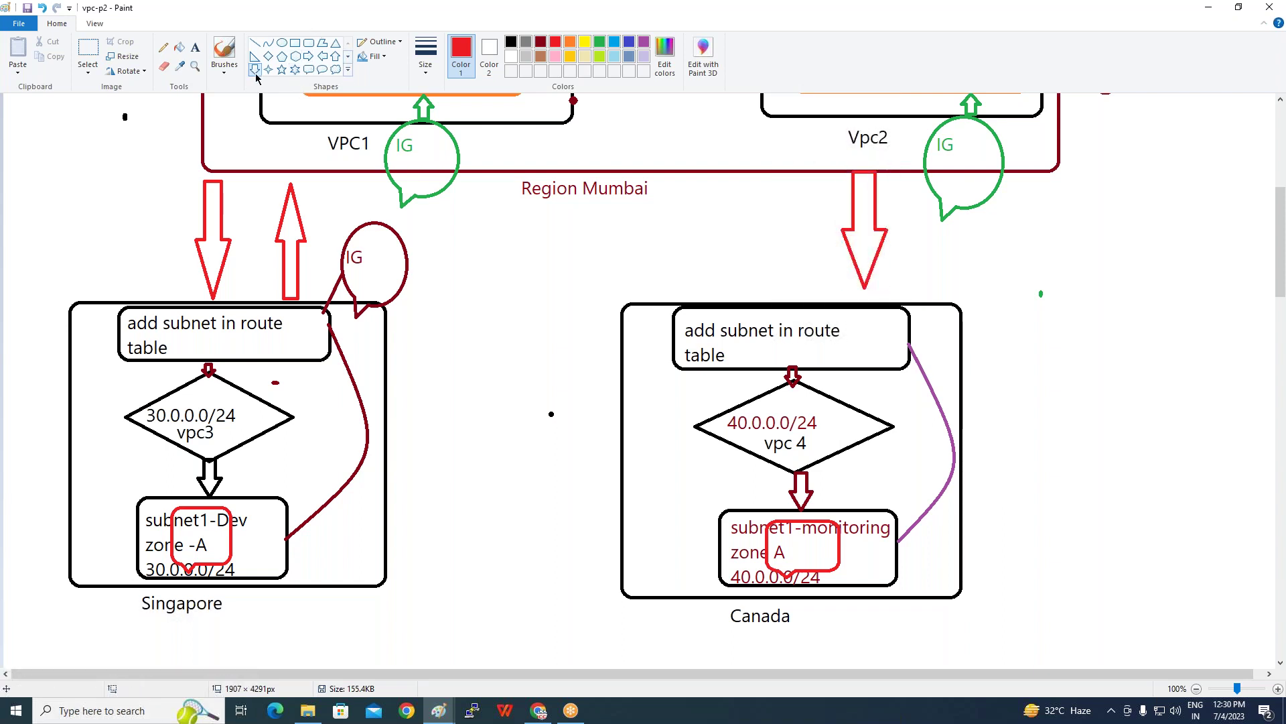
pyautogui.click(335, 56)
pyautogui.moveTo(683, 304); pyautogui.dragTo(701, 171)
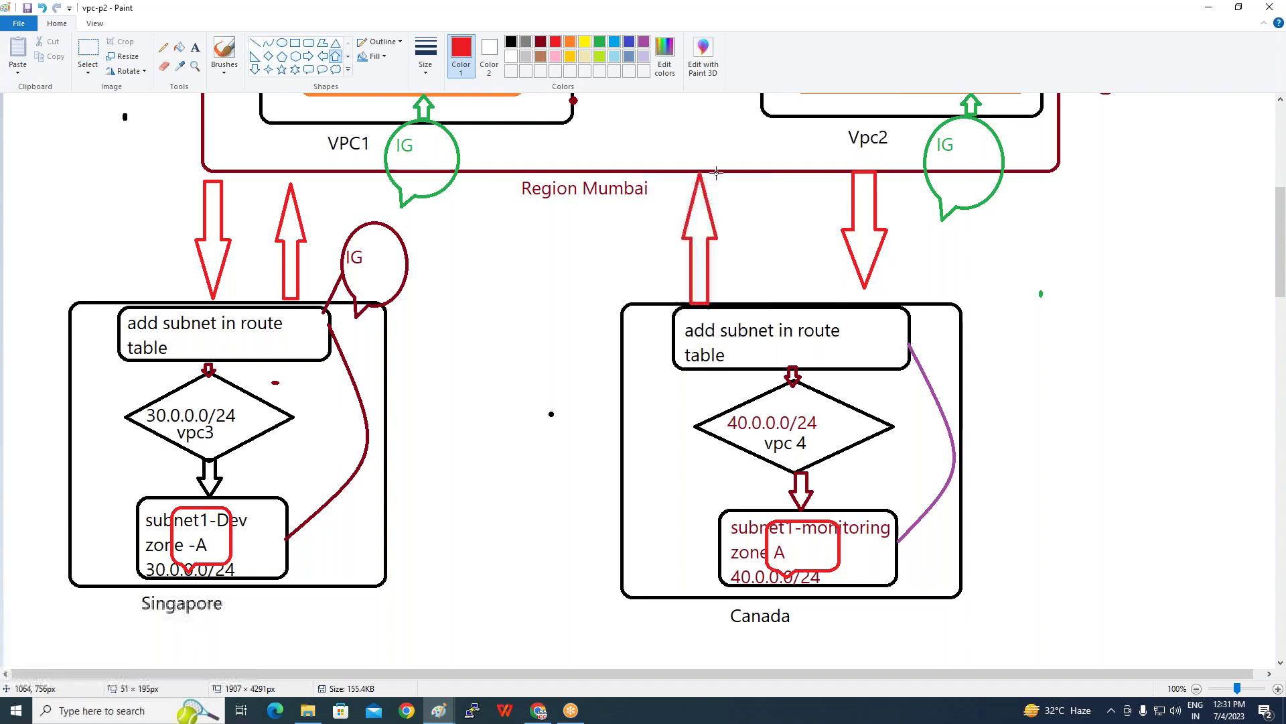
pyautogui.click(369, 355)
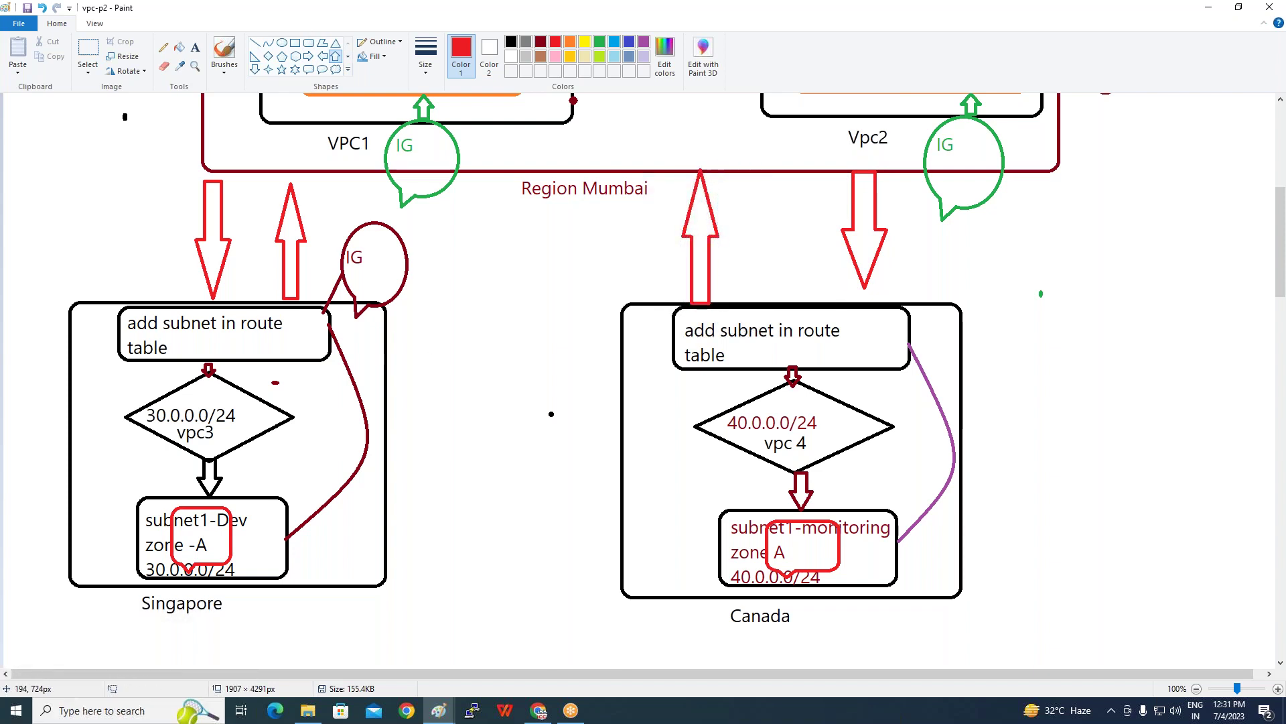
# Add black 'enable peering' text labels beside the Singapore and Canada arrows
pyautogui.click(511, 42)
pyautogui.click(198, 47)
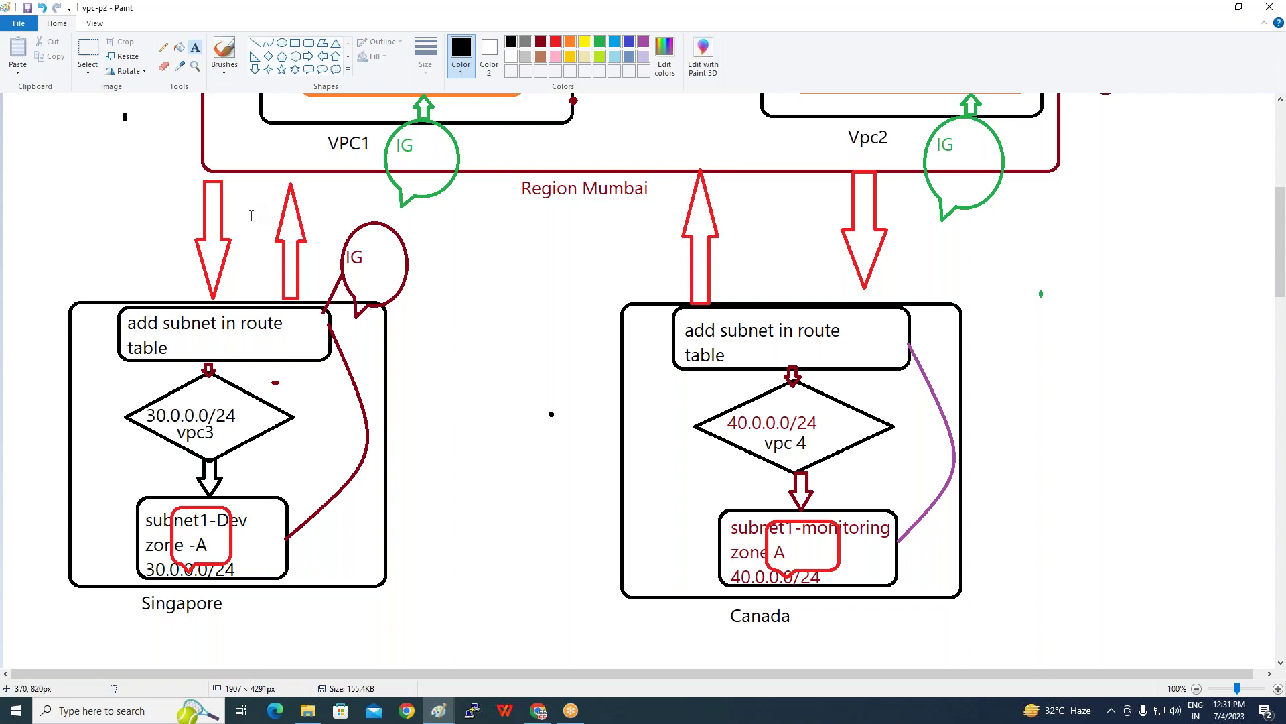
pyautogui.click(228, 199)
pyautogui.write('enable')
pyautogui.press('Return')
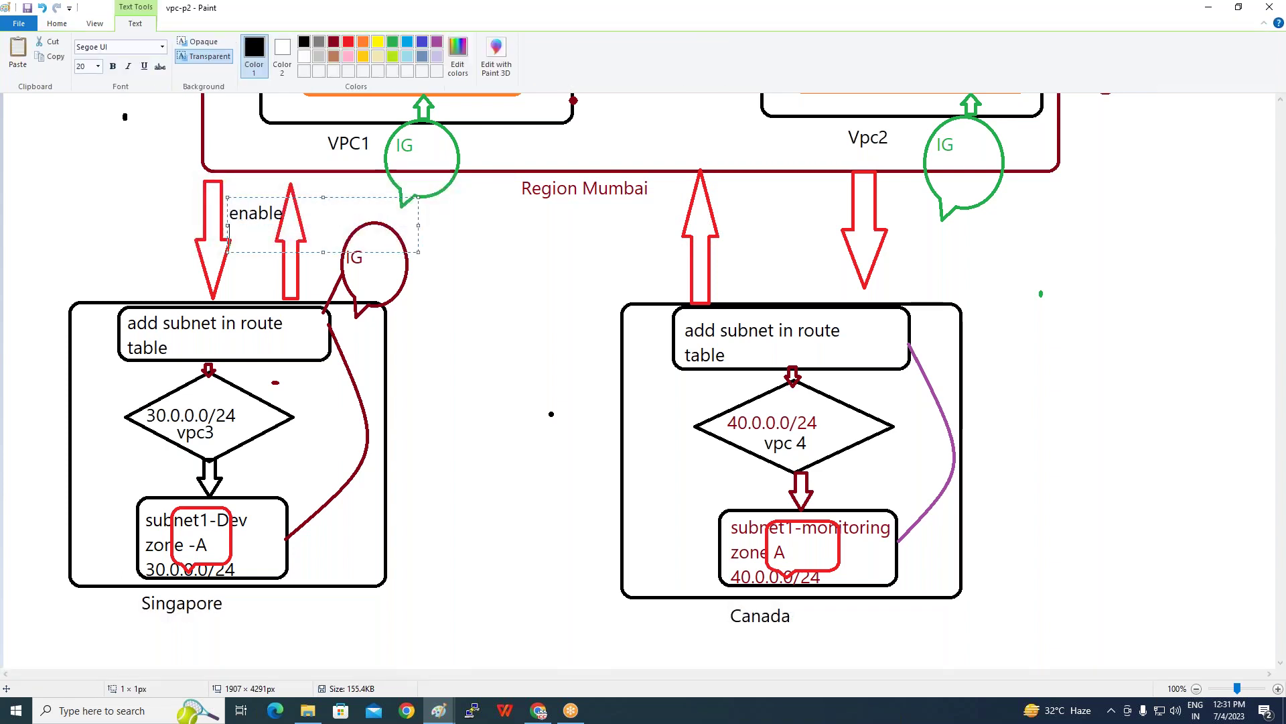
pyautogui.write('peering')
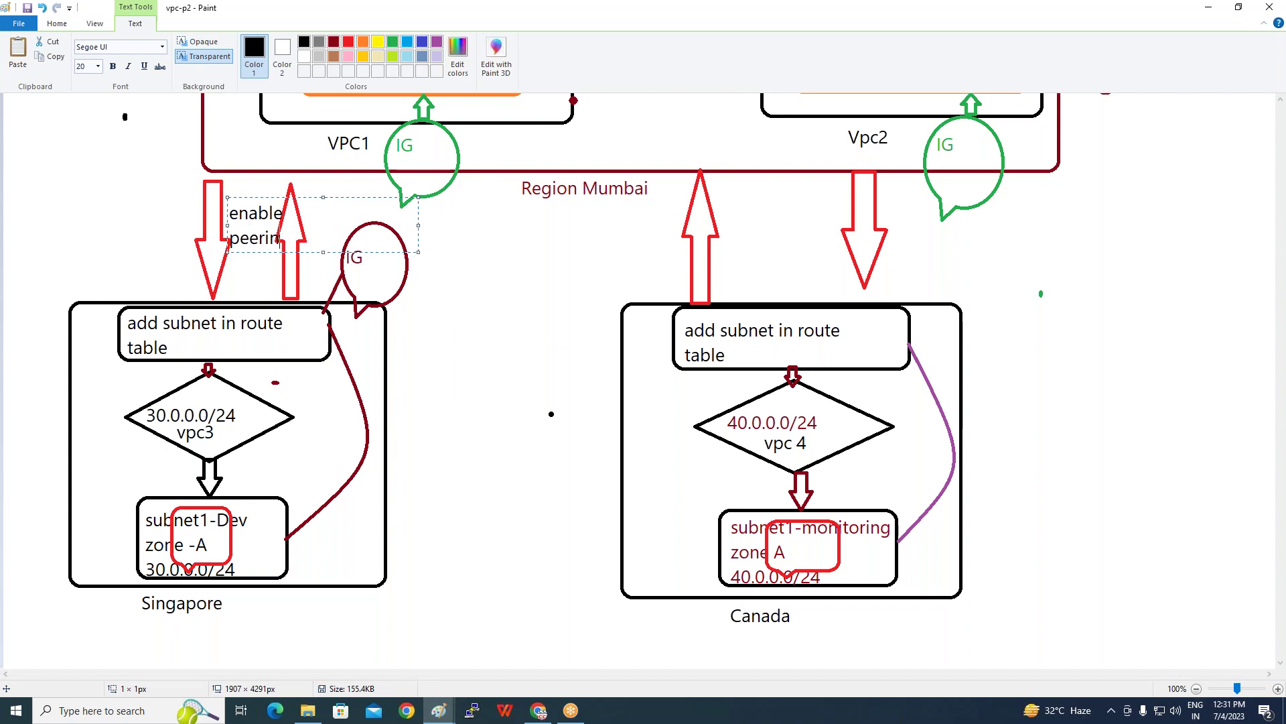
pyautogui.hotkey('ctrl', 'a')
pyautogui.hotkey('ctrl', 'c')
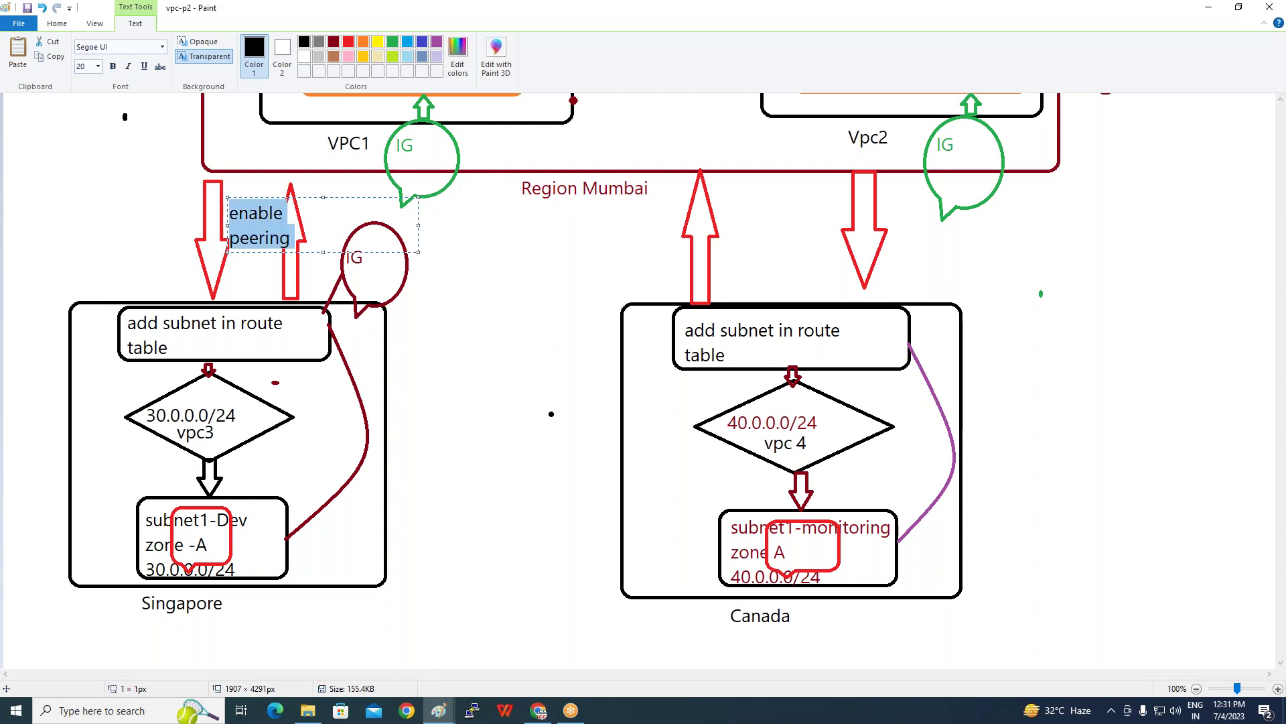
pyautogui.click(735, 197)
pyautogui.click(735, 198)
pyautogui.hotkey('ctrl', 'v')
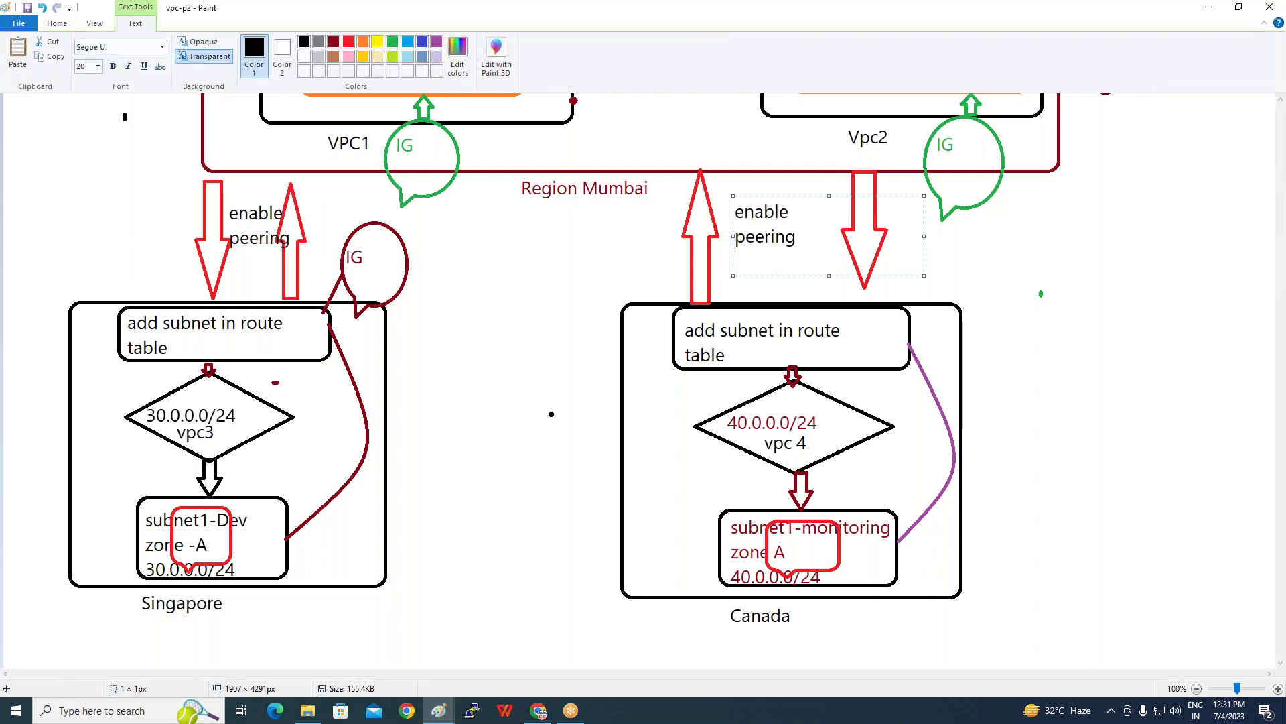
pyautogui.click(538, 360)
pyautogui.scroll(2, 538, 360)
pyautogui.scroll(2, 538, 360)
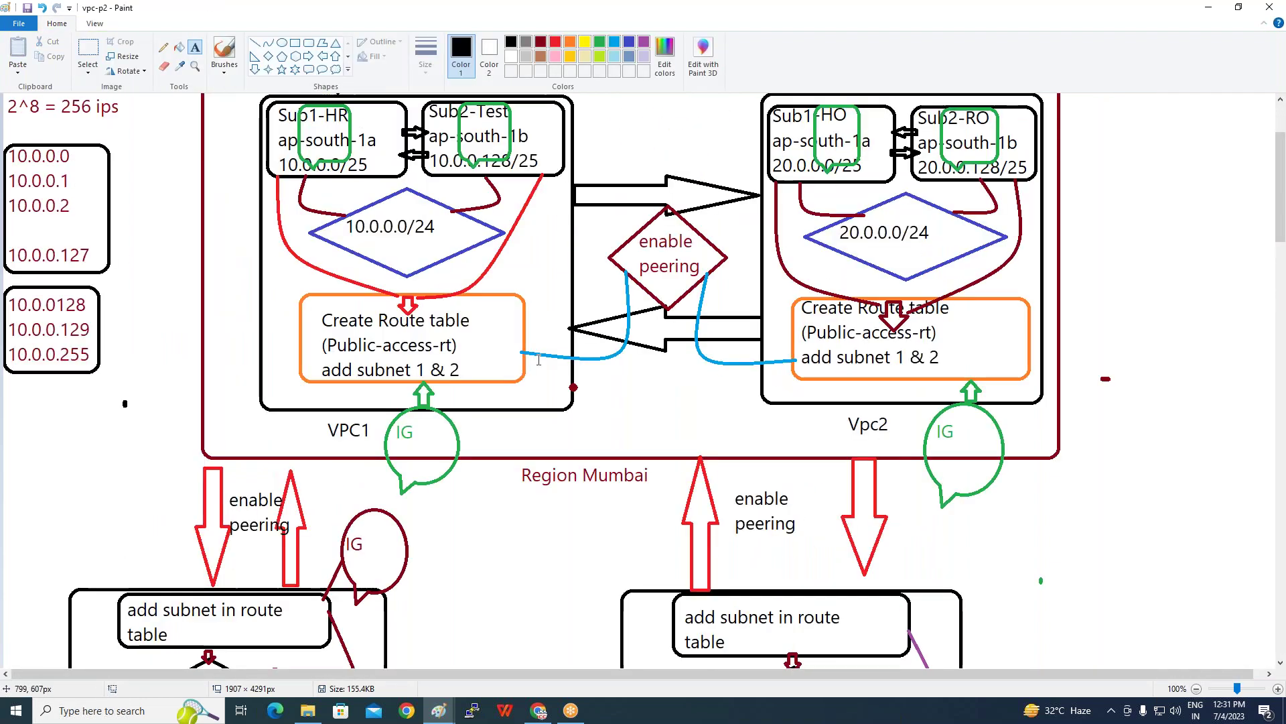
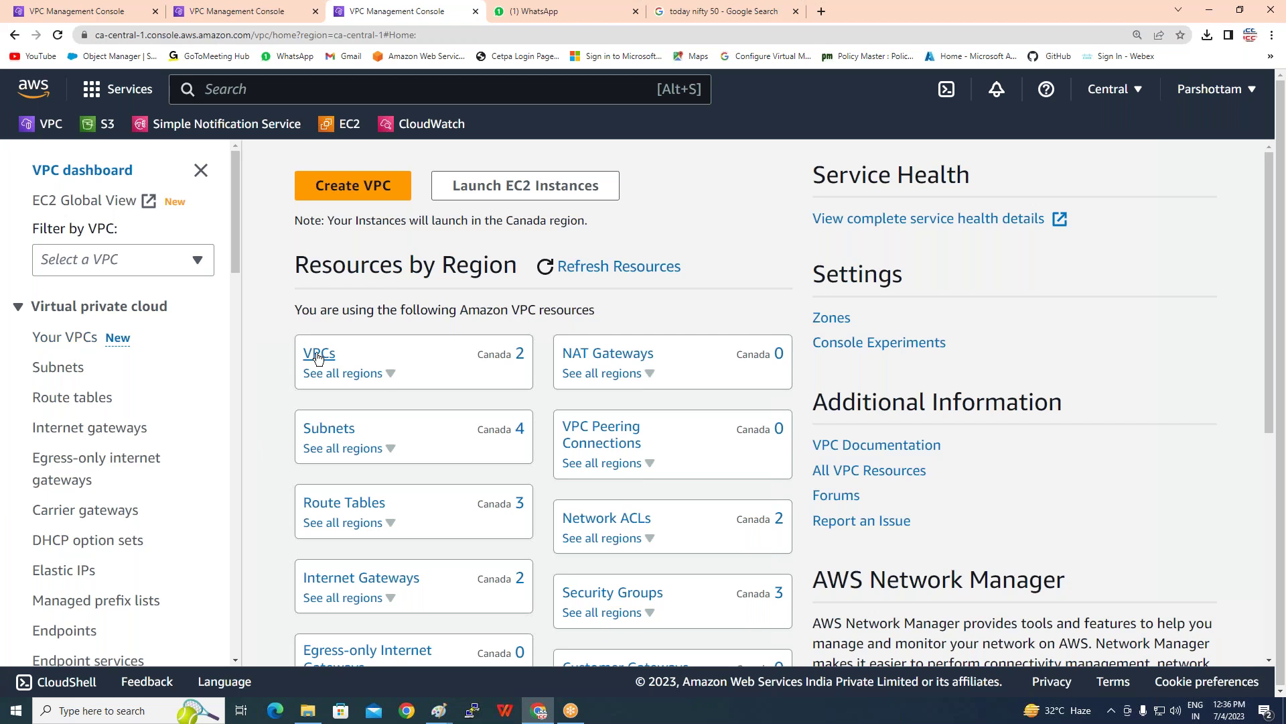
# Review the VPC lists in the Canada, Singapore and Mumbai regions
pyautogui.click(318, 358)
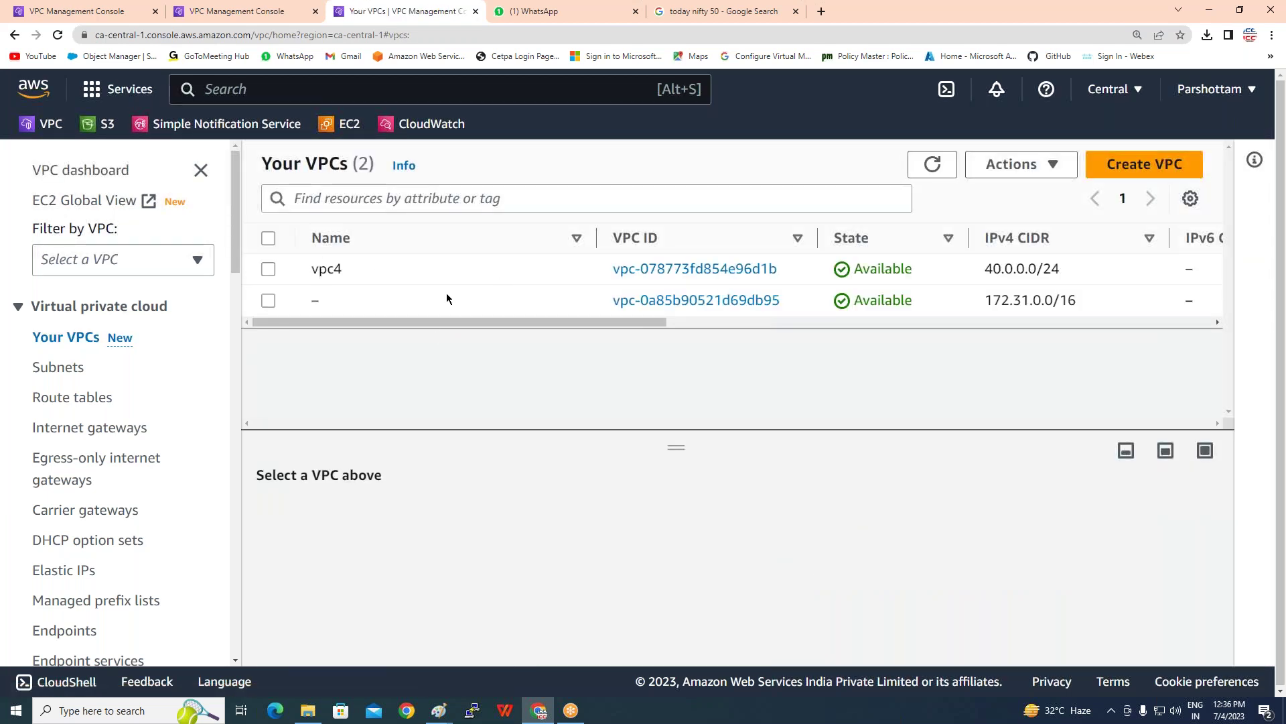
pyautogui.click(259, 12)
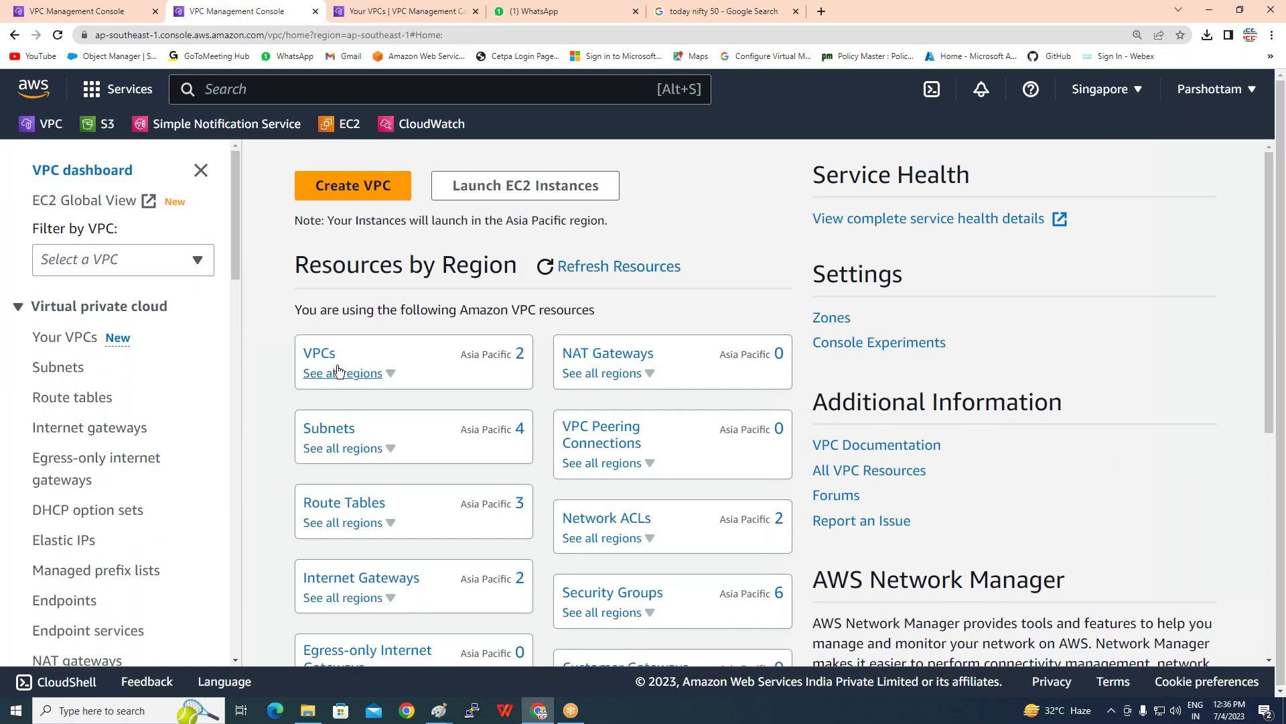
pyautogui.click(320, 357)
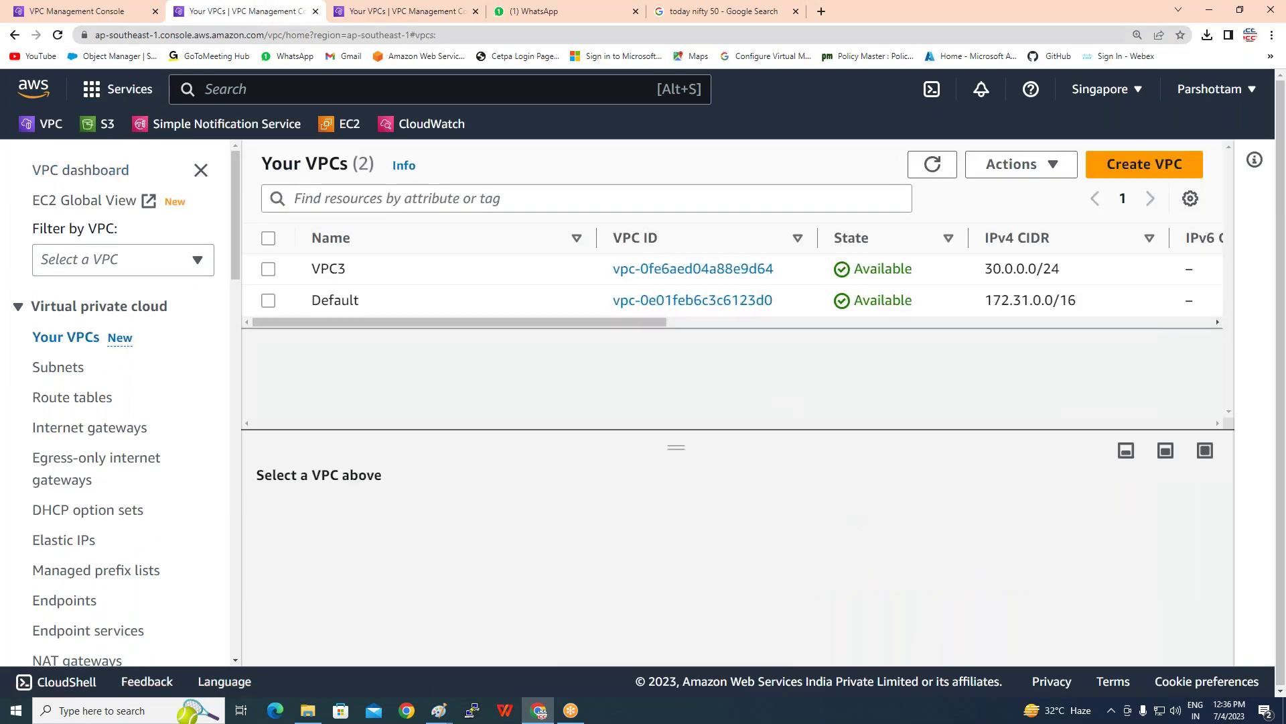
pyautogui.click(90, 13)
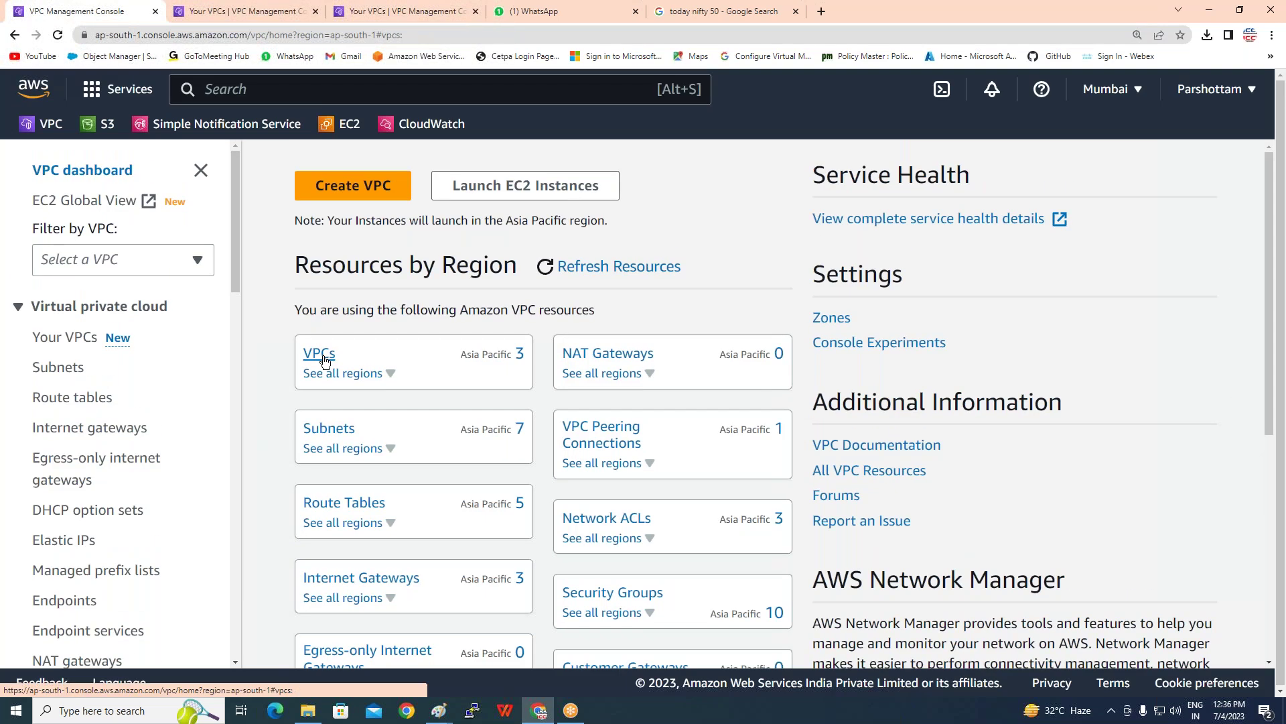
pyautogui.click(321, 356)
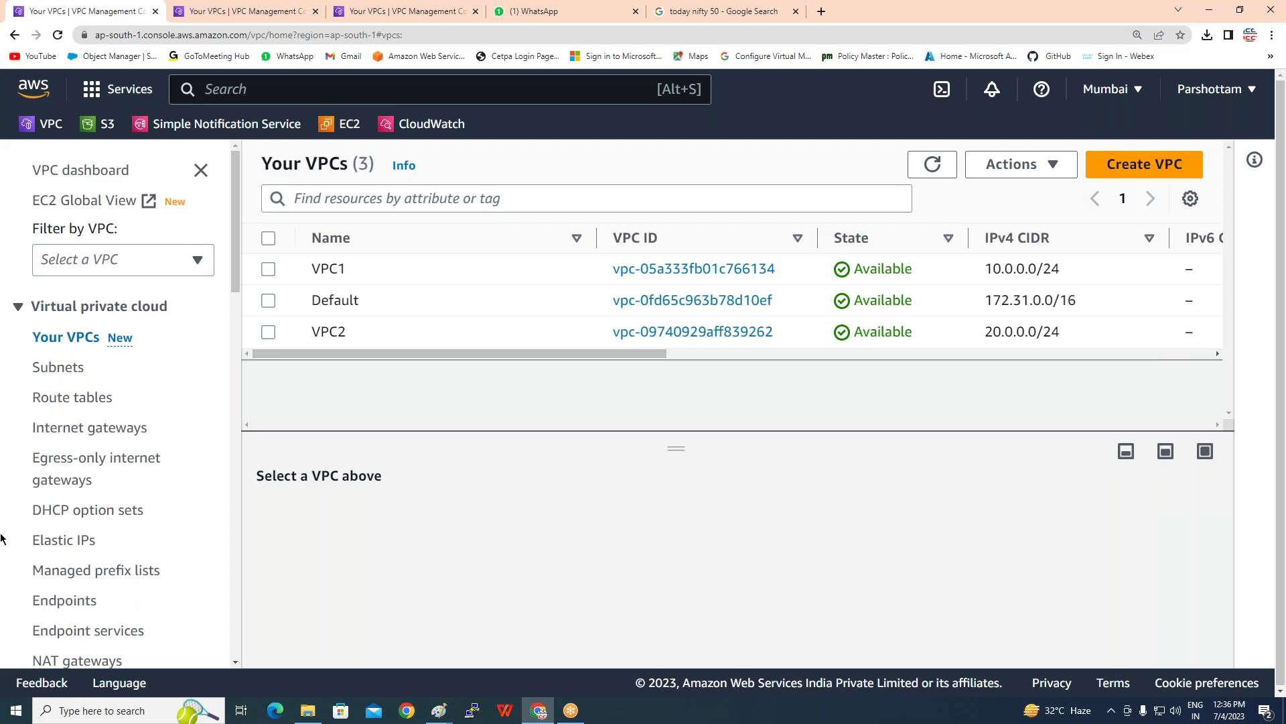
# Start a new peering connection from Mumbai's Peering connections page
pyautogui.scroll(-2, 108, 481)
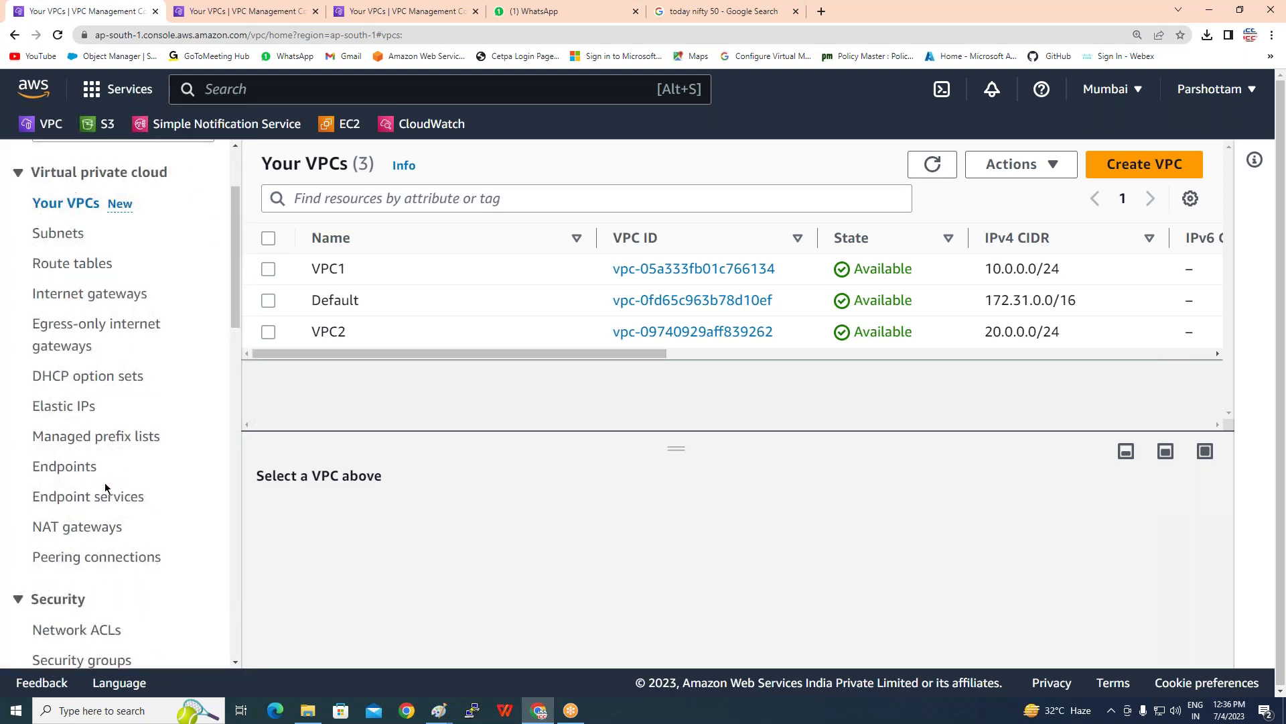
pyautogui.click(102, 562)
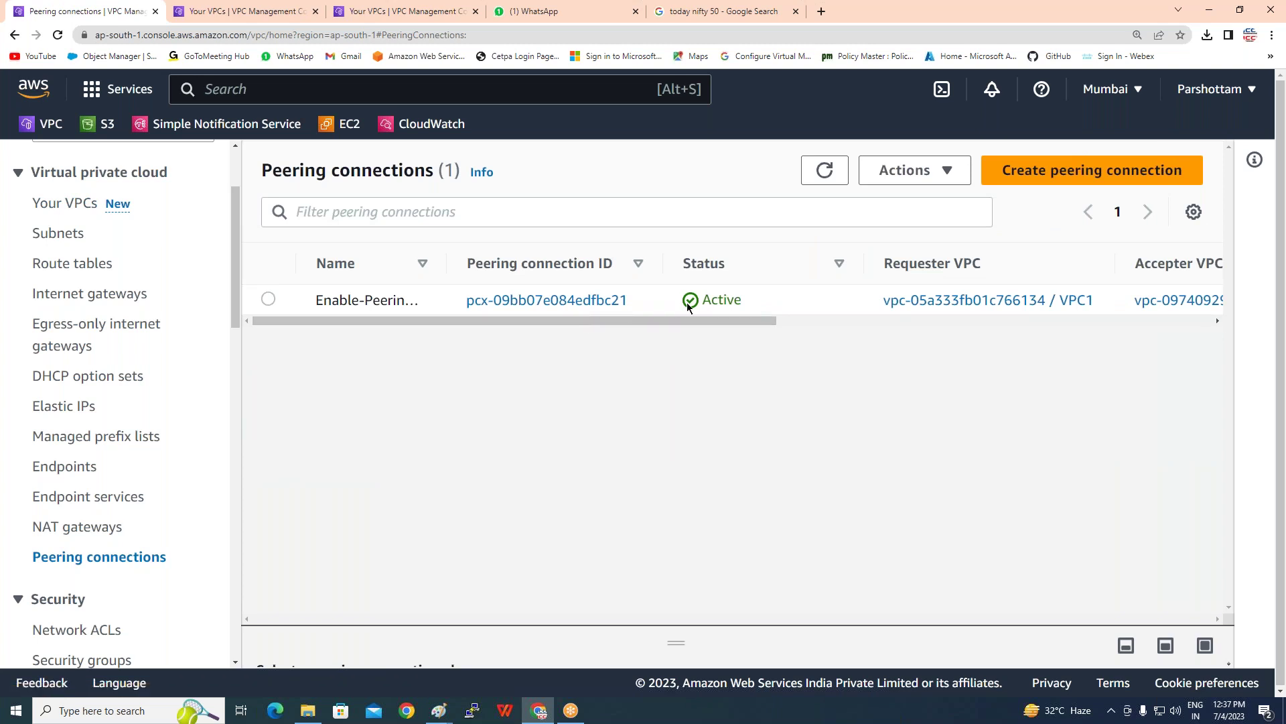
pyautogui.click(1056, 172)
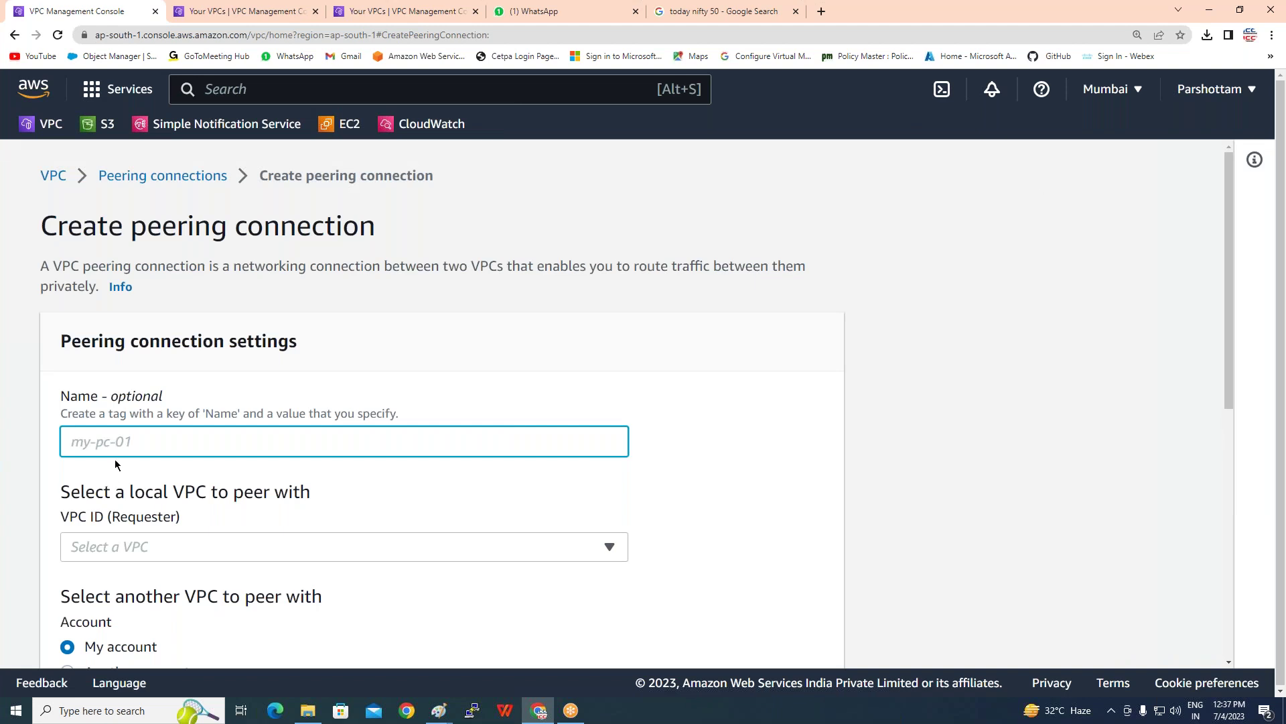
# Name the peering mumbai-vpc1-to-singapore-vpc3 and choose VPC1 (10.0.0.0/24) as requester
pyautogui.write('mmum')
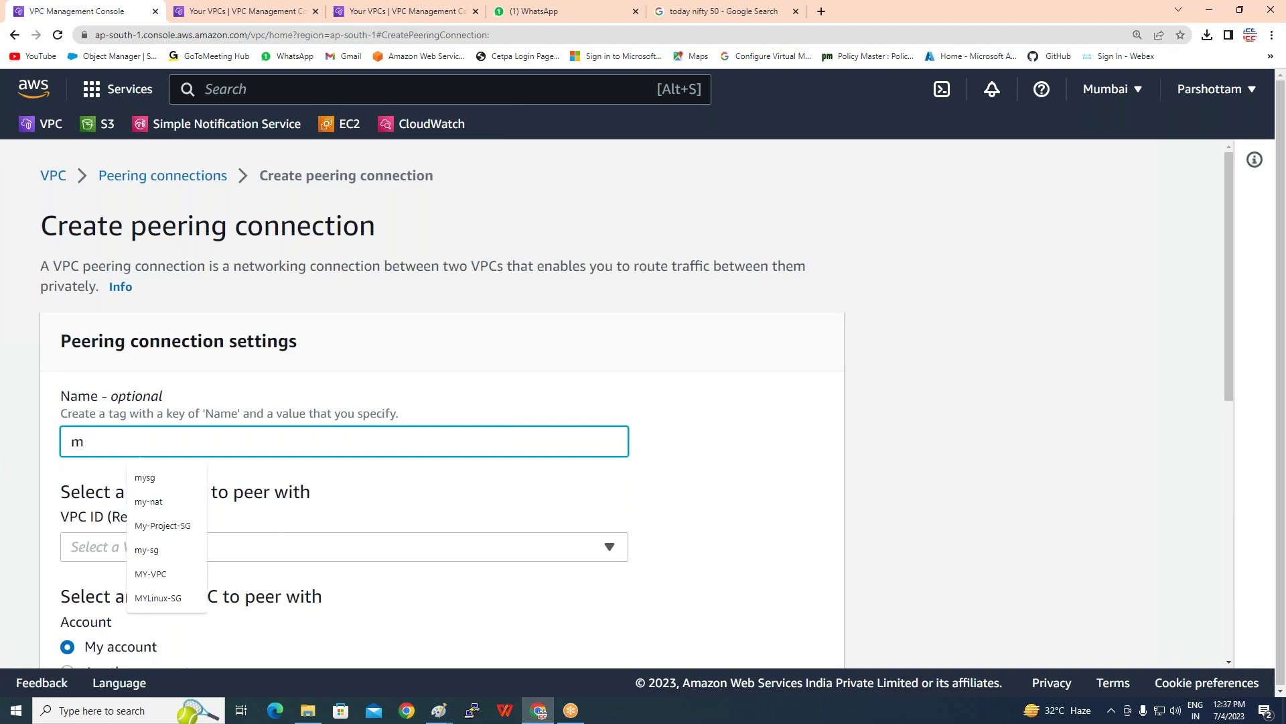
pyautogui.press('BackSpace')
pyautogui.press('BackSpace')
pyautogui.press('BackSpace')
pyautogui.press('BackSpace')
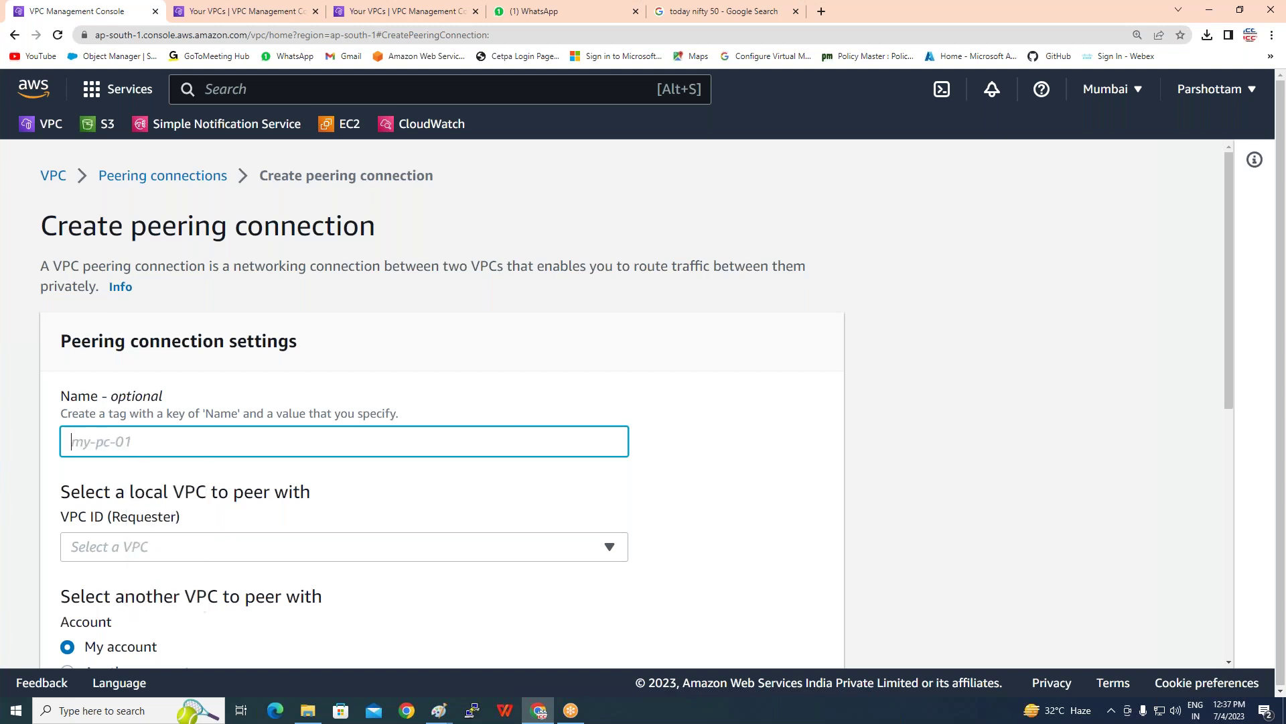
pyautogui.write('mumb')
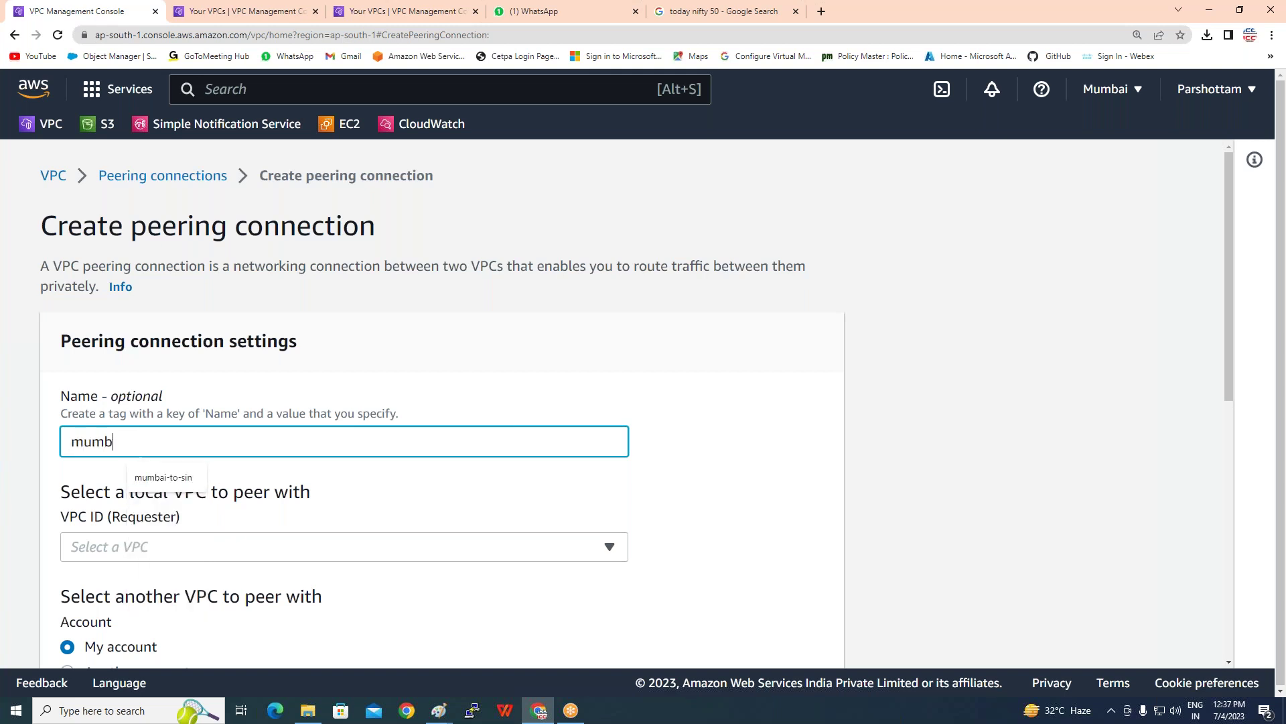
pyautogui.write('ai-vpc1')
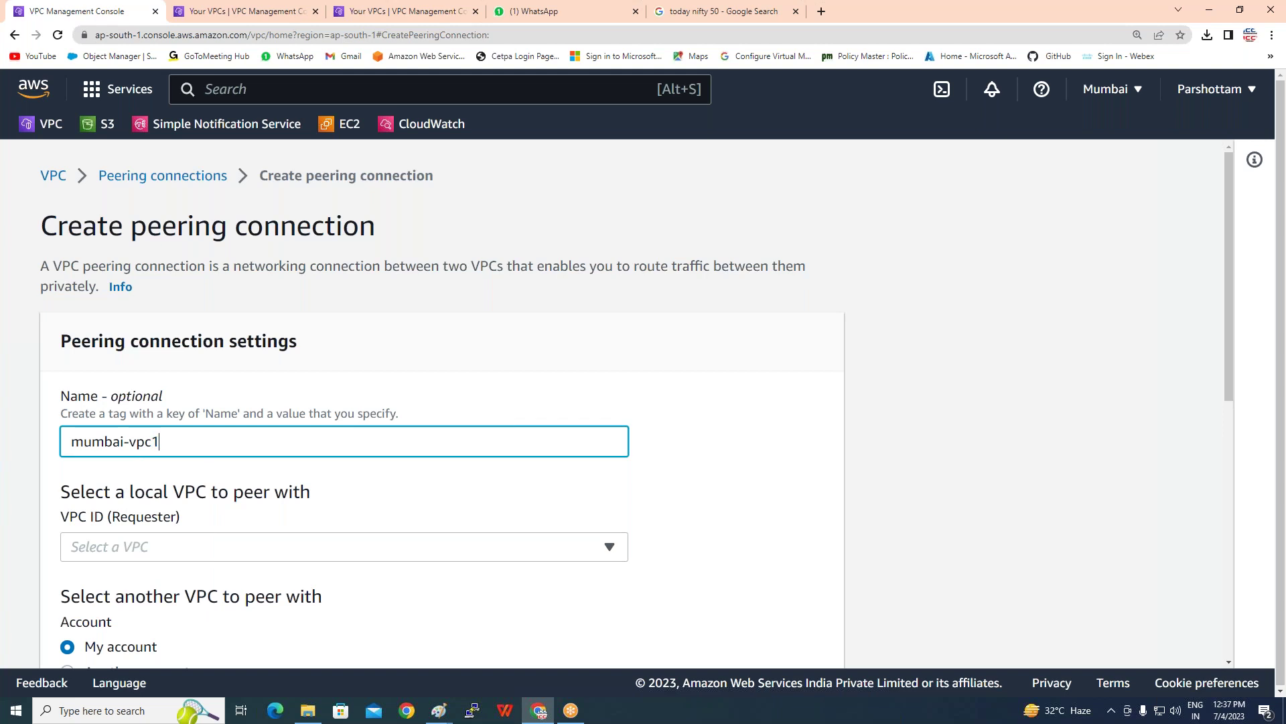
pyautogui.write('-to-singapore-vpc3')
pyautogui.click(211, 547)
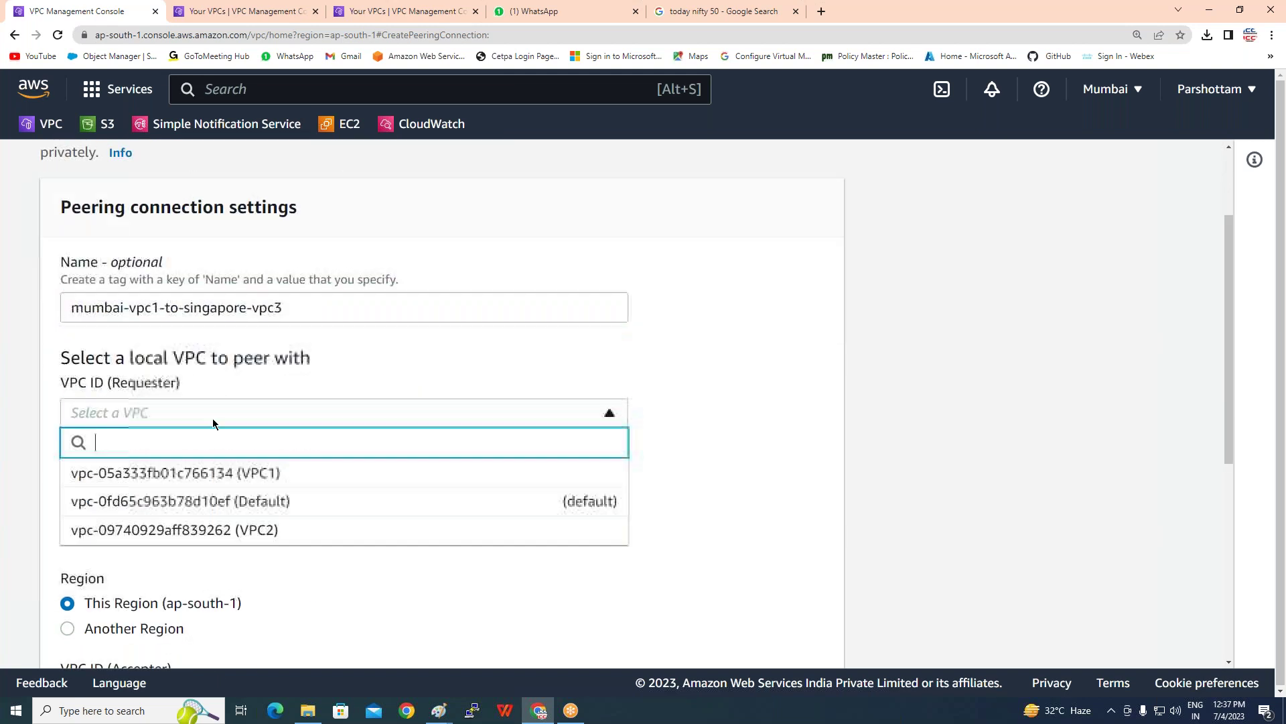
pyautogui.click(248, 476)
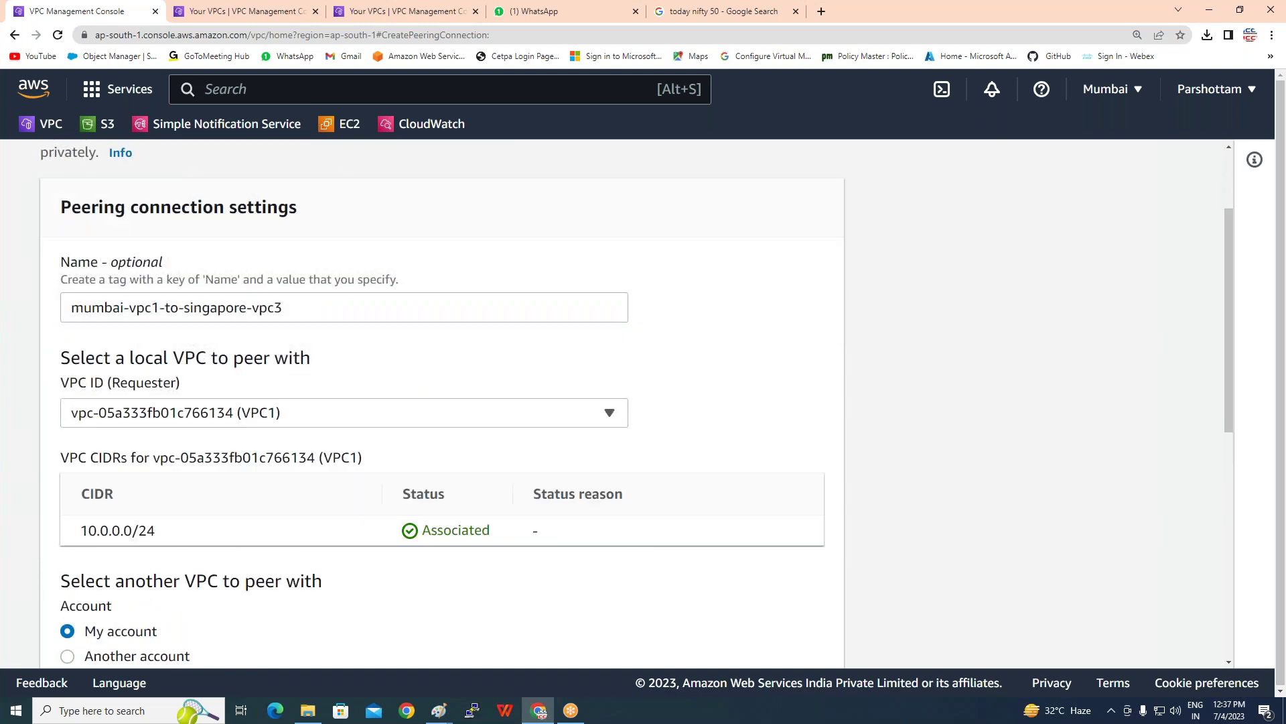
pyautogui.scroll(-3, 272, 461)
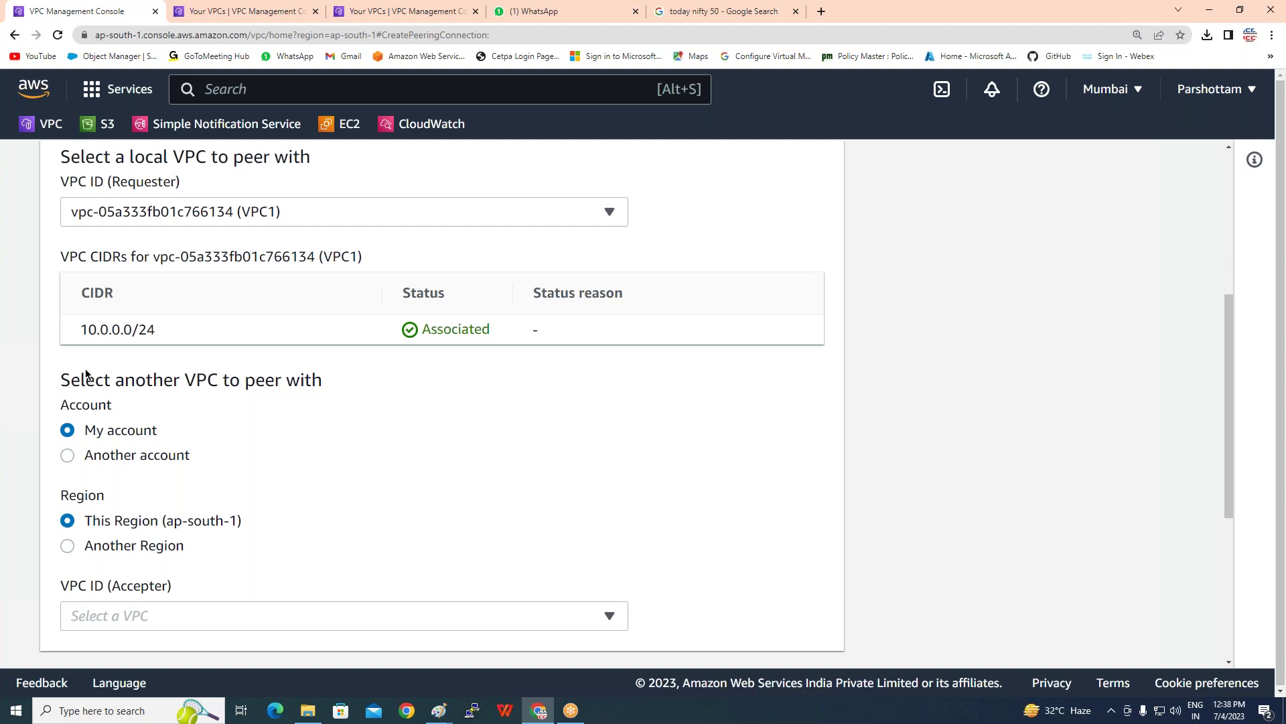
pyautogui.scroll(-1, 207, 332)
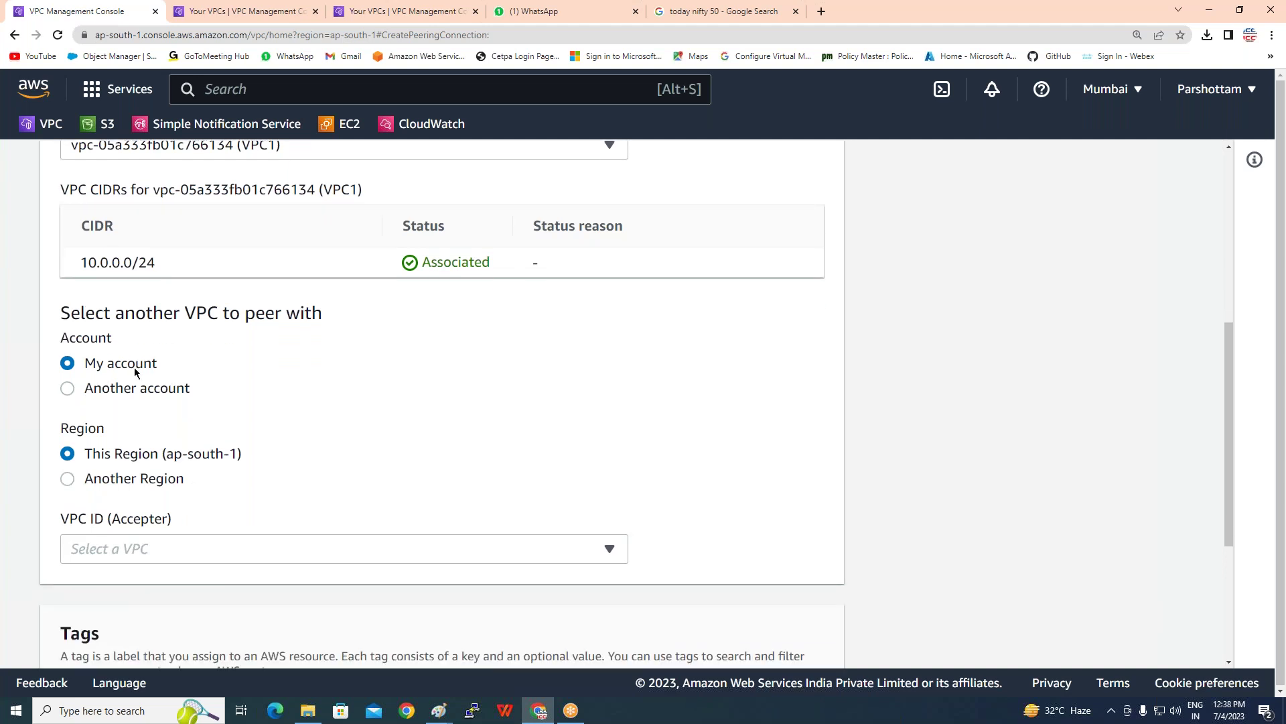
# Set the accepter VPC to another region, Singapore
pyautogui.click(122, 480)
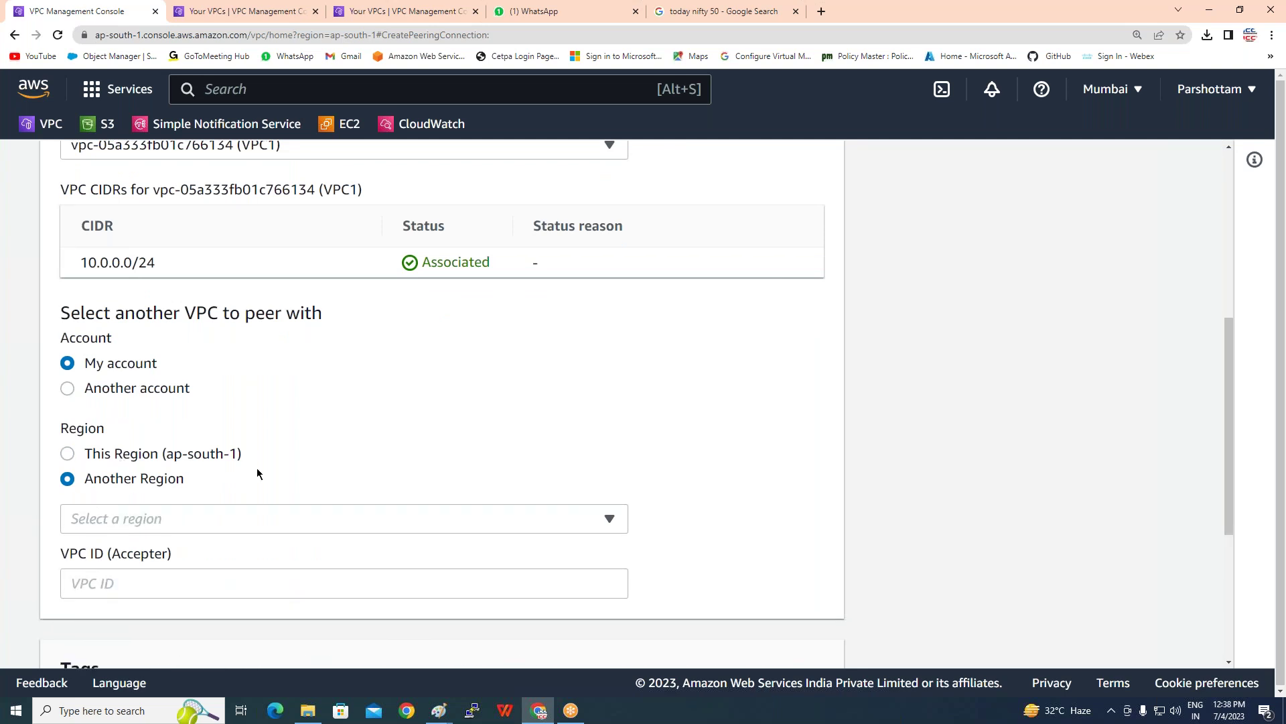
pyautogui.scroll(-1, 268, 469)
pyautogui.click(356, 451)
pyautogui.scroll(-1, 271, 306)
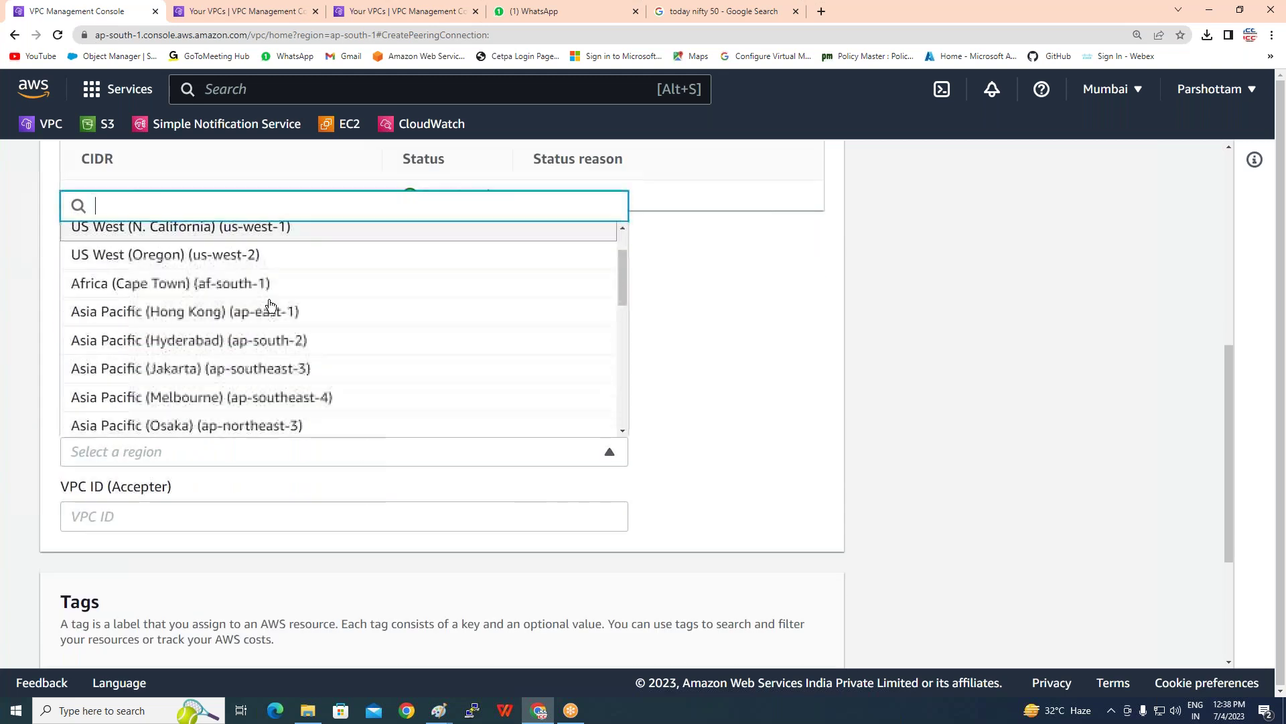
pyautogui.scroll(2, 208, 322)
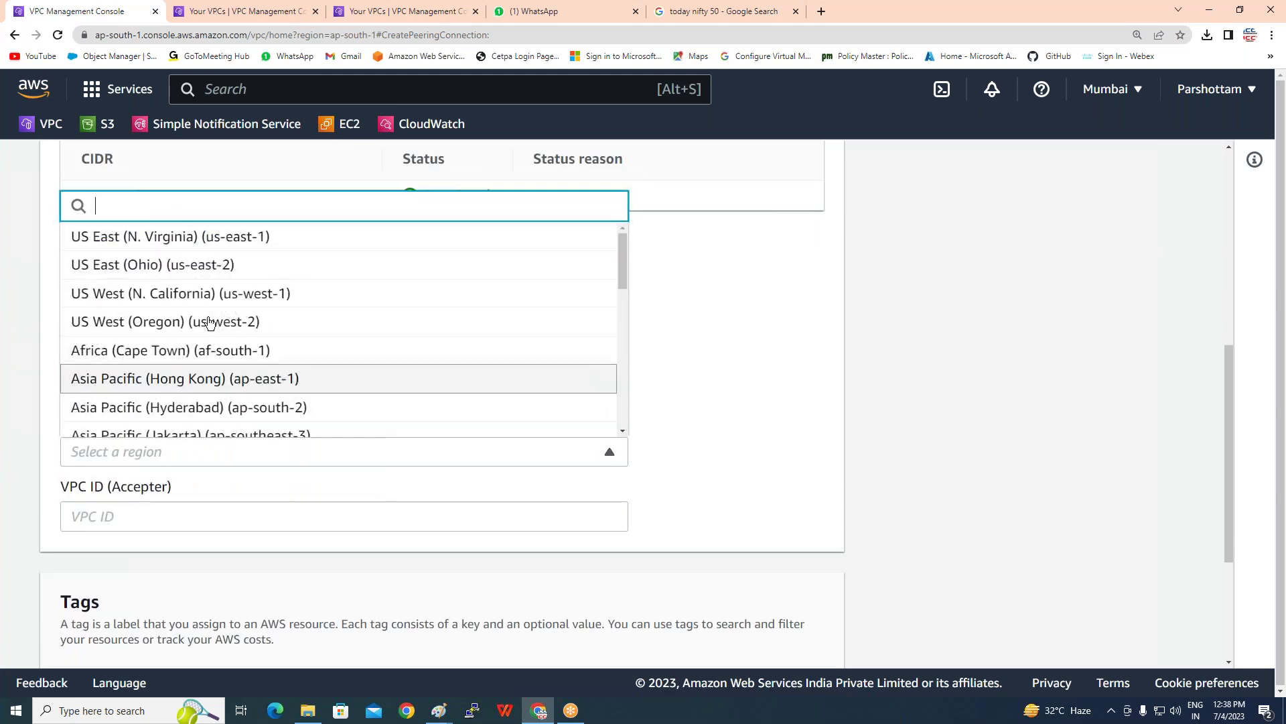
pyautogui.scroll(-3, 210, 320)
pyautogui.scroll(-2, 210, 320)
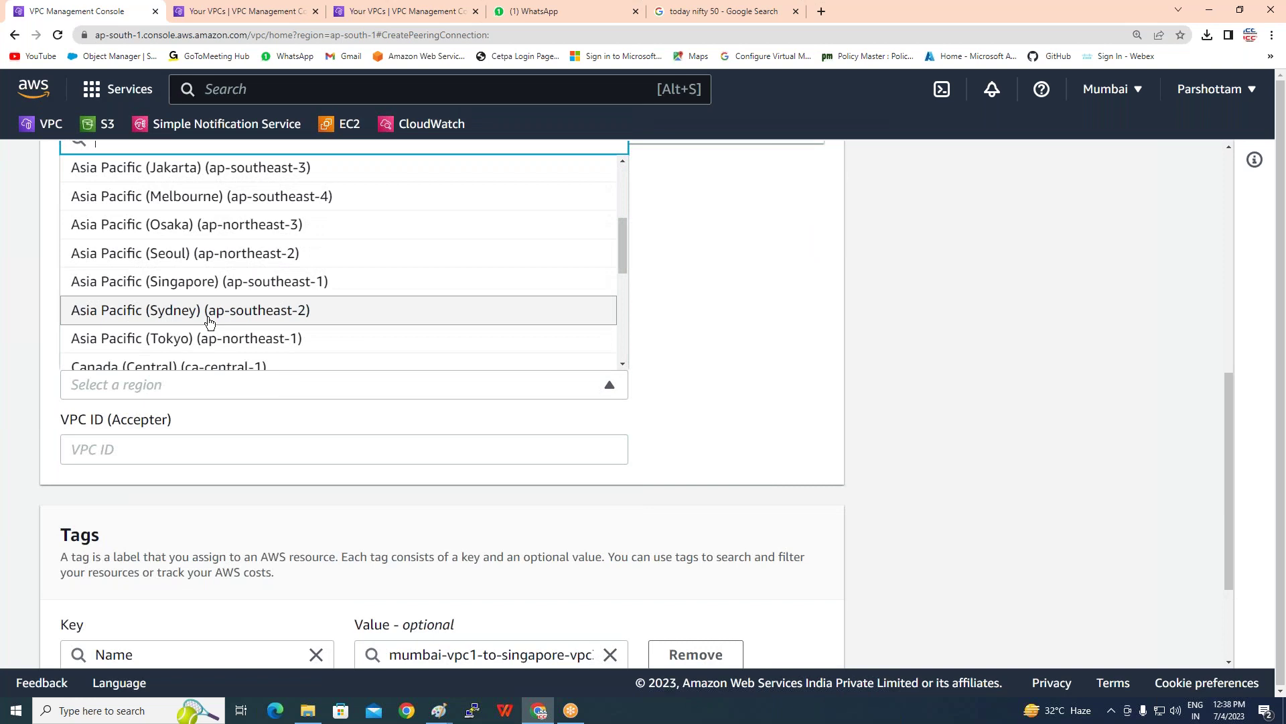
pyautogui.click(219, 288)
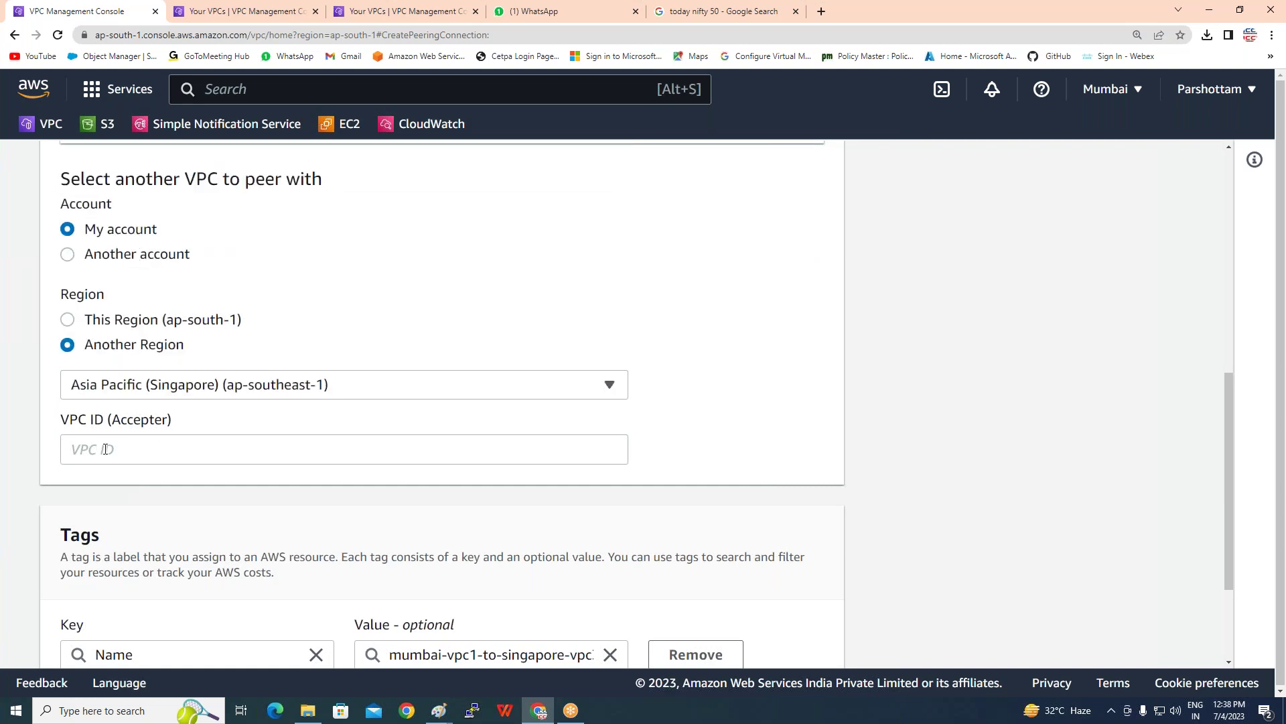
pyautogui.click(134, 447)
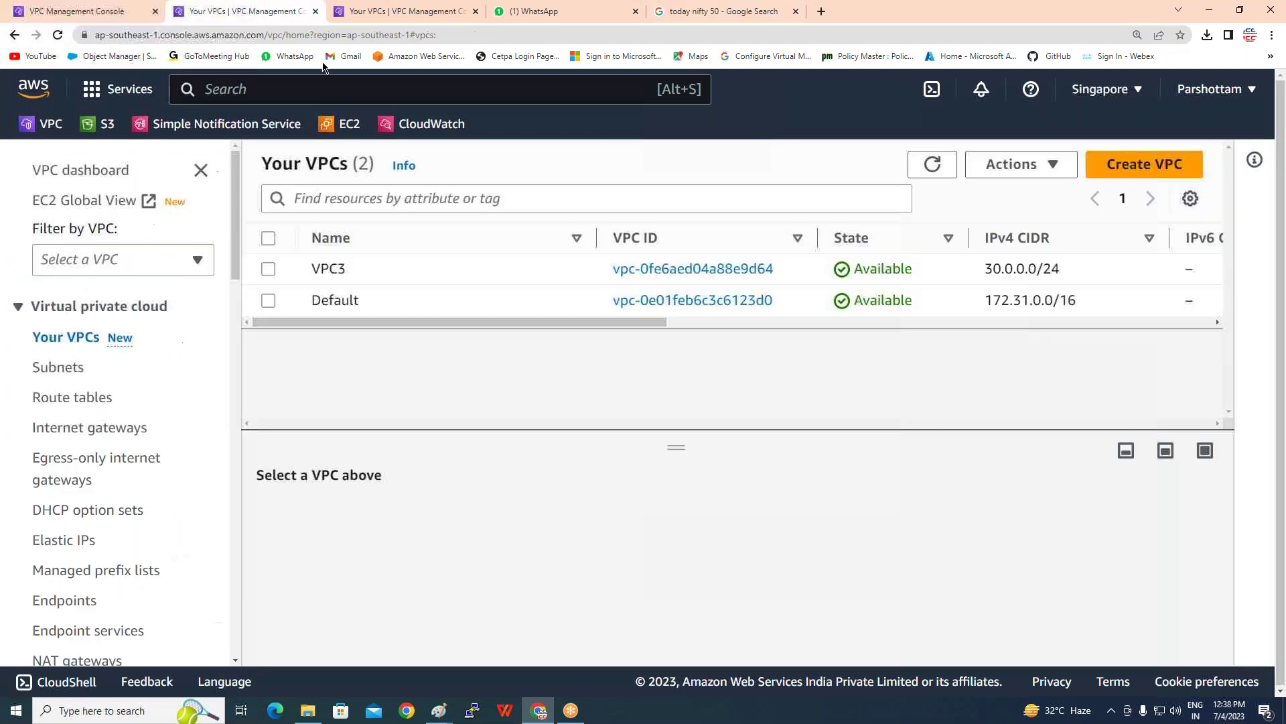
# Paste Singapore VPC3's ID as the accepter VPC and create the peering connection
pyautogui.click(231, 15)
pyautogui.click(268, 270)
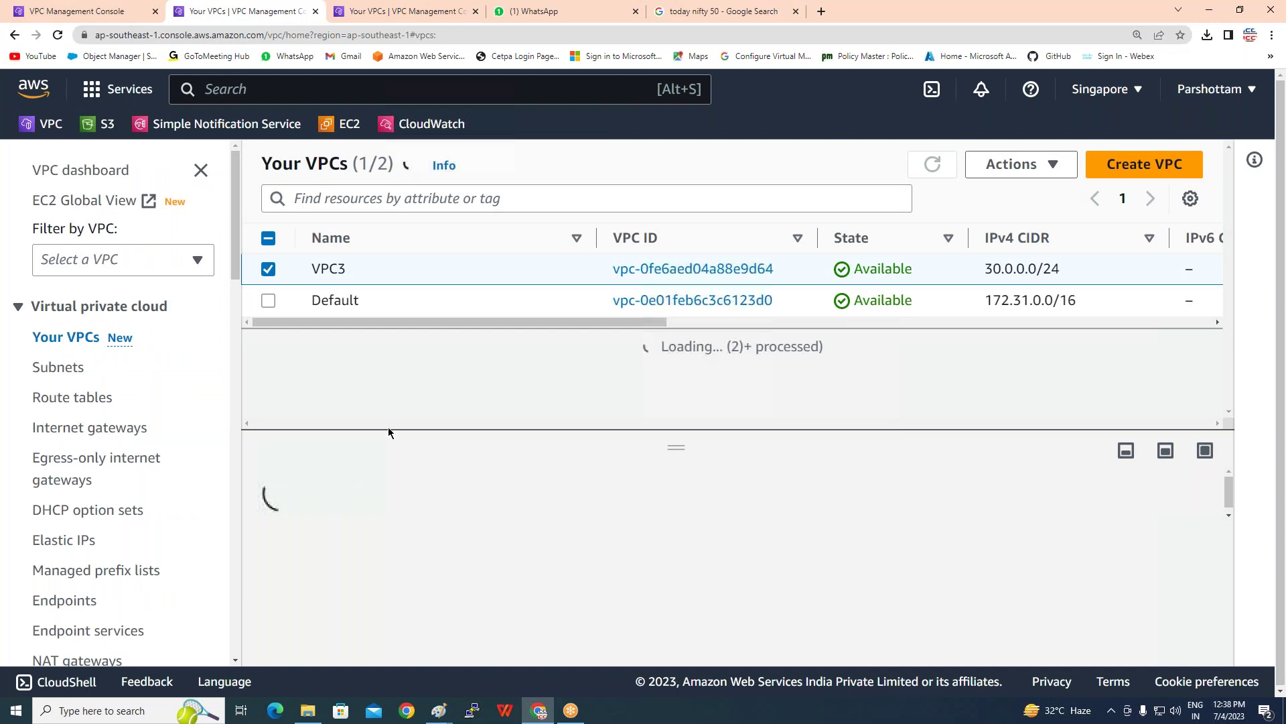
pyautogui.click(281, 658)
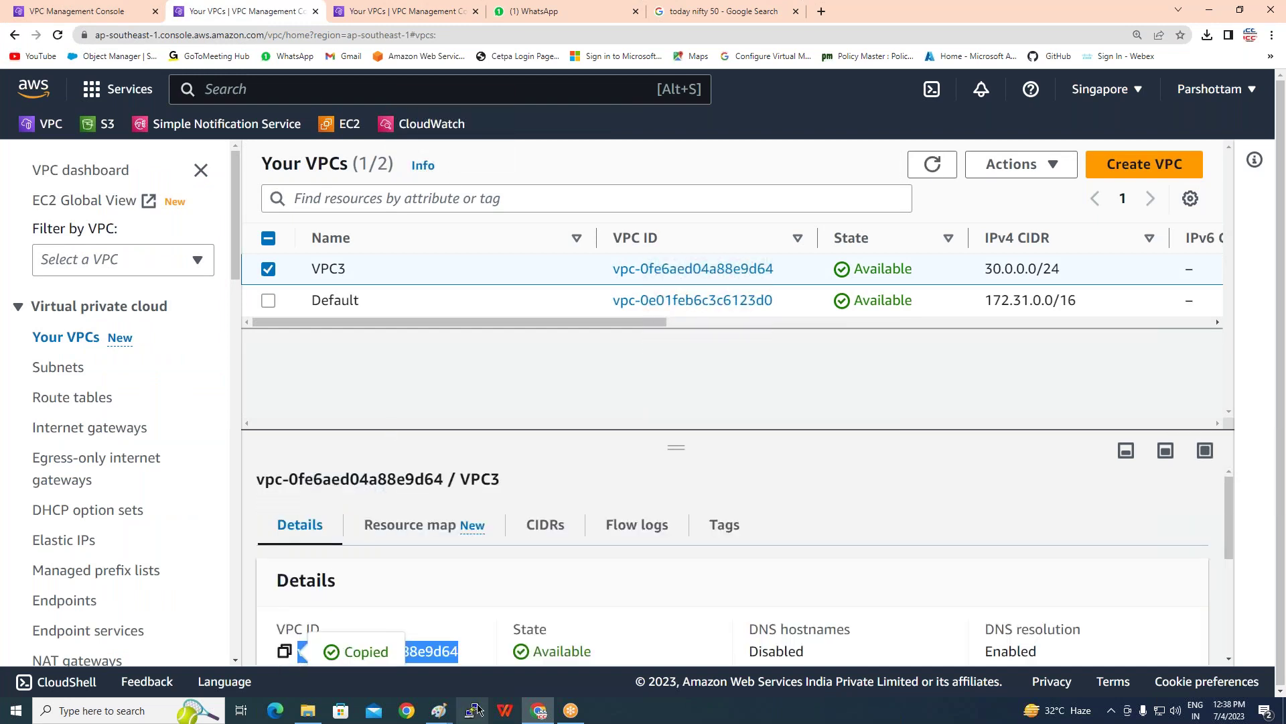
pyautogui.click(84, 13)
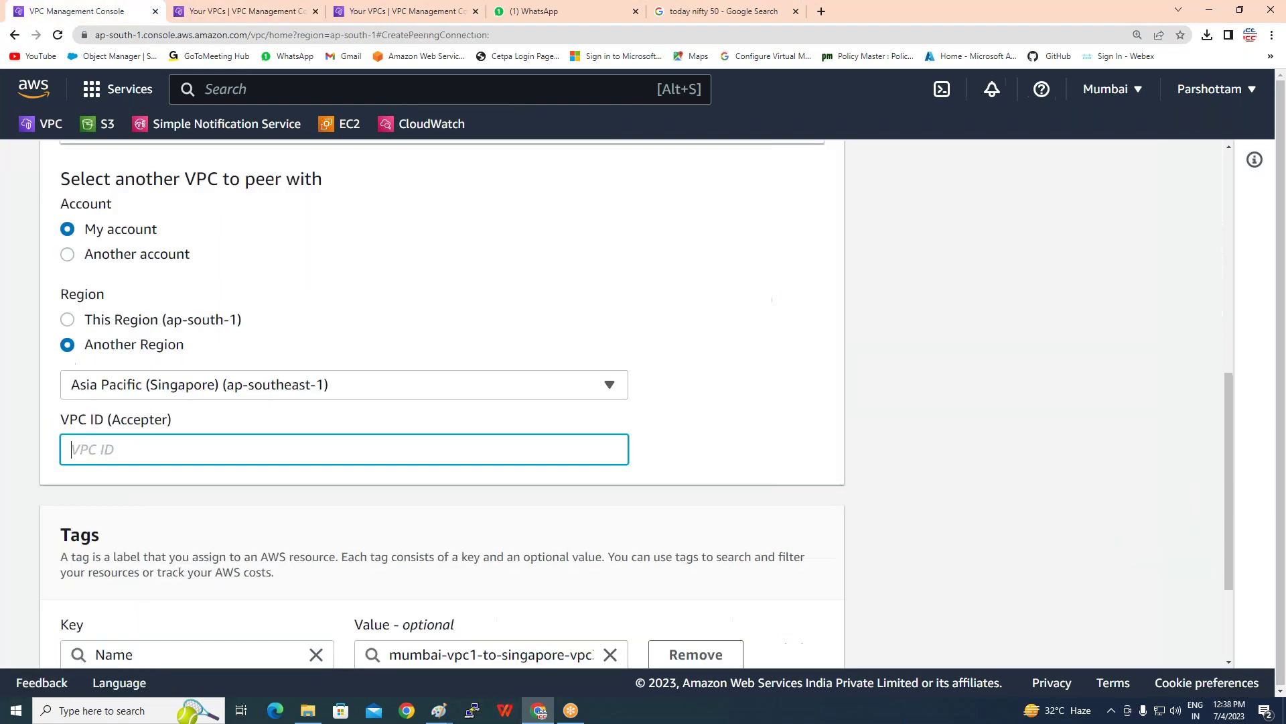
pyautogui.rightClick(160, 440)
pyautogui.click(195, 545)
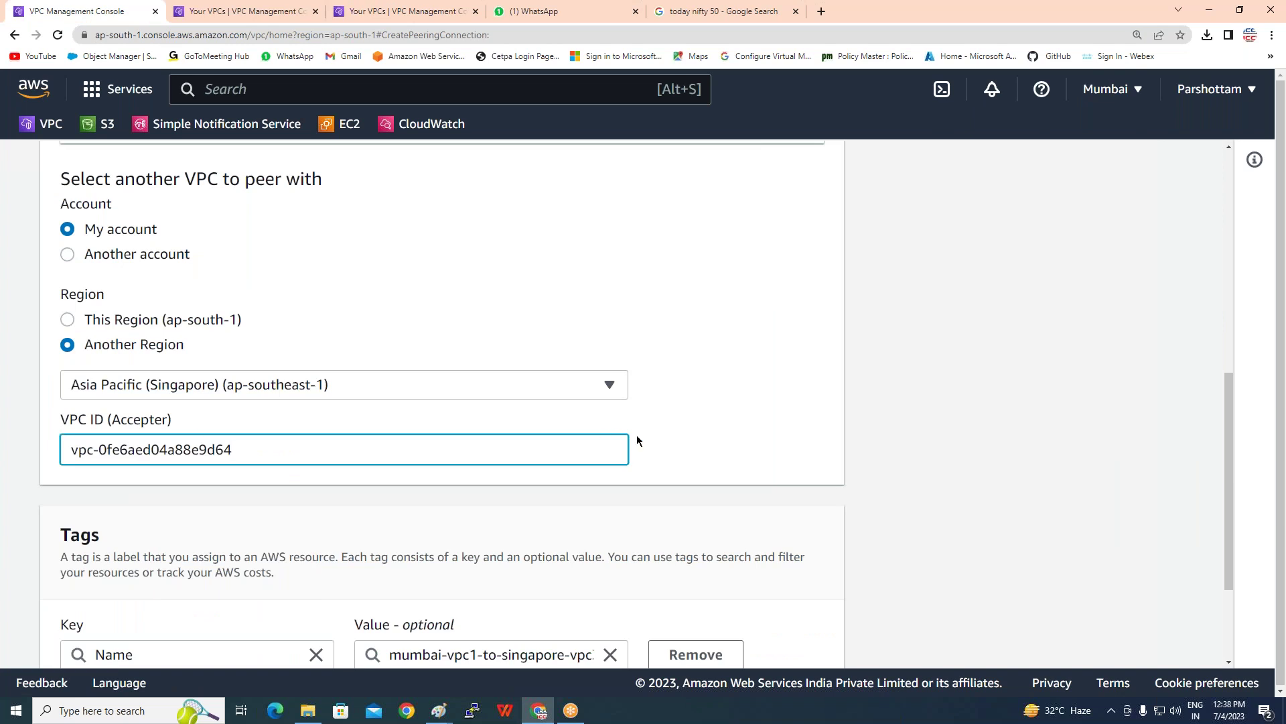
pyautogui.scroll(-2, 653, 438)
pyautogui.click(797, 630)
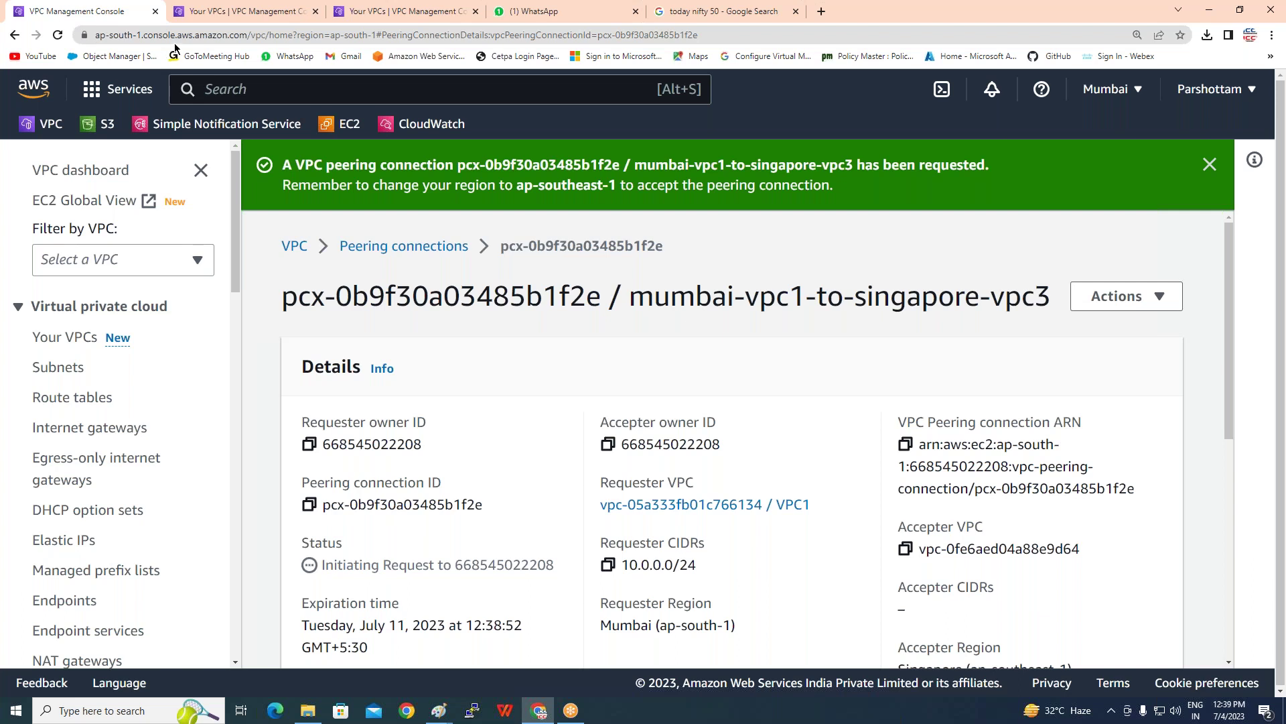
# In Singapore, accept peering request pcx-0b9f30a03485b1f2e and refresh the connection list
pyautogui.click(250, 13)
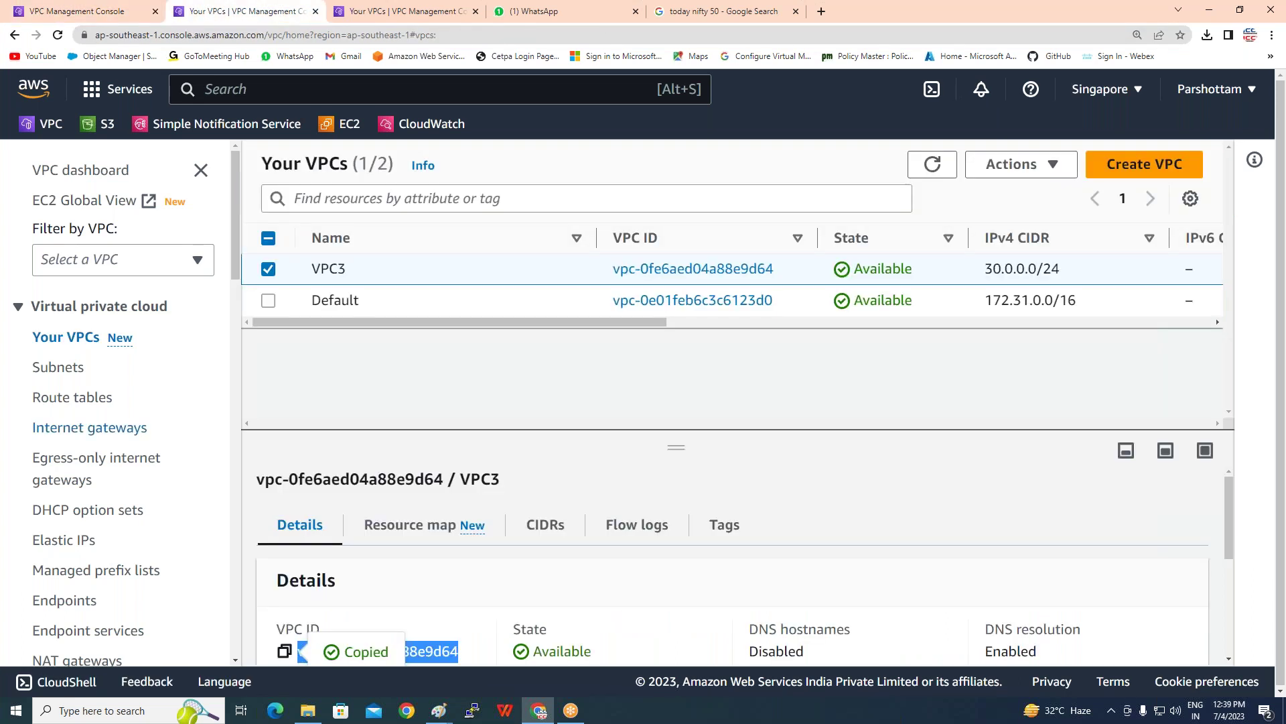
pyautogui.scroll(-3, 83, 402)
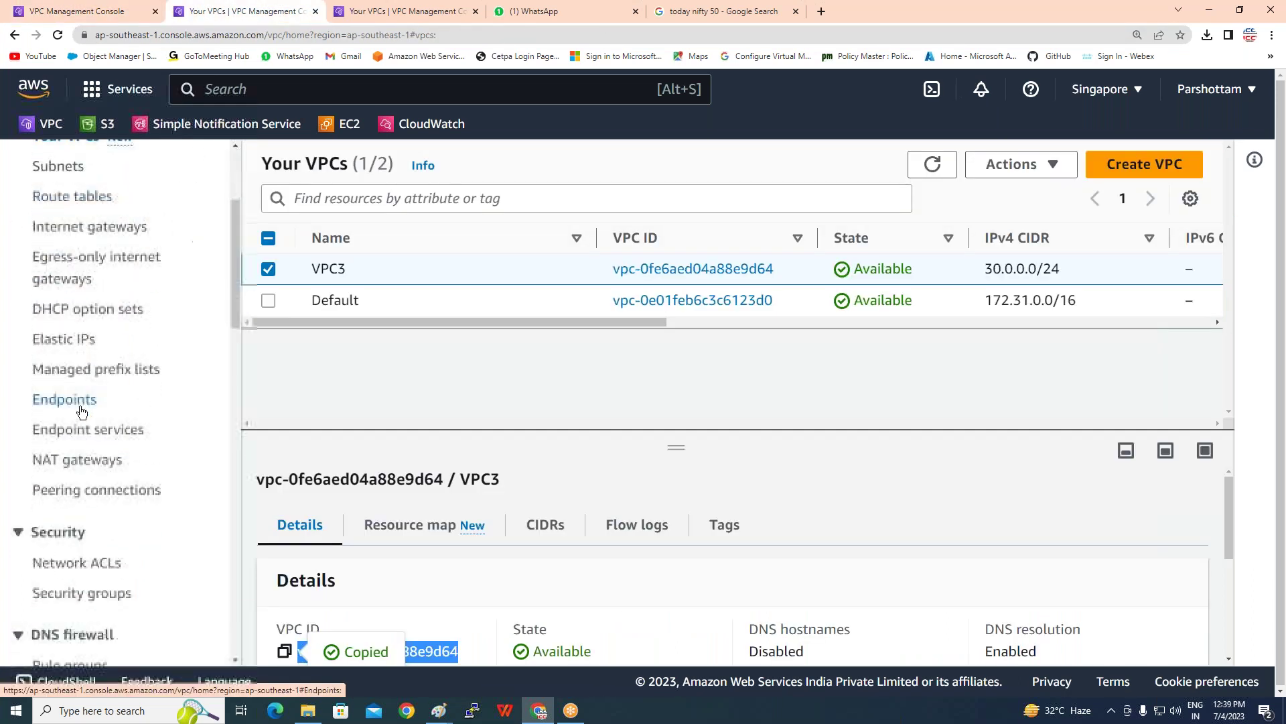
pyautogui.click(69, 501)
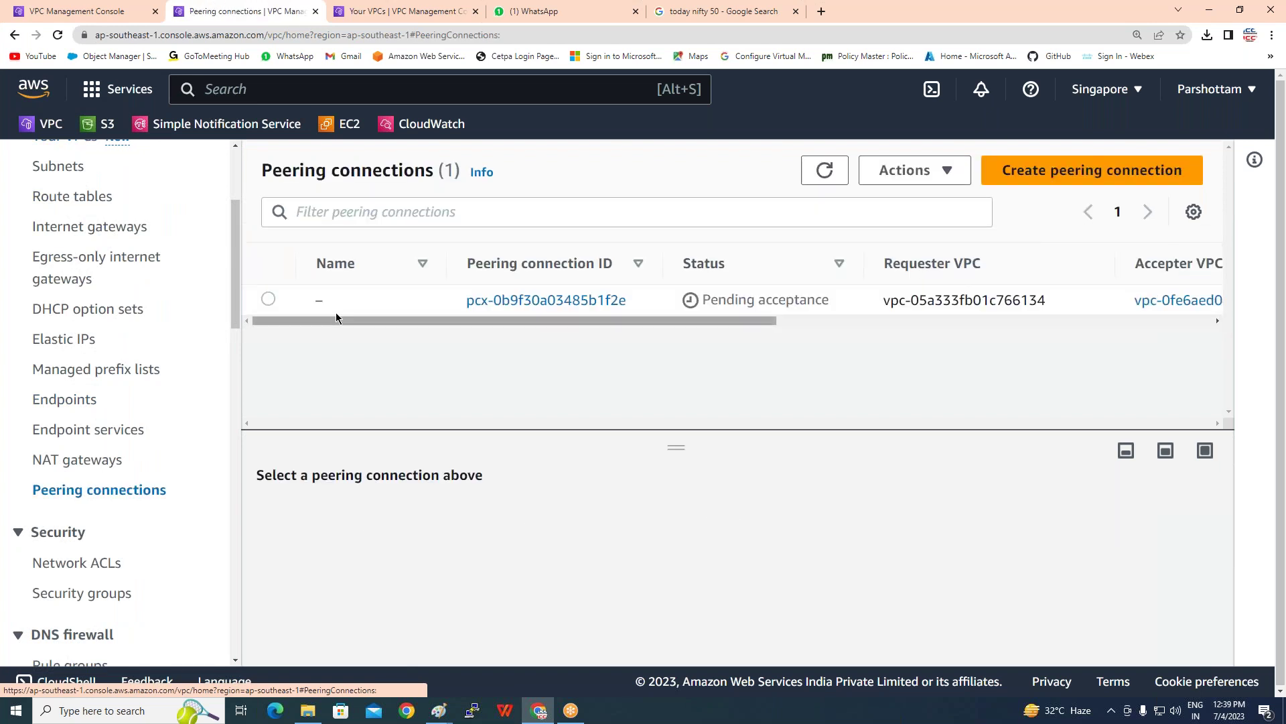
pyautogui.click(268, 299)
pyautogui.click(958, 170)
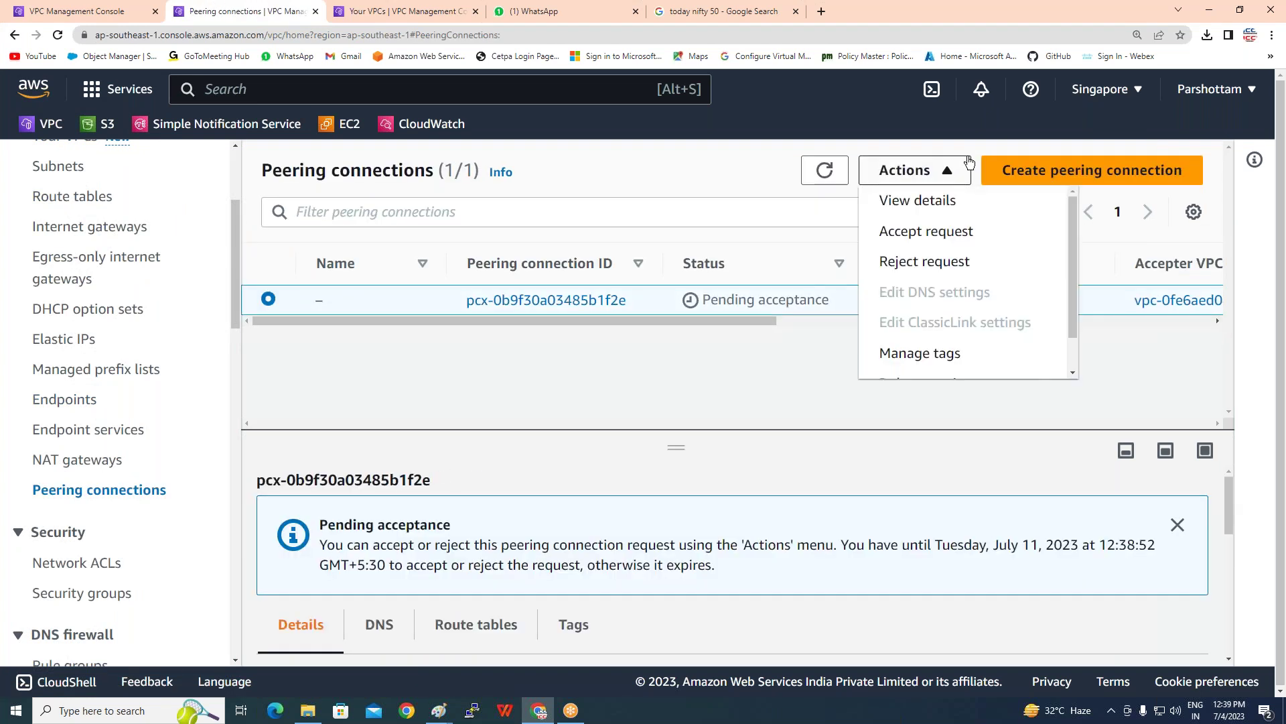
pyautogui.click(923, 232)
pyautogui.click(1139, 556)
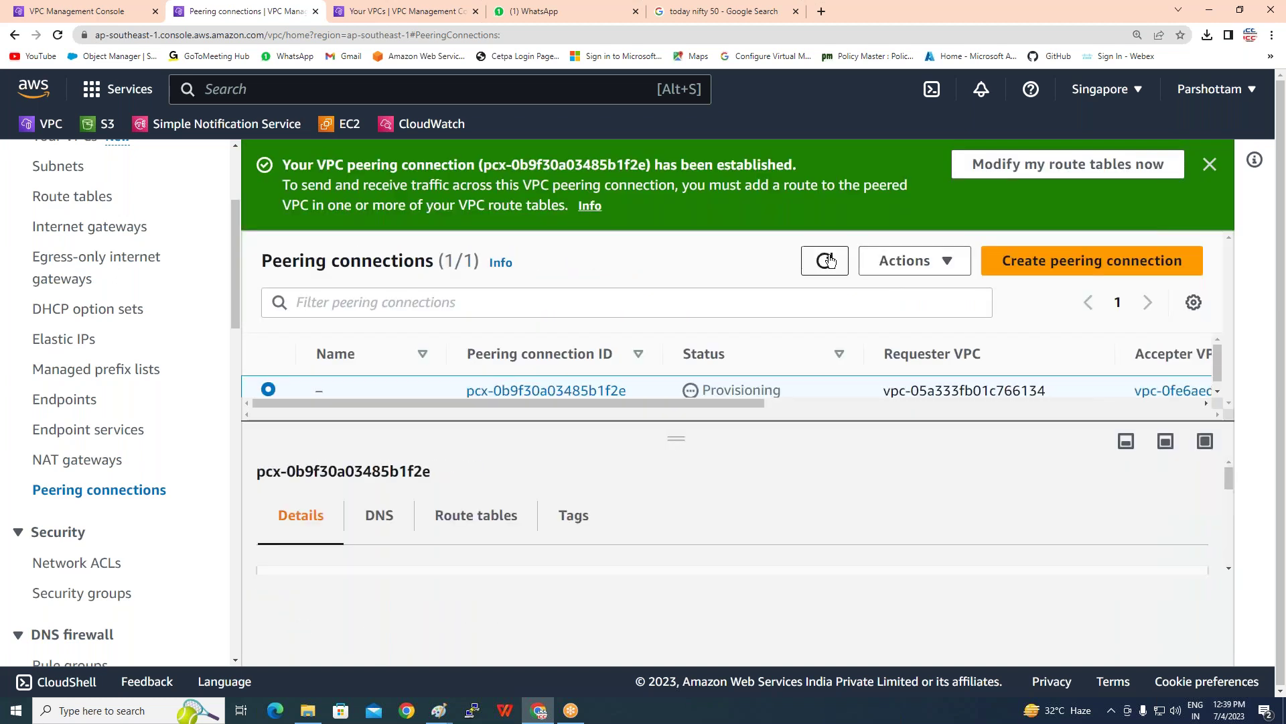
pyautogui.click(828, 261)
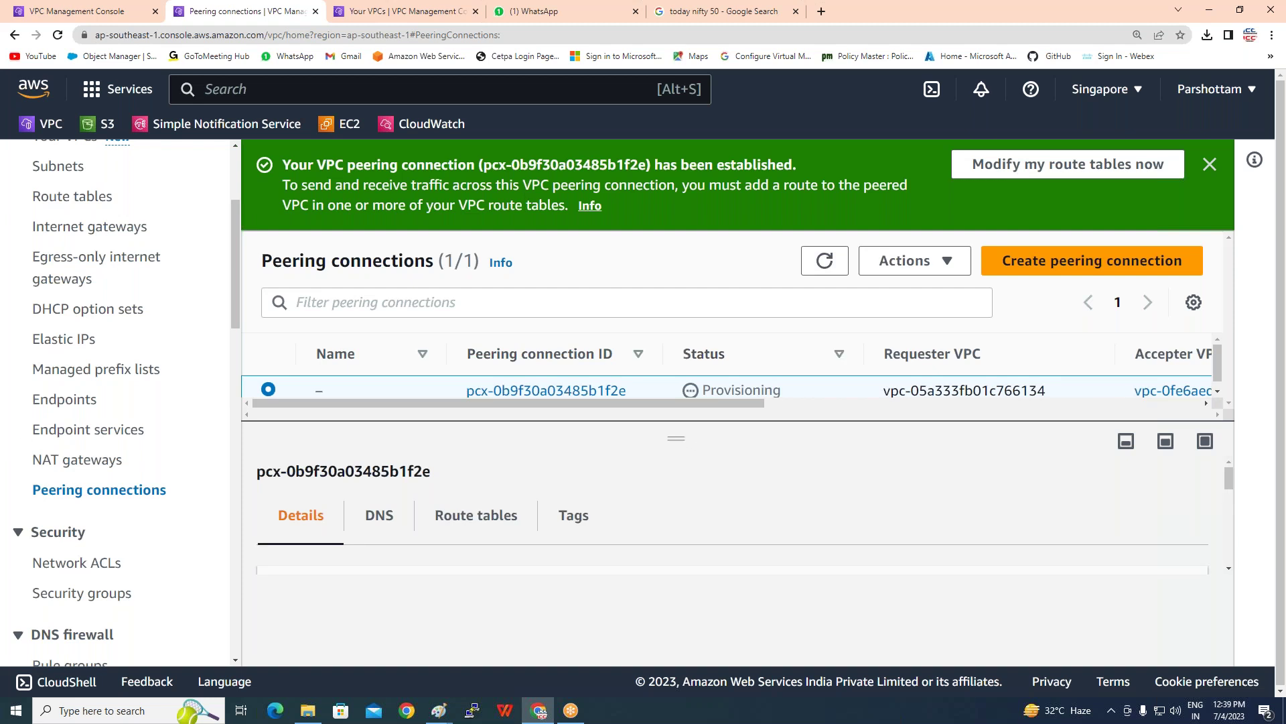
pyautogui.scroll(2, 77, 339)
pyautogui.click(74, 331)
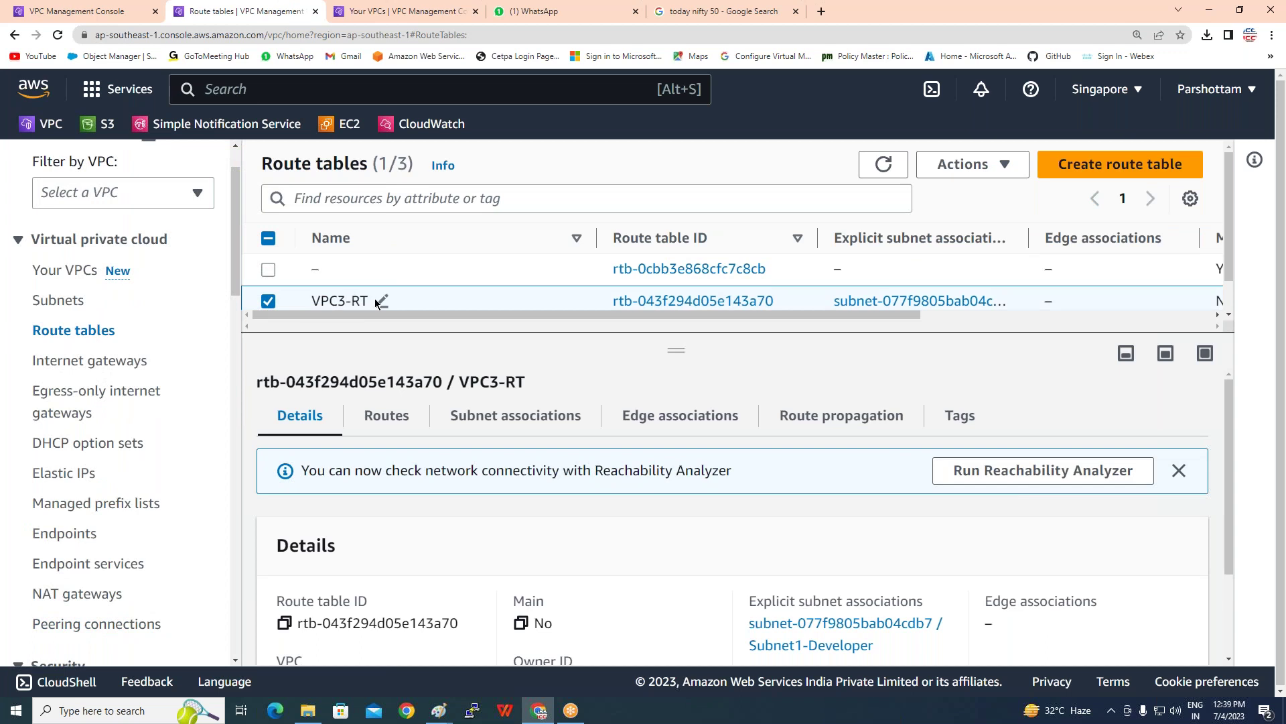
# Add a 10.0.0.0/24 route via peering pcx-0b9f30a03485b1f2e to VPC3-RT and save
pyautogui.click(387, 416)
pyautogui.click(1109, 477)
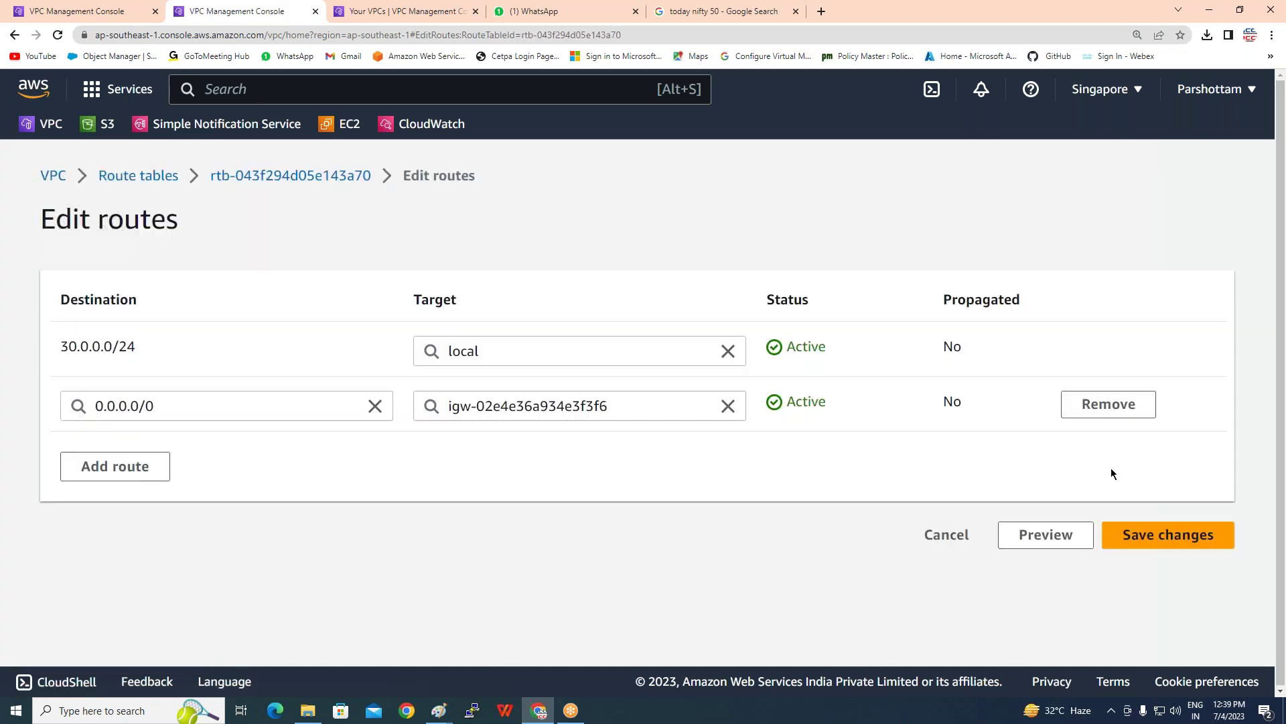
pyautogui.click(94, 478)
pyautogui.click(118, 453)
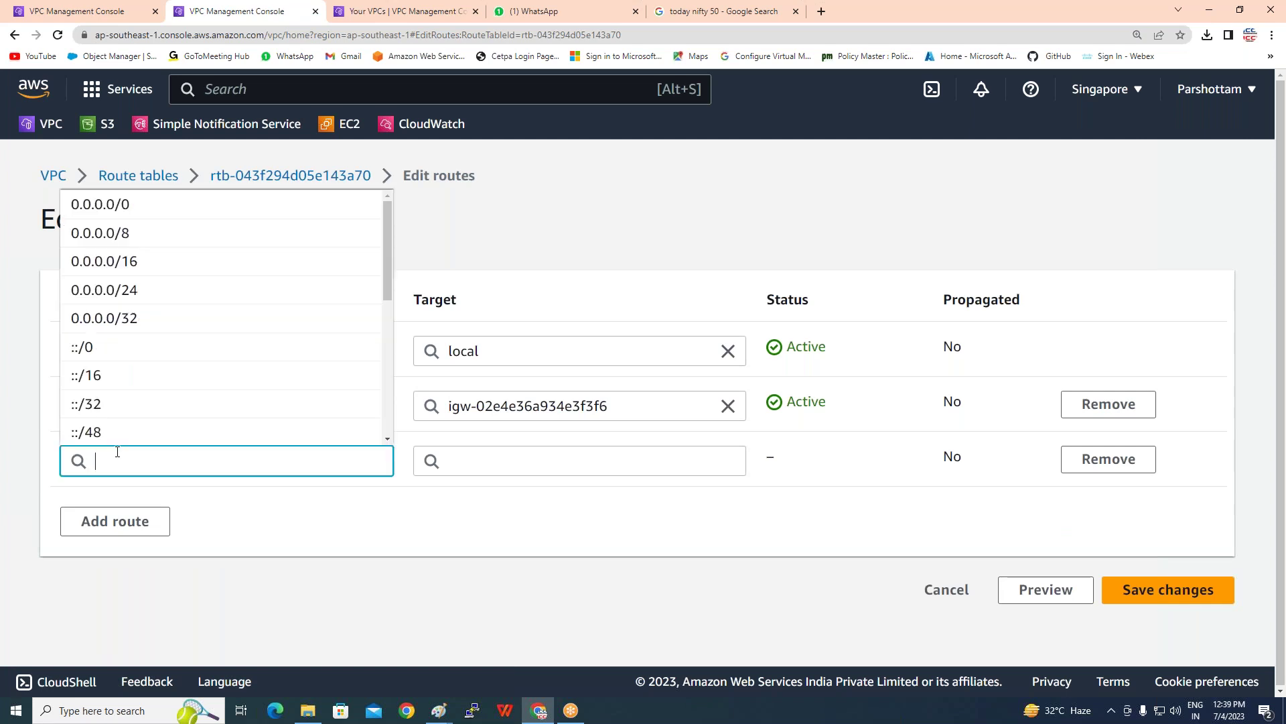
pyautogui.write('10.0.')
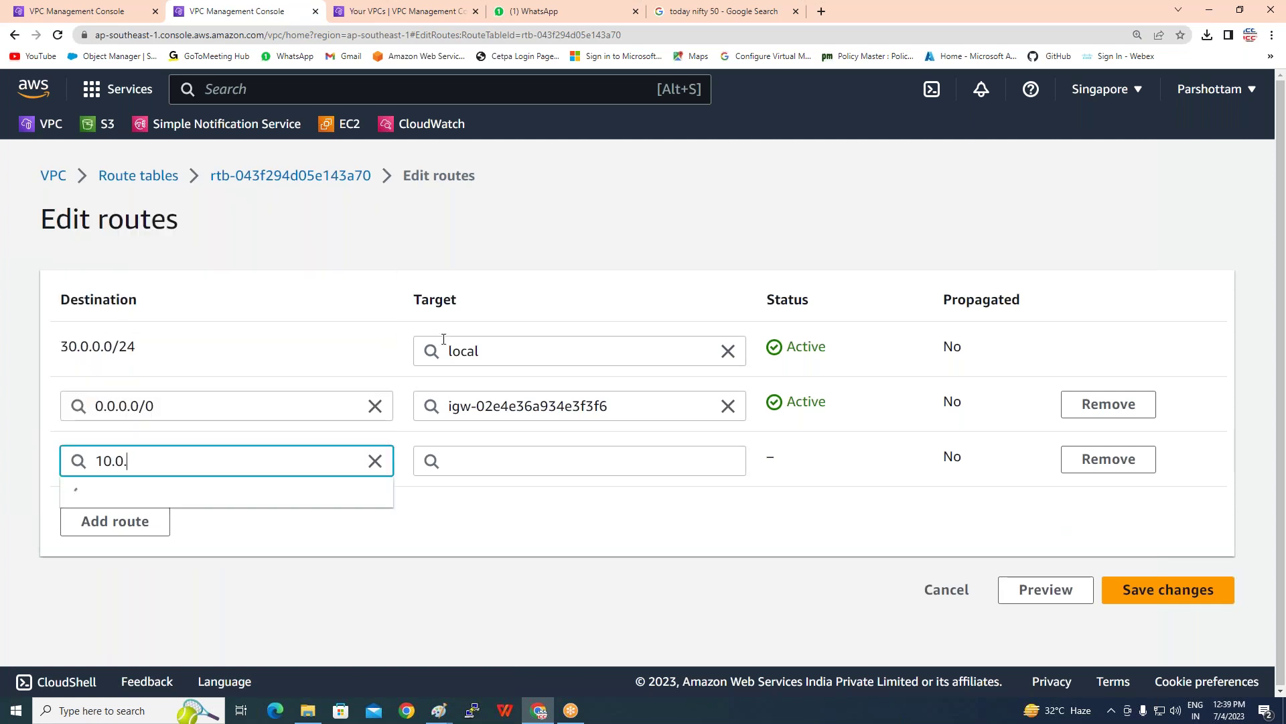
pyautogui.write('0.0')
pyautogui.write('/24')
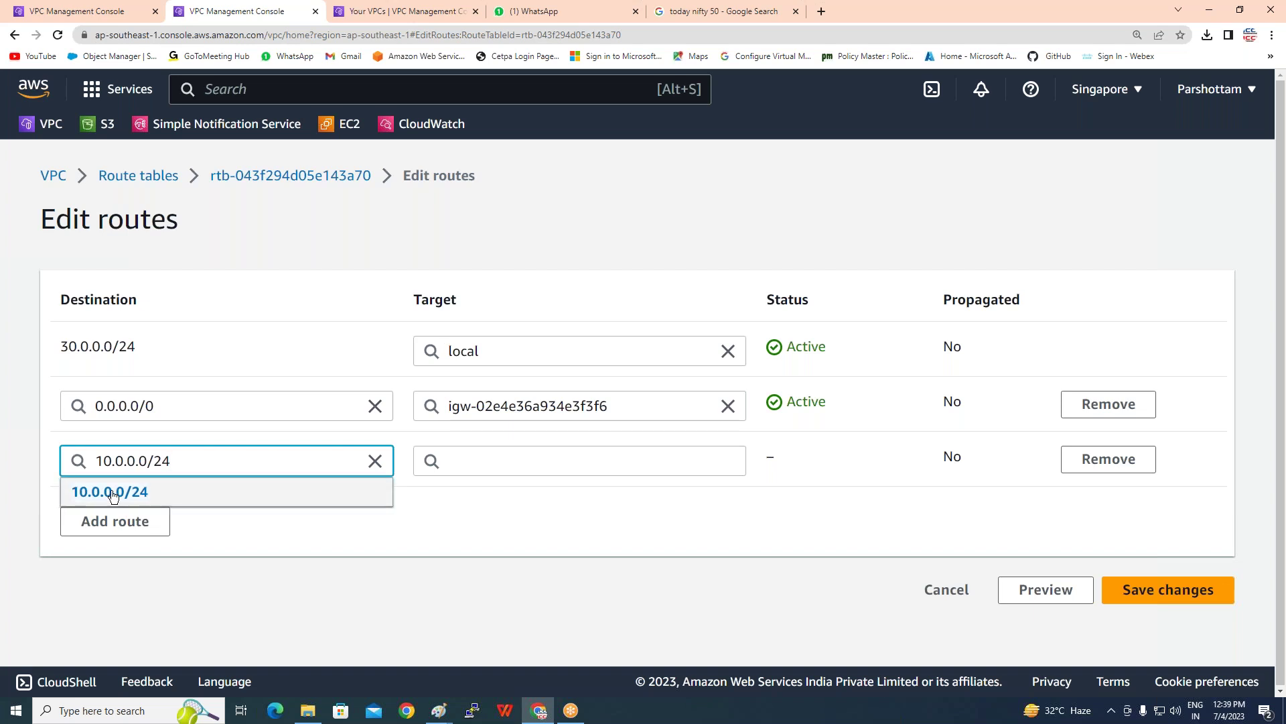
pyautogui.click(264, 491)
pyautogui.click(456, 458)
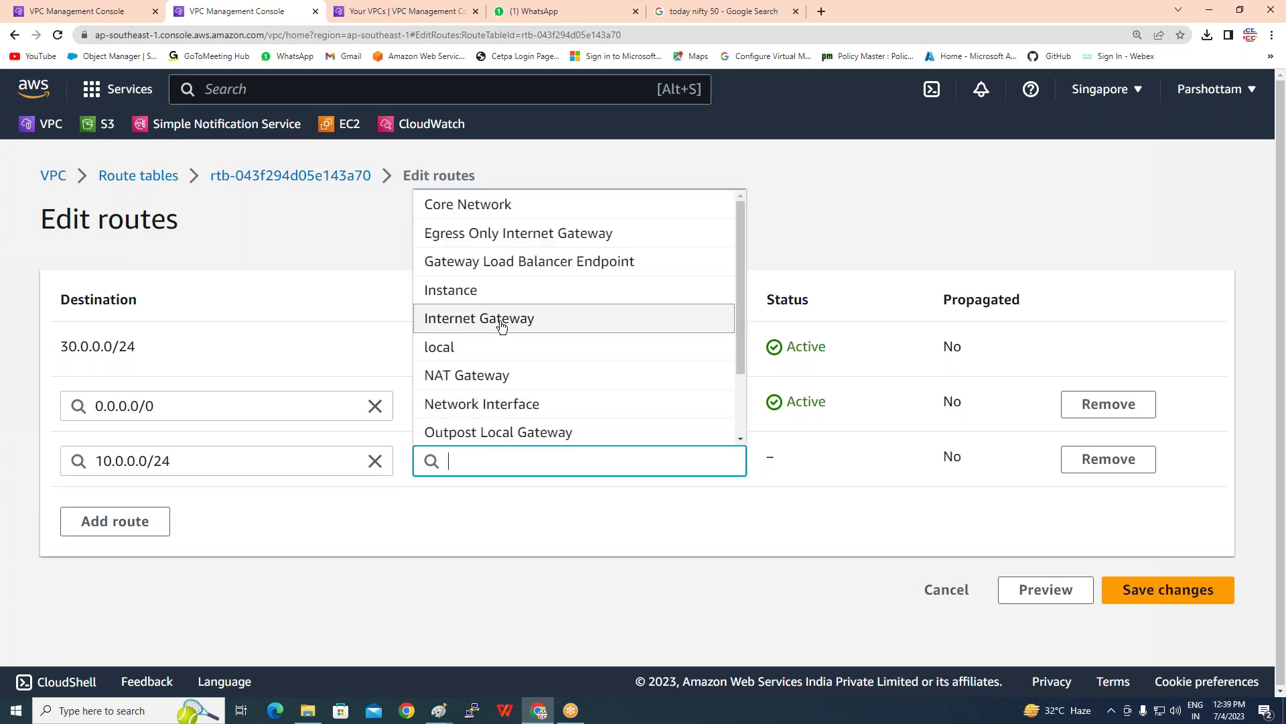
pyautogui.scroll(-3, 501, 335)
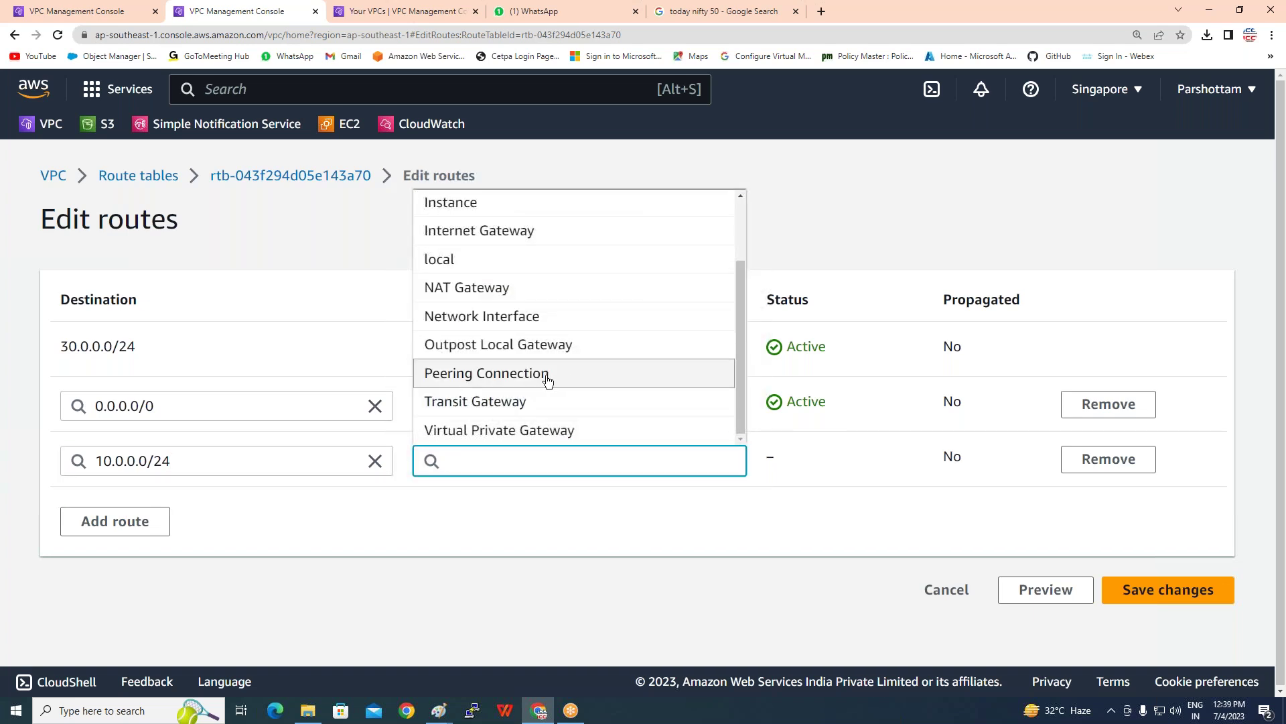
pyautogui.click(546, 375)
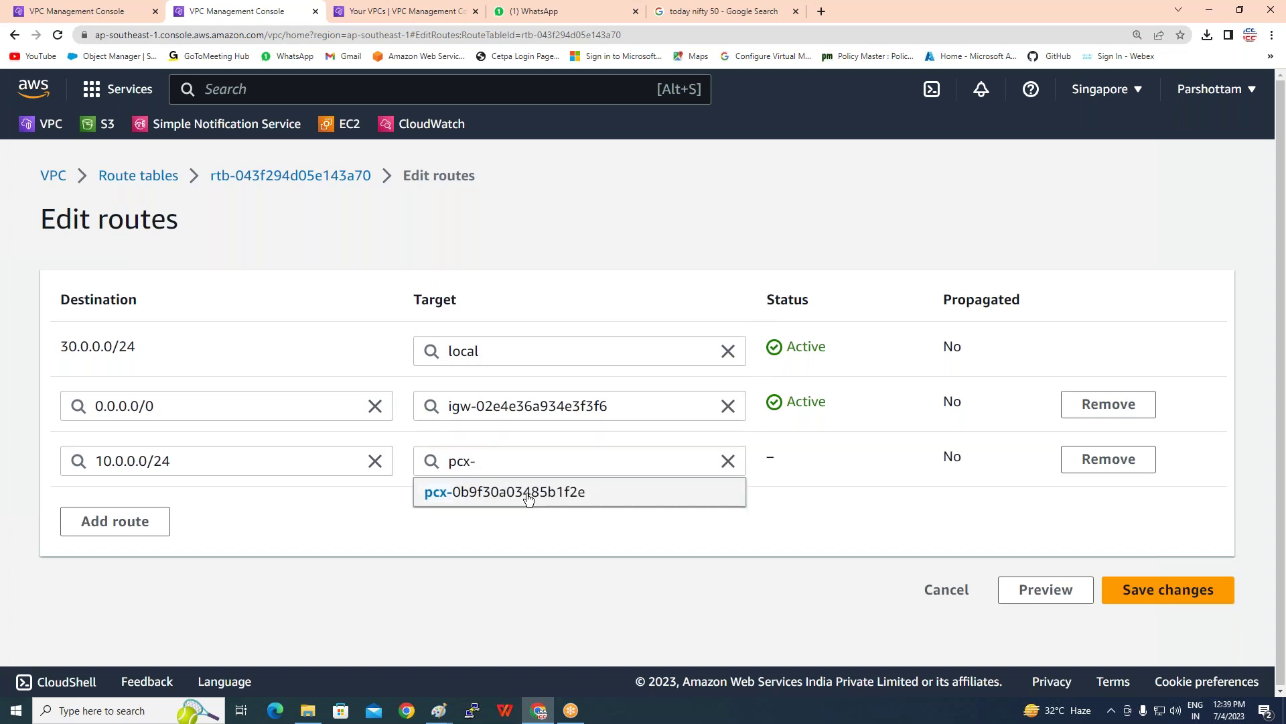
pyautogui.click(525, 491)
pyautogui.click(1182, 599)
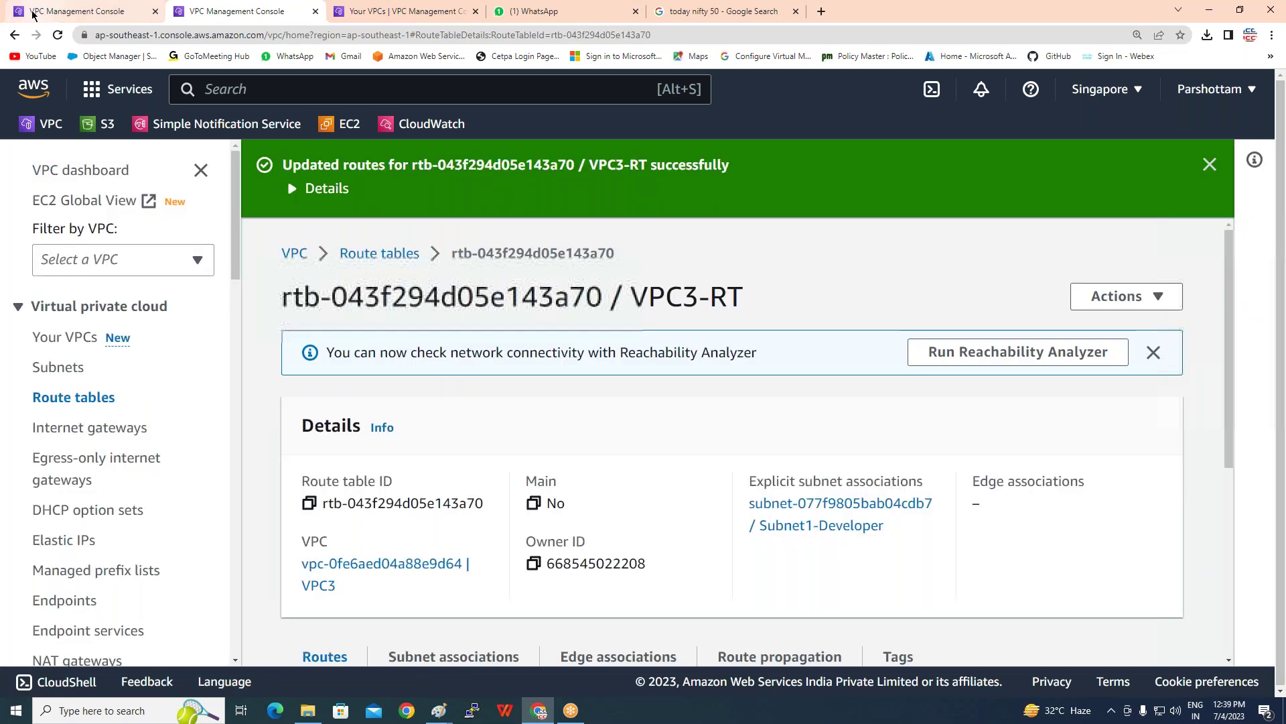
# In Mumbai, add a 30.0.0.0/24 route via mumbai-vpc1-to-singapore-vpc3 to Public Access-RT and save
pyautogui.click(32, 14)
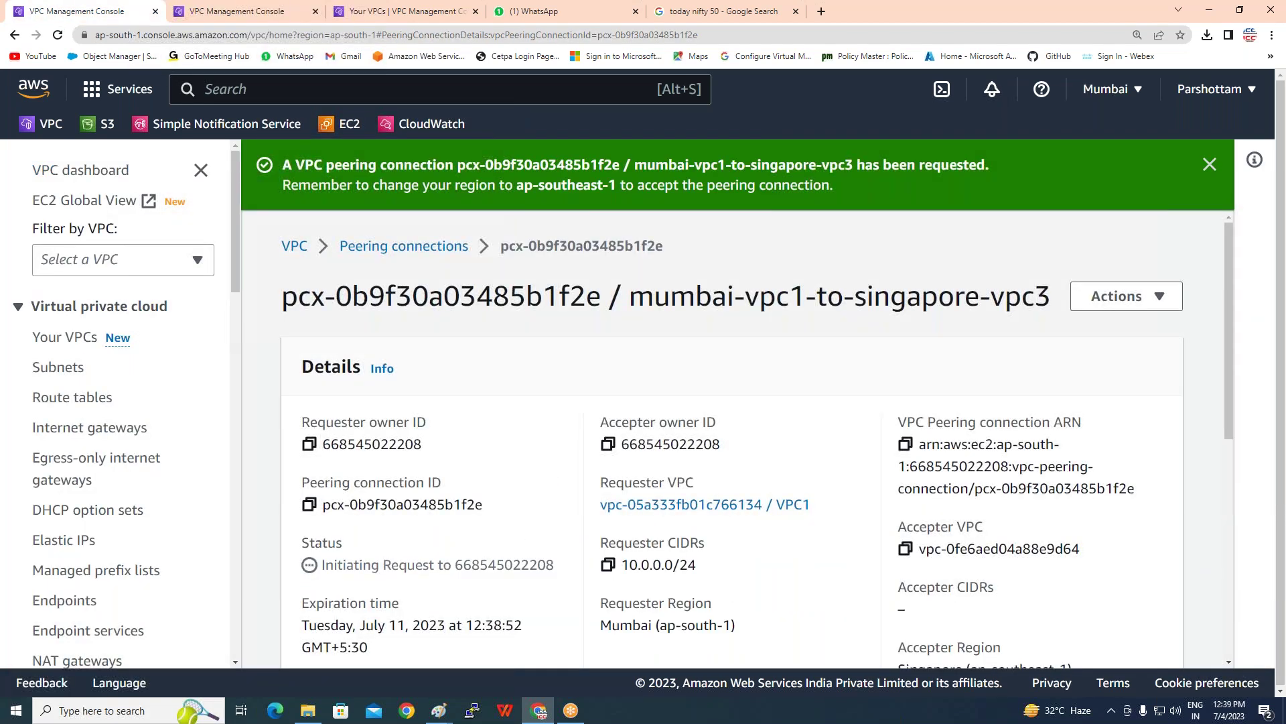
pyautogui.click(66, 399)
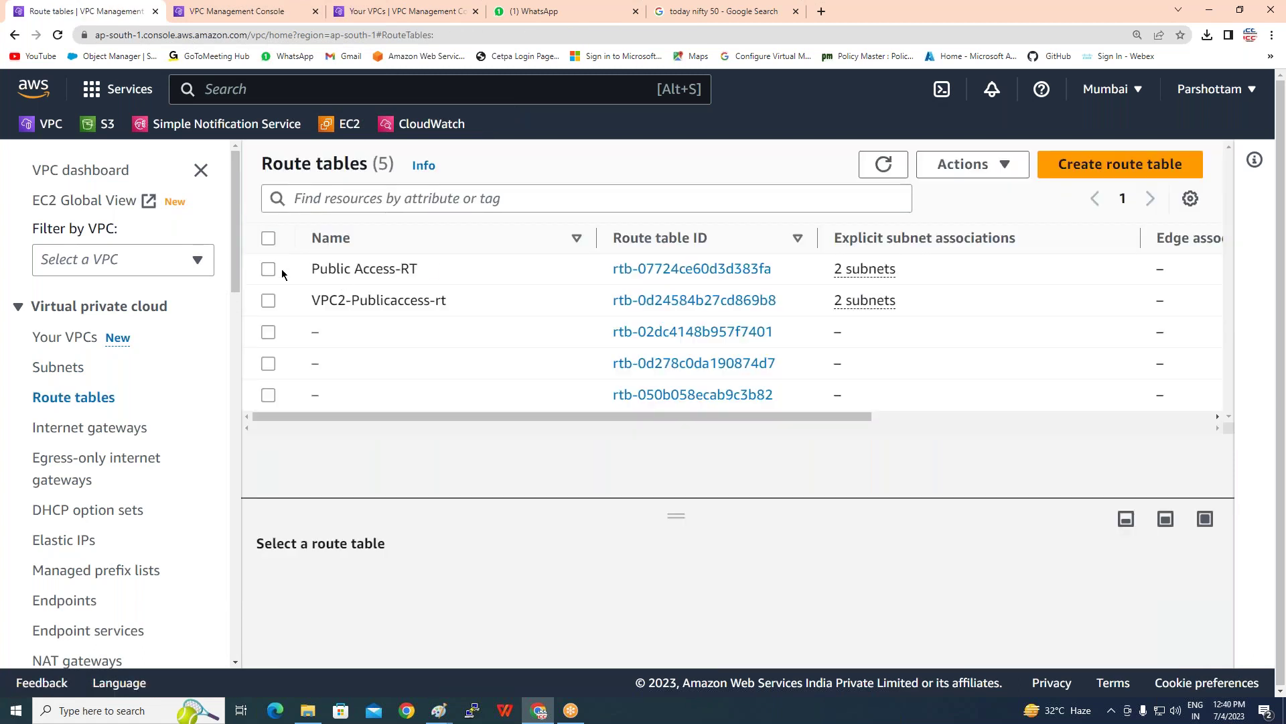
pyautogui.click(269, 269)
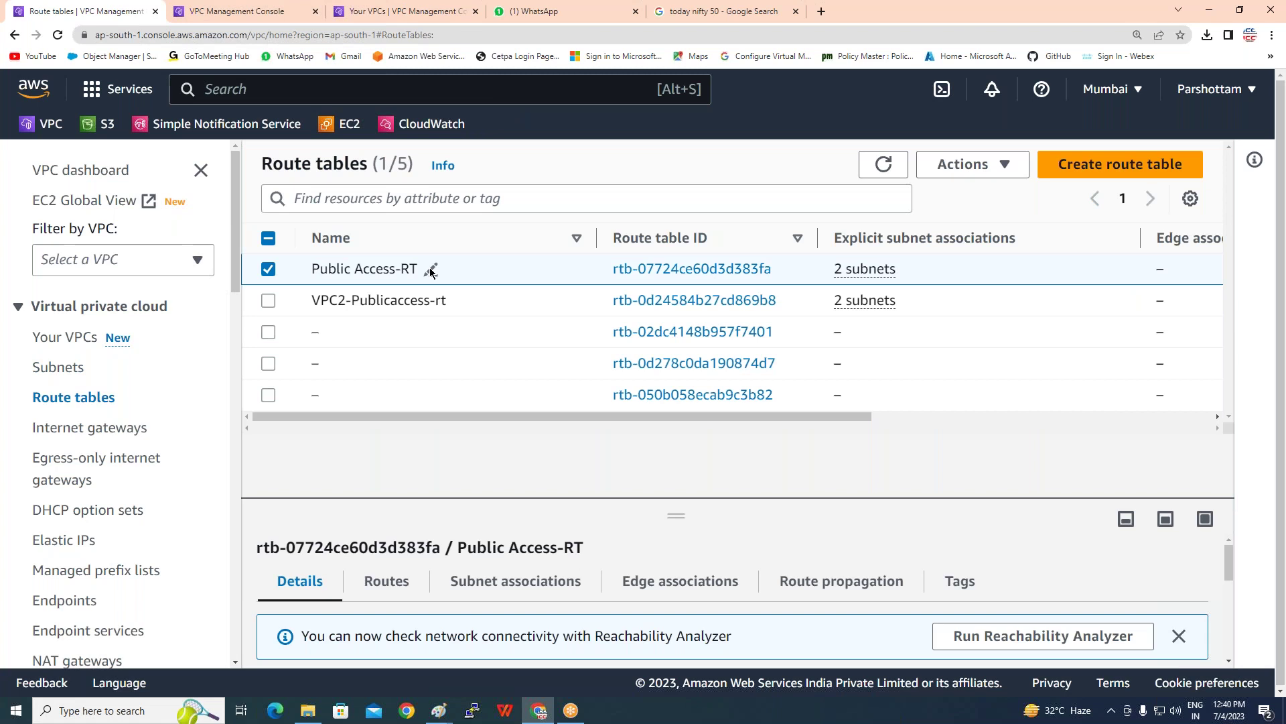
pyautogui.click(386, 582)
pyautogui.click(1134, 633)
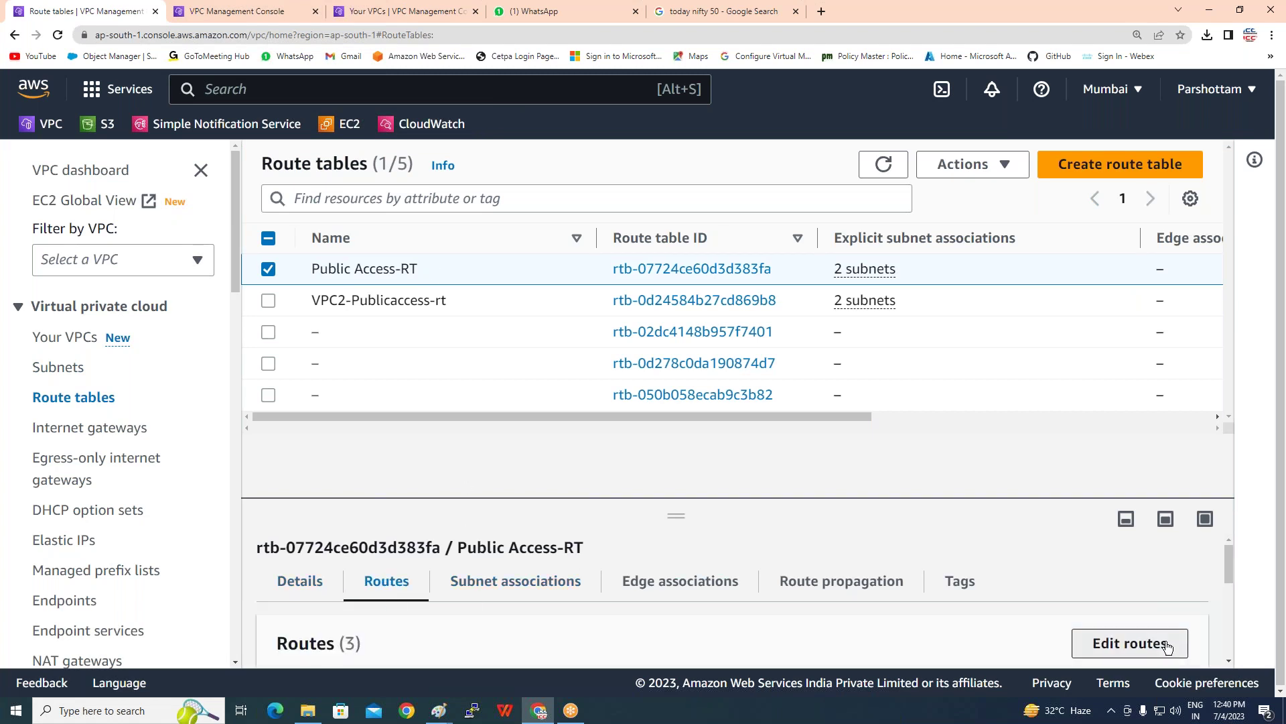
pyautogui.click(115, 521)
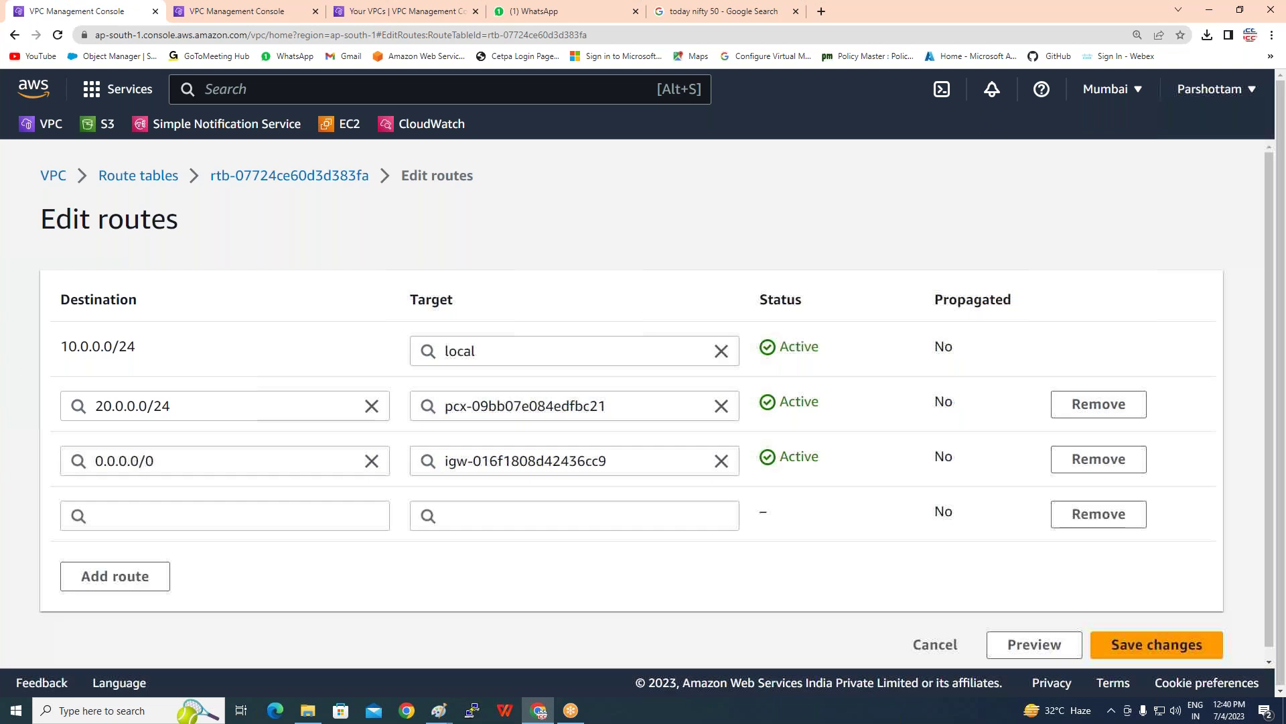
pyautogui.write('30.0.0.0/24')
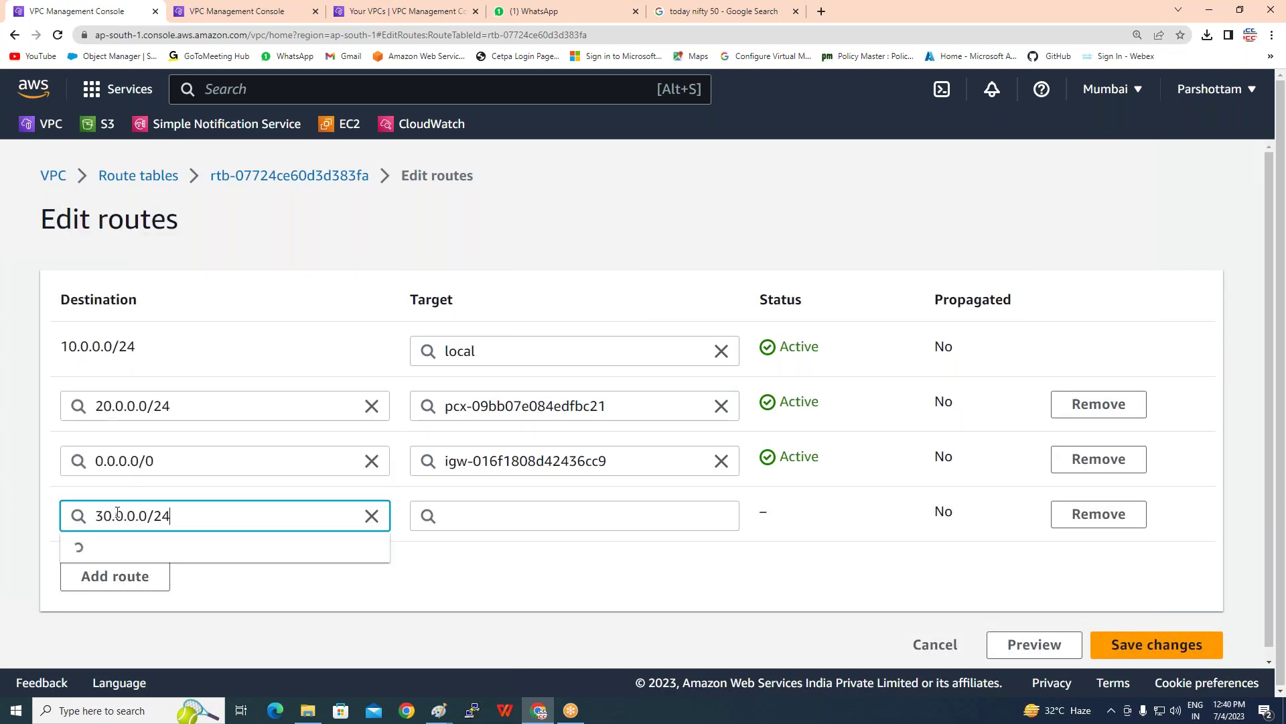
pyautogui.click(143, 546)
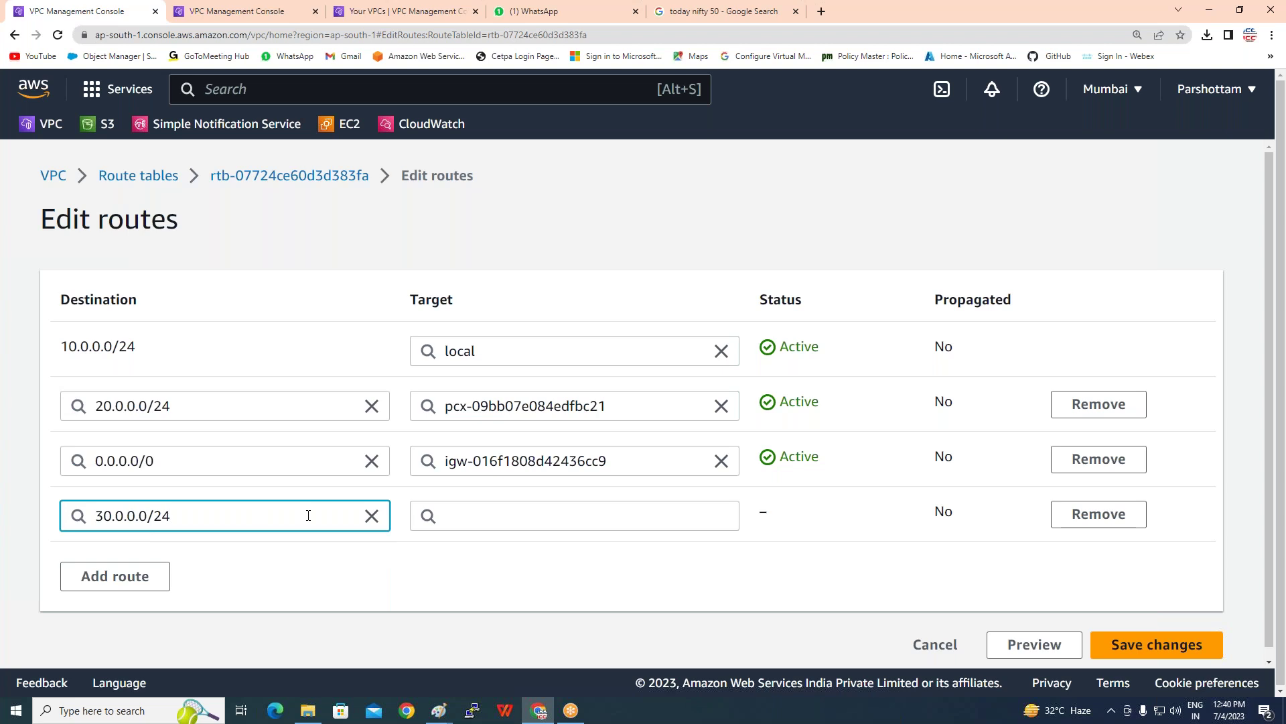
pyautogui.click(448, 515)
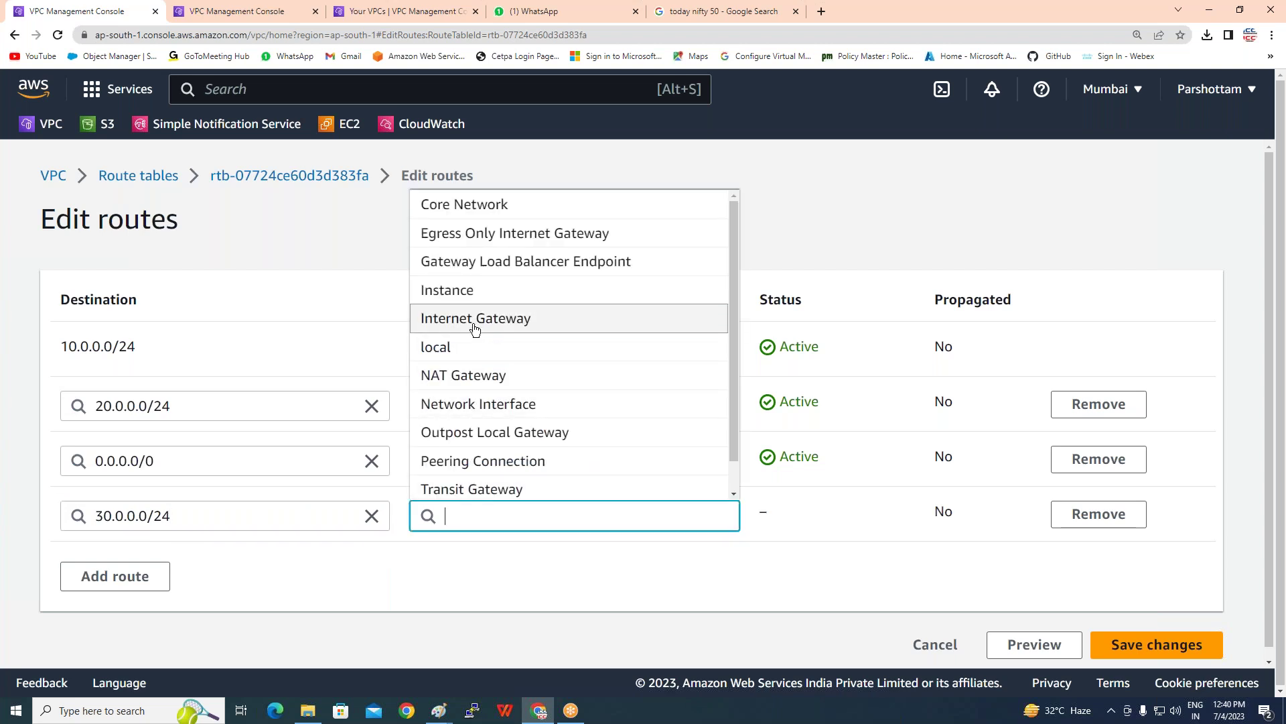
pyautogui.scroll(-1, 474, 318)
pyautogui.click(490, 434)
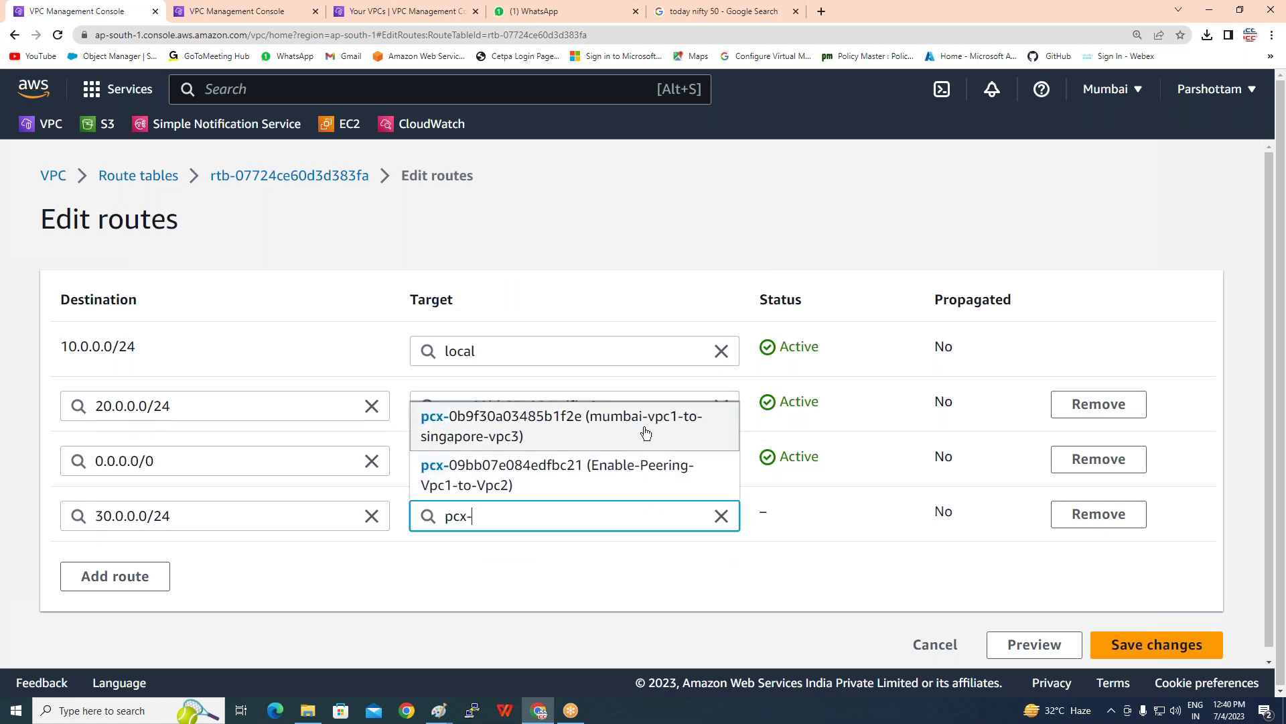
pyautogui.click(650, 426)
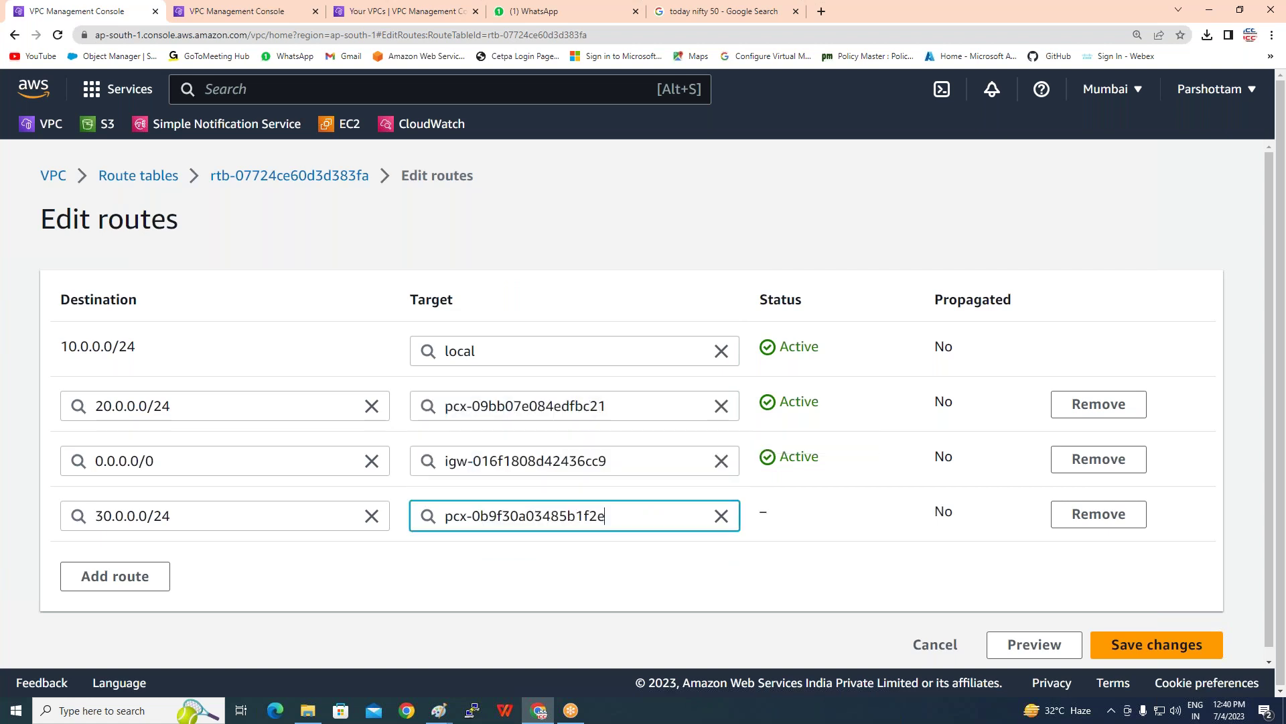
pyautogui.click(1180, 644)
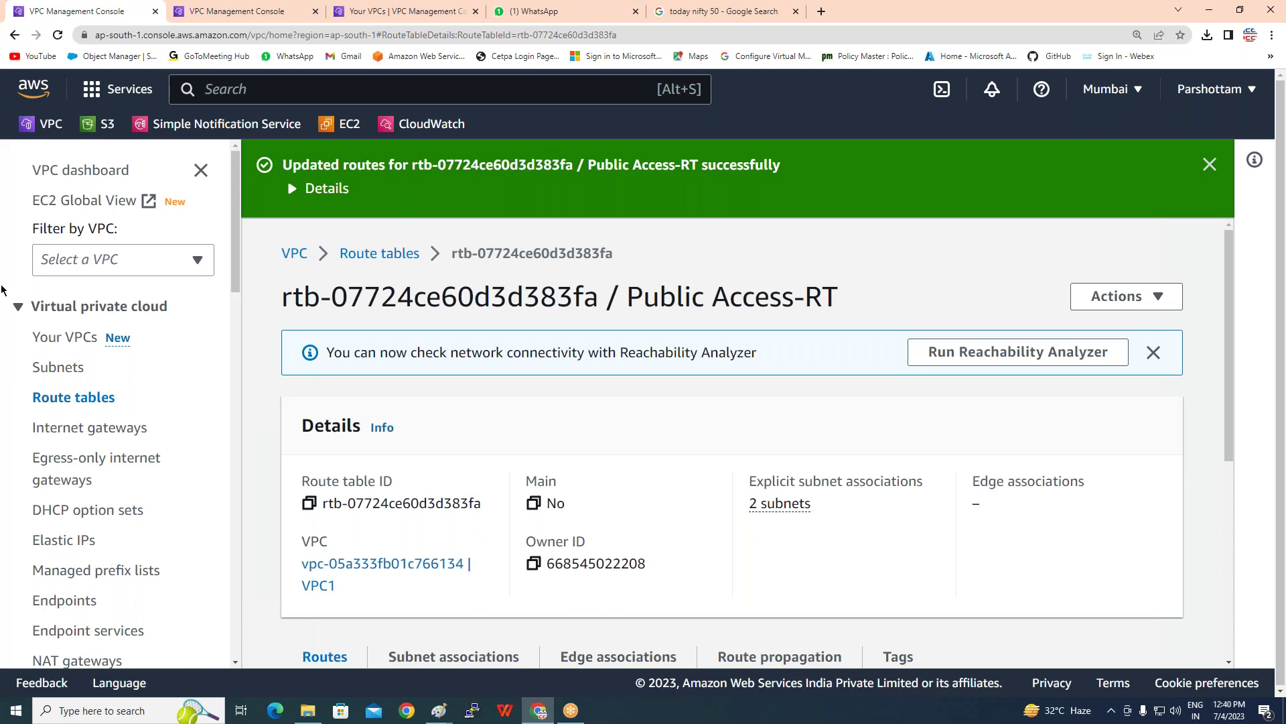
pyautogui.scroll(-3, 129, 461)
pyautogui.click(127, 492)
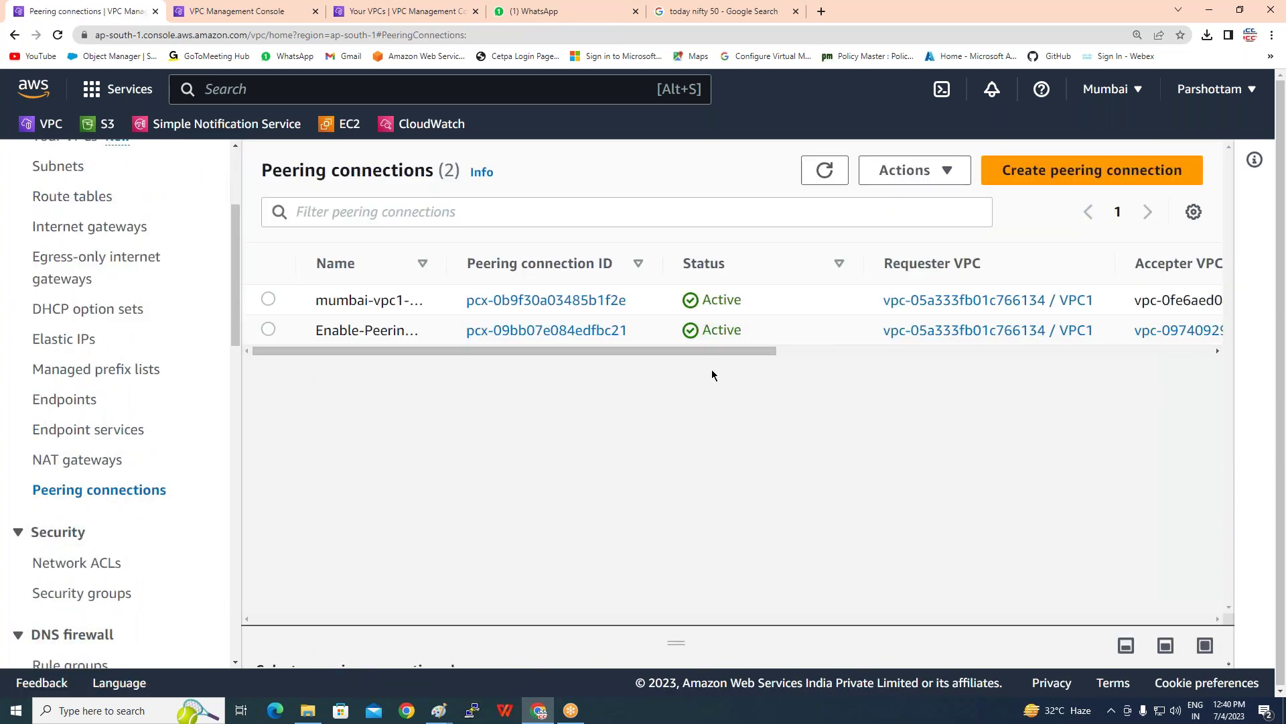
# Start a new peering connection with VPC1 as the requester VPC
pyautogui.click(1087, 172)
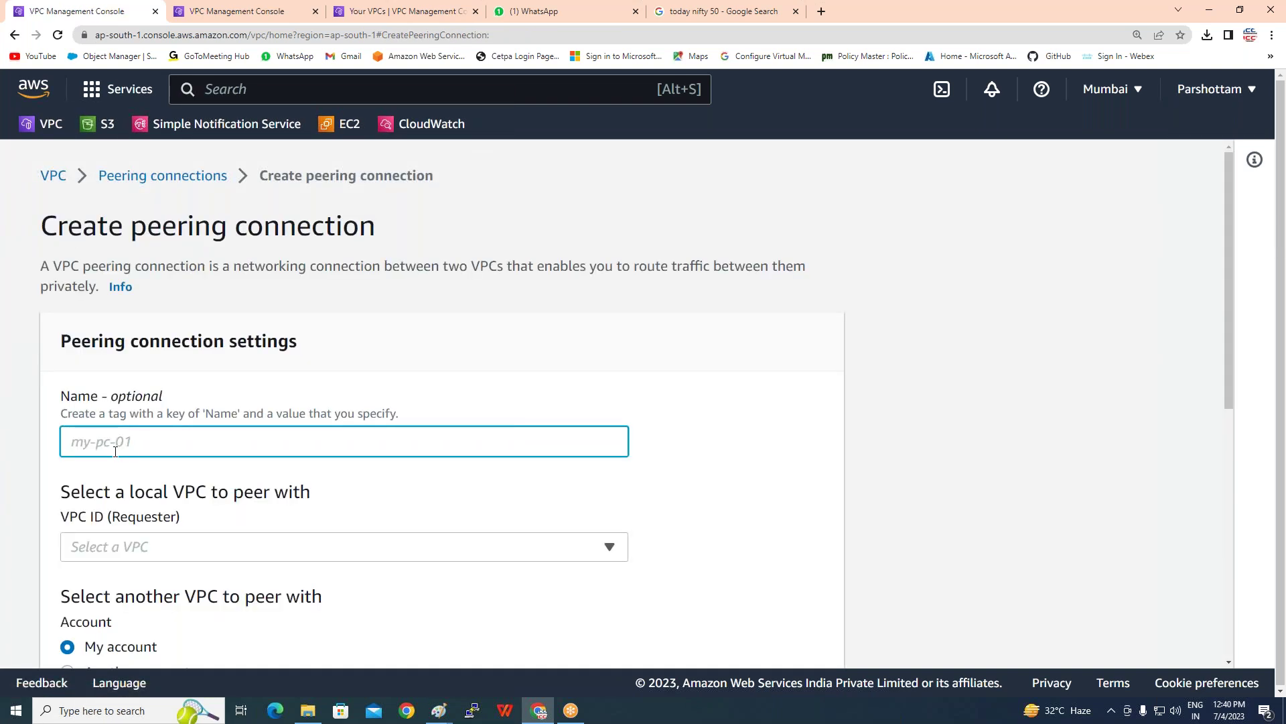
pyautogui.write('Mumbai-vpc1-to-Canada-Vpc4')
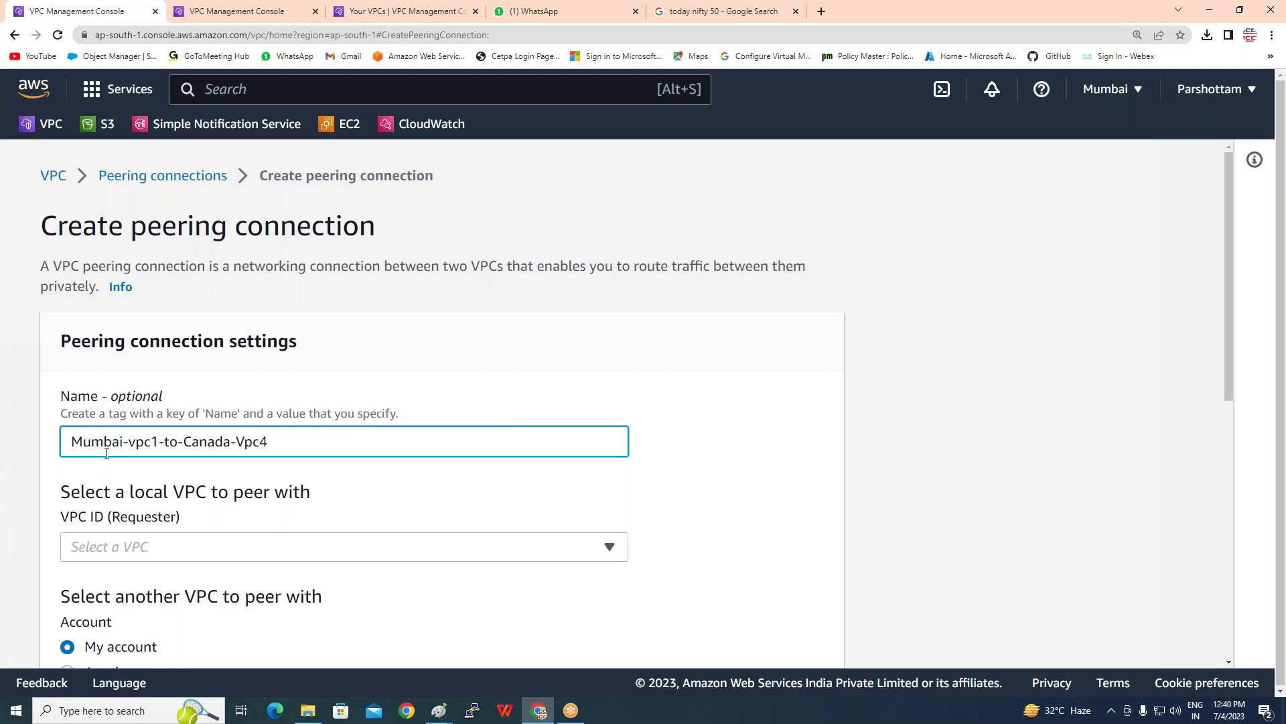
pyautogui.scroll(-2, 106, 454)
pyautogui.click(134, 418)
pyautogui.click(141, 465)
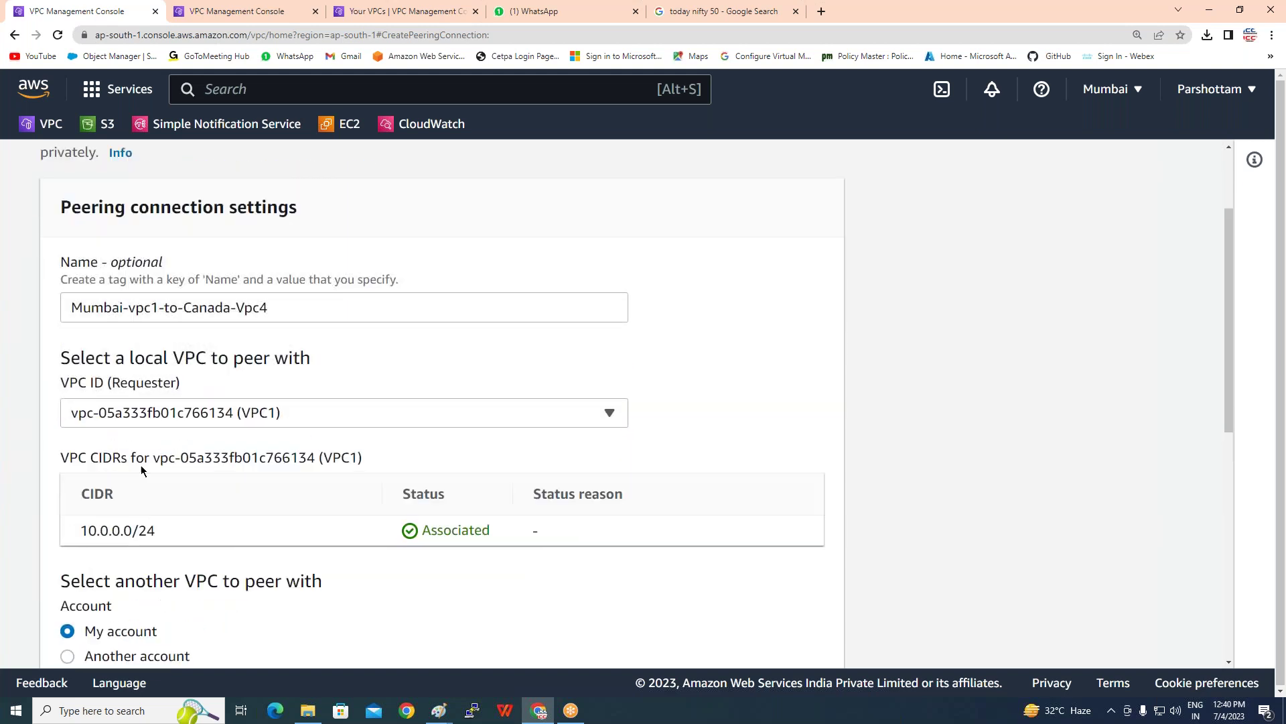
pyautogui.scroll(-4, 131, 402)
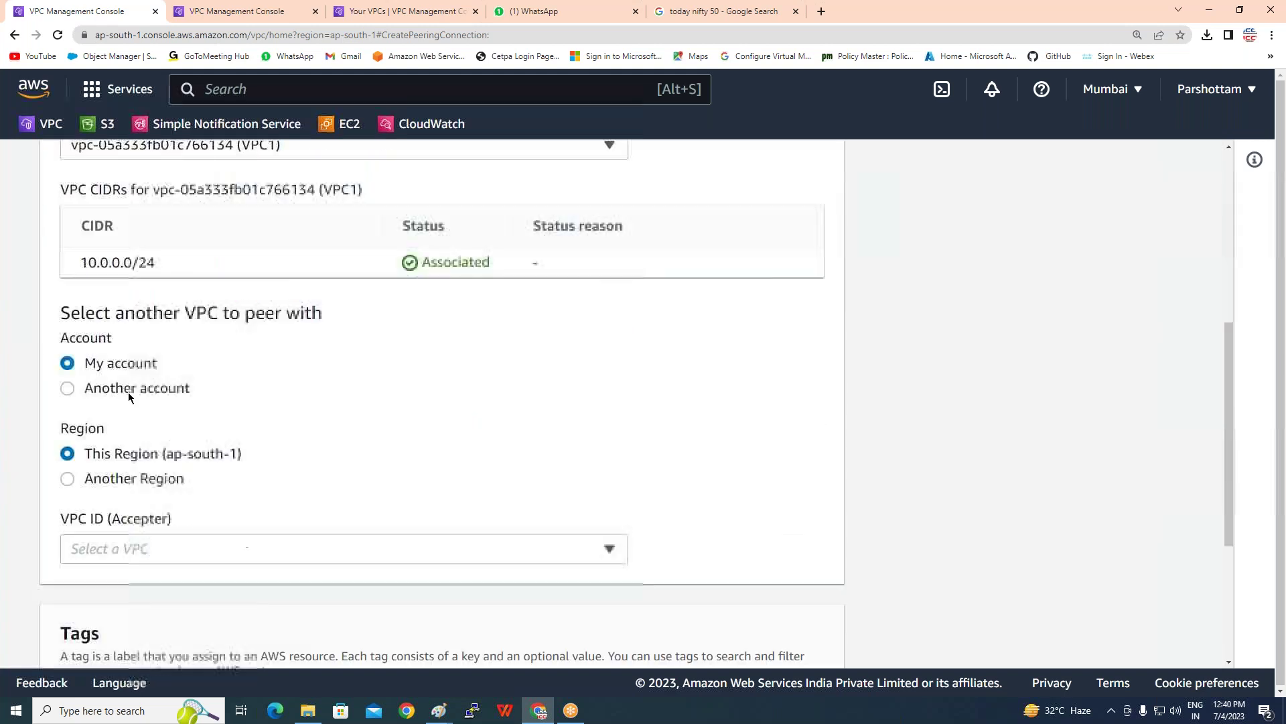
# Set the accepter region to Canada (Central) and look up Canada's VPC list
pyautogui.click(130, 481)
pyautogui.click(138, 516)
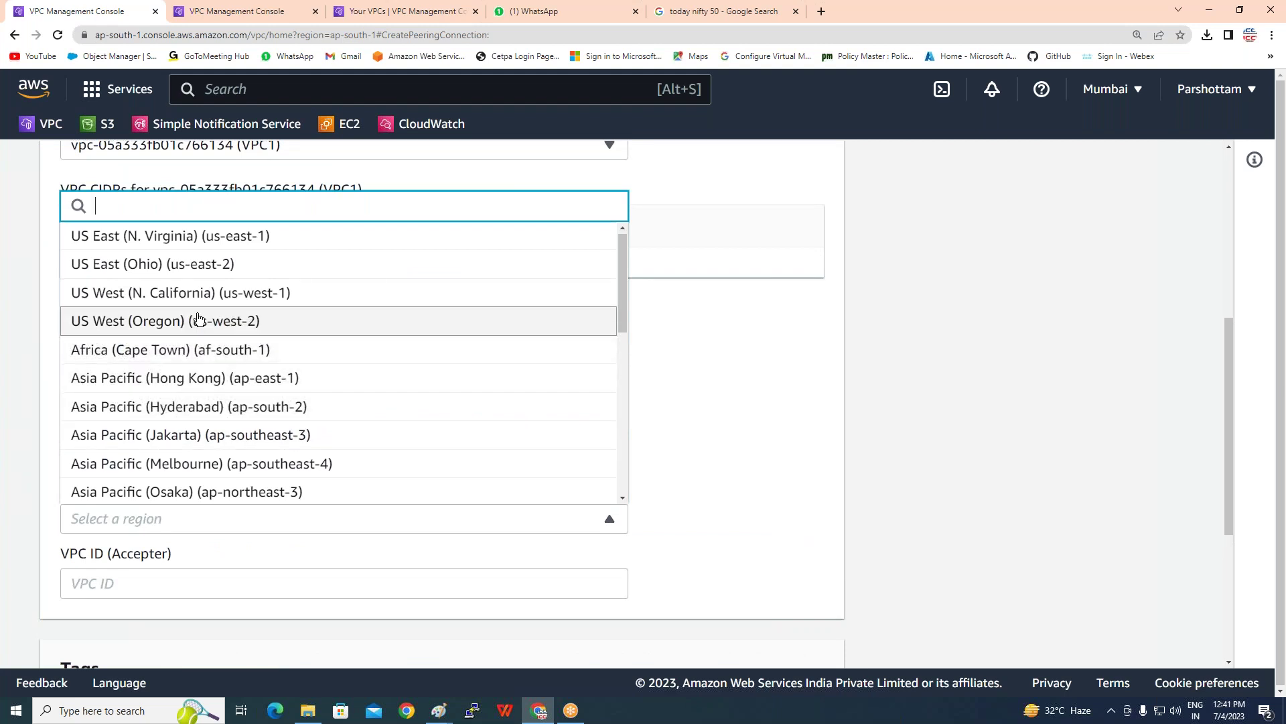
pyautogui.scroll(-1, 260, 340)
pyautogui.scroll(-2, 259, 340)
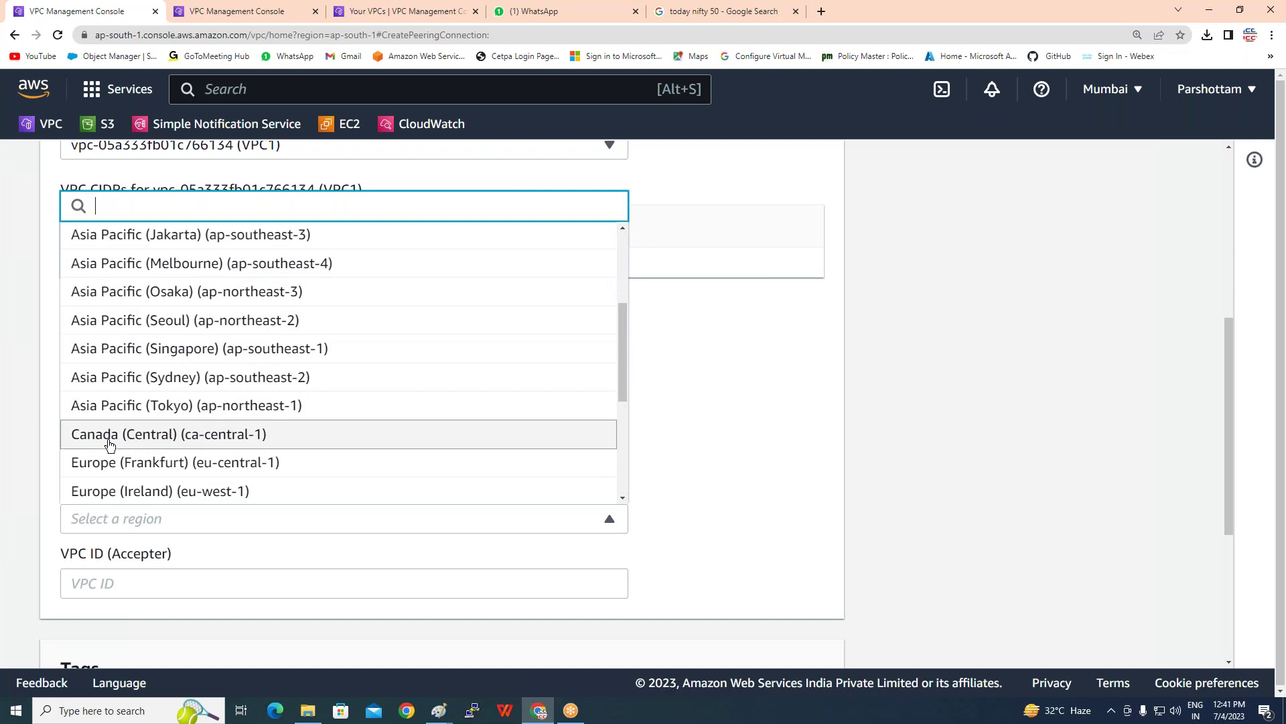
pyautogui.click(110, 443)
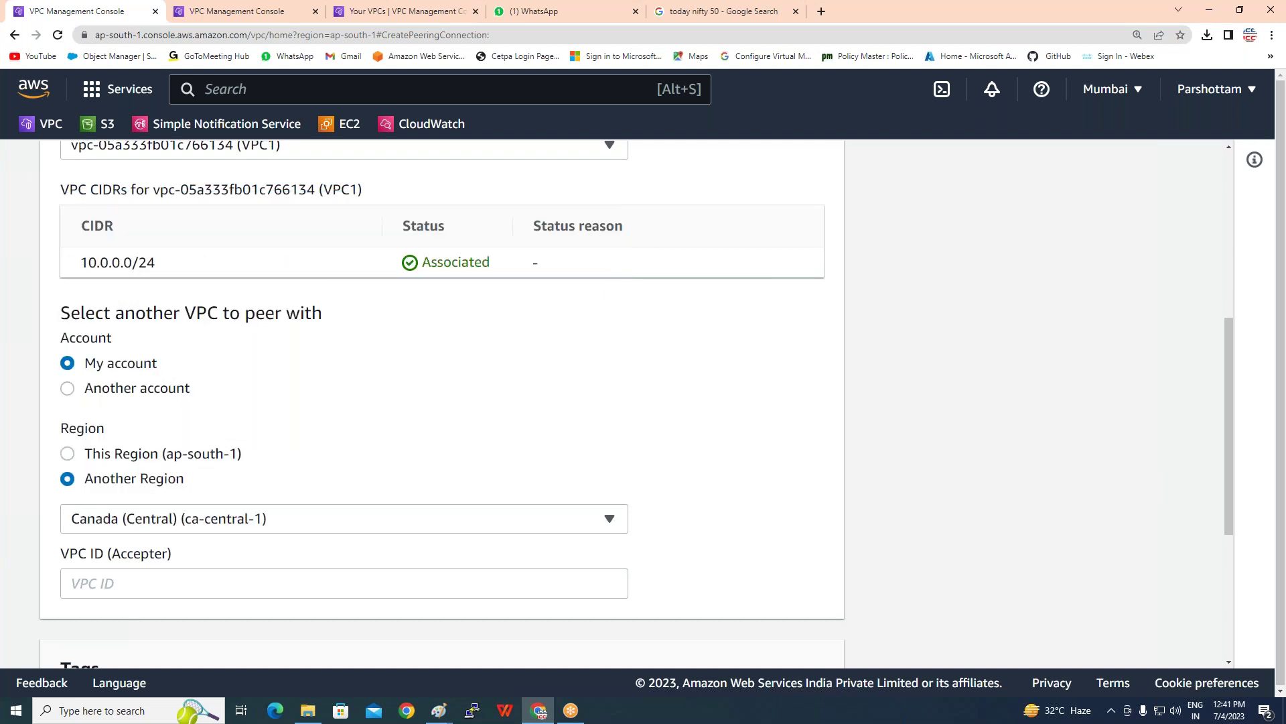
pyautogui.click(133, 574)
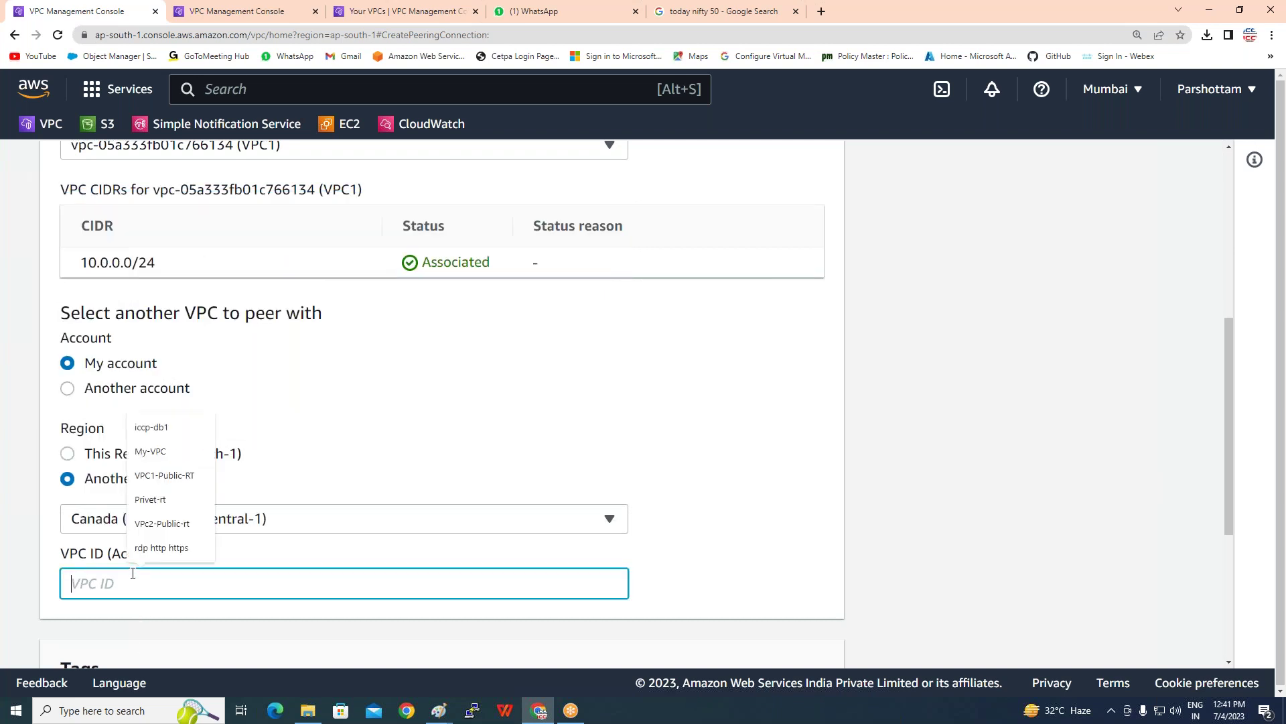
pyautogui.click(409, 11)
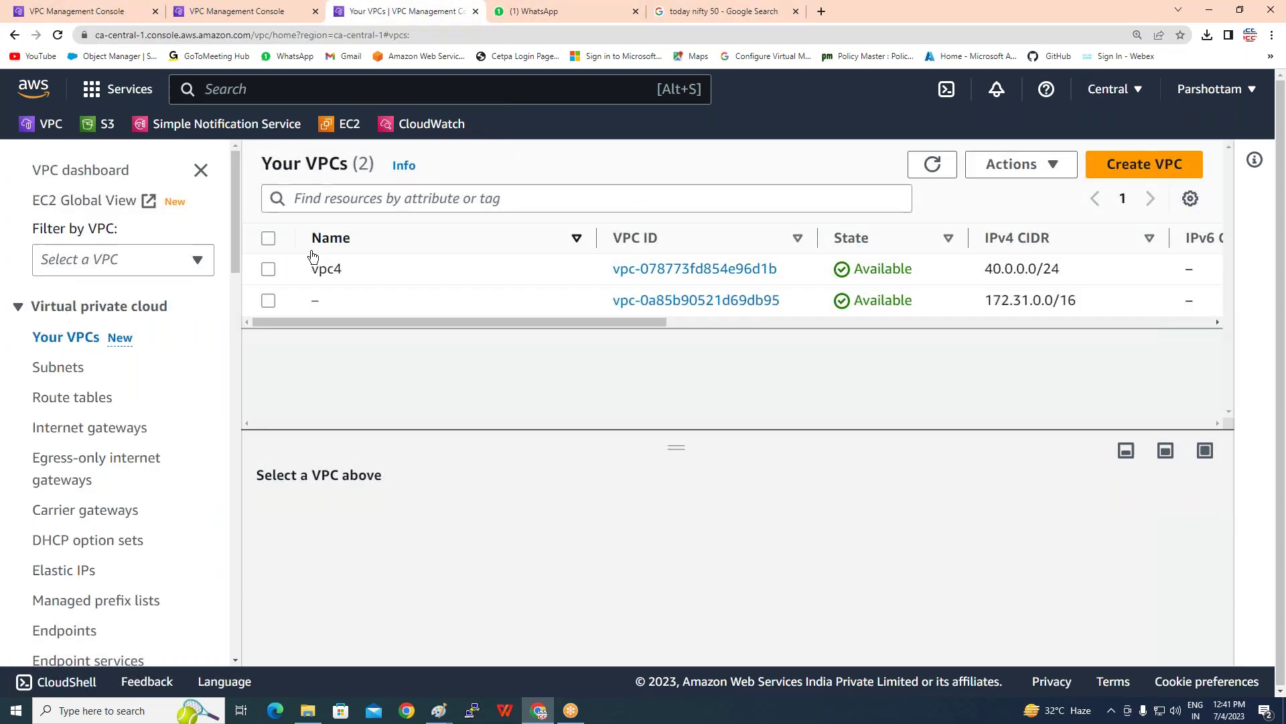
# Paste Canada vpc4's ID as accepter and create the Mumbai-vpc1-to-Canada-Vpc4 peering
pyautogui.click(267, 268)
pyautogui.scroll(-1, 424, 522)
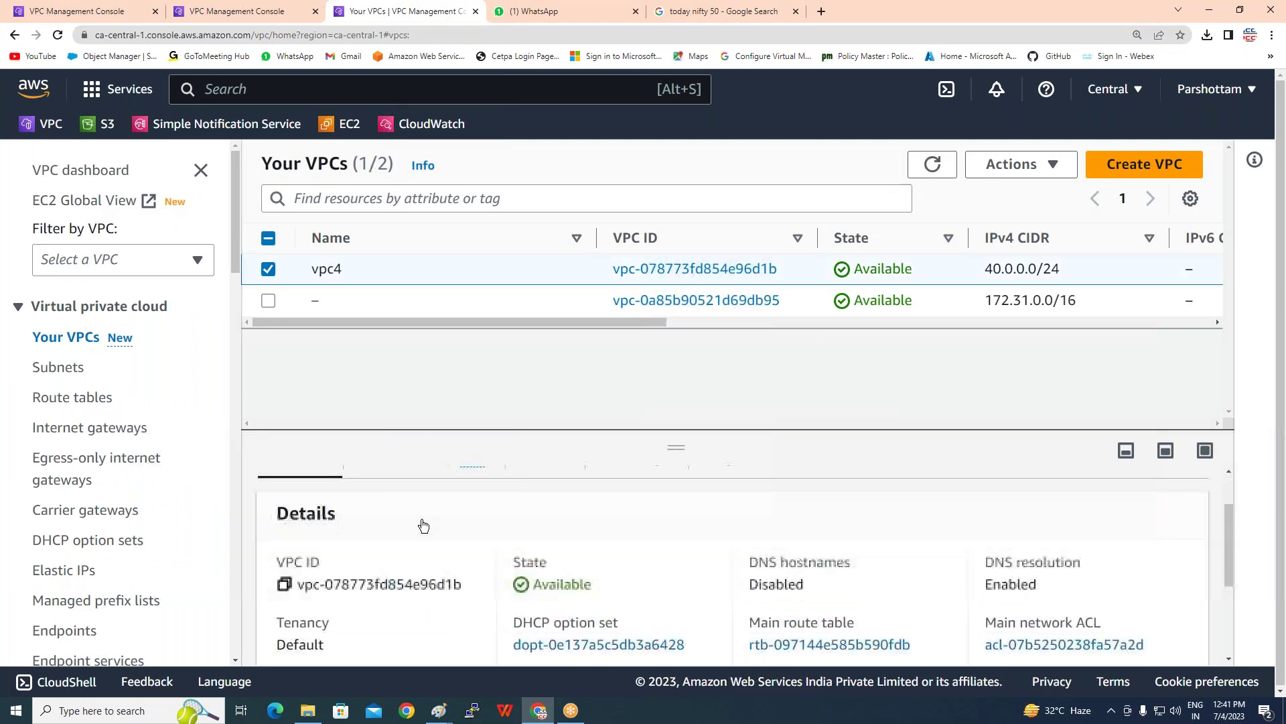
pyautogui.click(284, 586)
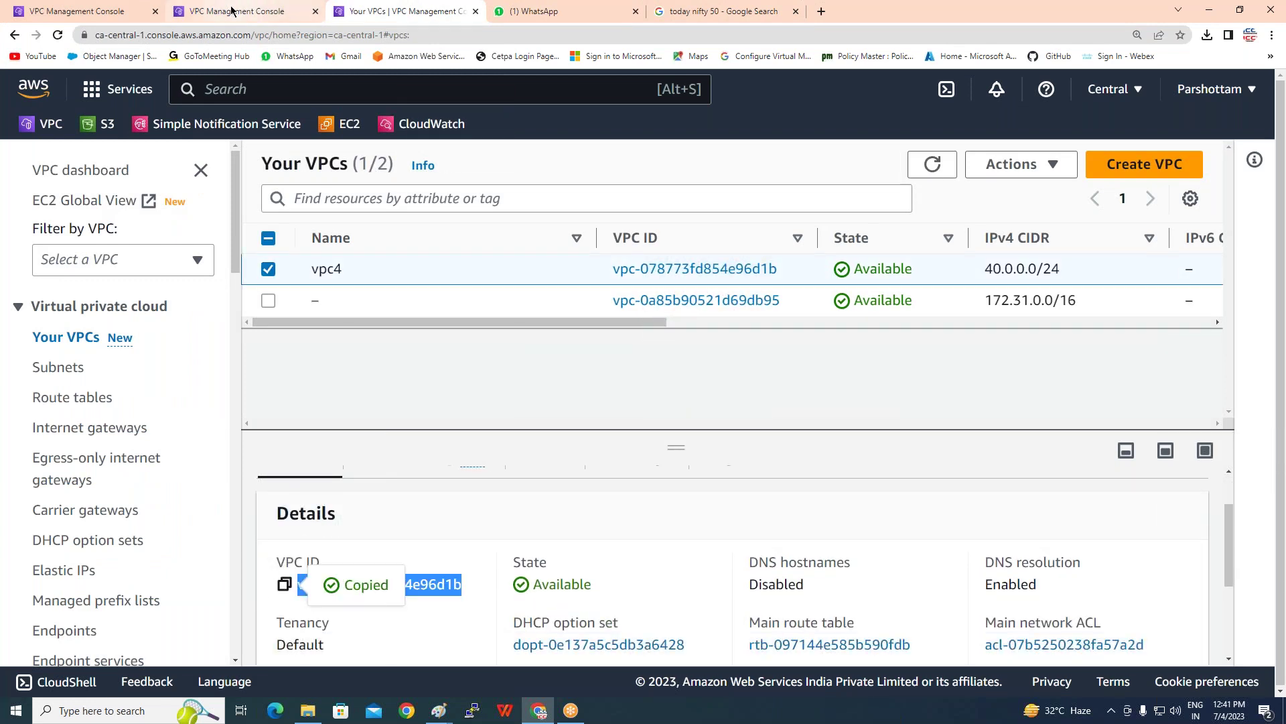
pyautogui.click(94, 11)
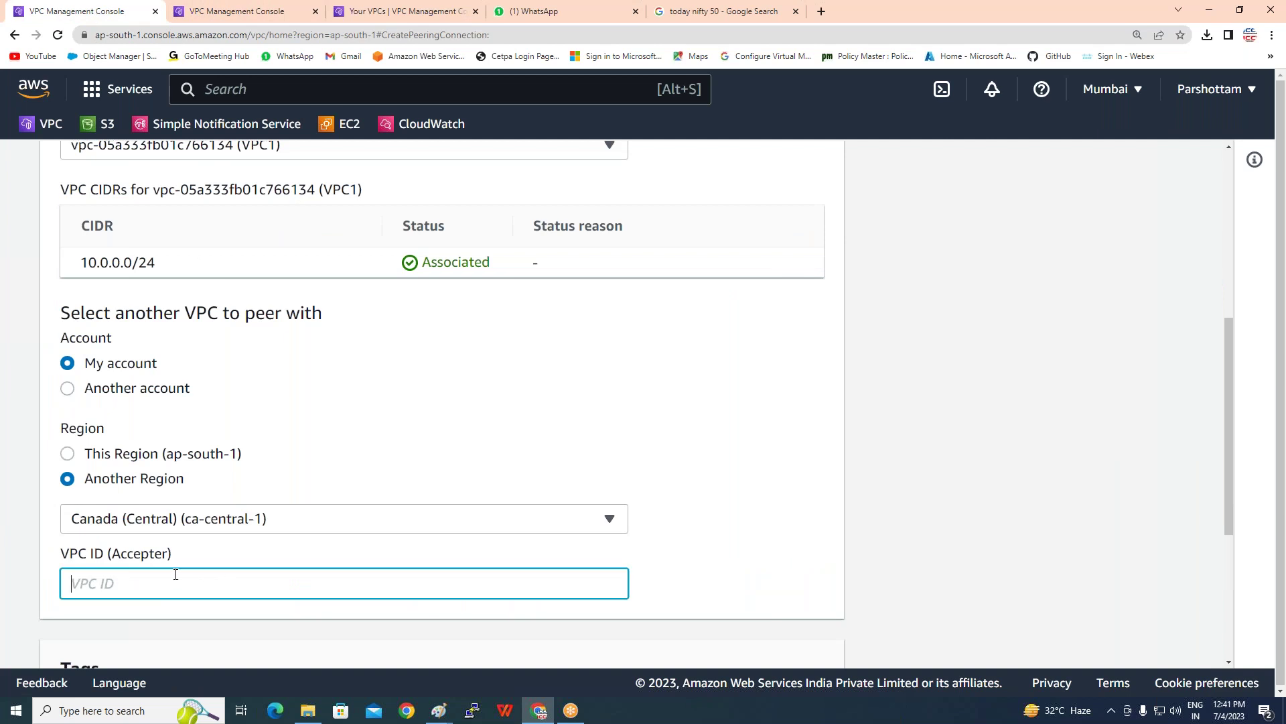
pyautogui.hotkey('ctrl', 'v')
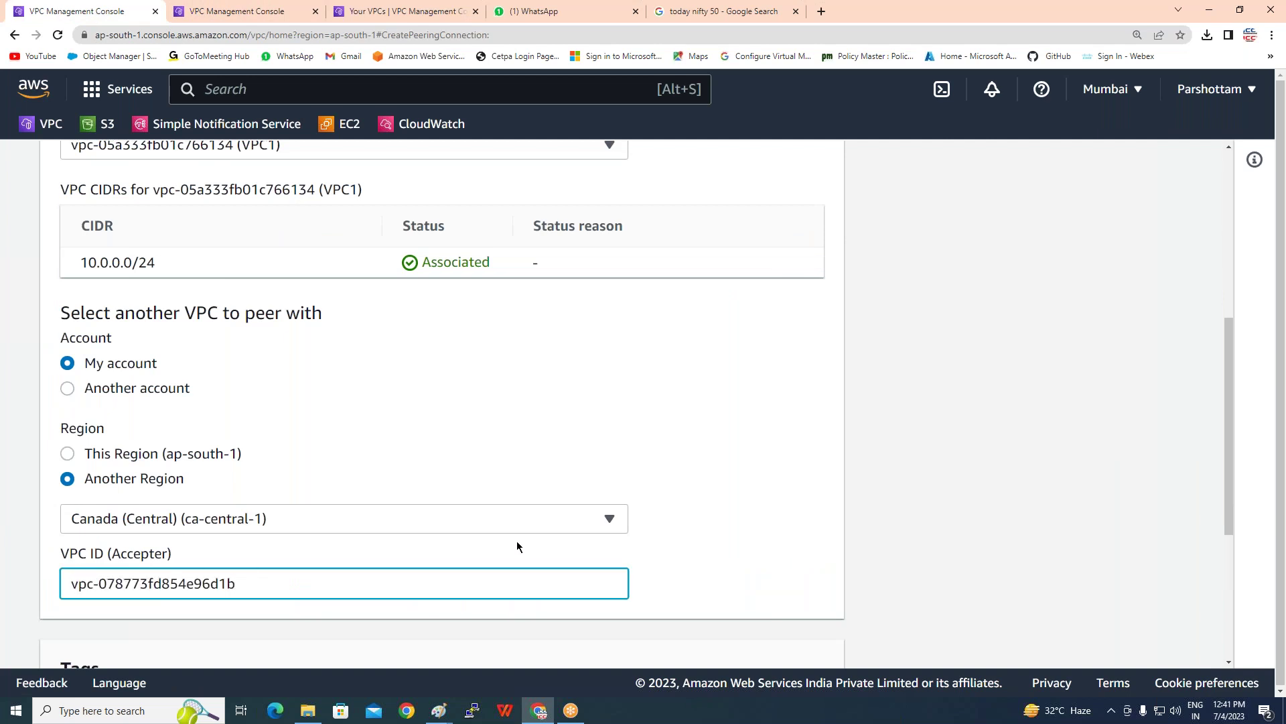
pyautogui.scroll(-5, 517, 541)
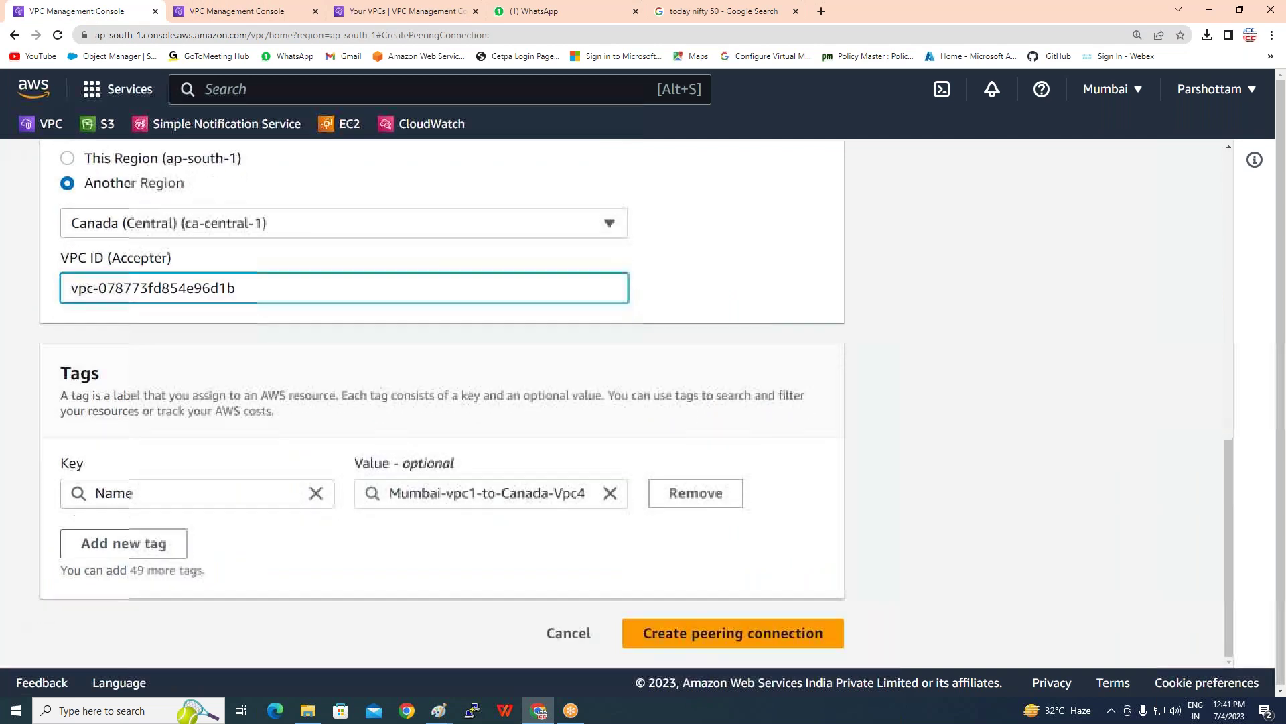
pyautogui.click(766, 643)
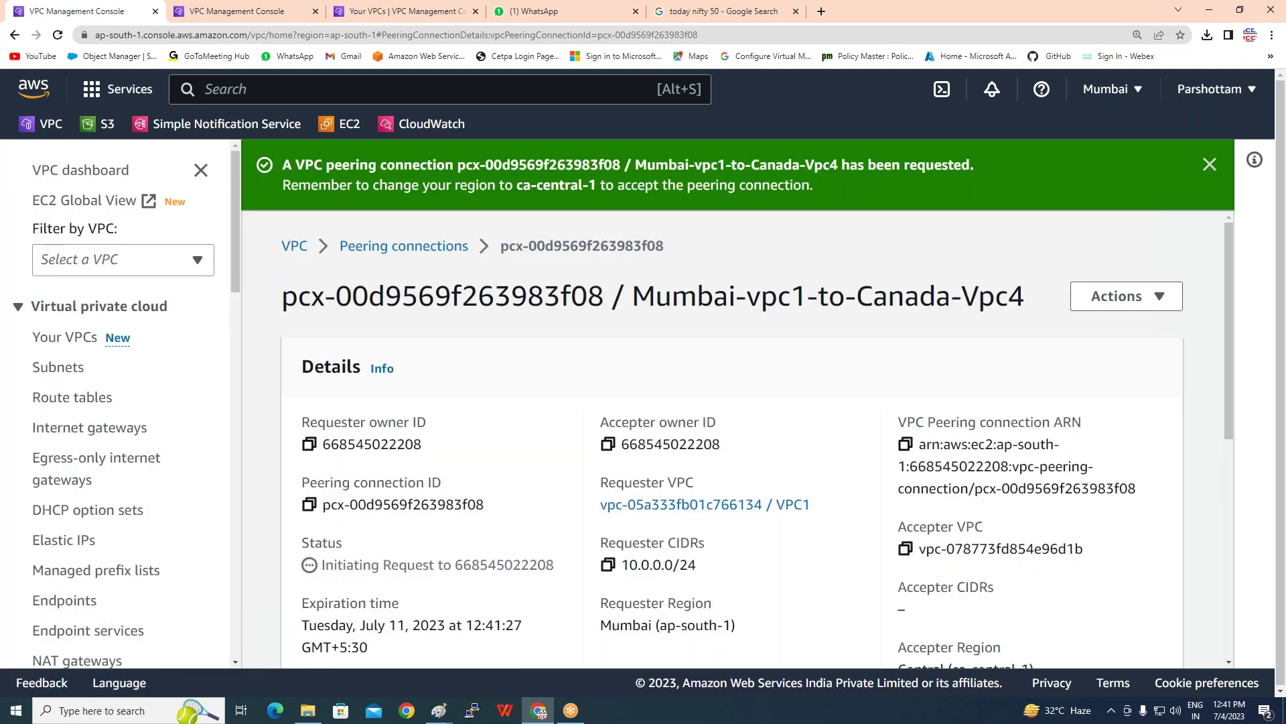
pyautogui.click(72, 397)
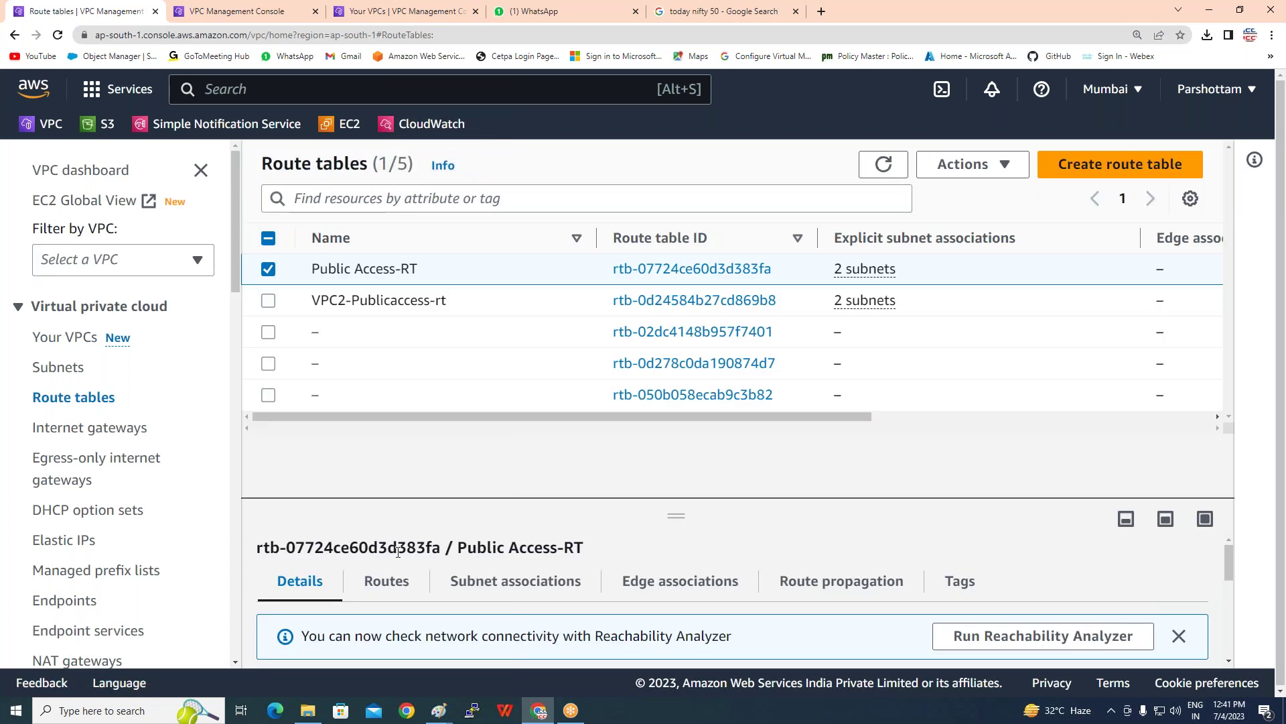
# On Public Access-RT, add a 40.0.0.0/24 route targeting the Mumbai-vpc1-to-Canada-Vpc4 peering and save
pyautogui.click(387, 582)
pyautogui.scroll(-2, 734, 573)
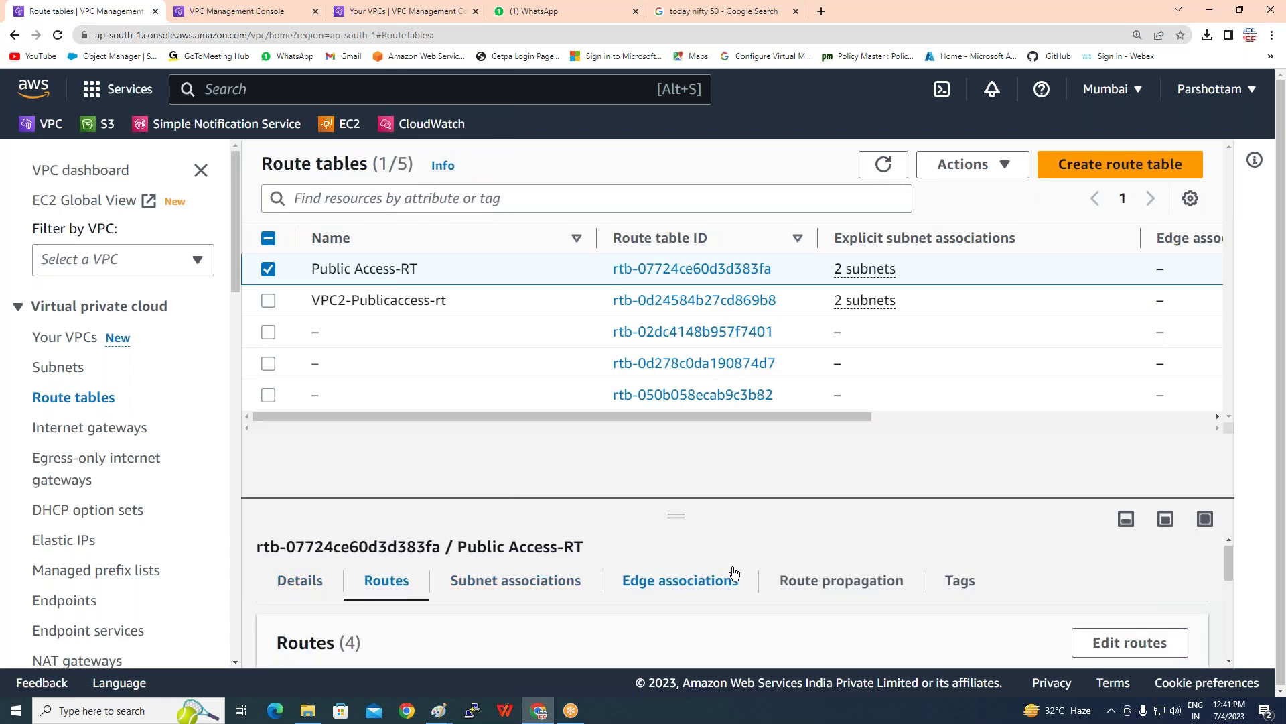
pyautogui.click(1105, 577)
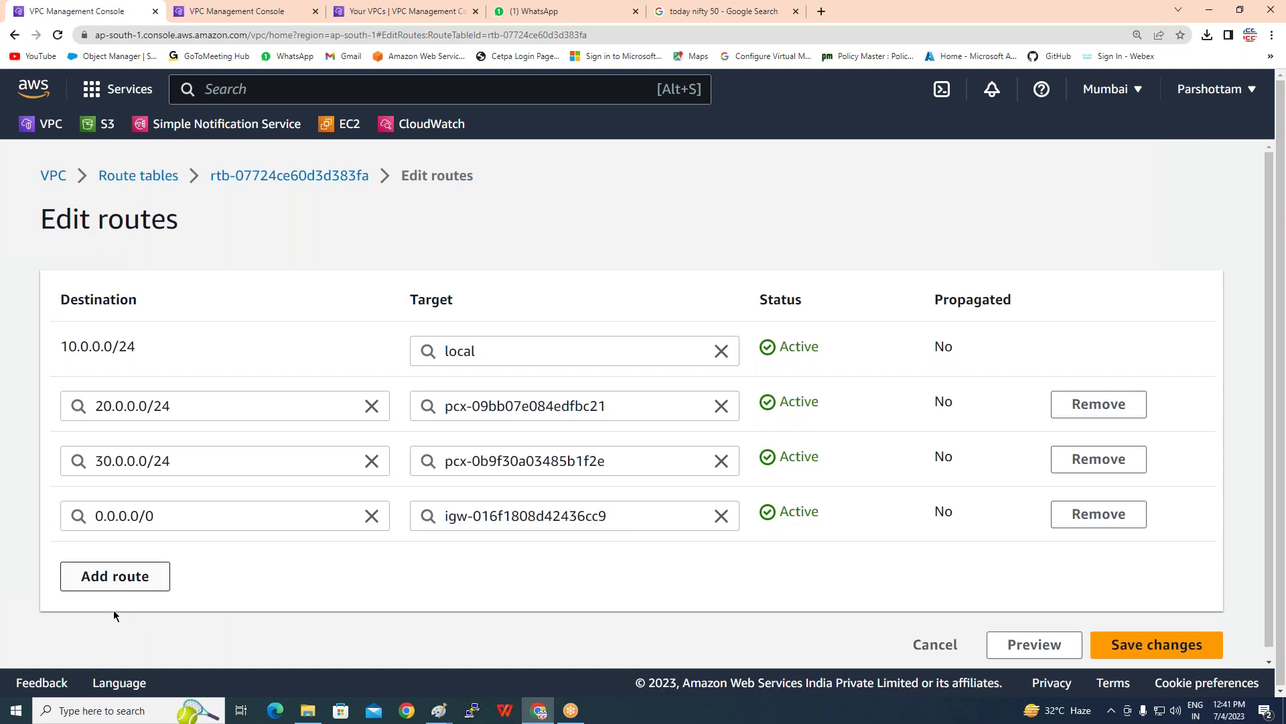
pyautogui.click(120, 575)
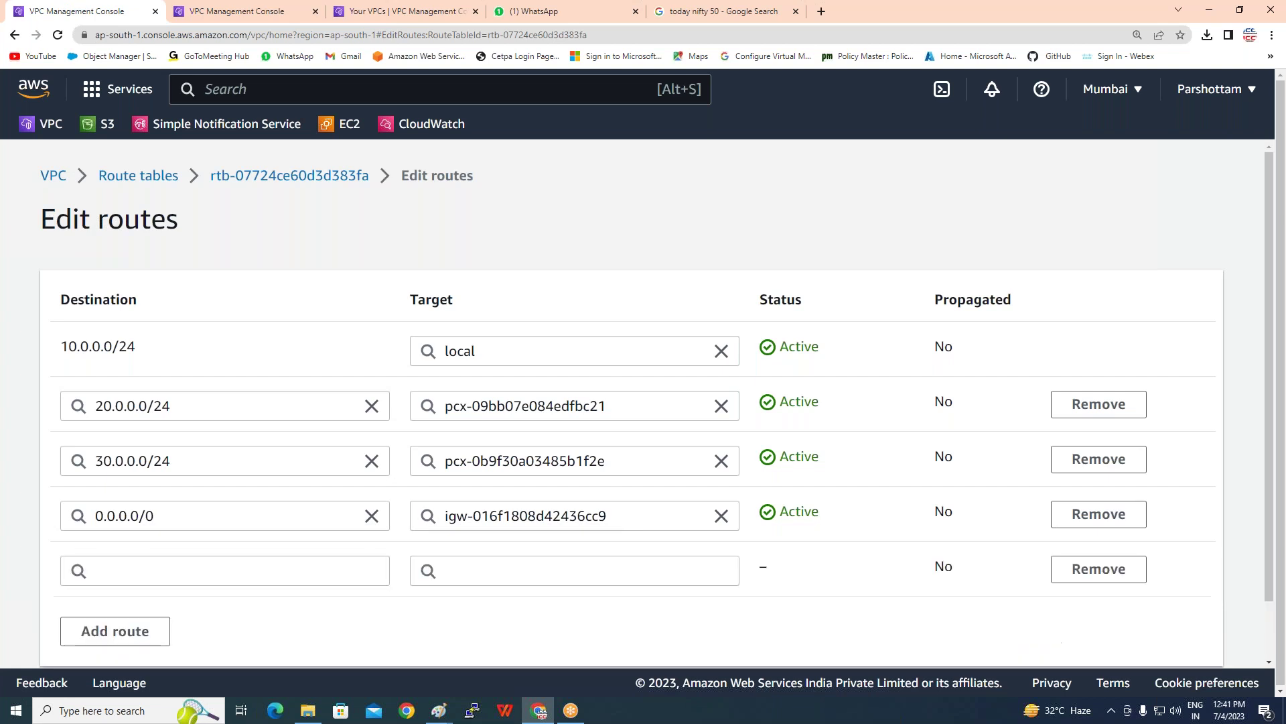
pyautogui.click(144, 567)
pyautogui.write('40.0.0.0/24')
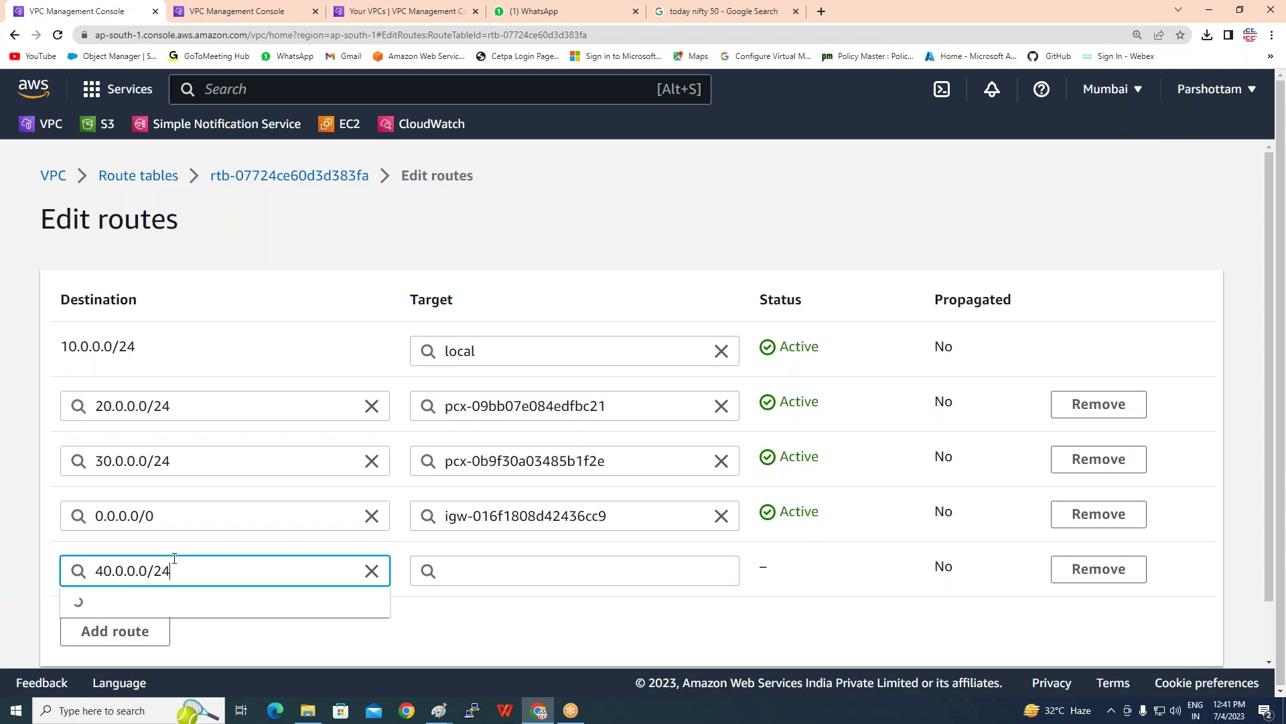
pyautogui.click(144, 603)
pyautogui.click(628, 567)
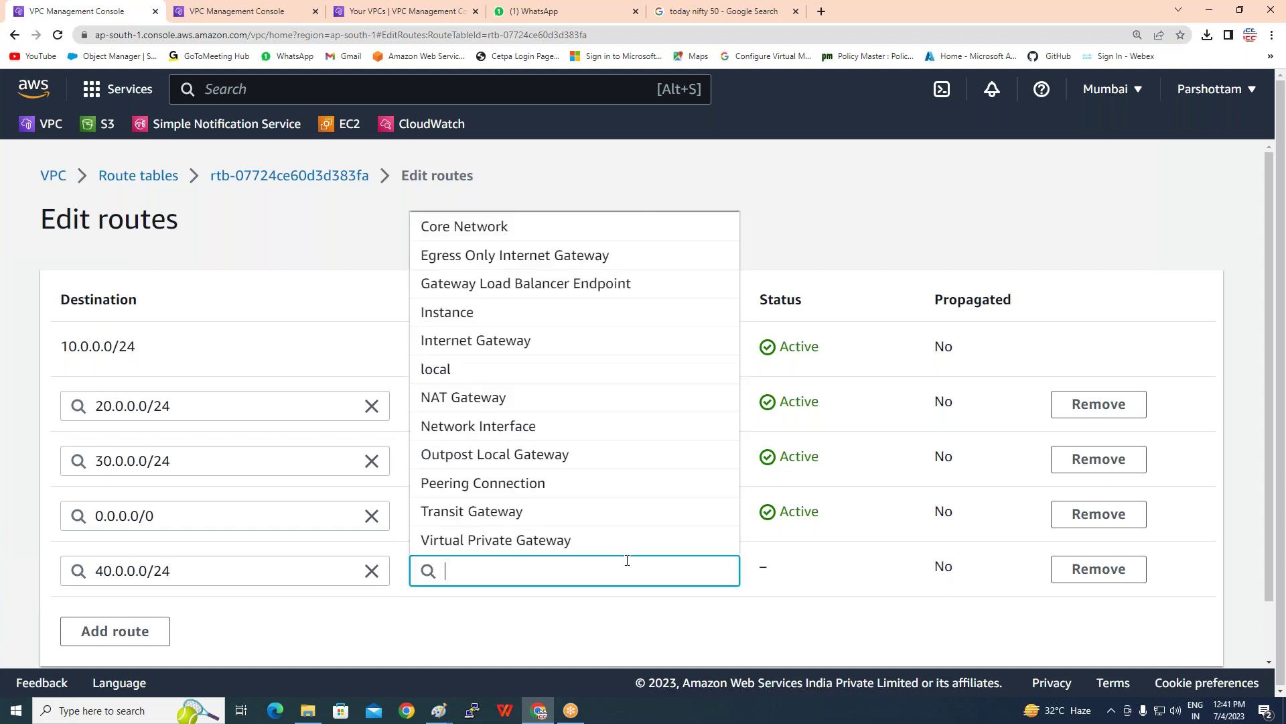
pyautogui.click(488, 483)
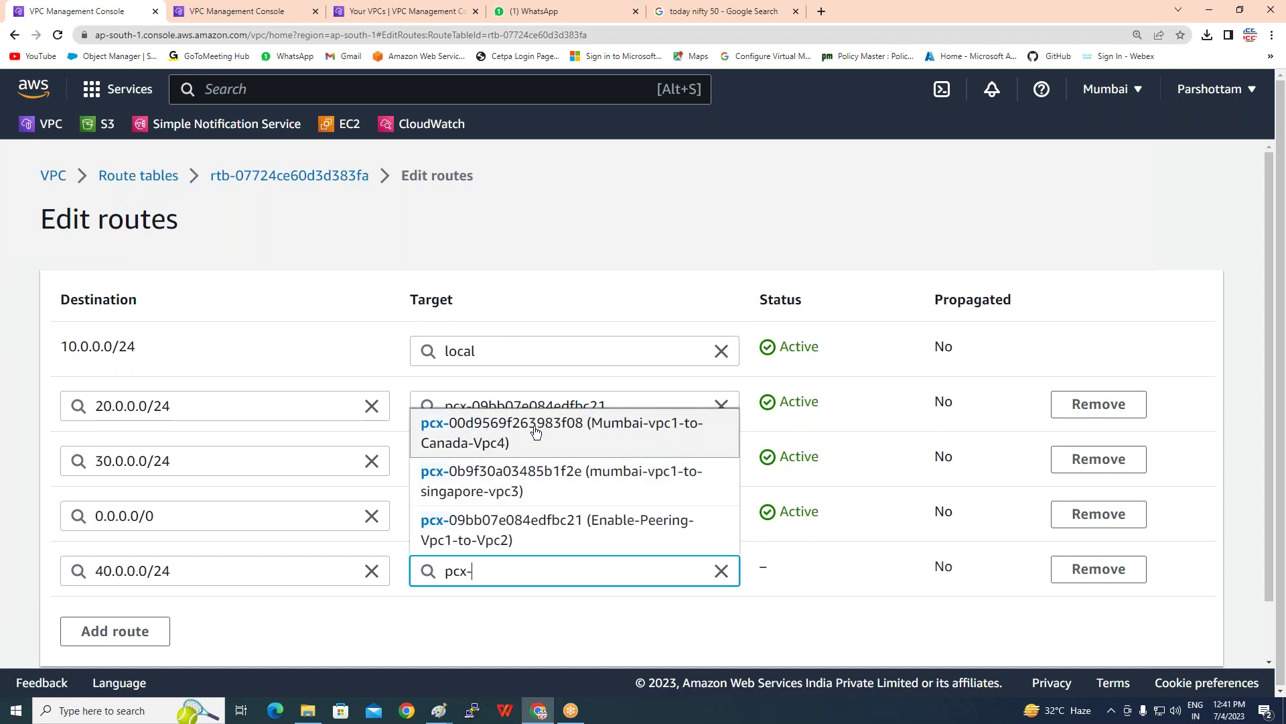
pyautogui.click(517, 434)
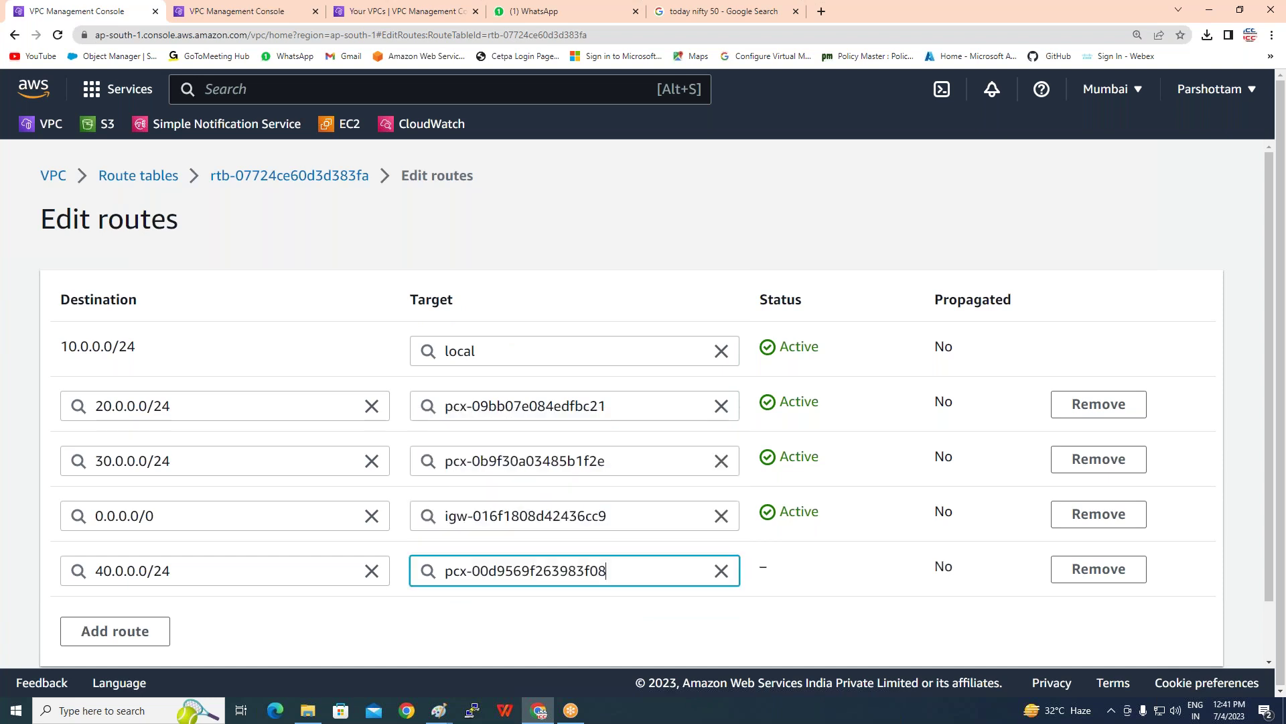
pyautogui.scroll(-2, 1200, 592)
pyautogui.click(1151, 632)
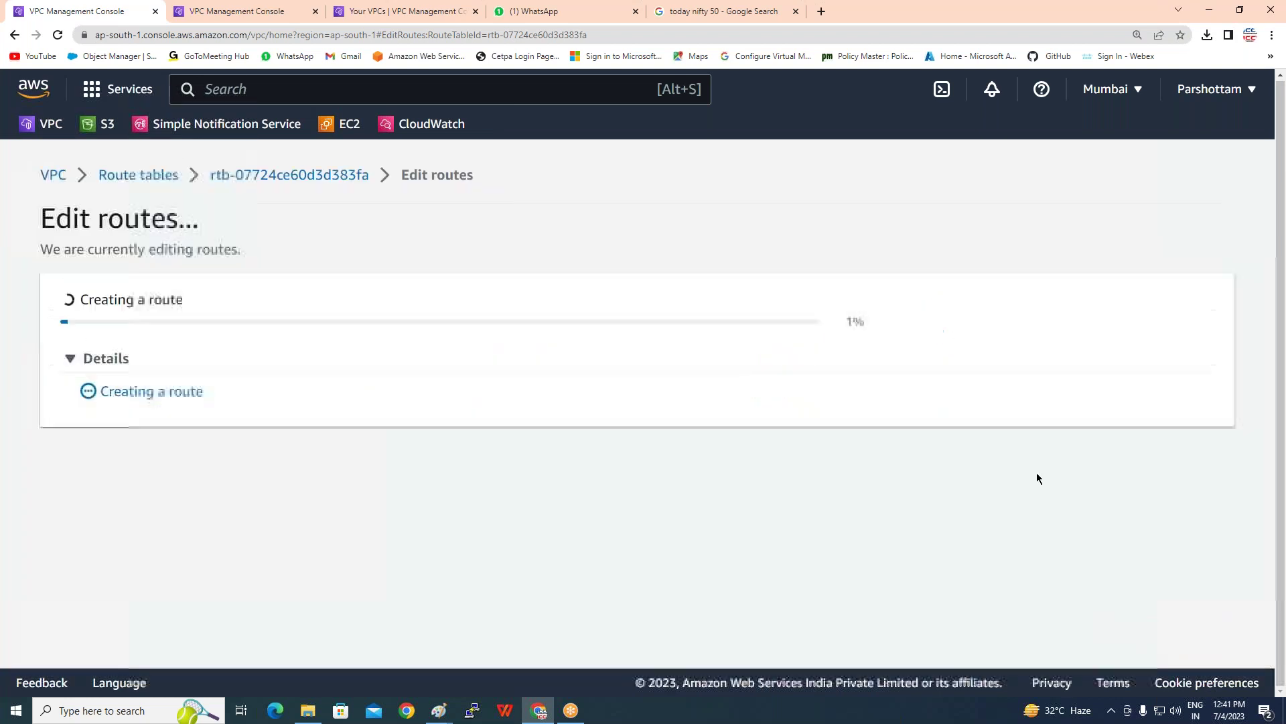
pyautogui.click(415, 11)
# In ca-central-1, accept the pending peering request pcx-00d9569f263983f08
pyautogui.scroll(-4, 103, 469)
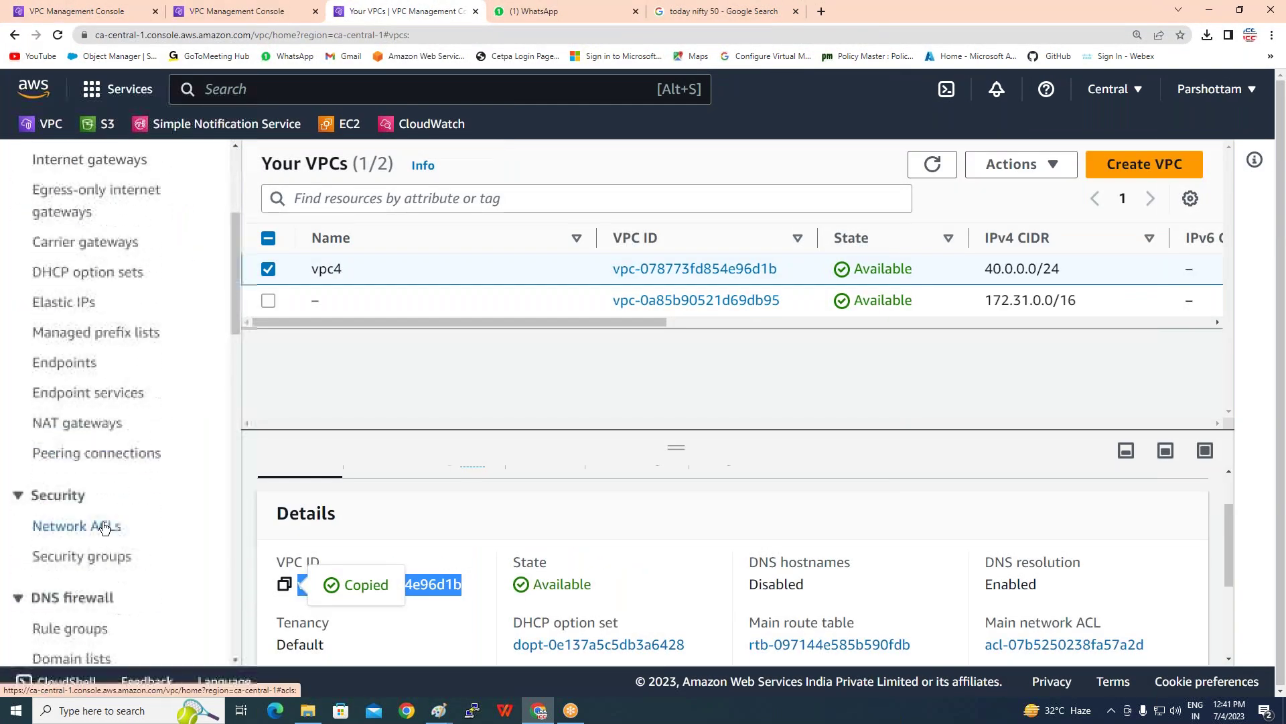
pyautogui.click(88, 453)
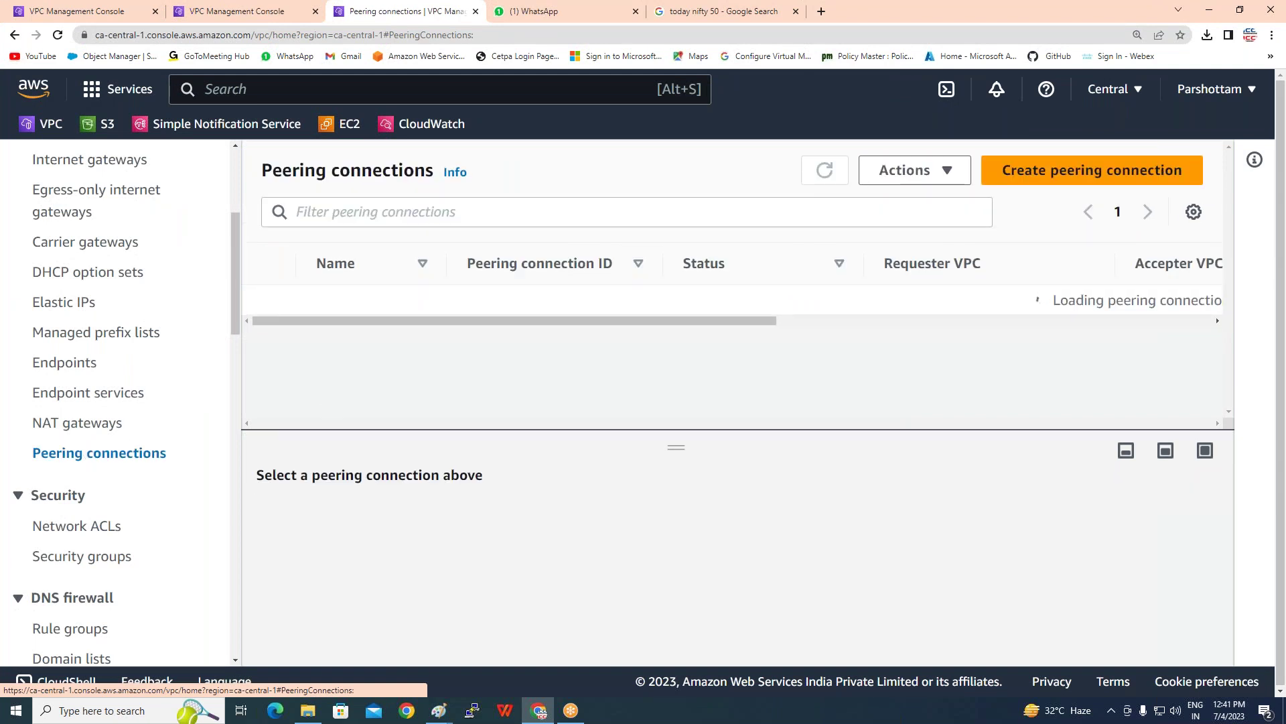
pyautogui.click(266, 299)
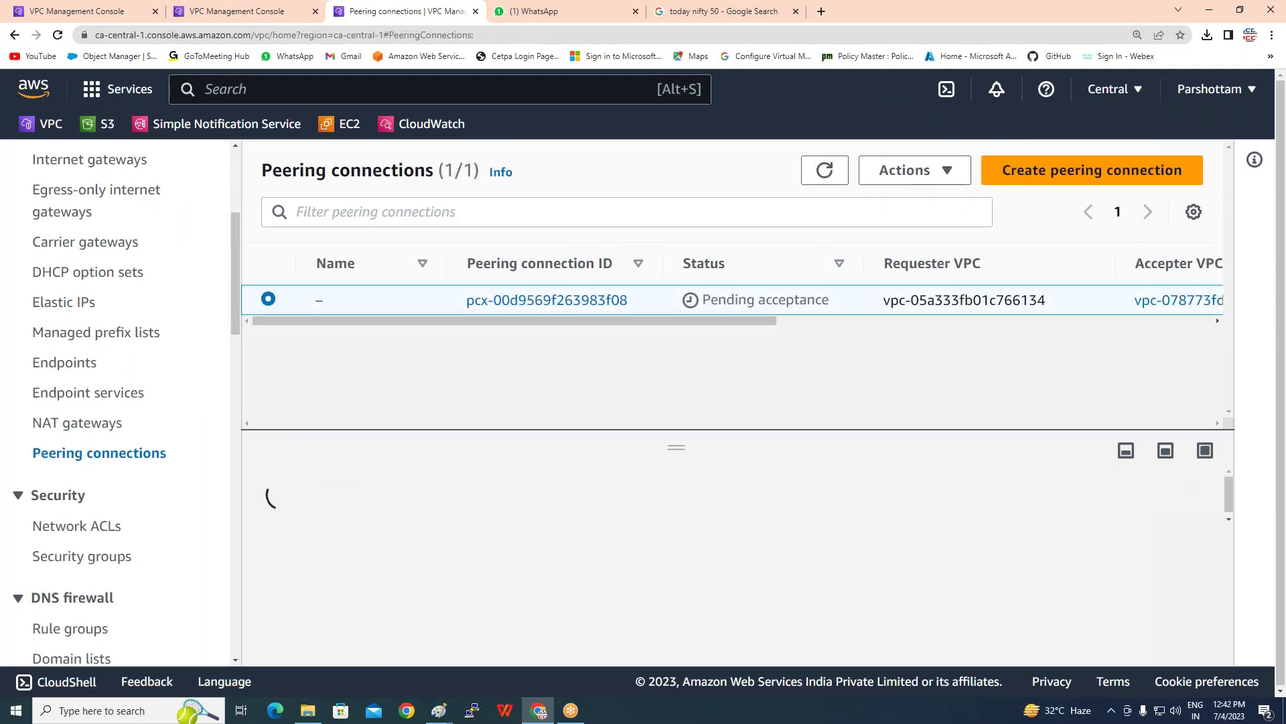
pyautogui.click(913, 174)
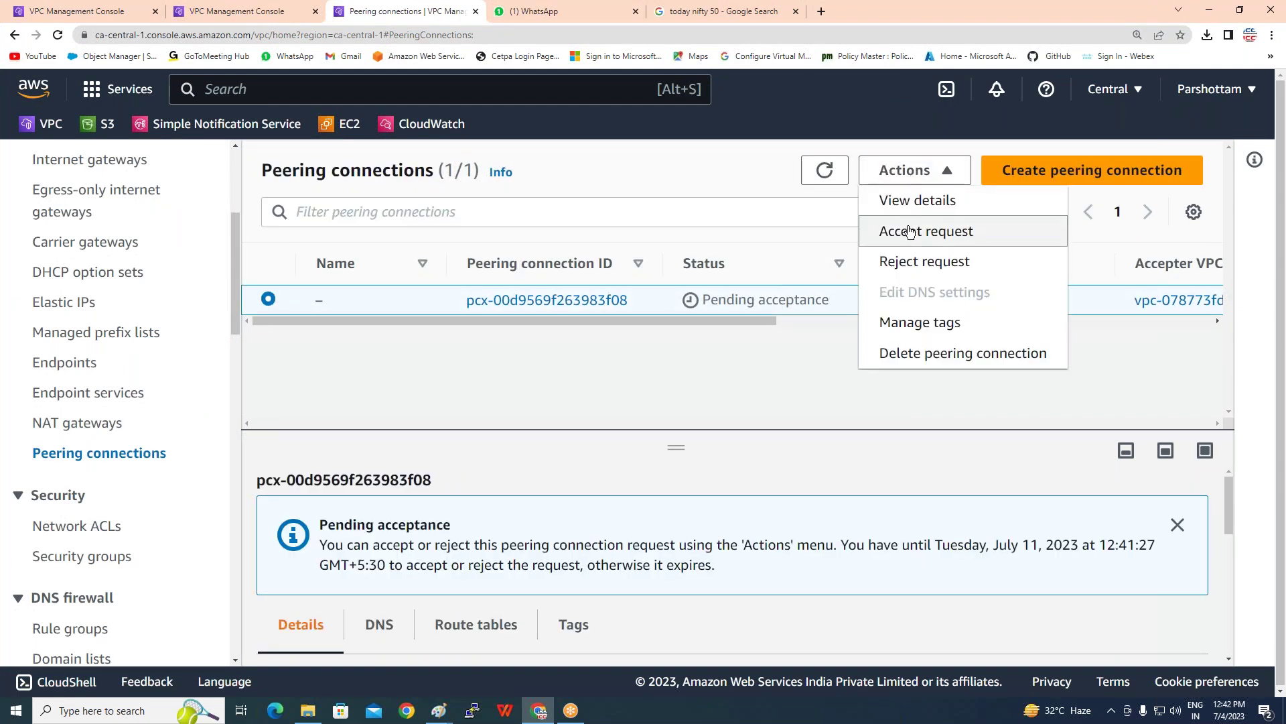
pyautogui.click(909, 232)
pyautogui.click(1139, 561)
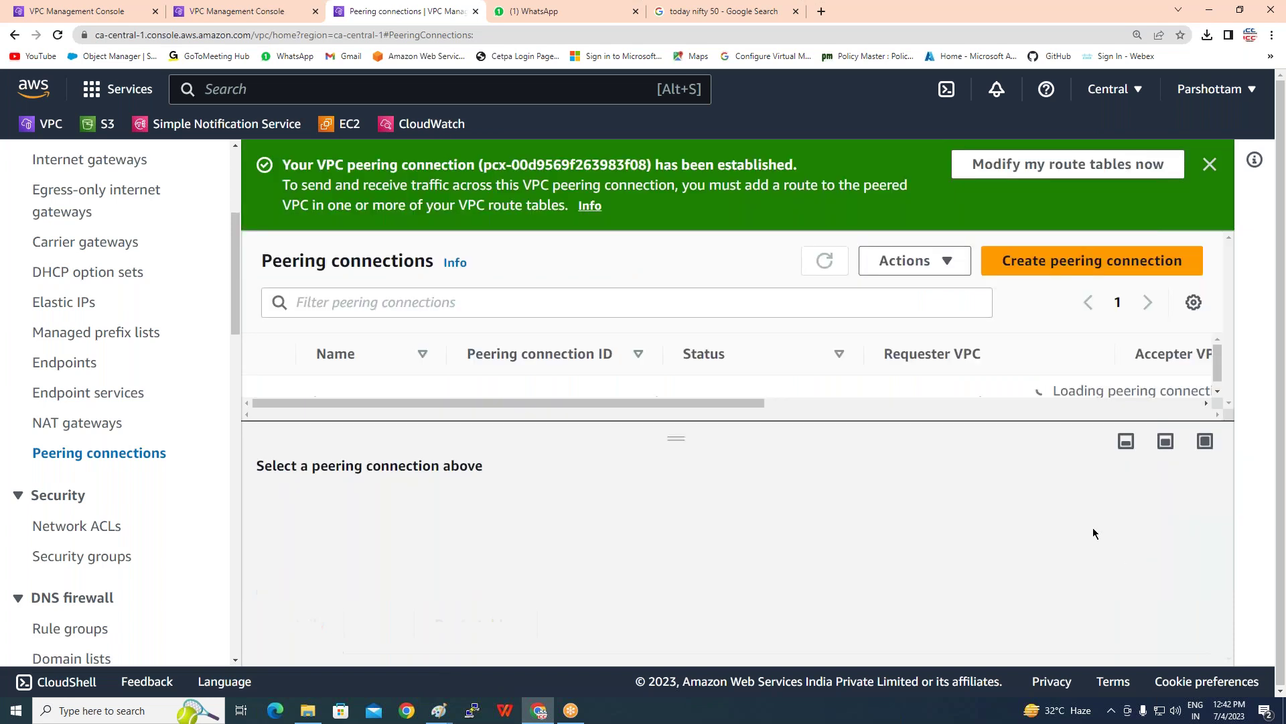
pyautogui.scroll(2, 38, 315)
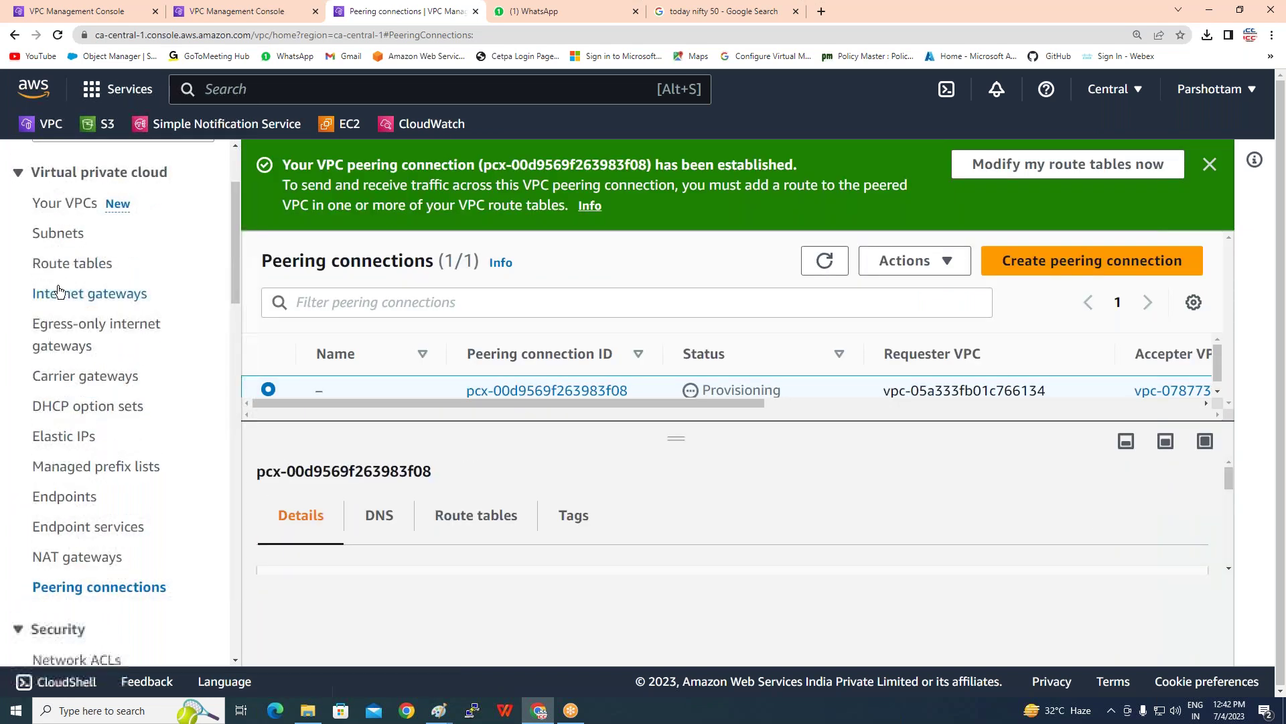
pyautogui.click(48, 271)
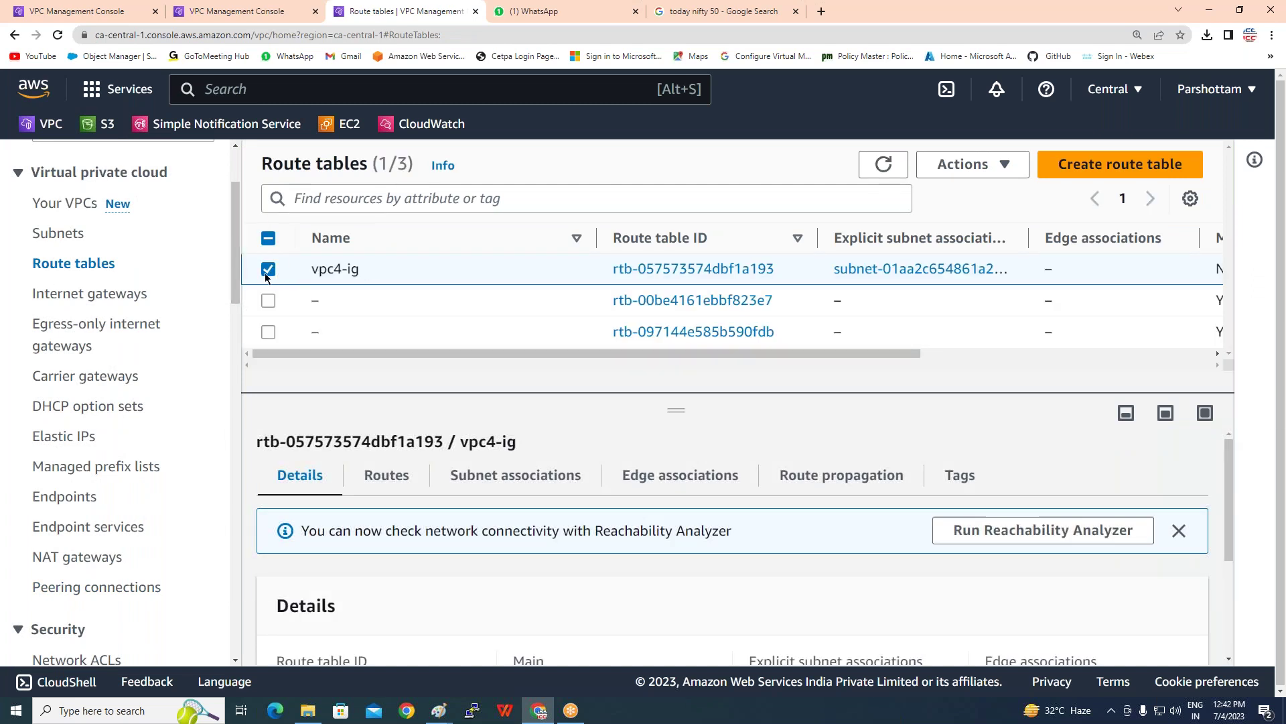
# On vpc4-ig, add a 10.0.0.0/24 route targeting peering pcx-00d9569f263983f08 and save
pyautogui.click(409, 472)
pyautogui.click(1145, 534)
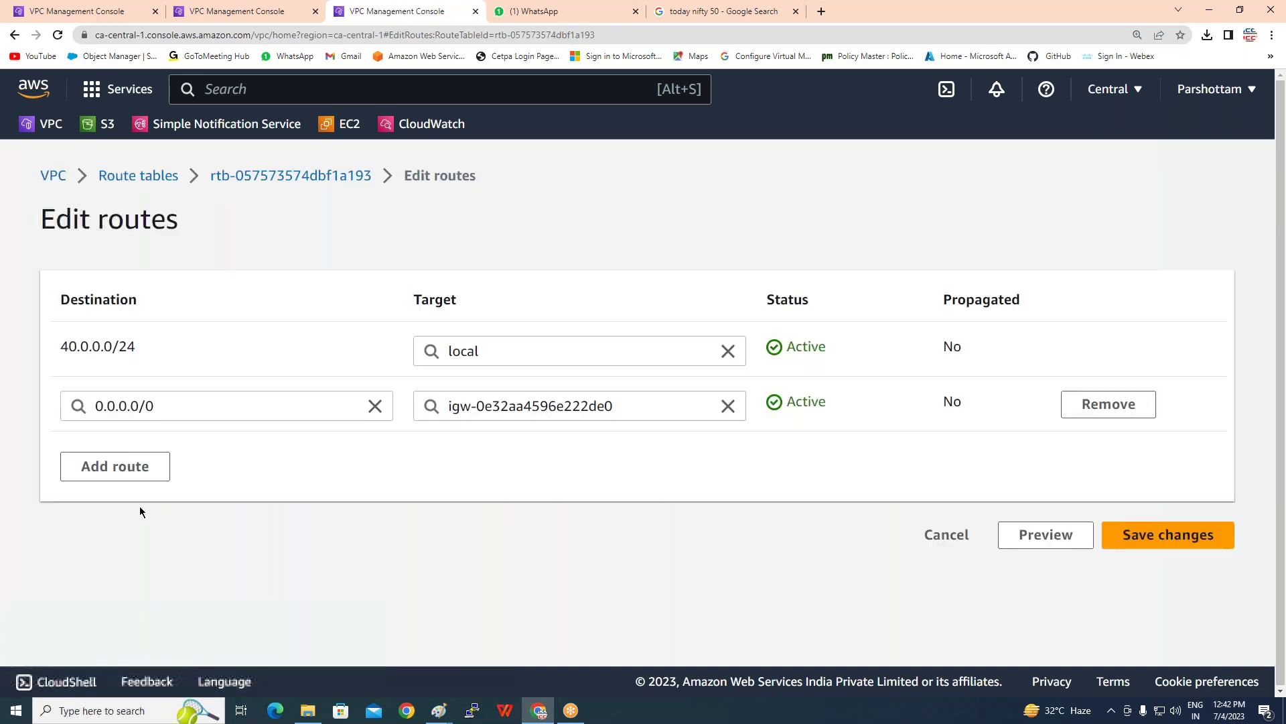
pyautogui.click(128, 462)
pyautogui.click(128, 460)
pyautogui.write('10.0.0.0/24')
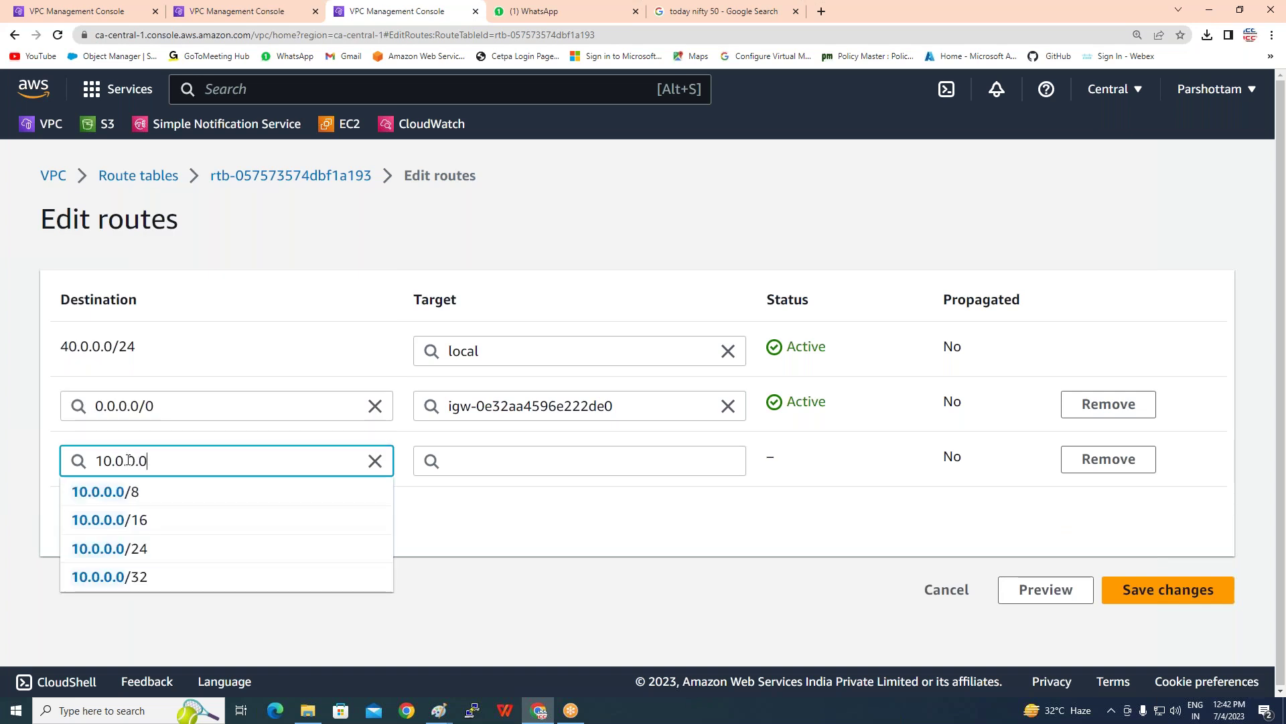
pyautogui.click(464, 448)
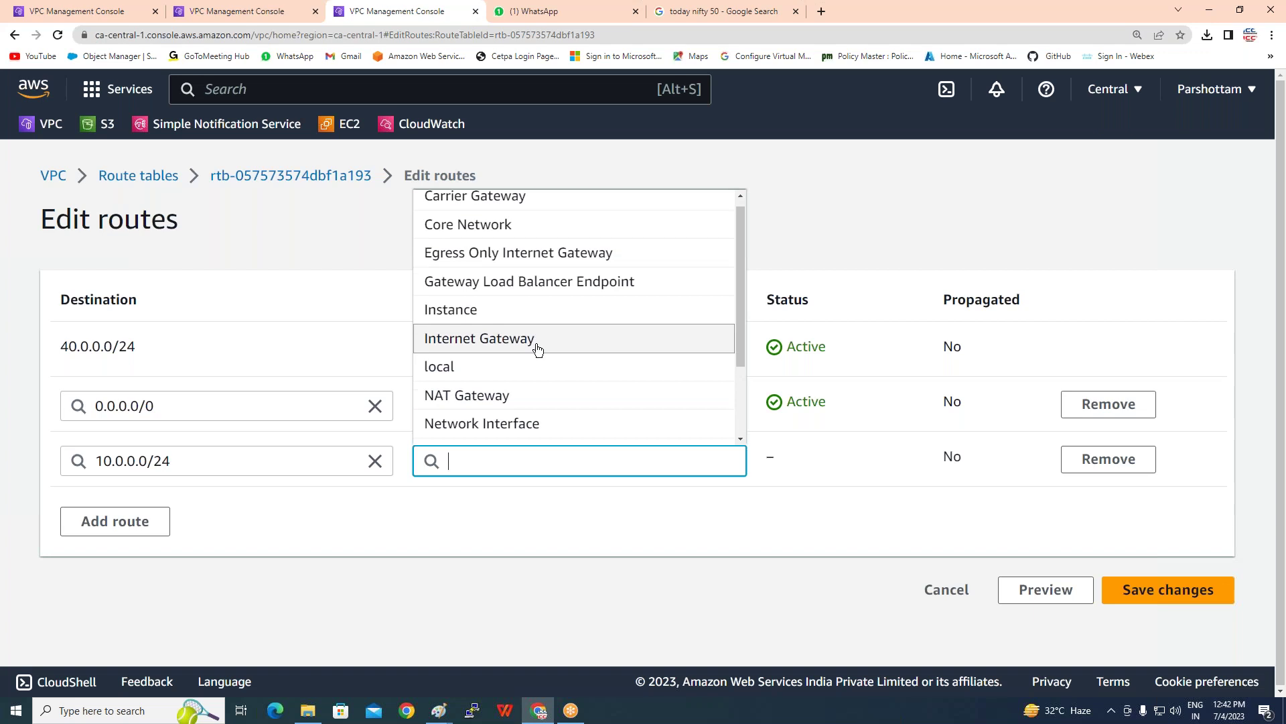
pyautogui.scroll(-2, 537, 349)
pyautogui.click(517, 376)
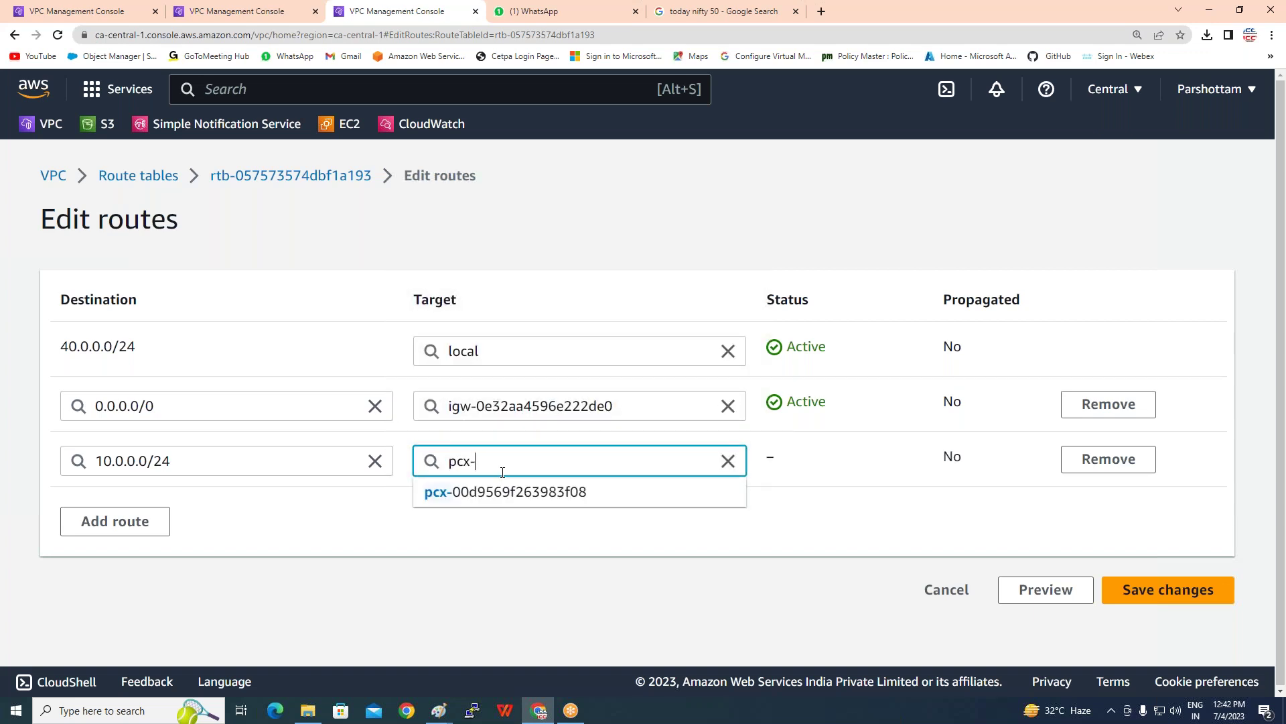
pyautogui.click(505, 496)
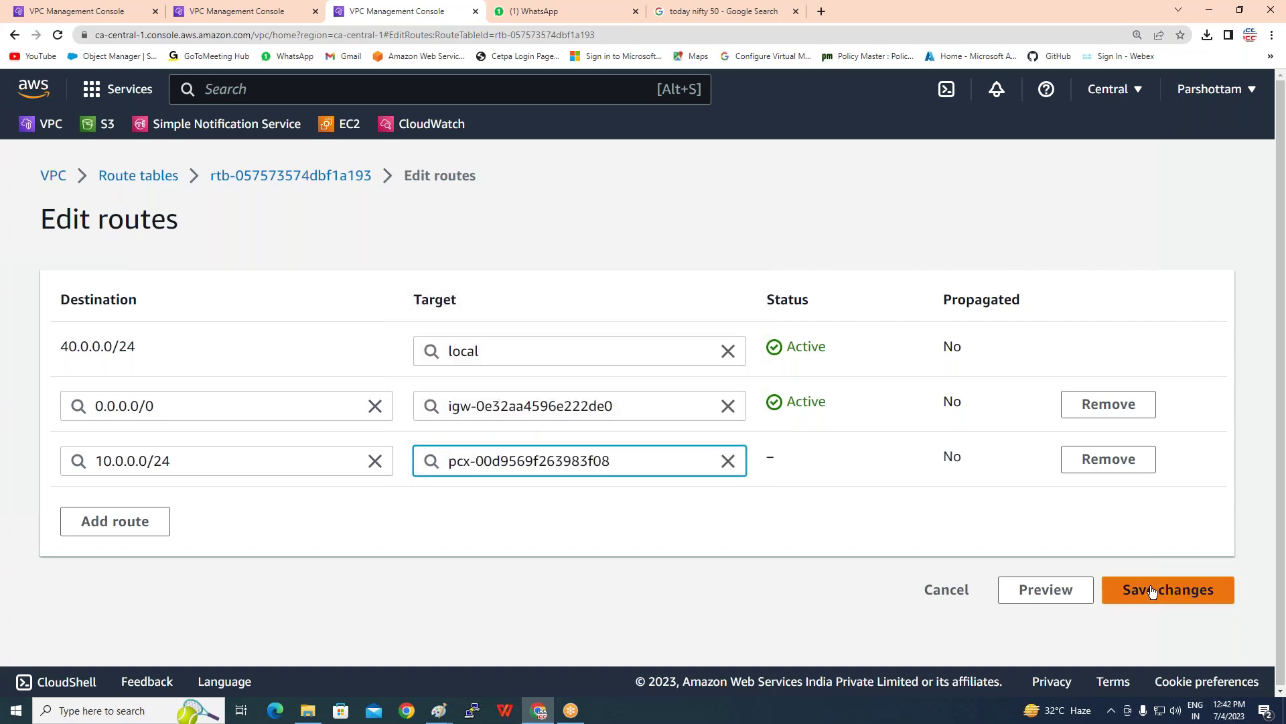
pyautogui.click(1151, 589)
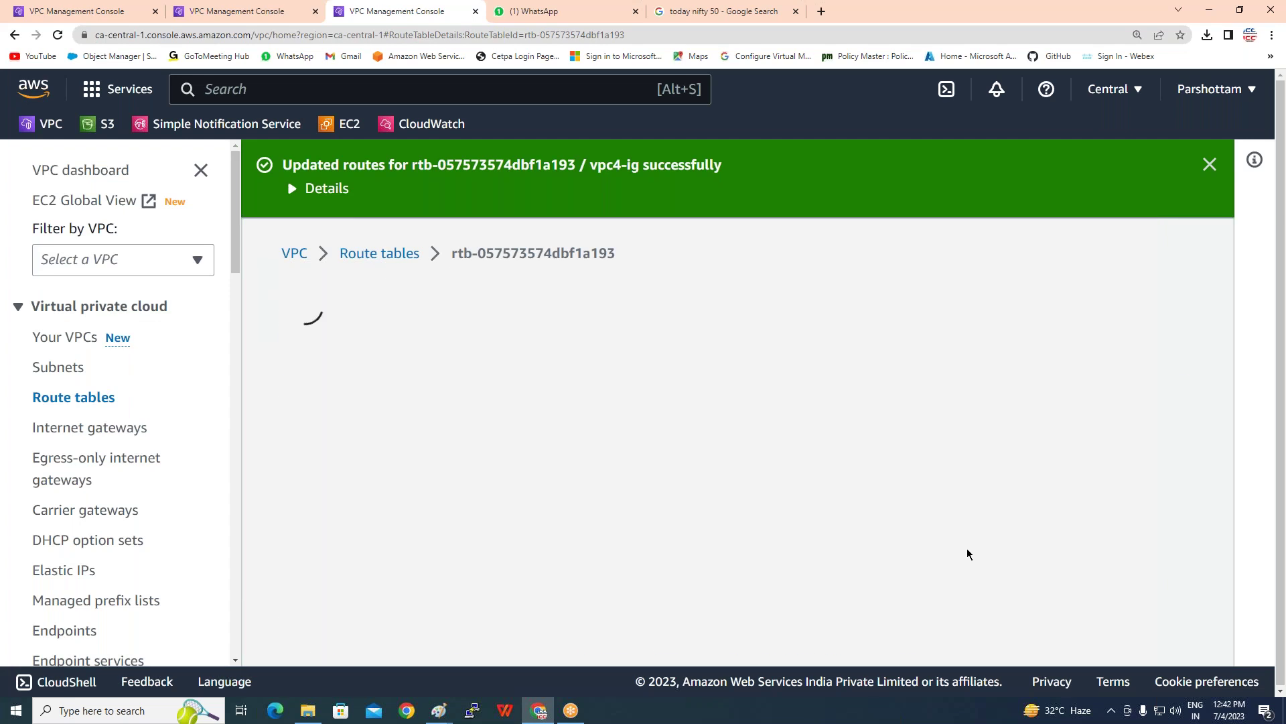
pyautogui.scroll(-3, 172, 503)
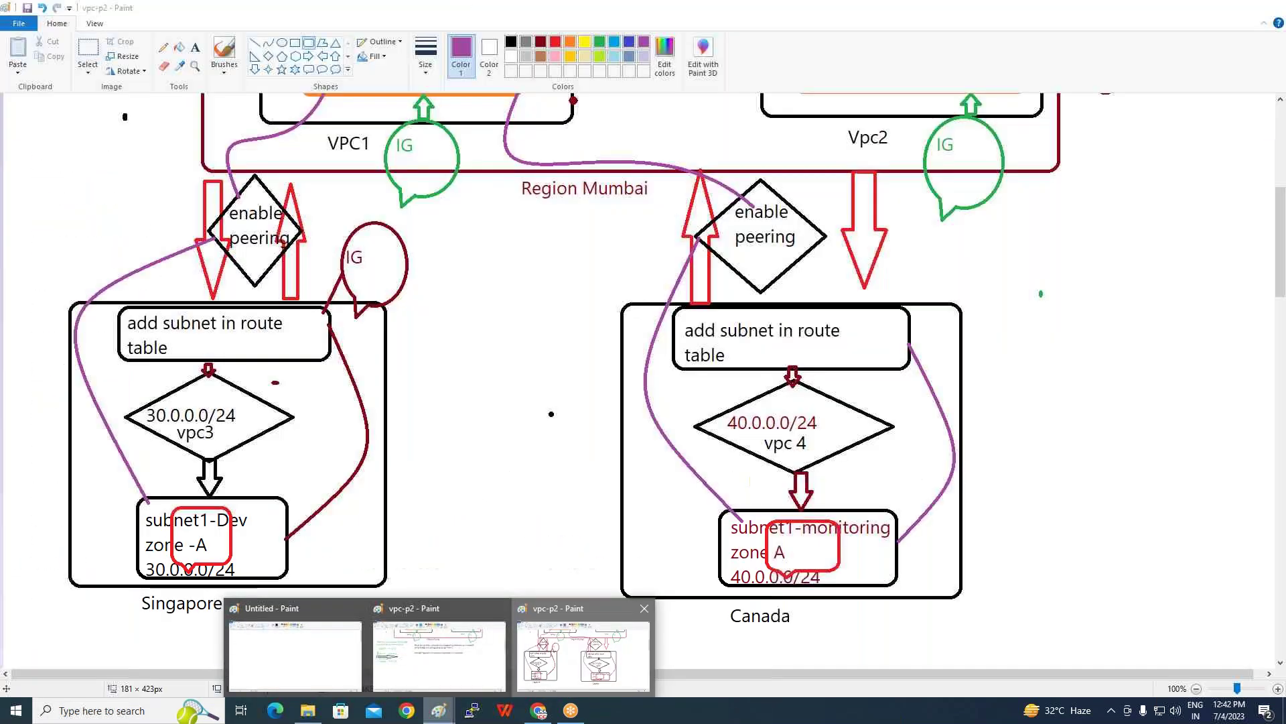
# Draw purple right and left arrows between the Singapore and Canada boxes, then minimize Paint
pyautogui.click(583, 647)
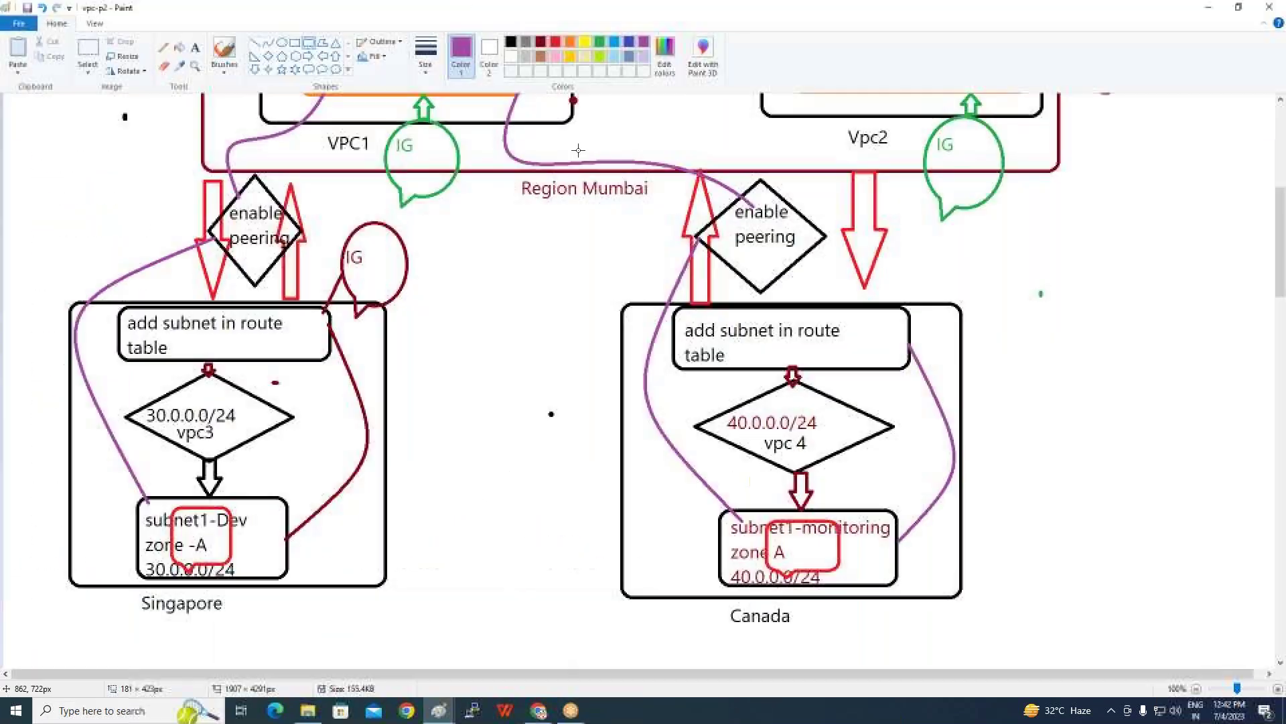
pyautogui.click(307, 57)
pyautogui.moveTo(417, 343); pyautogui.dragTo(555, 384)
pyautogui.click(542, 450)
pyautogui.moveTo(550, 462); pyautogui.dragTo(443, 496)
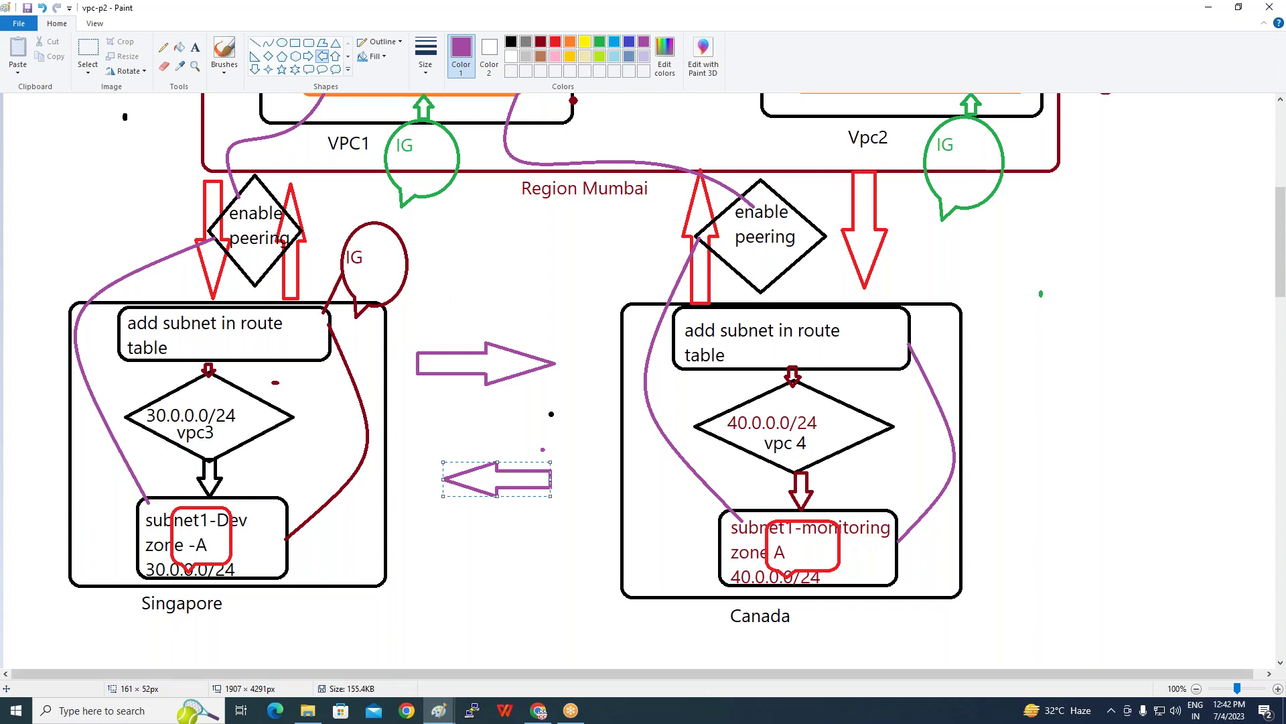
pyautogui.moveTo(537, 713)
pyautogui.click(1210, 7)
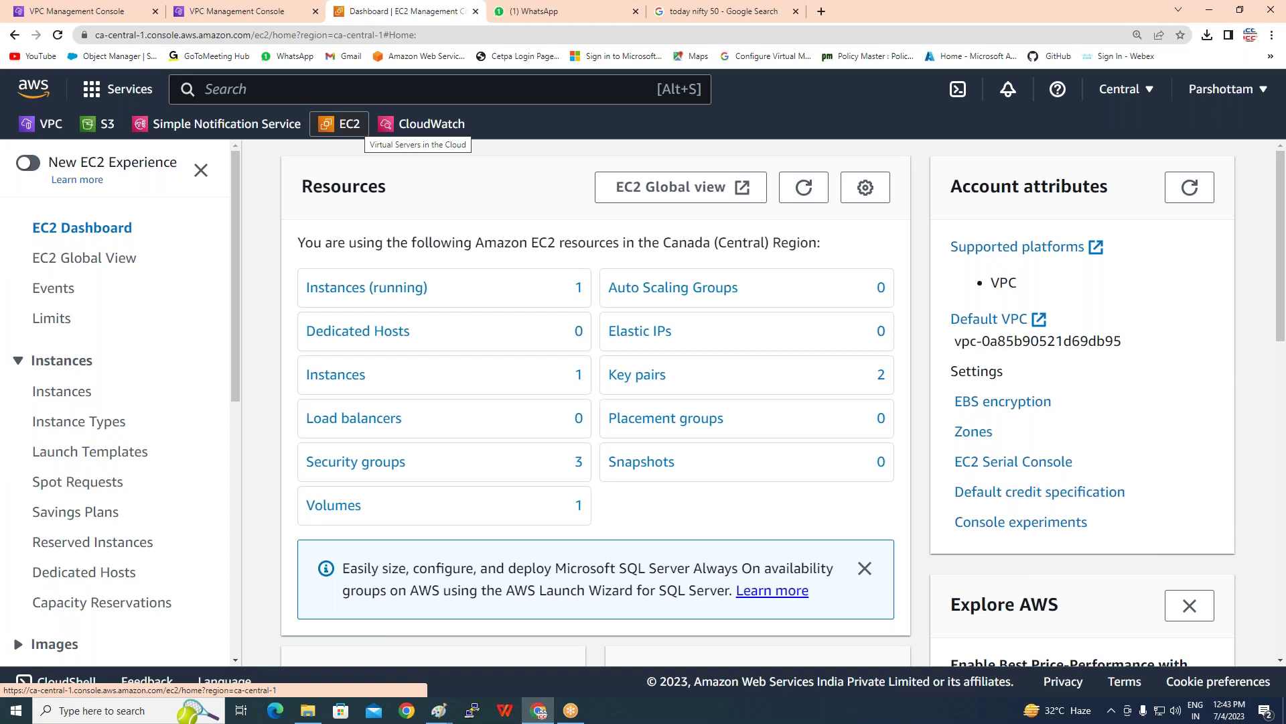
# Open the RDP client's Get password page for the running vpc4-mon-vm instance
pyautogui.click(361, 290)
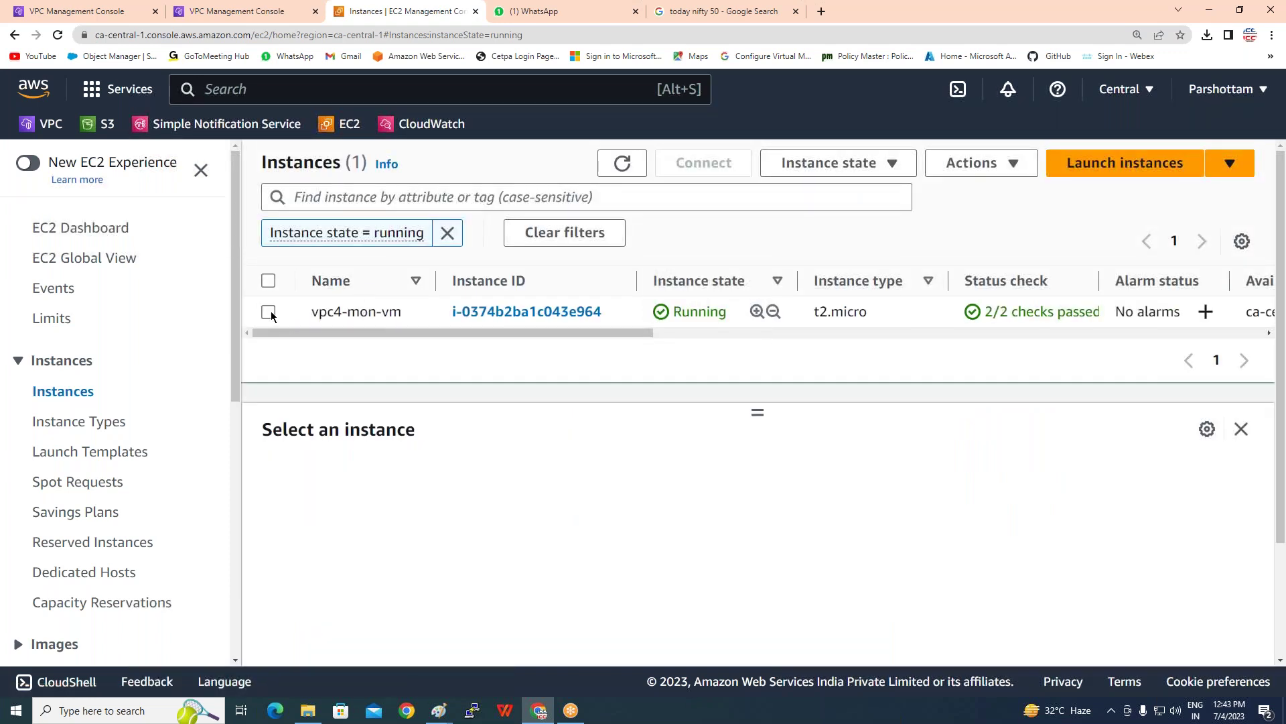
pyautogui.click(269, 313)
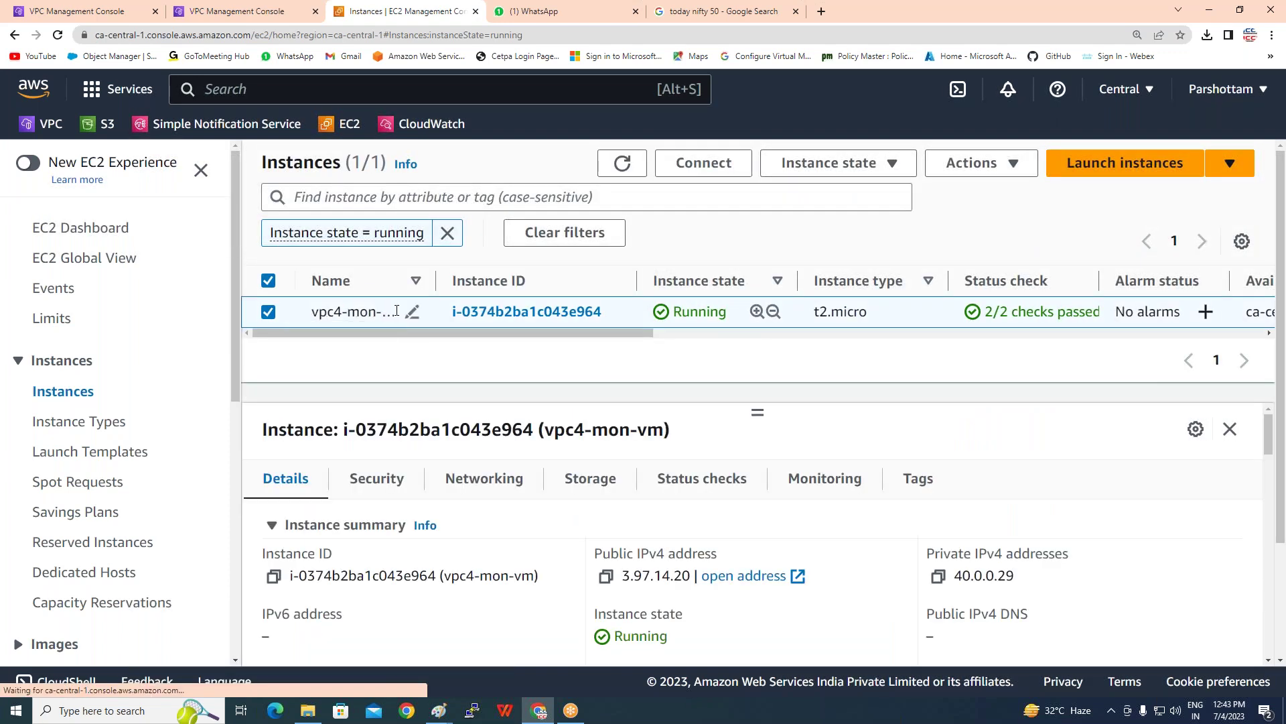
pyautogui.click(696, 163)
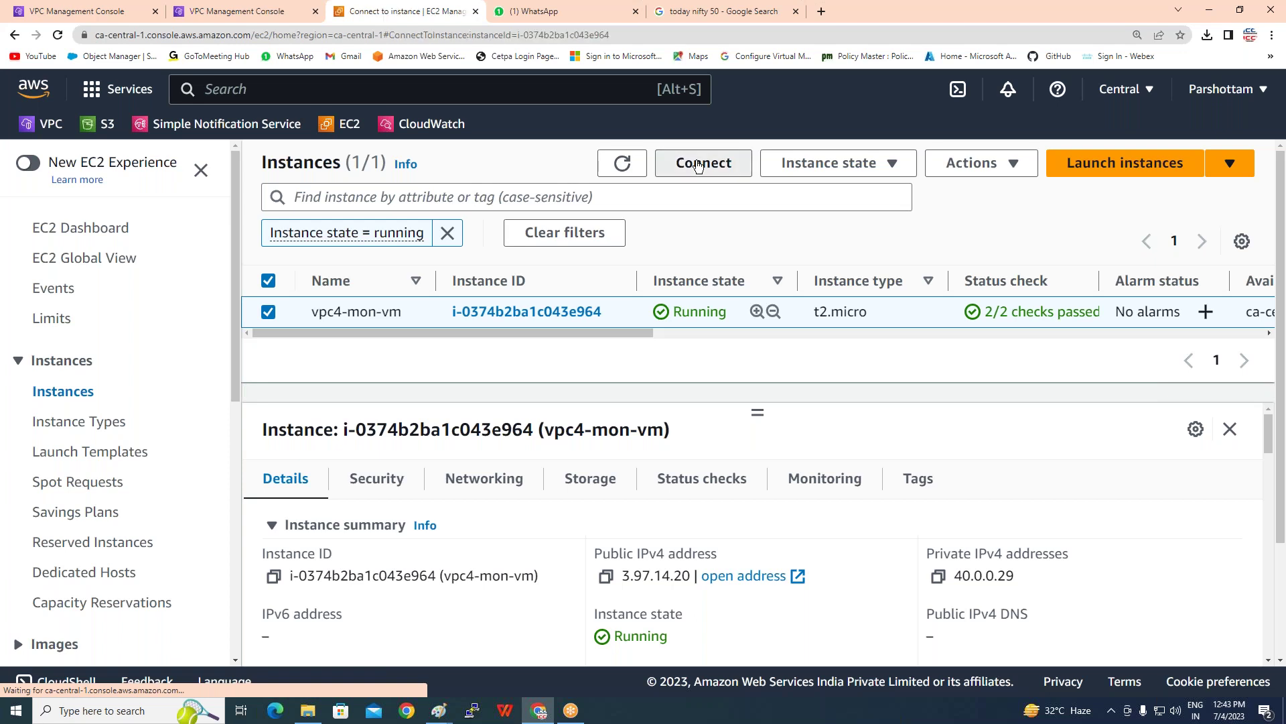
pyautogui.click(287, 320)
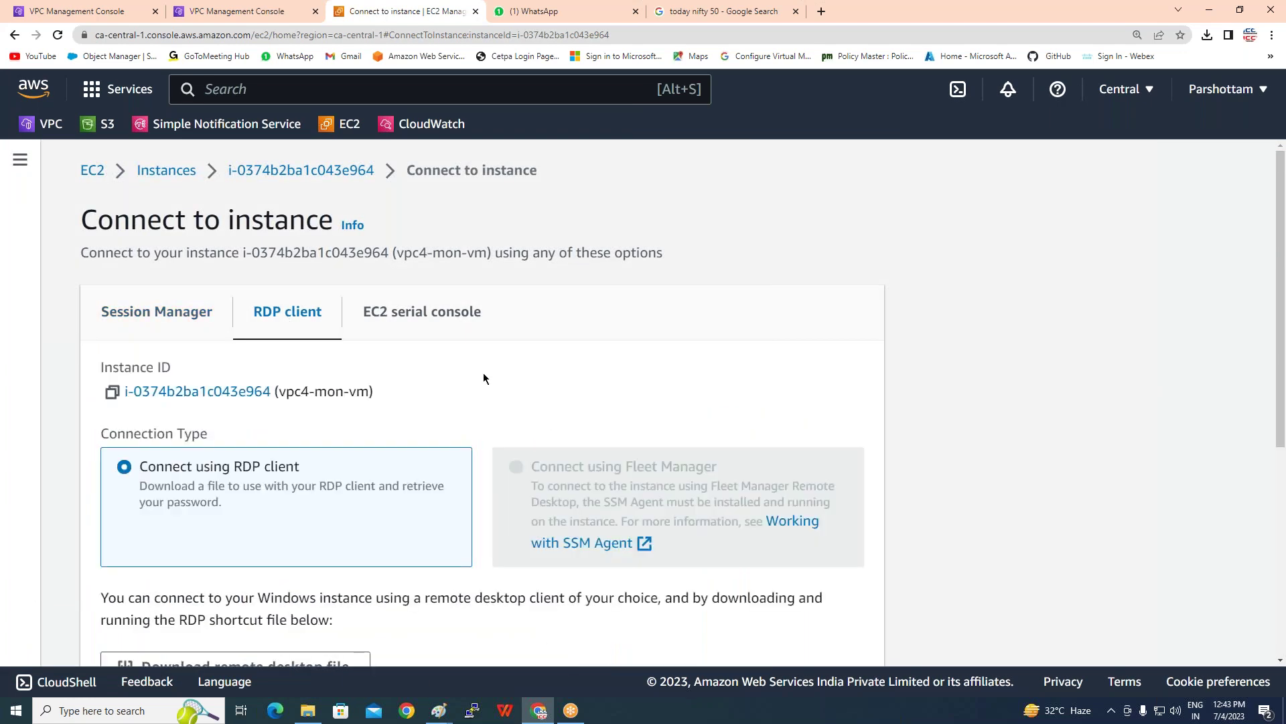
pyautogui.scroll(-1, 484, 373)
pyautogui.scroll(-3, 483, 373)
pyautogui.click(246, 583)
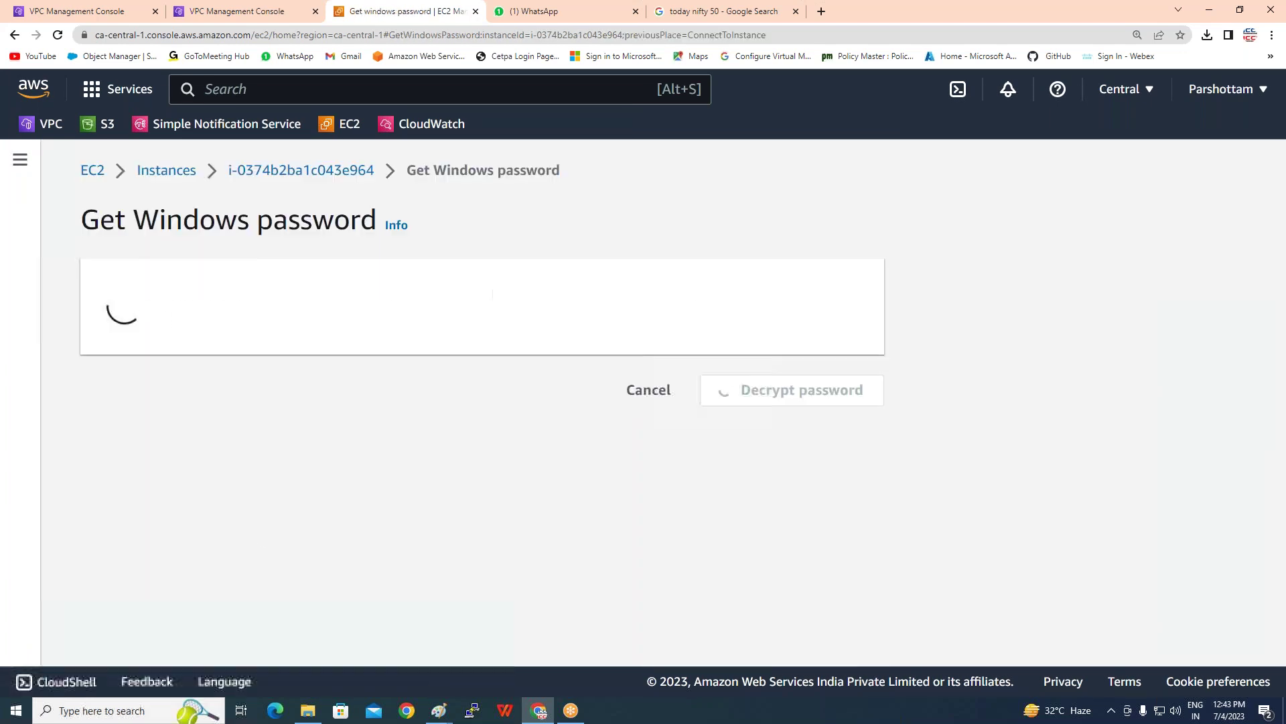
# Decrypt the password with vpc4key.pem, copy it, and download vpc4-mon-vm.rdp
pyautogui.click(195, 488)
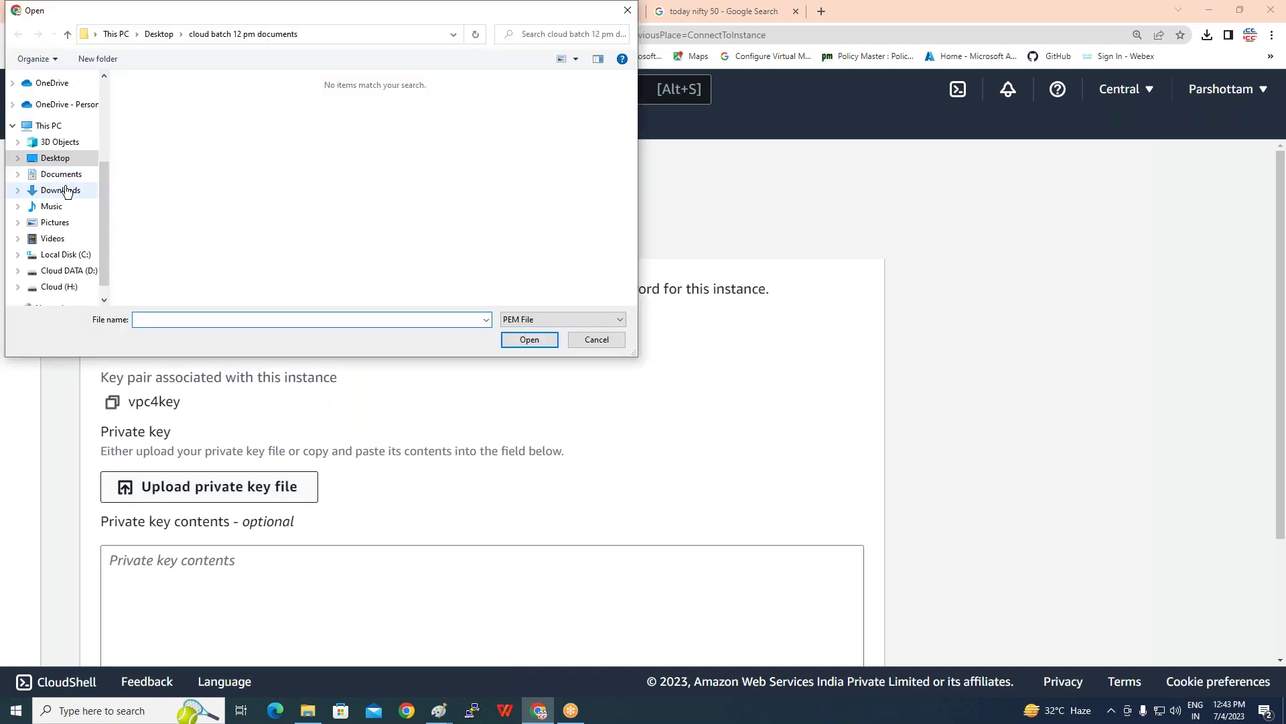
pyautogui.click(66, 191)
pyautogui.doubleClick(158, 115)
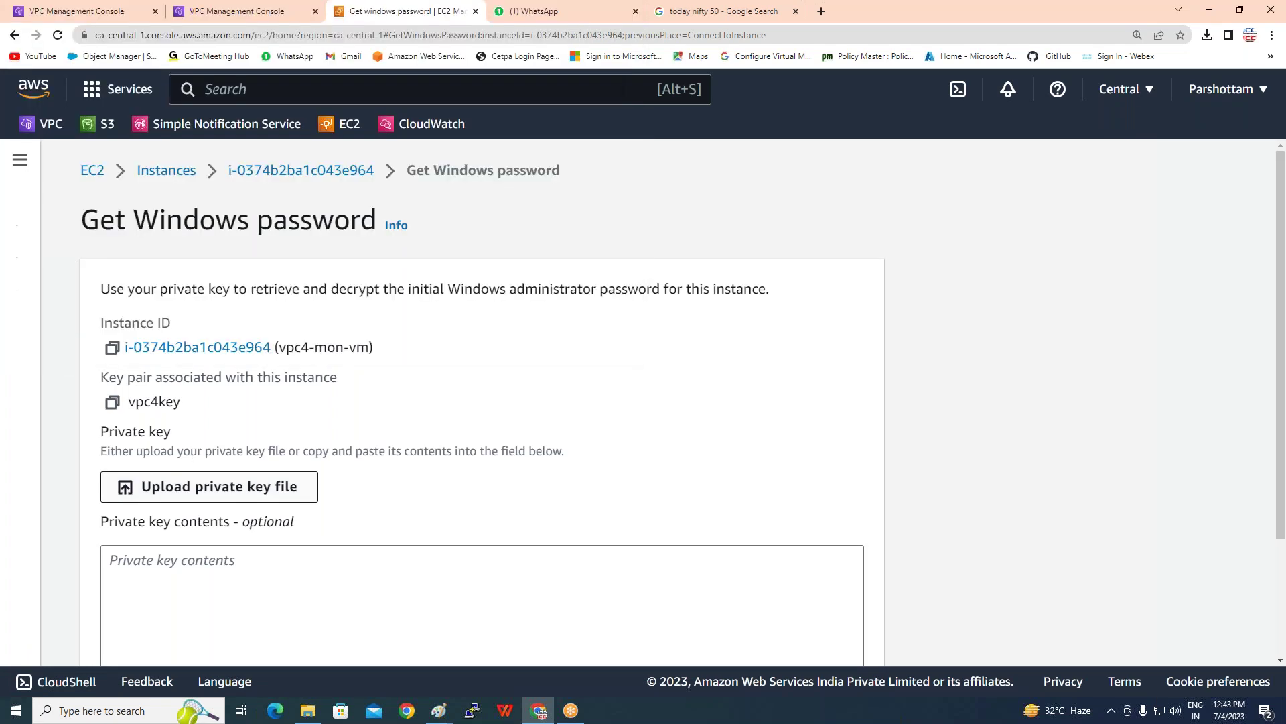
pyautogui.scroll(-3, 770, 536)
pyautogui.click(774, 627)
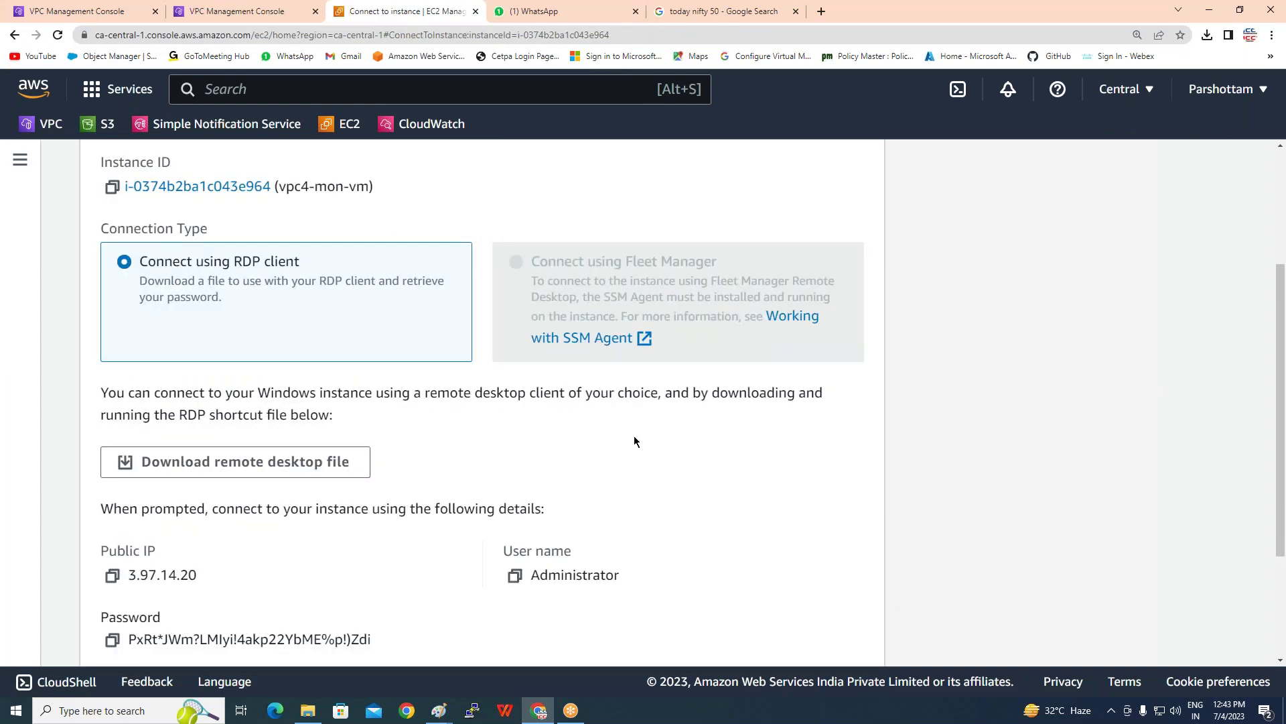
pyautogui.scroll(-3, 634, 441)
pyautogui.click(111, 464)
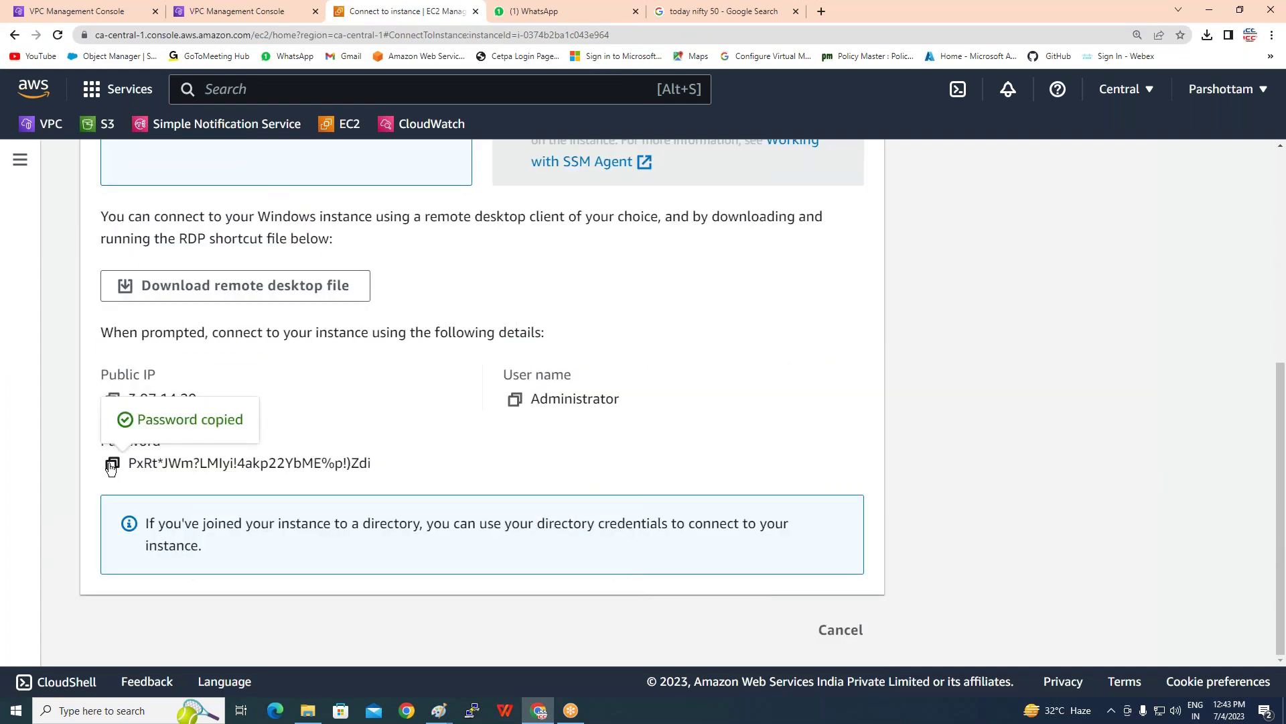
pyautogui.click(242, 284)
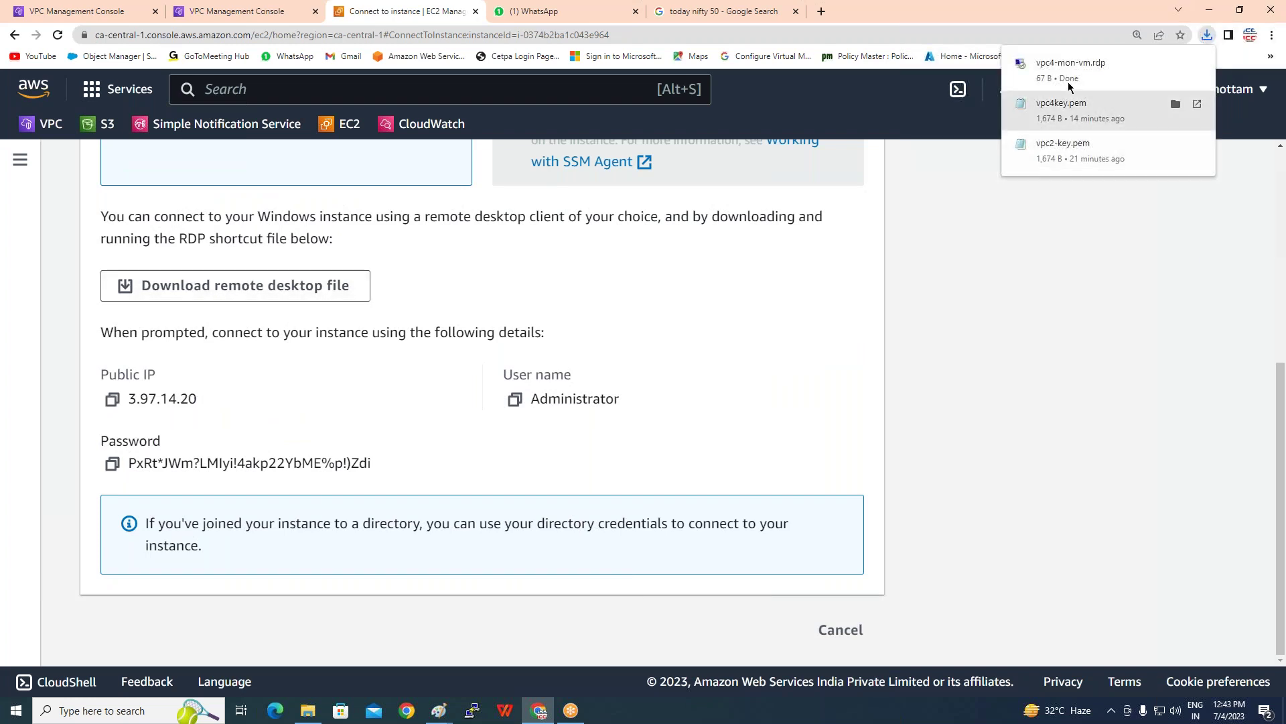
# Connect to vpc4-mon-vm with the .rdp file and pasted password, then minimize the session
pyautogui.click(1072, 67)
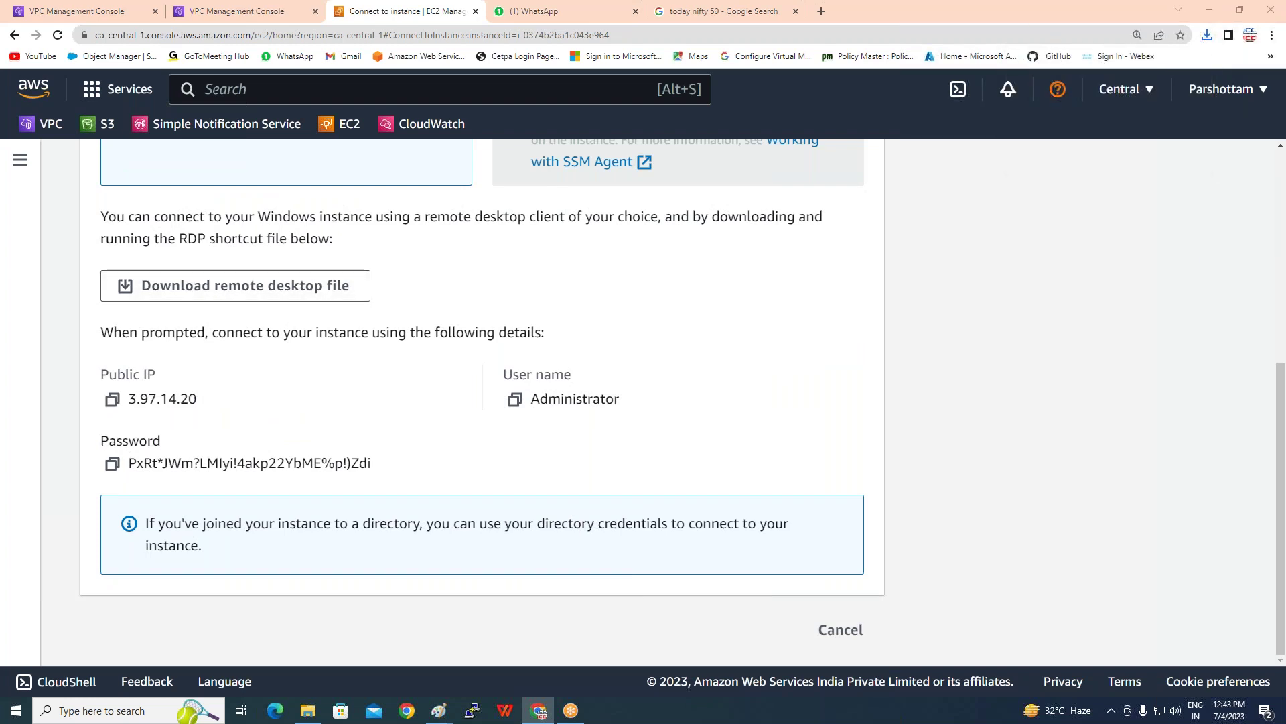
pyautogui.click(735, 427)
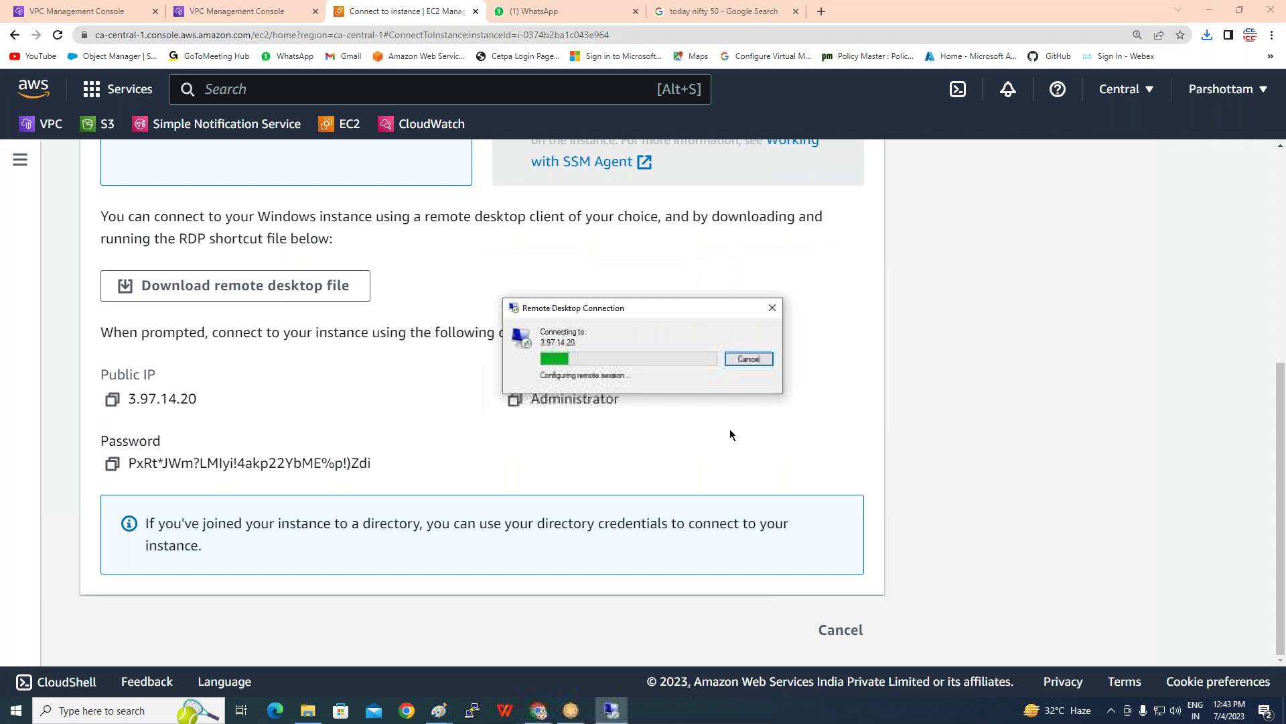
pyautogui.hotkey('ctrl', 'v')
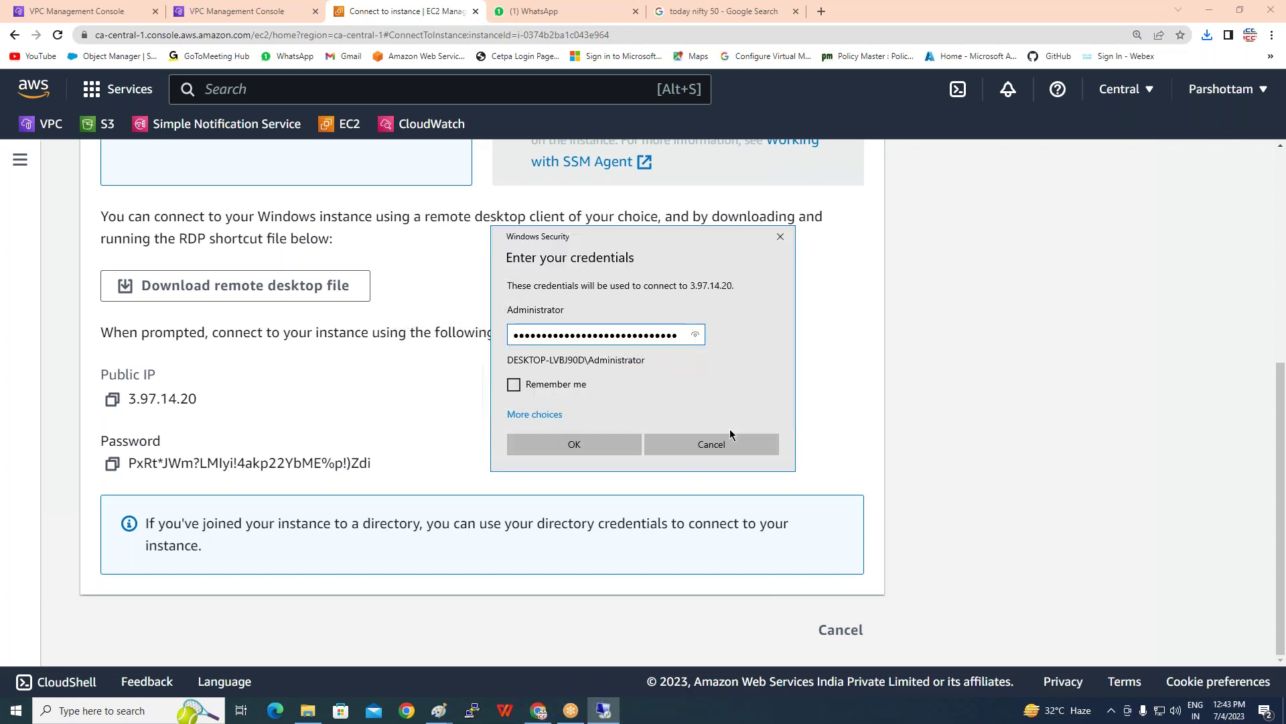
pyautogui.click(578, 448)
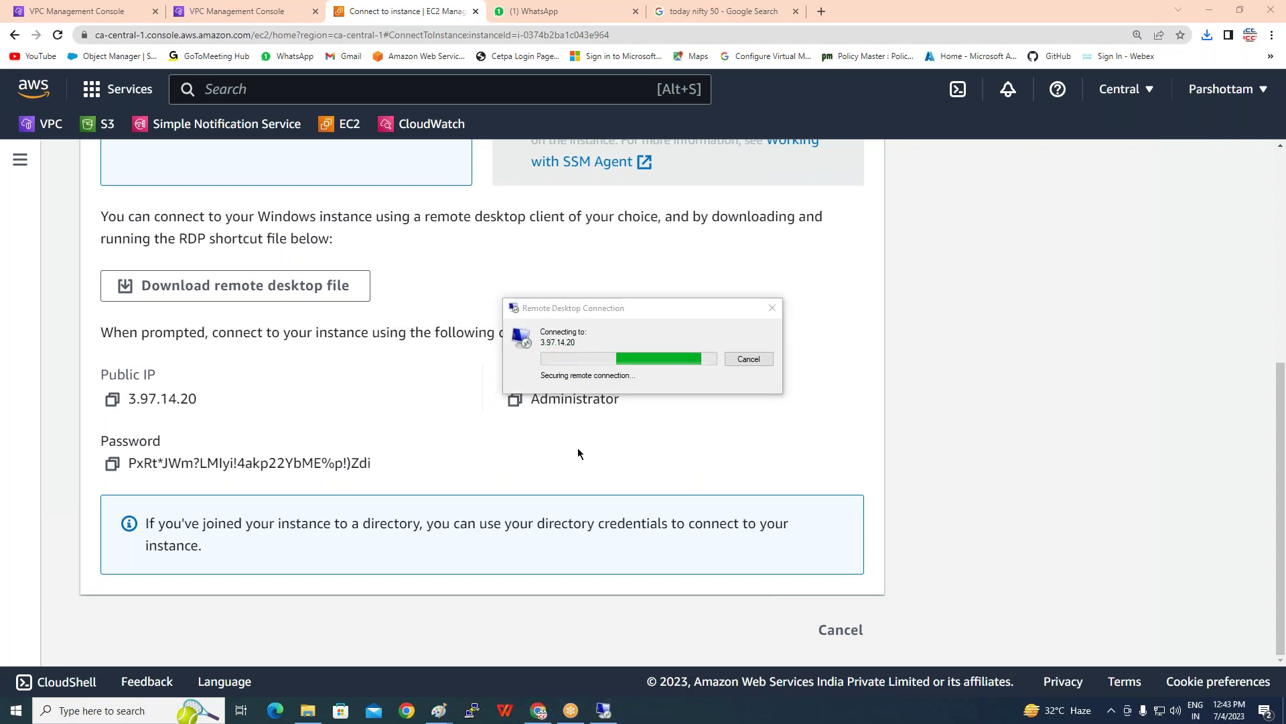
pyautogui.click(670, 464)
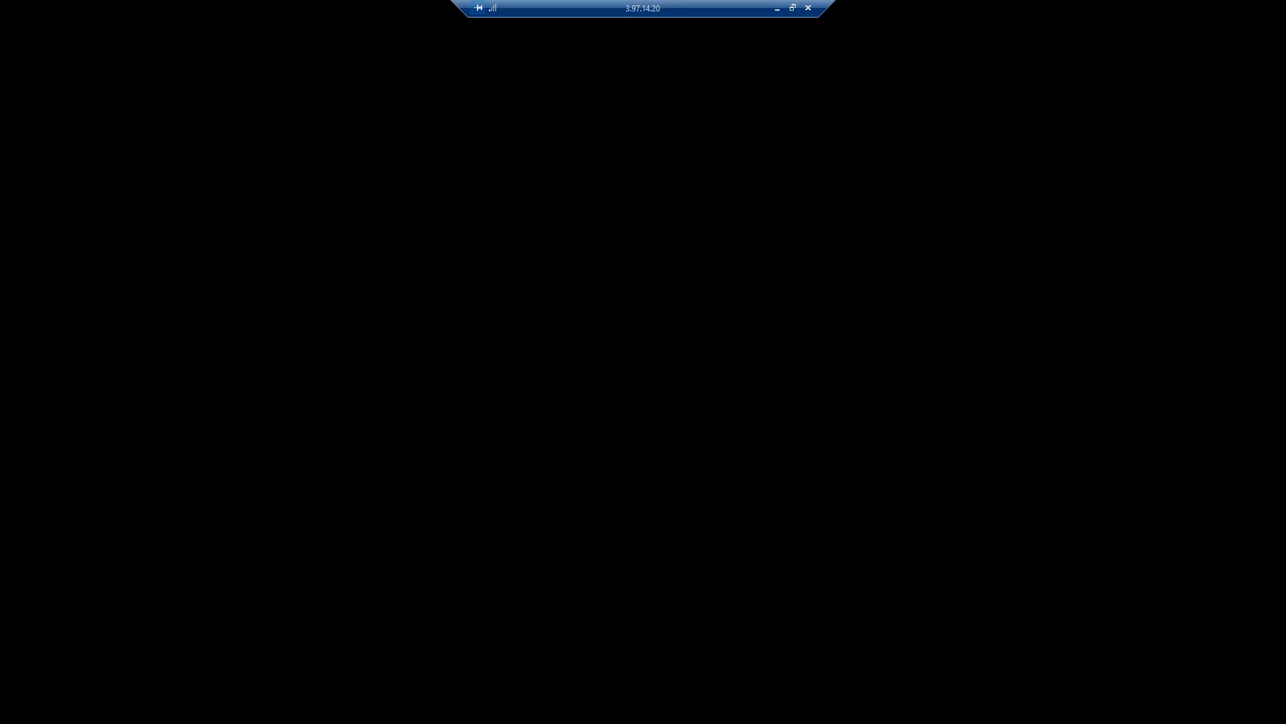
pyautogui.click(779, 10)
pyautogui.click(272, 15)
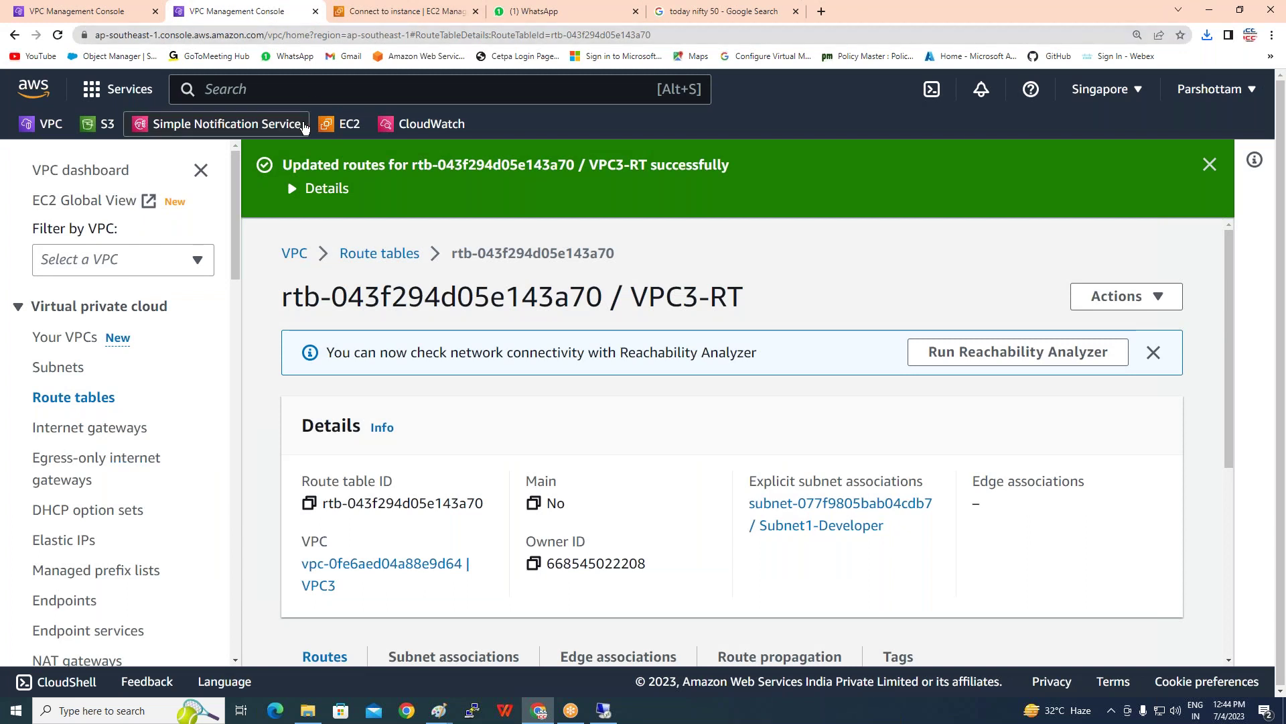
# Open the RDP client's Get password page for Singapore's VPC3-Dev-VM instance
pyautogui.click(356, 132)
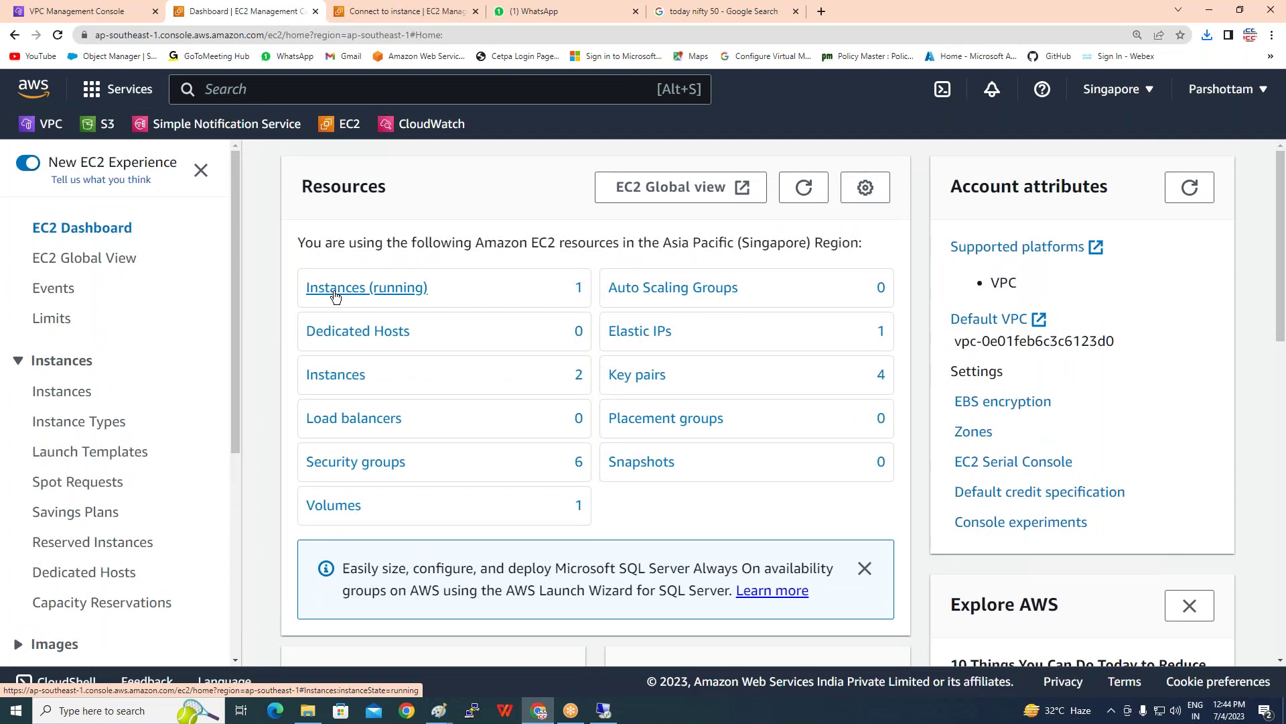
pyautogui.click(336, 296)
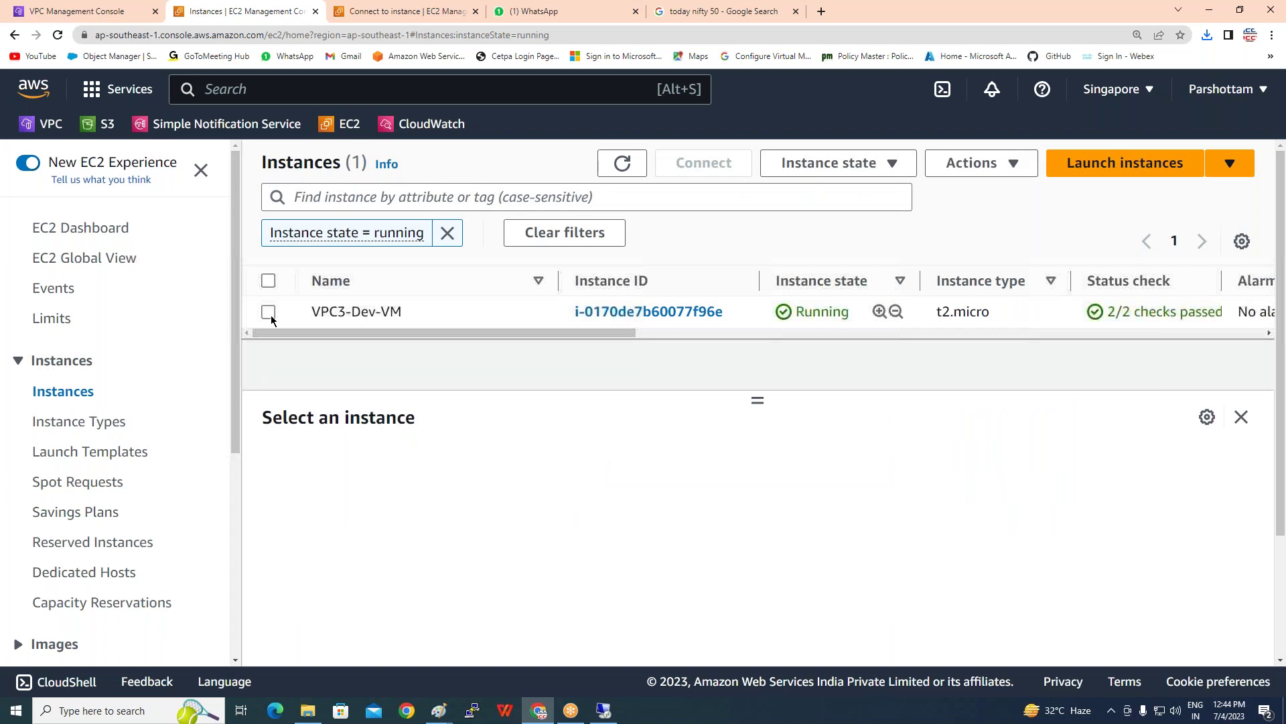
pyautogui.click(482, 311)
pyautogui.click(703, 163)
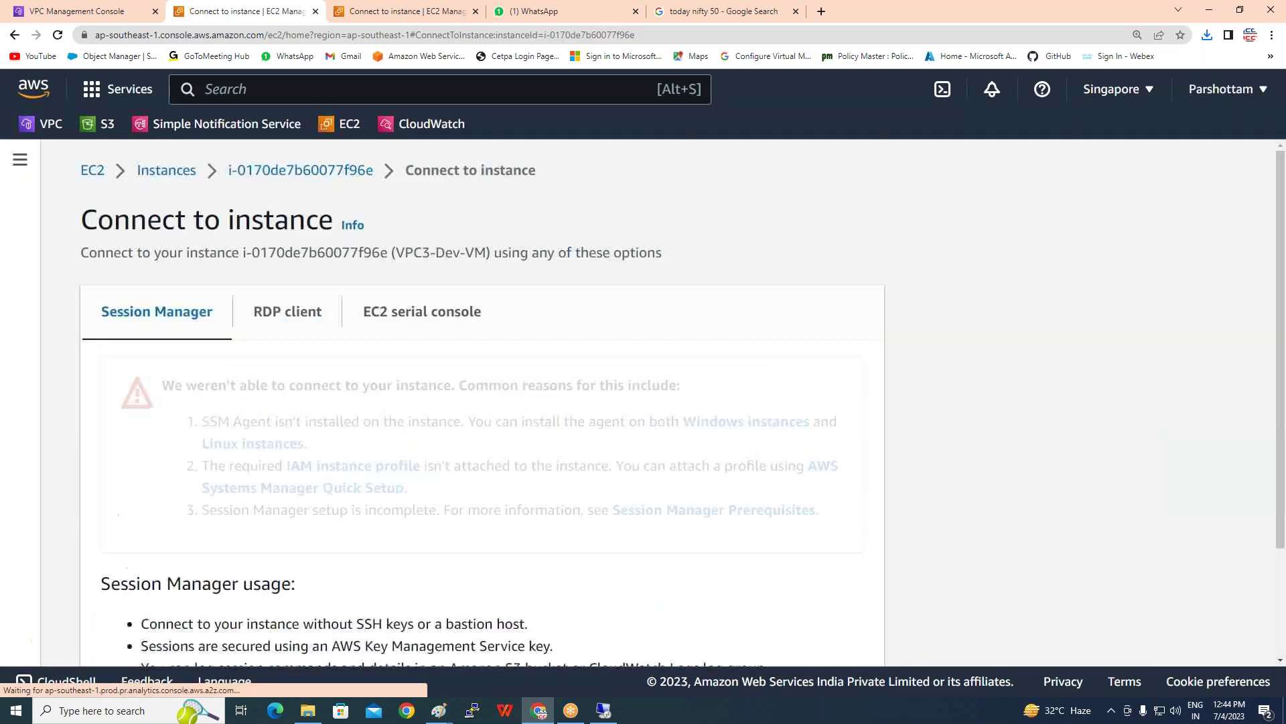
pyautogui.click(289, 320)
pyautogui.scroll(-4, 325, 411)
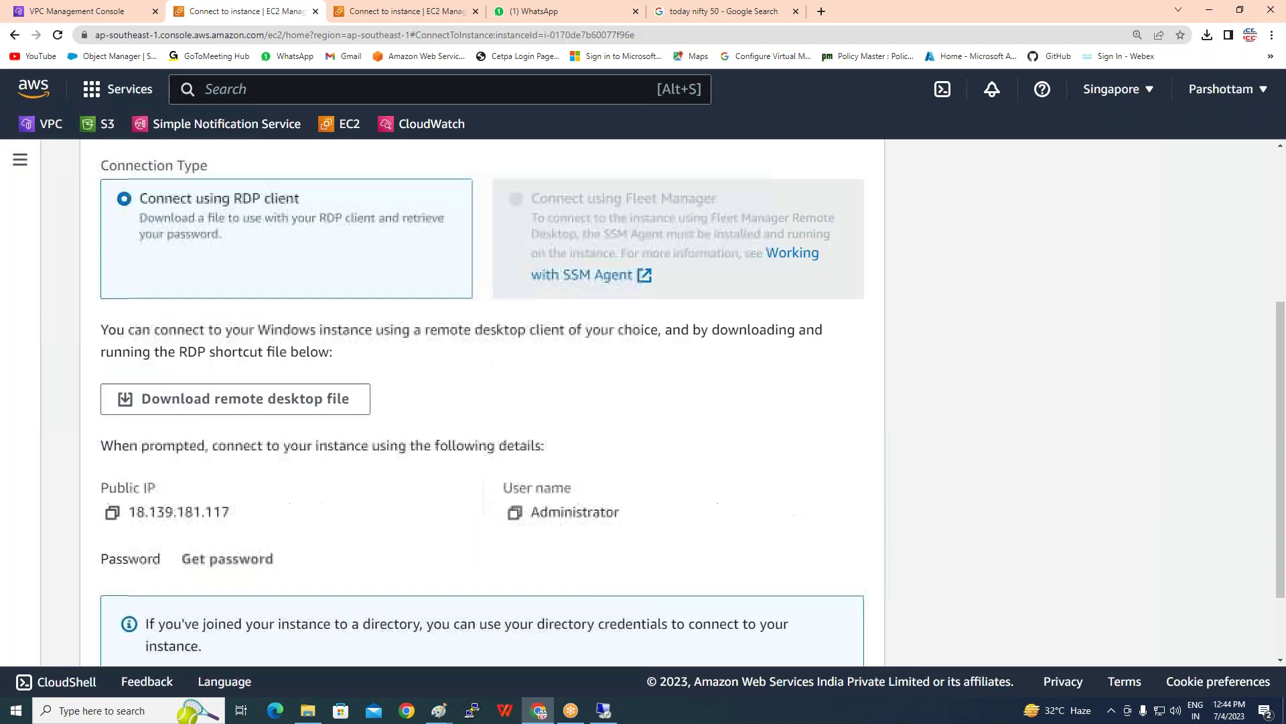
pyautogui.click(193, 562)
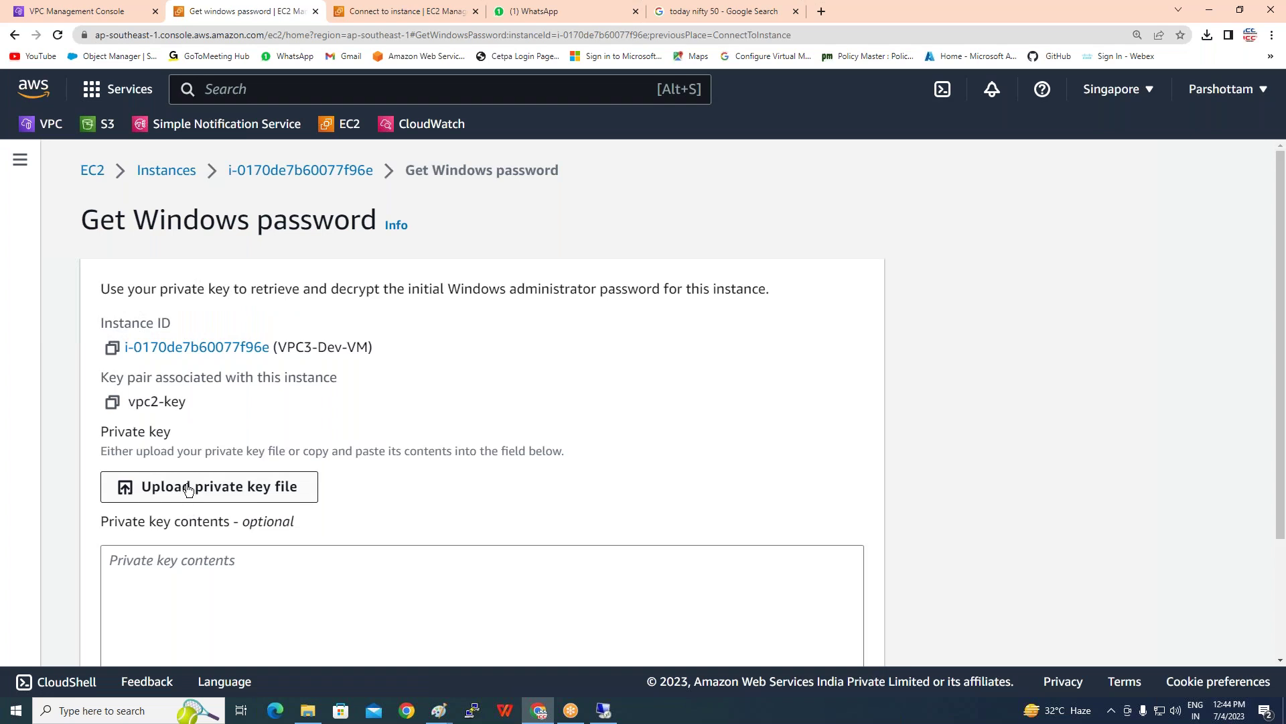
# Upload vpc2-key.pem, decrypt the Windows administrator password and copy it
pyautogui.click(209, 487)
pyautogui.click(231, 129)
pyautogui.click(526, 339)
pyautogui.scroll(-4, 530, 489)
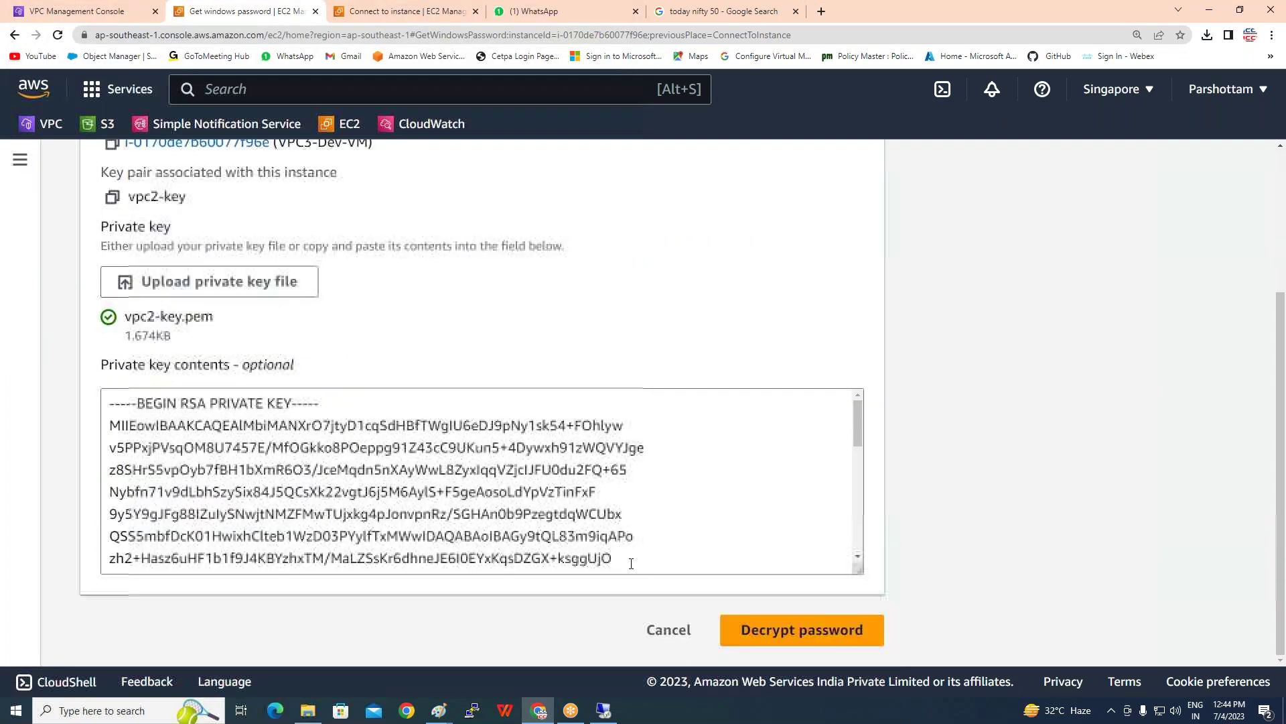
pyautogui.click(804, 628)
pyautogui.scroll(-3, 126, 473)
pyautogui.click(113, 464)
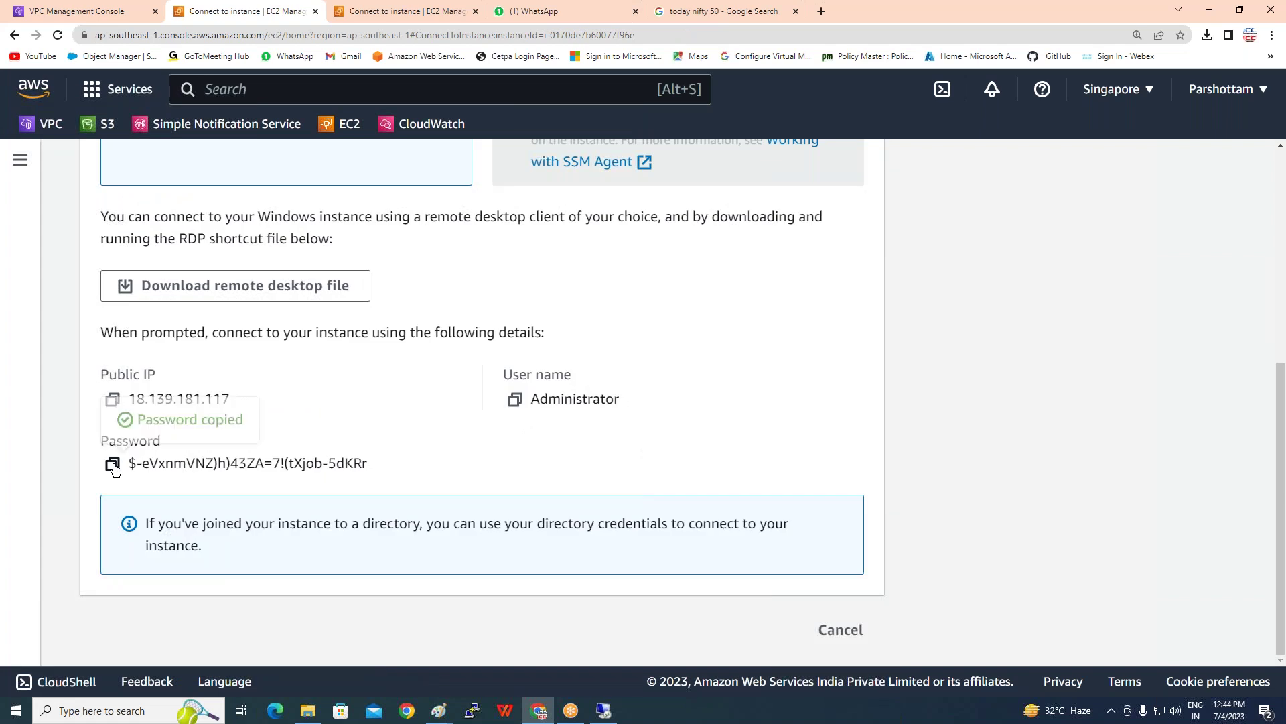
# Download VPC3-Dev-VM.rdp and connect to 18.139.181.117 with the pasted password, then minimize the session
pyautogui.click(282, 288)
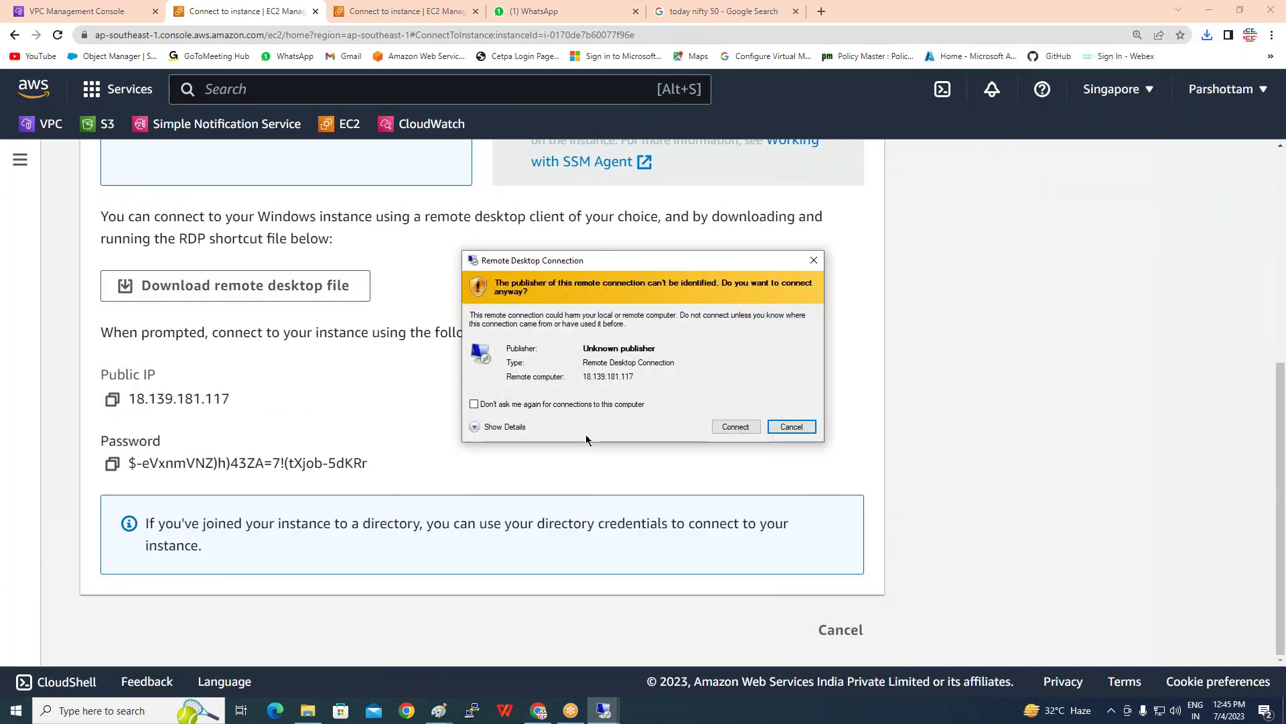
pyautogui.click(735, 426)
pyautogui.hotkey('ctrl', 'v')
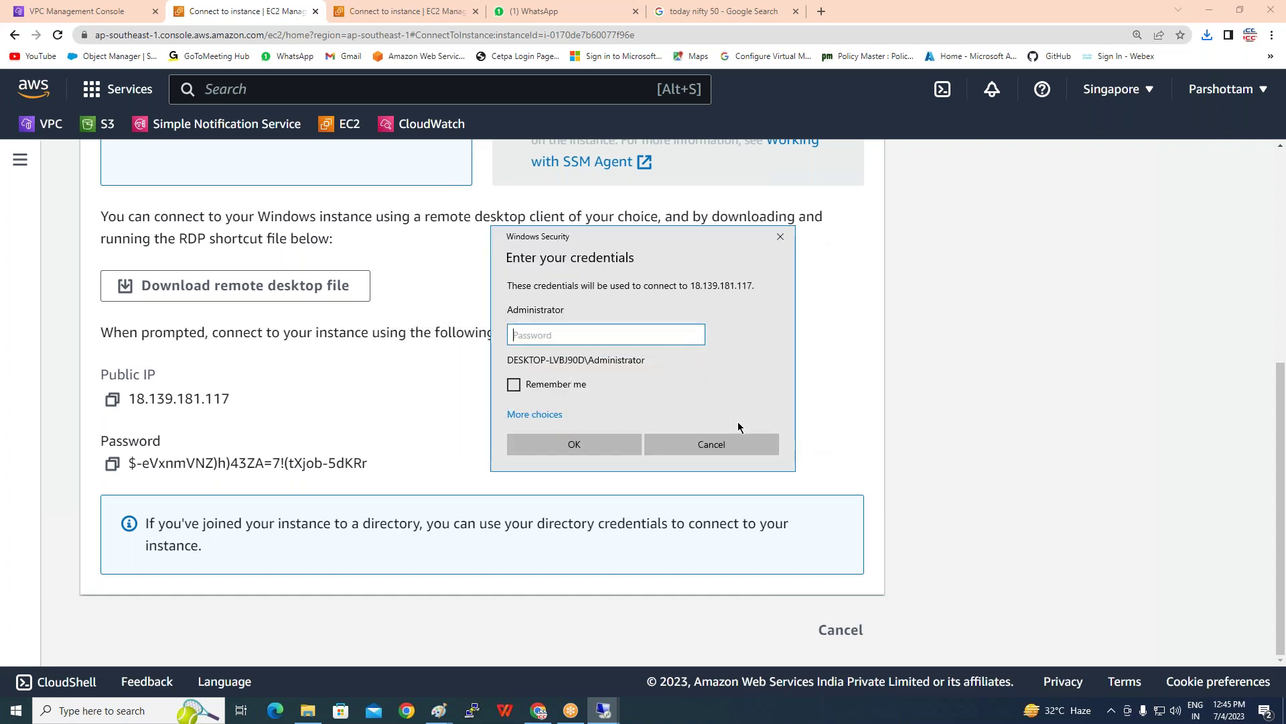
pyautogui.click(576, 444)
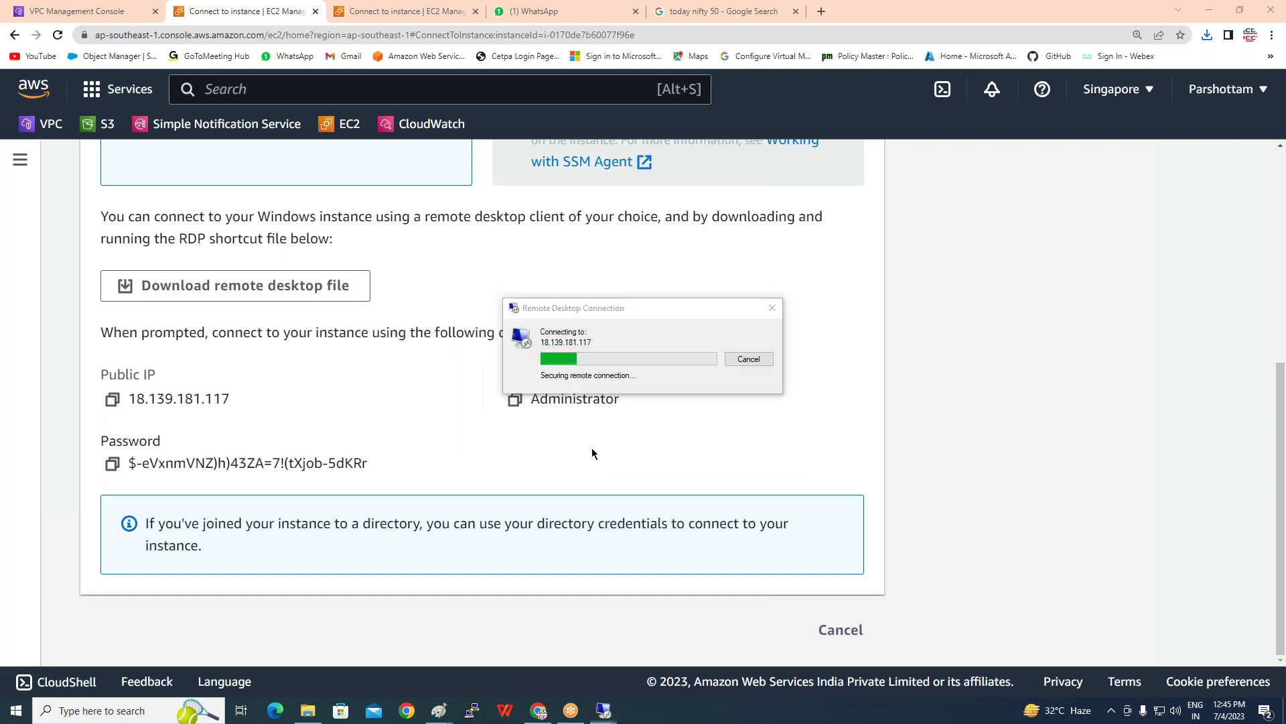
pyautogui.click(691, 465)
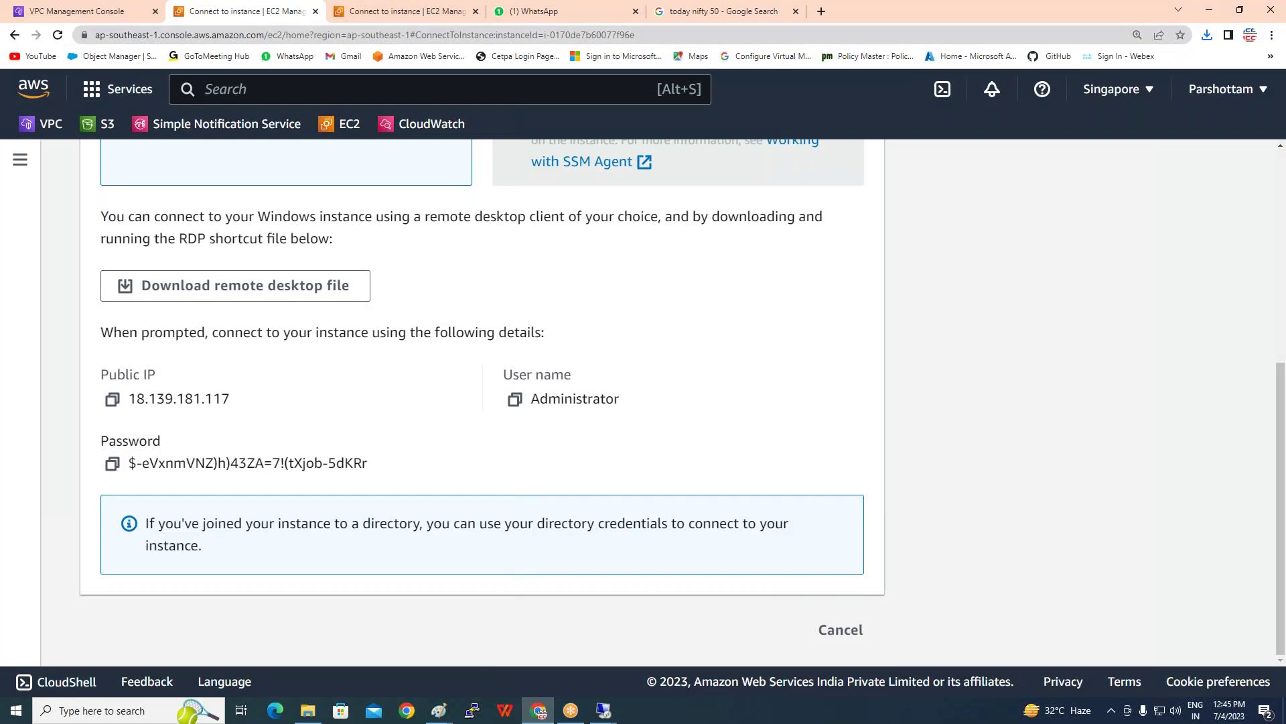
pyautogui.click(78, 12)
pyautogui.click(342, 126)
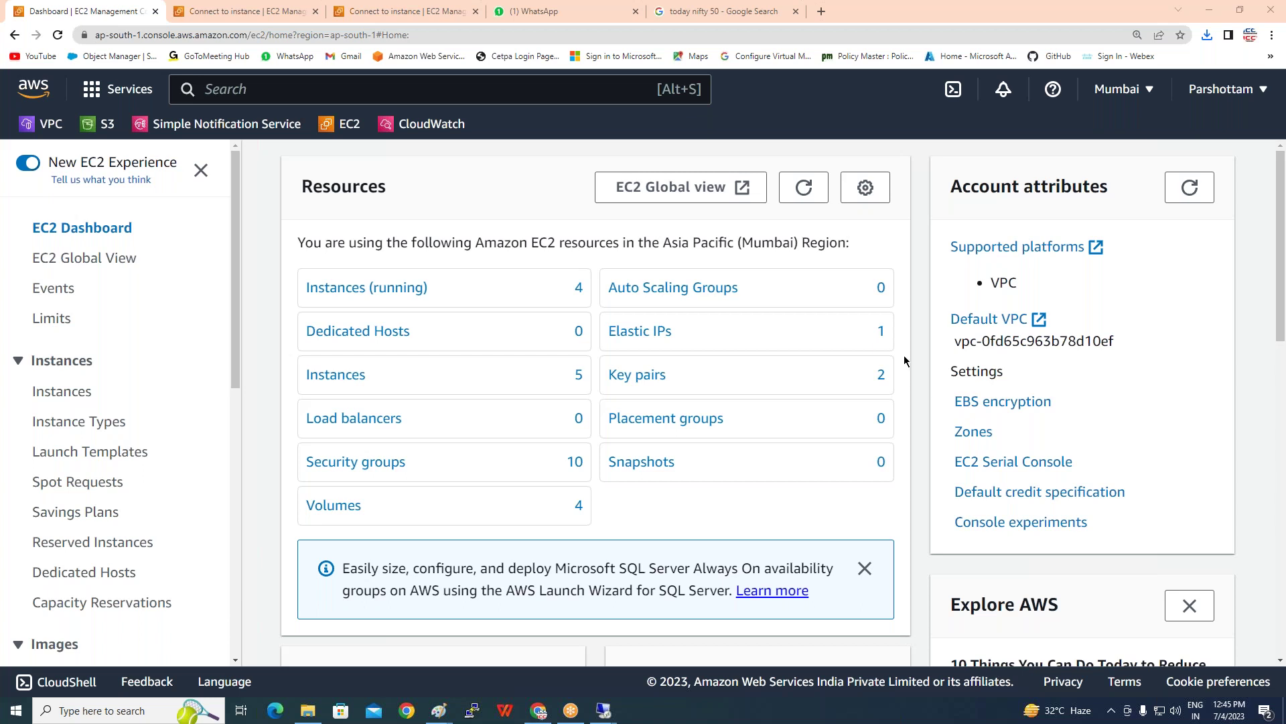
# Select VPC1-HR-VM among Mumbai's running instances and expand details to read private IP 10.0.0.24
pyautogui.click(326, 293)
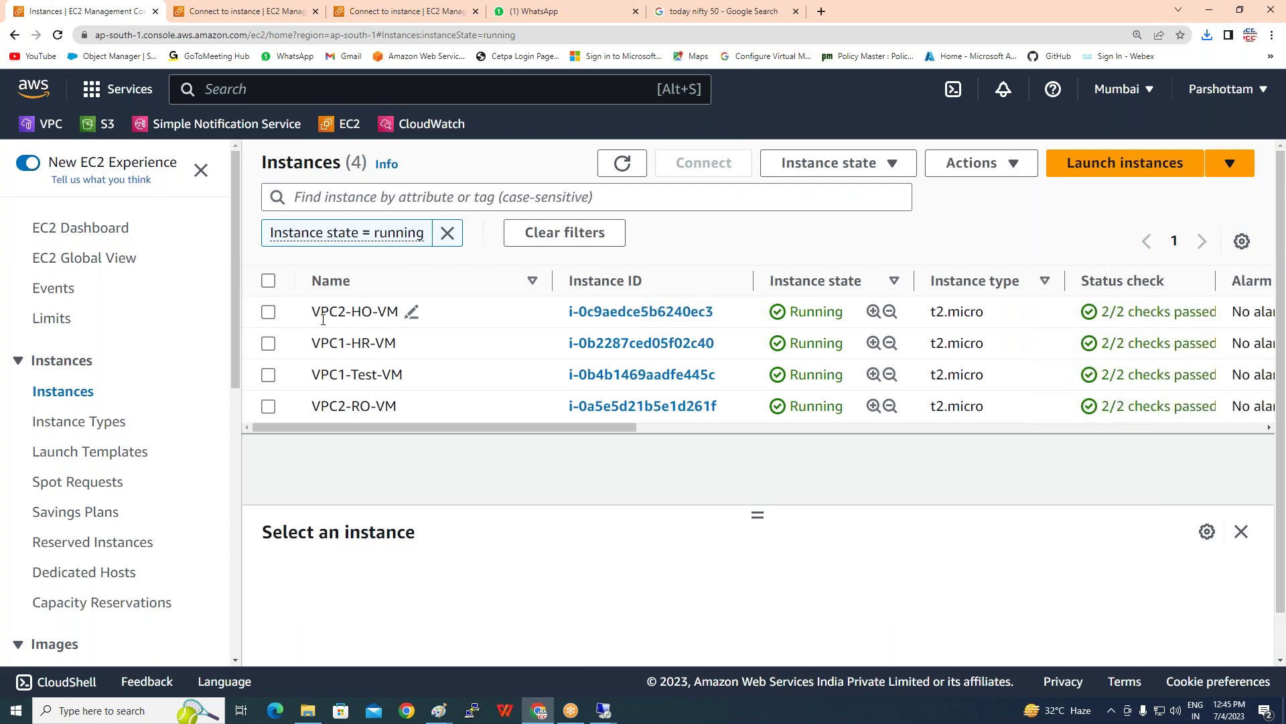
pyautogui.click(268, 343)
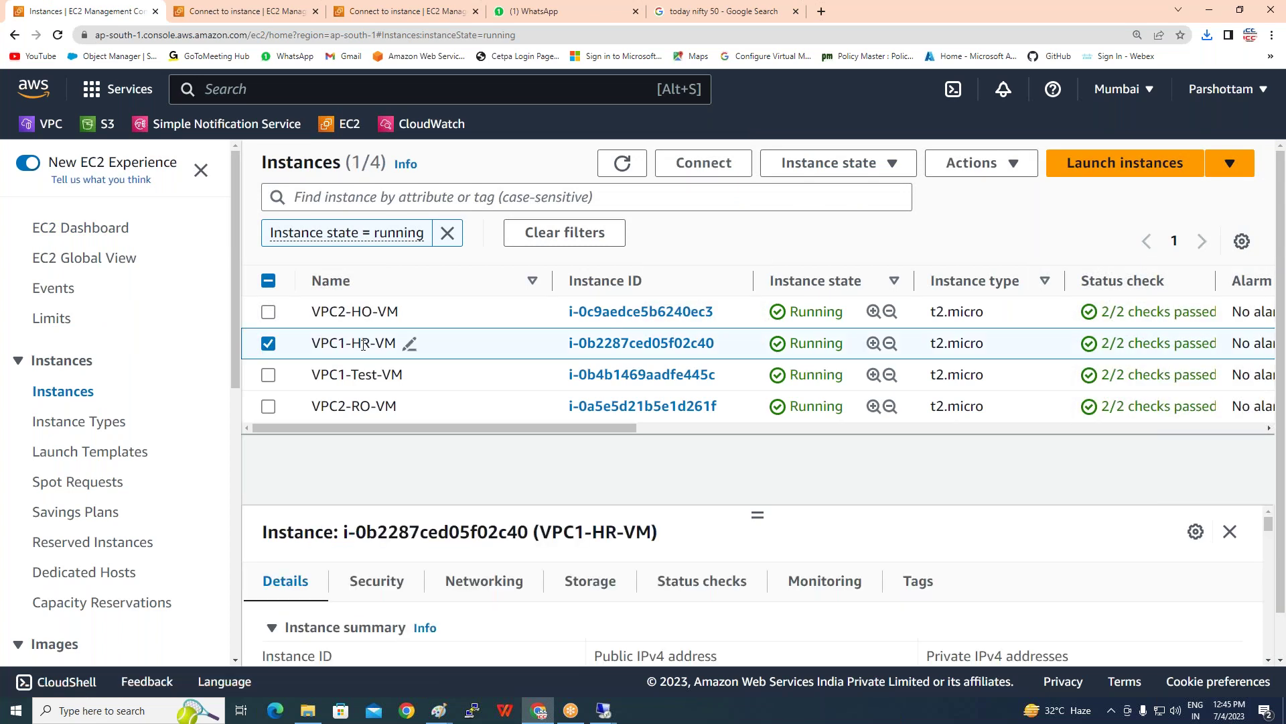
pyautogui.scroll(-1, 757, 402)
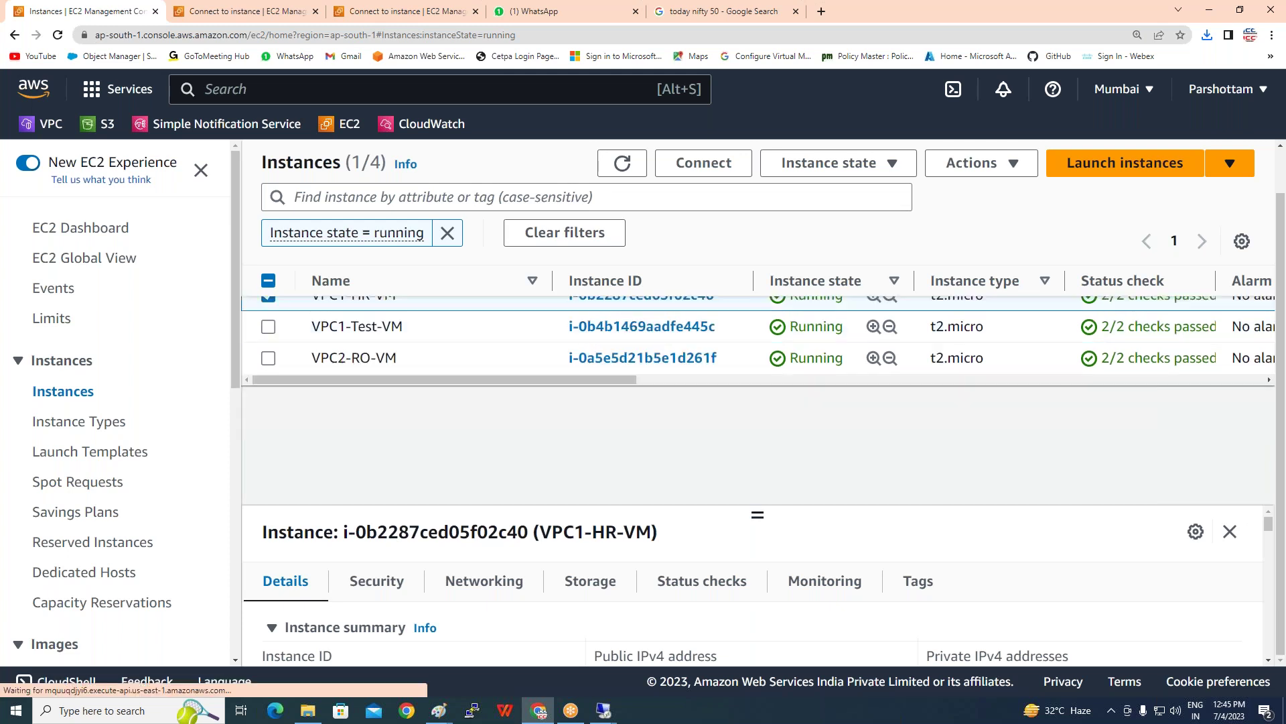
pyautogui.moveTo(750, 464); pyautogui.dragTo(744, 420)
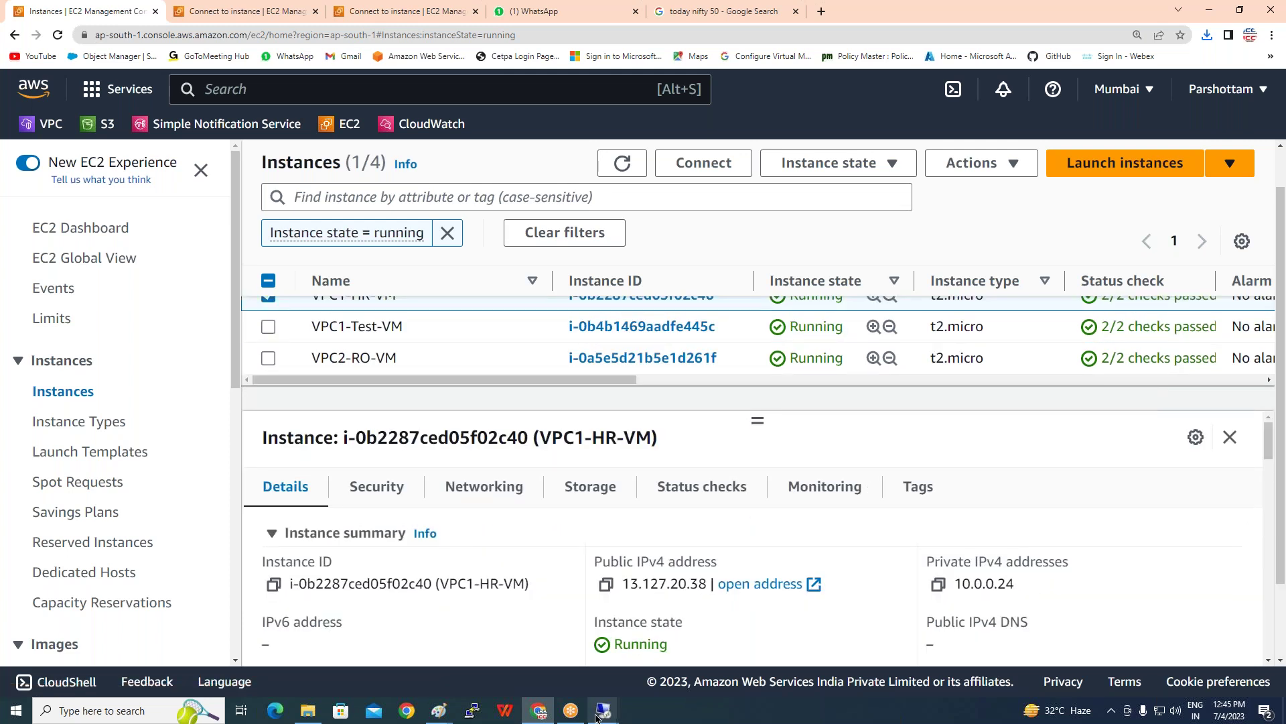
pyautogui.moveTo(595, 717)
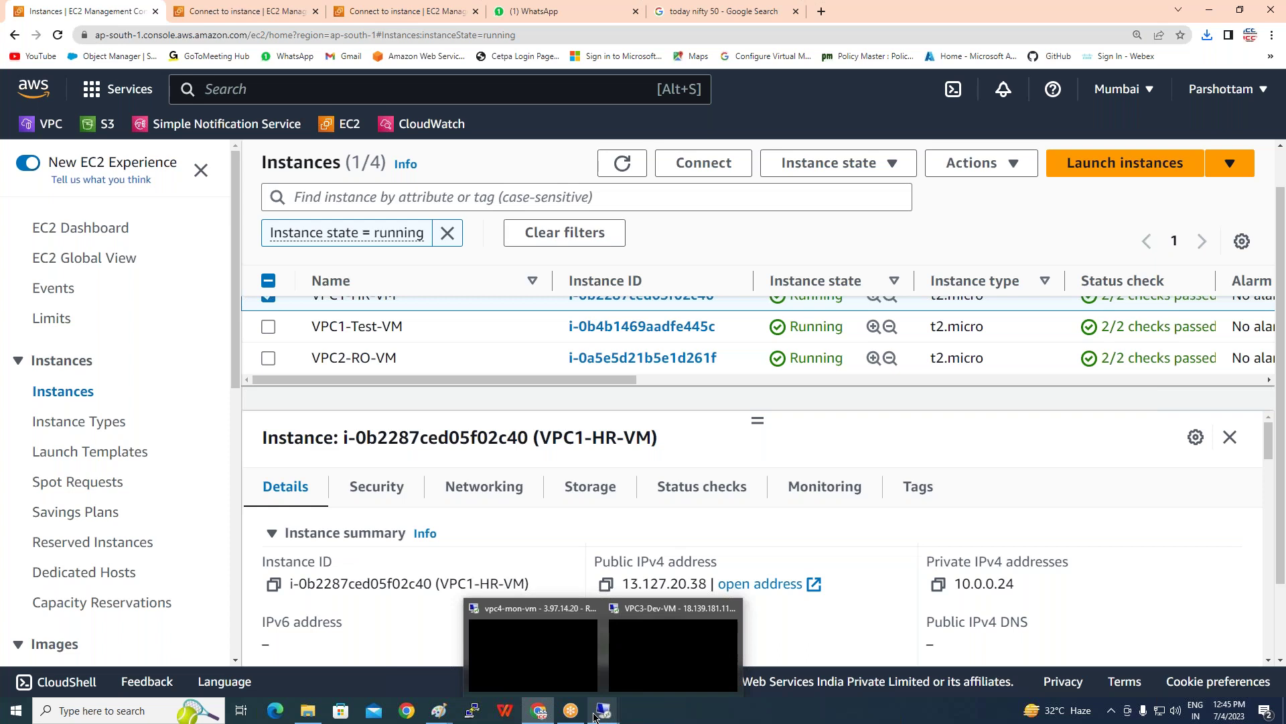
pyautogui.click(545, 663)
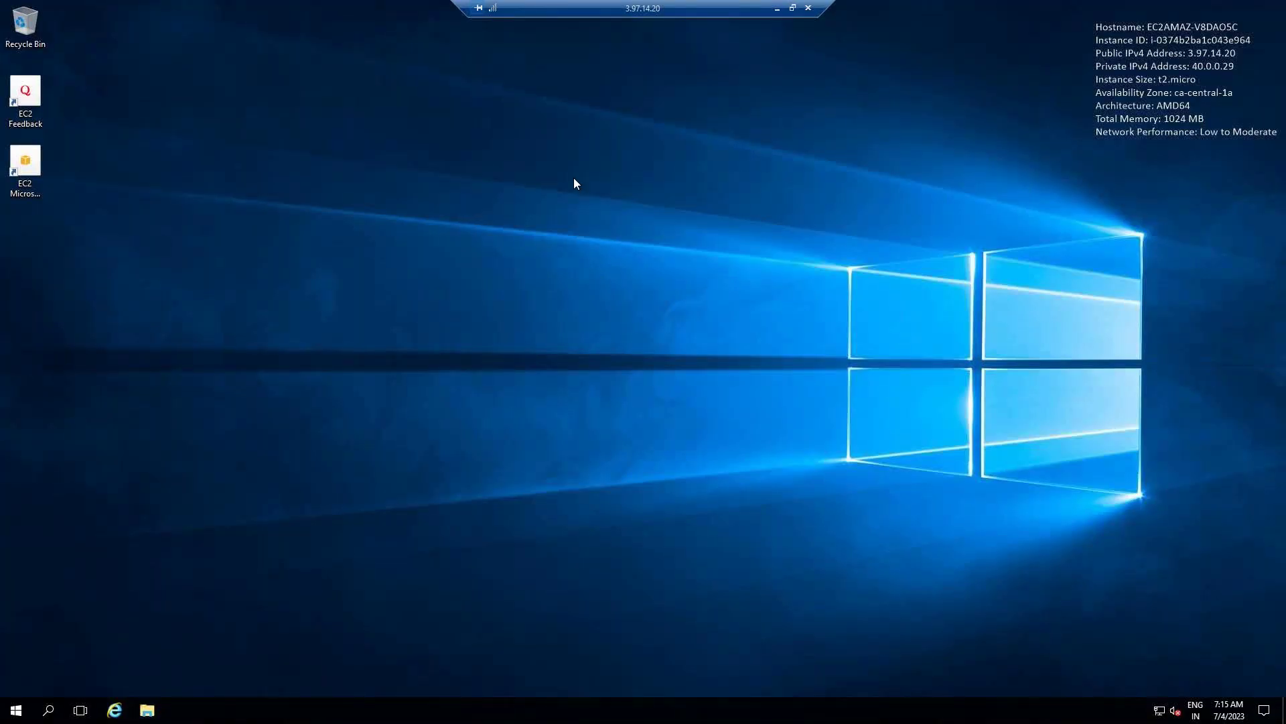
# From vpc4-mon-vm, open \\10.0.0.24 via Run and sign in as administrator with the network password
pyautogui.press('super+r')
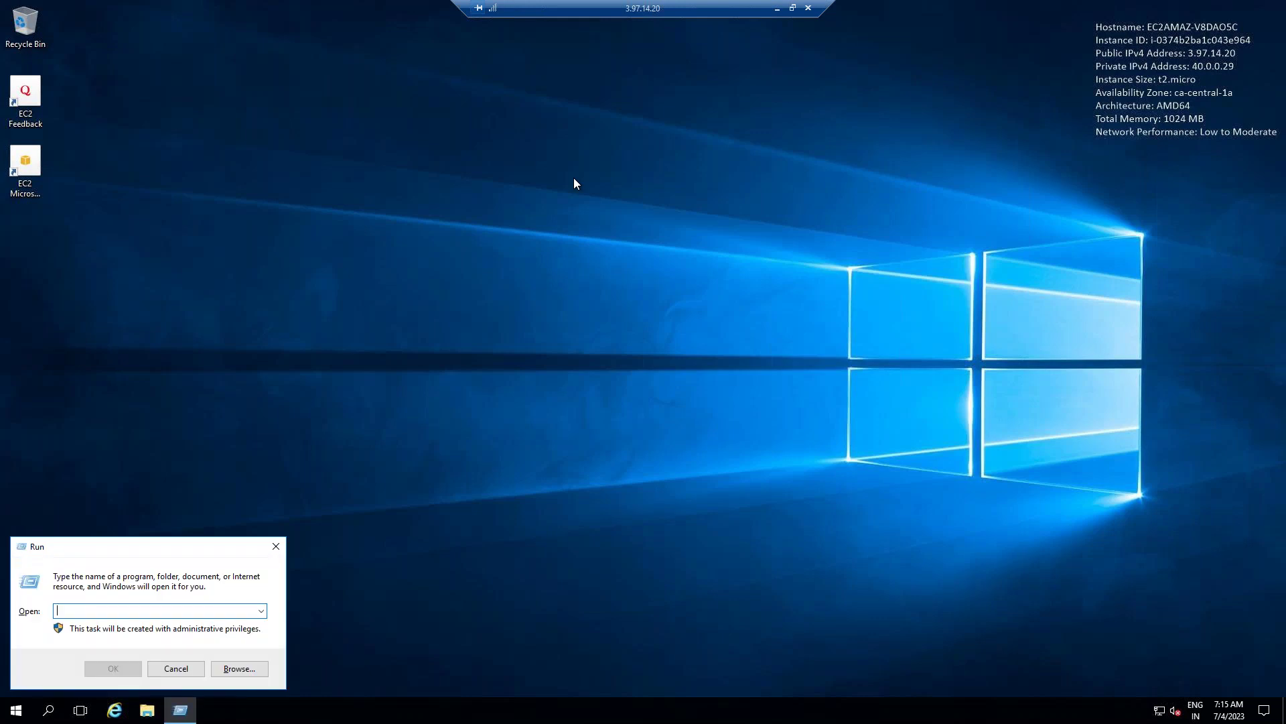
pyautogui.write('\\\\')
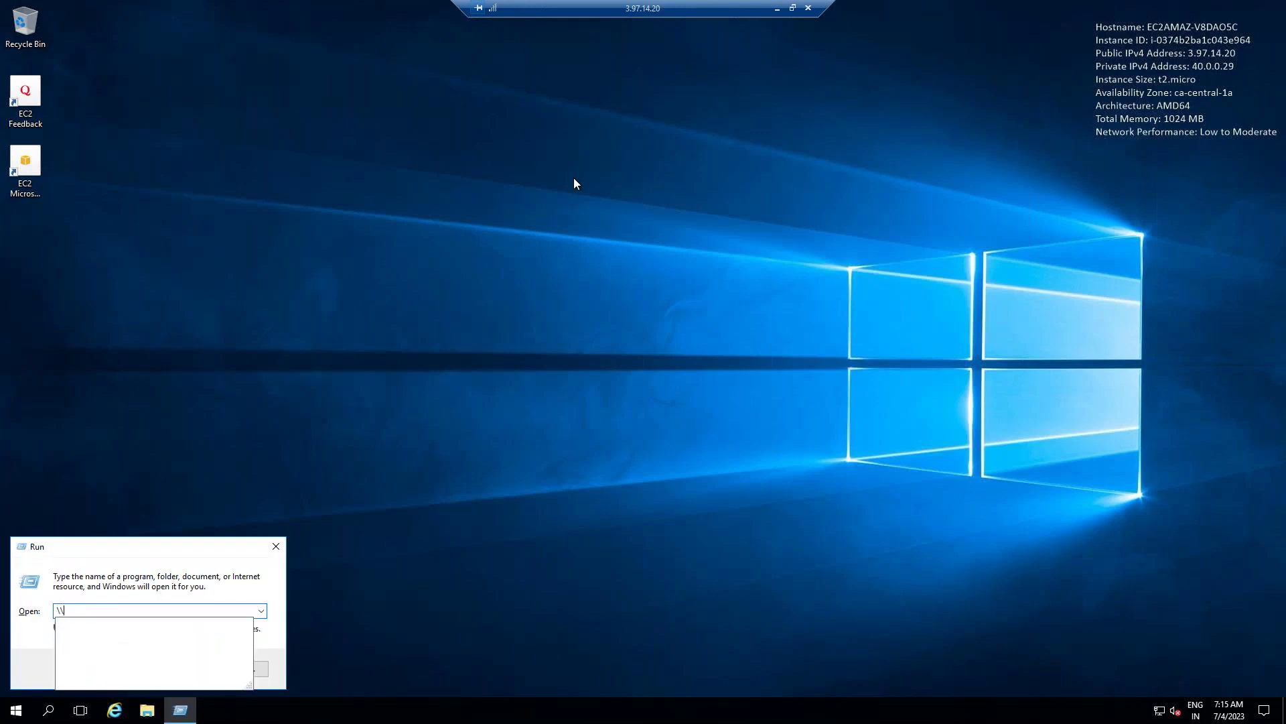
pyautogui.write('10.0.0.24')
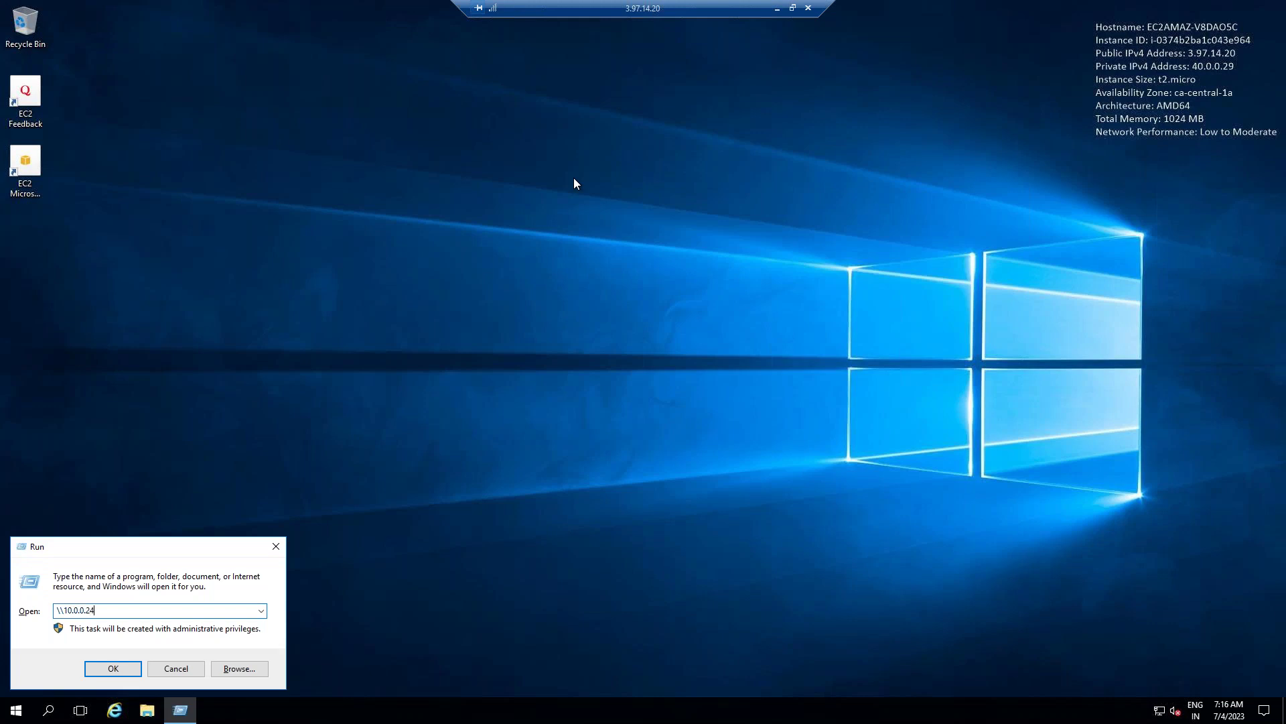
pyautogui.press('Return')
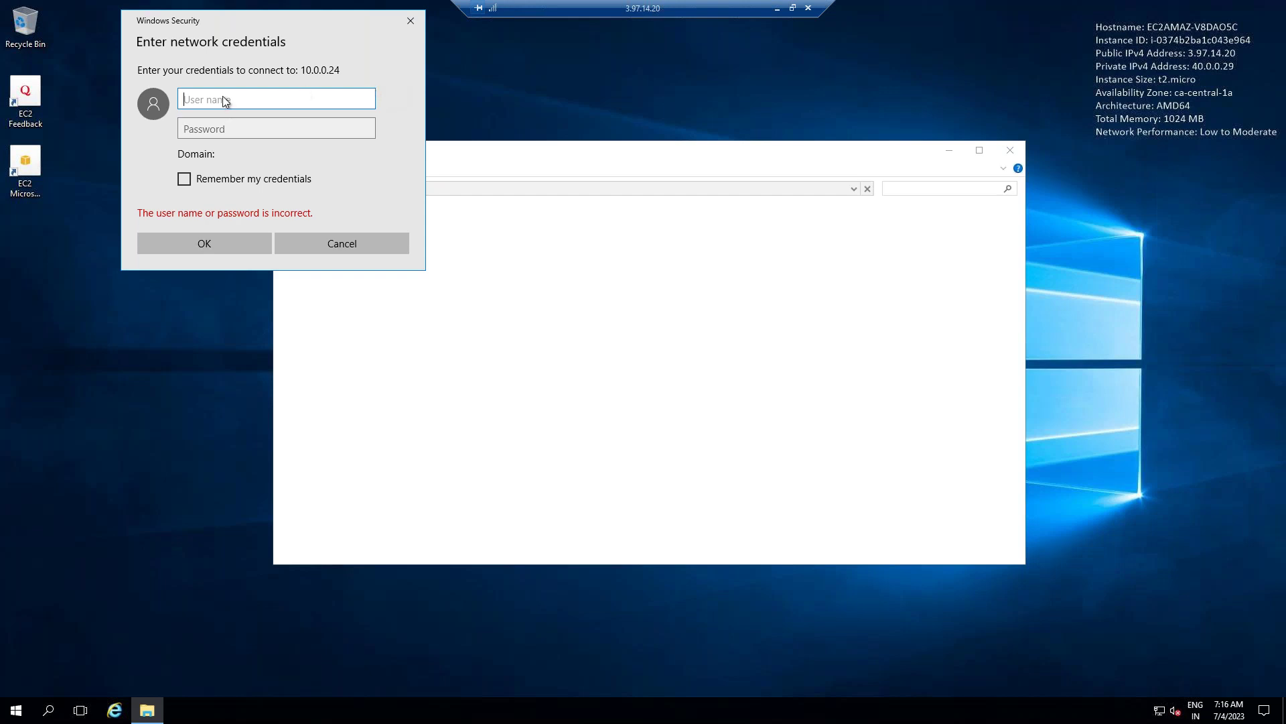
pyautogui.write('a')
pyautogui.write('s')
pyautogui.press('BackSpace')
pyautogui.write('dministrator')
pyautogui.press('Tab')
pyautogui.write('•••')
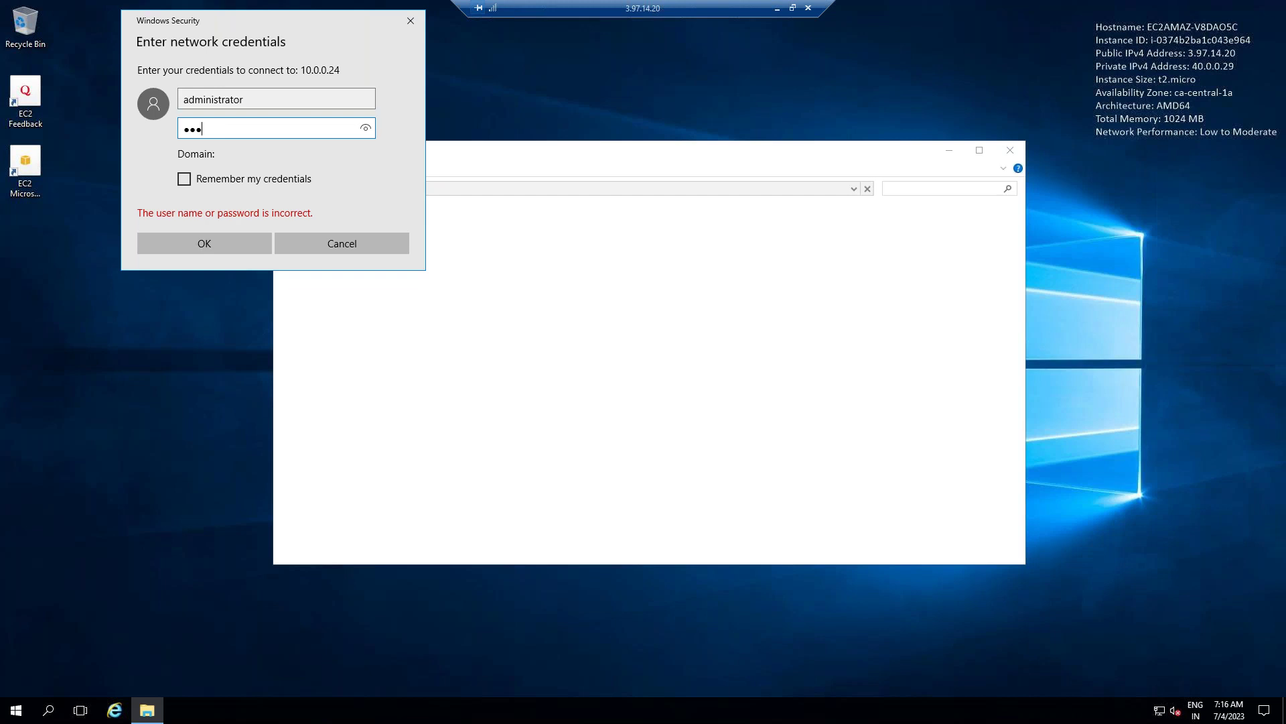
pyautogui.write('•••••')
pyautogui.press('Return')
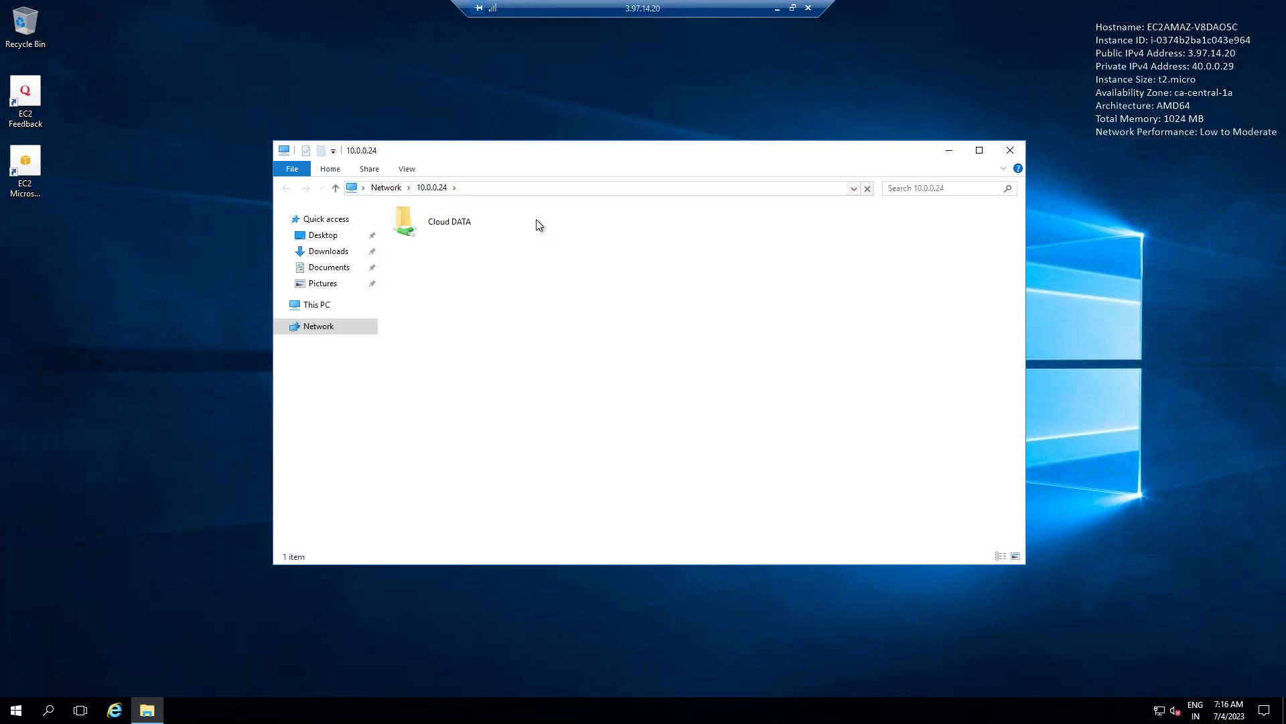
# Create a folder named 'canada data' inside Cloud DATA, then close the Canada RDP session
pyautogui.click(448, 225)
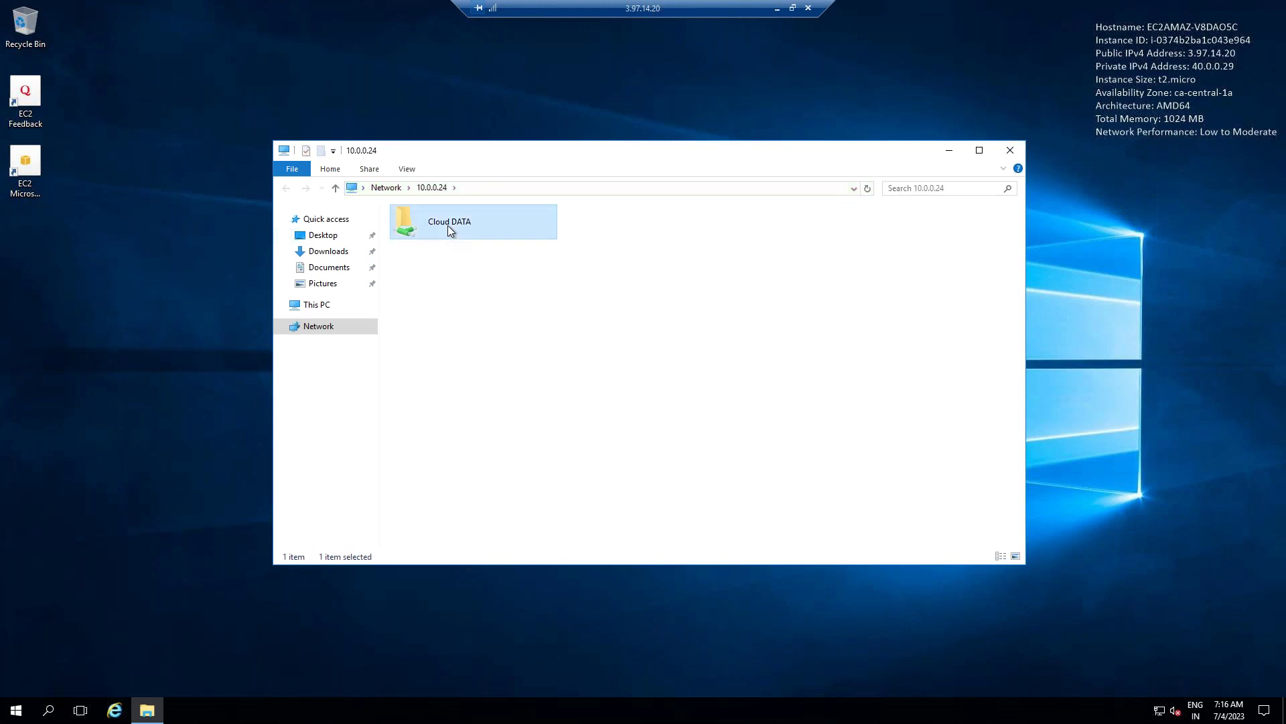
pyautogui.doubleClick(448, 226)
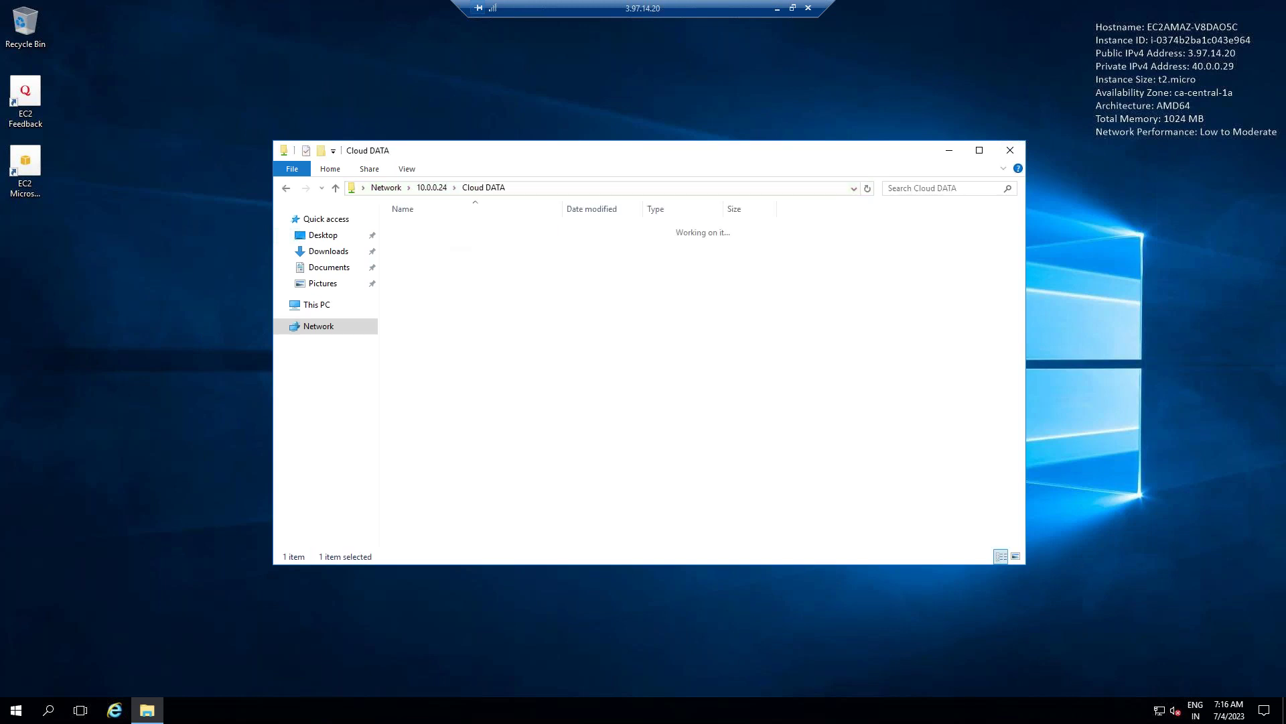
pyautogui.rightClick(430, 308)
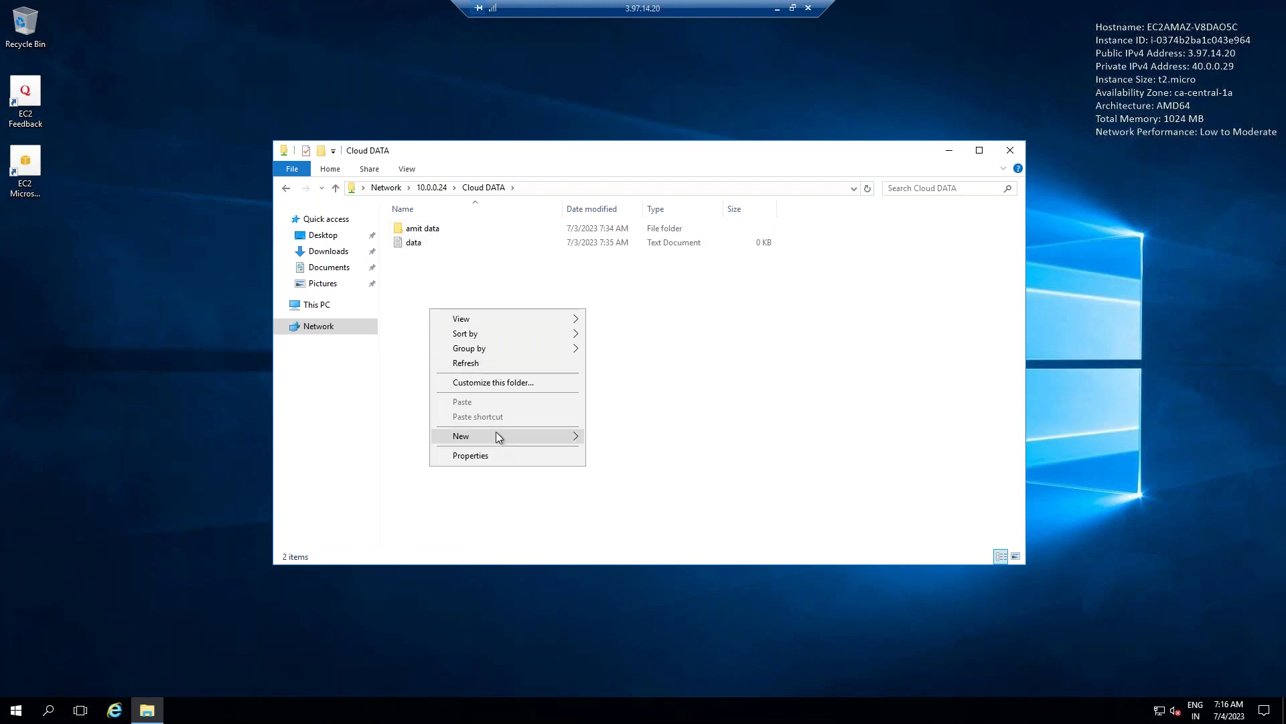
pyautogui.moveTo(496, 431)
pyautogui.click(613, 437)
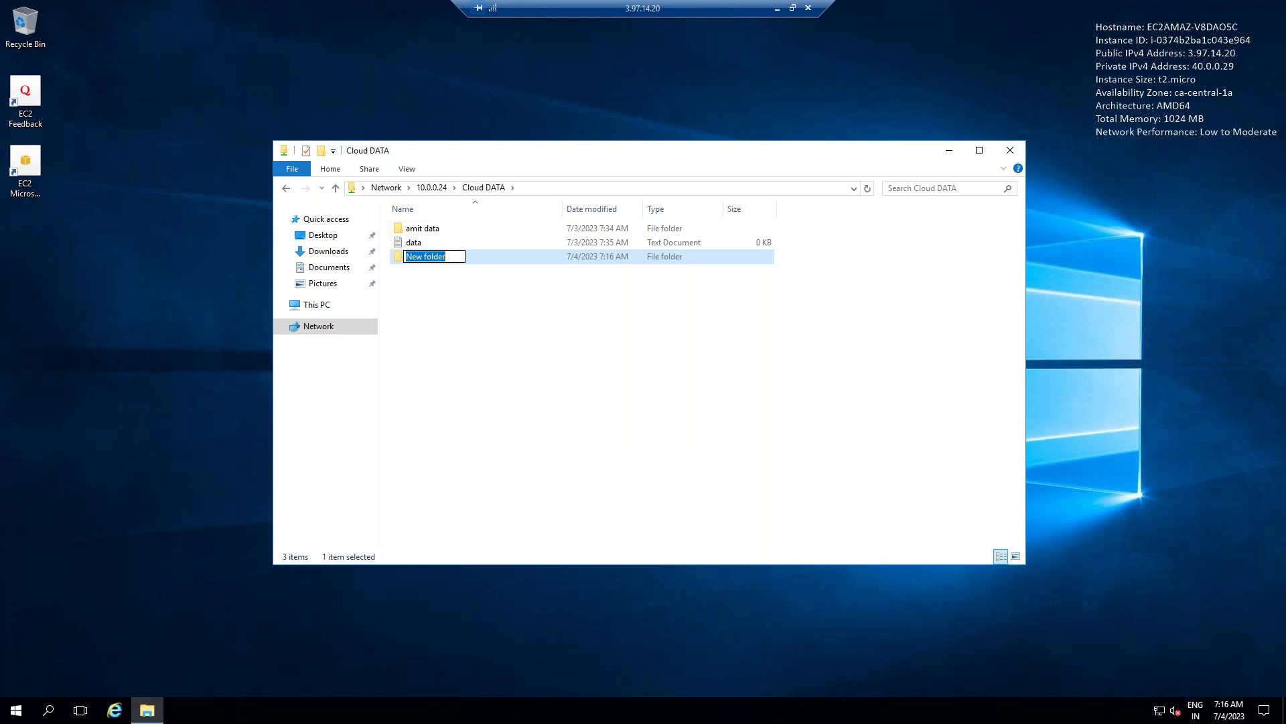
pyautogui.write('canada data')
pyautogui.click(808, 9)
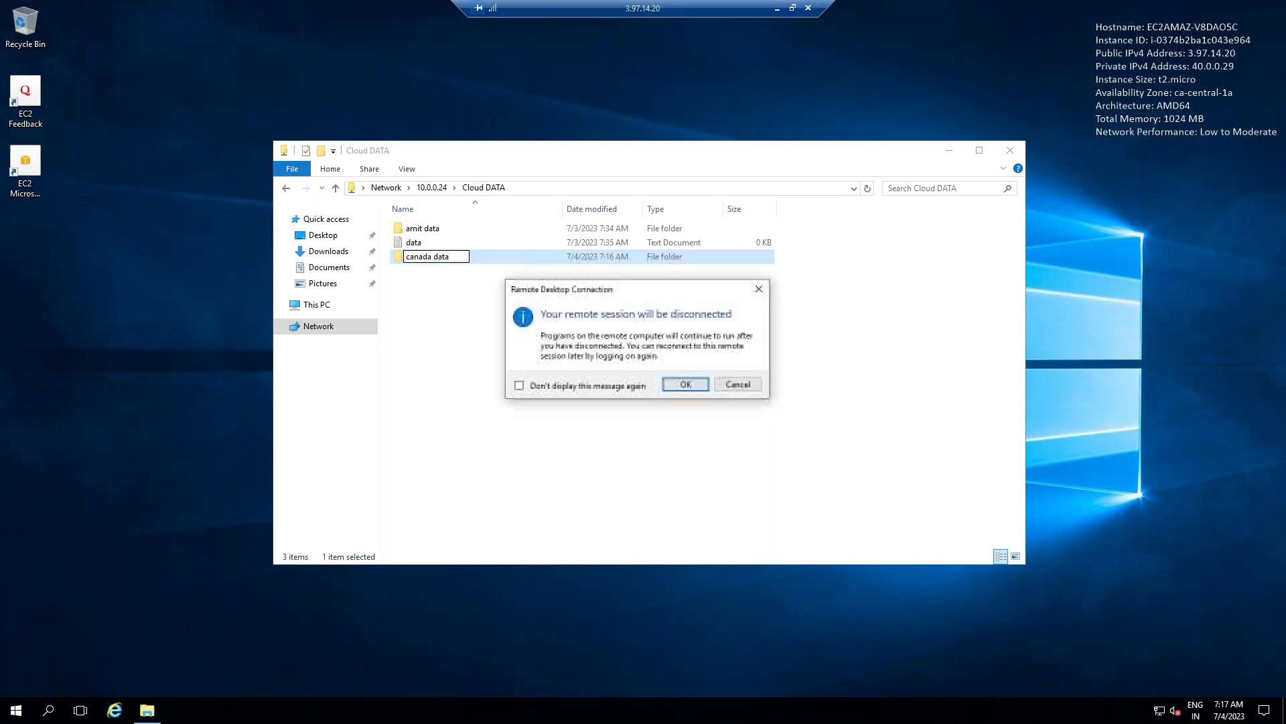
# Disconnect the Canada session and open \\10.0.0.24 from the Singapore VM, correcting the slashes
pyautogui.click(686, 384)
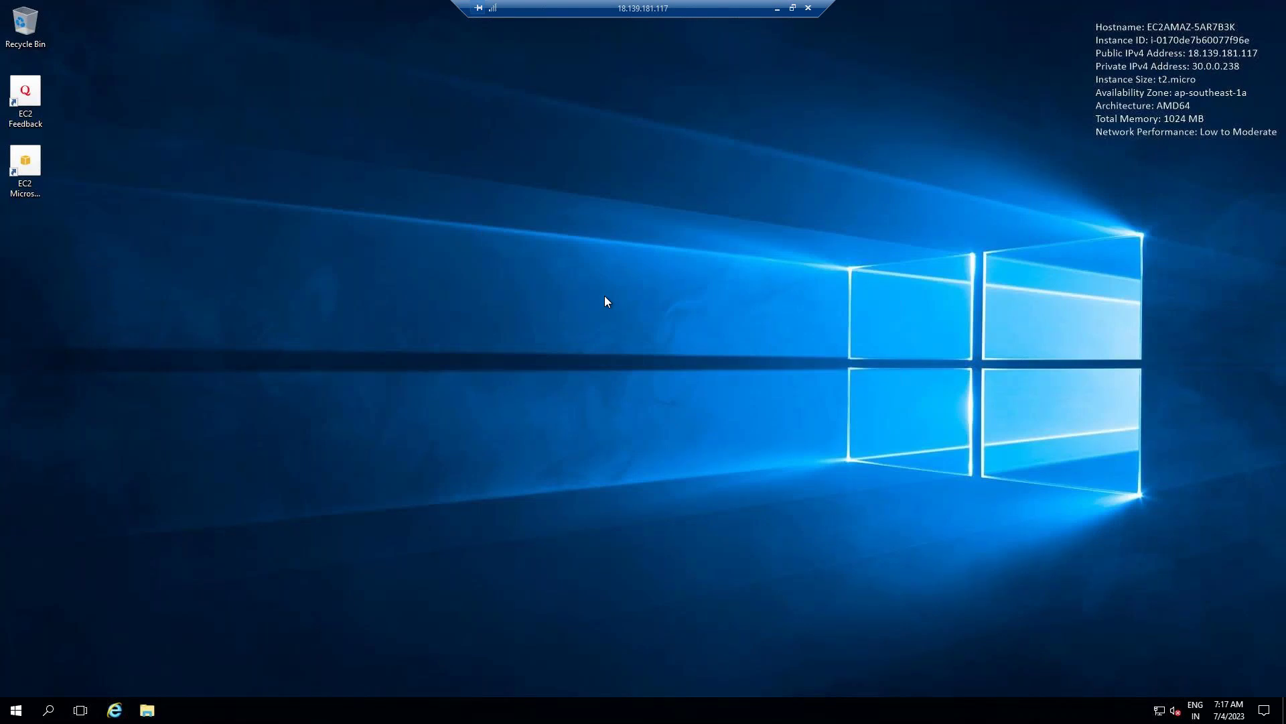
pyautogui.press('super+r')
pyautogui.write('cm')
pyautogui.press('BackSpace')
pyautogui.press('BackSpace')
pyautogui.write('//10.0.0.')
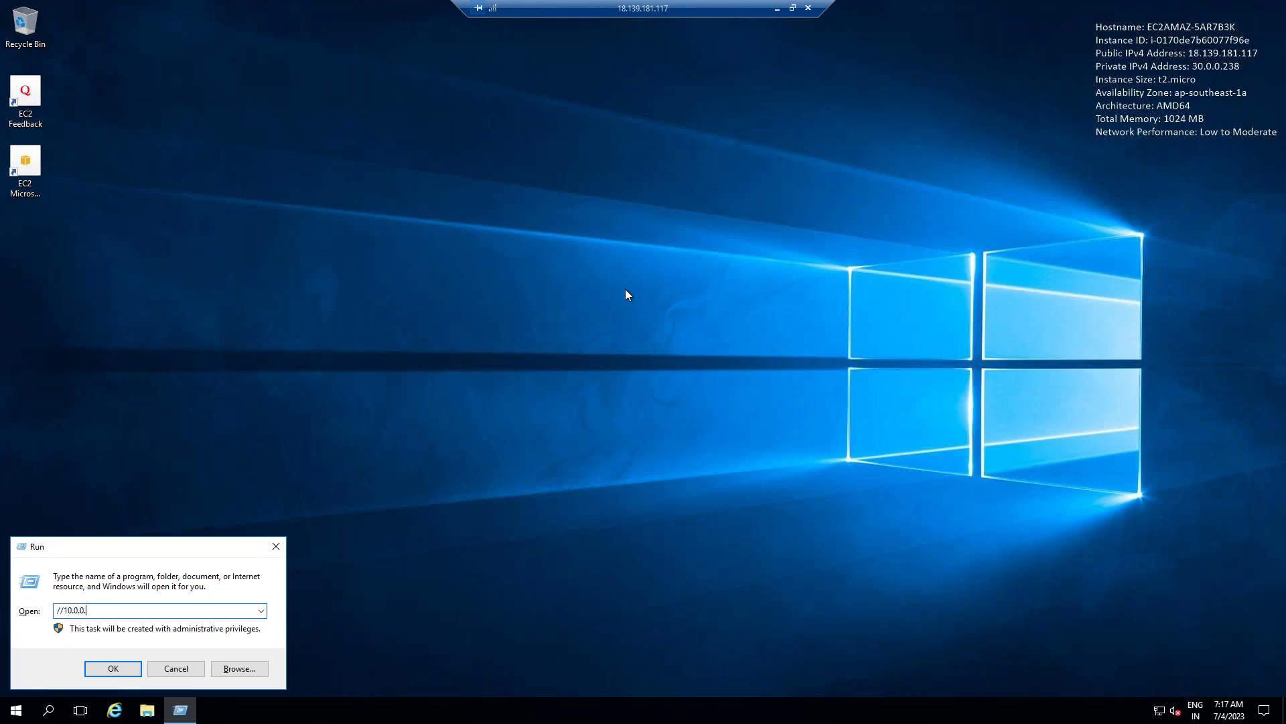
pyautogui.write('24')
pyautogui.press('Return')
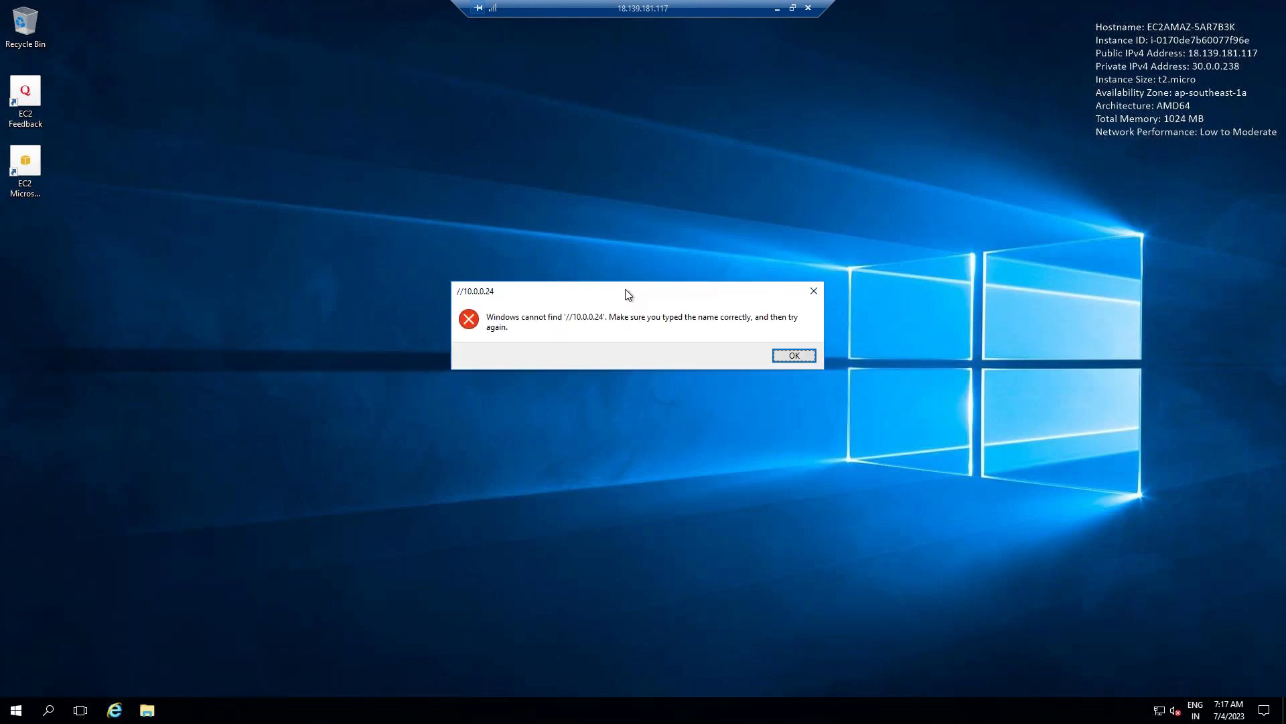
pyautogui.click(811, 360)
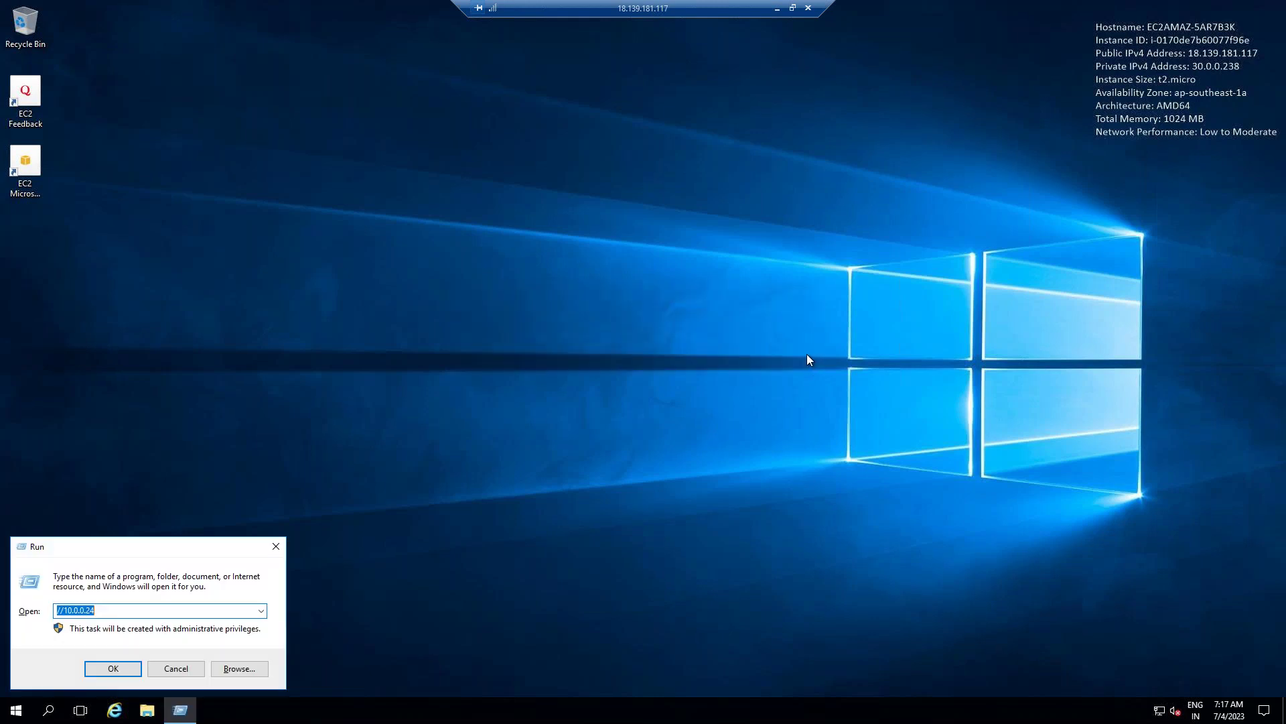
pyautogui.write('\\\\10.0.0.24')
pyautogui.press('Return')
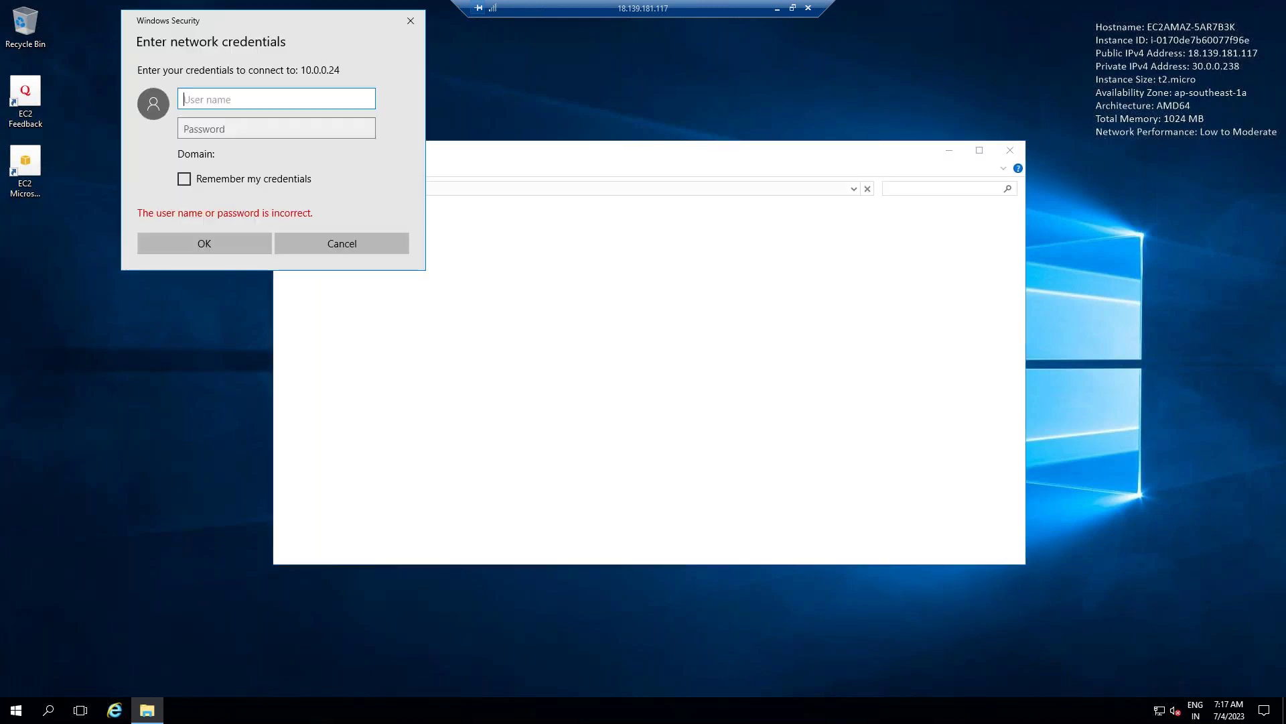
# Sign in to the 10.0.0.24 share as administrator with the network password
pyautogui.write('admin')
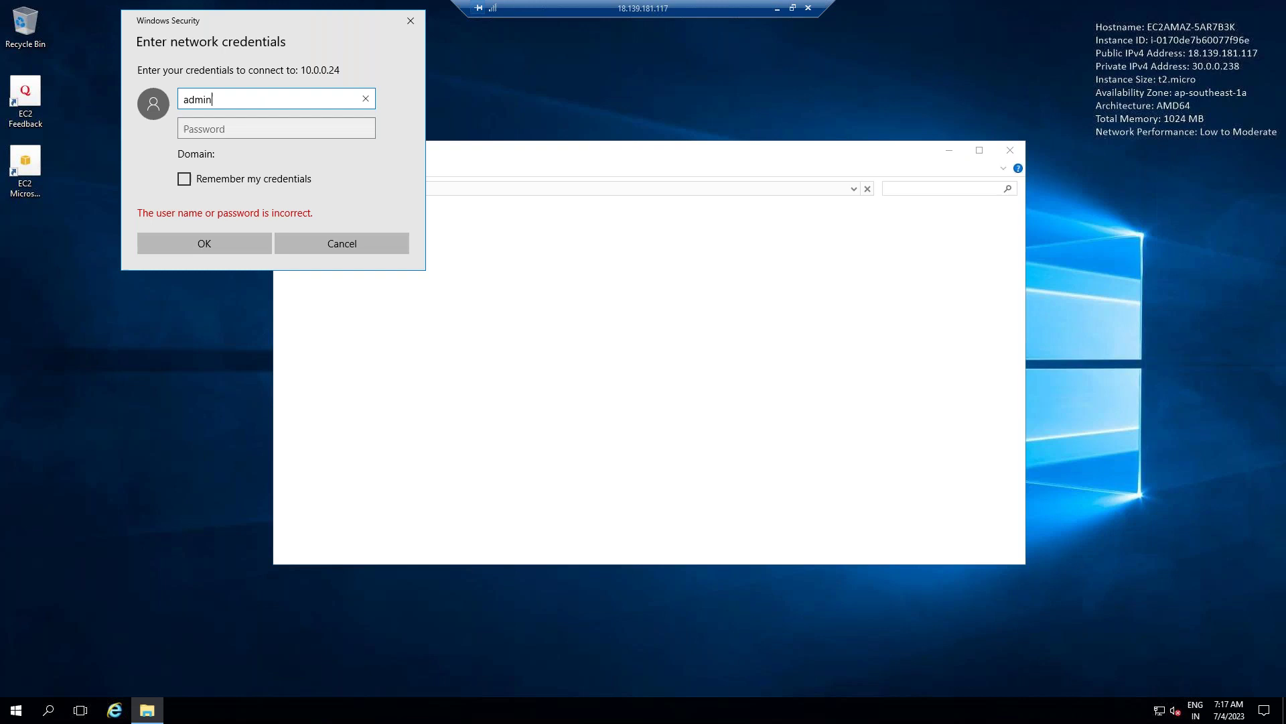
pyautogui.write('istrator')
pyautogui.click(268, 128)
pyautogui.write('********')
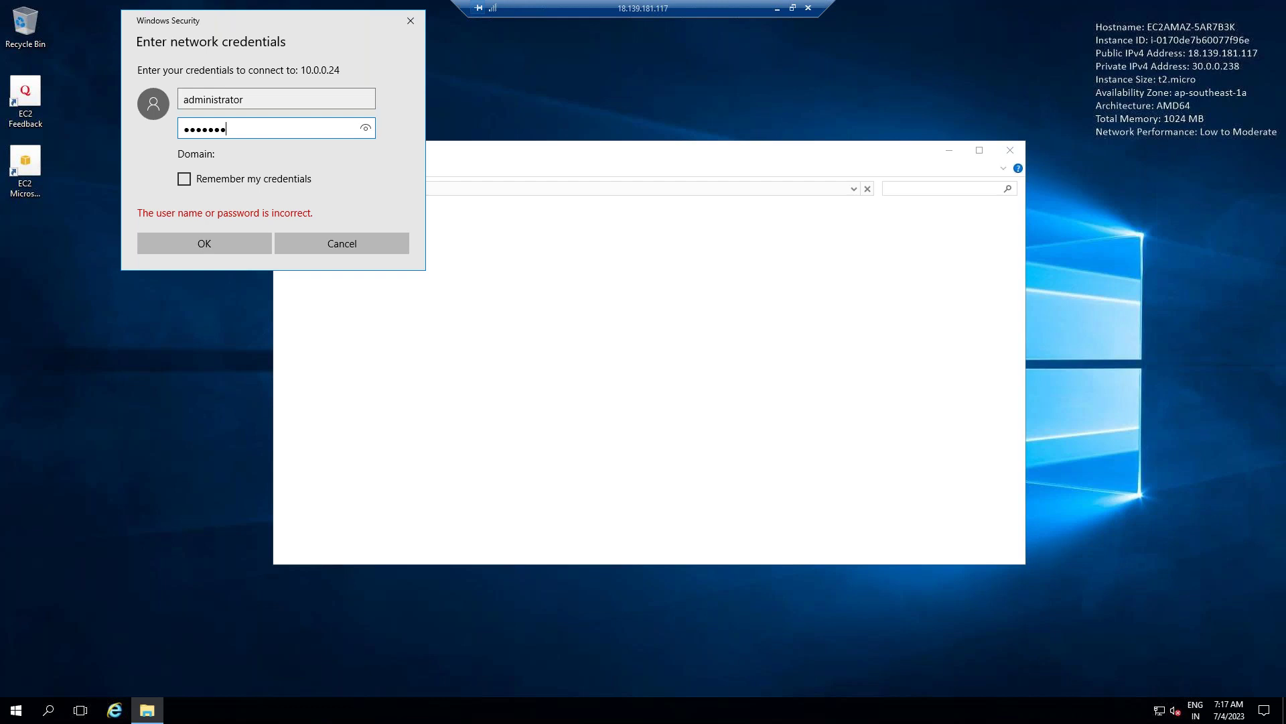
pyautogui.press('Return')
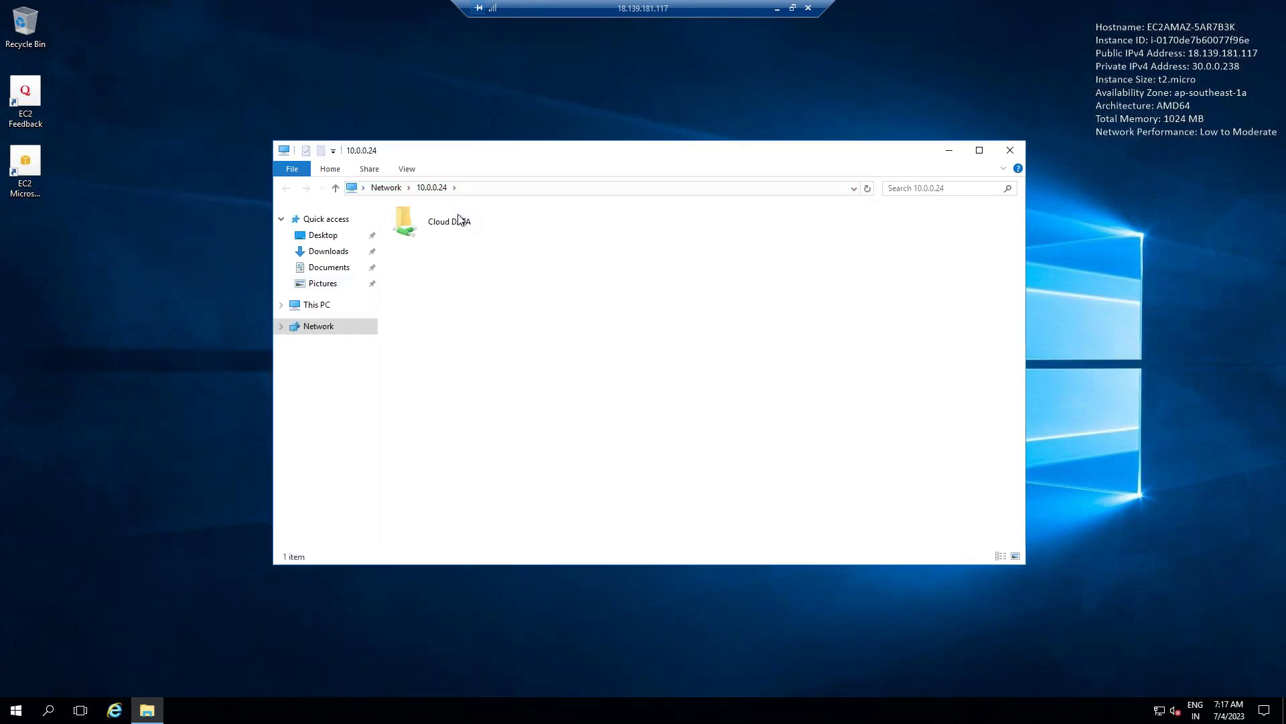
# Create a folder named 'singapore' inside the Cloud DATA share
pyautogui.click(457, 216)
pyautogui.doubleClick(457, 214)
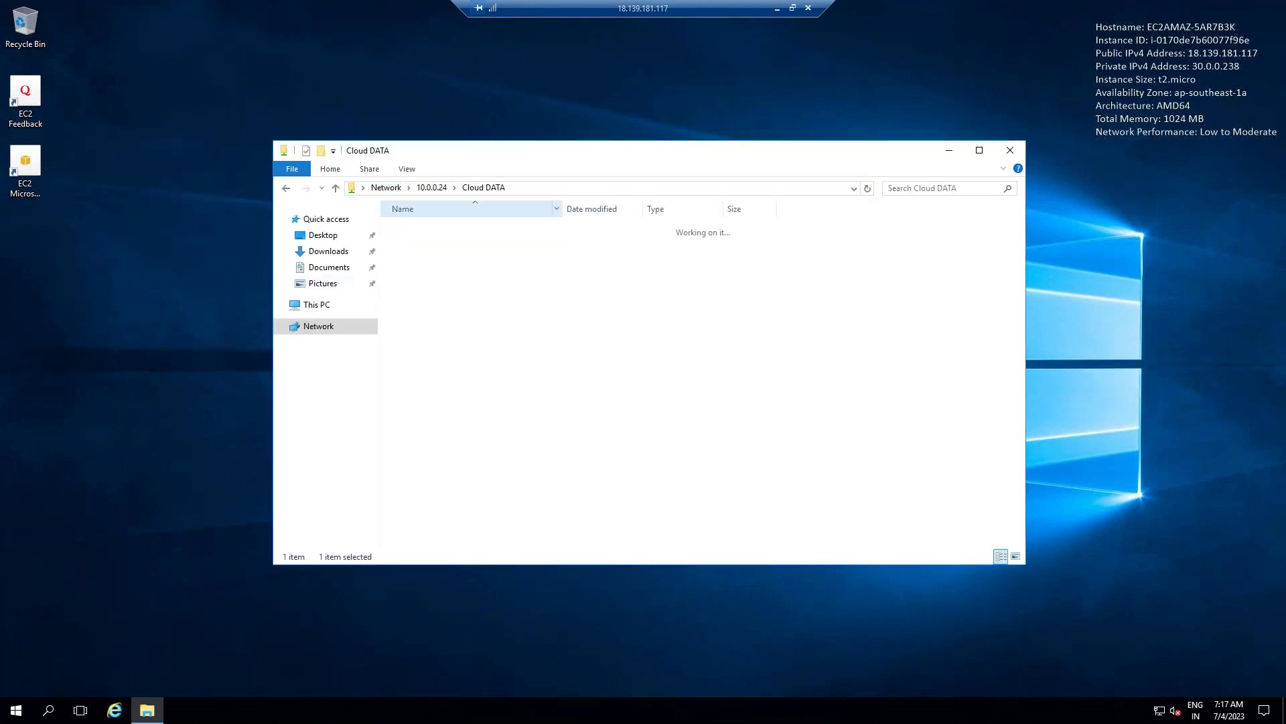
pyautogui.rightClick(468, 285)
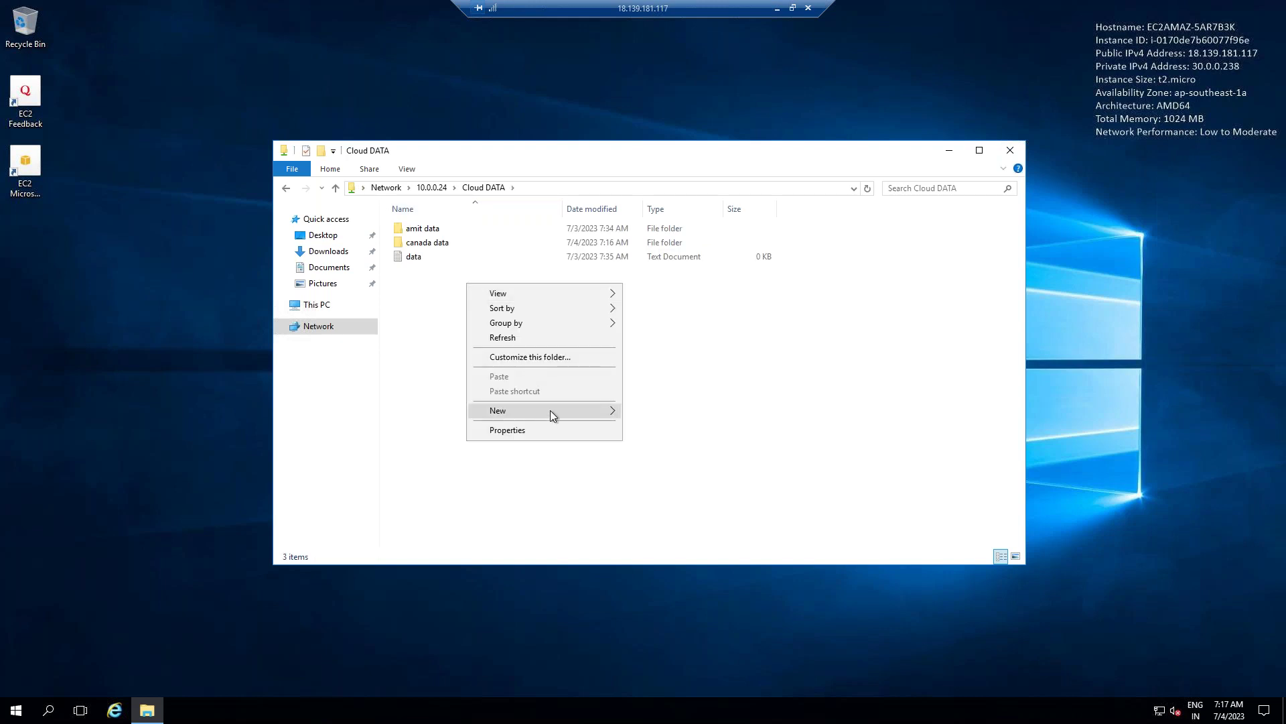
pyautogui.moveTo(553, 416)
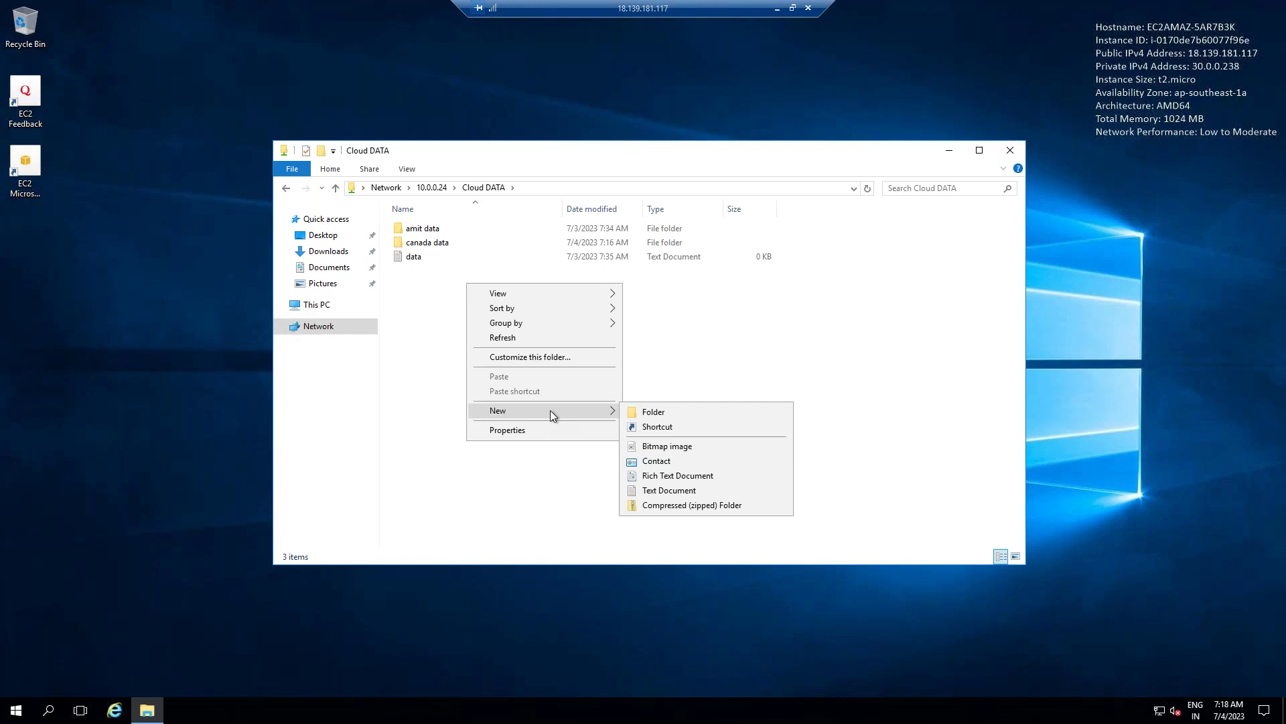
pyautogui.click(653, 412)
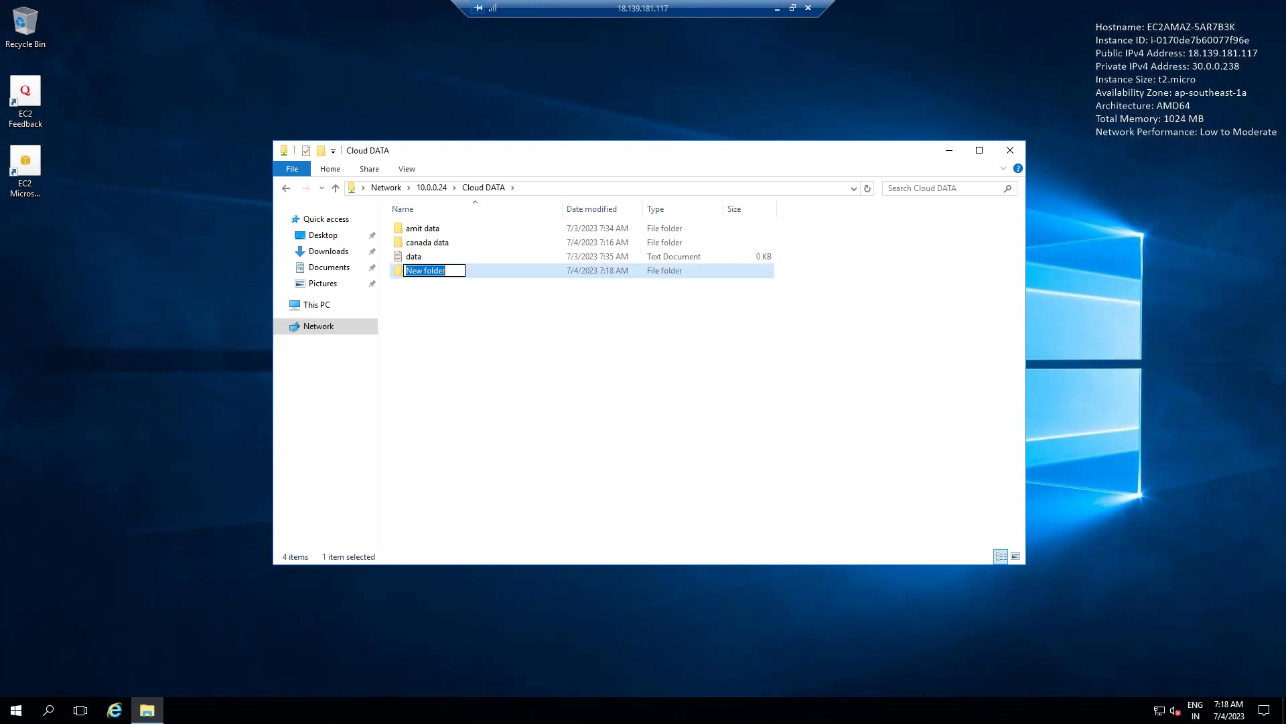
pyautogui.write('singapore')
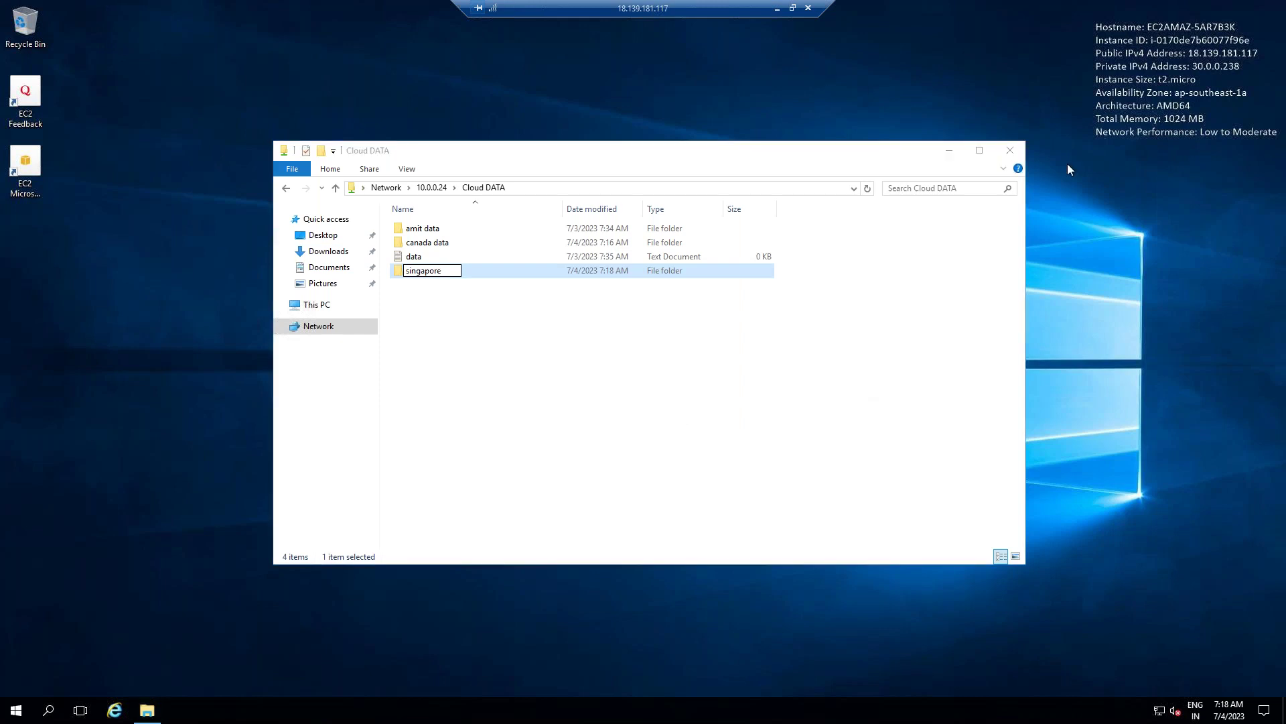
# Close the folder window, reopen \\10.0.0.24 from Run, and start disconnecting the Singapore session
pyautogui.click(1011, 149)
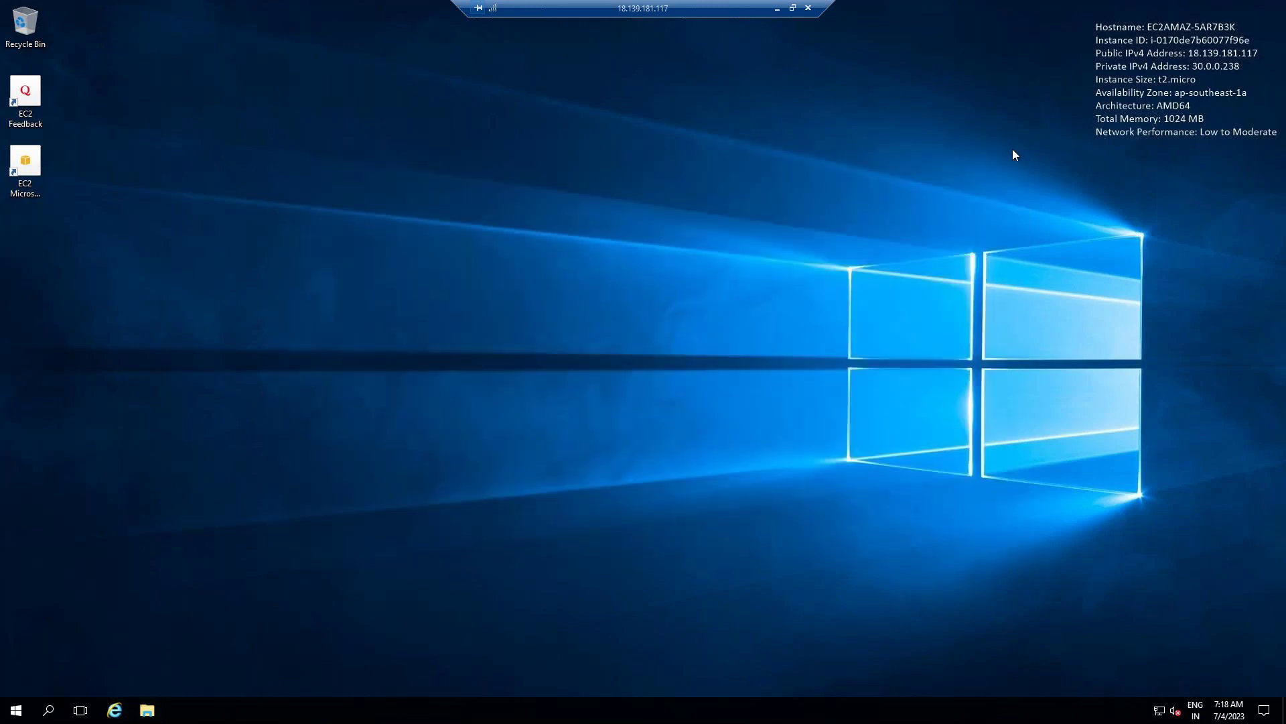
pyautogui.press('super+r')
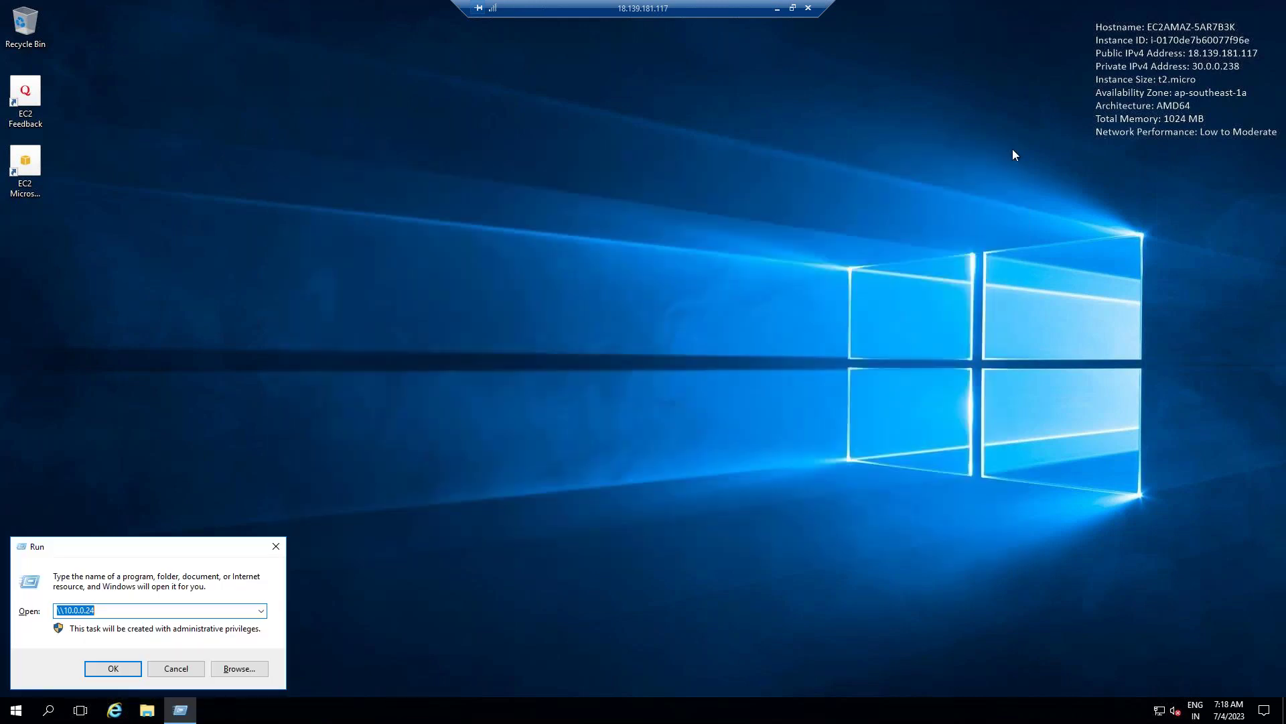
pyautogui.press('Return')
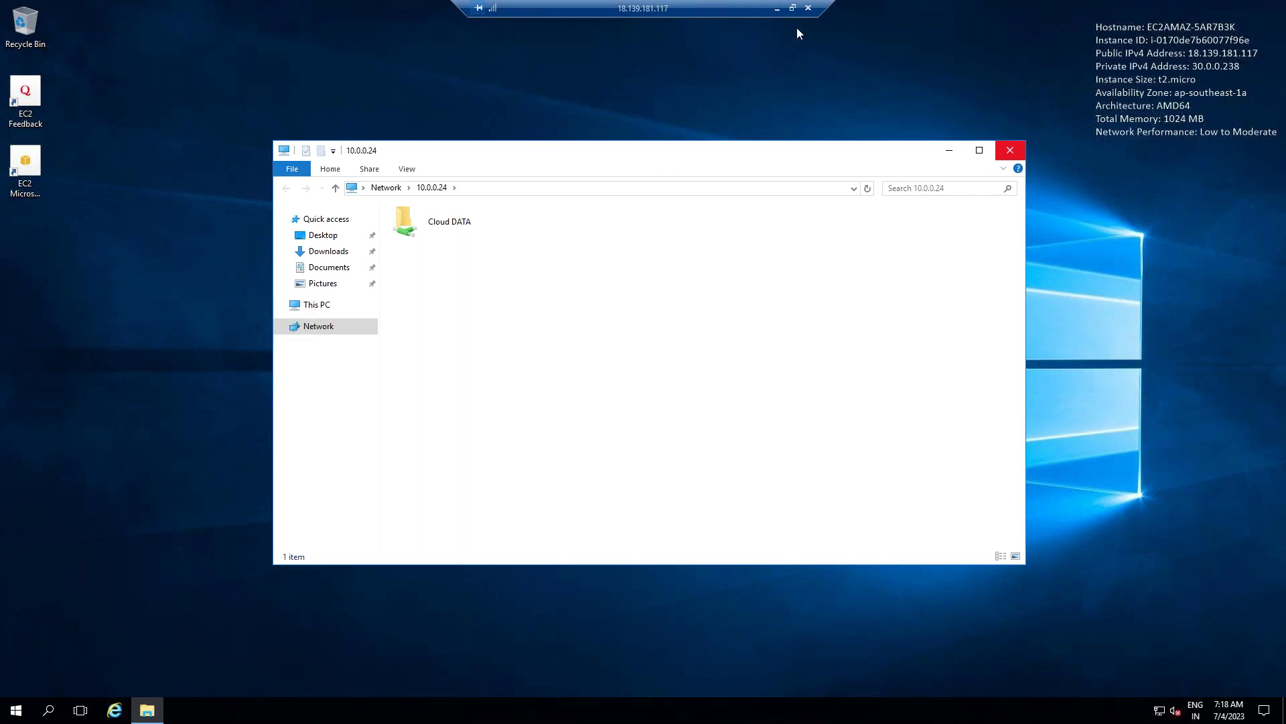
pyautogui.click(808, 8)
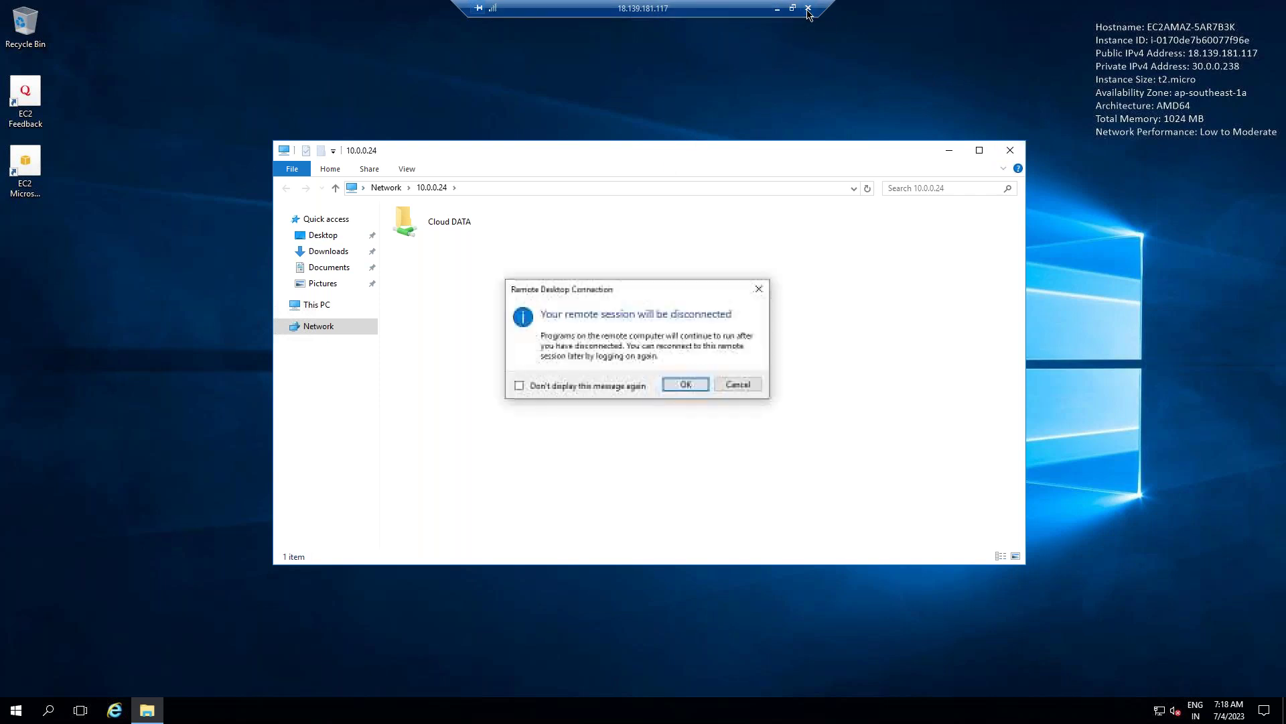
# Disconnect the Singapore remote session and bring the vpc-p2 diagram in Paint to the front
pyautogui.click(673, 387)
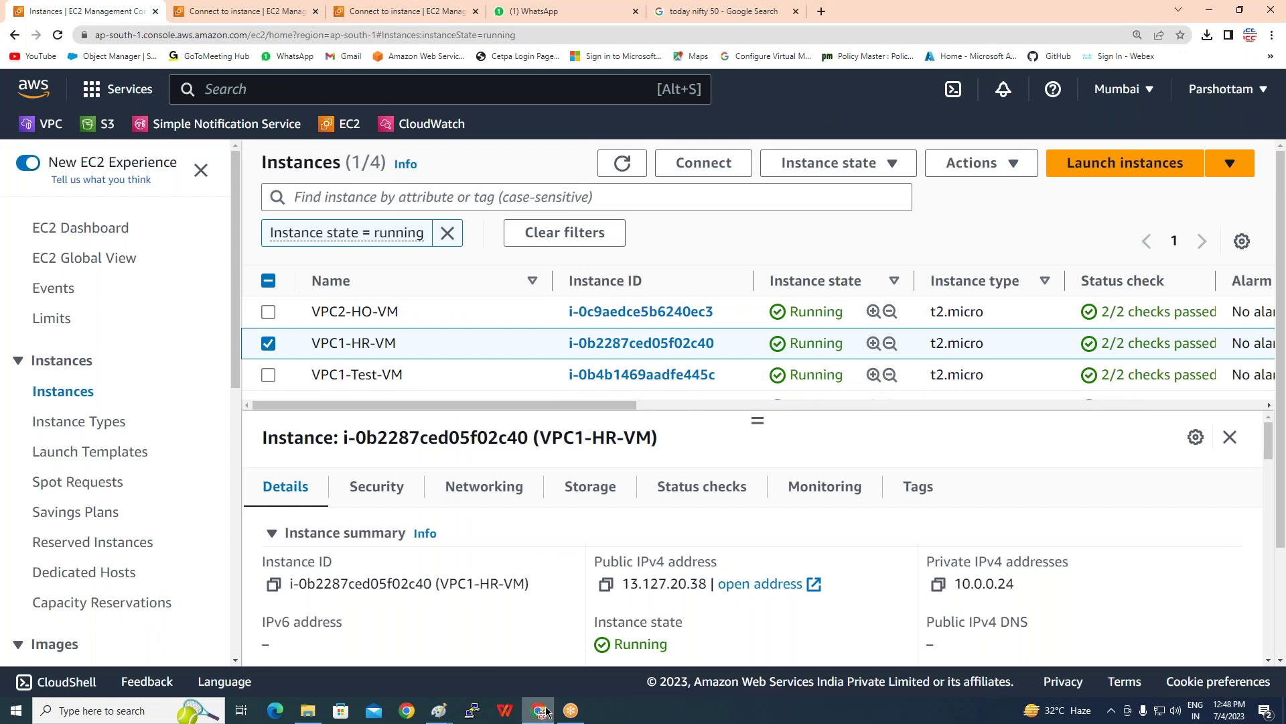
pyautogui.moveTo(448, 719)
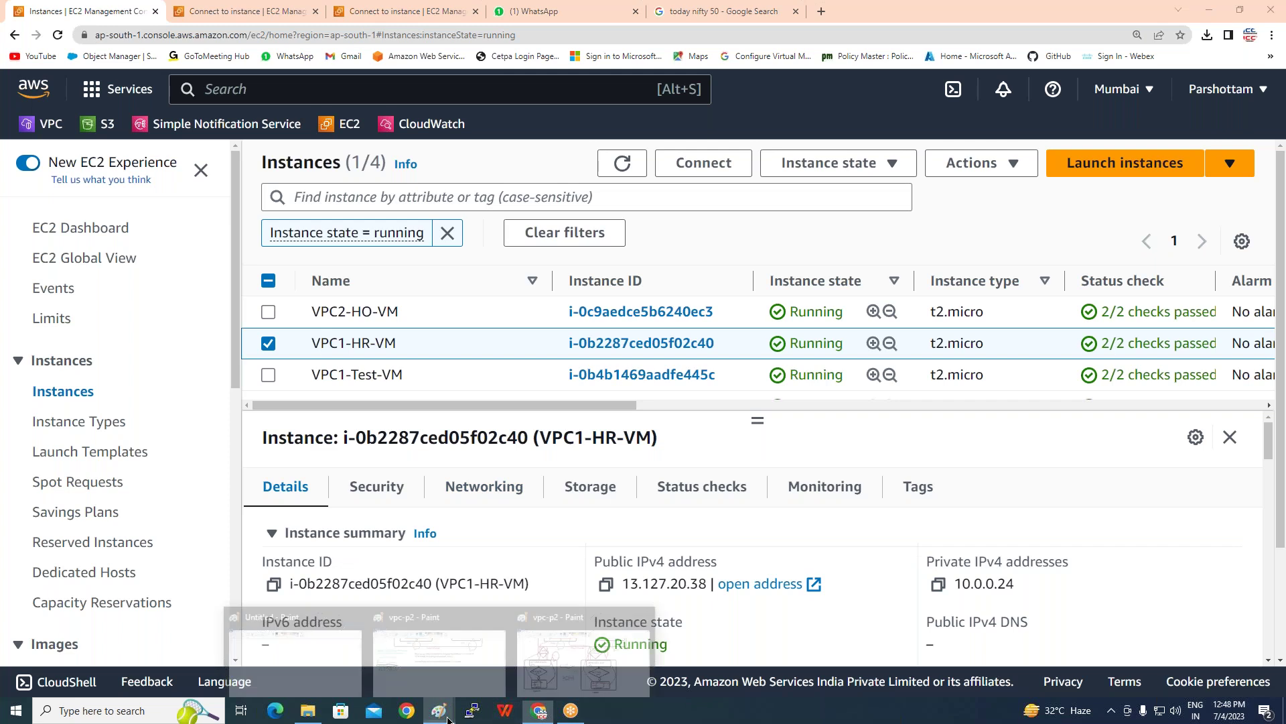
pyautogui.click(580, 654)
pyautogui.scroll(5, 608, 423)
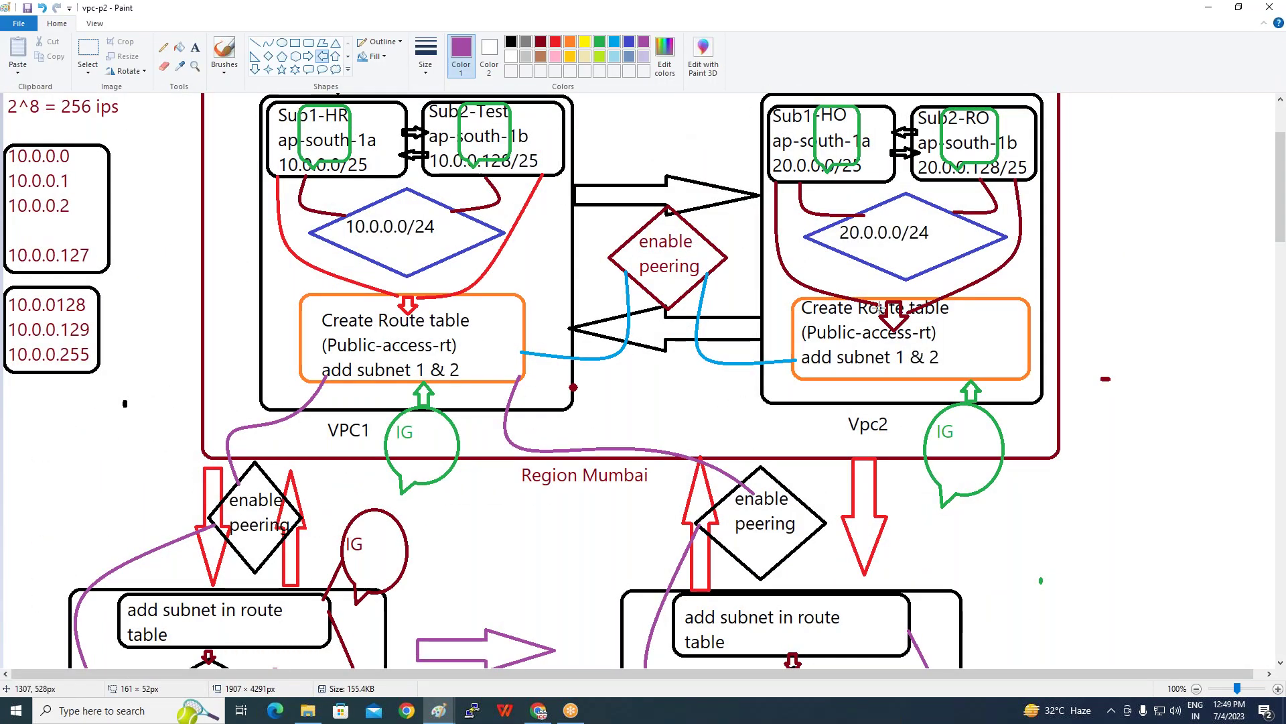
pyautogui.scroll(-7, 879, 308)
pyautogui.scroll(7, 207, 368)
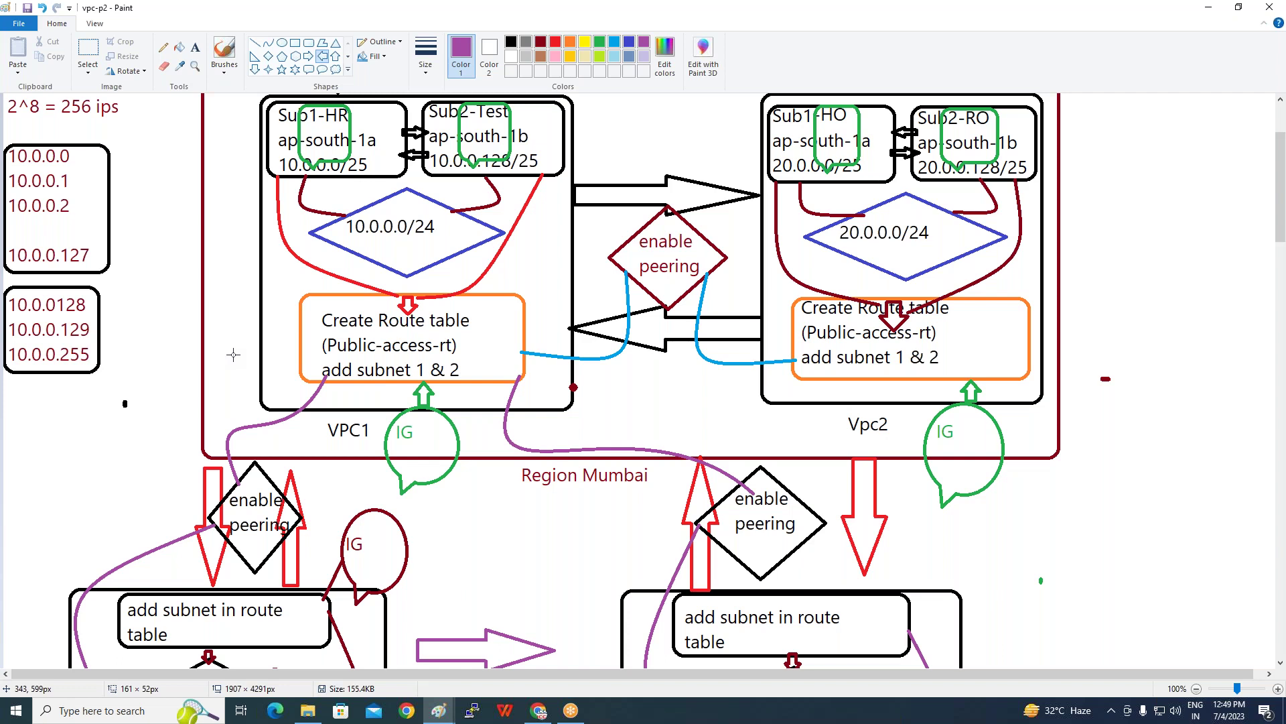
pyautogui.scroll(-14, 234, 354)
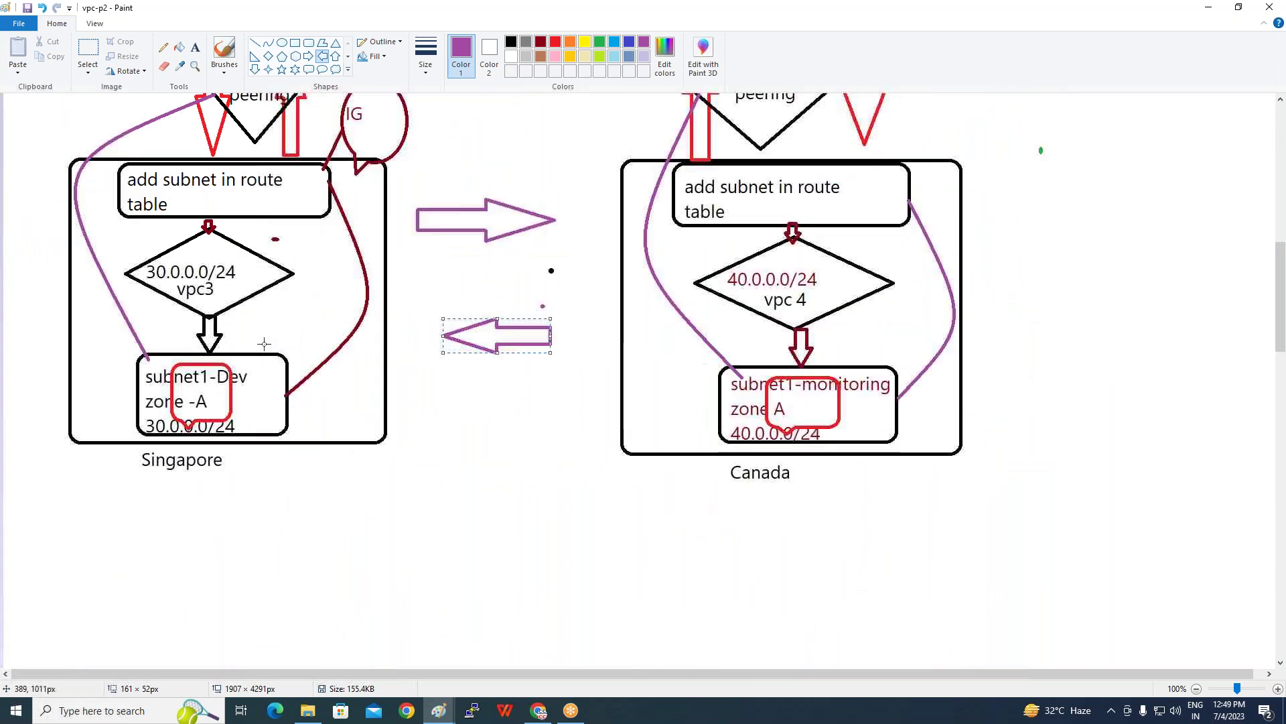
# Draw a large purple speech-bubble callout across the canvas
pyautogui.click(308, 69)
pyautogui.moveTo(396, 129); pyautogui.dragTo(999, 645)
pyautogui.click(209, 320)
# Draw five dark-red rounded callouts inside the purple bubble, then return to the EC2 console
pyautogui.click(311, 46)
pyautogui.click(541, 42)
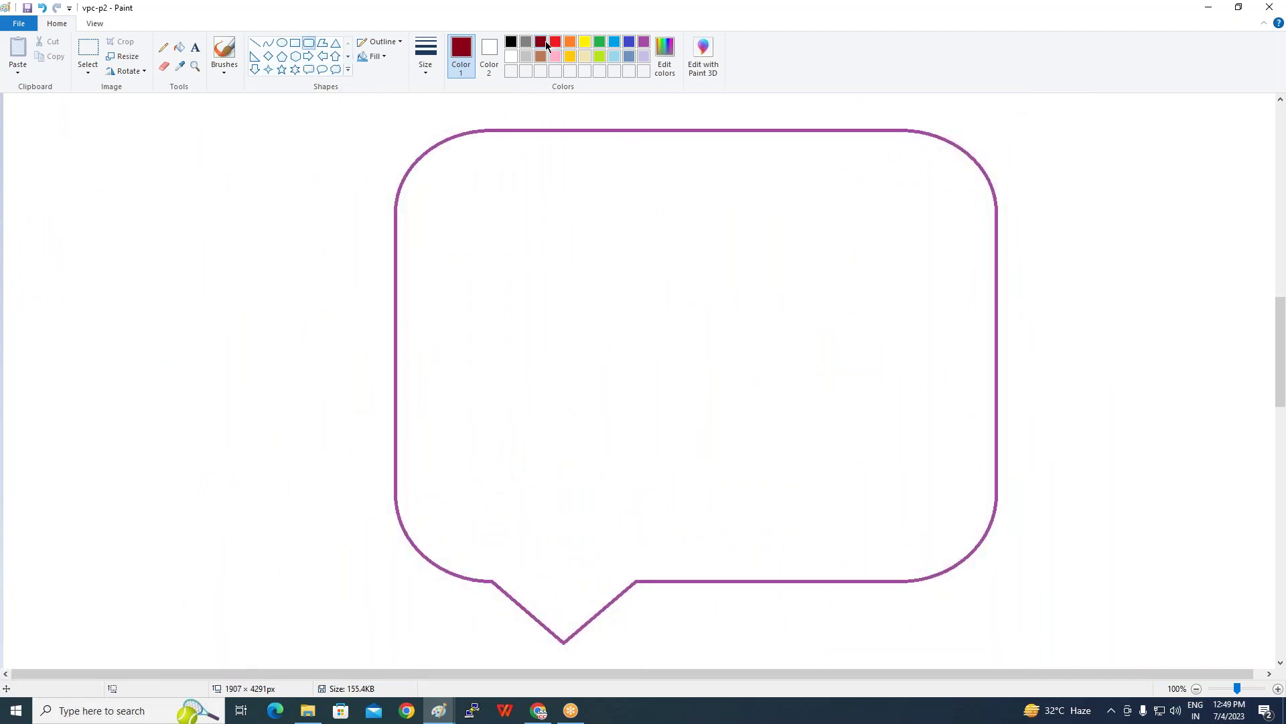
pyautogui.click(307, 70)
pyautogui.moveTo(456, 166); pyautogui.dragTo(557, 306)
pyautogui.click(220, 217)
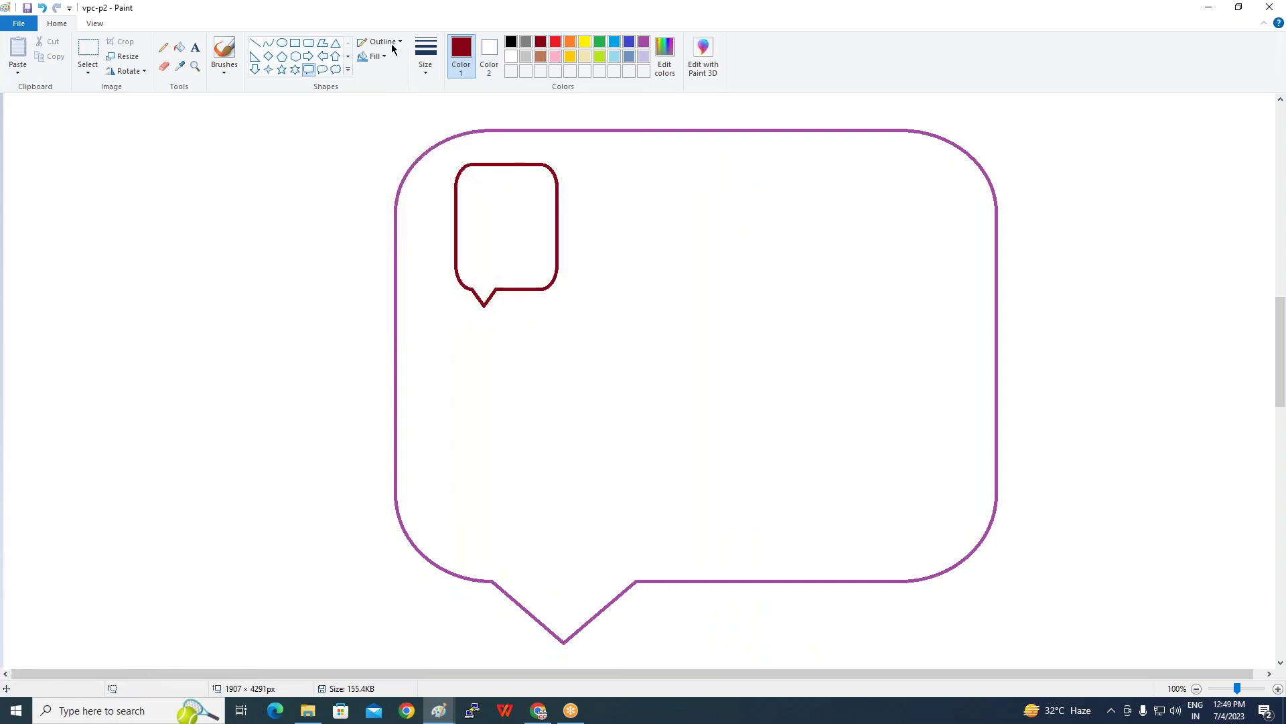
pyautogui.click(309, 71)
pyautogui.moveTo(607, 165); pyautogui.dragTo(693, 297)
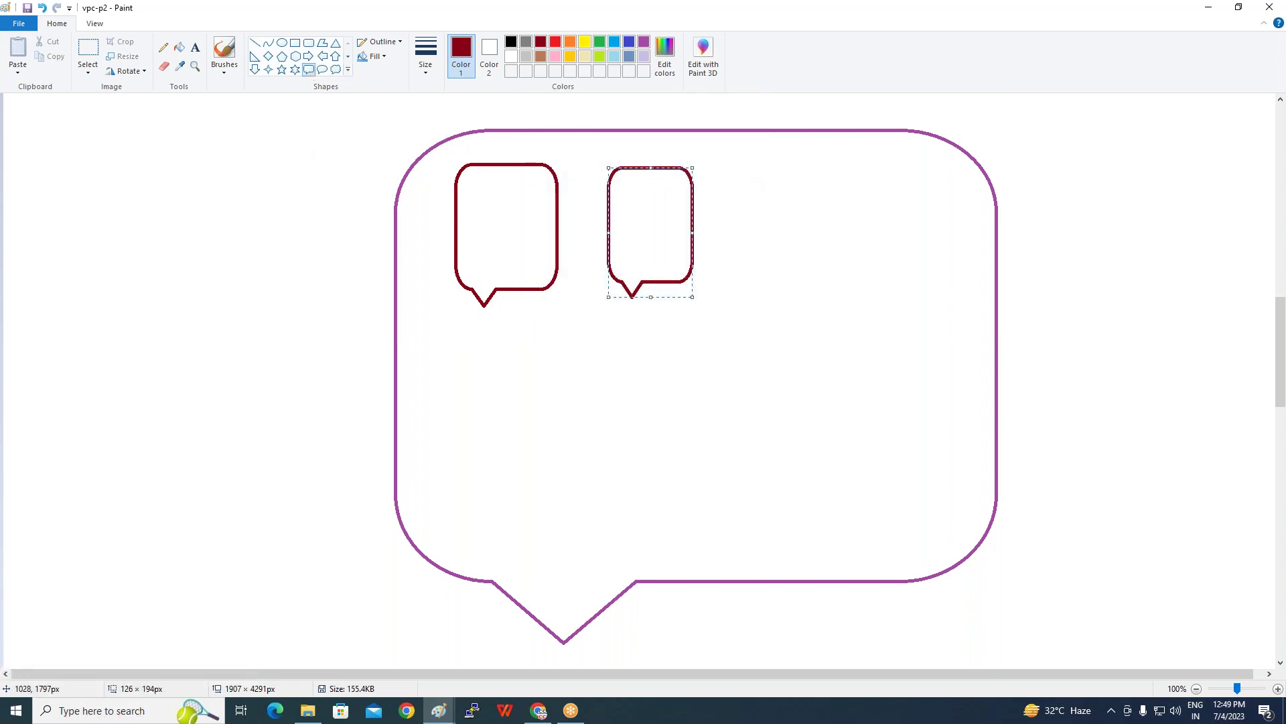
pyautogui.moveTo(773, 170); pyautogui.dragTo(892, 294)
pyautogui.moveTo(471, 364); pyautogui.dragTo(557, 524)
pyautogui.moveTo(628, 353); pyautogui.dragTo(711, 525)
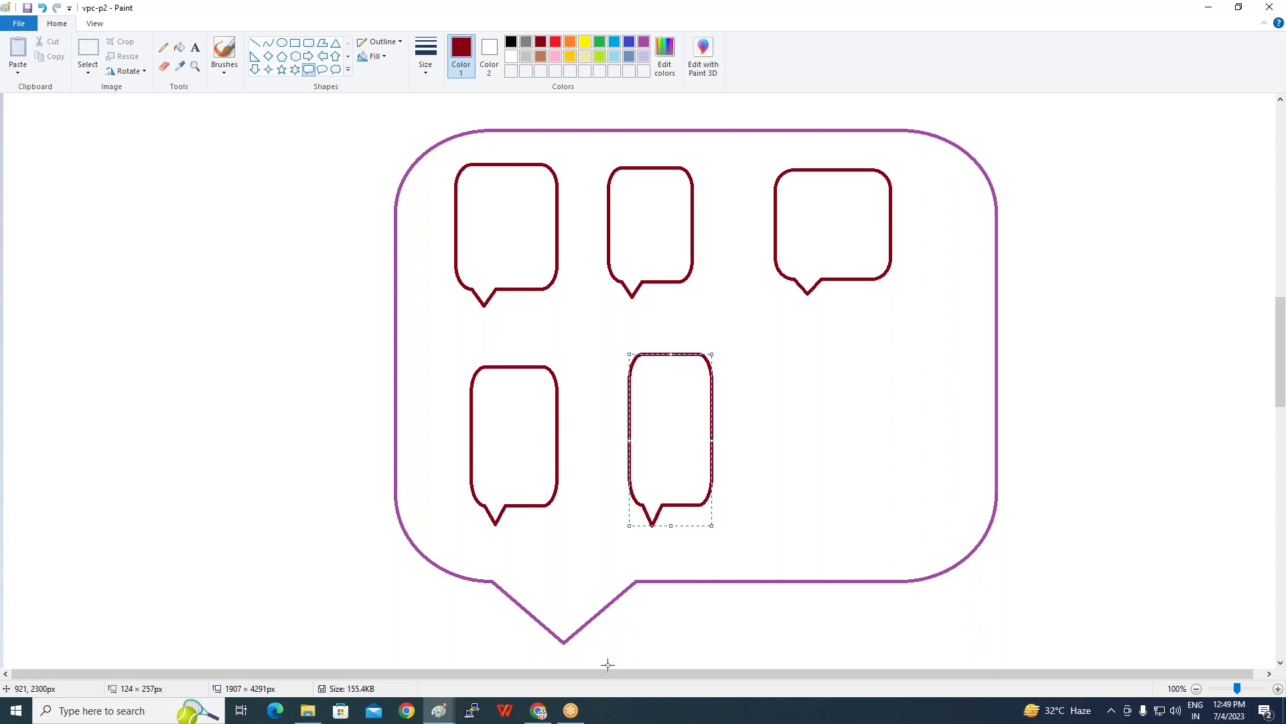
pyautogui.click(551, 714)
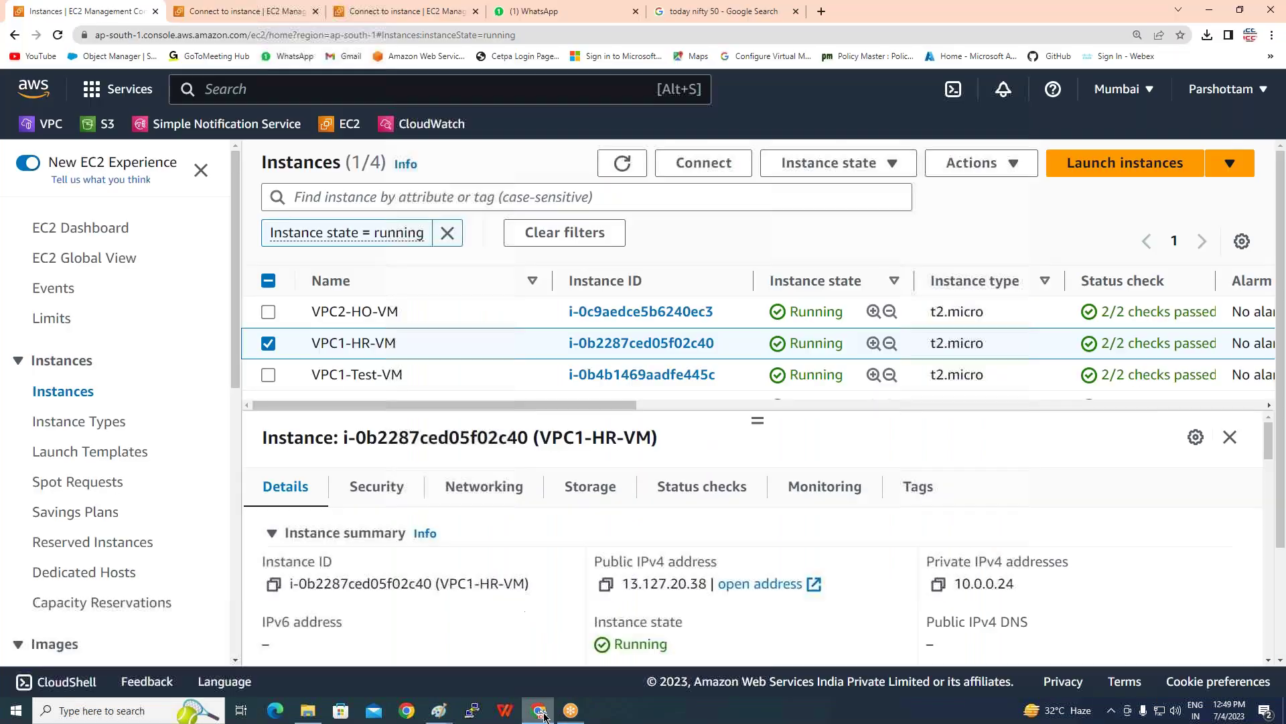
# Select VPC1-HR-VM and open its RDP client Get password page
pyautogui.click(267, 343)
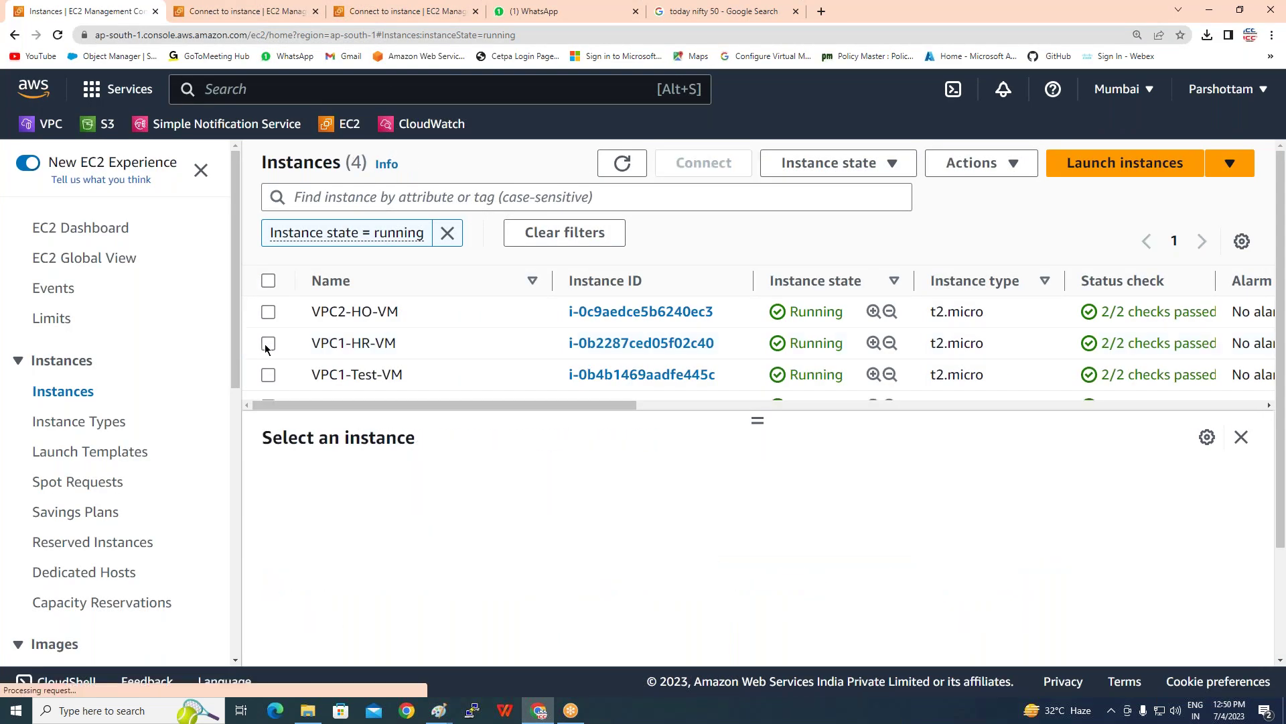
pyautogui.click(268, 344)
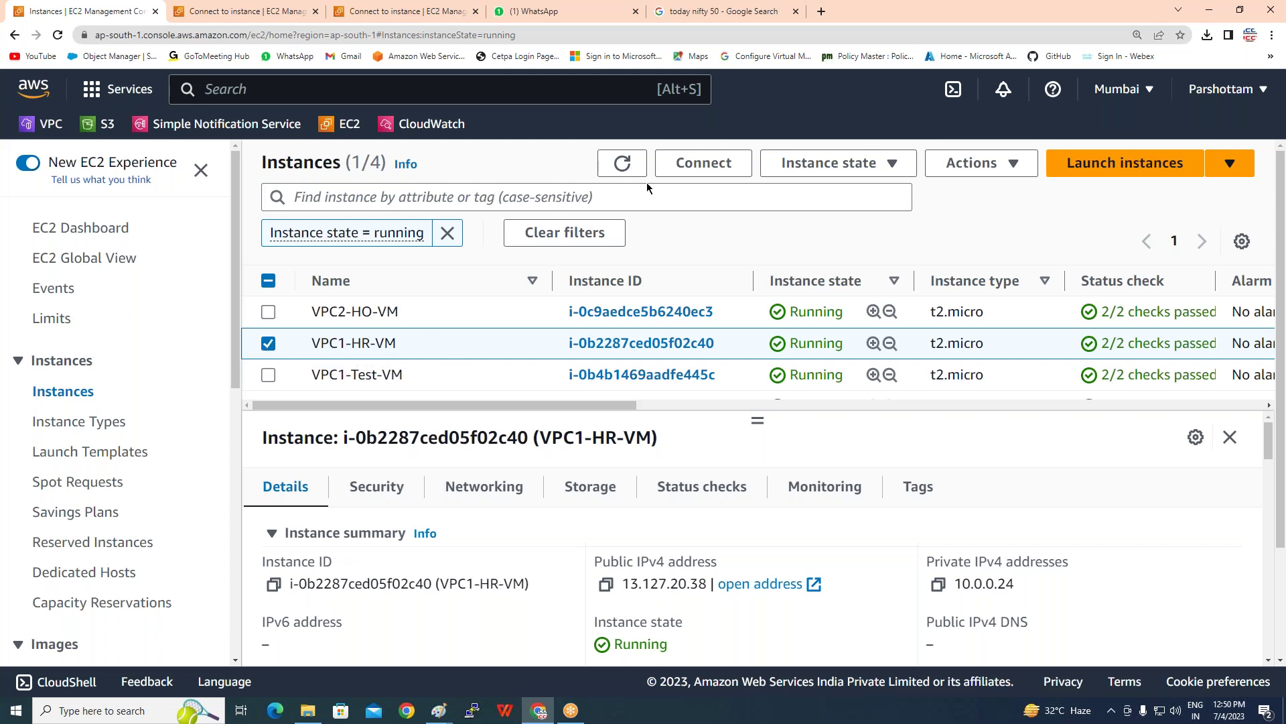
pyautogui.click(705, 162)
pyautogui.click(277, 313)
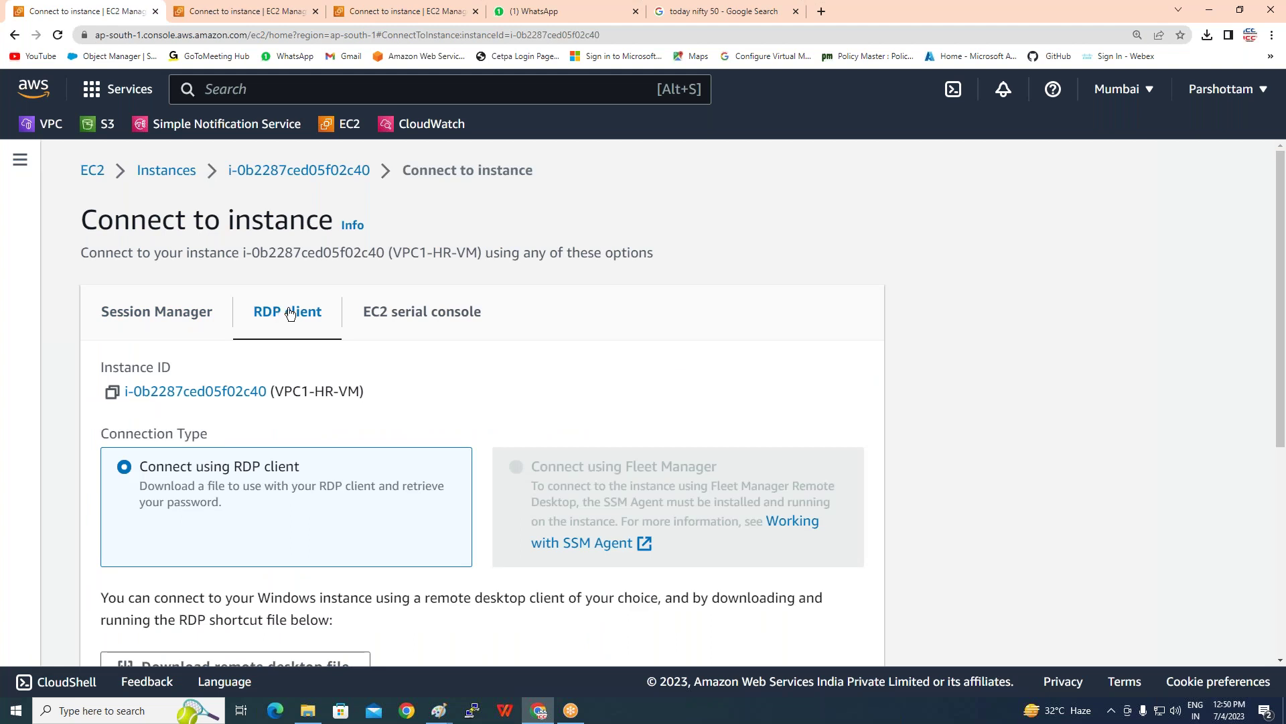
pyautogui.scroll(-2, 508, 451)
pyautogui.scroll(-3, 509, 450)
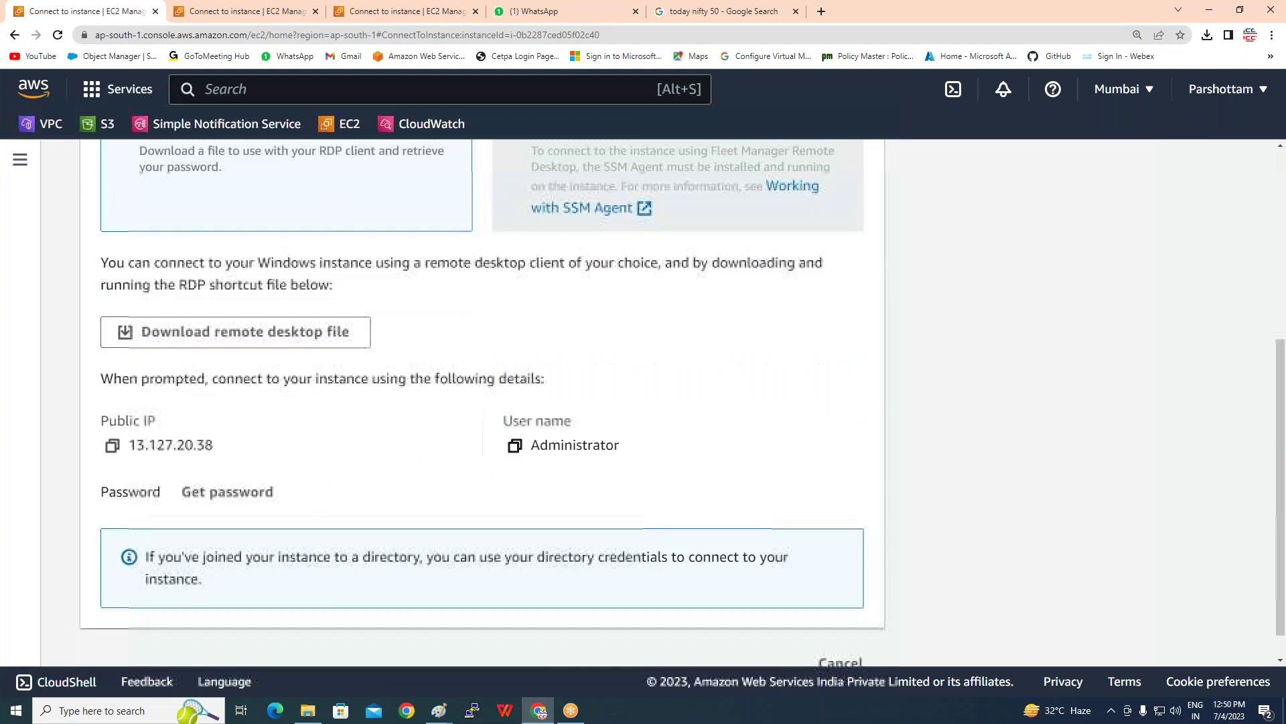
pyautogui.scroll(1, 280, 392)
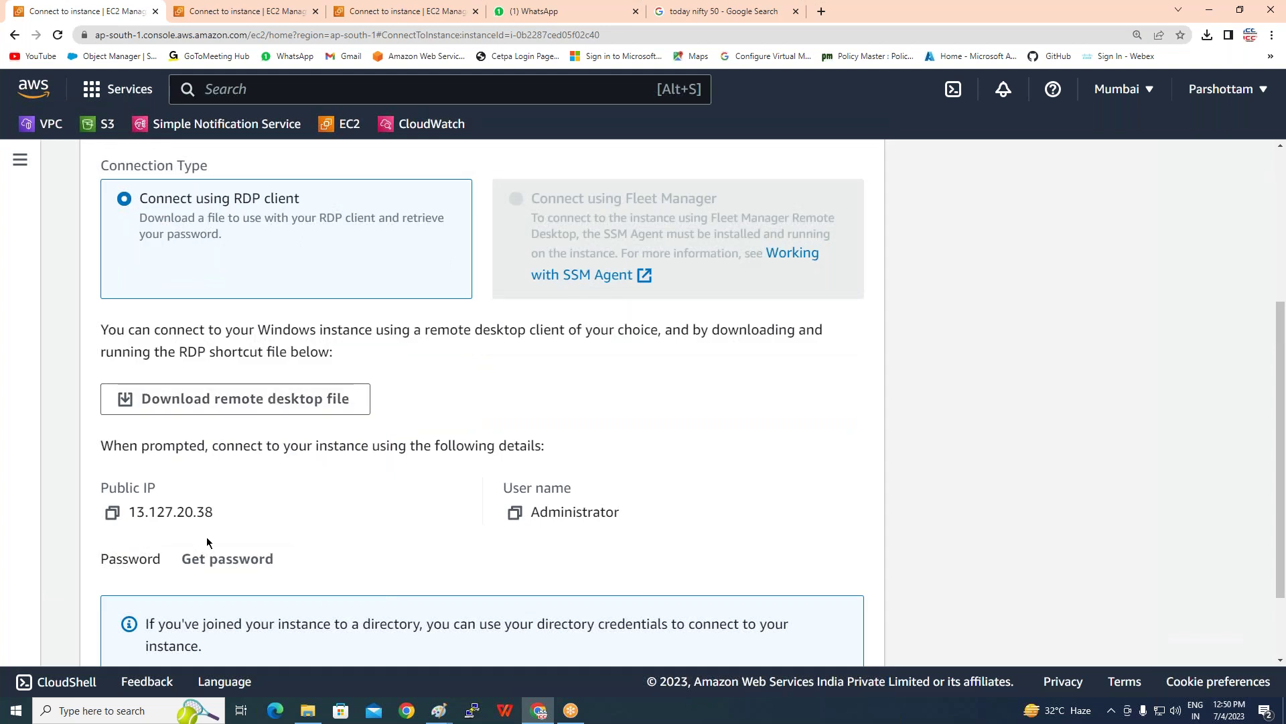
pyautogui.click(227, 559)
# Upload whmkey.pem, decrypt the administrator password, and copy it
pyautogui.click(175, 495)
pyautogui.scroll(-1, 189, 186)
pyautogui.click(153, 300)
pyautogui.doubleClick(152, 299)
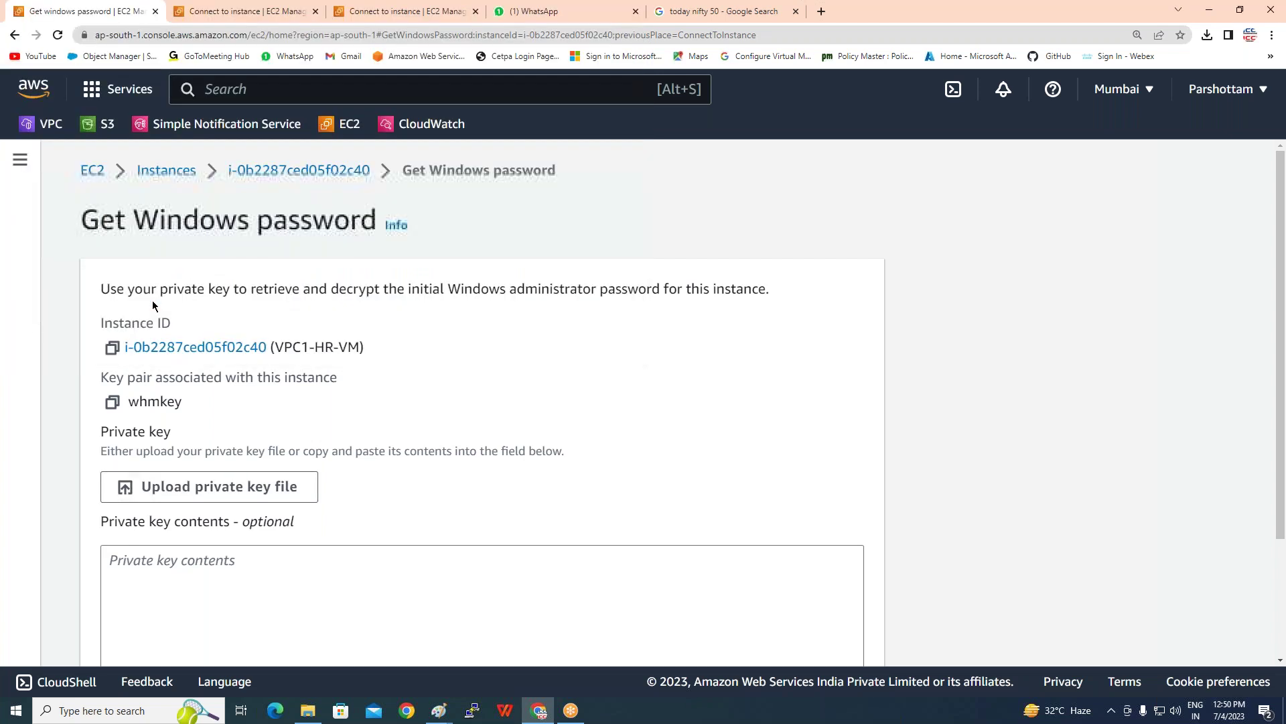
pyautogui.scroll(-3, 380, 411)
pyautogui.click(801, 636)
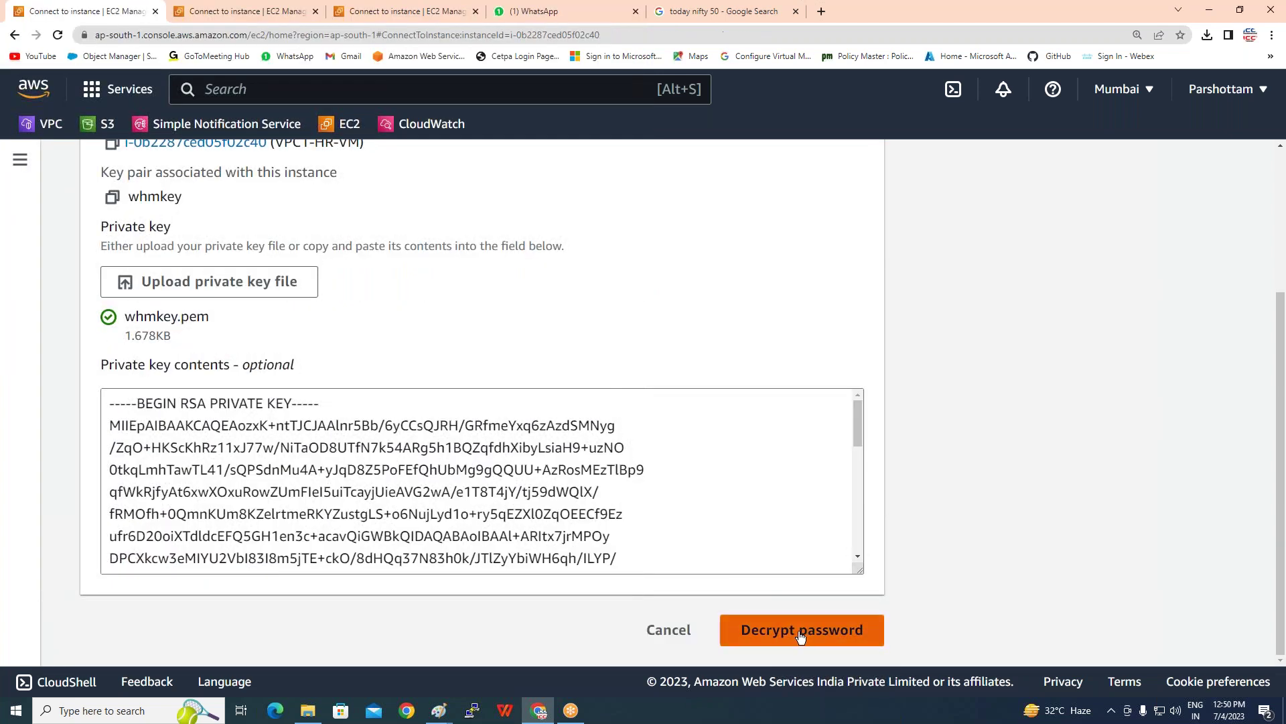
pyautogui.scroll(-3, 110, 476)
pyautogui.click(112, 463)
pyautogui.scroll(3, 110, 476)
# Download and open the VPC1-HR-VM remote desktop file and submit the pasted password
pyautogui.scroll(2, 290, 417)
pyautogui.scroll(-4, 348, 539)
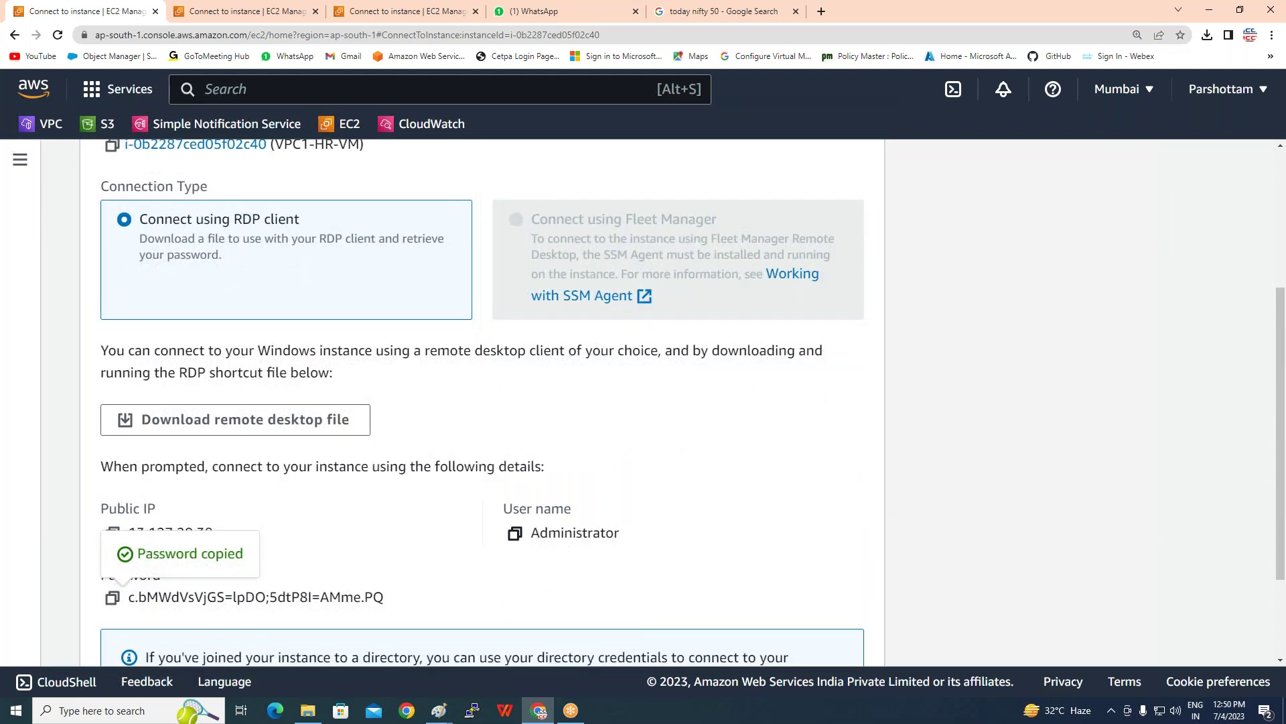
pyautogui.click(201, 420)
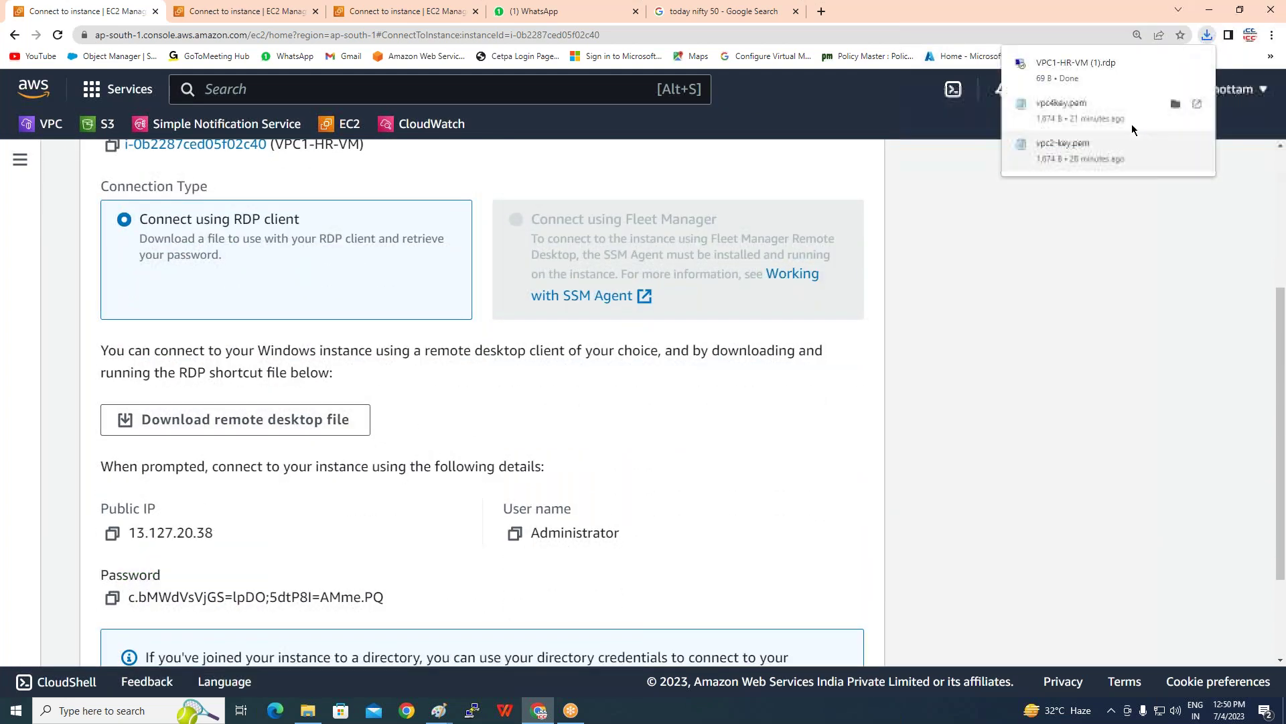
pyautogui.click(1072, 74)
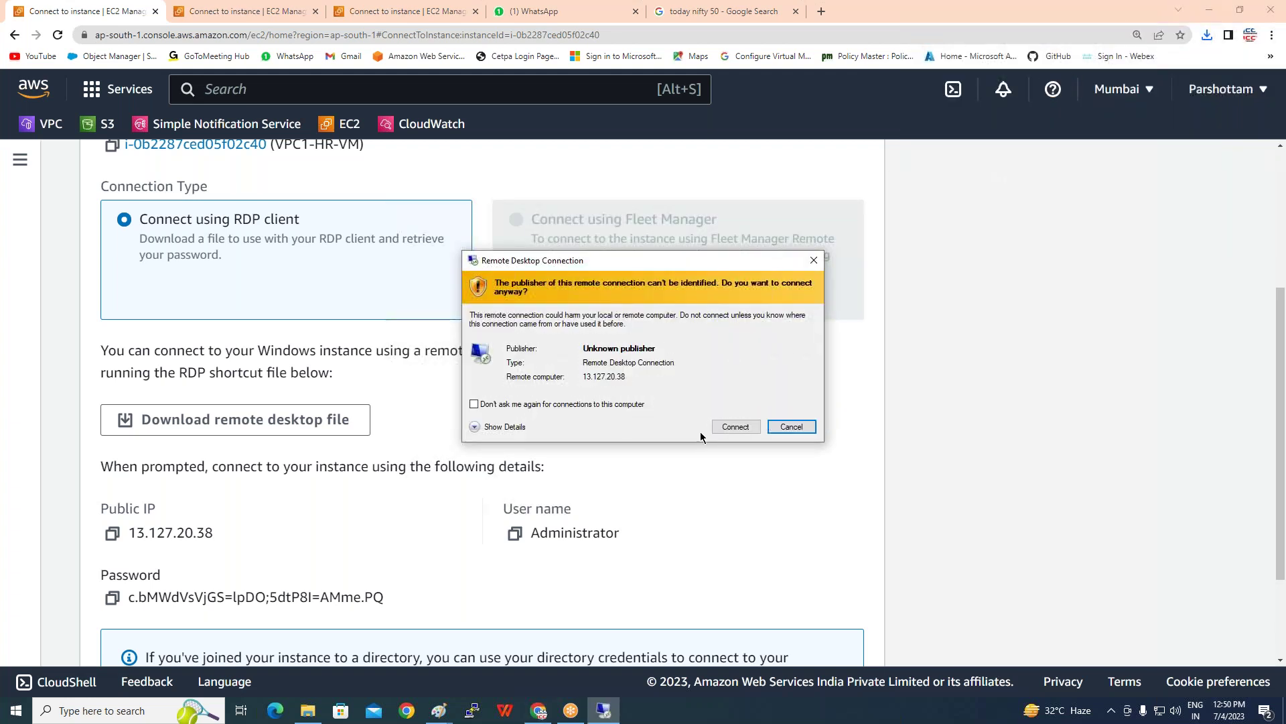
pyautogui.click(725, 428)
pyautogui.hotkey('ctrl', 'v')
pyautogui.click(592, 436)
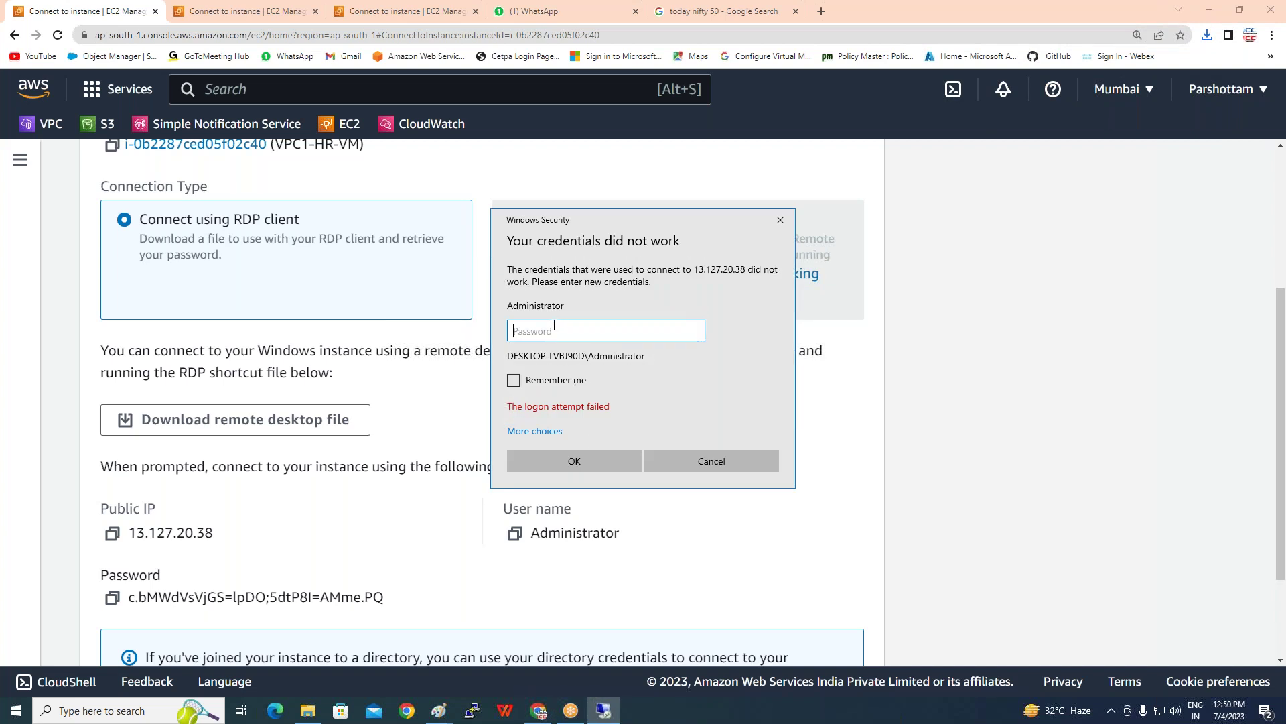
# Re-copy and retype the administrator password, sign in to 13.127.20.38, and accept the certificate
pyautogui.hotkey('ctrl', 'v')
pyautogui.click(552, 461)
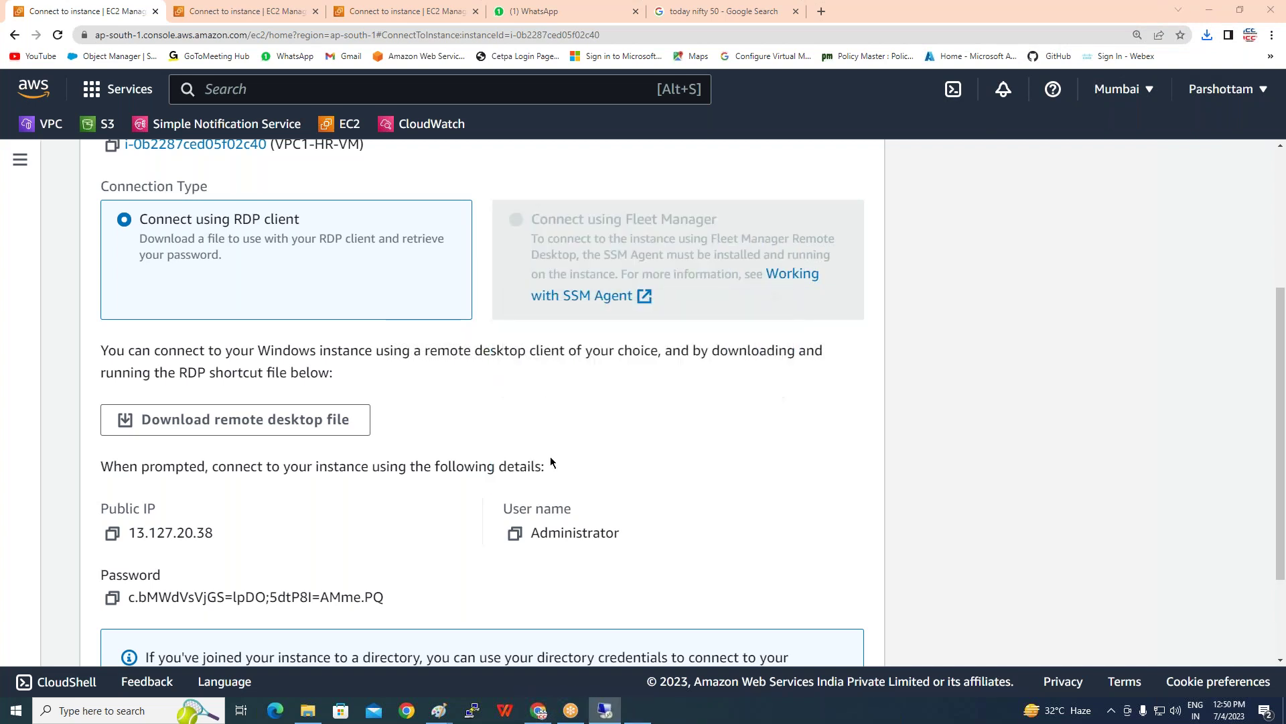
pyautogui.click(112, 598)
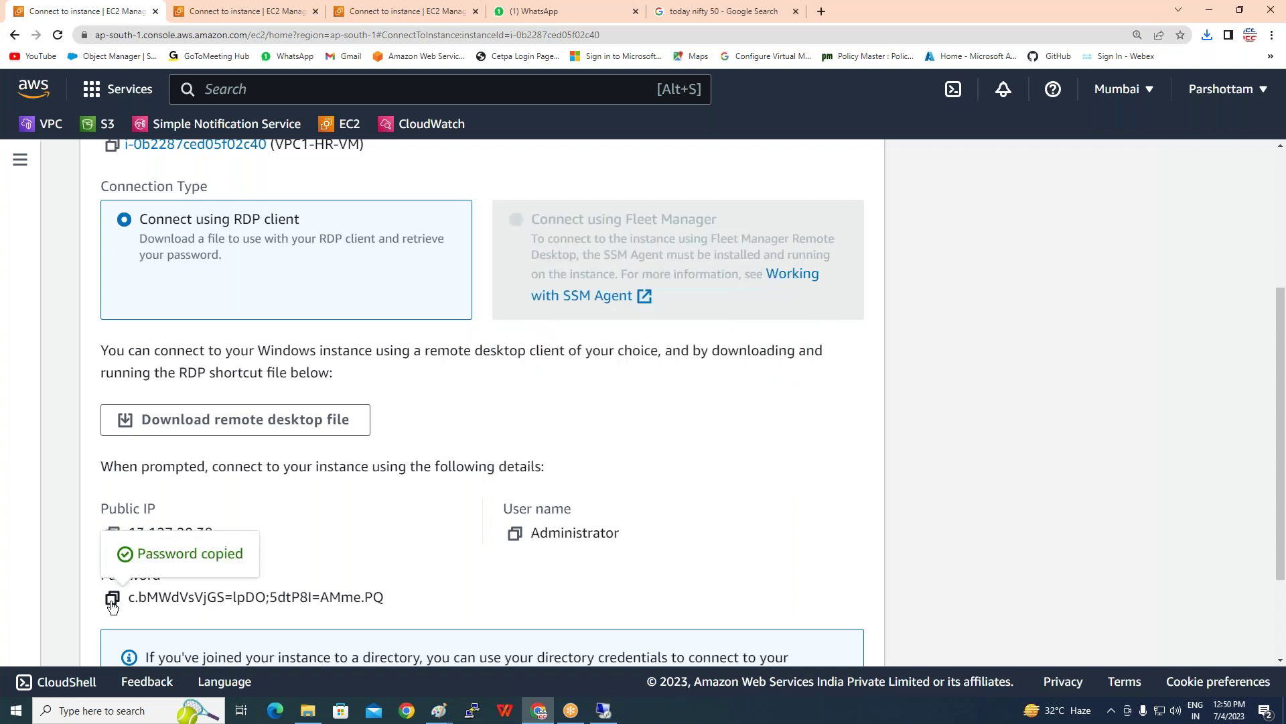
pyautogui.click(603, 710)
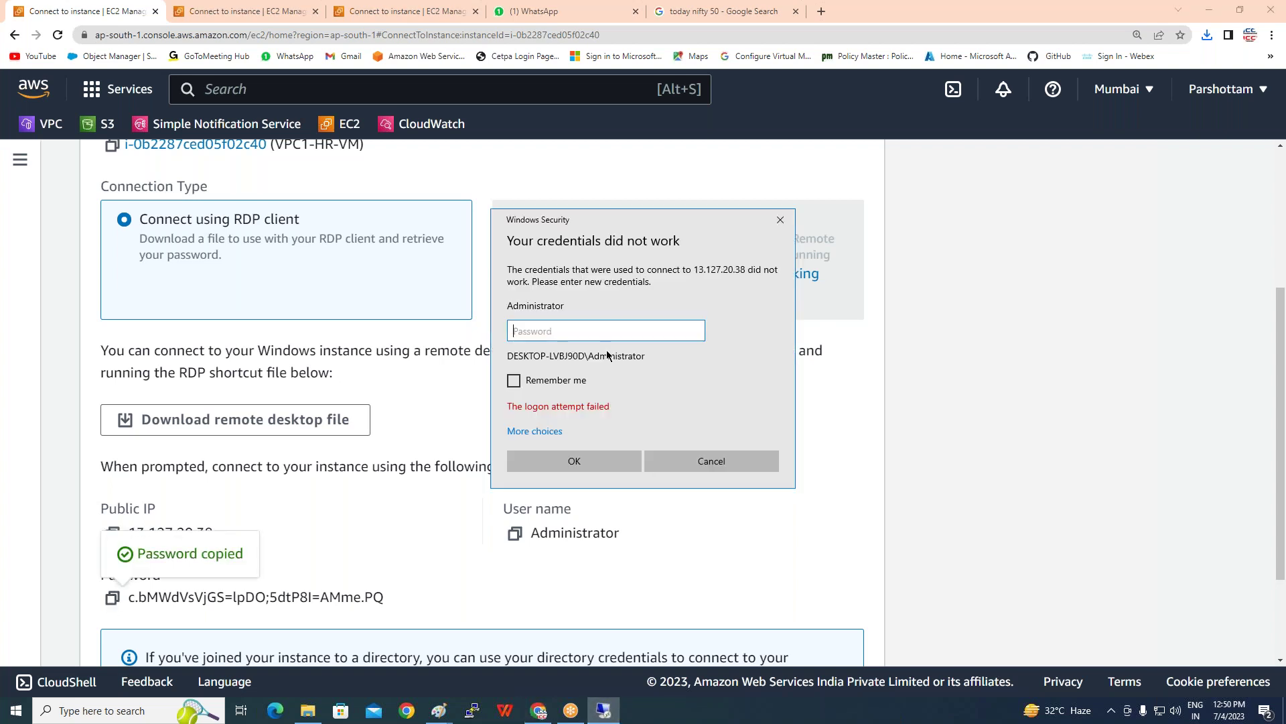
pyautogui.hotkey('ctrl', 'v')
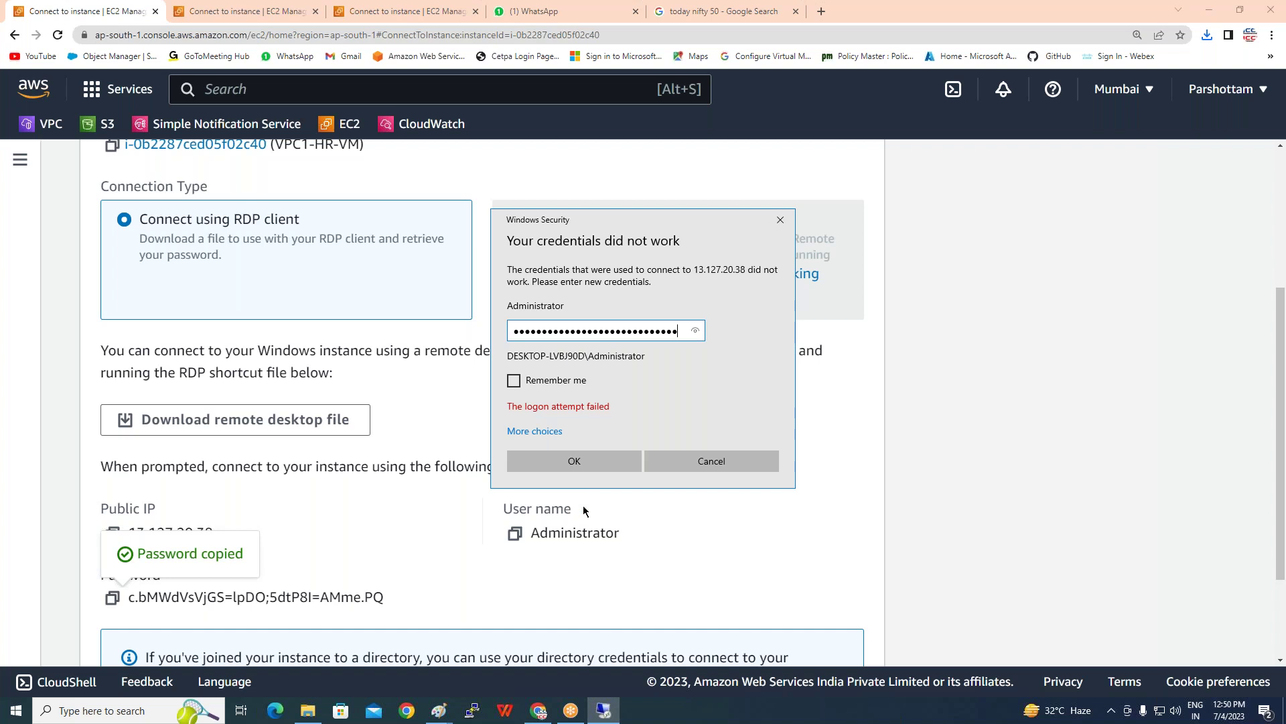
pyautogui.click(576, 460)
pyautogui.press('Return')
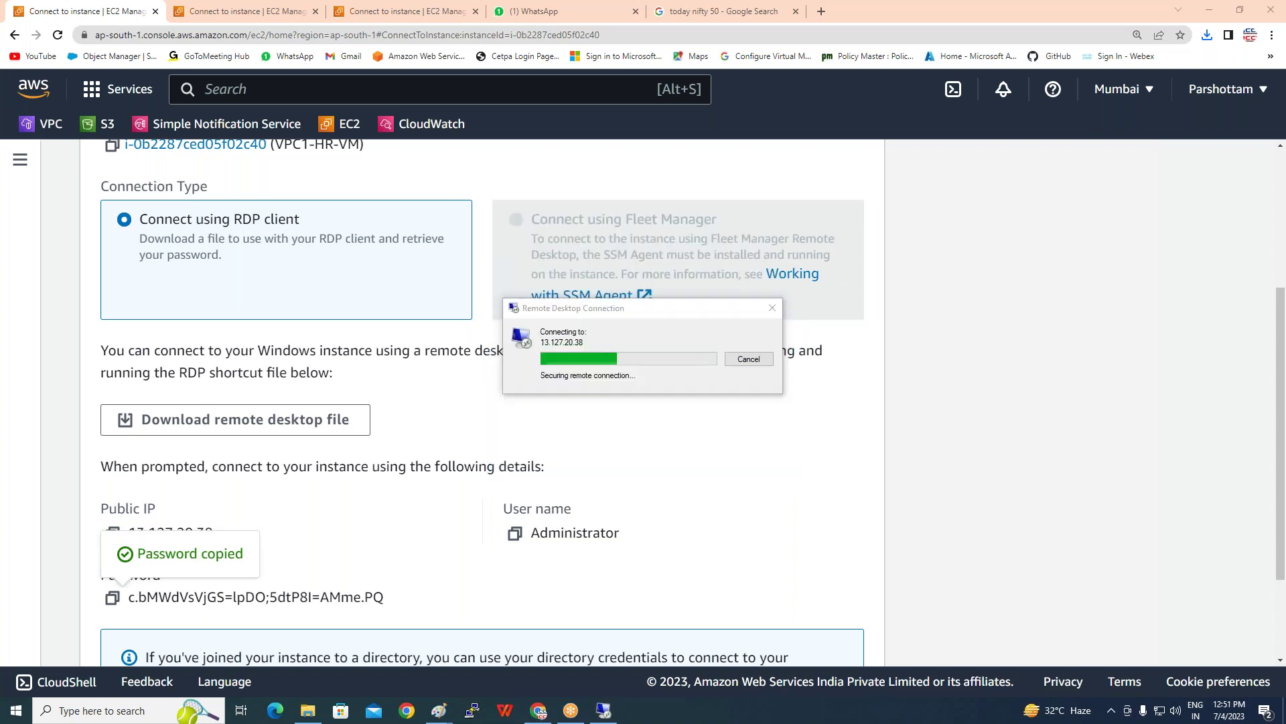
pyautogui.click(683, 467)
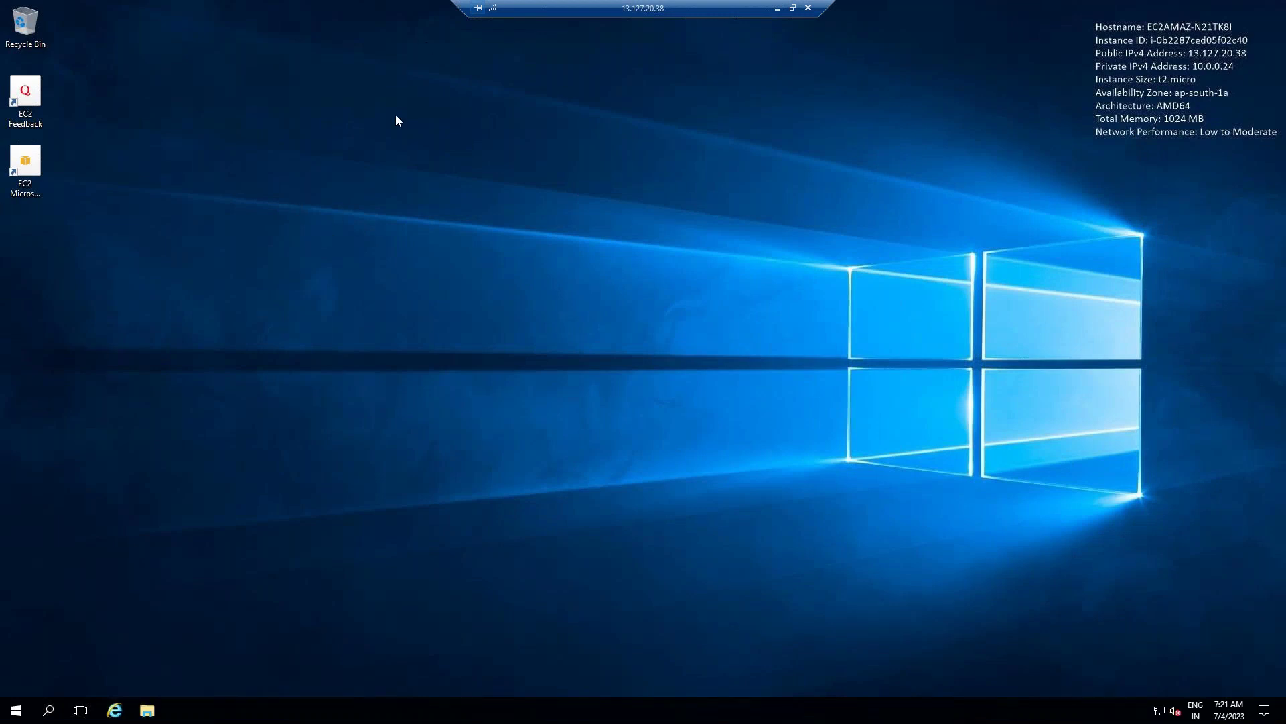
# On VPC1-HR-VM, search 'rem' in the Start menu and launch Remote Desktop Connection
pyautogui.press('super')
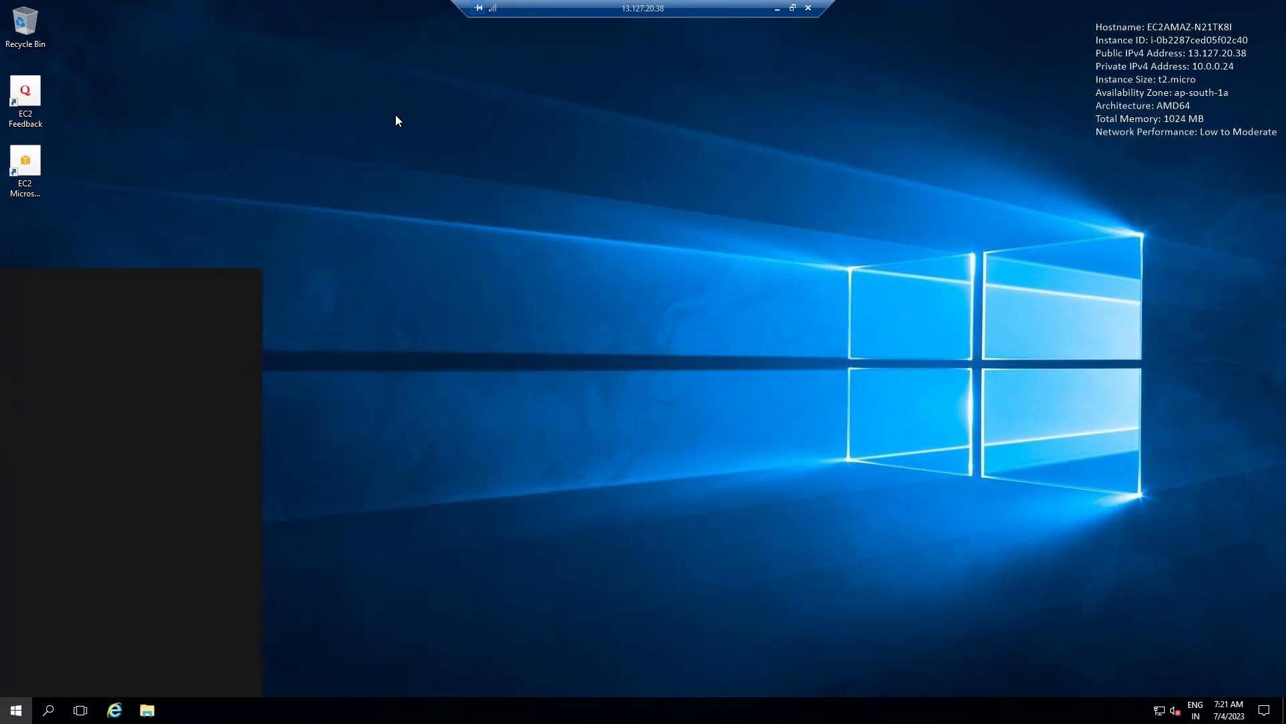
pyautogui.write('rem')
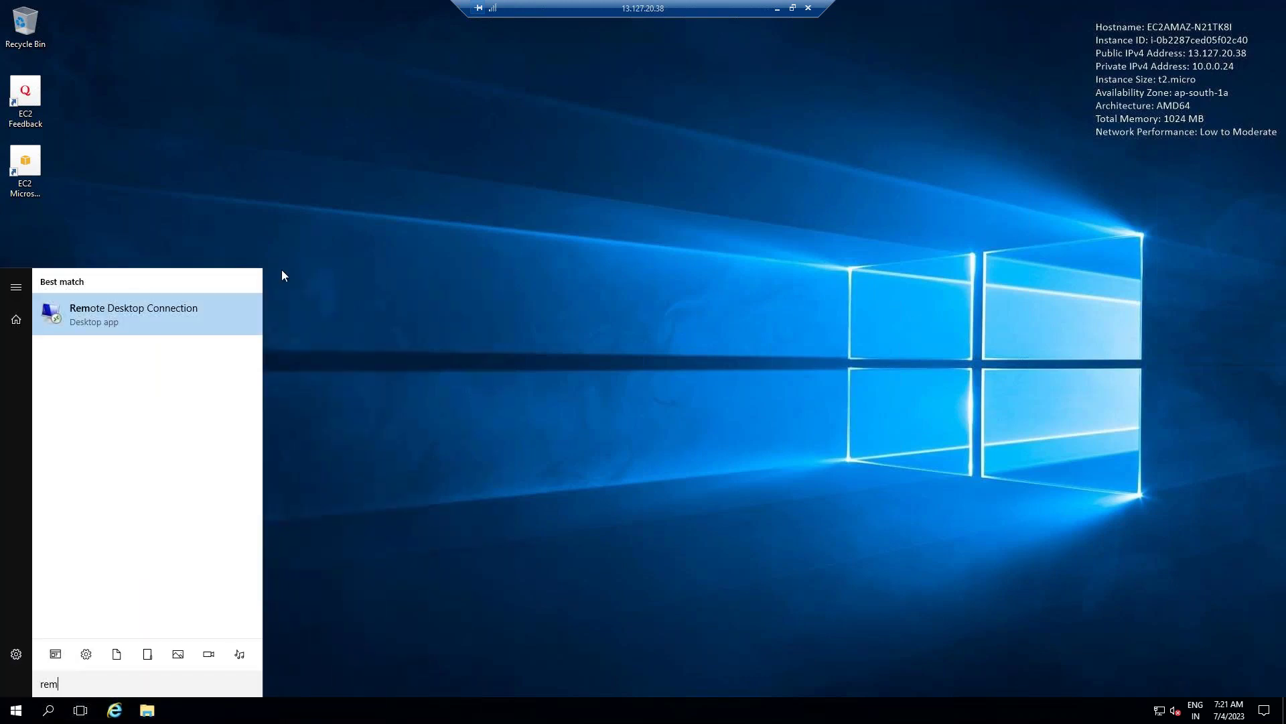
pyautogui.click(184, 309)
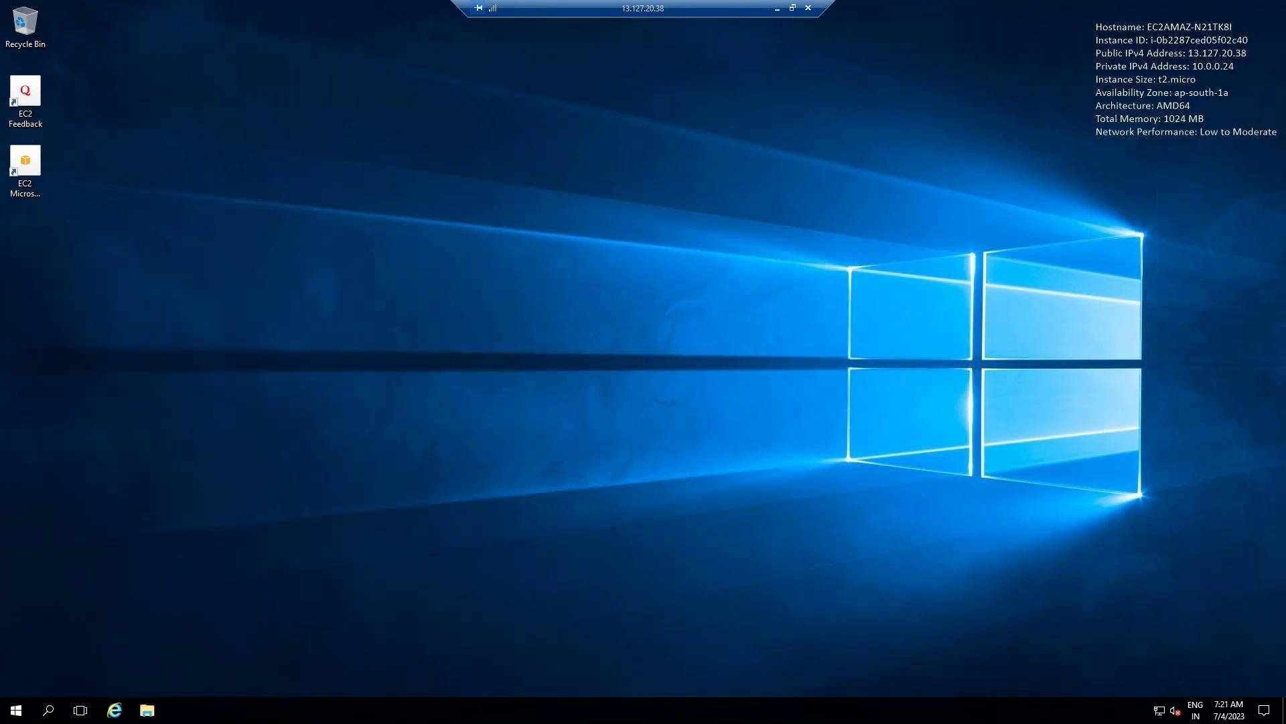
# Show VPC2-HO-VM's details in the Instances list to read its private IP 20.0.0.99
pyautogui.click(777, 8)
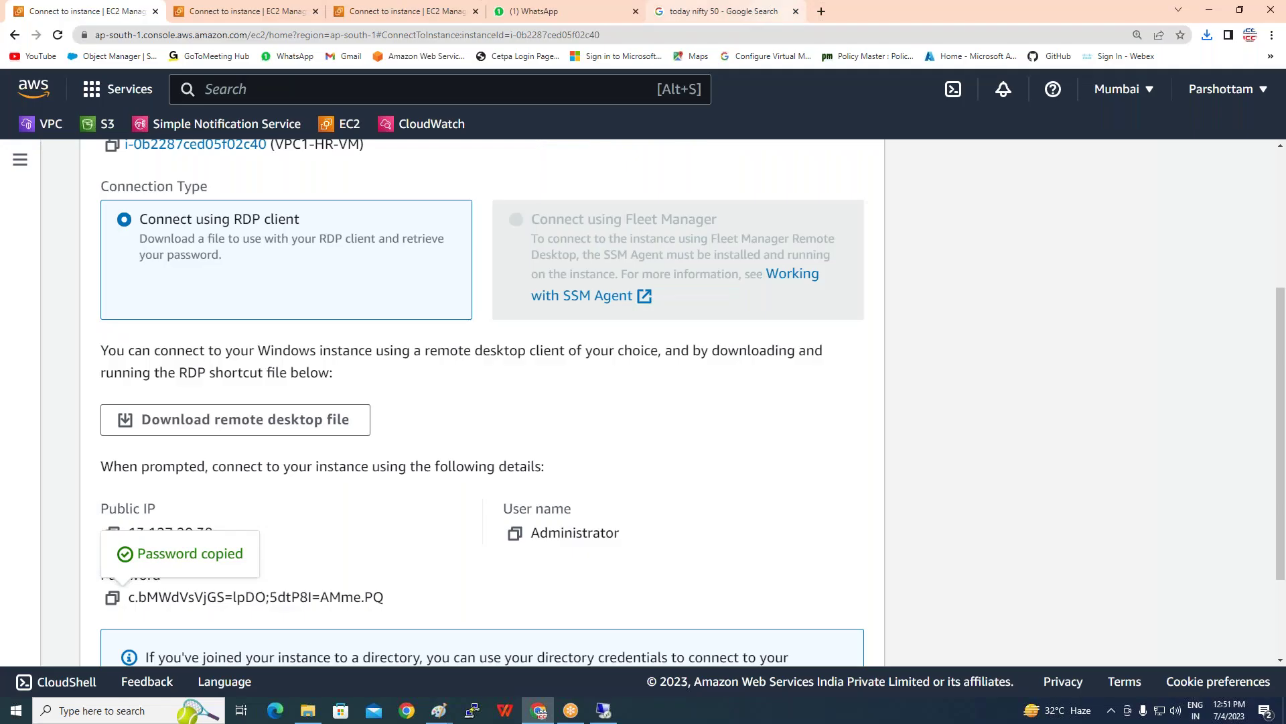
pyautogui.scroll(3, 289, 308)
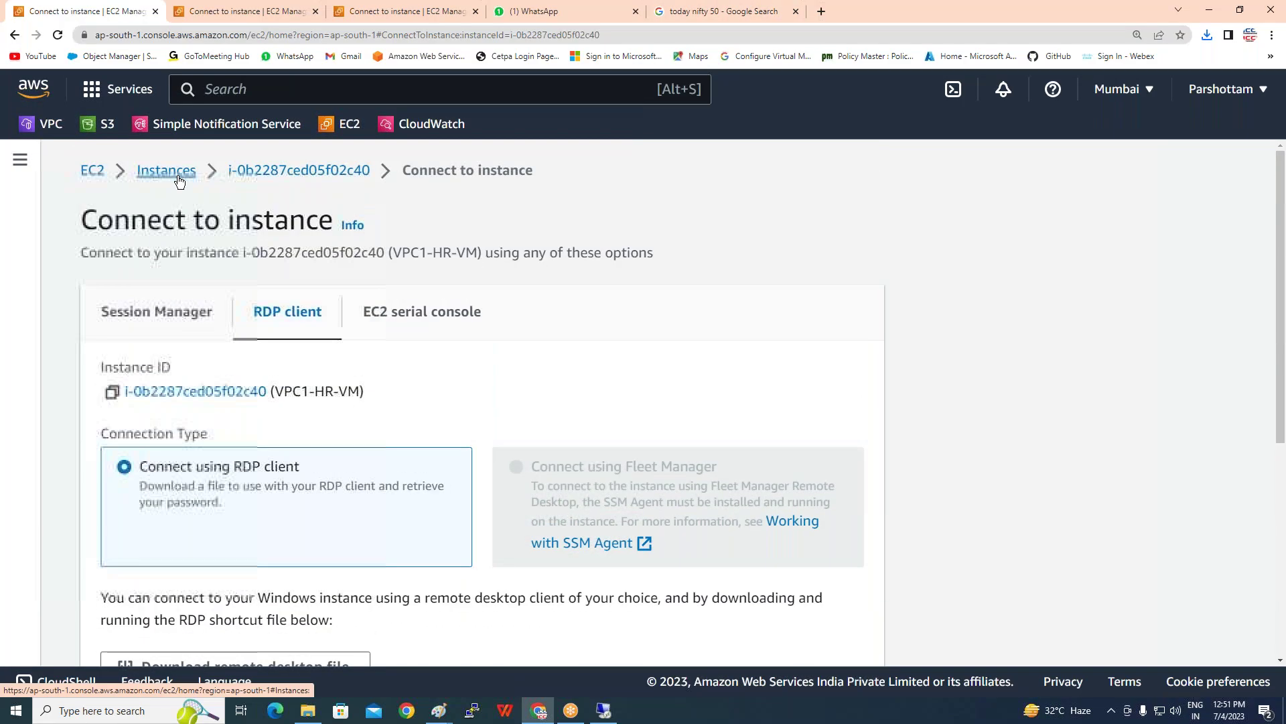
pyautogui.click(178, 177)
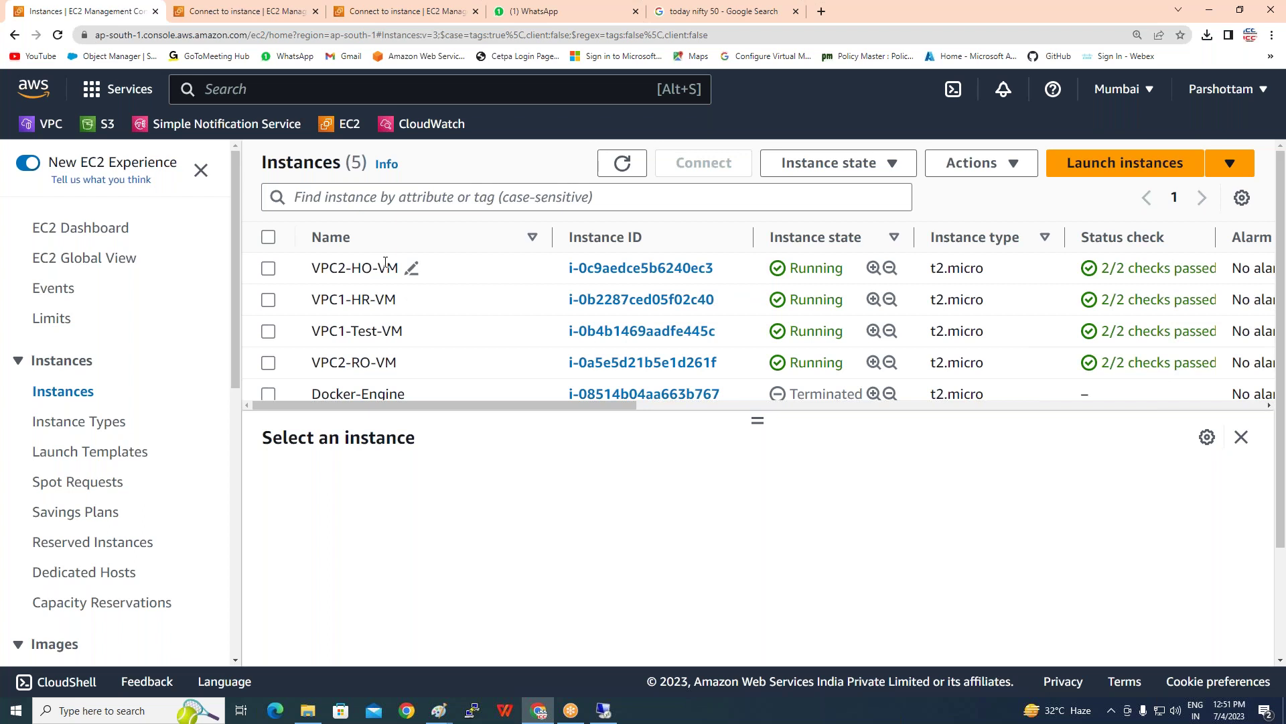
pyautogui.click(268, 268)
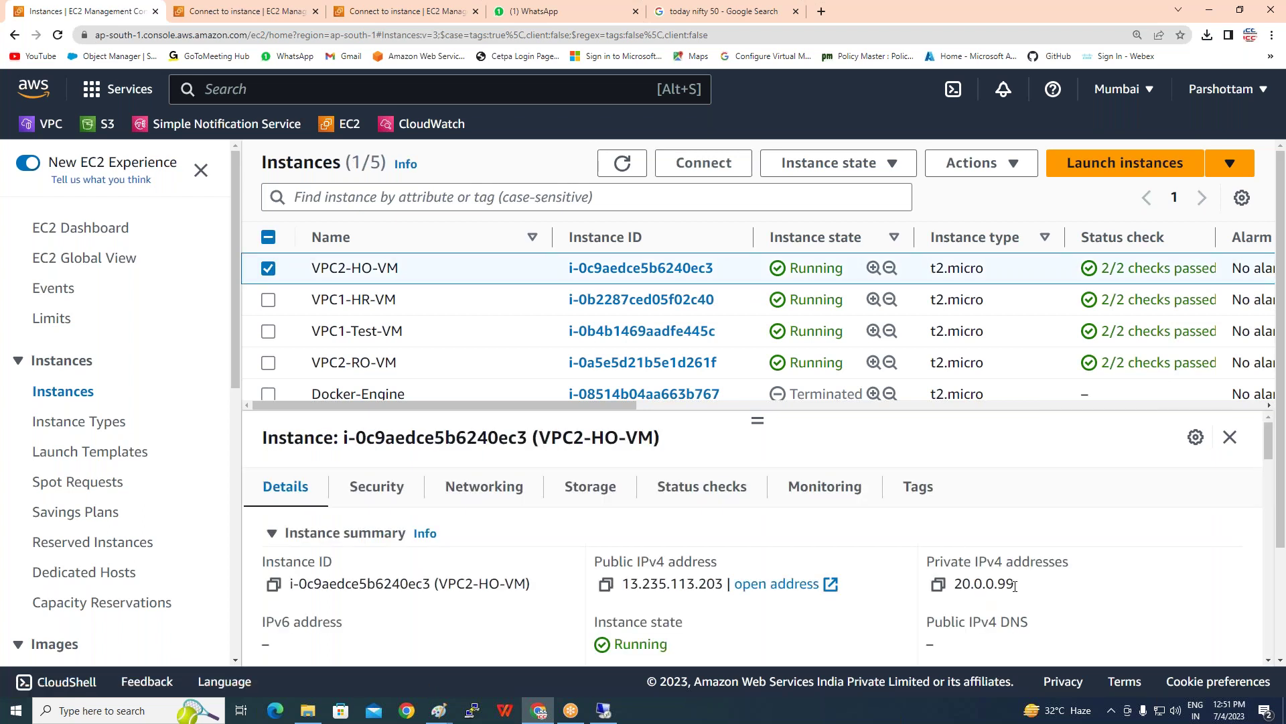
pyautogui.click(605, 709)
# Start an RDP connection to 20.0.0.99 with user name administrator
pyautogui.write('20.')
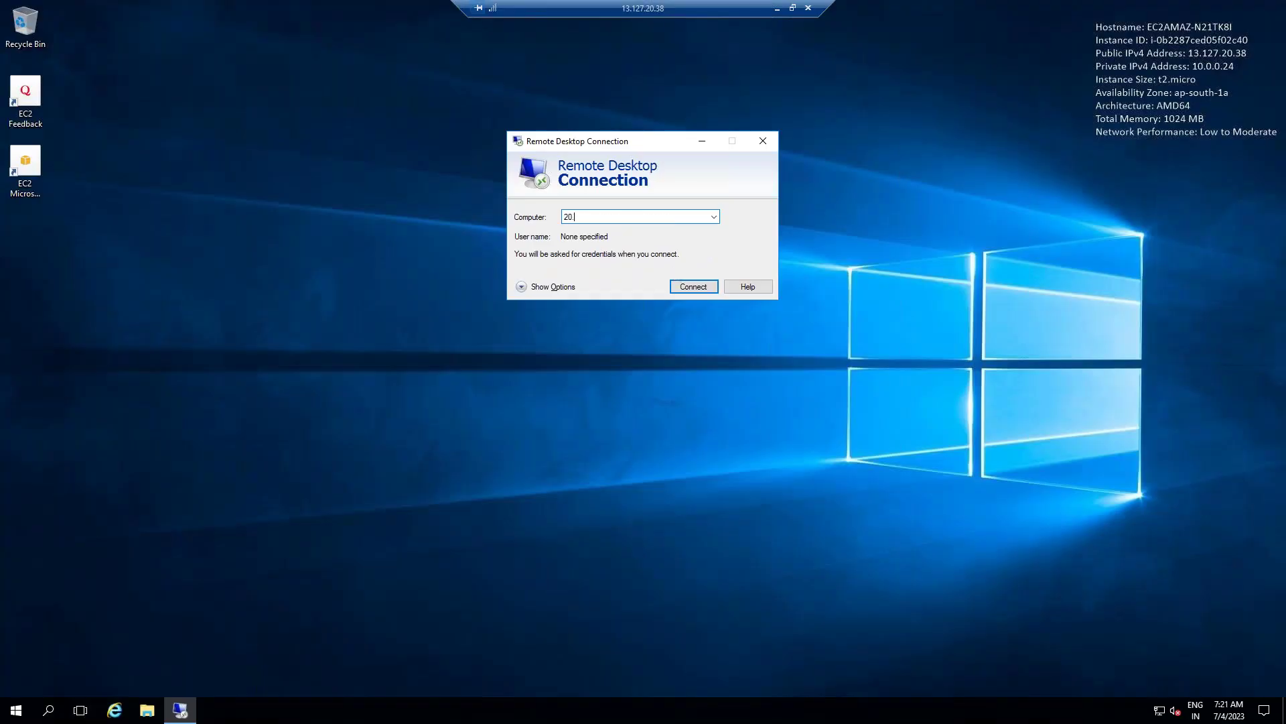
pyautogui.write('0.0.99')
pyautogui.click(693, 287)
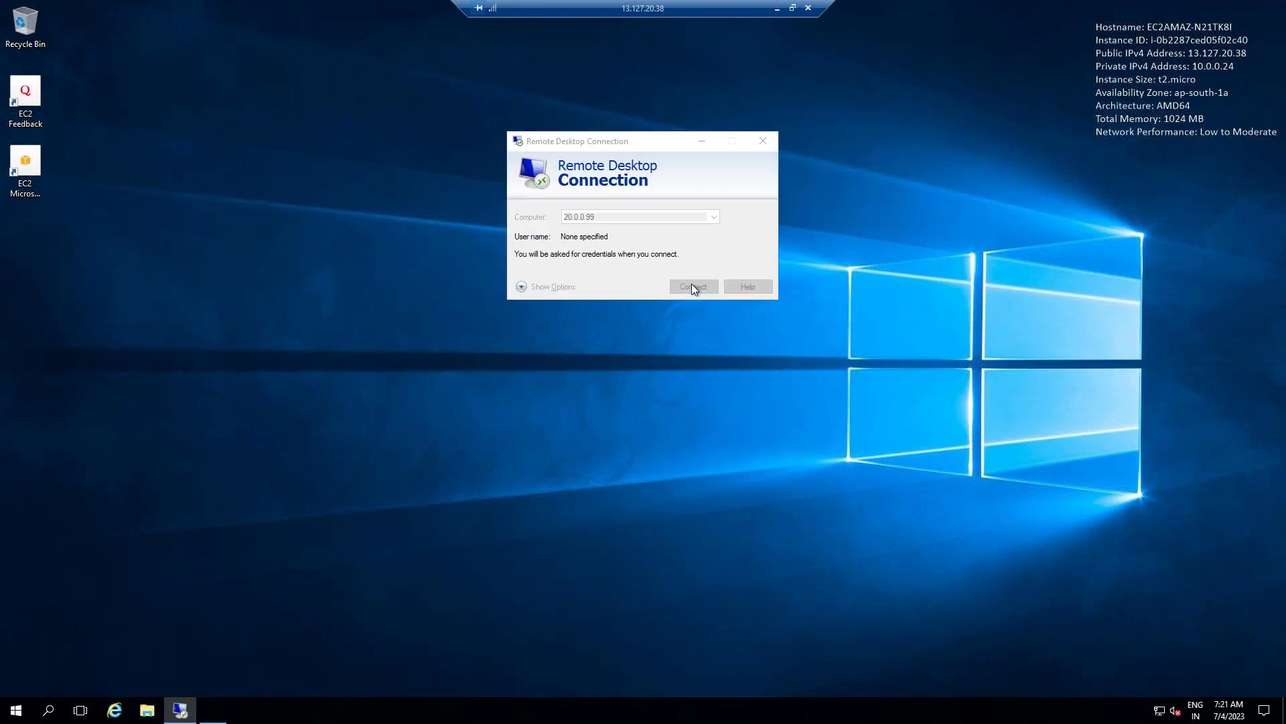
pyautogui.write('administ')
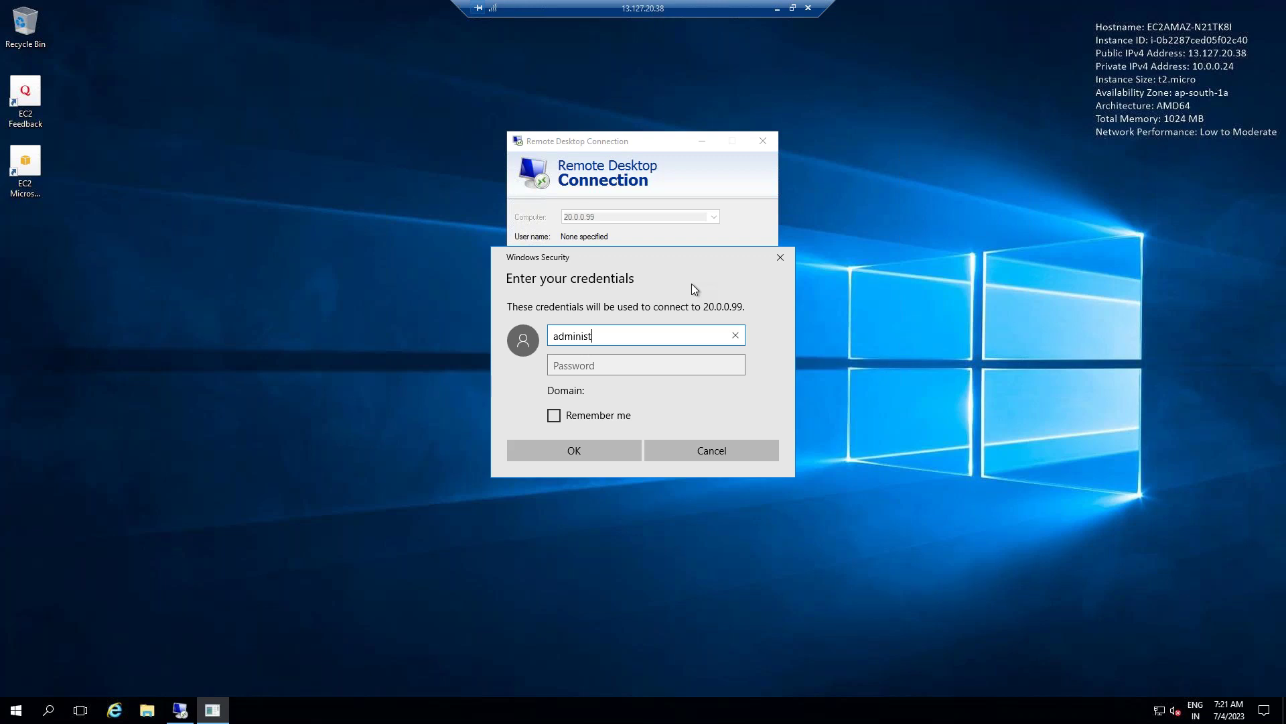
pyautogui.write('rator')
pyautogui.click(637, 362)
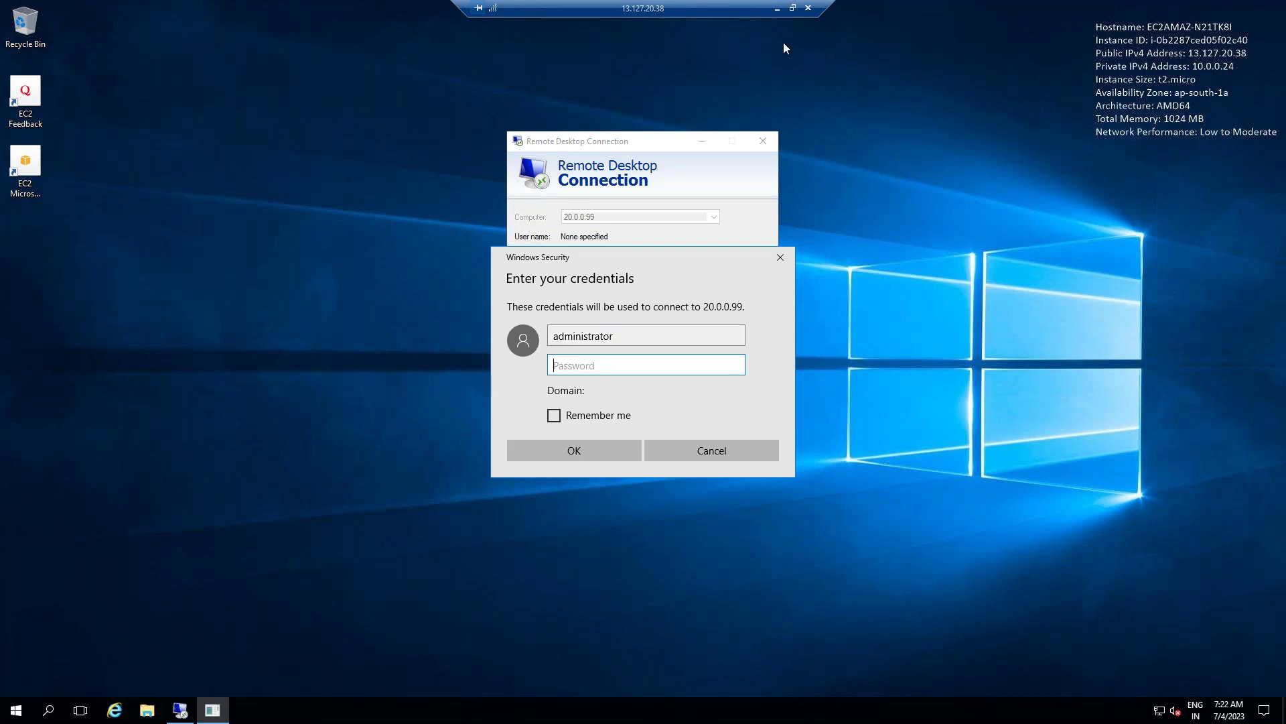
pyautogui.click(777, 8)
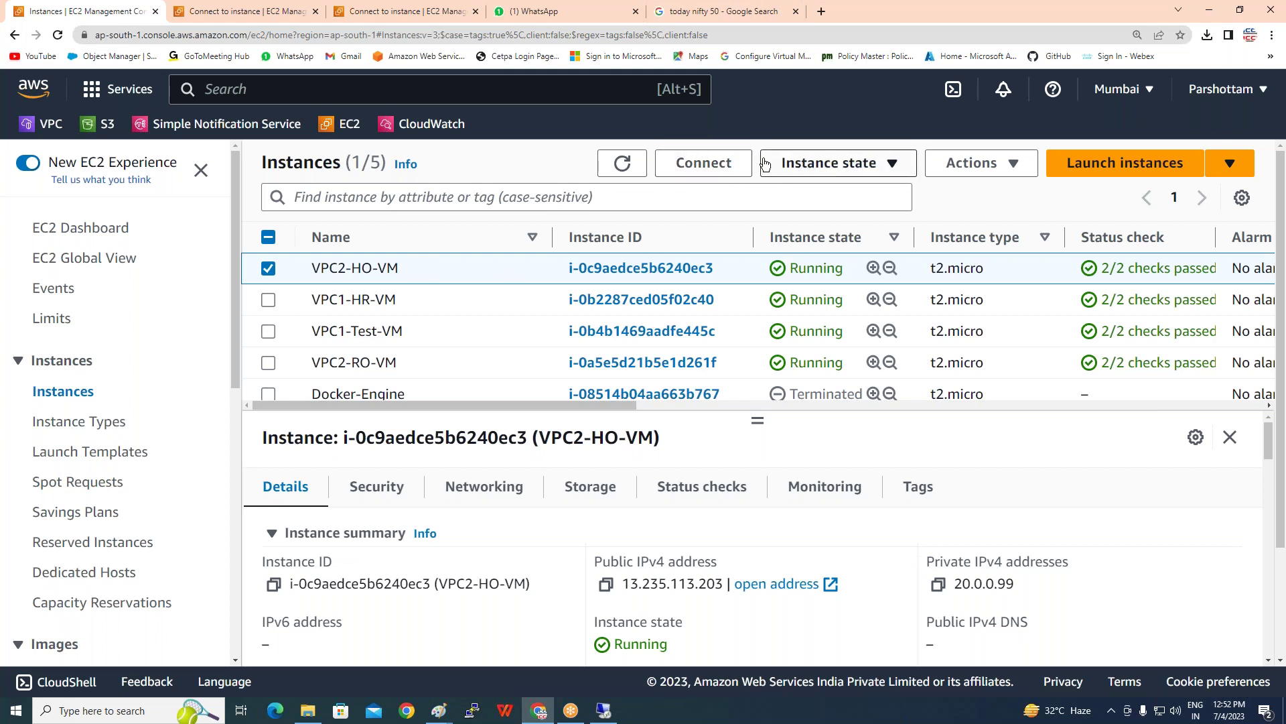
# Open VPC2-HO-VM's RDP client Get password page
pyautogui.click(701, 174)
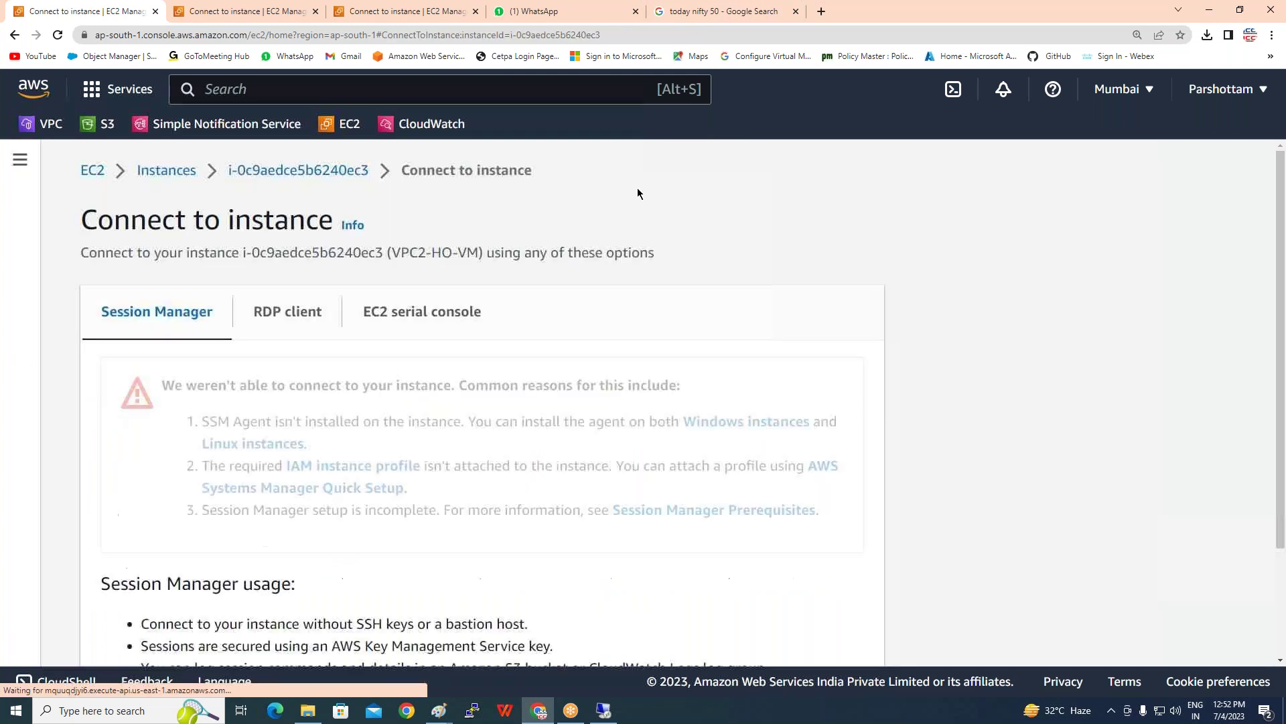
pyautogui.click(267, 320)
pyautogui.scroll(-4, 185, 420)
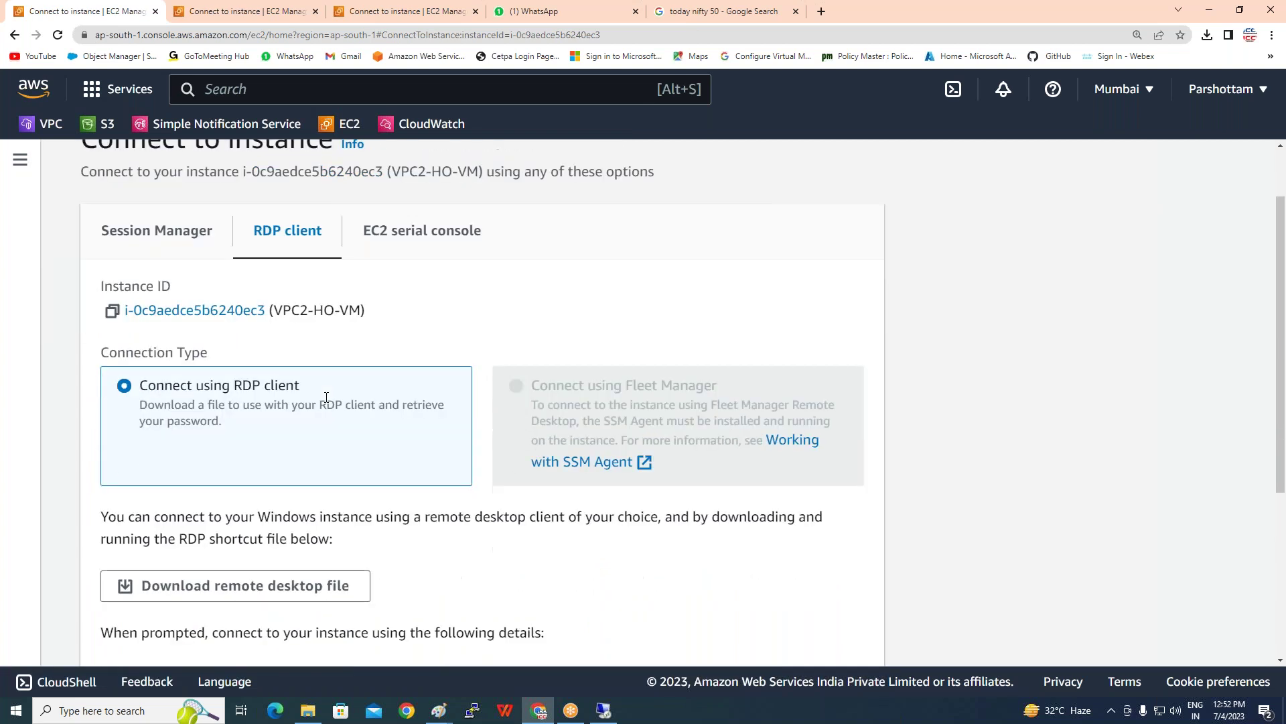
pyautogui.click(214, 568)
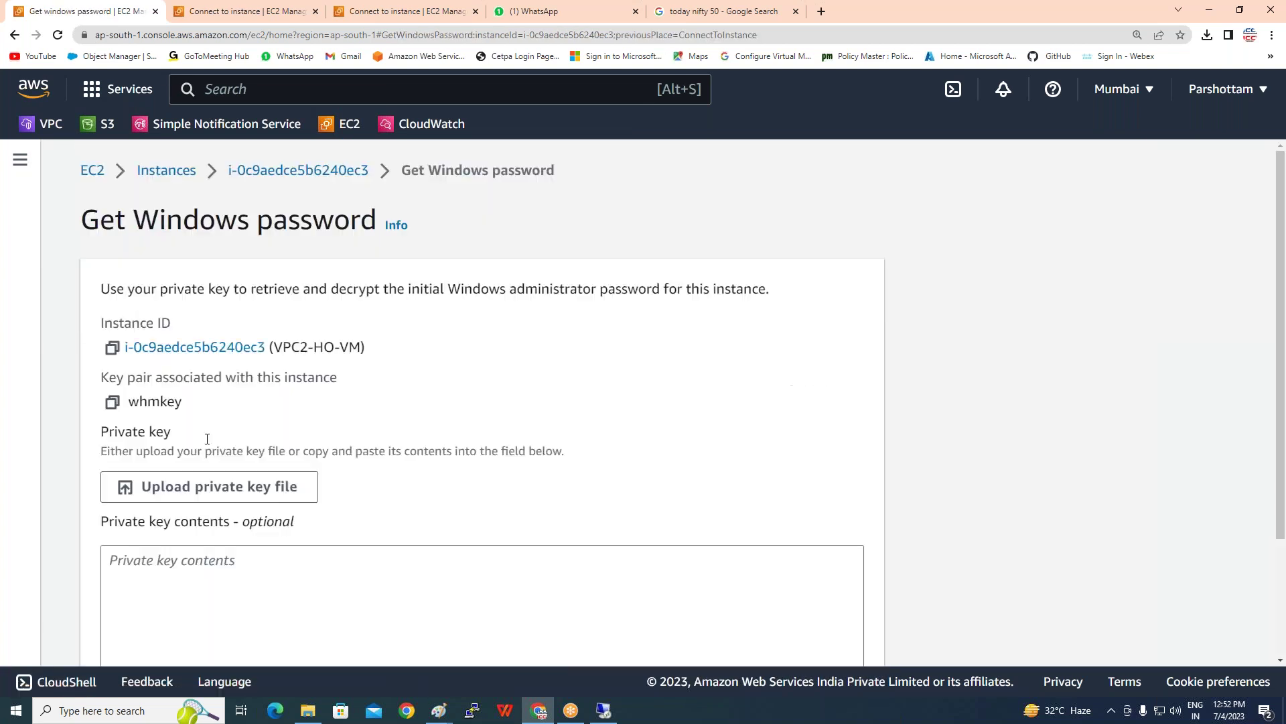
# Decrypt VPC2-HO-VM's administrator password with whmkey.pem and copy it
pyautogui.click(190, 492)
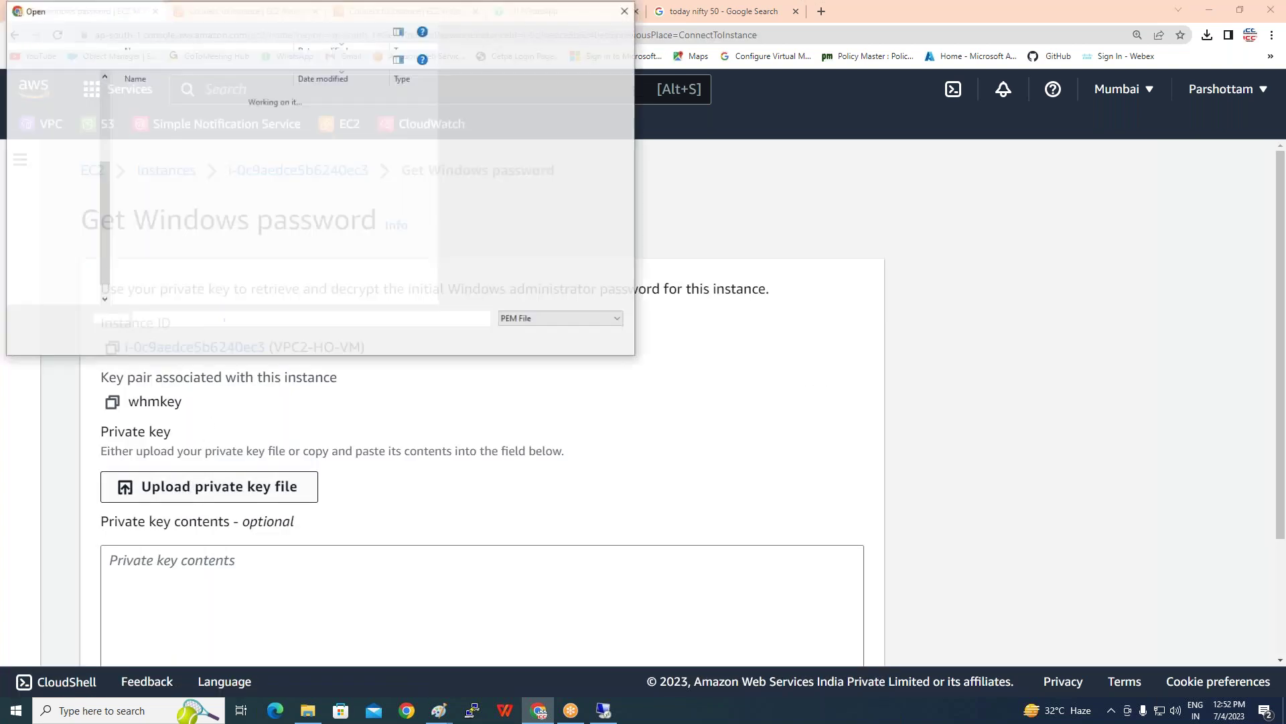
pyautogui.scroll(-2, 162, 300)
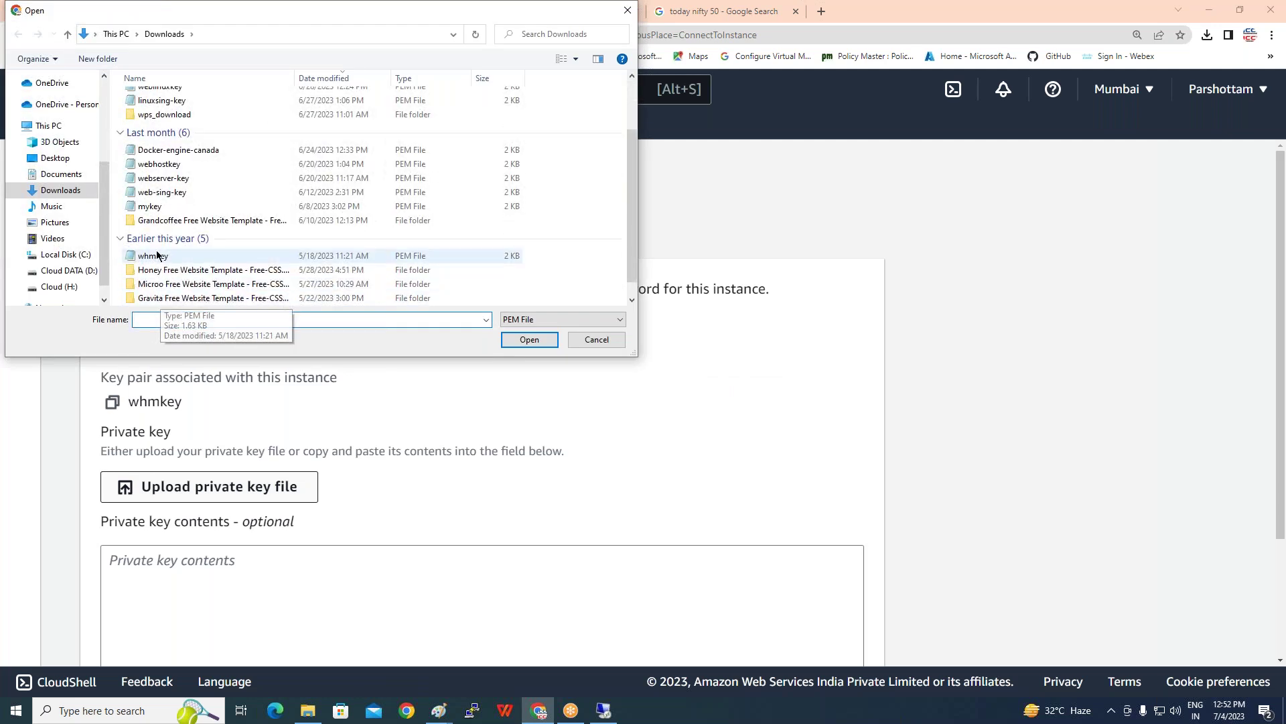
pyautogui.click(158, 256)
pyautogui.press('Return')
pyautogui.scroll(-3, 232, 319)
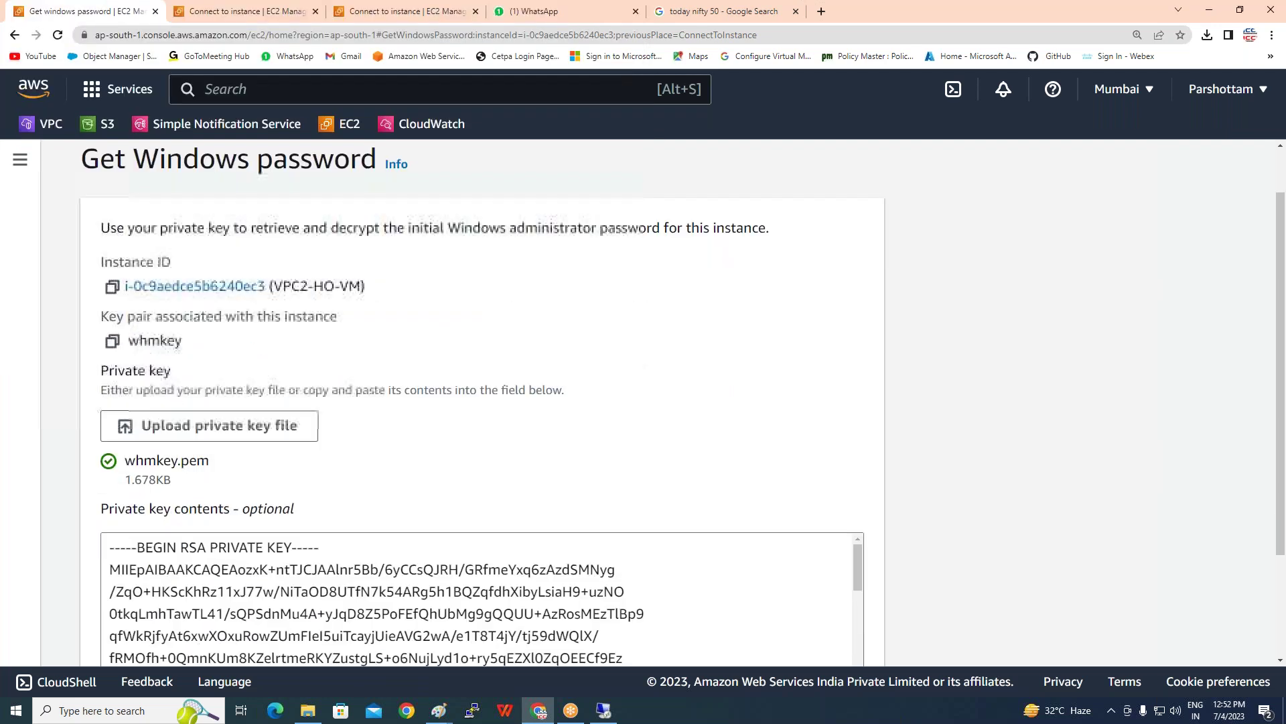
pyautogui.click(780, 643)
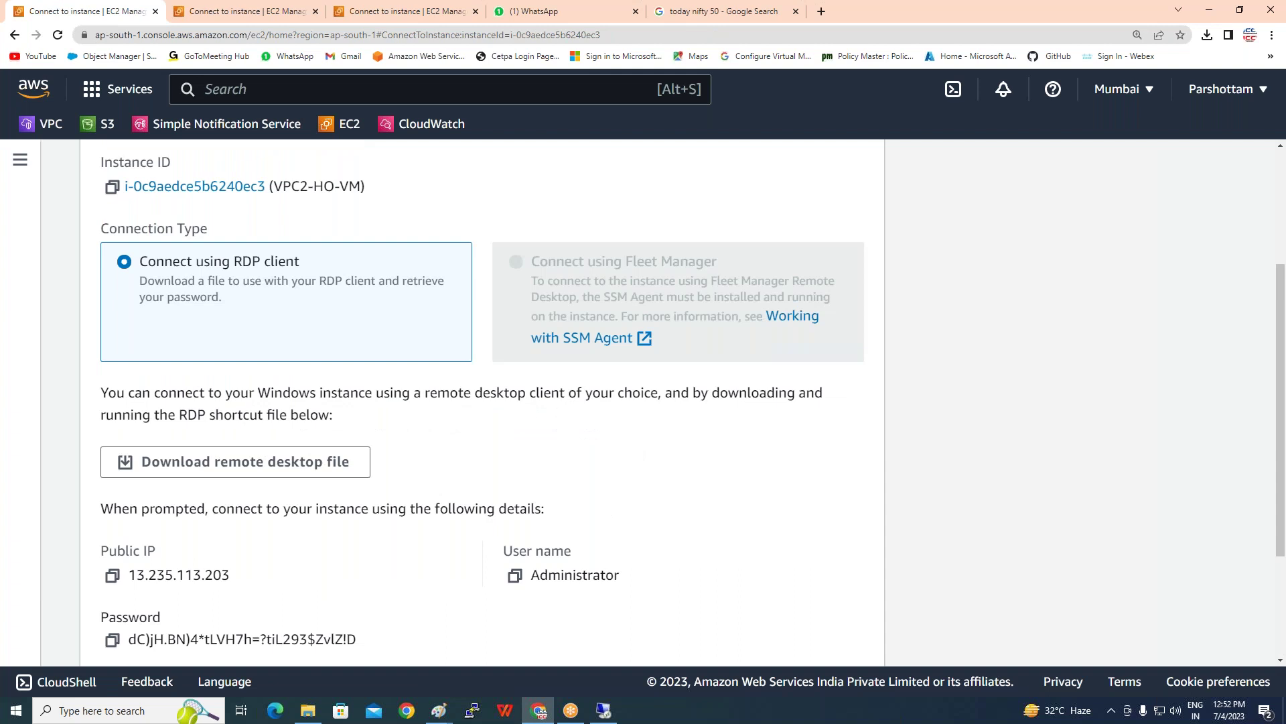
pyautogui.click(112, 640)
pyautogui.click(604, 710)
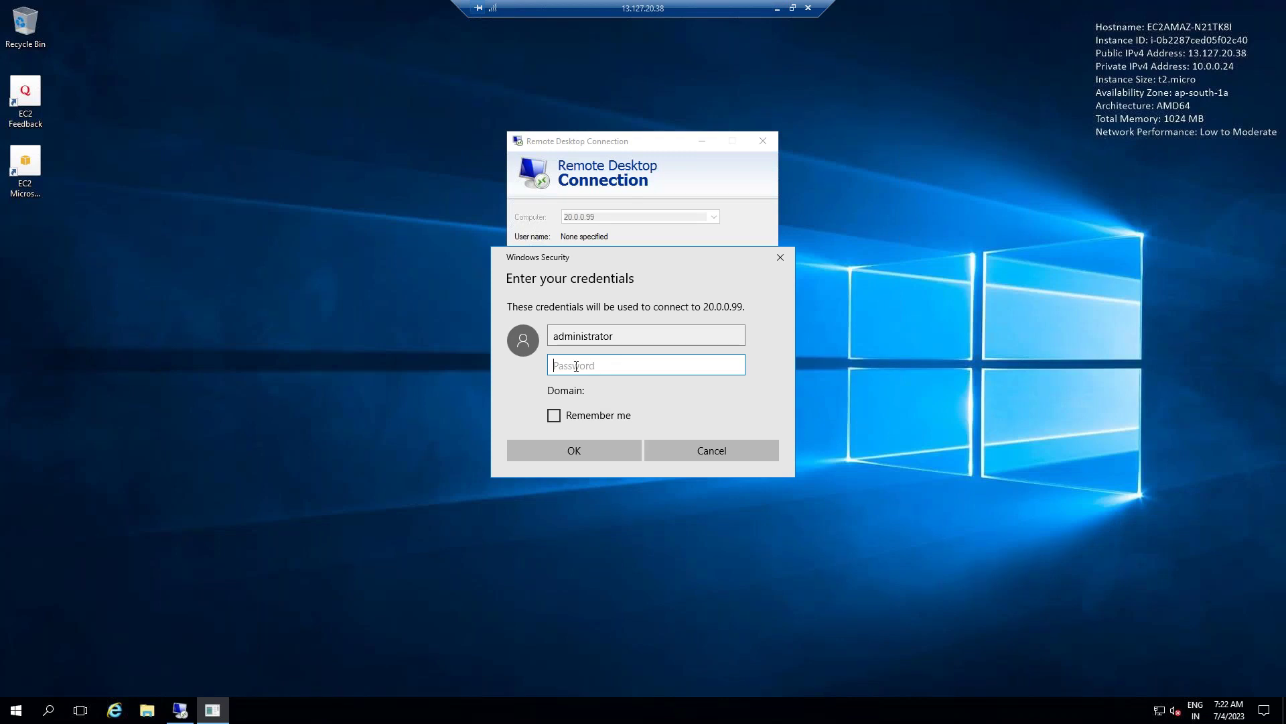
# Sign in to 20.0.0.99 with the pasted password and accept the certificate warning
pyautogui.hotkey('ctrl', 'v')
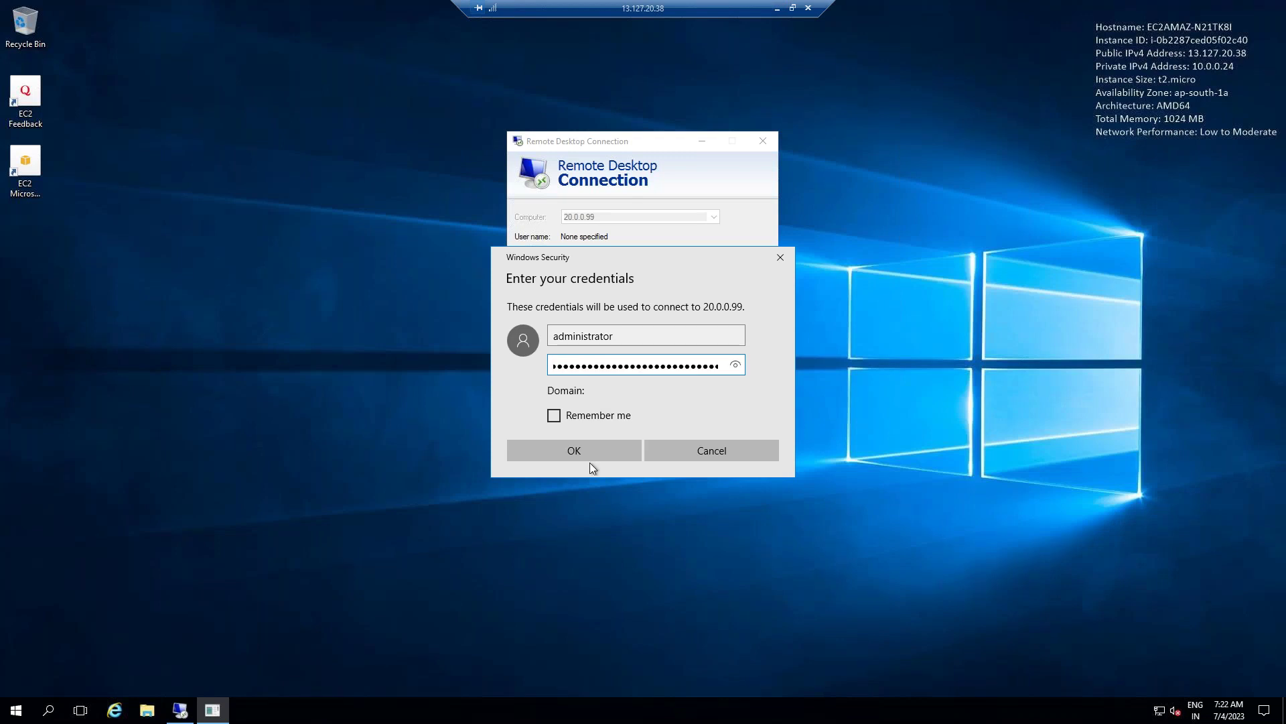
pyautogui.click(589, 458)
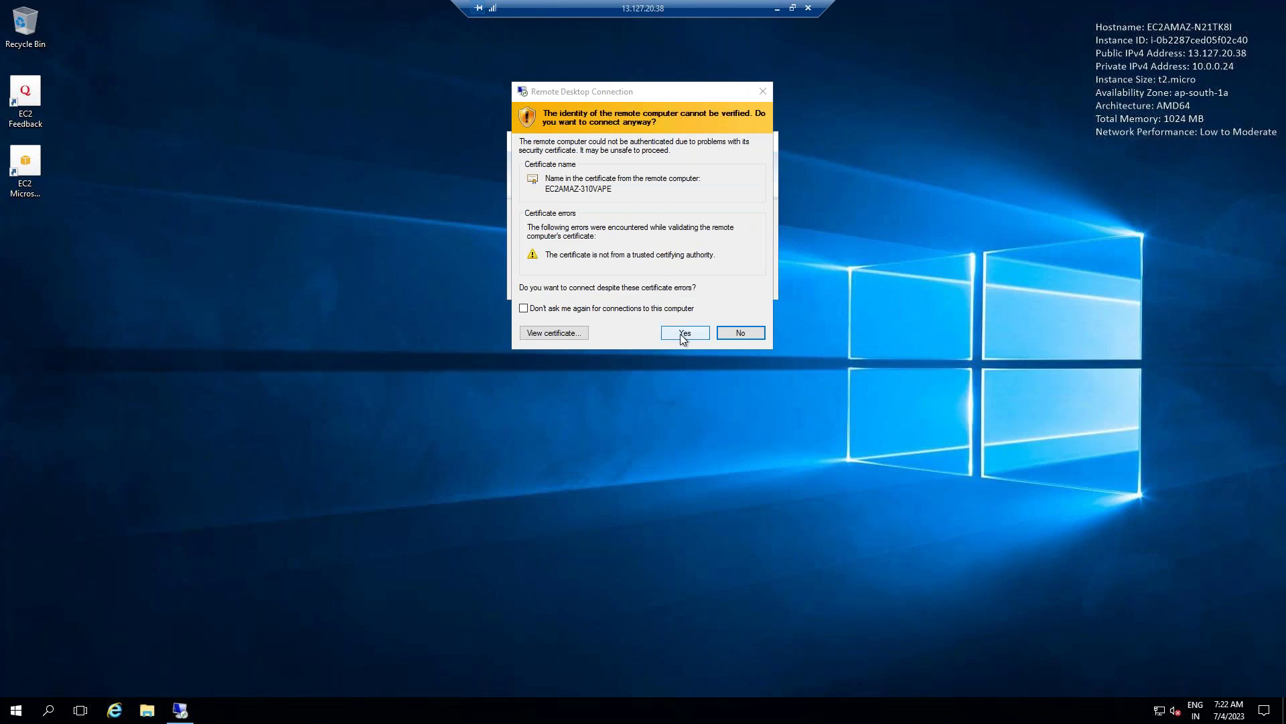
pyautogui.click(681, 334)
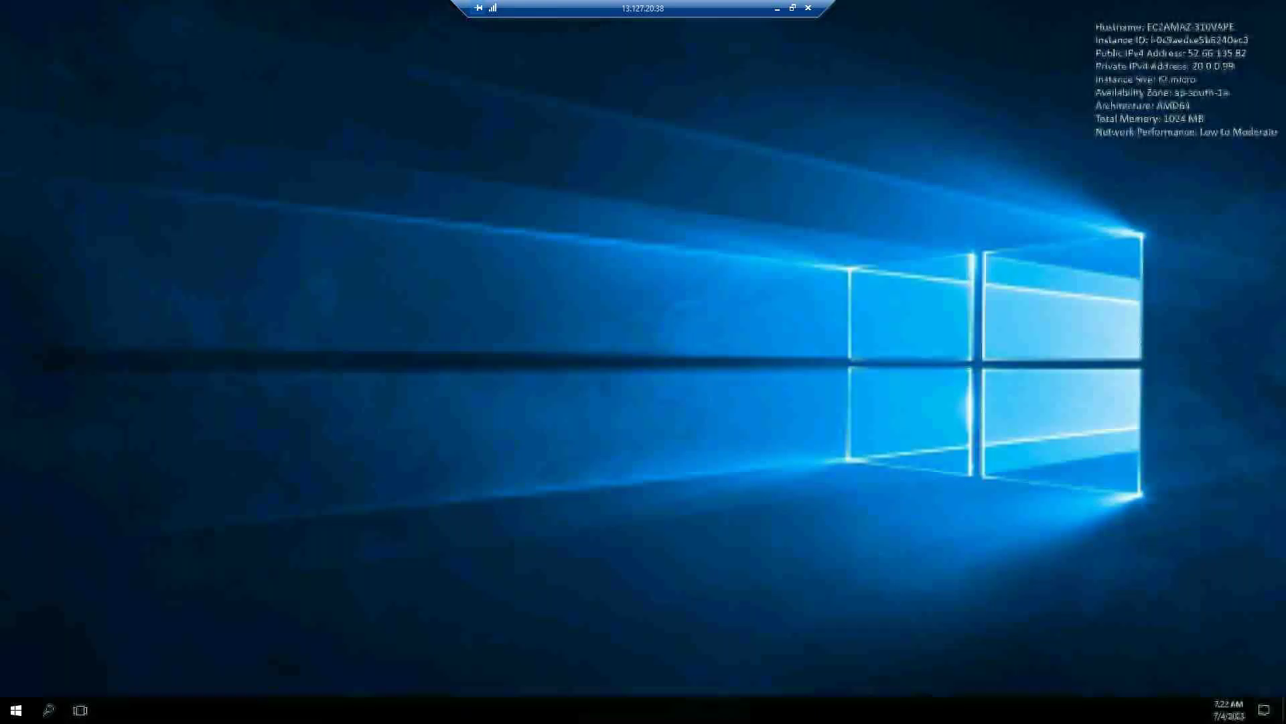
# Create a new desktop folder named 'TEST VM' on the 20.0.0.99 machine
pyautogui.rightClick(368, 242)
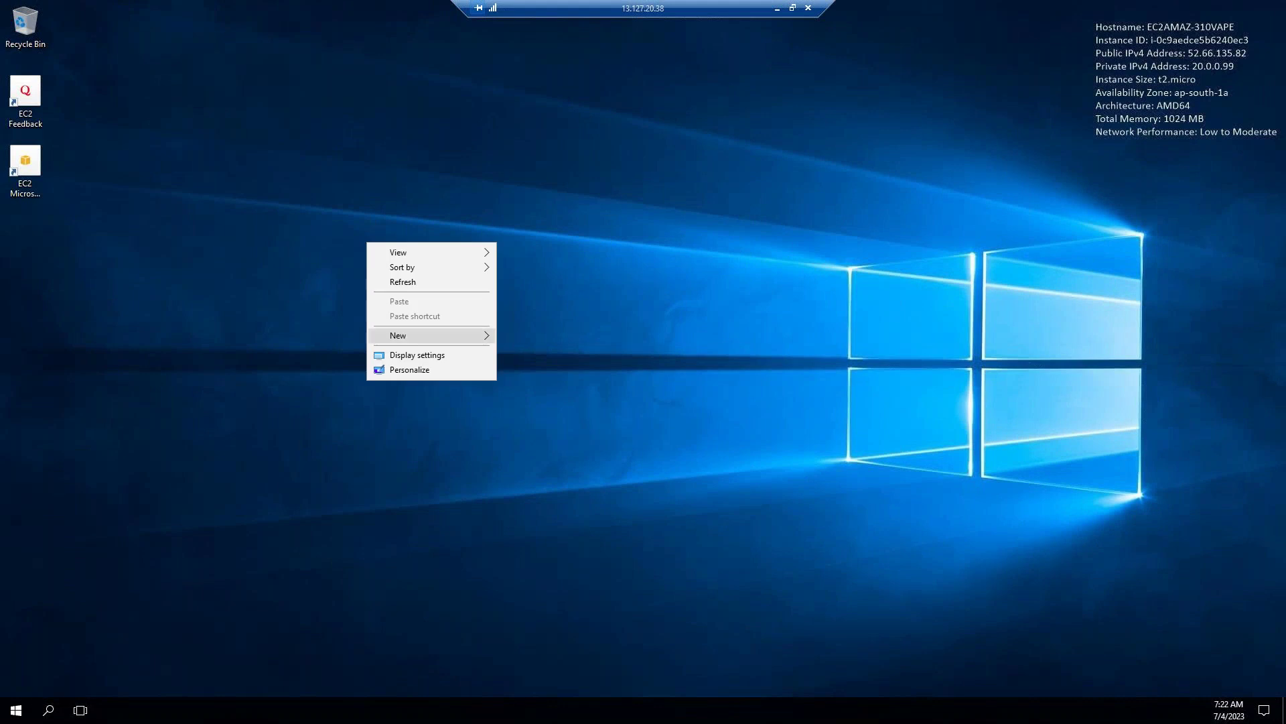
pyautogui.moveTo(429, 335)
pyautogui.click(538, 336)
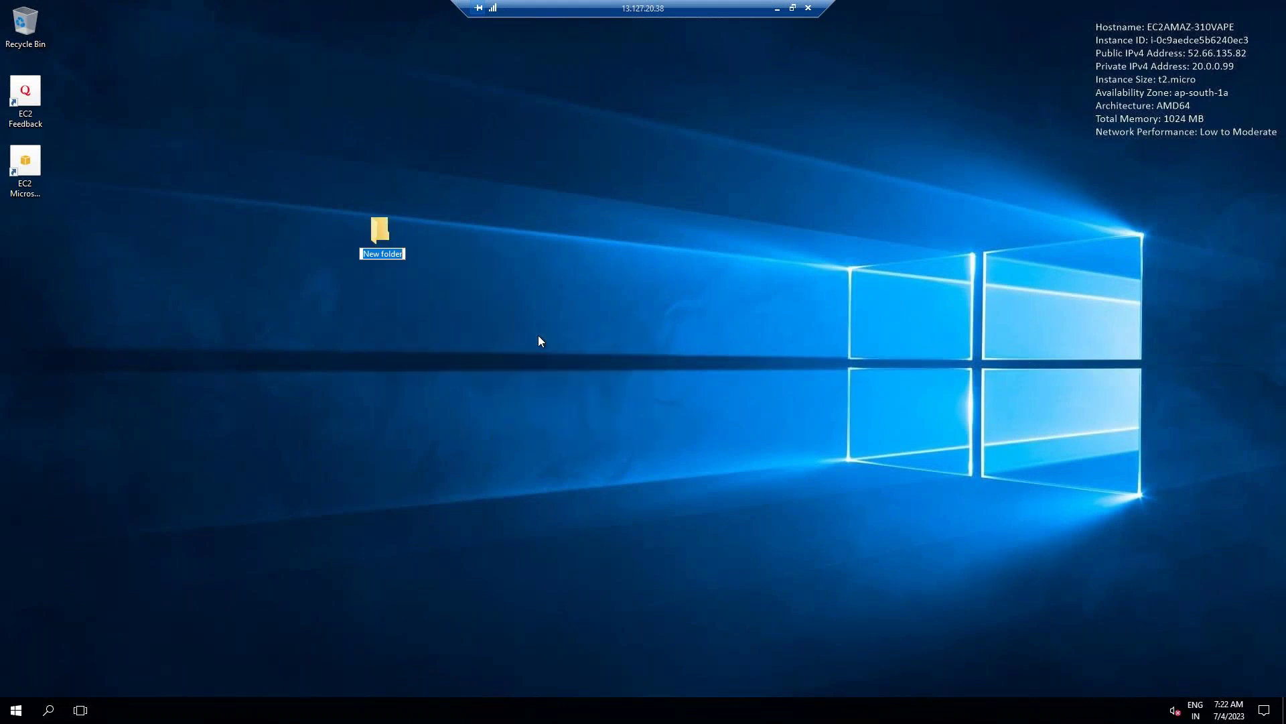
pyautogui.write('t VM')
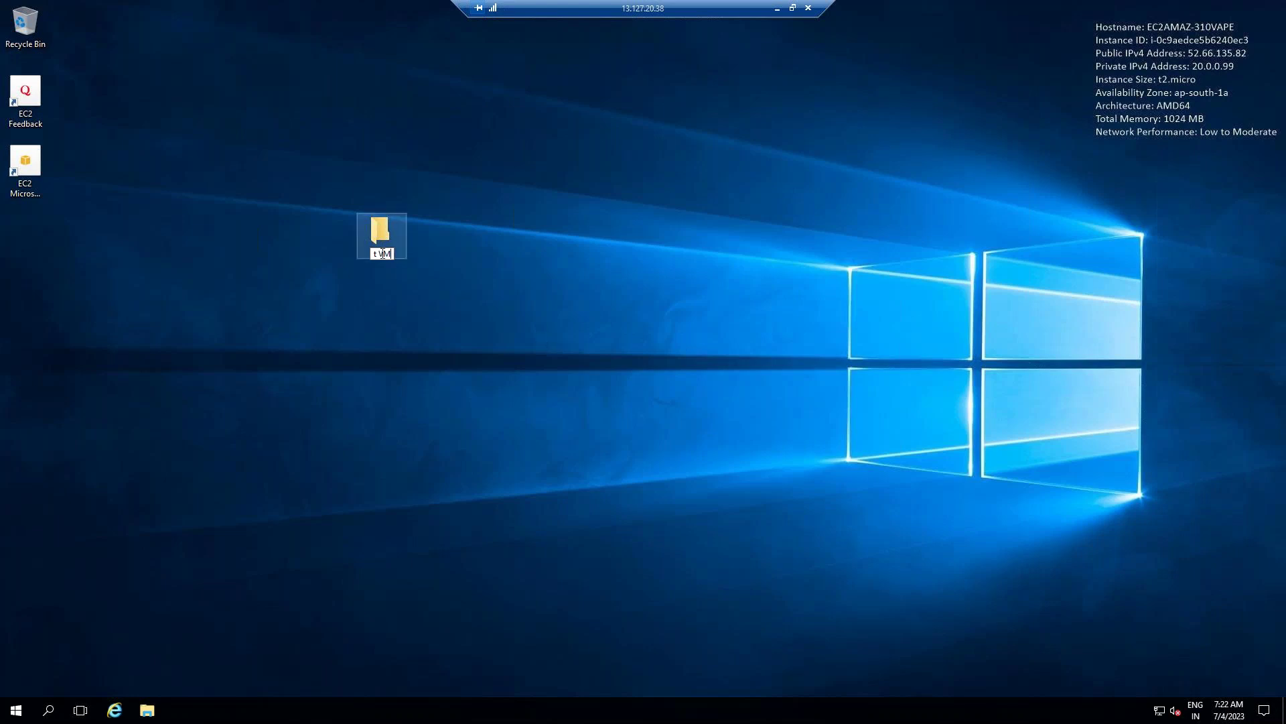
pyautogui.press('BackSpace')
pyautogui.write('TEST')
pyautogui.press('Return')
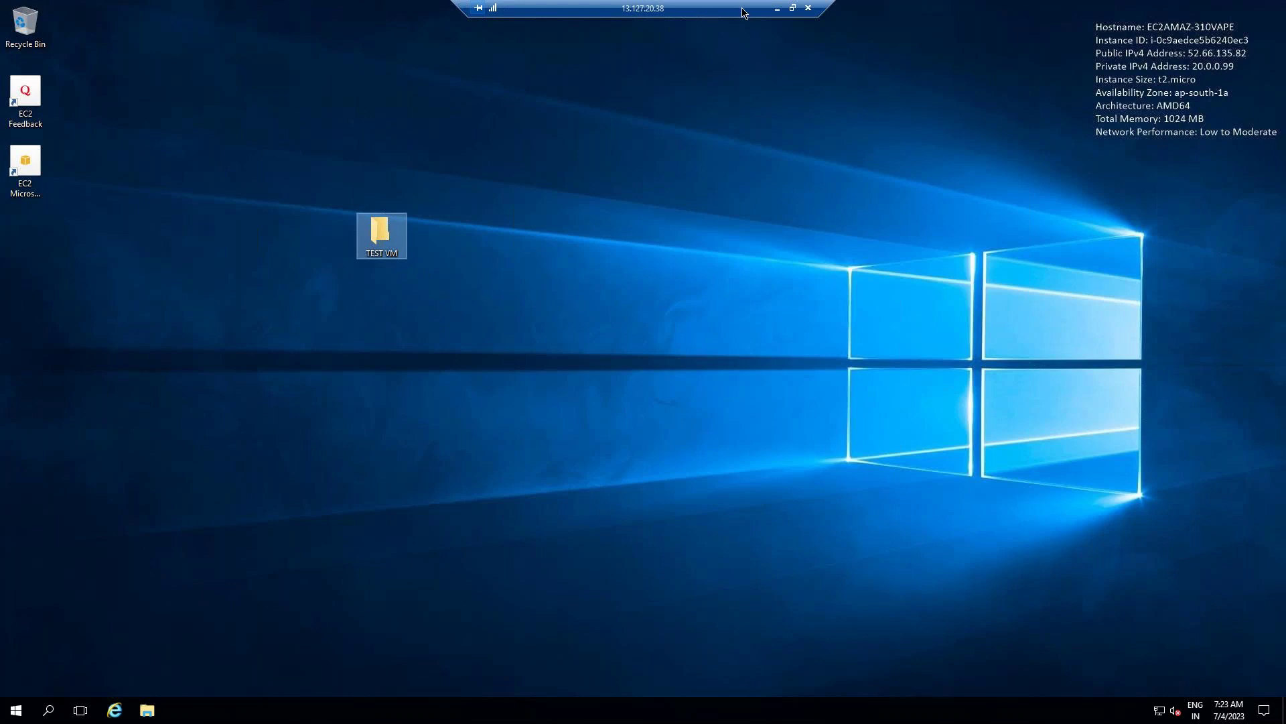
# Maximize the outer VPC1-HR-VM session and shrink the nested session window to the top-left
pyautogui.click(793, 7)
pyautogui.moveTo(227, 10); pyautogui.dragTo(710, 125)
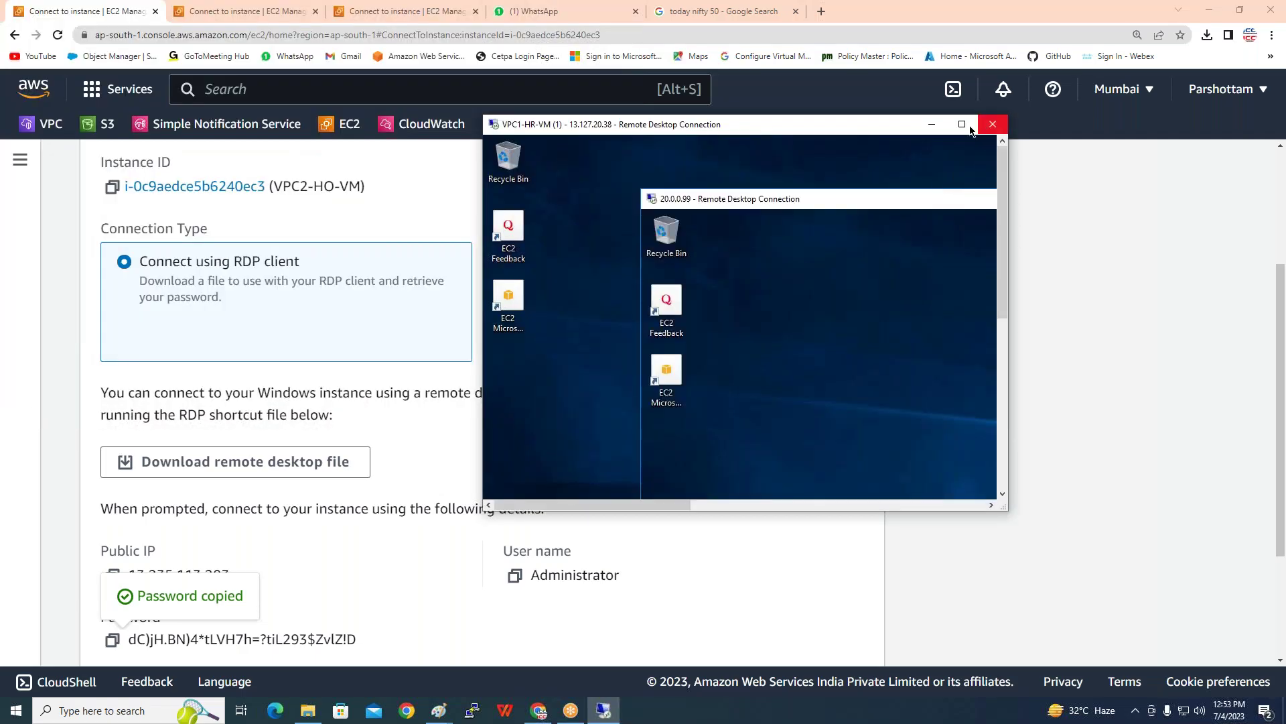
pyautogui.click(962, 124)
pyautogui.moveTo(678, 446); pyautogui.dragTo(484, 293)
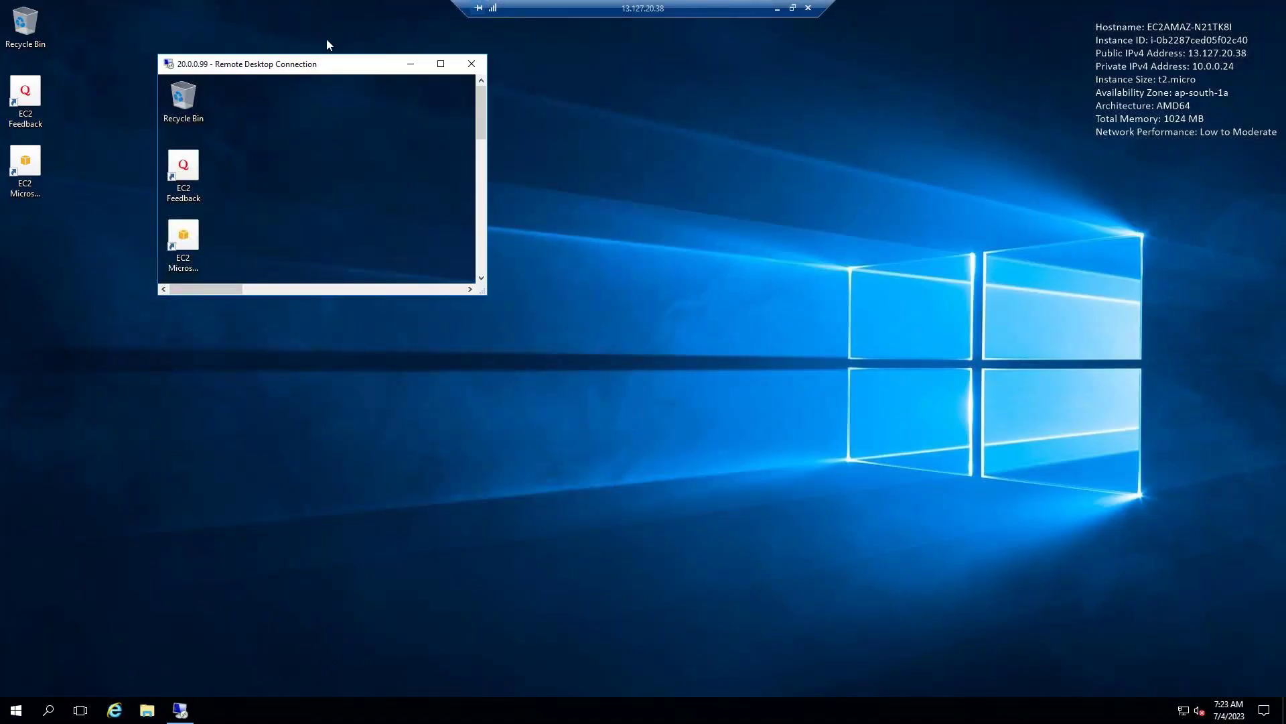
pyautogui.moveTo(351, 64); pyautogui.dragTo(257, 18)
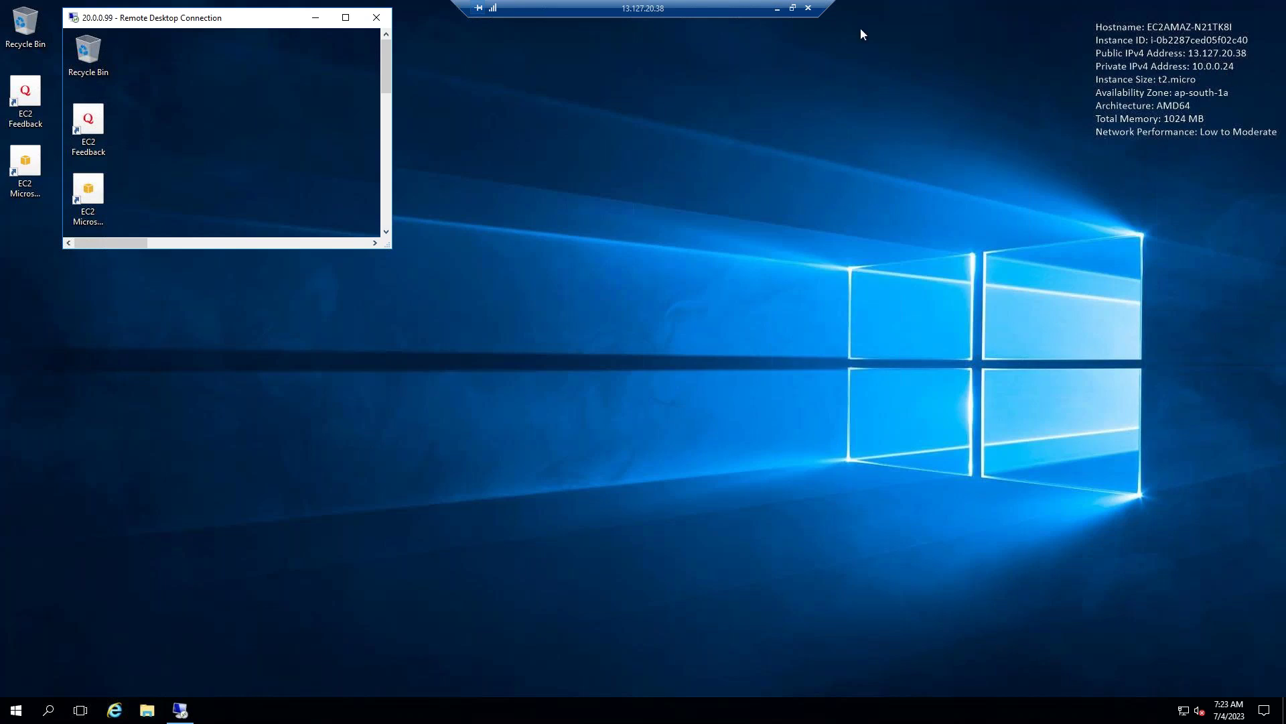
# Create a new folder named HO-VM on the nested 20.0.0.99 remote desktop
pyautogui.click(778, 9)
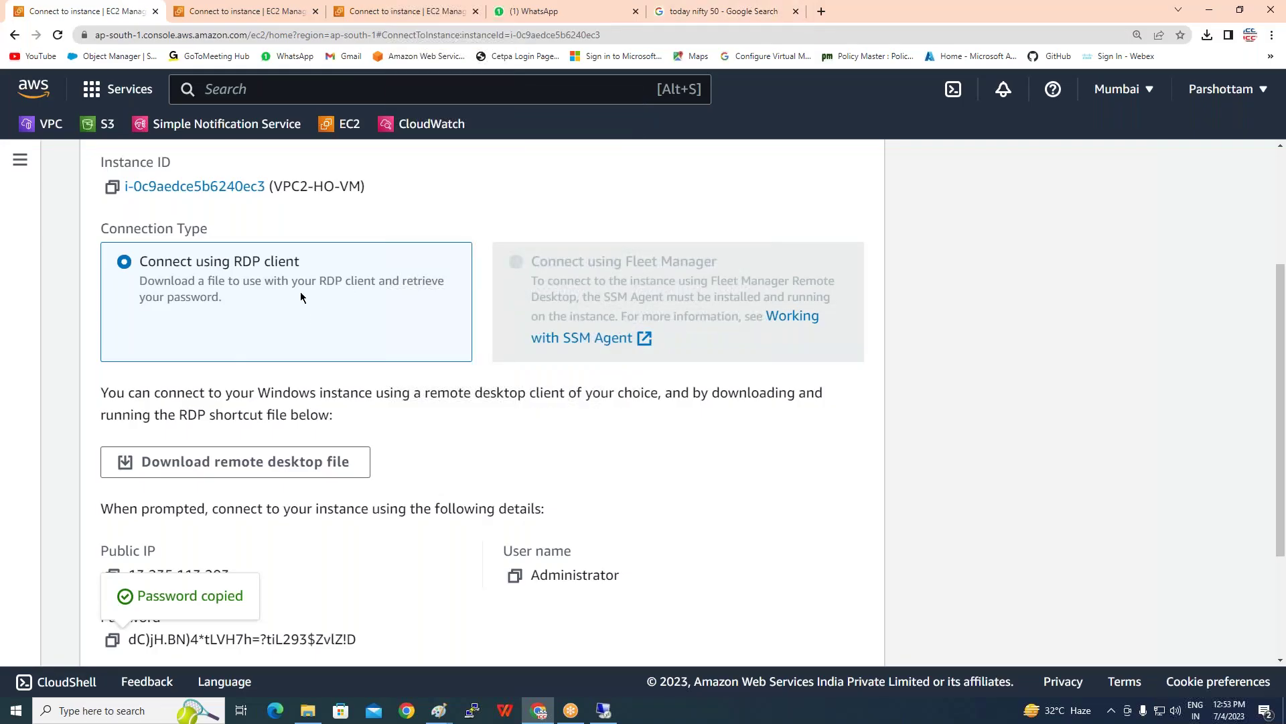
pyautogui.scroll(3, 300, 291)
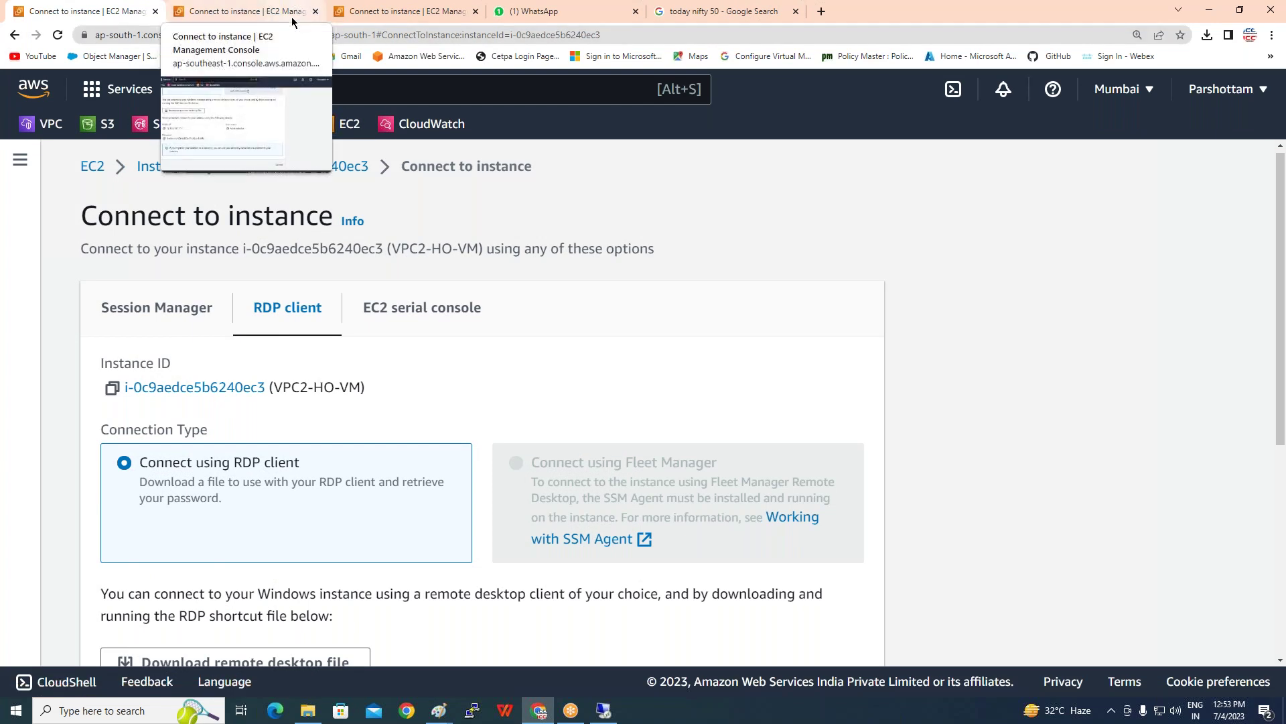
pyautogui.click(603, 709)
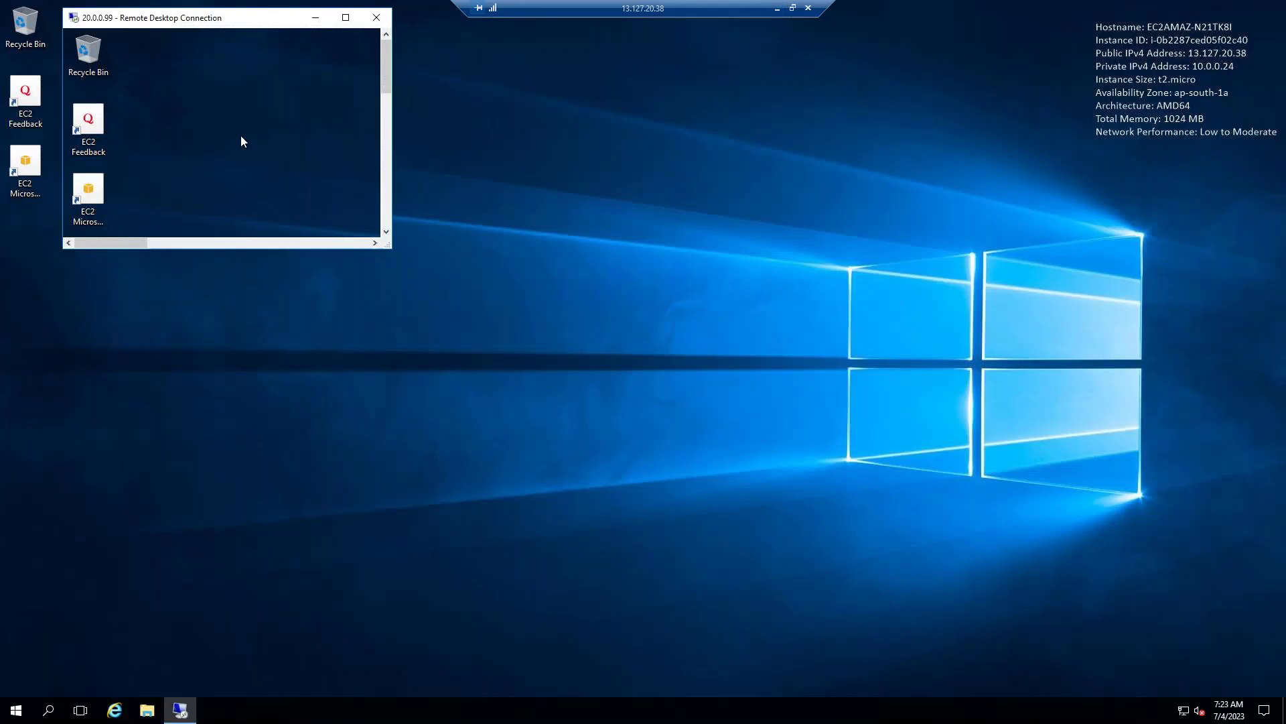
pyautogui.rightClick(178, 112)
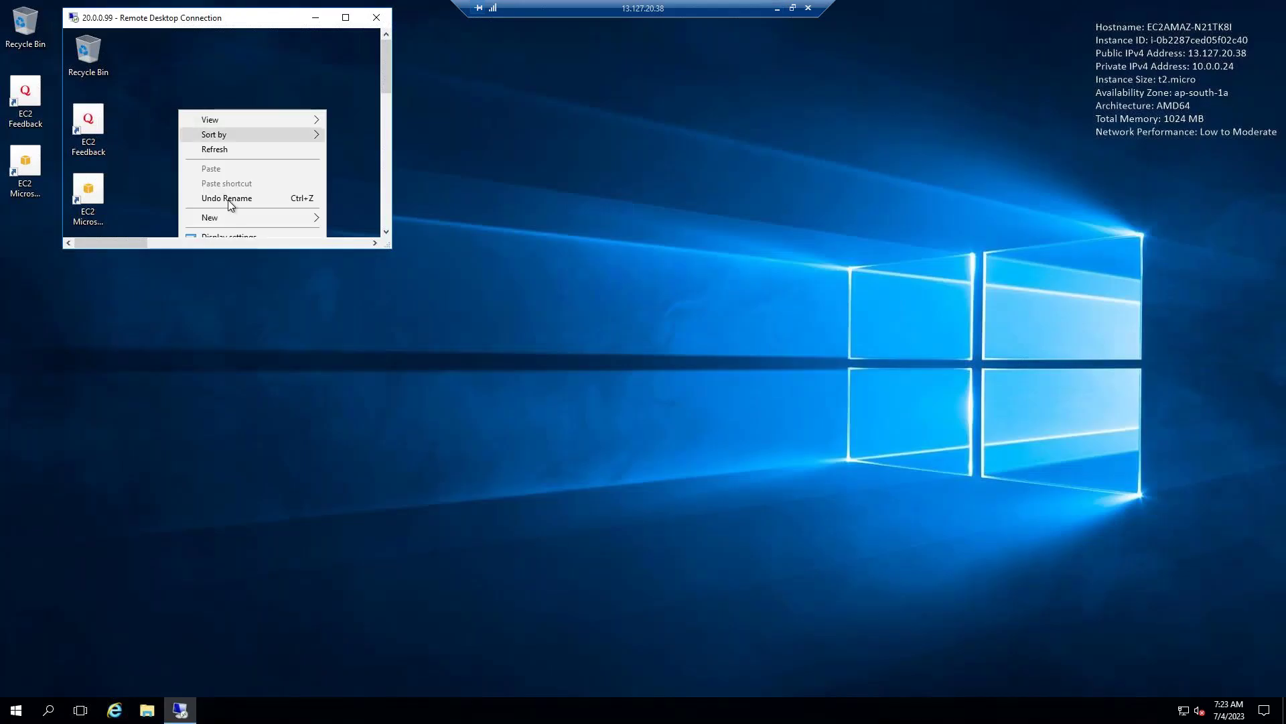
pyautogui.moveTo(235, 219)
pyautogui.click(348, 219)
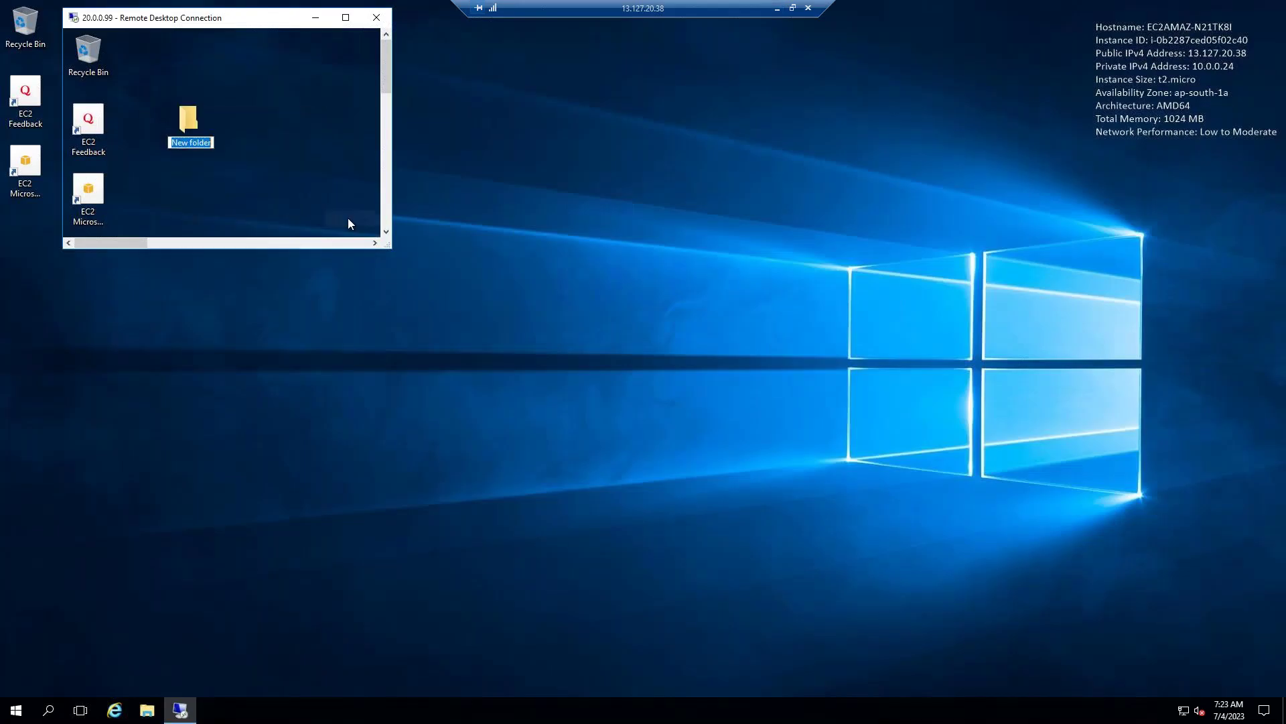
pyautogui.write('HO-VM')
pyautogui.click(717, 406)
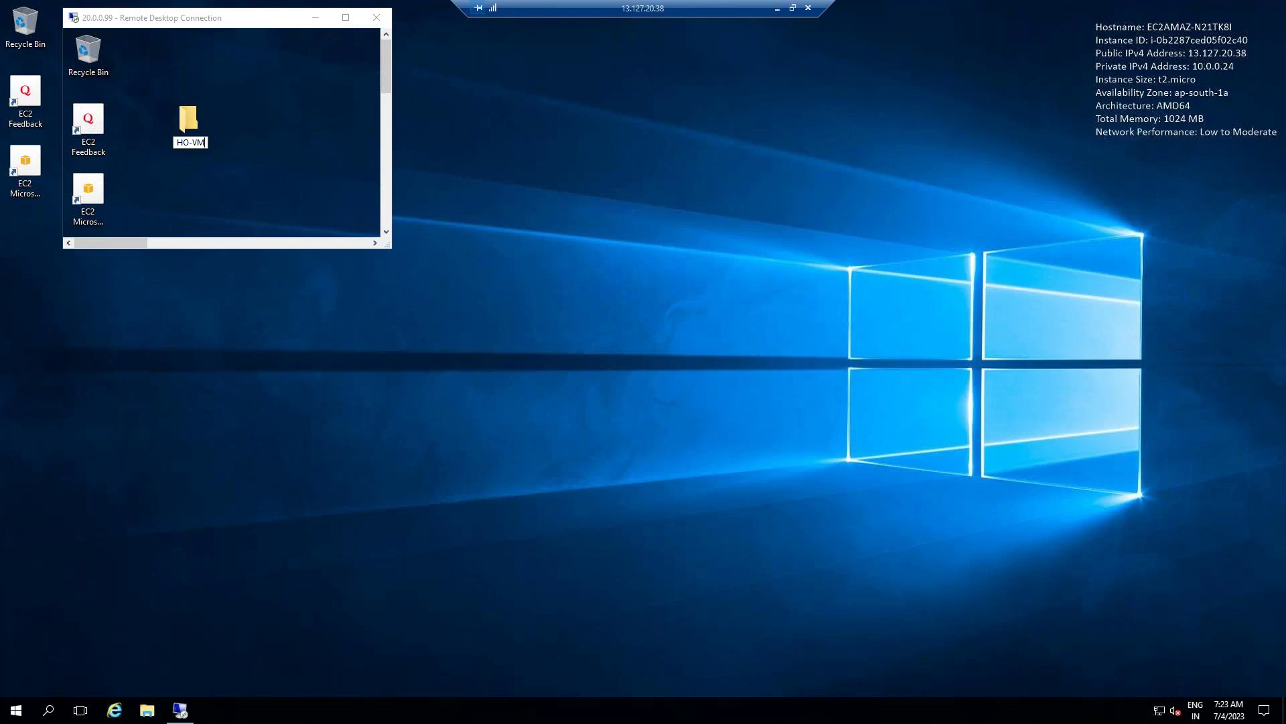
pyautogui.click(781, 10)
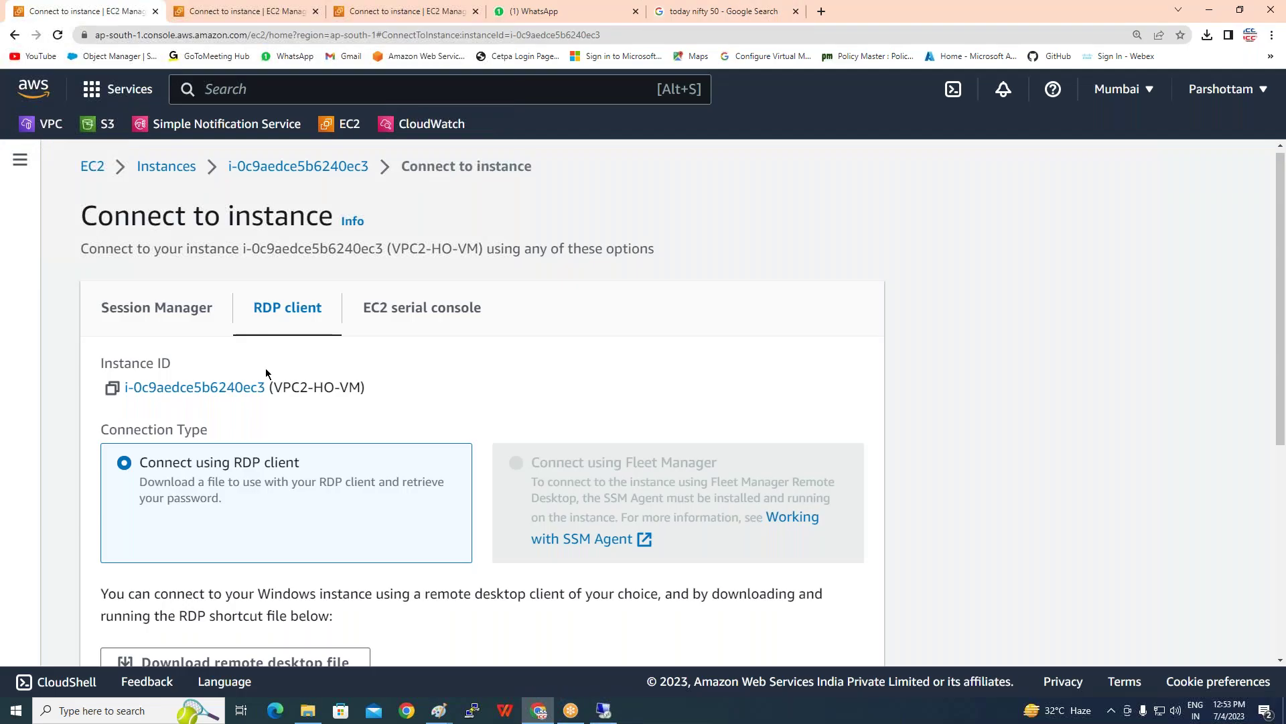
# Open the RDP client Get password page for VPC1-Test-VM from the instances list
pyautogui.click(157, 174)
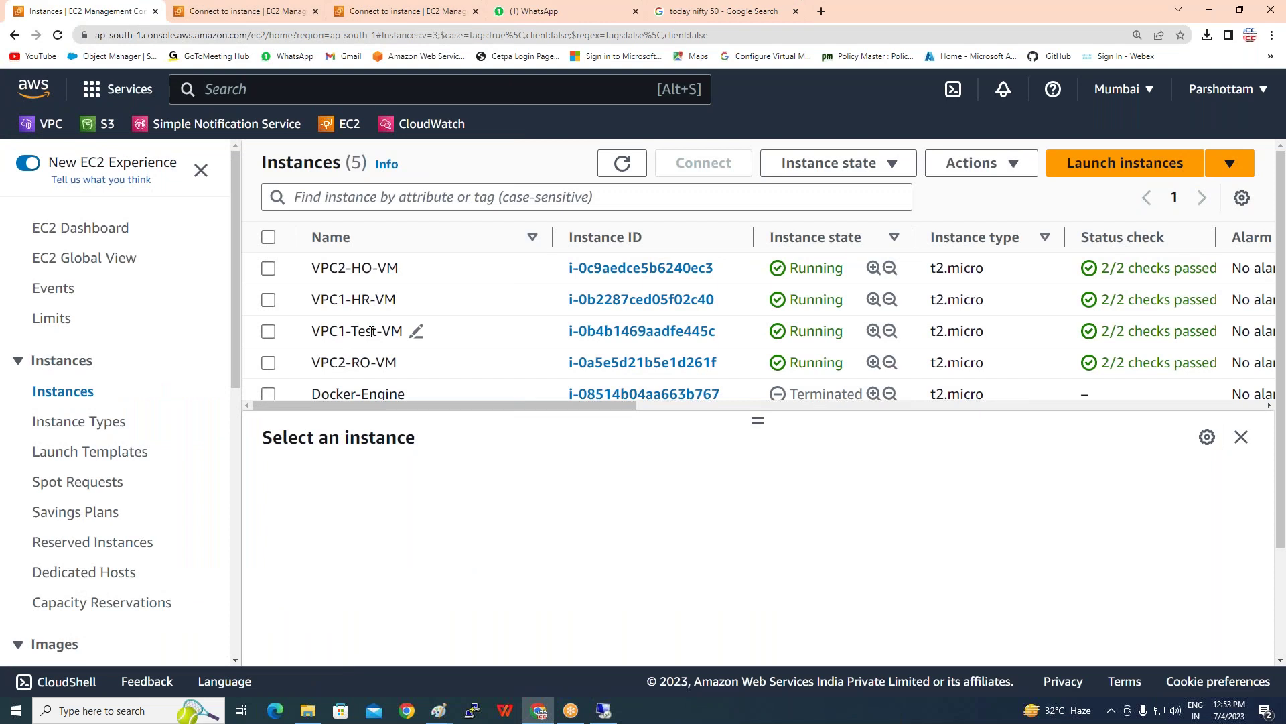
pyautogui.click(268, 332)
pyautogui.click(722, 171)
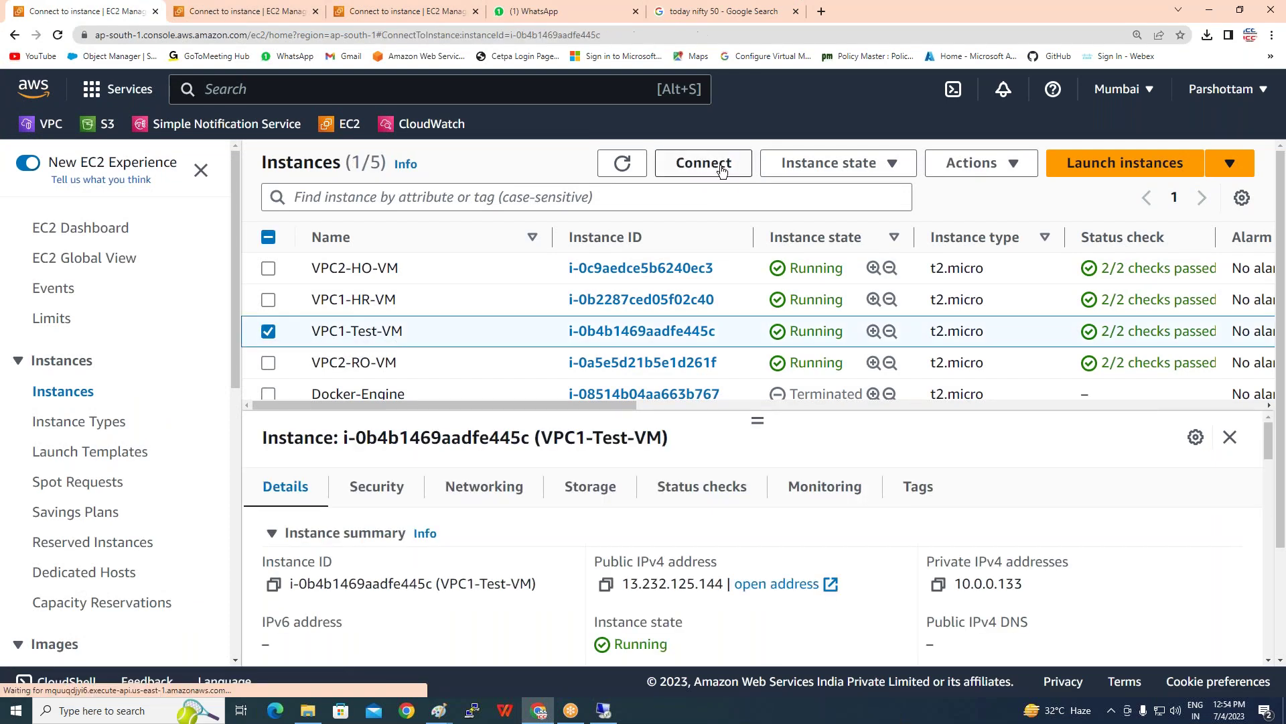
pyautogui.click(307, 343)
pyautogui.scroll(-5, 343, 416)
pyautogui.click(227, 554)
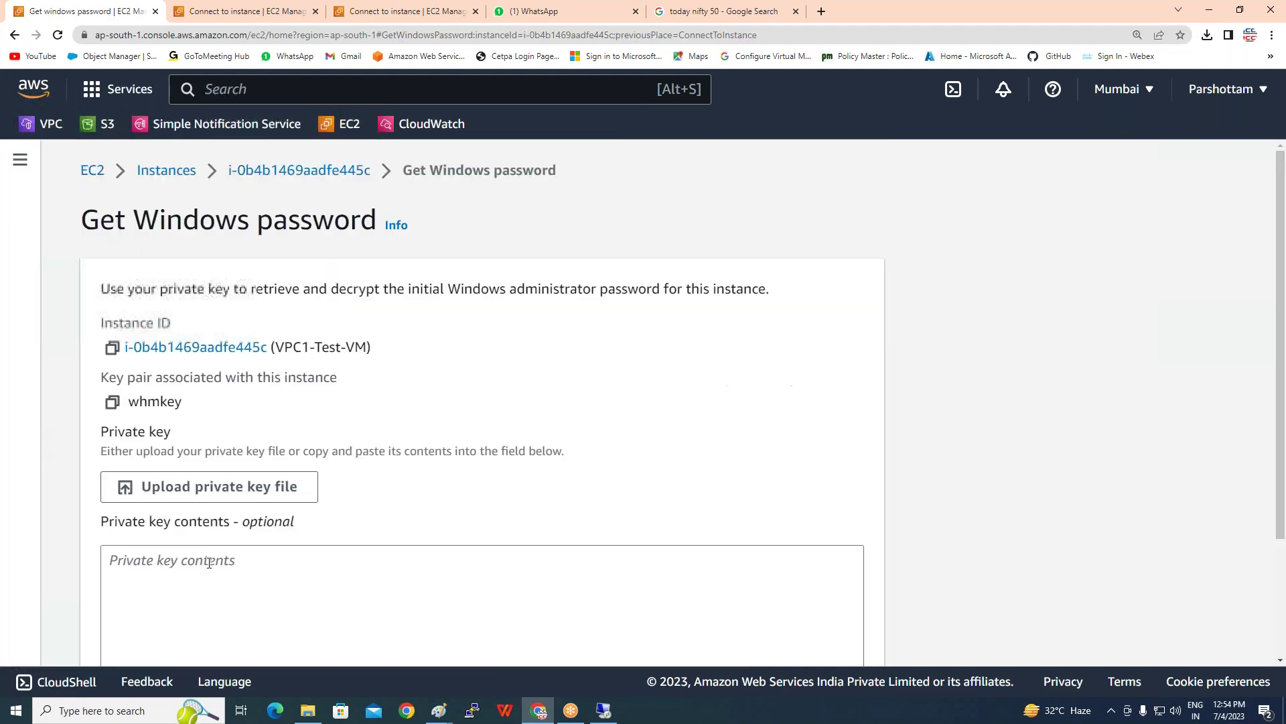
# Upload whmkey.pem, decrypt the administrator password and copy it
pyautogui.click(186, 493)
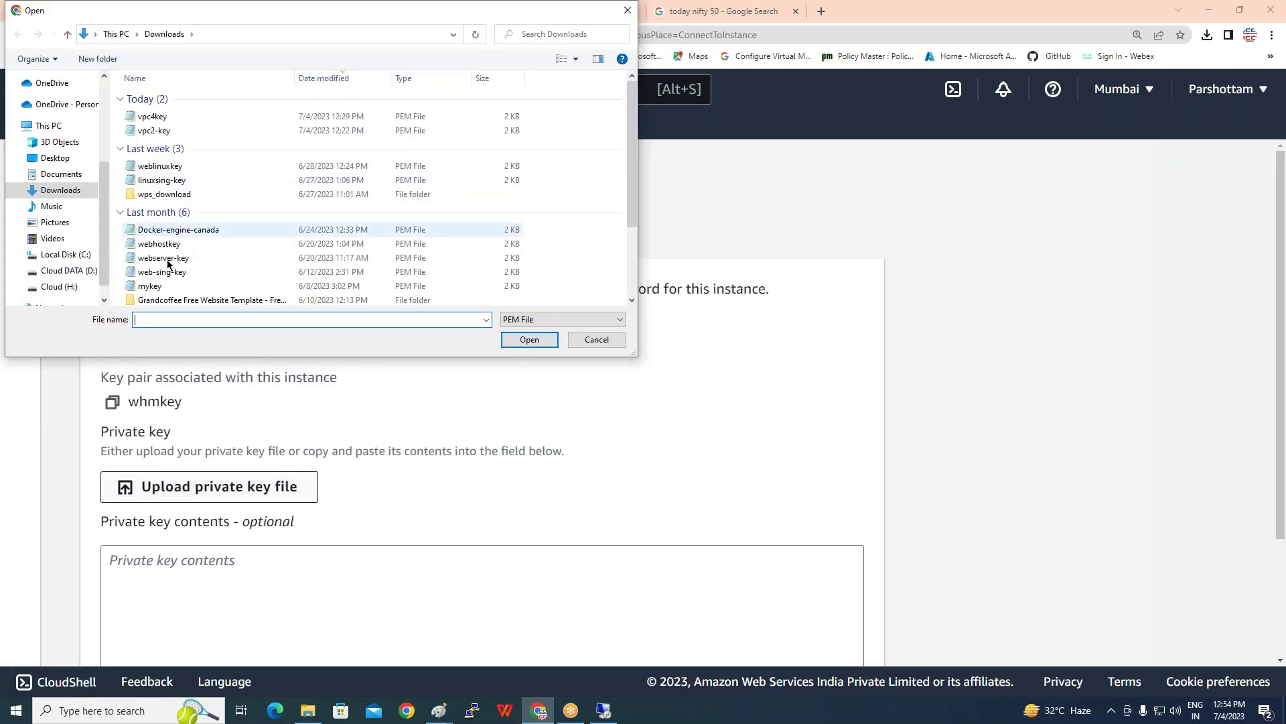
pyautogui.scroll(-1, 157, 281)
pyautogui.click(153, 298)
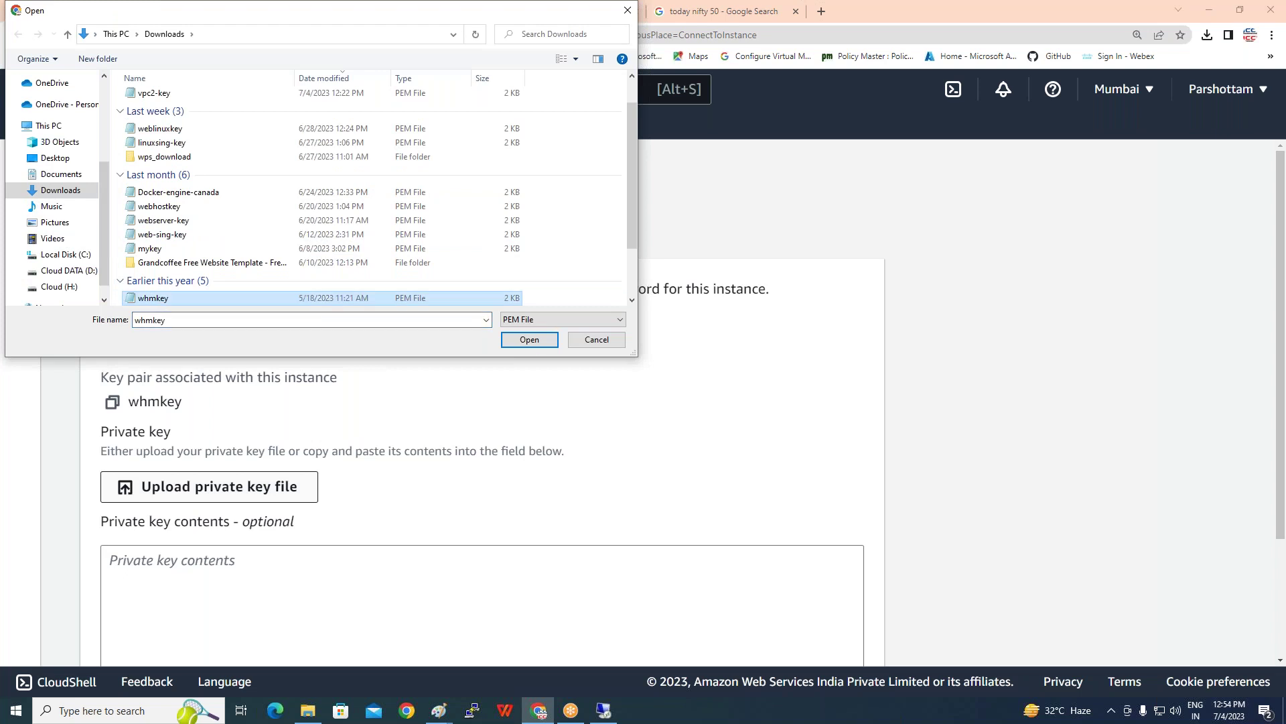
pyautogui.click(529, 340)
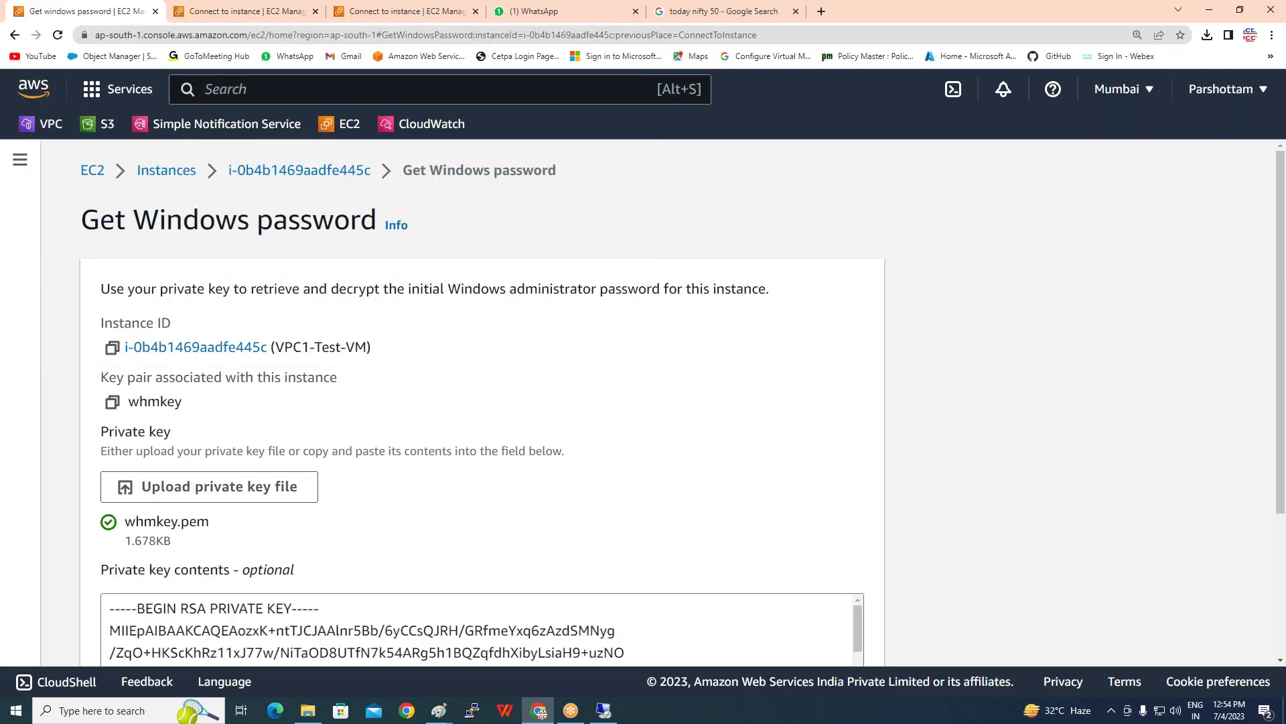
pyautogui.scroll(-4, 534, 349)
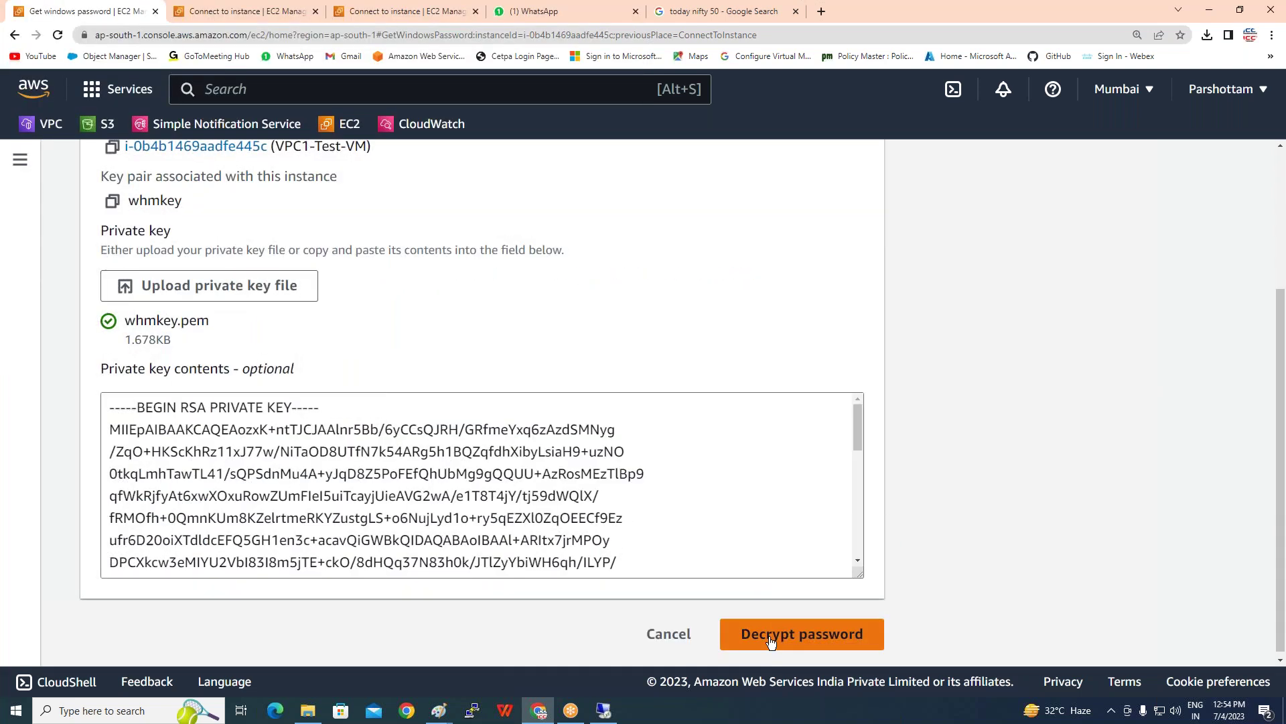
pyautogui.click(801, 632)
pyautogui.scroll(-3, 225, 484)
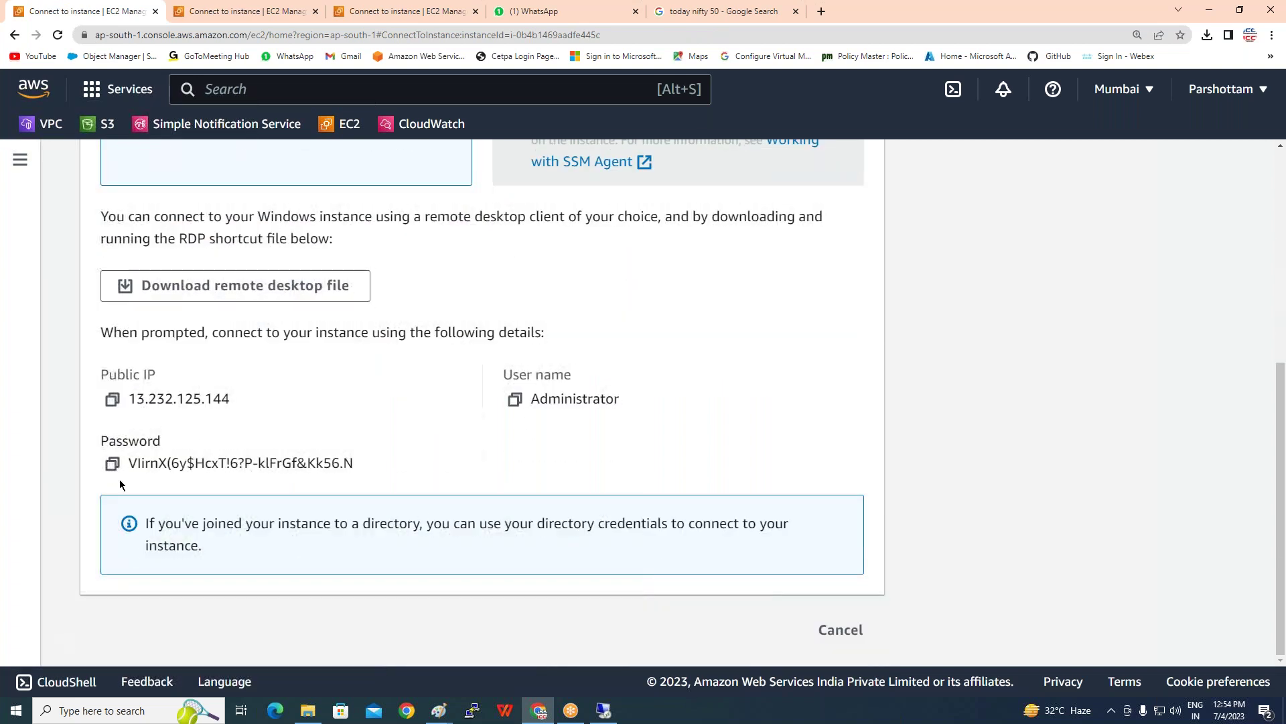
pyautogui.click(112, 464)
pyautogui.scroll(2, 497, 378)
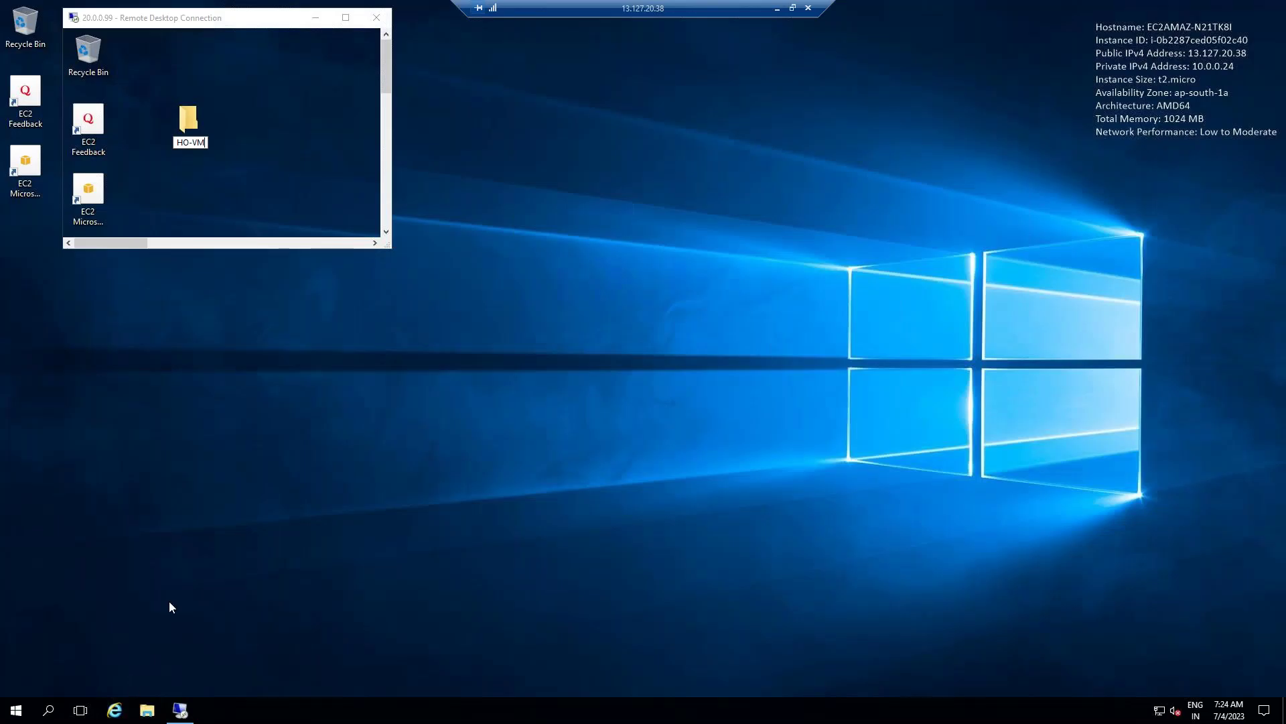
# Launch Remote Desktop Connection and connect to 10.0.0.133
pyautogui.press('super')
pyautogui.write('r')
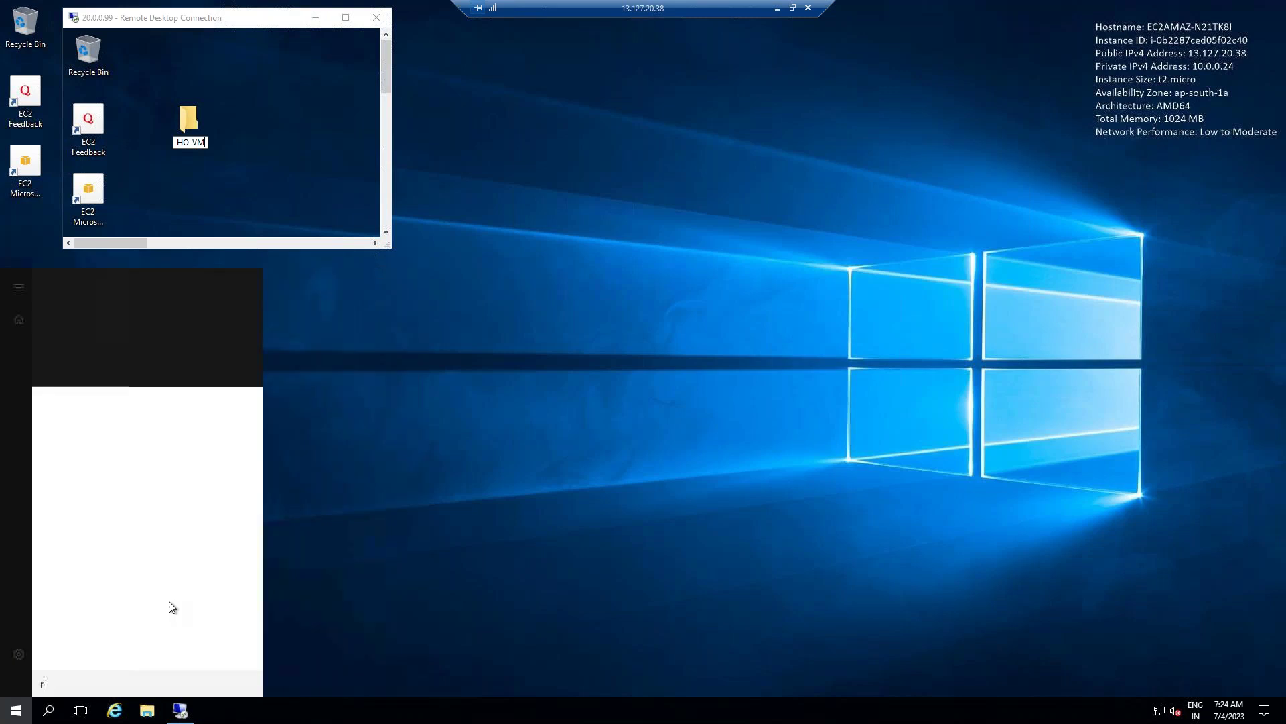
pyautogui.write('emote')
pyautogui.click(112, 304)
pyautogui.write('10.0.0.133')
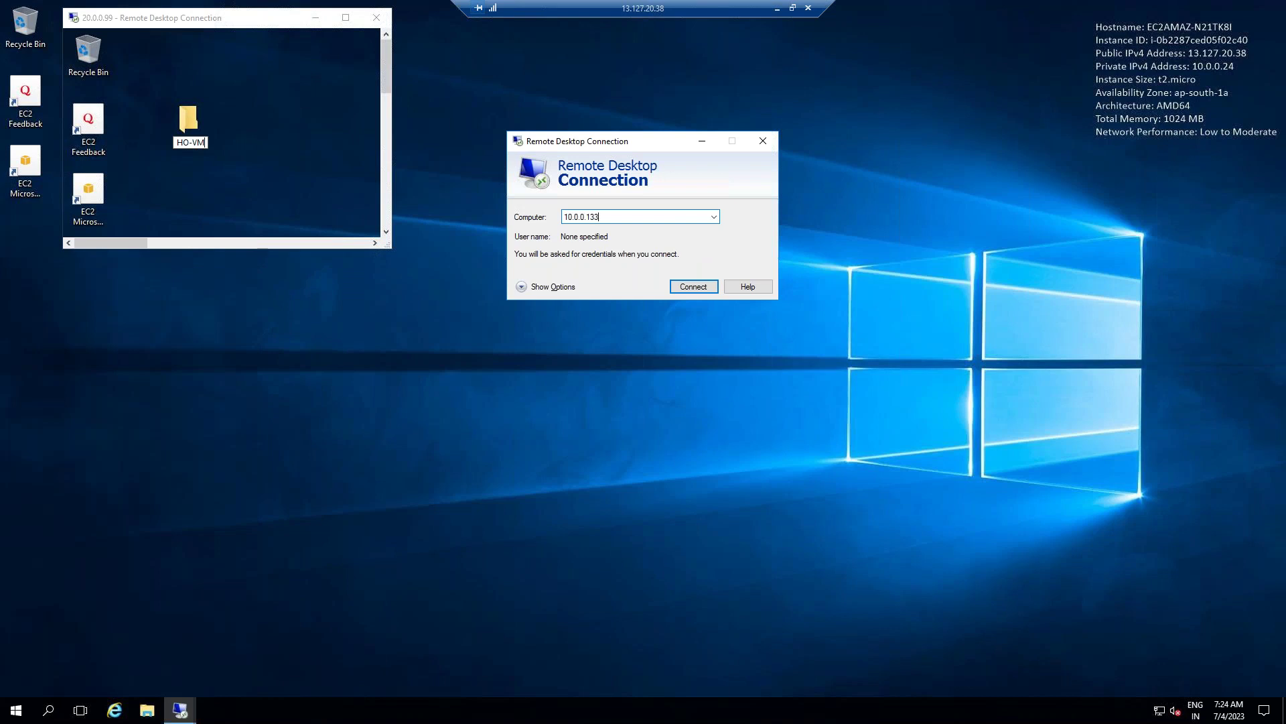
pyautogui.press('Return')
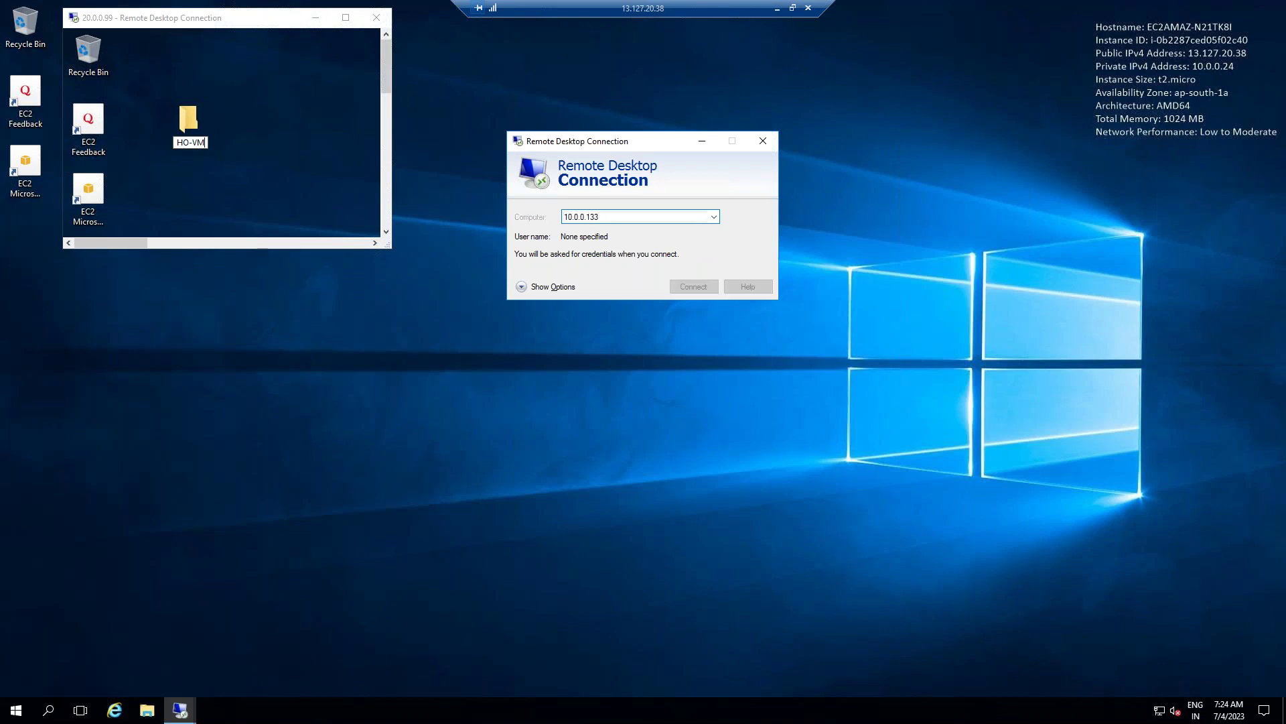
# Sign in as administrator with the pasted password and accept the certificate warning
pyautogui.write('administrat')
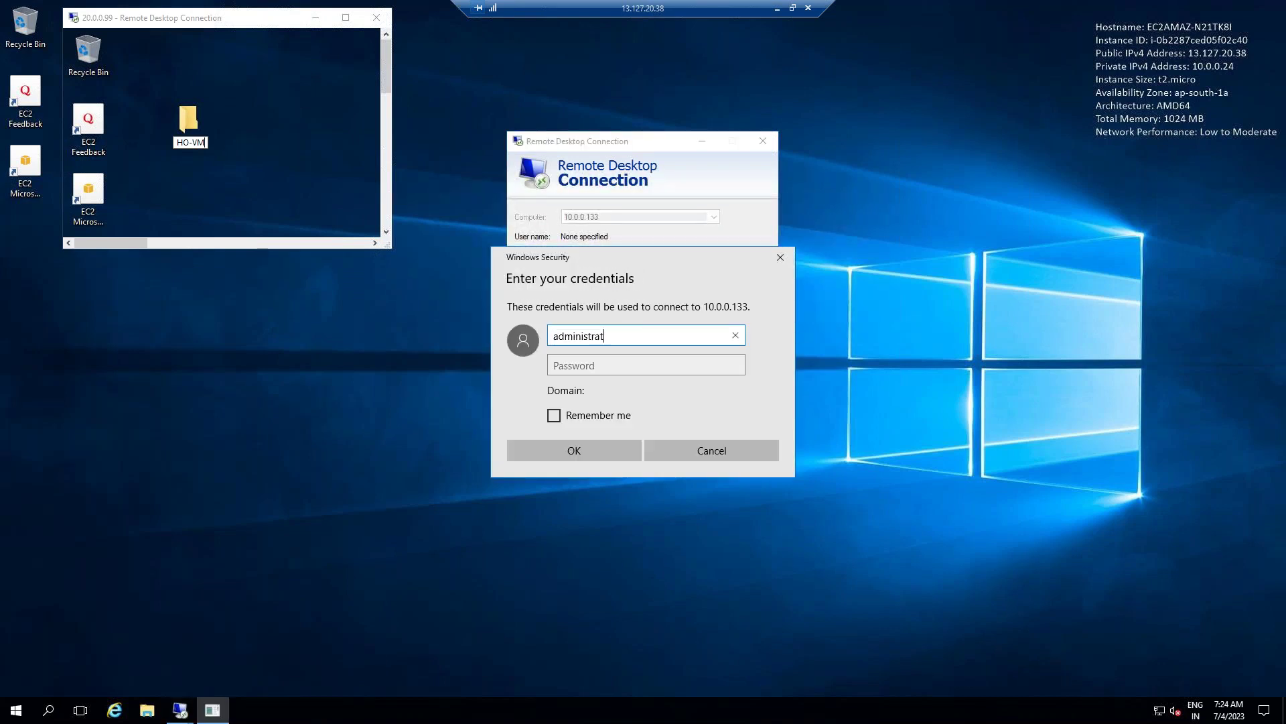
pyautogui.write('or')
pyautogui.press('Tab')
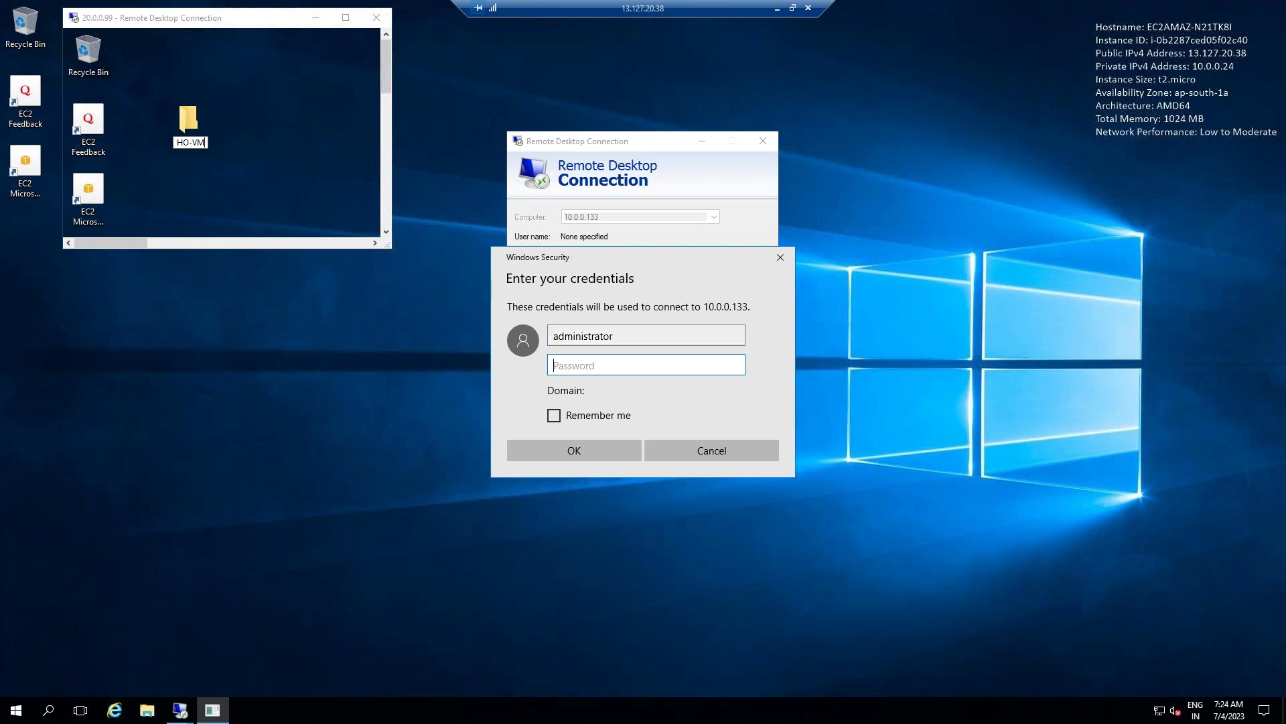
pyautogui.hotkey('ctrl', 'v')
pyautogui.click(616, 442)
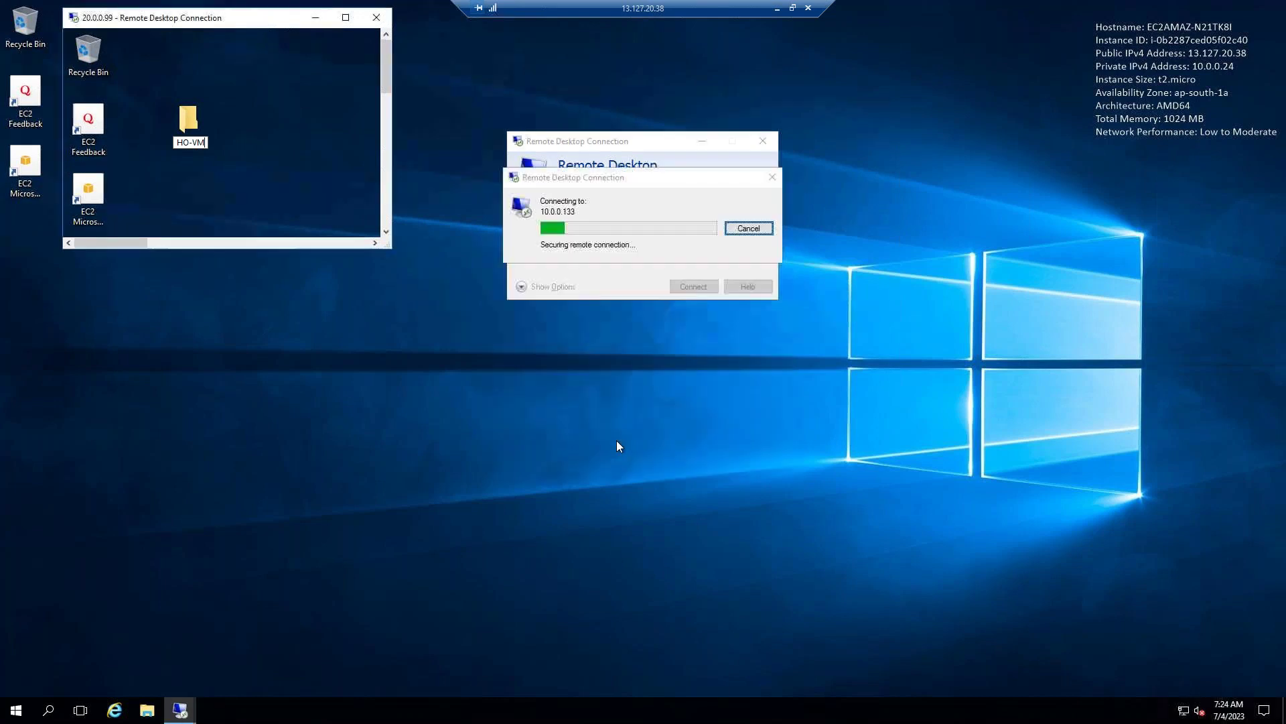
pyautogui.click(675, 328)
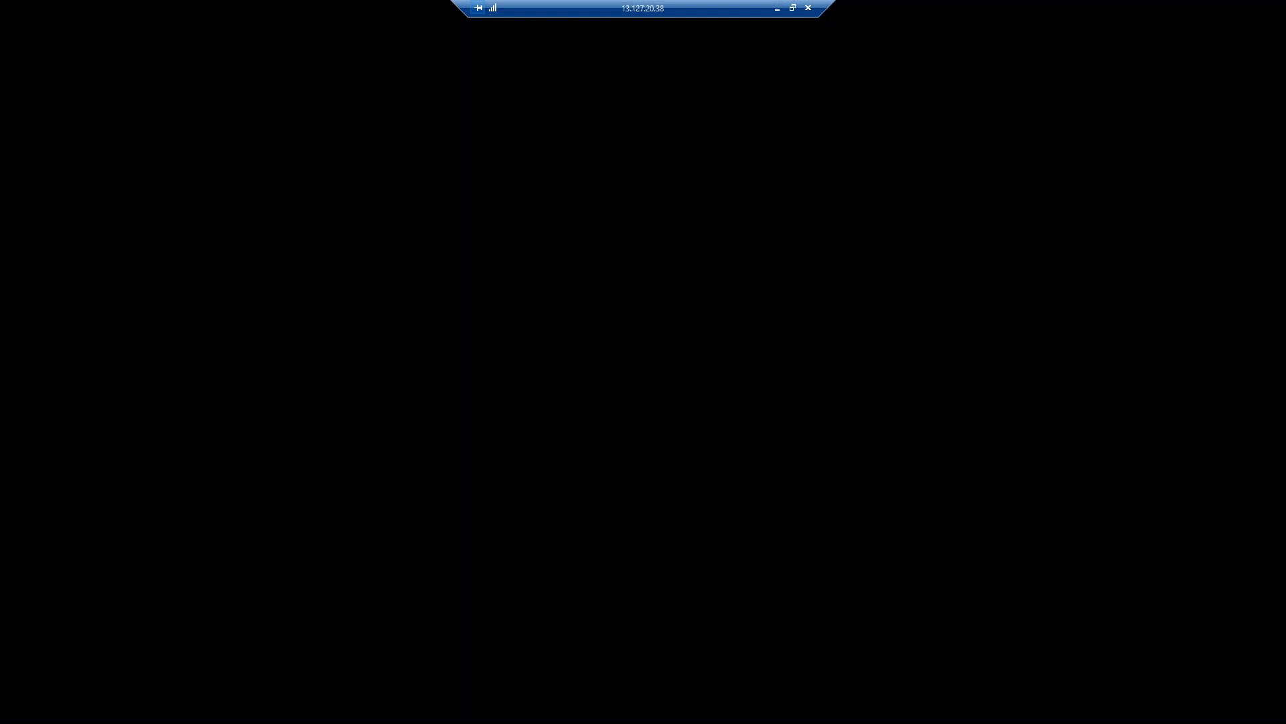
pyautogui.click(793, 7)
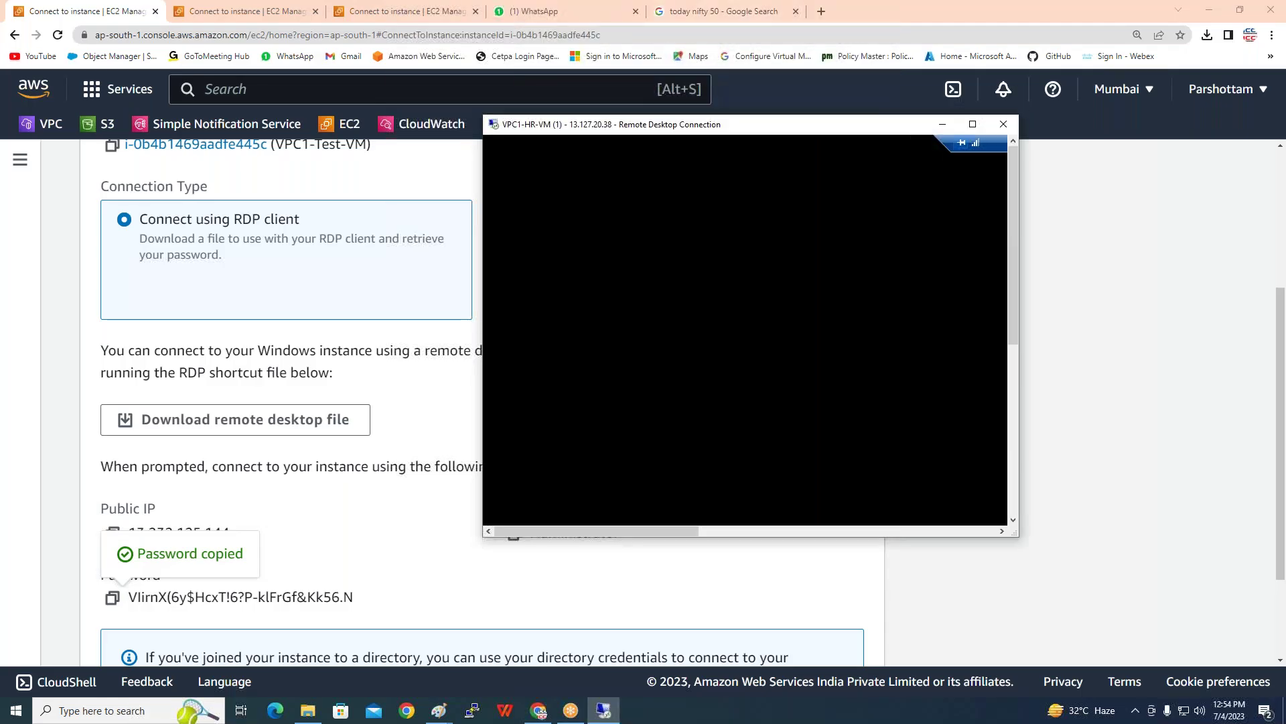
pyautogui.click(973, 124)
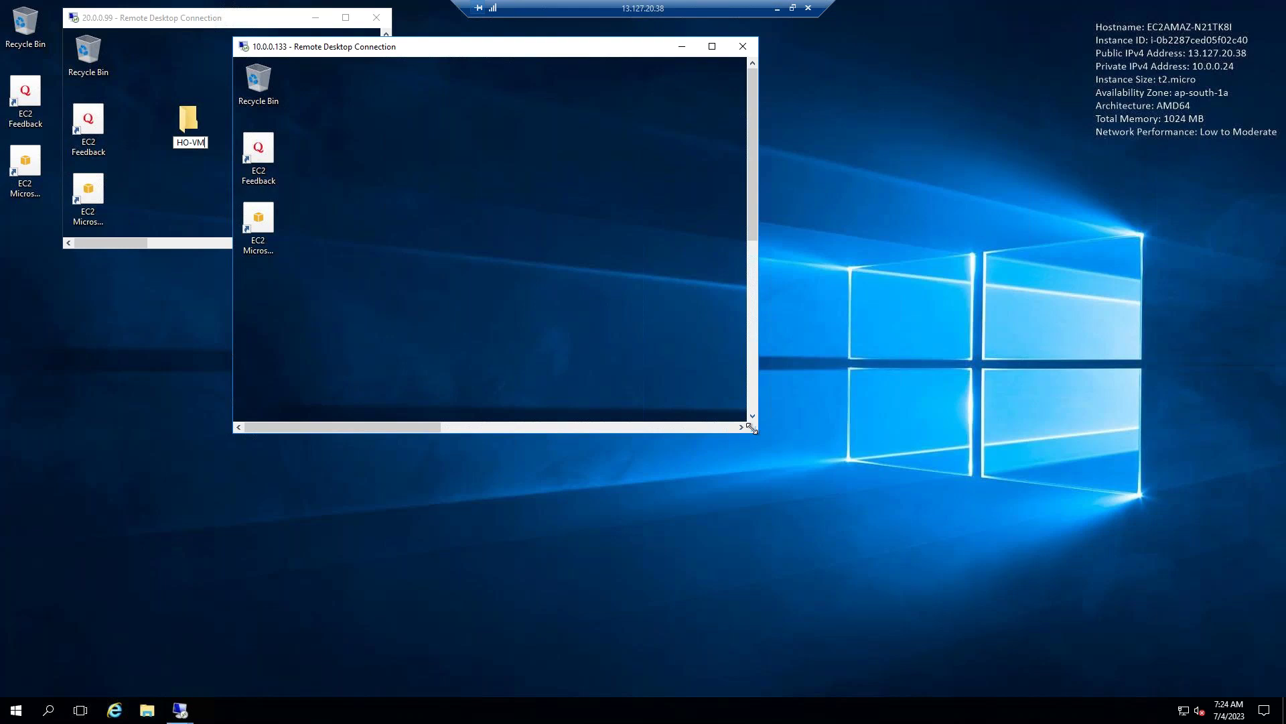
# Shrink and move the 10.0.0.133 window, then create a folder named Test on its desktop
pyautogui.moveTo(751, 429); pyautogui.dragTo(520, 255)
pyautogui.moveTo(419, 48); pyautogui.dragTo(242, 336)
pyautogui.click(533, 298)
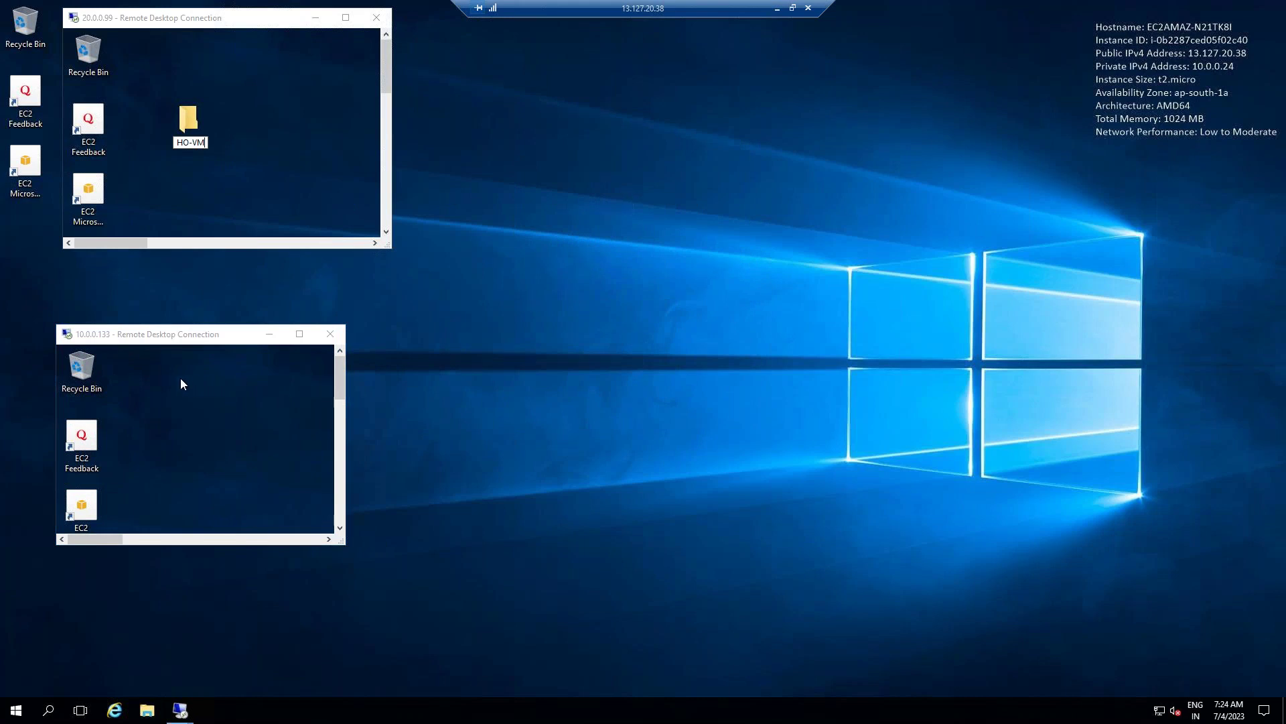
pyautogui.rightClick(156, 372)
pyautogui.moveTo(202, 463)
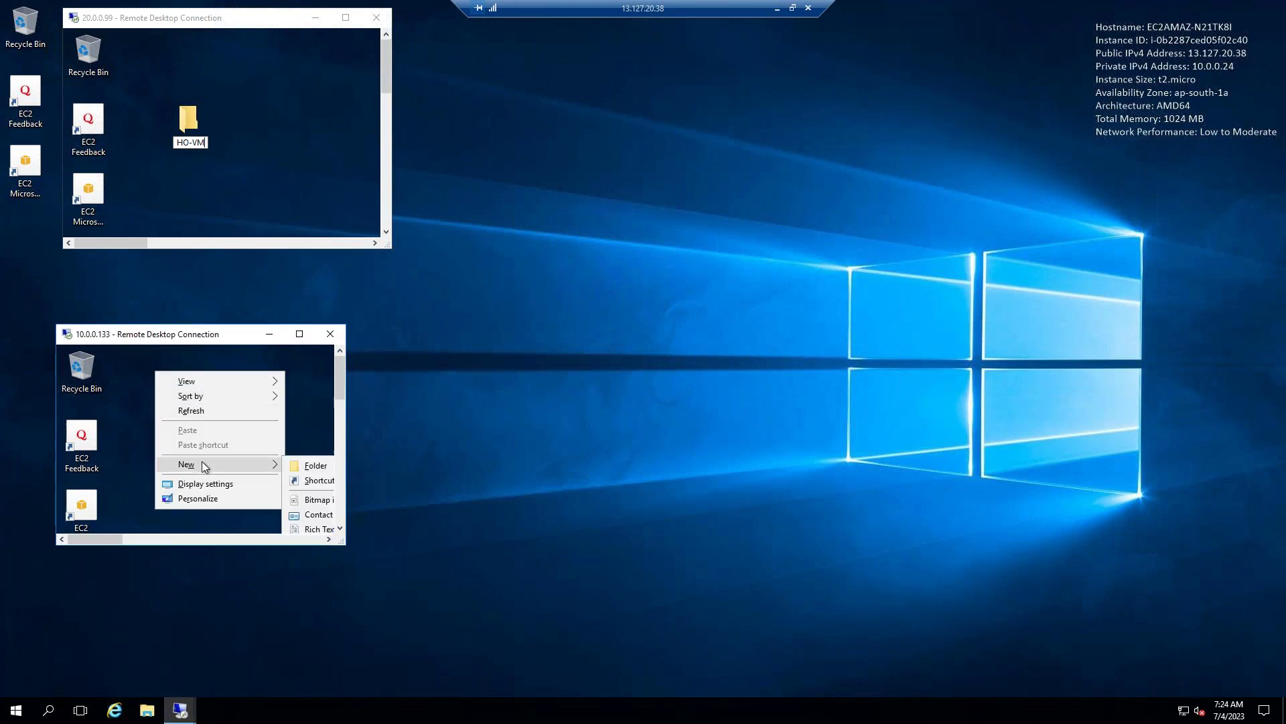
pyautogui.click(305, 464)
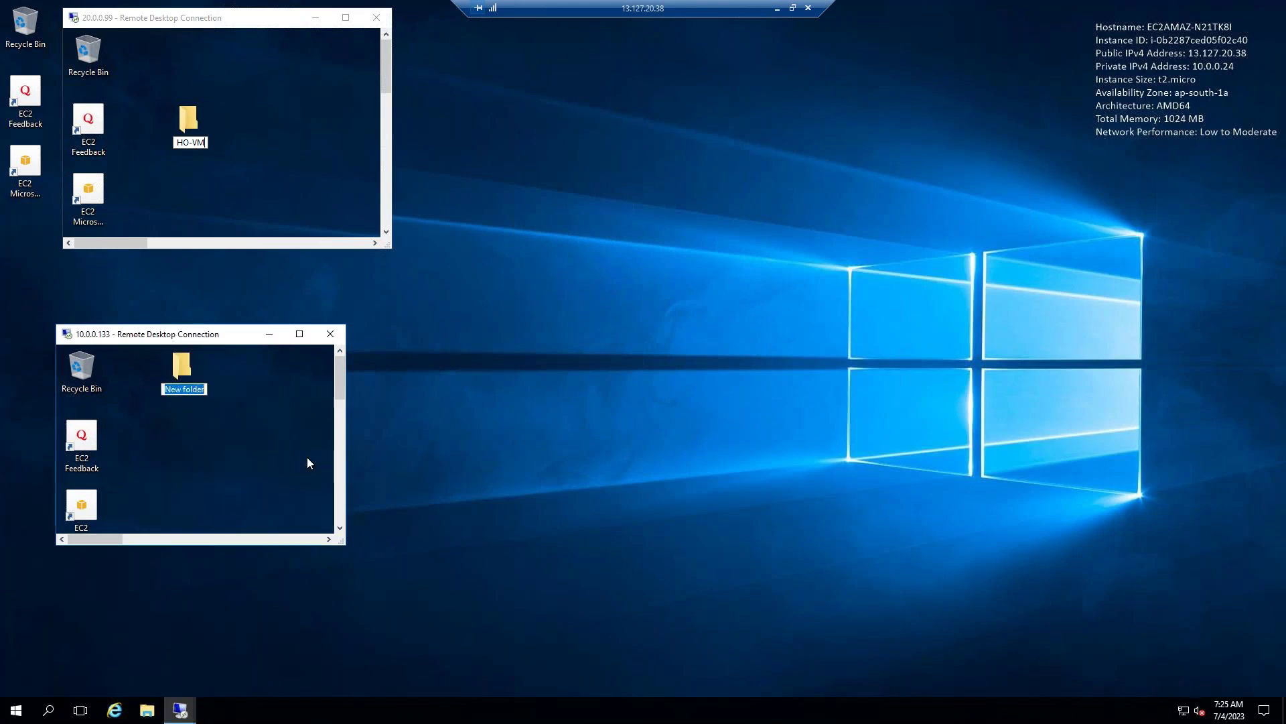
pyautogui.write('Test')
pyautogui.press('Return')
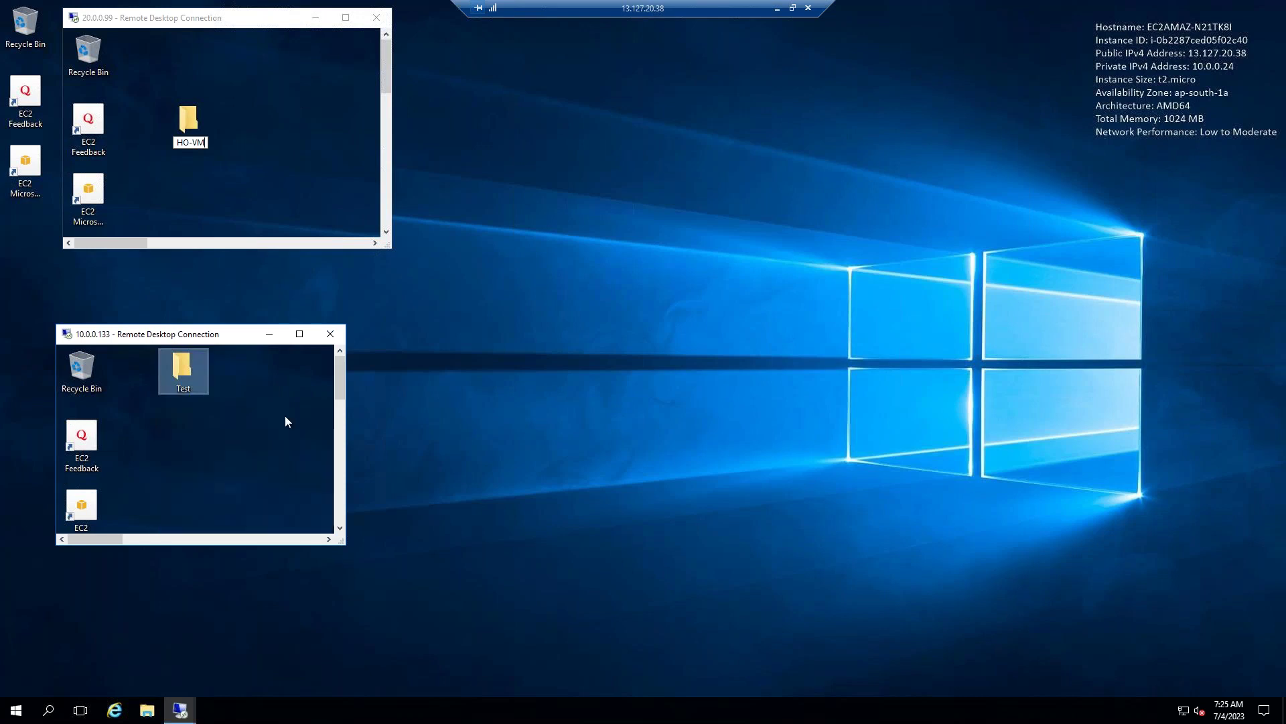
# Check the Test folder's context menu, then widen and heighten the 10.0.0.133 window
pyautogui.click(199, 404)
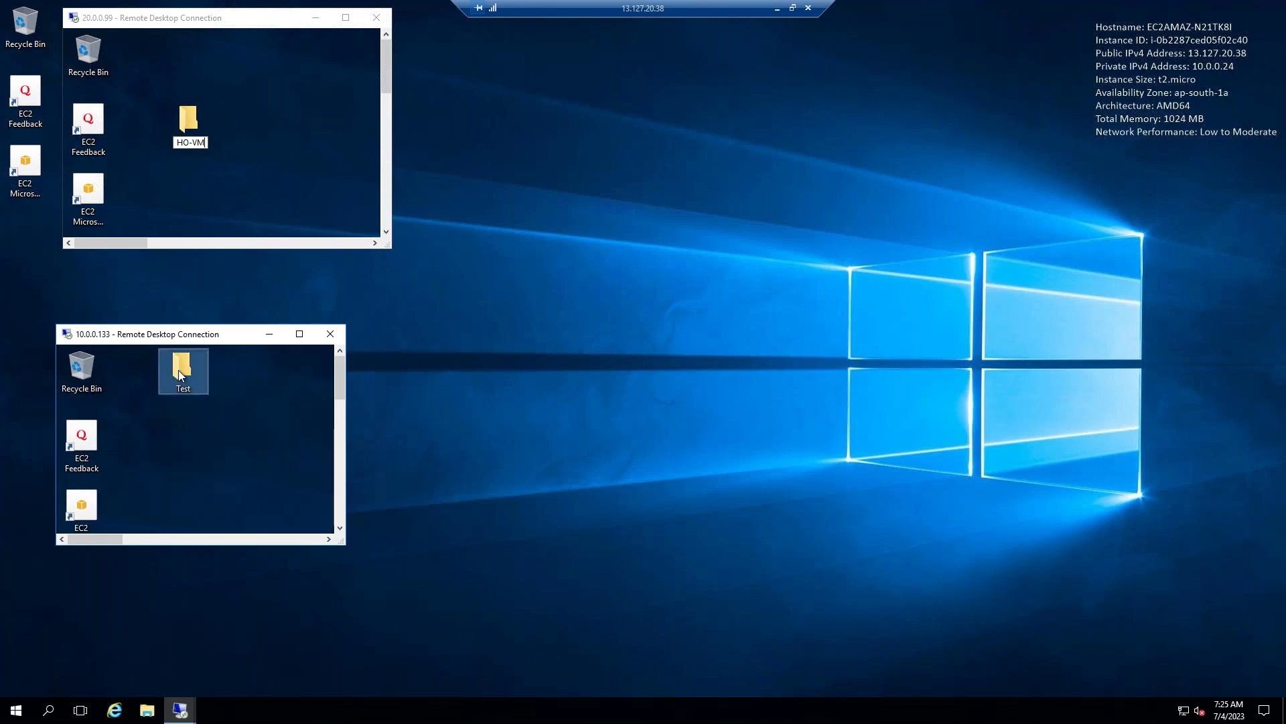
pyautogui.rightClick(178, 370)
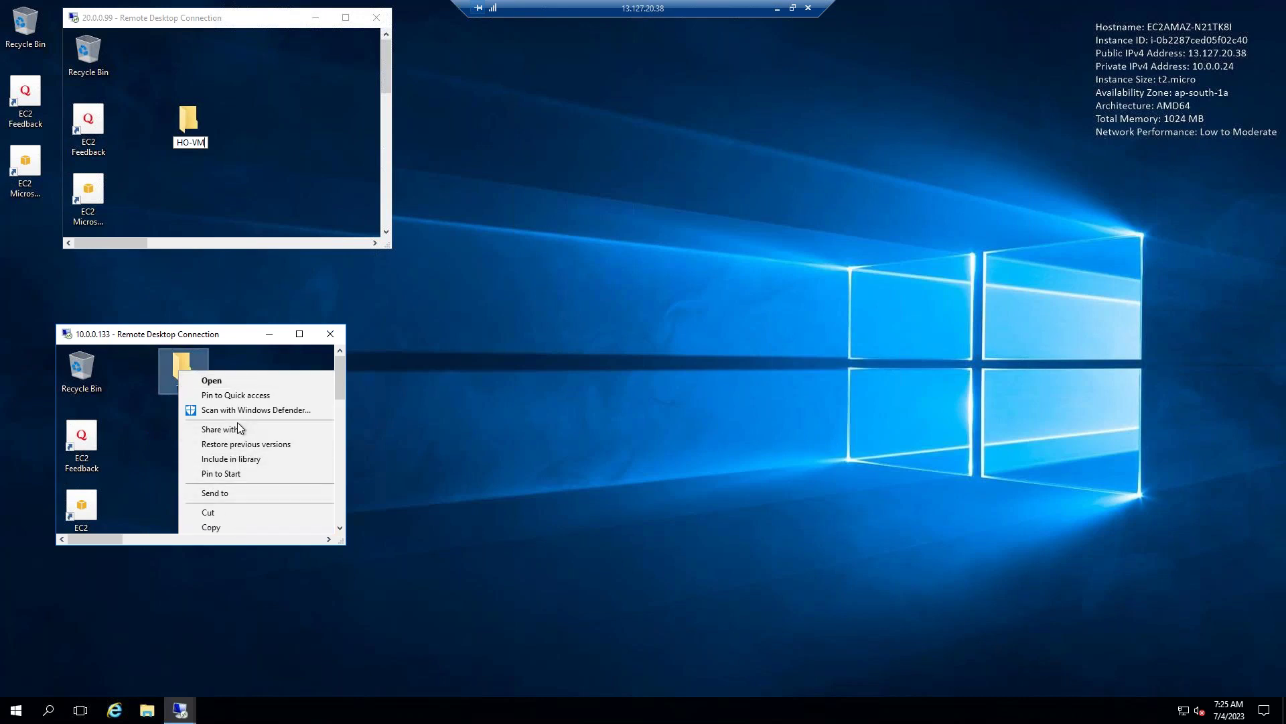
pyautogui.click(162, 419)
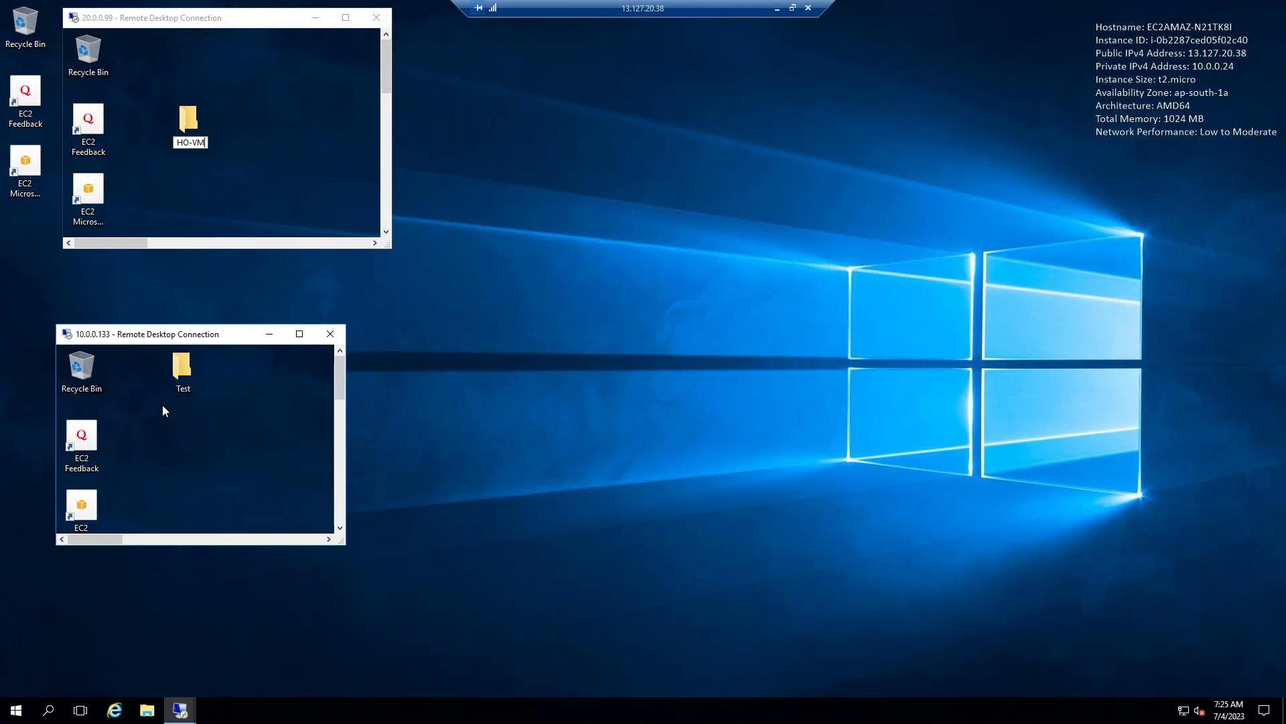
pyautogui.rightClick(175, 372)
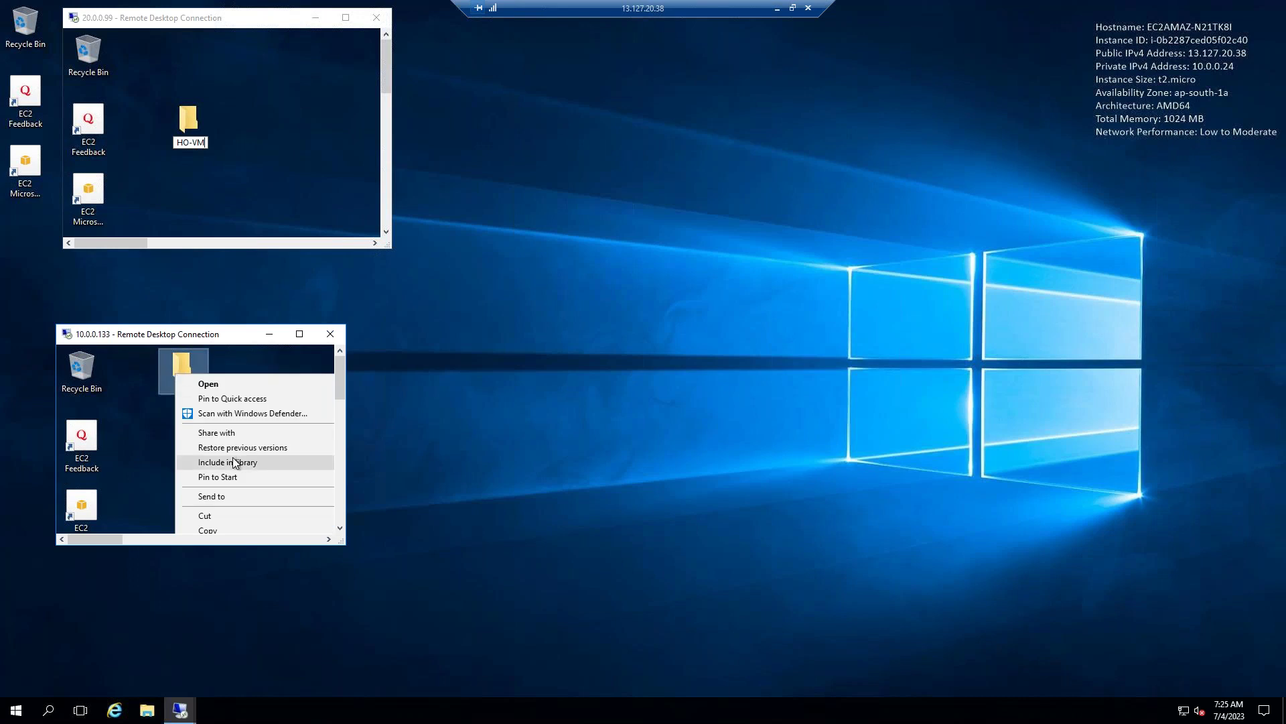
pyautogui.click(139, 458)
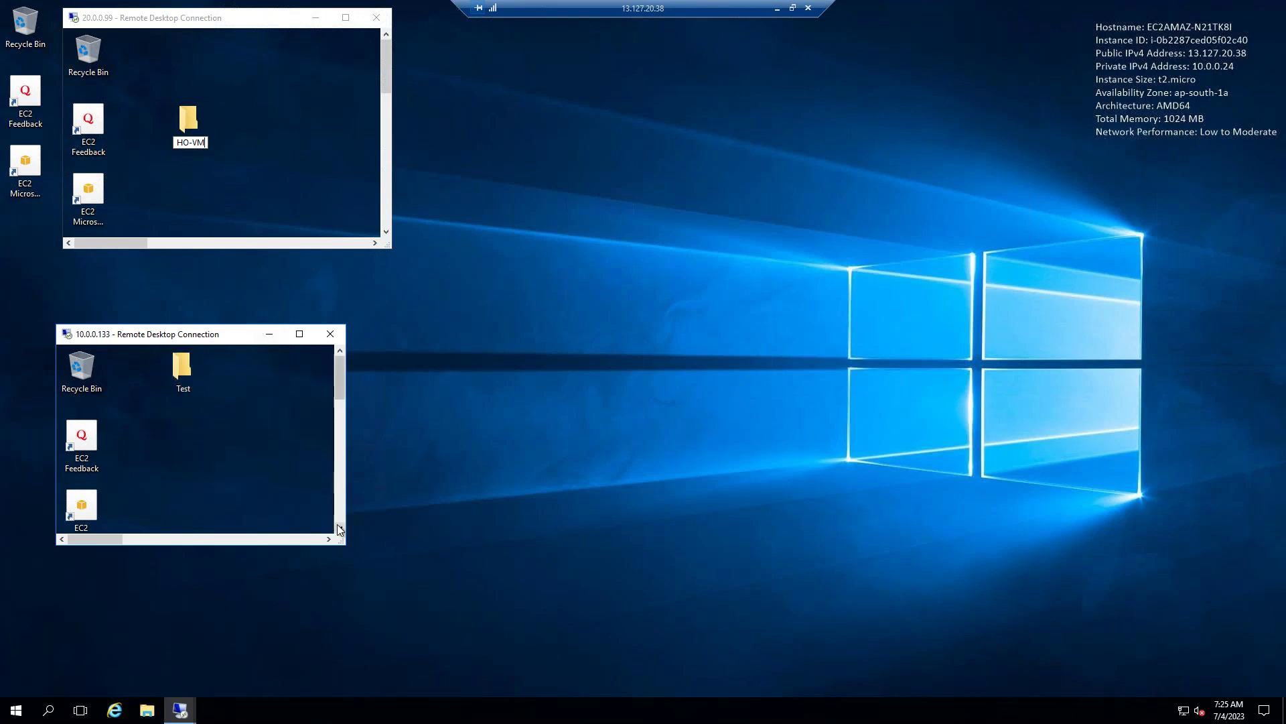
pyautogui.moveTo(348, 509); pyautogui.dragTo(423, 516)
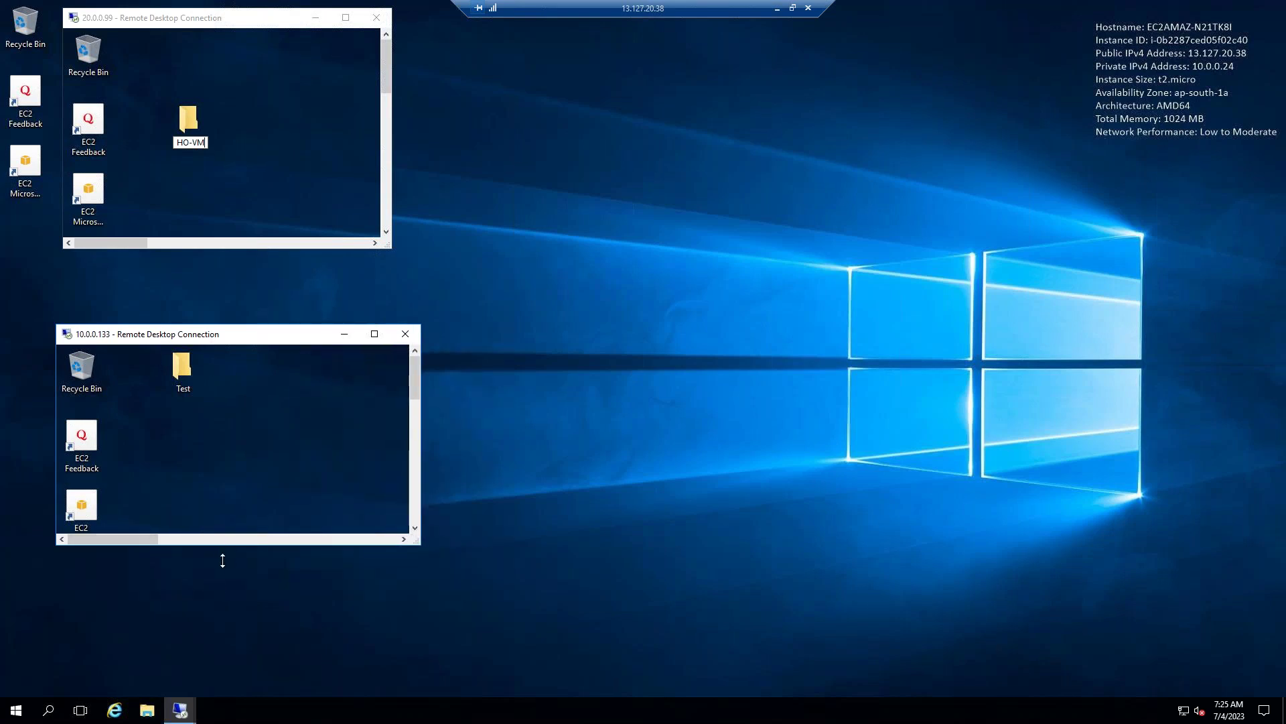
pyautogui.moveTo(225, 544); pyautogui.dragTo(228, 602)
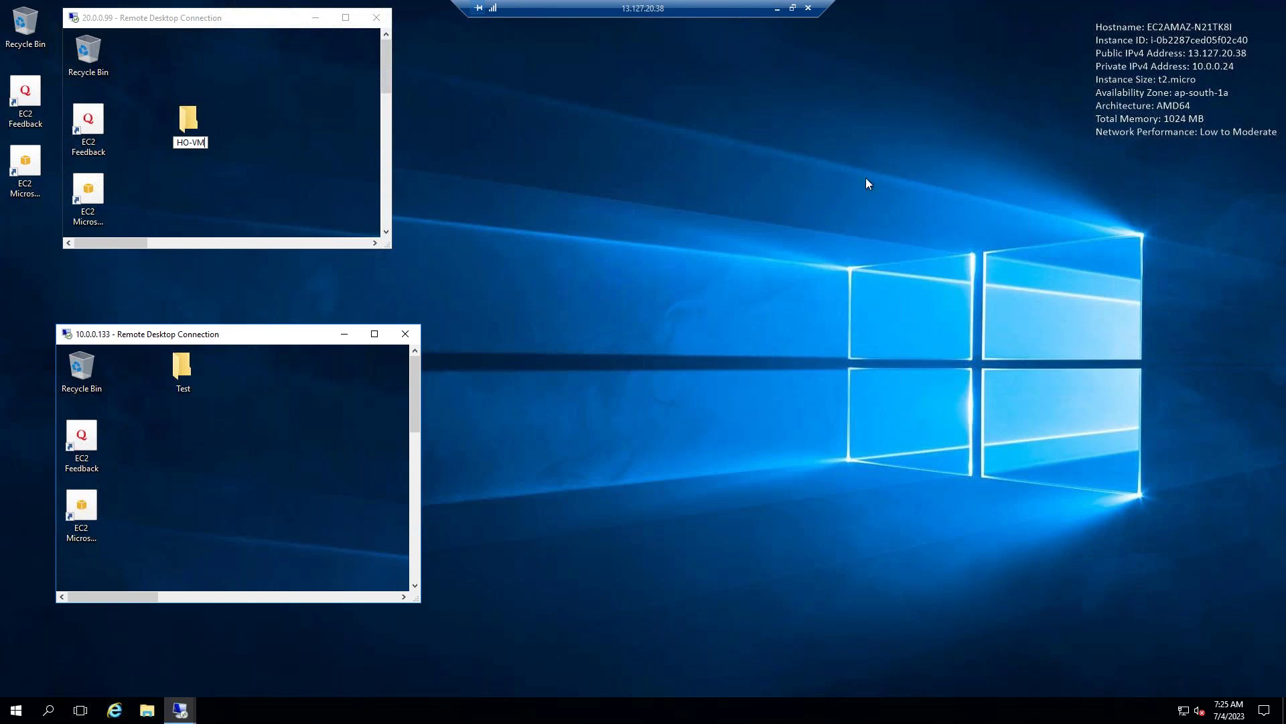
# Minimise the remote session and bring up the Singapore instance's connection details
pyautogui.click(734, 198)
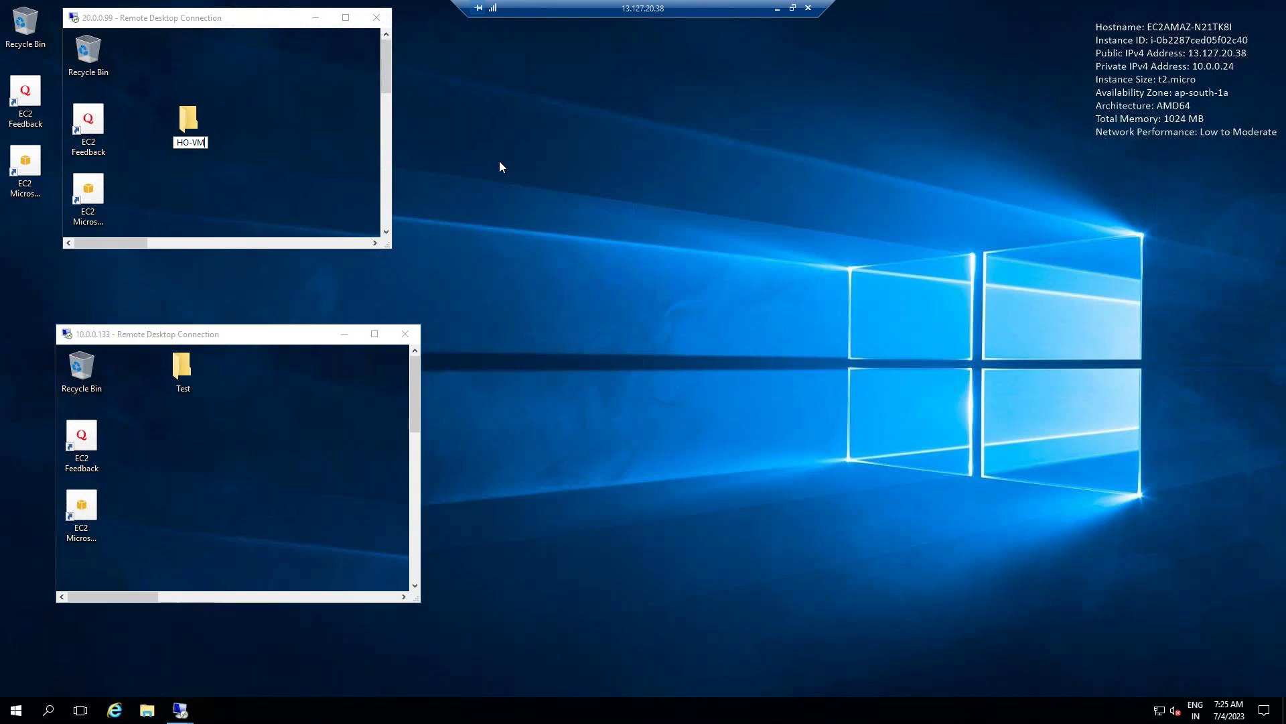
pyautogui.click(777, 9)
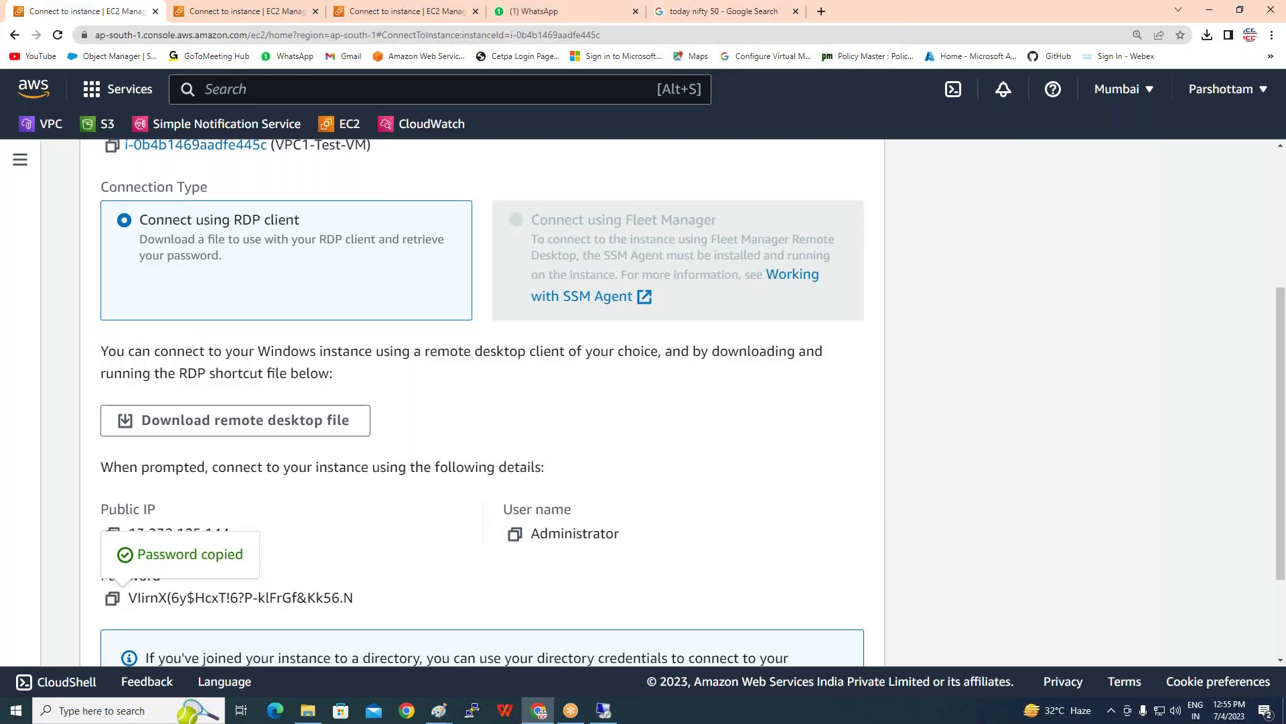
pyautogui.scroll(4, 483, 402)
pyautogui.click(166, 171)
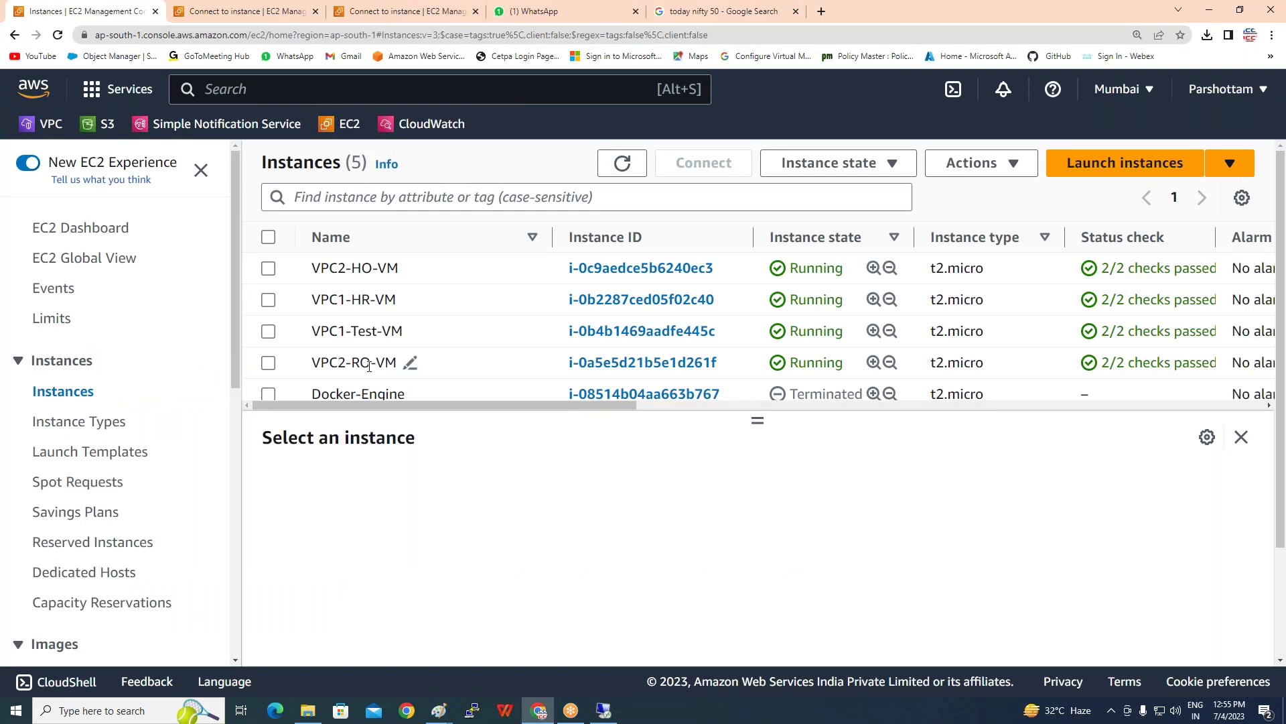
pyautogui.scroll(-2, 406, 361)
pyautogui.scroll(2, 406, 360)
pyautogui.click(268, 10)
# Copy VPC3-Dev-VM's administrator password and look up its private IP 30.0.0.238
pyautogui.scroll(6, 361, 392)
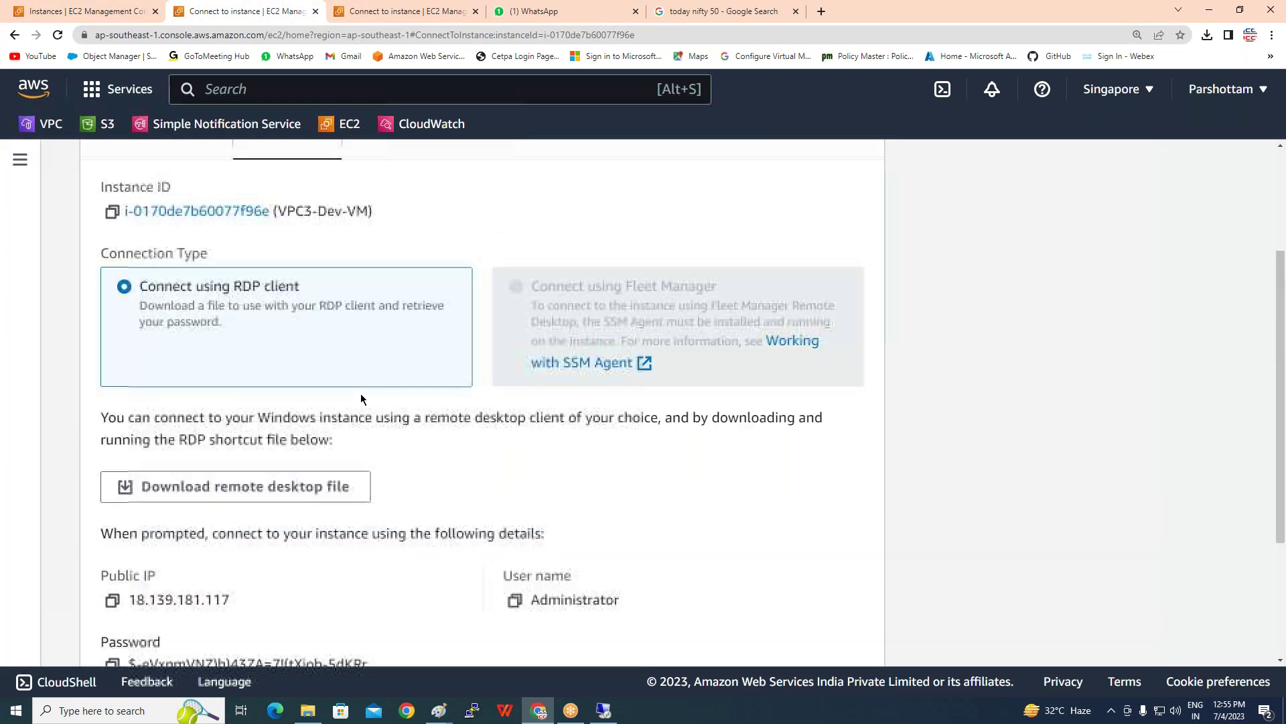
pyautogui.scroll(-5, 482, 402)
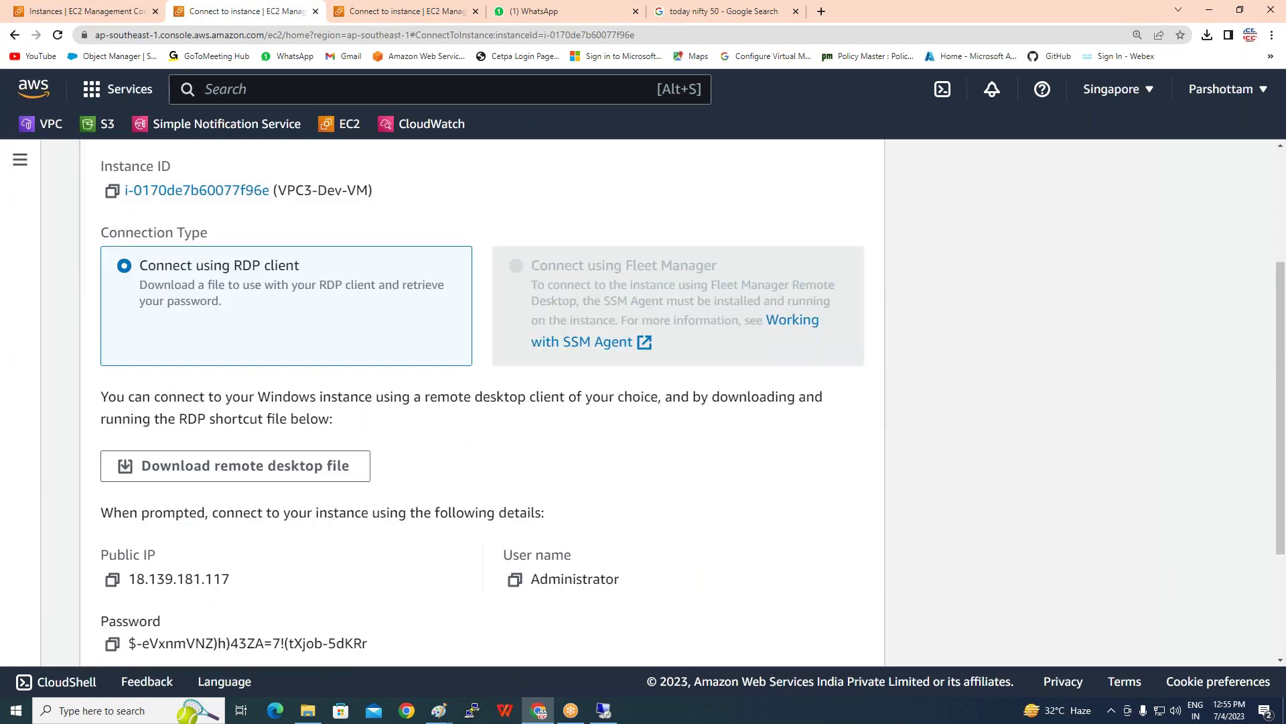
pyautogui.click(113, 510)
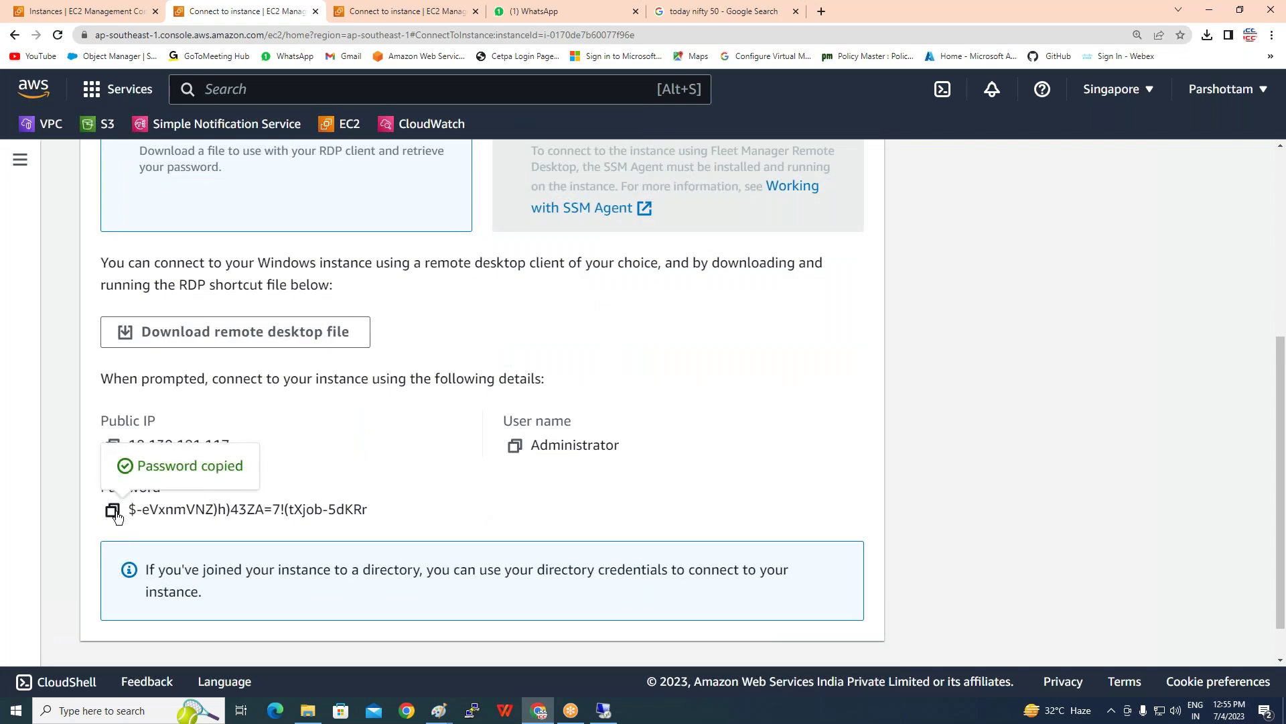
pyautogui.scroll(3, 367, 465)
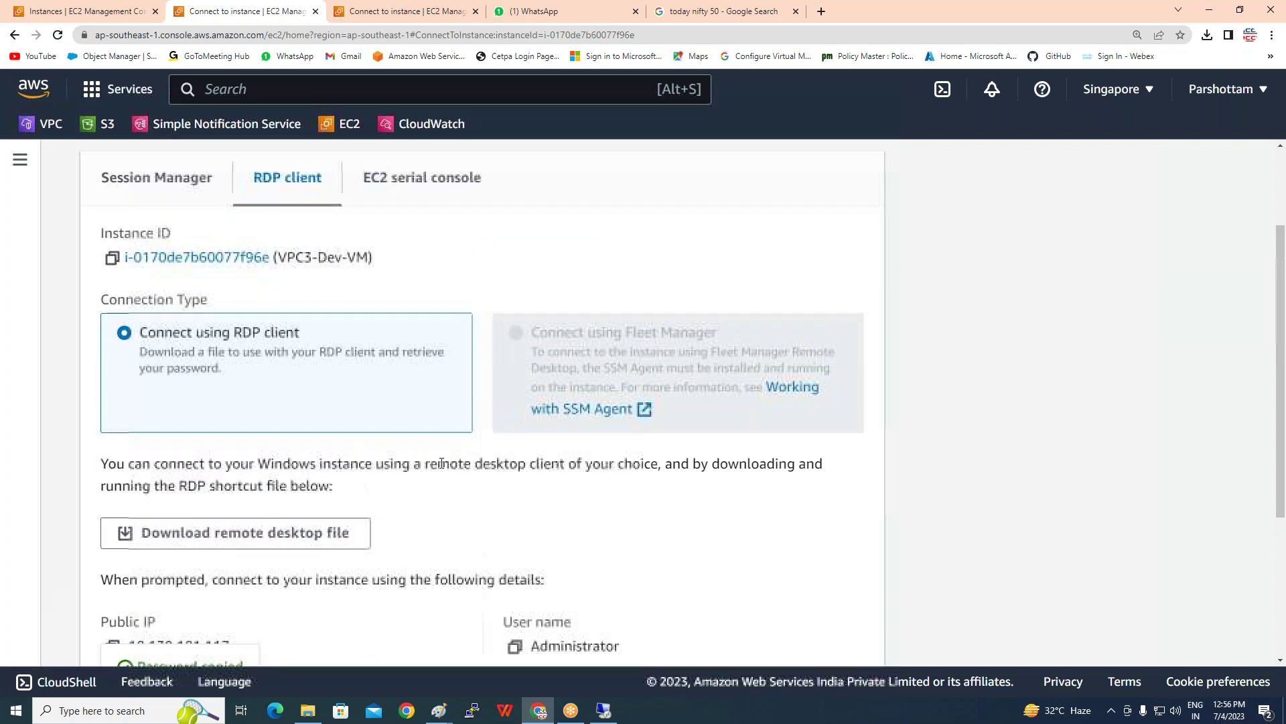
pyautogui.click(154, 179)
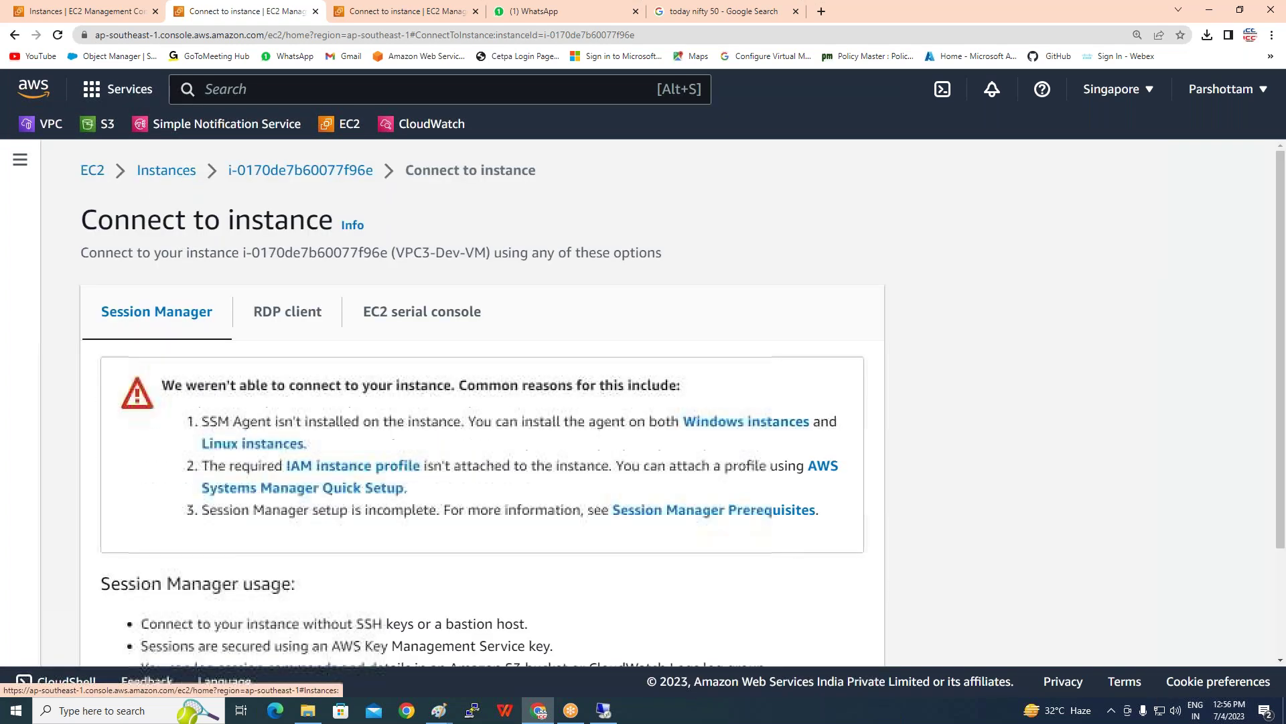
pyautogui.click(154, 172)
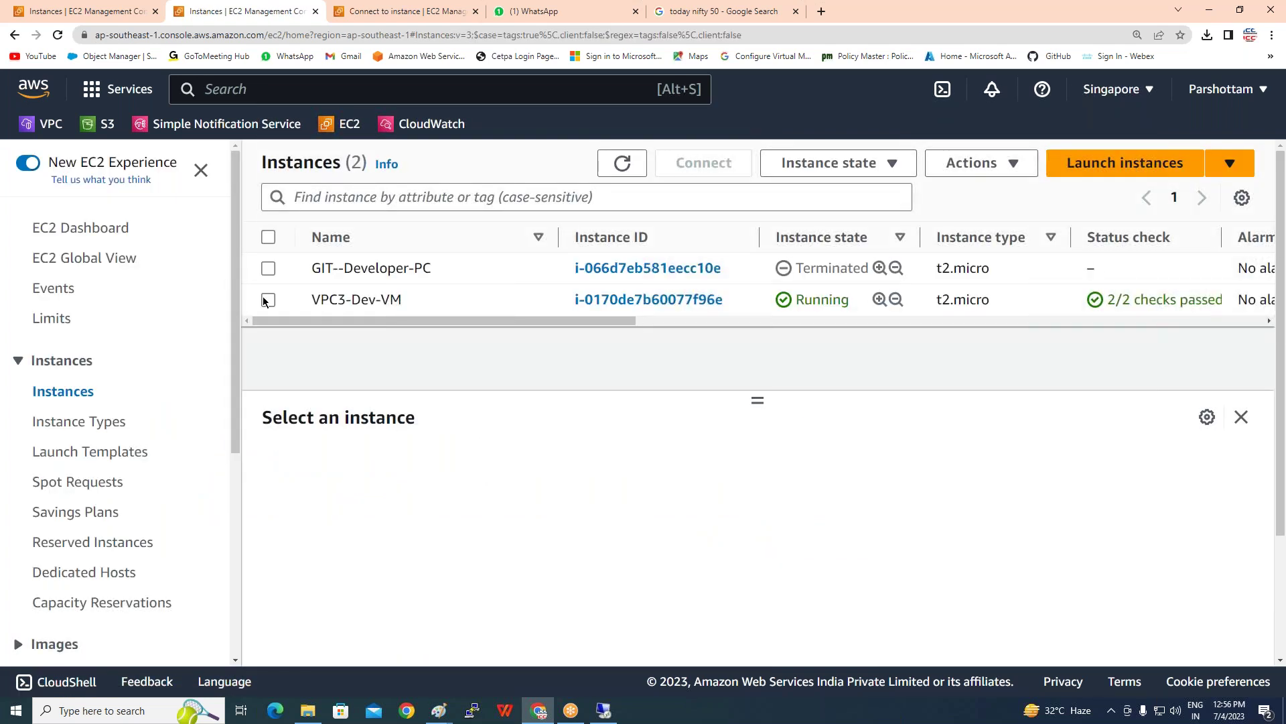
pyautogui.click(268, 300)
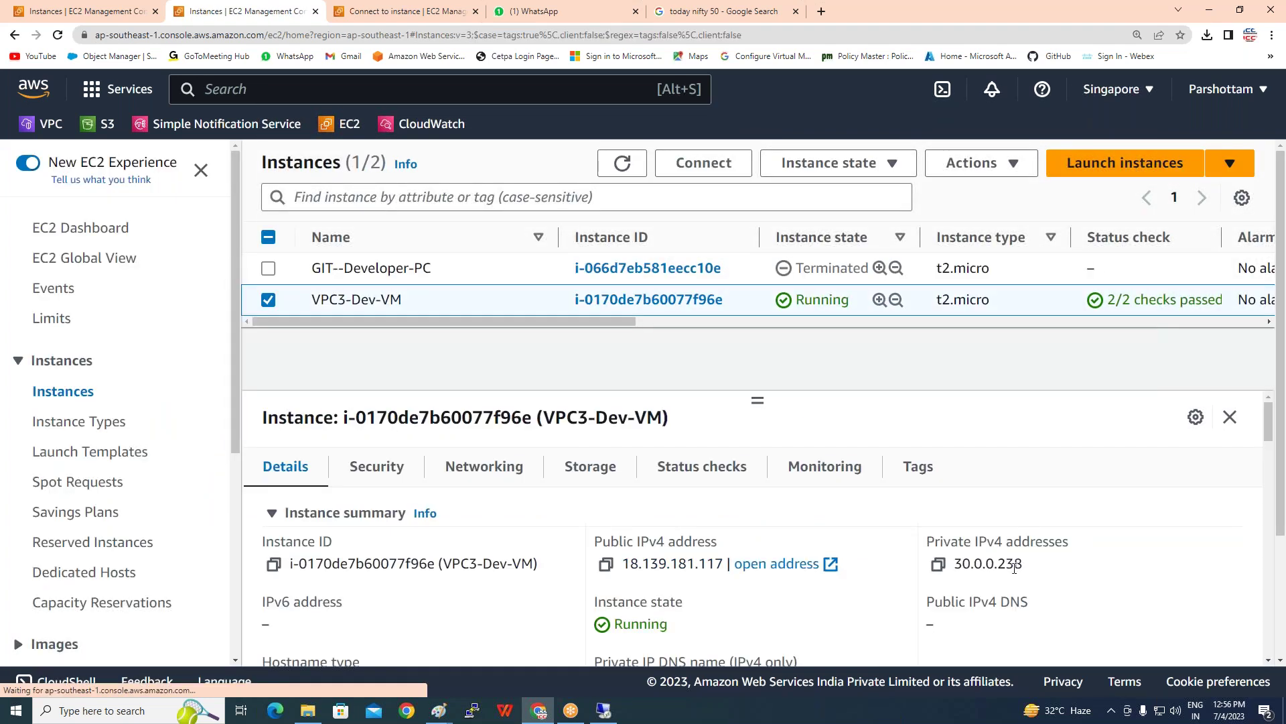
pyautogui.click(602, 711)
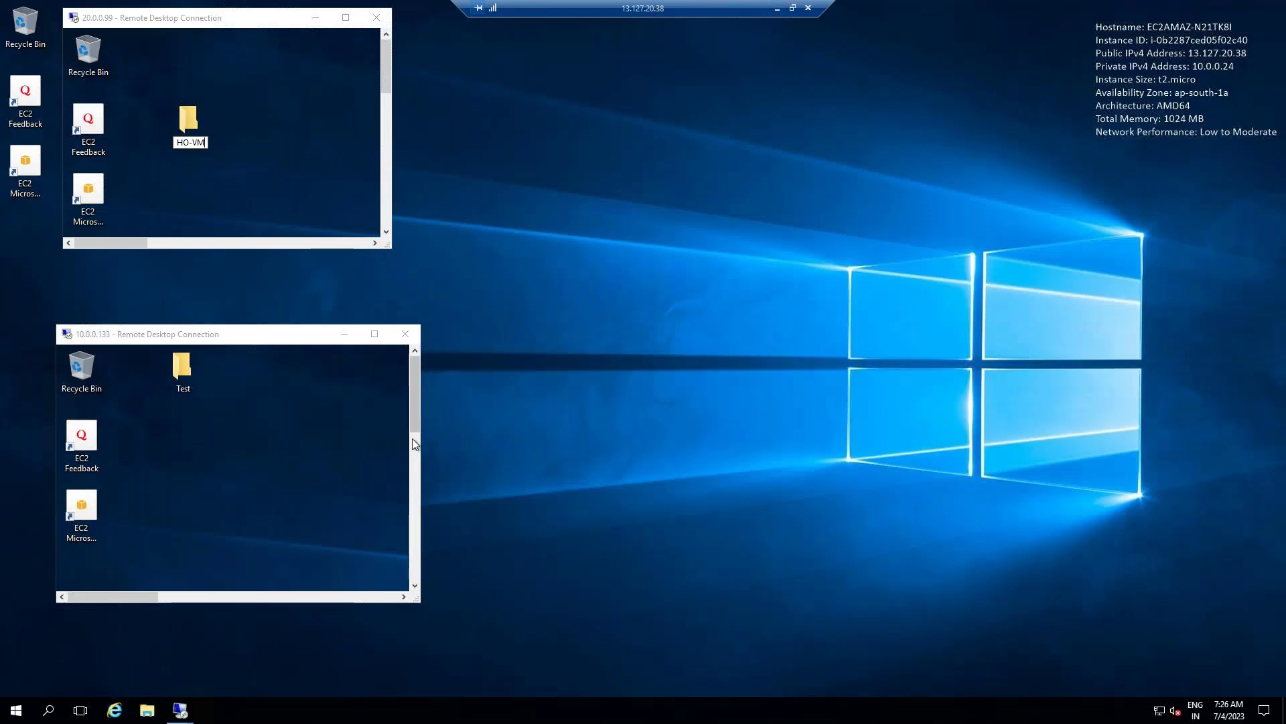
# Launch Remote Desktop Connection and connect to 30.0.0.238
pyautogui.press('super')
pyautogui.write('r')
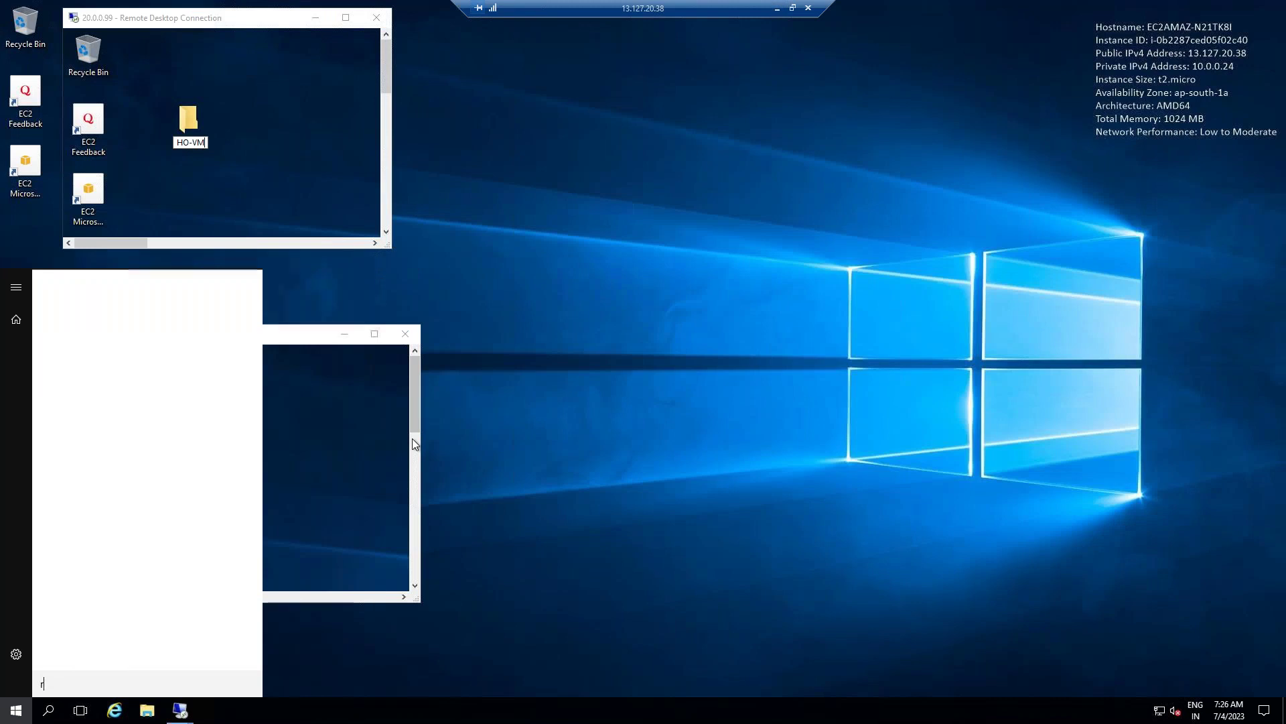
pyautogui.write('e')
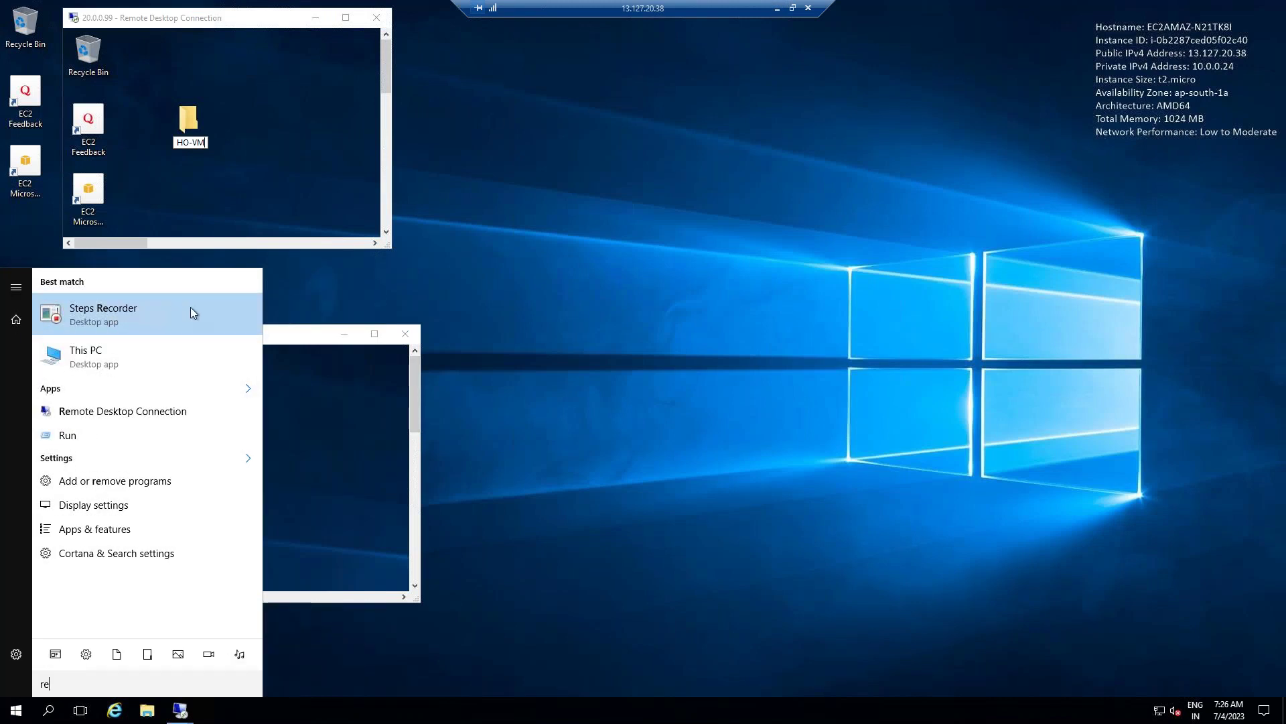
pyautogui.write('mo')
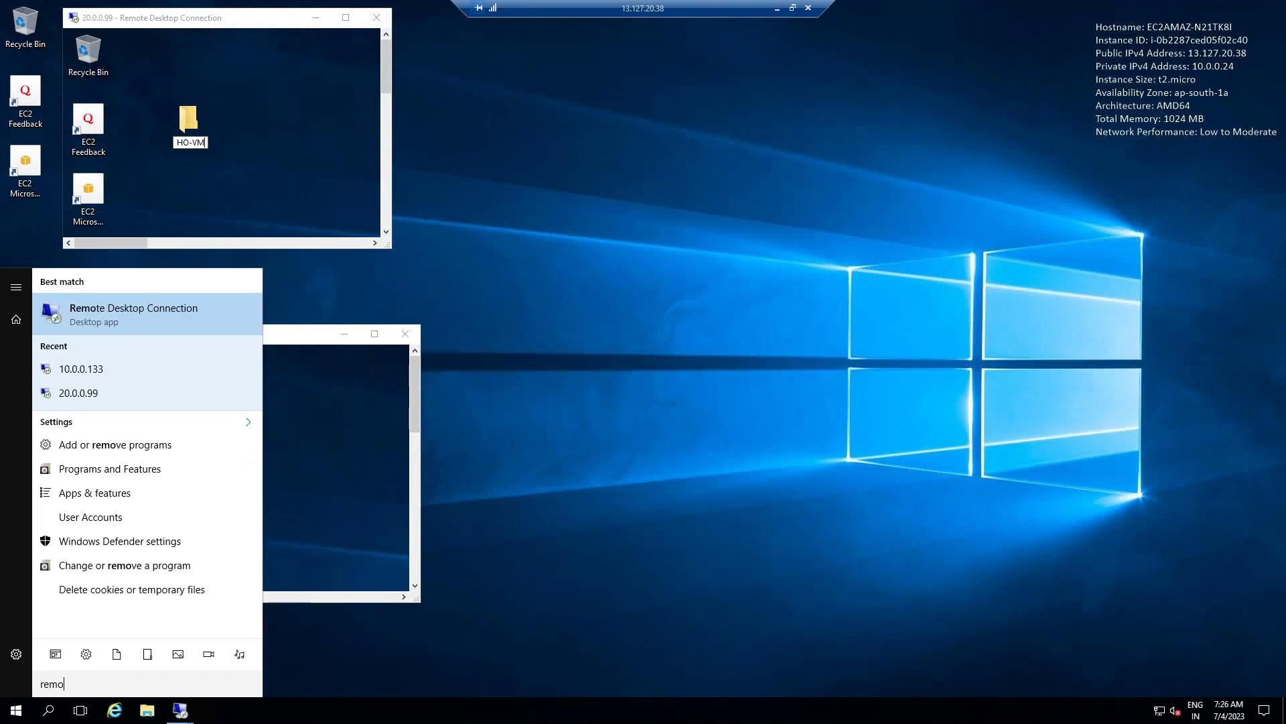
pyautogui.click(173, 310)
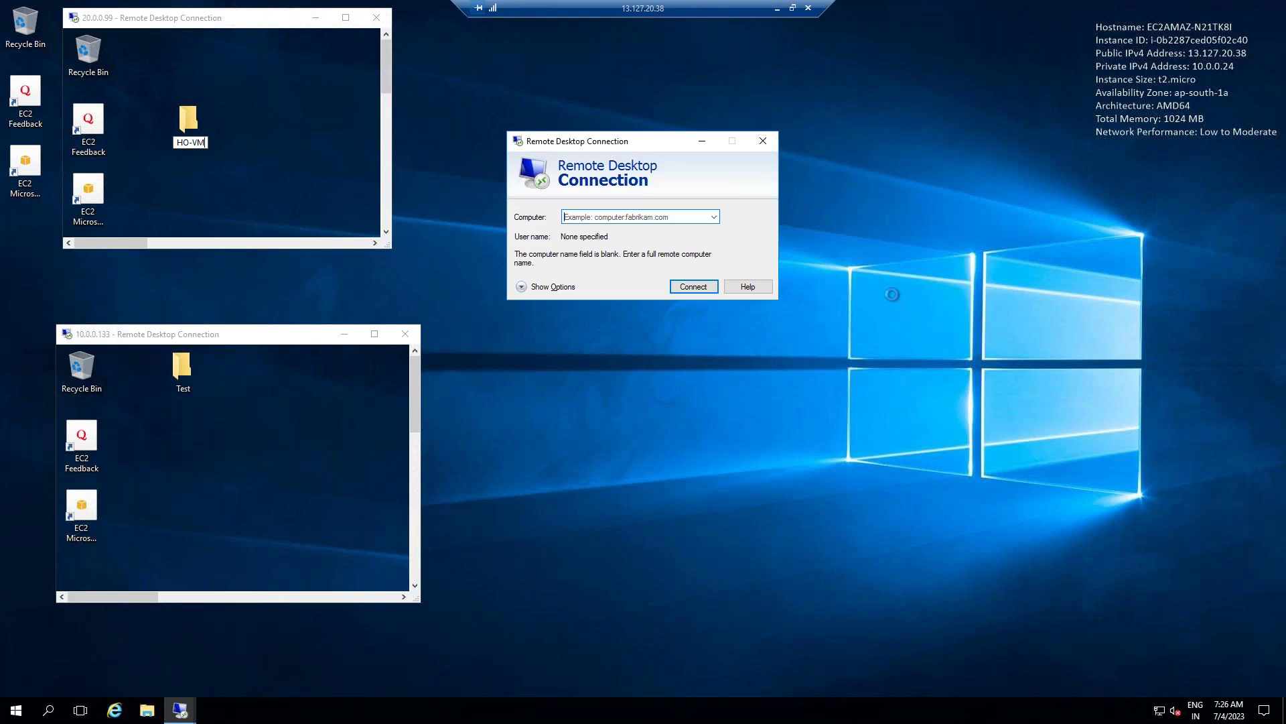
pyautogui.write('30.0.0.238')
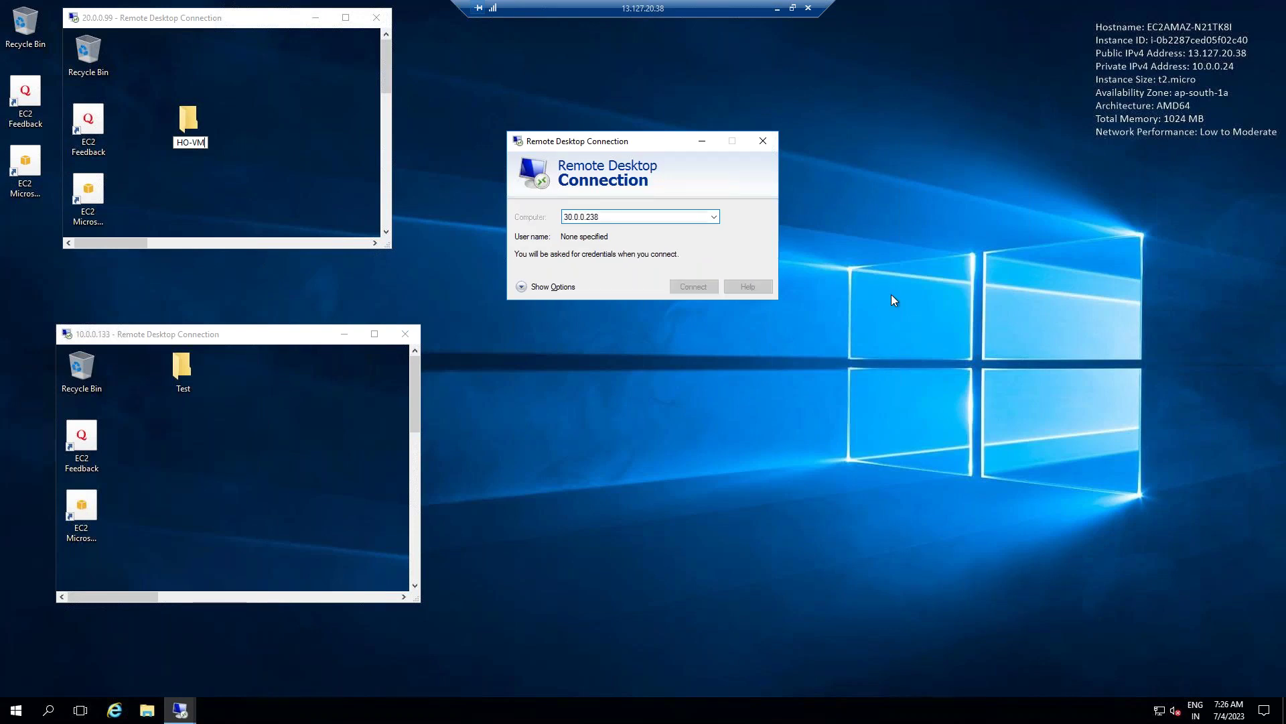
pyautogui.press('Return')
# Sign in as administrator with the pasted password, accept the certificate and go full screen
pyautogui.write('administrator')
pyautogui.press('Tab')
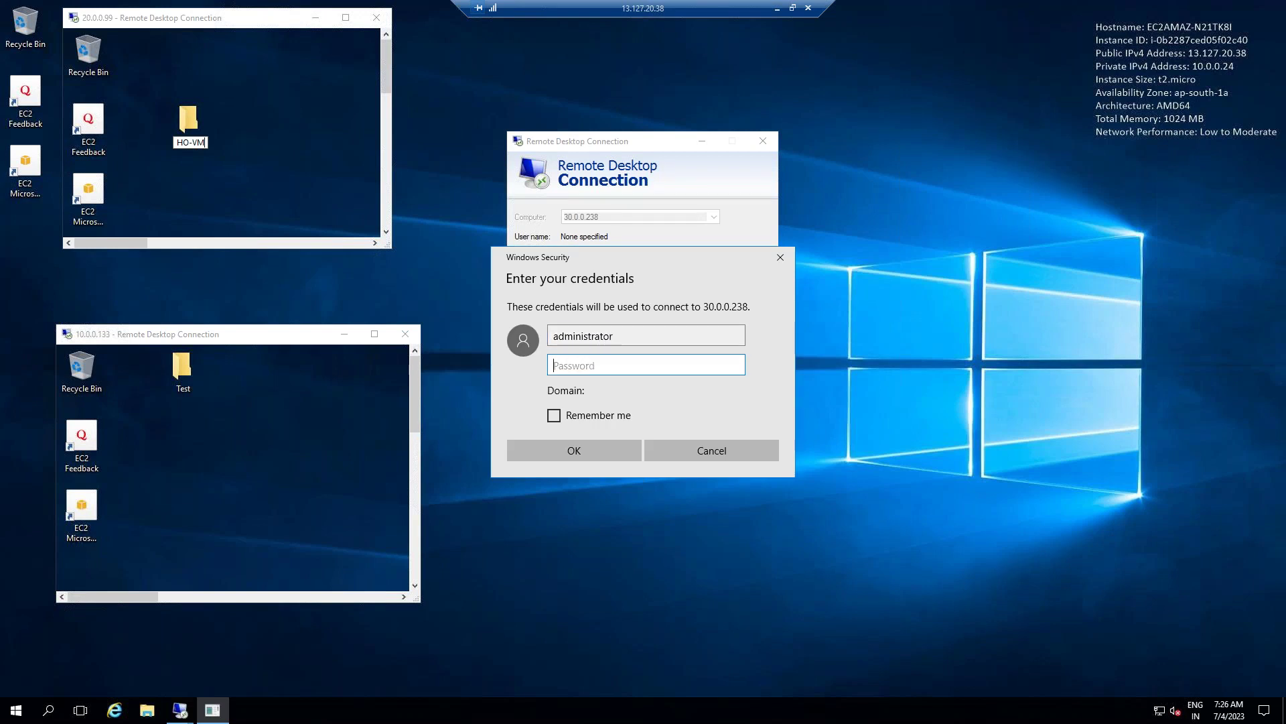
pyautogui.hotkey('ctrl', 'v')
pyautogui.click(574, 453)
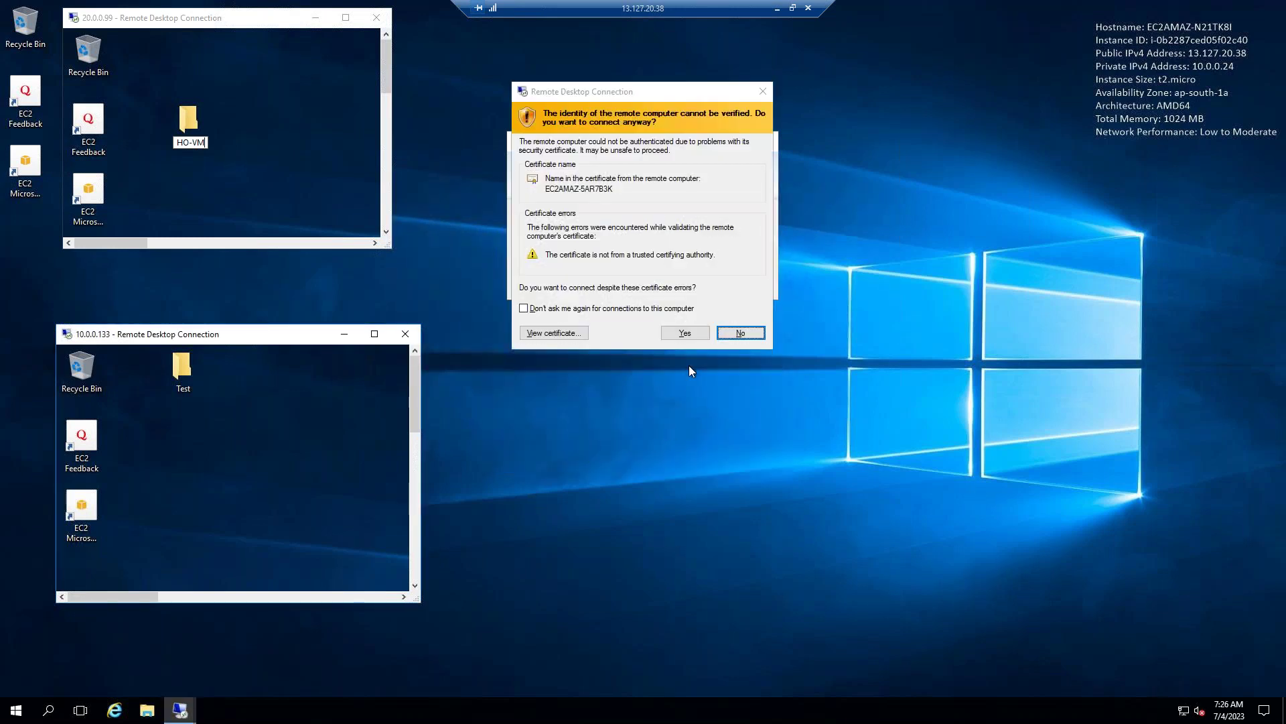
pyautogui.click(685, 333)
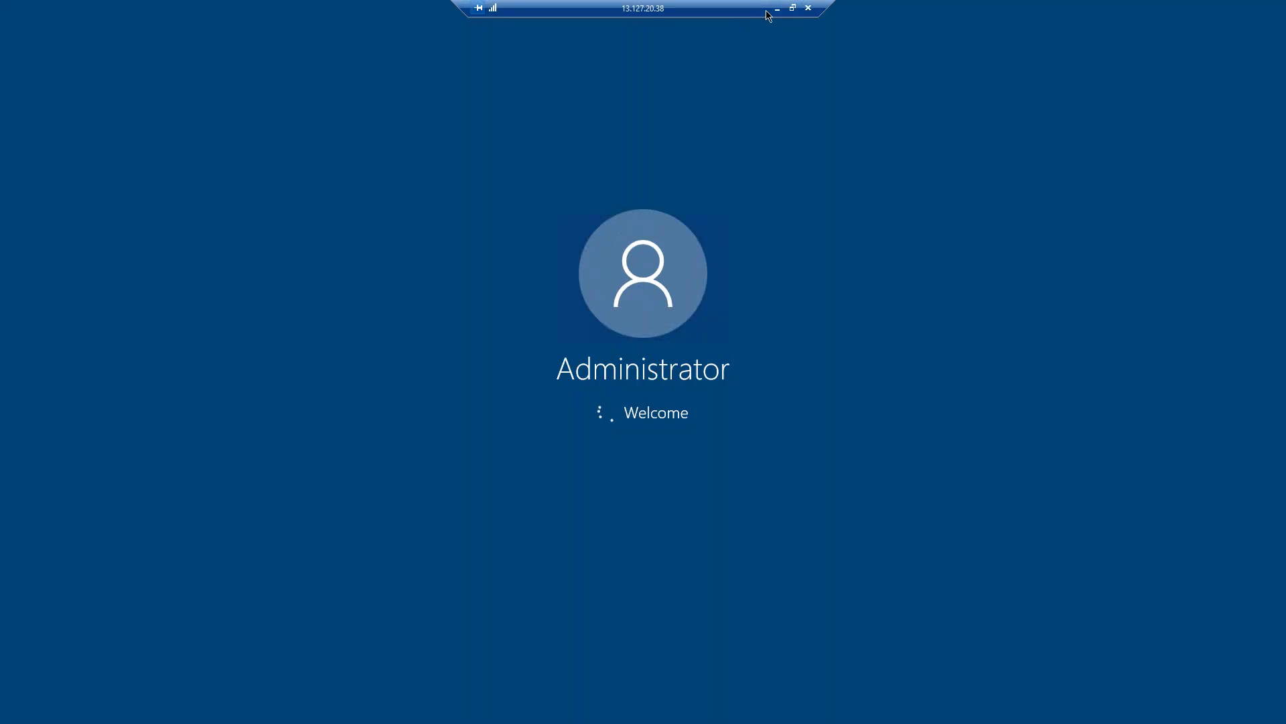
pyautogui.click(793, 8)
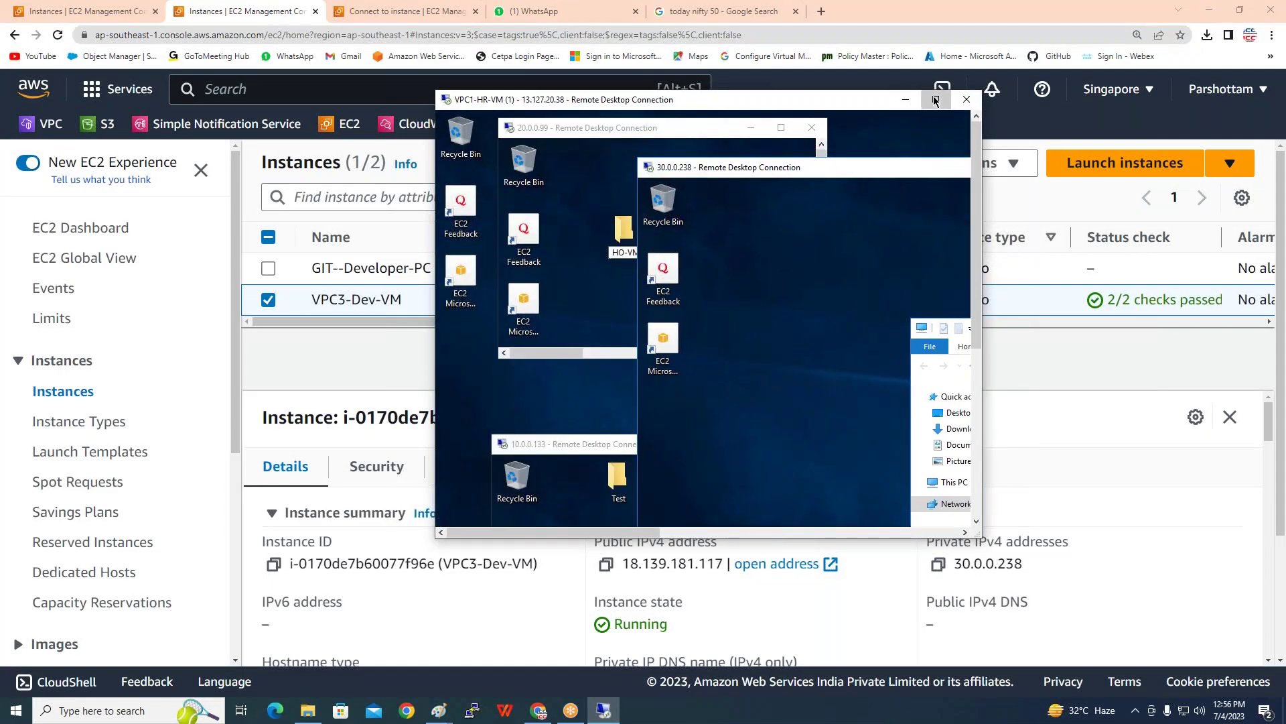
pyautogui.click(936, 99)
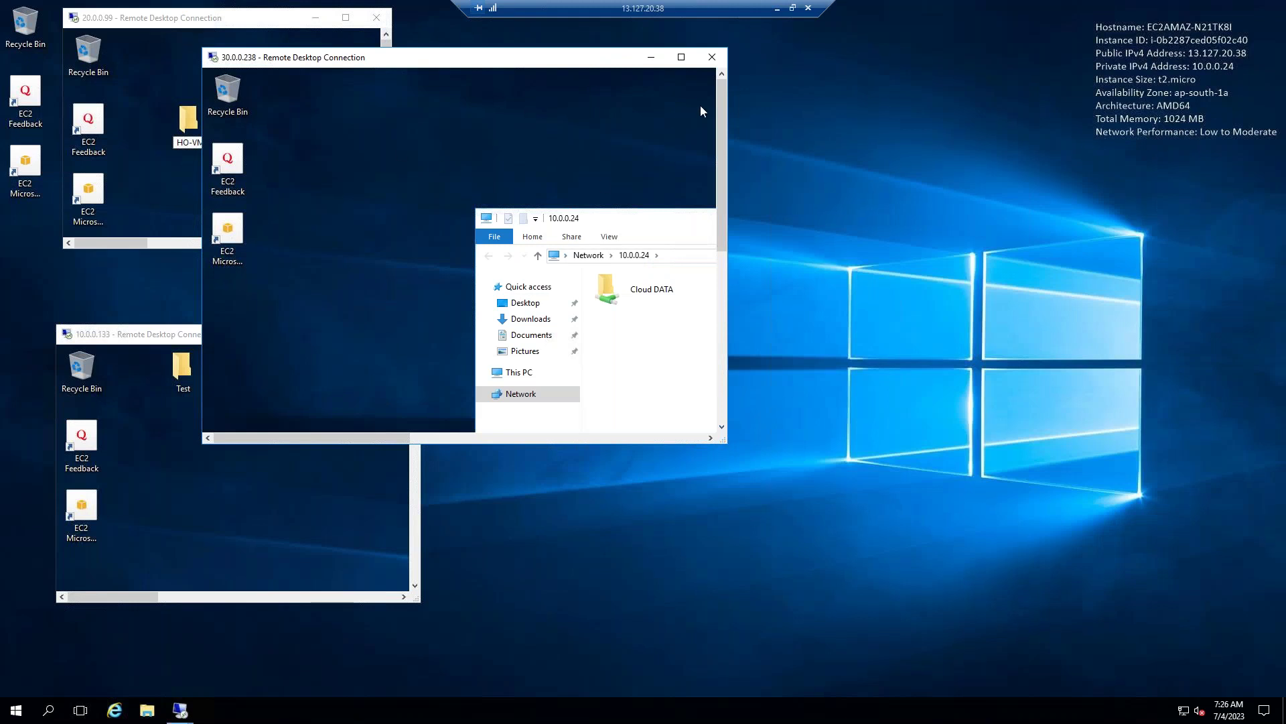
# Create a new folder named singapore on the 30.0.0.238 desktop
pyautogui.rightClick(327, 132)
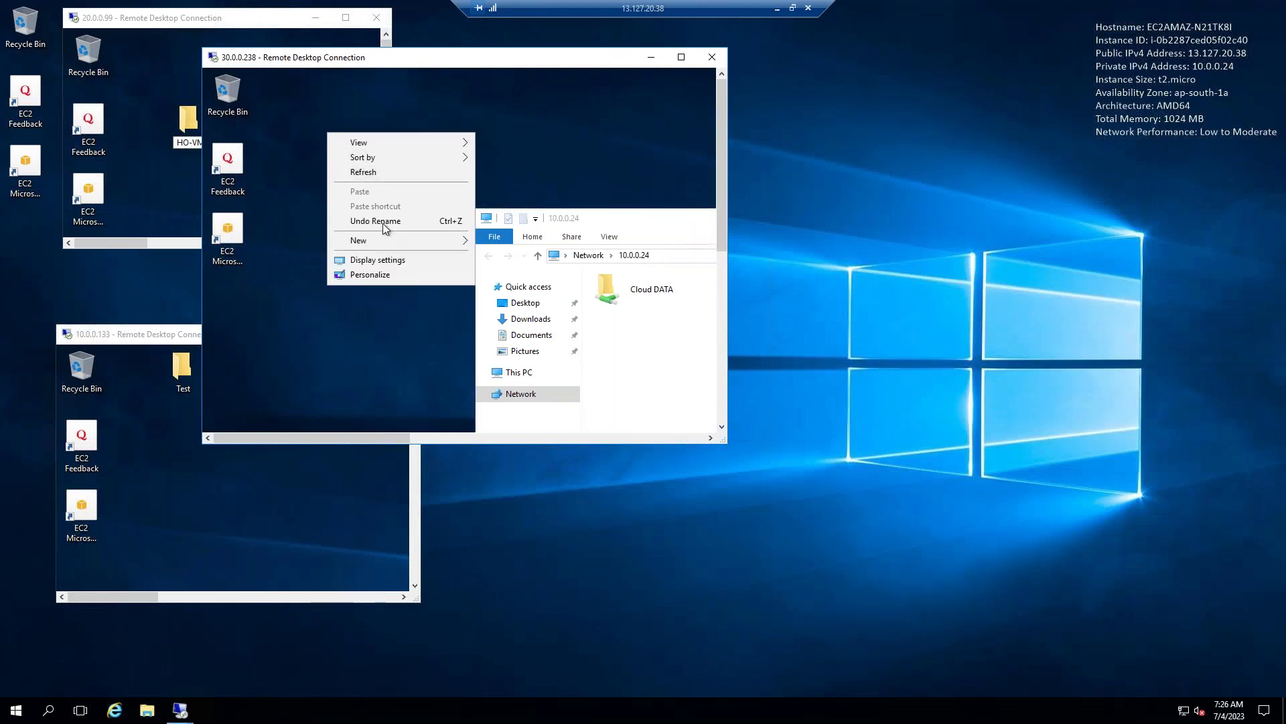
pyautogui.moveTo(385, 243)
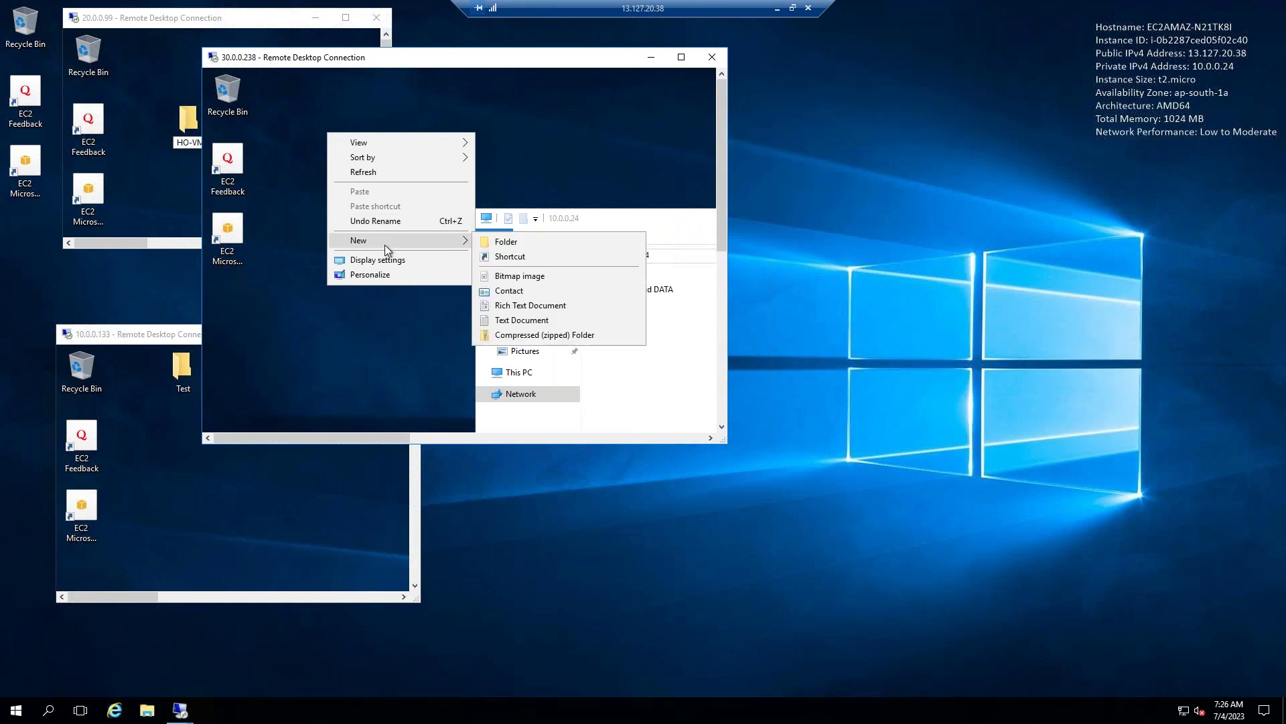
pyautogui.click(525, 242)
pyautogui.write('si')
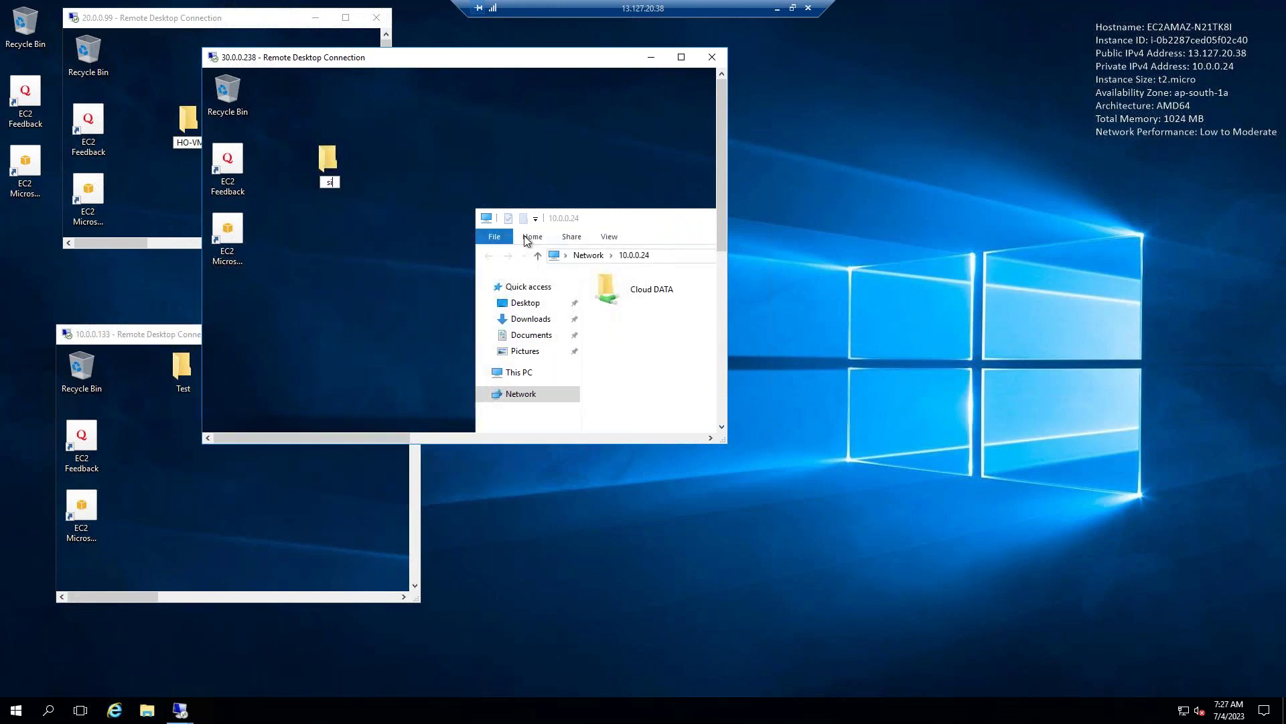
pyautogui.write('ngapore')
pyautogui.press('Return')
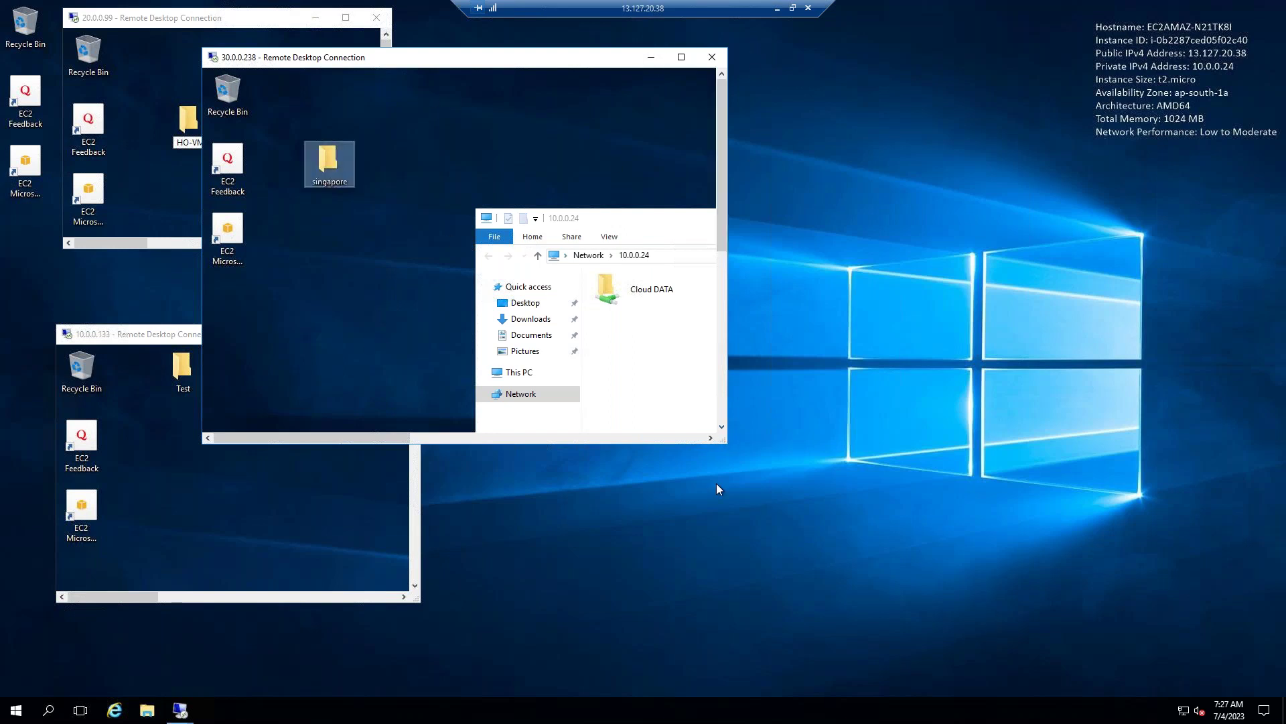
# Shrink the 30.0.0.238 window, move it upper right, and minimise the session
pyautogui.moveTo(726, 442); pyautogui.dragTo(635, 338)
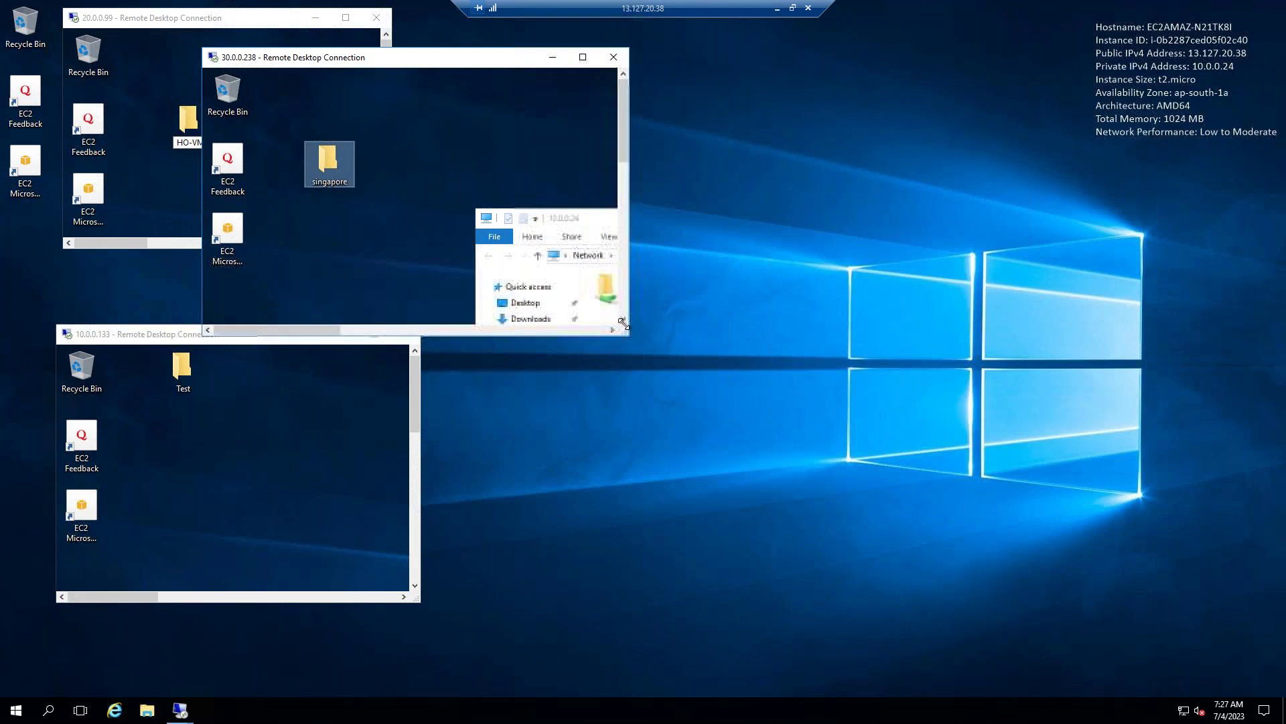
pyautogui.moveTo(474, 62); pyautogui.dragTo(761, 45)
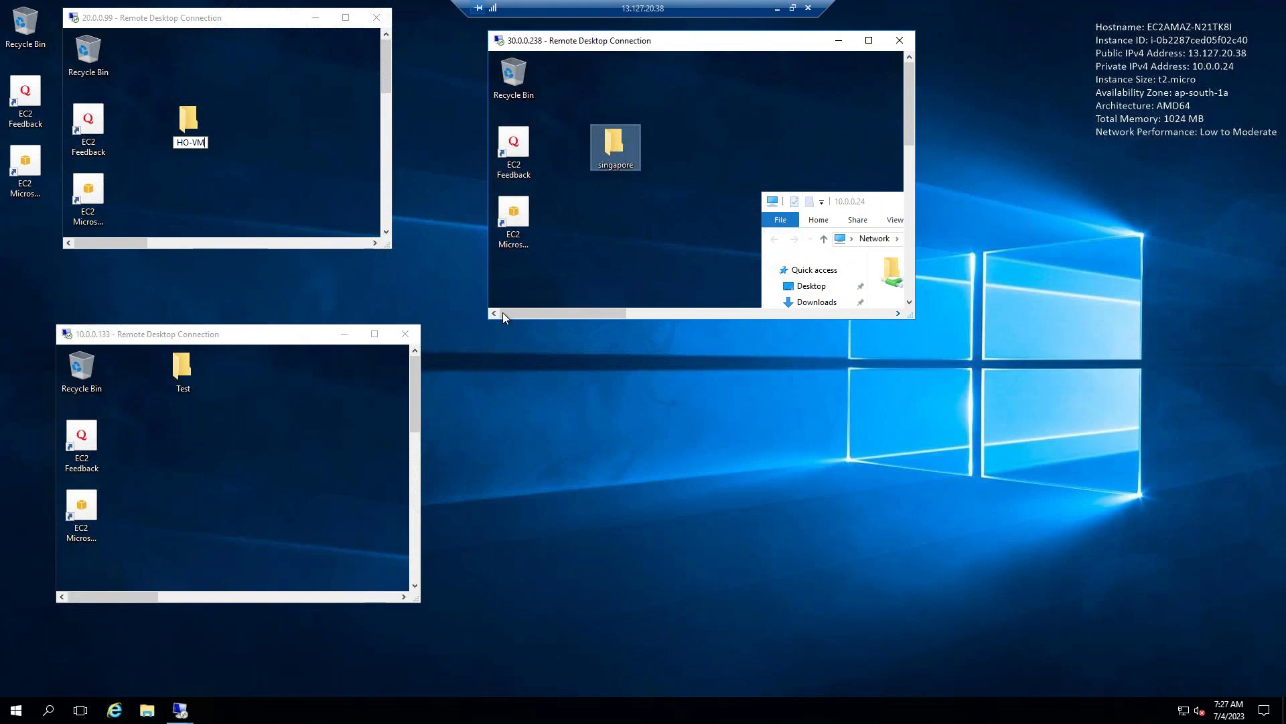
pyautogui.click(776, 15)
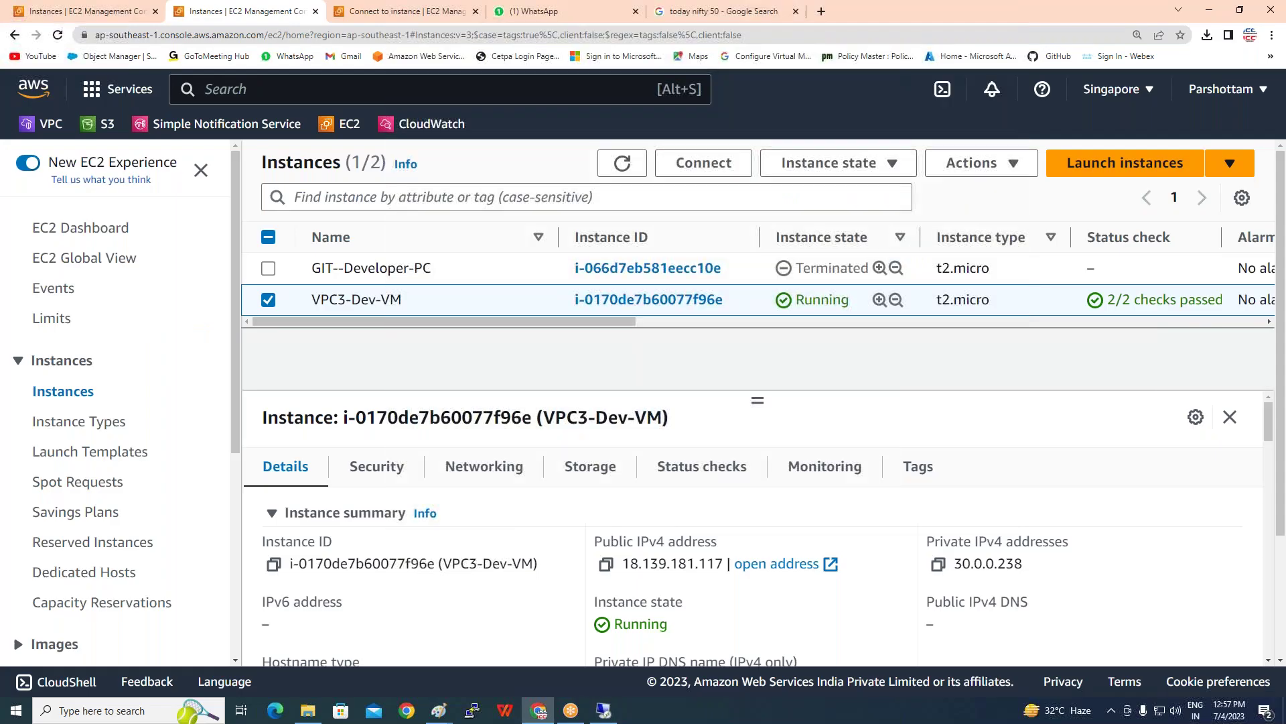
# Copy vpc4-mon-vm's administrator password and select it to show private IP 40.0.0.29
pyautogui.click(408, 14)
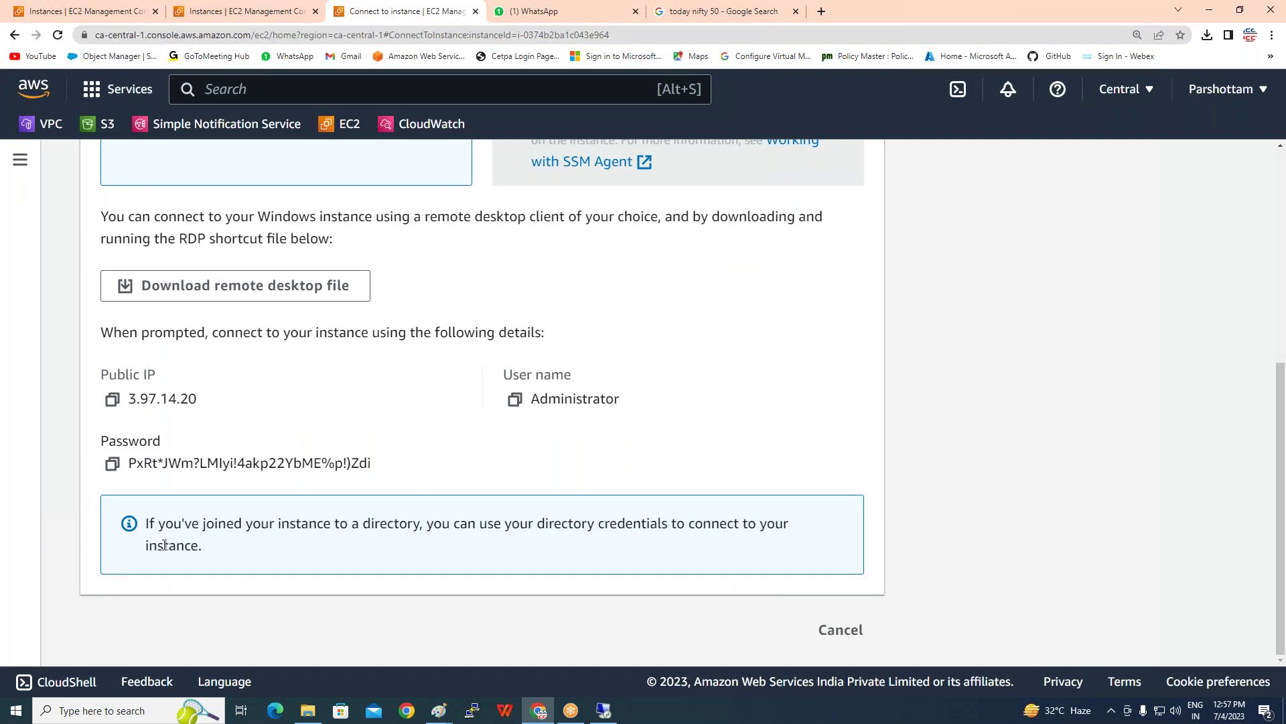
pyautogui.click(112, 463)
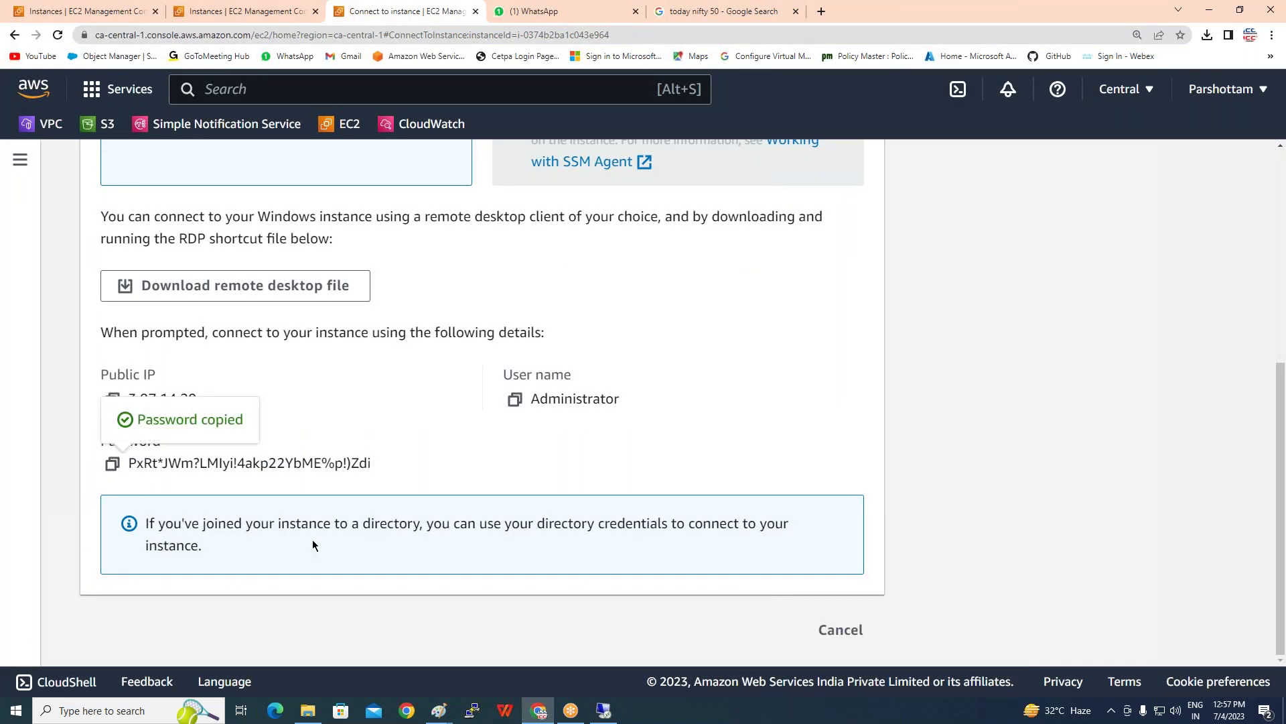
pyautogui.scroll(4, 228, 268)
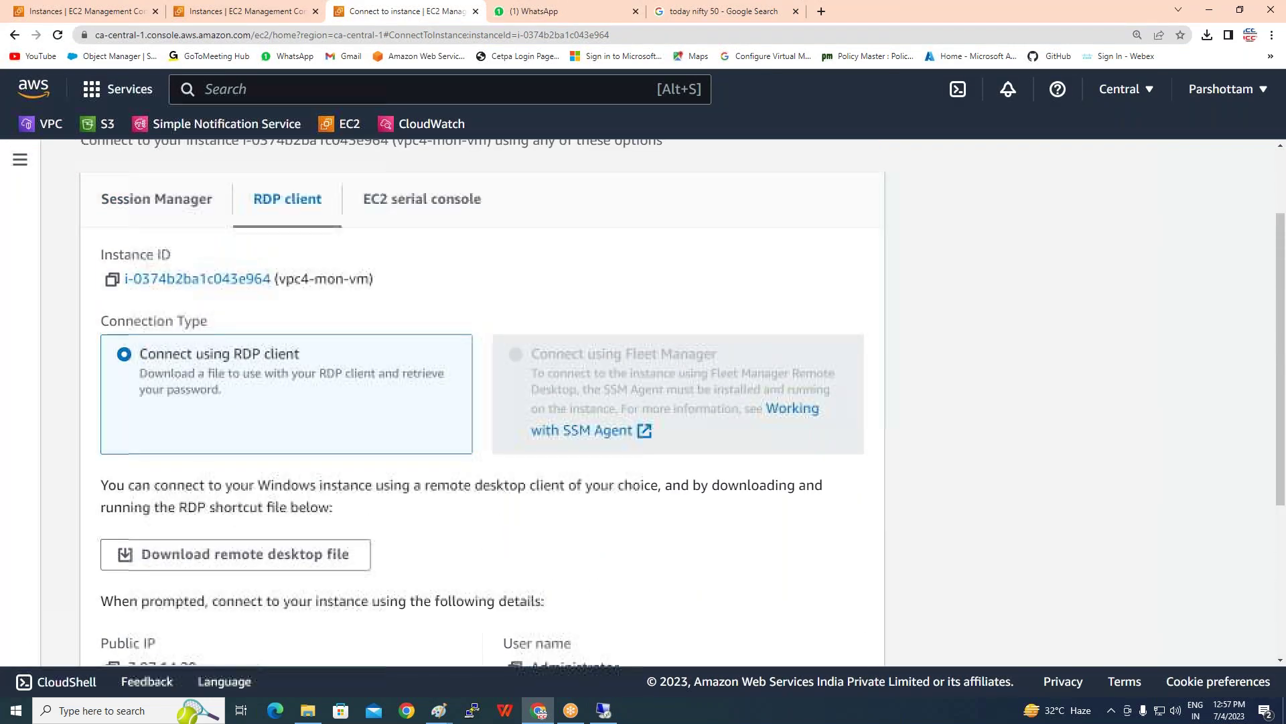
pyautogui.scroll(1, 166, 219)
pyautogui.scroll(1, 179, 275)
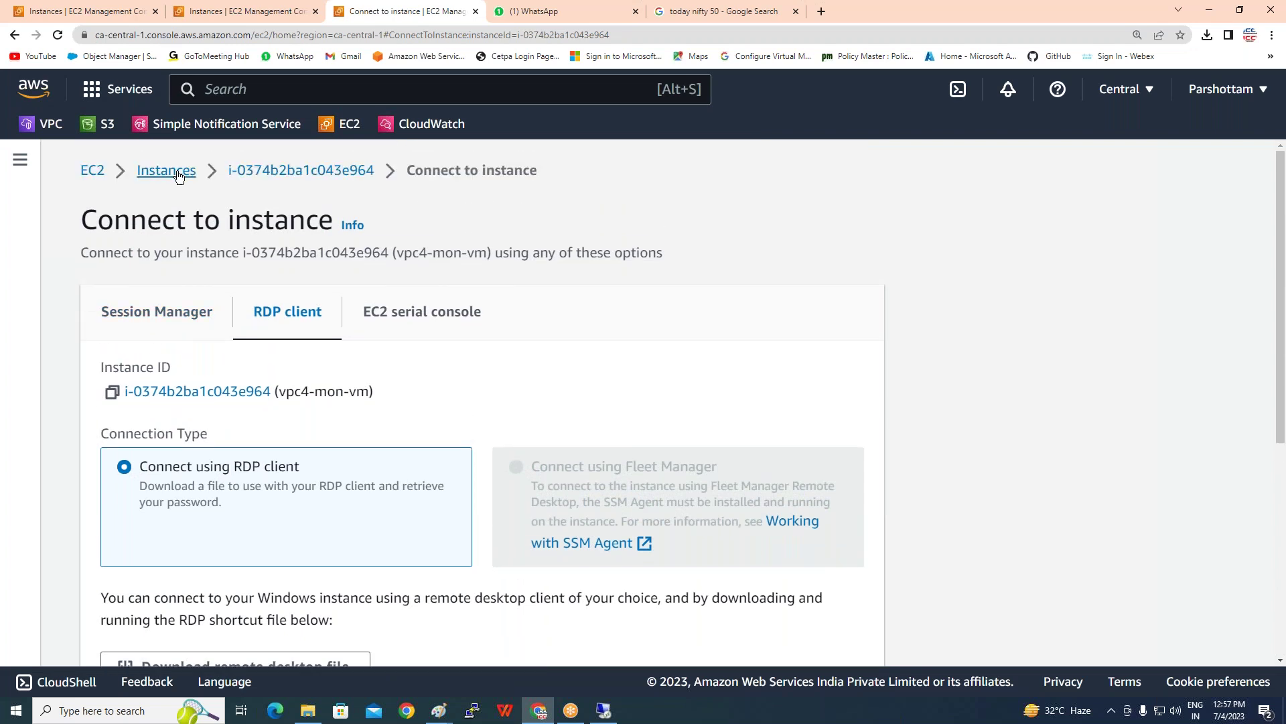
pyautogui.click(170, 177)
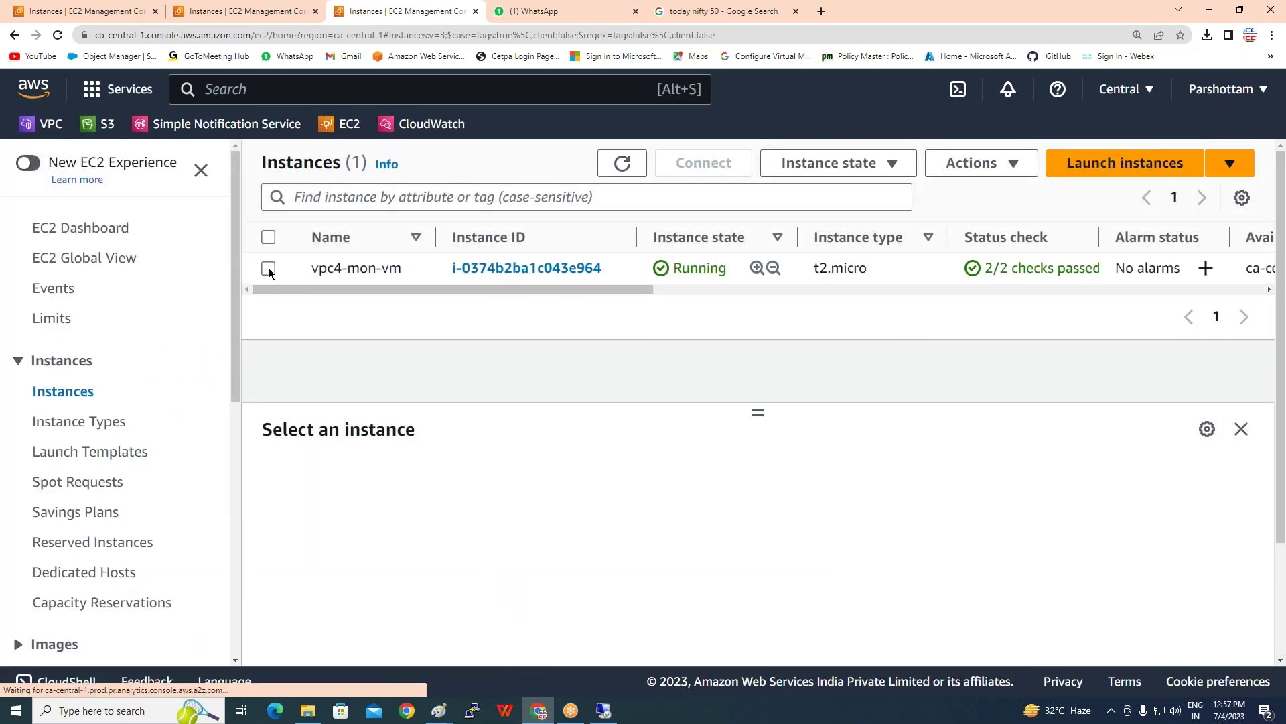
pyautogui.click(268, 268)
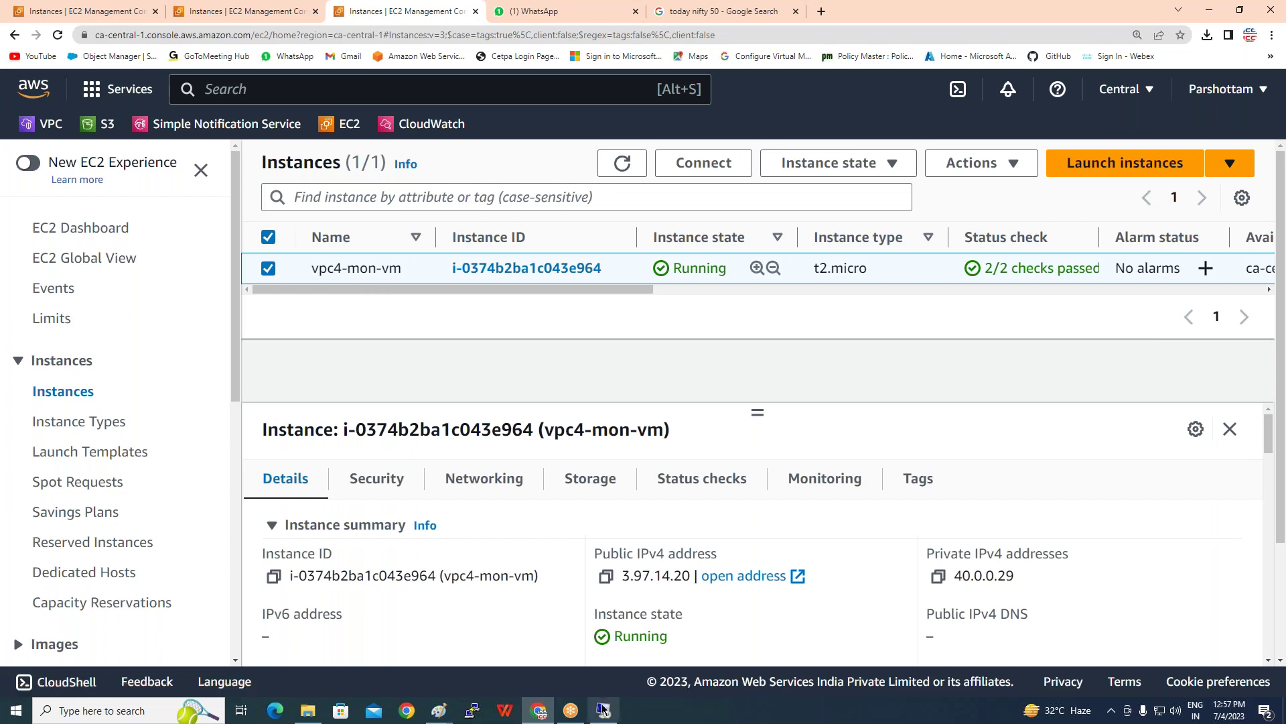
pyautogui.click(603, 710)
pyautogui.press('super')
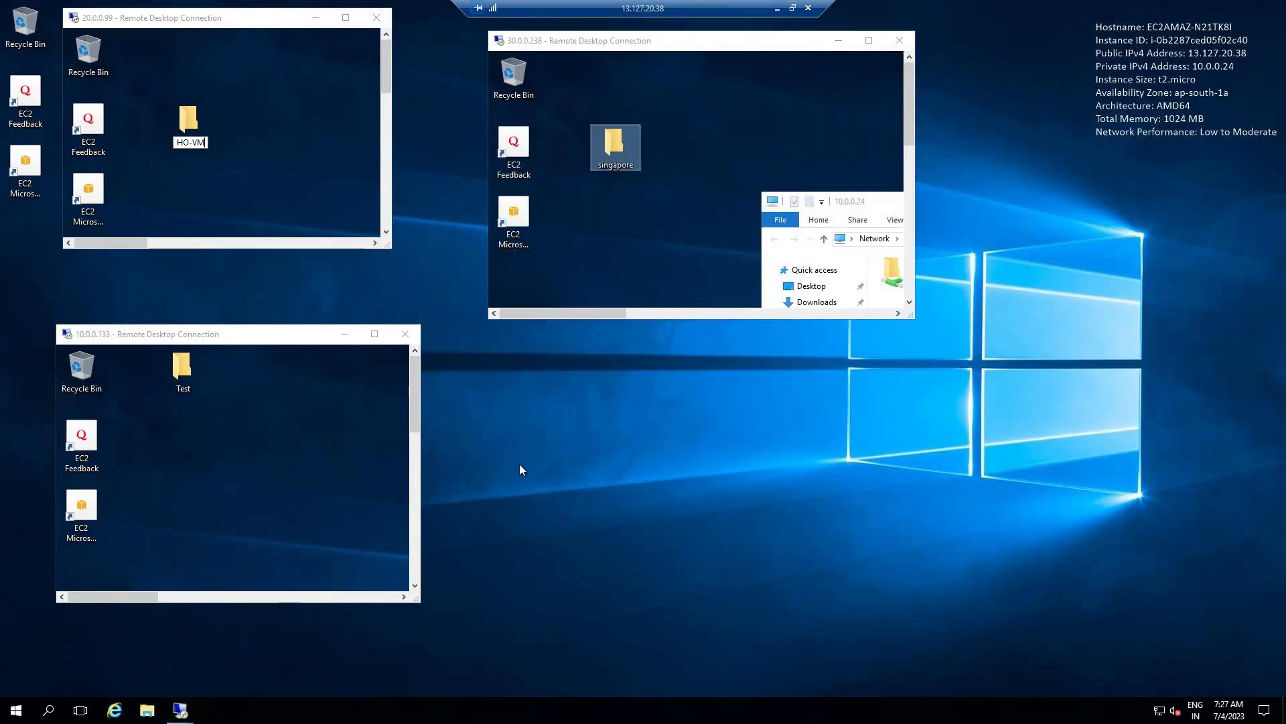
# Launch Remote Desktop Connection and connect to 40.0.0.29
pyautogui.write('r')
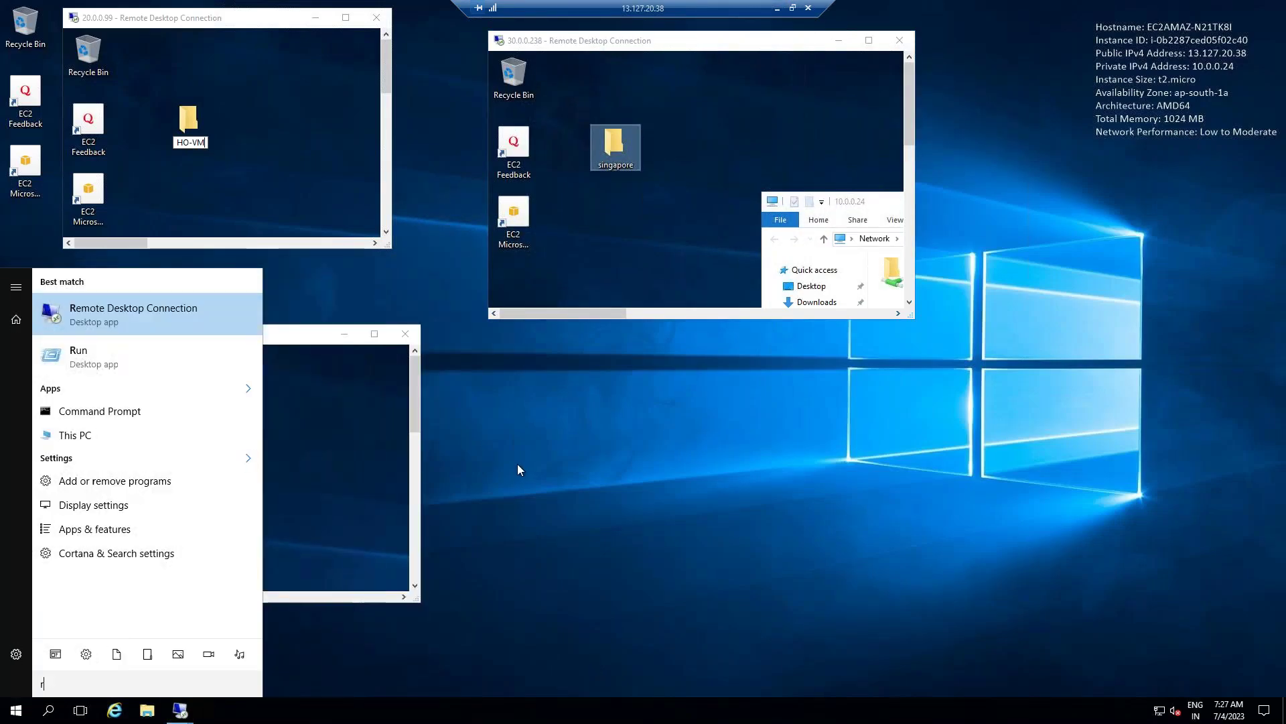
pyautogui.click(138, 308)
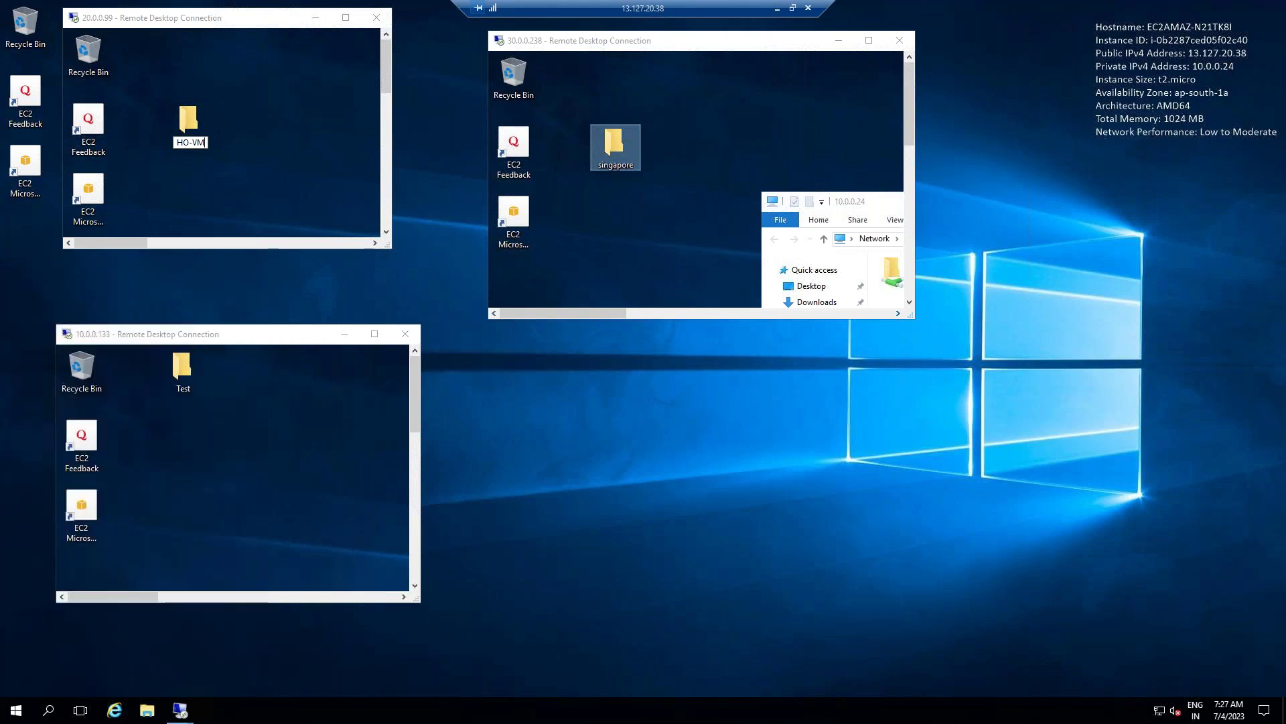
pyautogui.write('40.0.0.29')
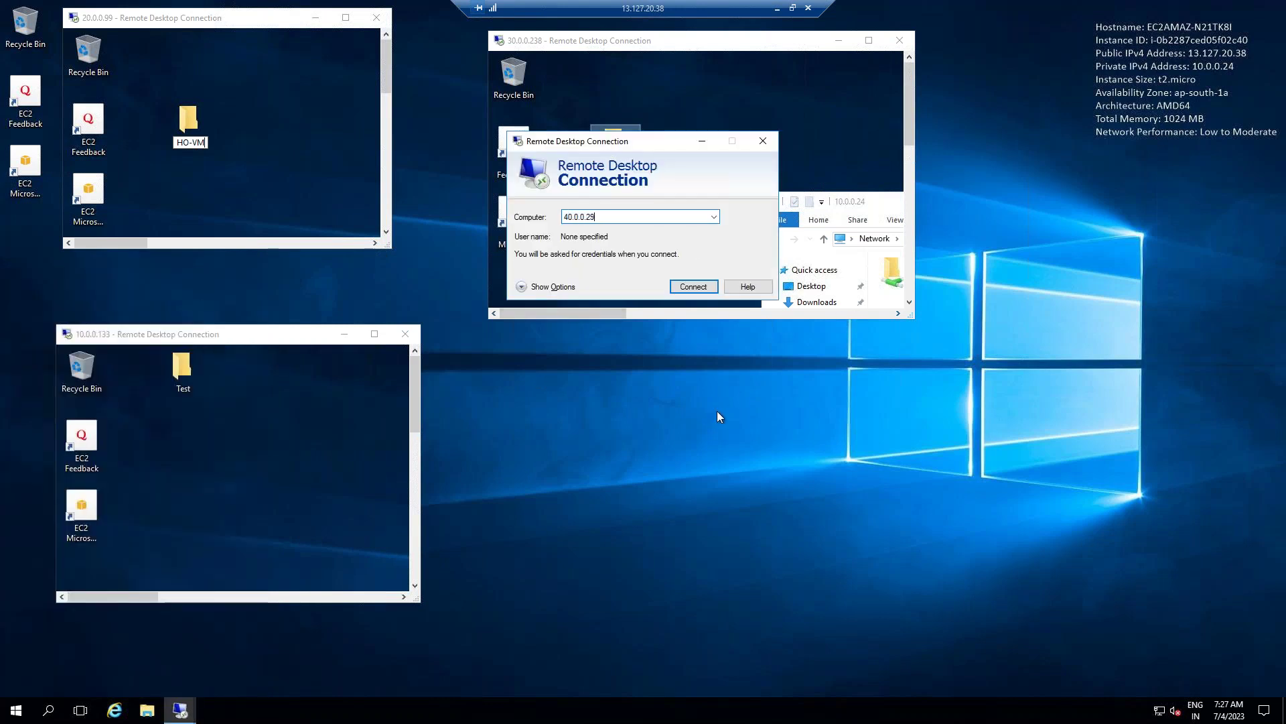
pyautogui.click(694, 286)
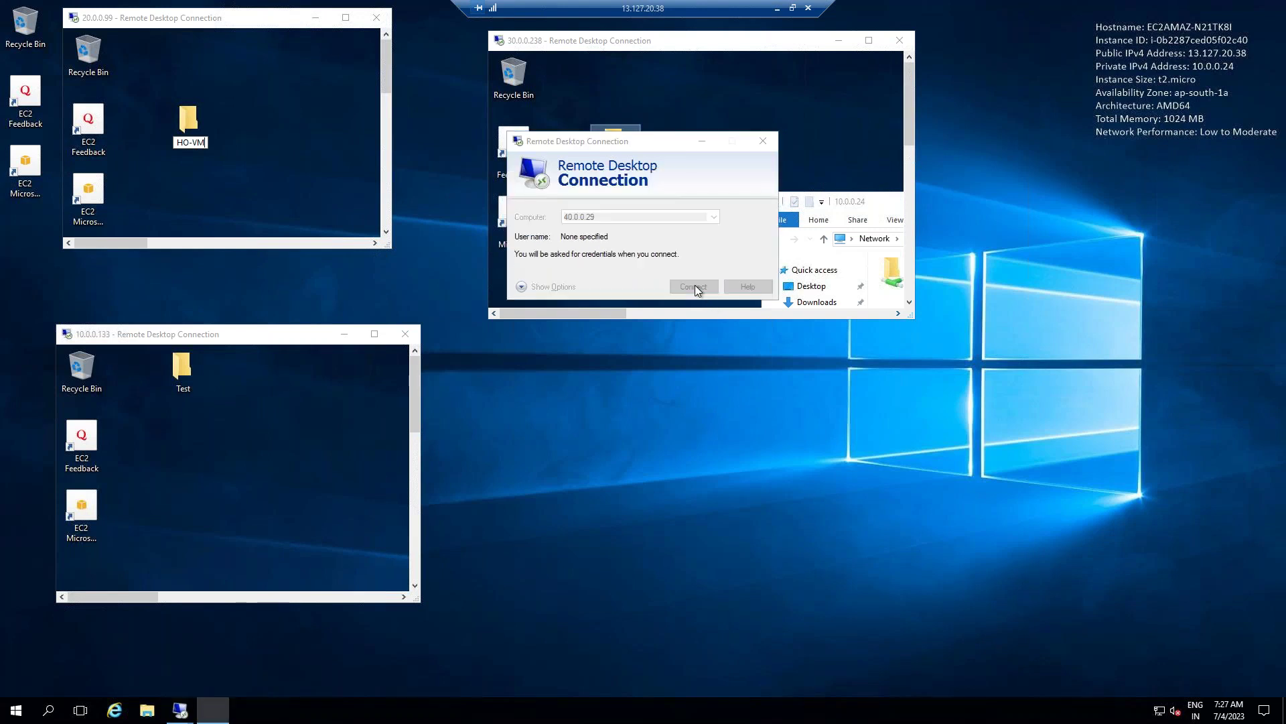
# Sign in as administrator with the pasted password, accept the certificate and restore down
pyautogui.write('a')
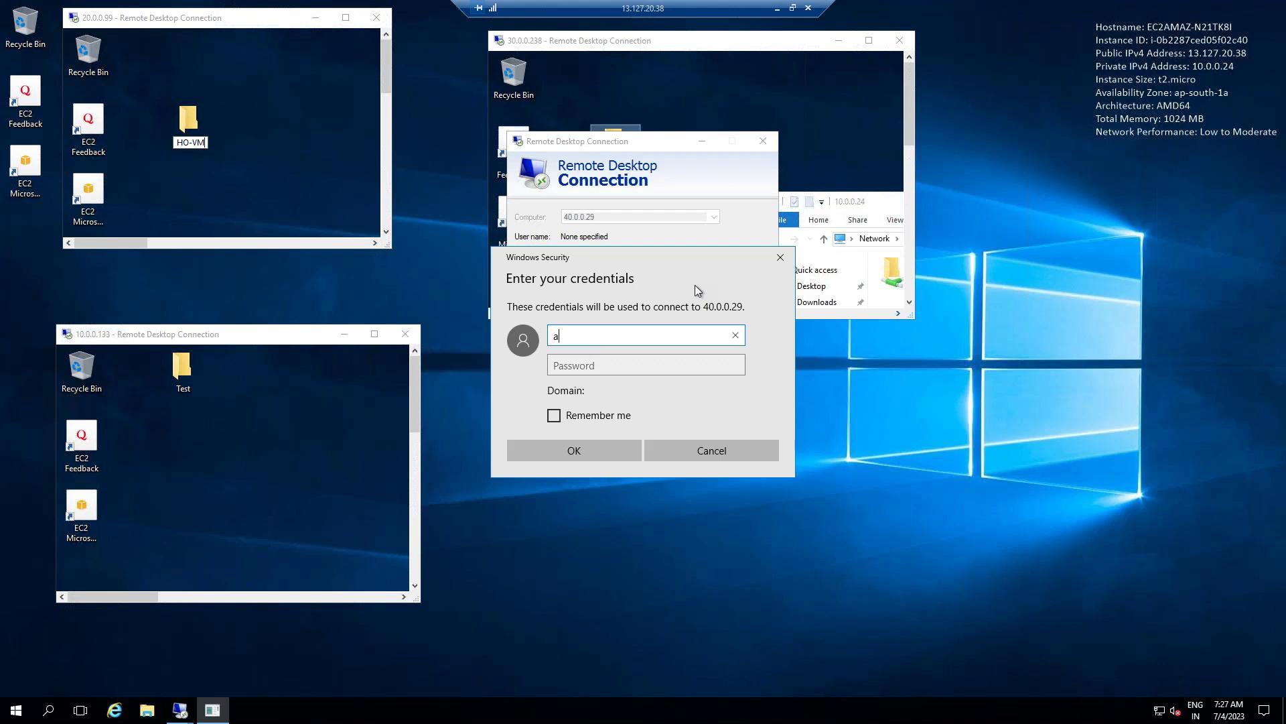
pyautogui.write('dministrator')
pyautogui.press('Tab')
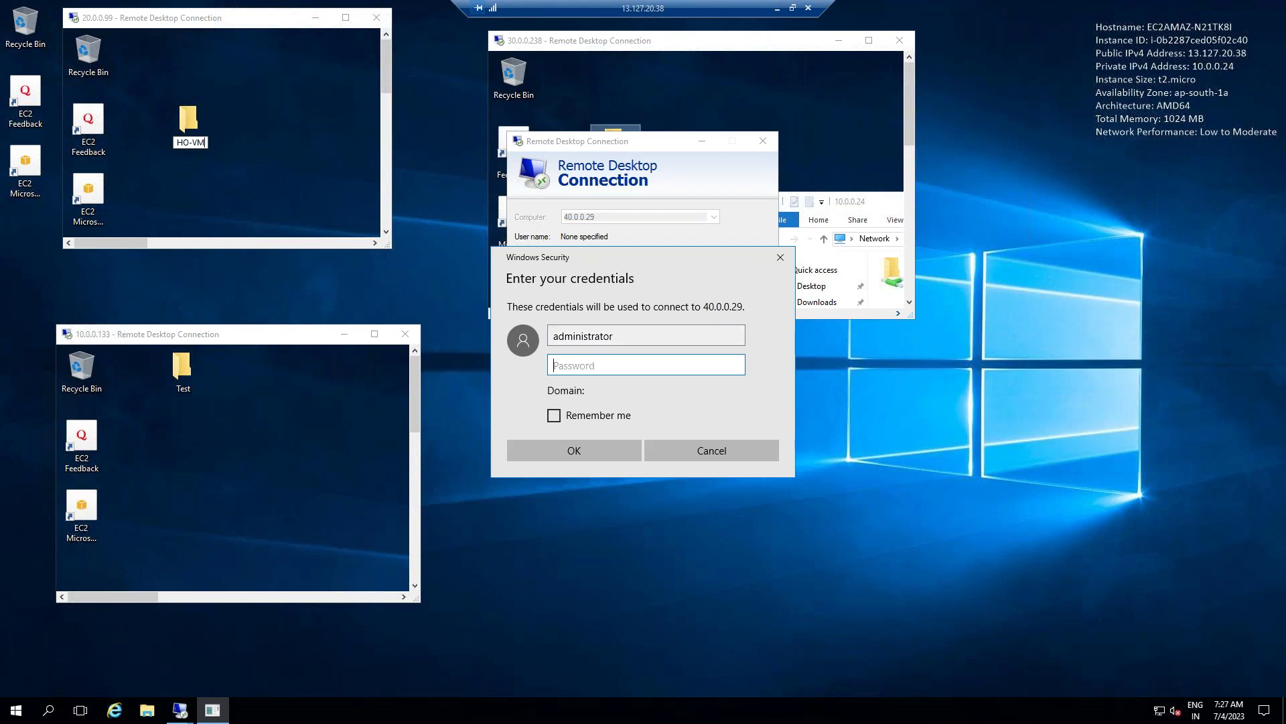
pyautogui.hotkey('ctrl', 'v')
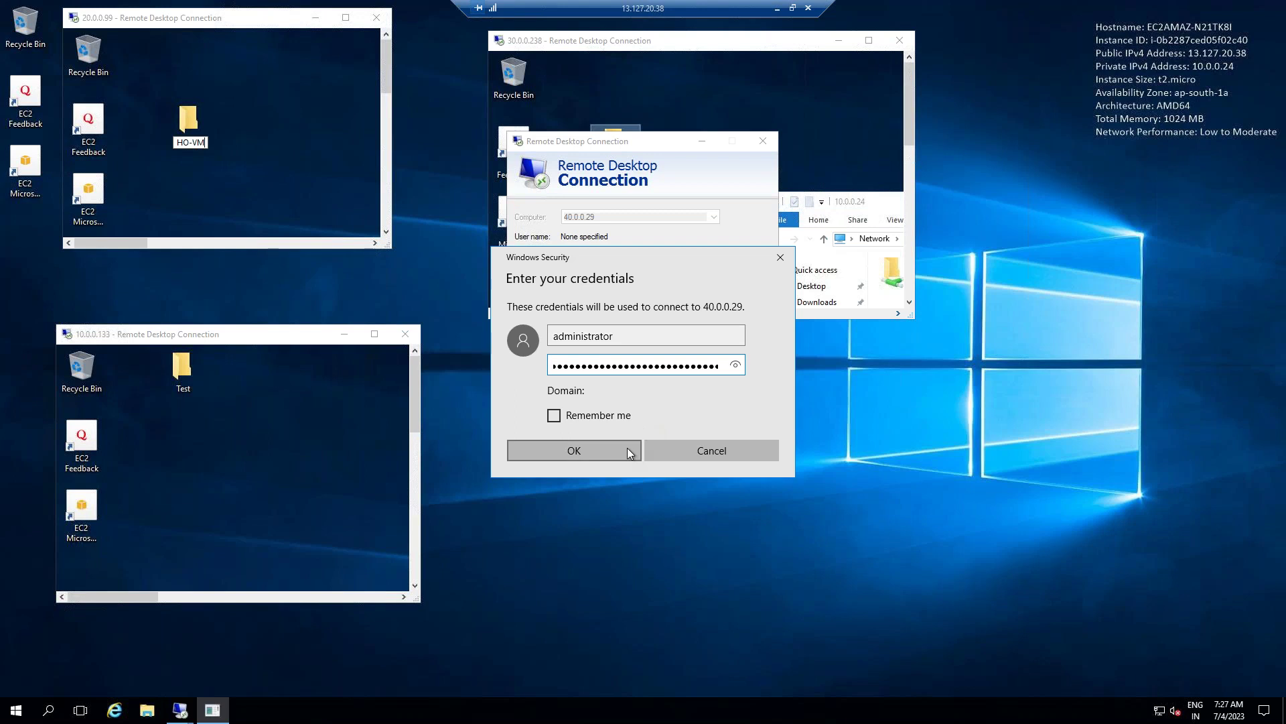
pyautogui.click(627, 447)
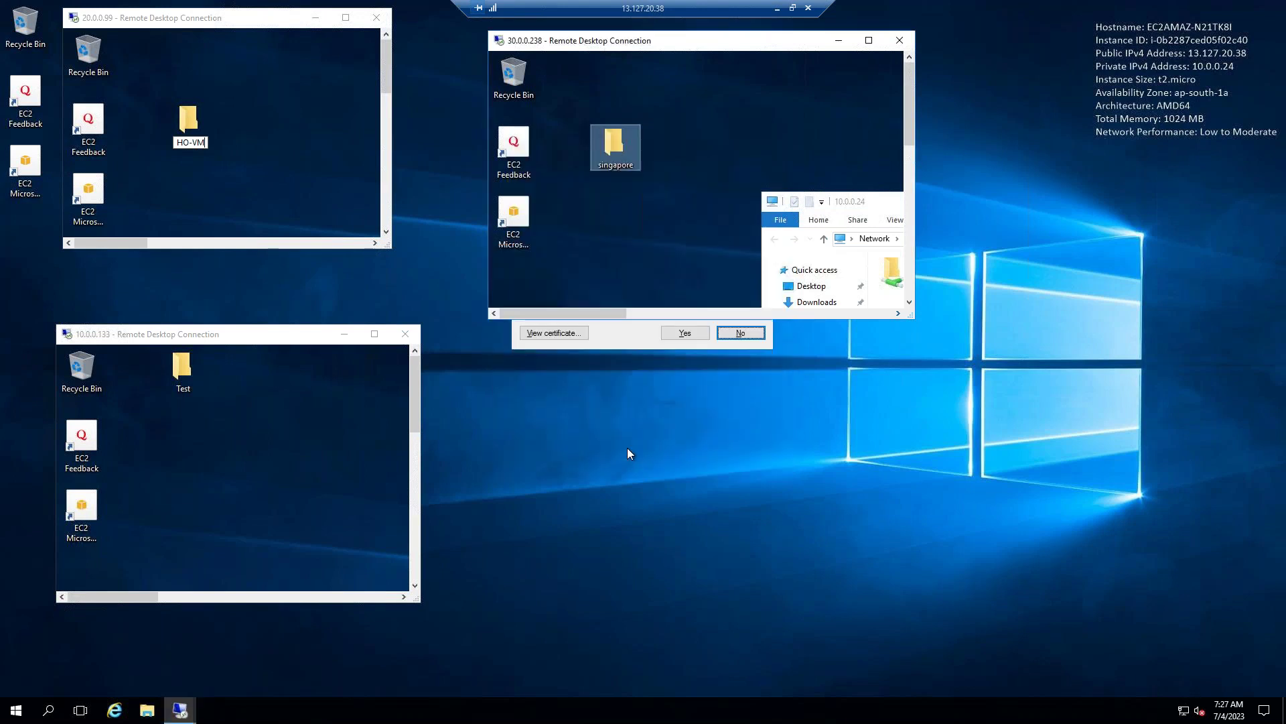
pyautogui.click(685, 337)
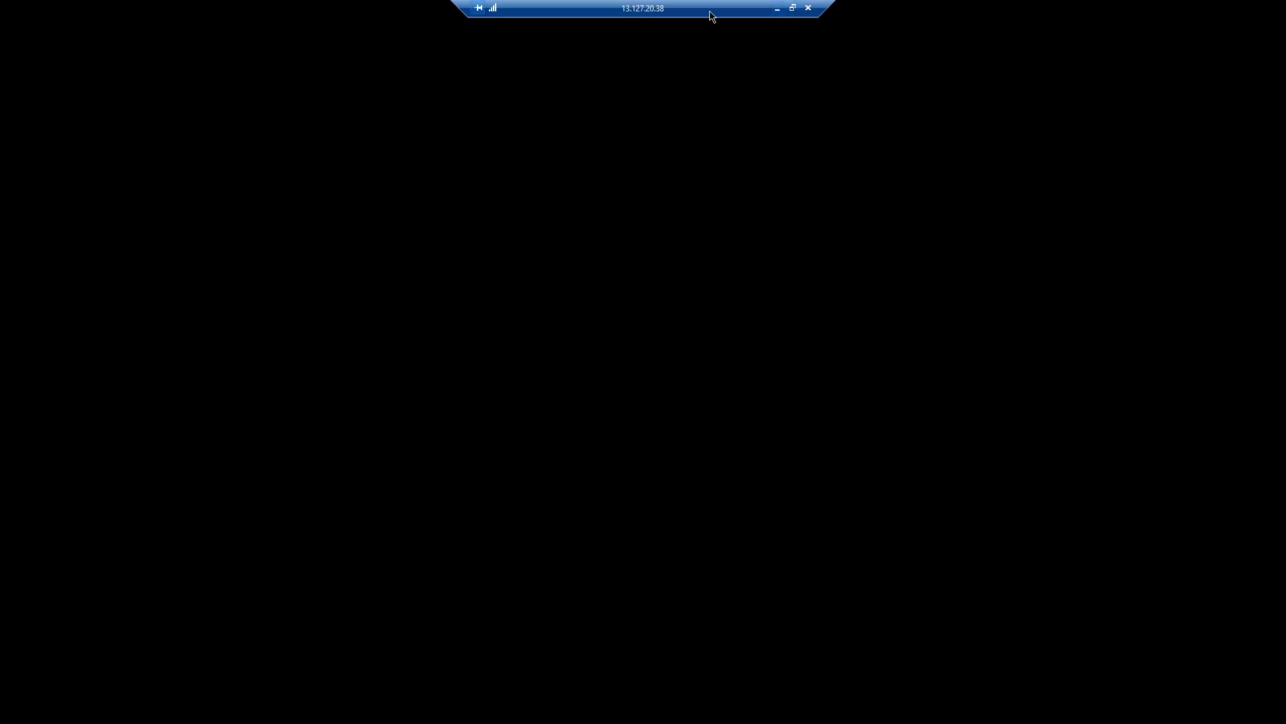
pyautogui.click(794, 9)
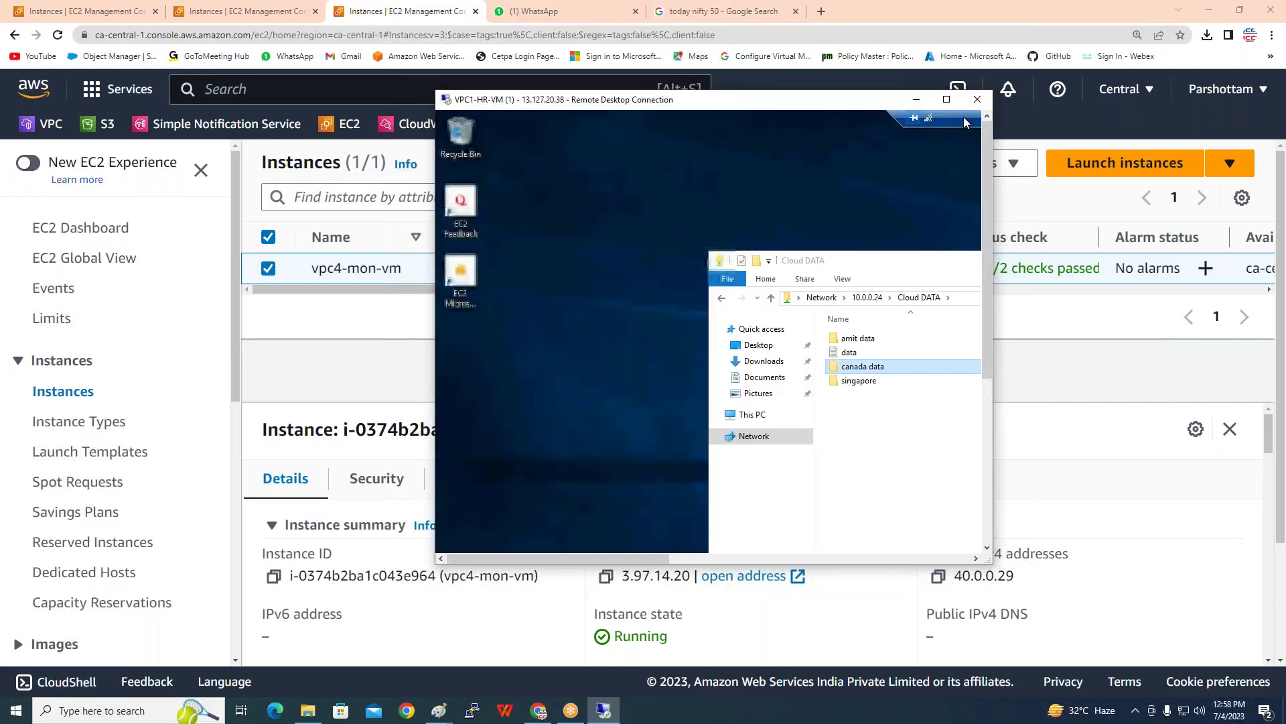
# Create a new folder named canada on the 40.0.0.29 desktop
pyautogui.click(947, 99)
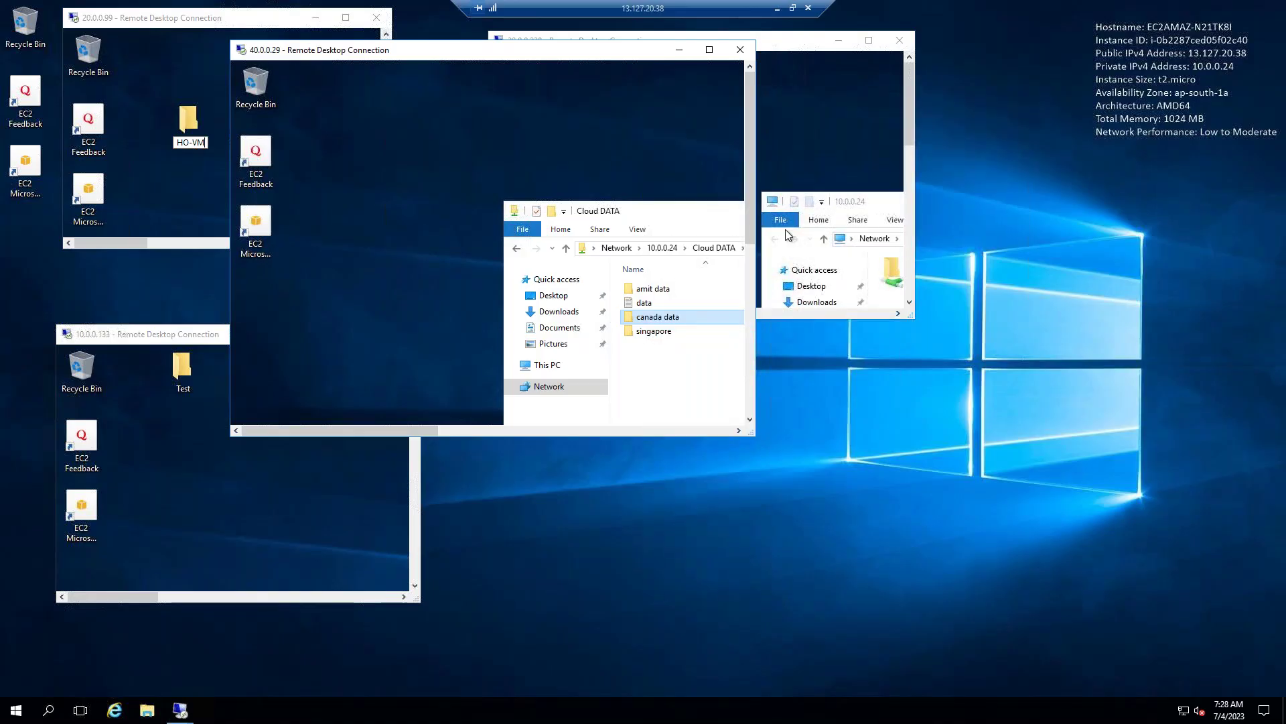
pyautogui.rightClick(349, 121)
pyautogui.moveTo(401, 231)
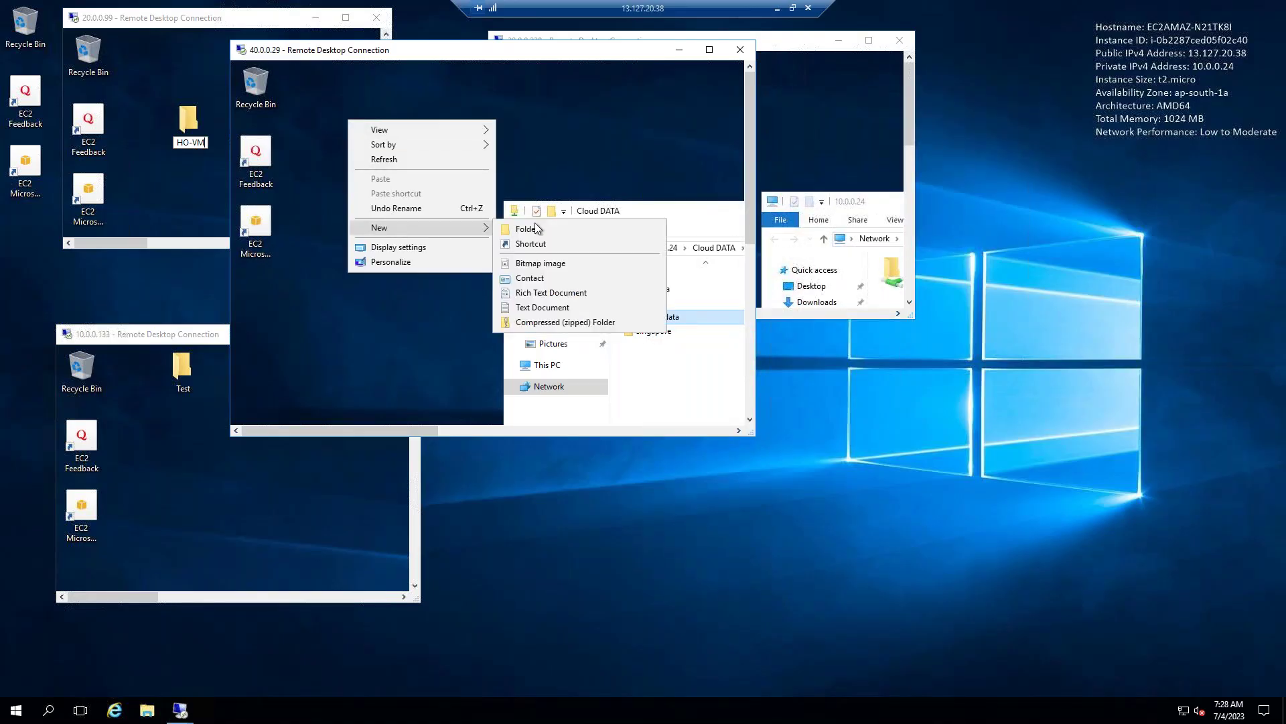
pyautogui.click(534, 232)
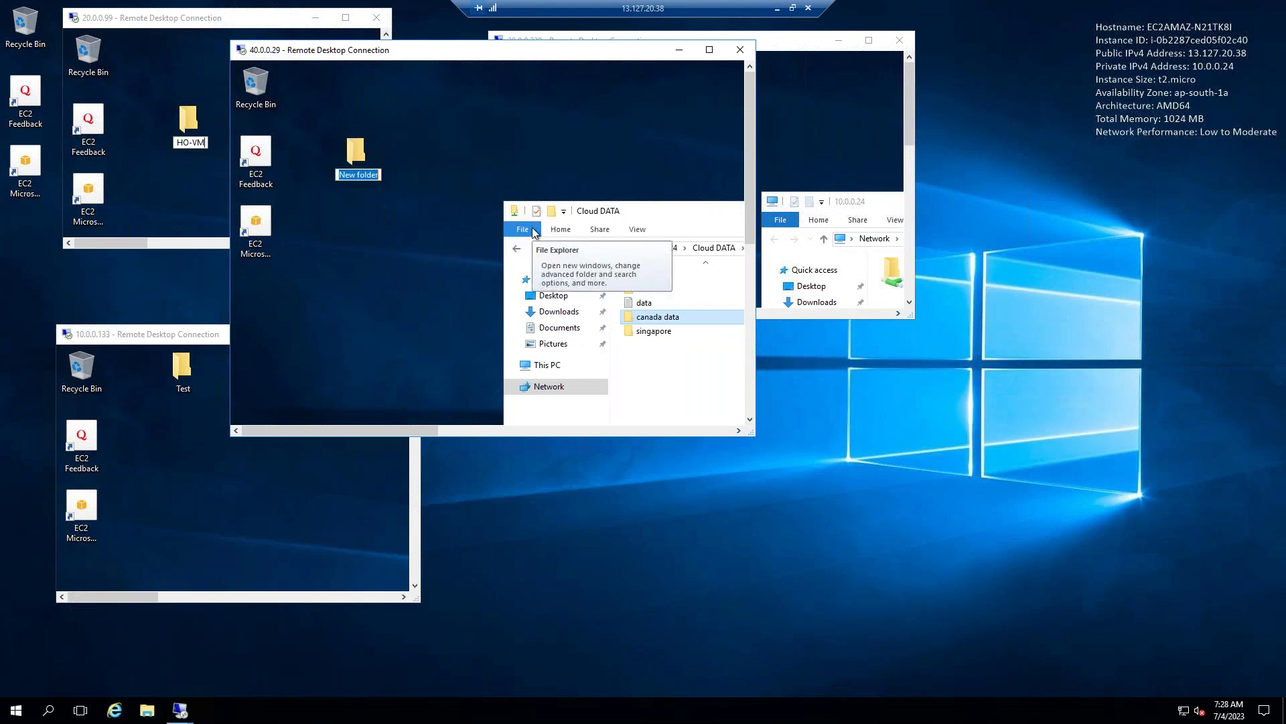
pyautogui.write('canada')
pyautogui.press('Return')
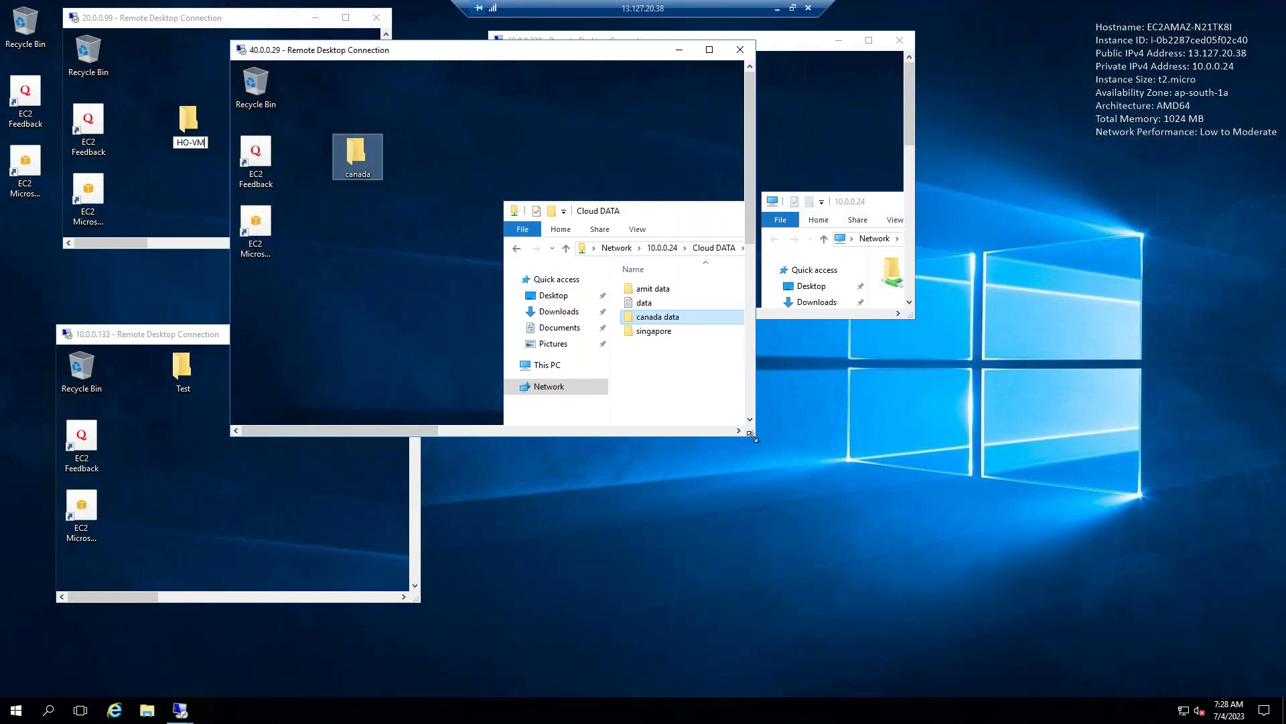
# Shrink the 40.0.0.29 window, move it lower right, and minimise the session
pyautogui.moveTo(753, 434); pyautogui.dragTo(588, 361)
pyautogui.moveTo(418, 50); pyautogui.dragTo(811, 370)
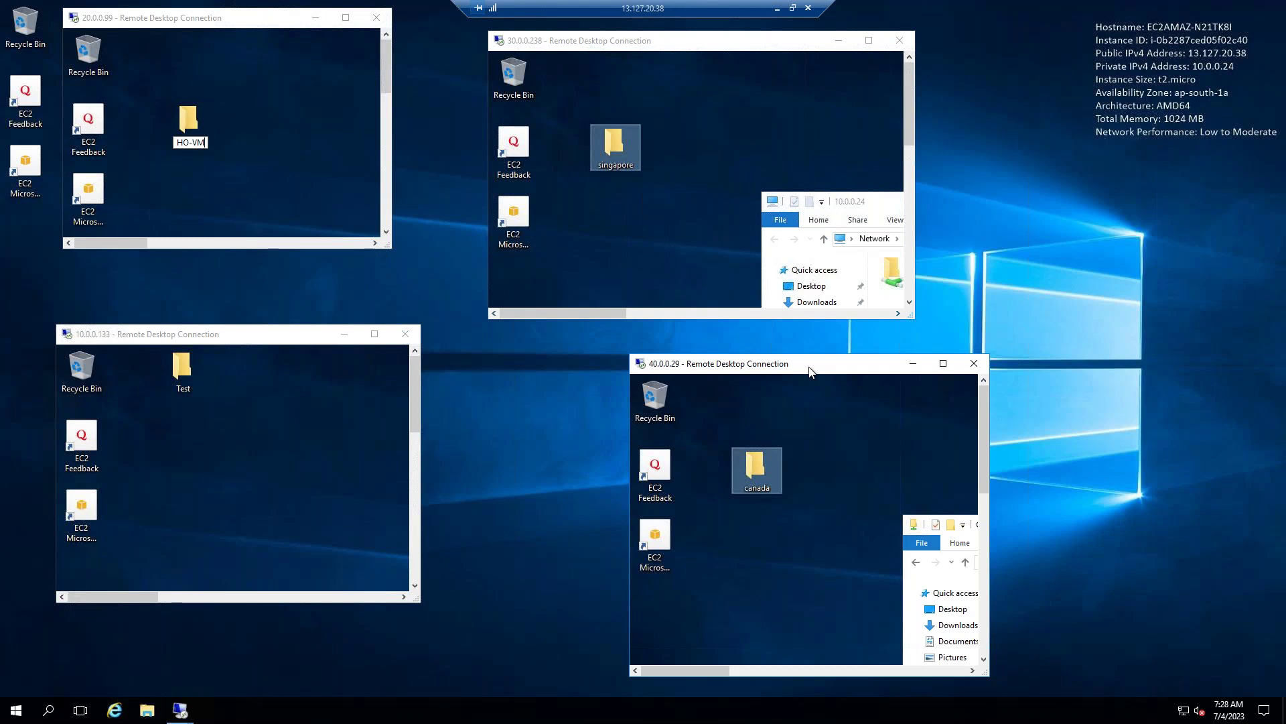
pyautogui.click(777, 14)
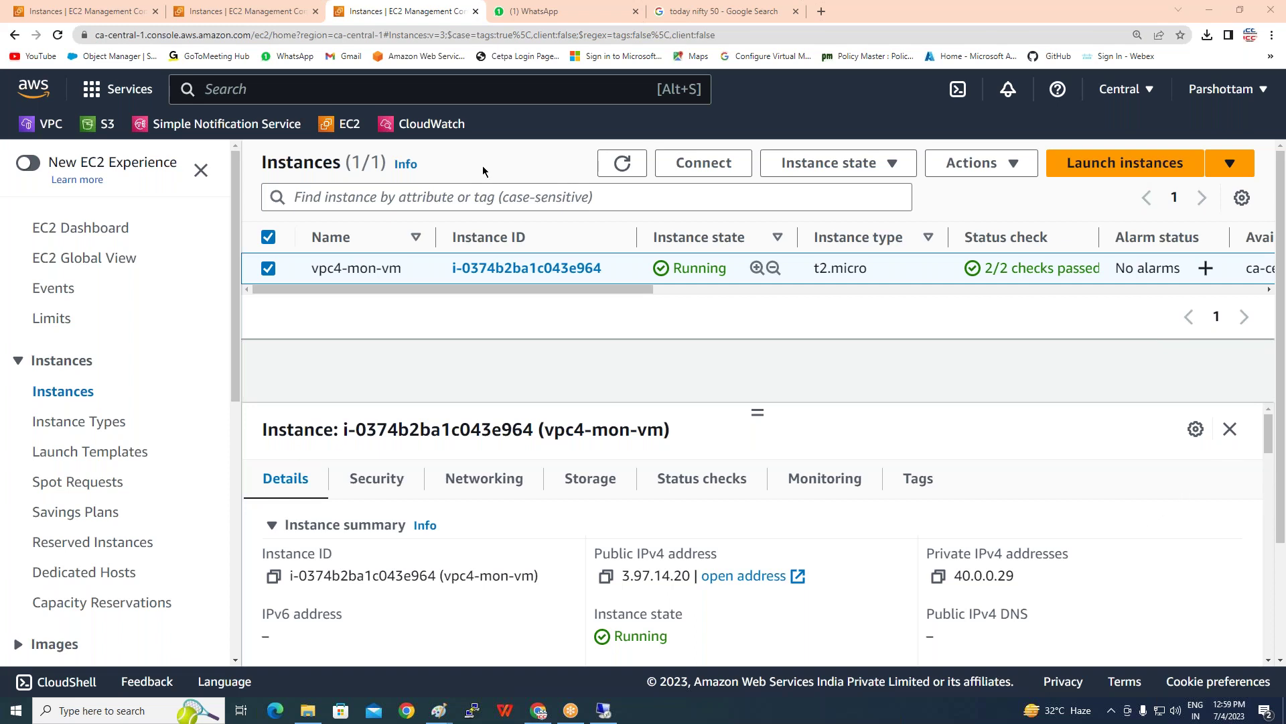
# In the Mumbai VPC console, list the peering connections, showing three active ones
pyautogui.click(104, 16)
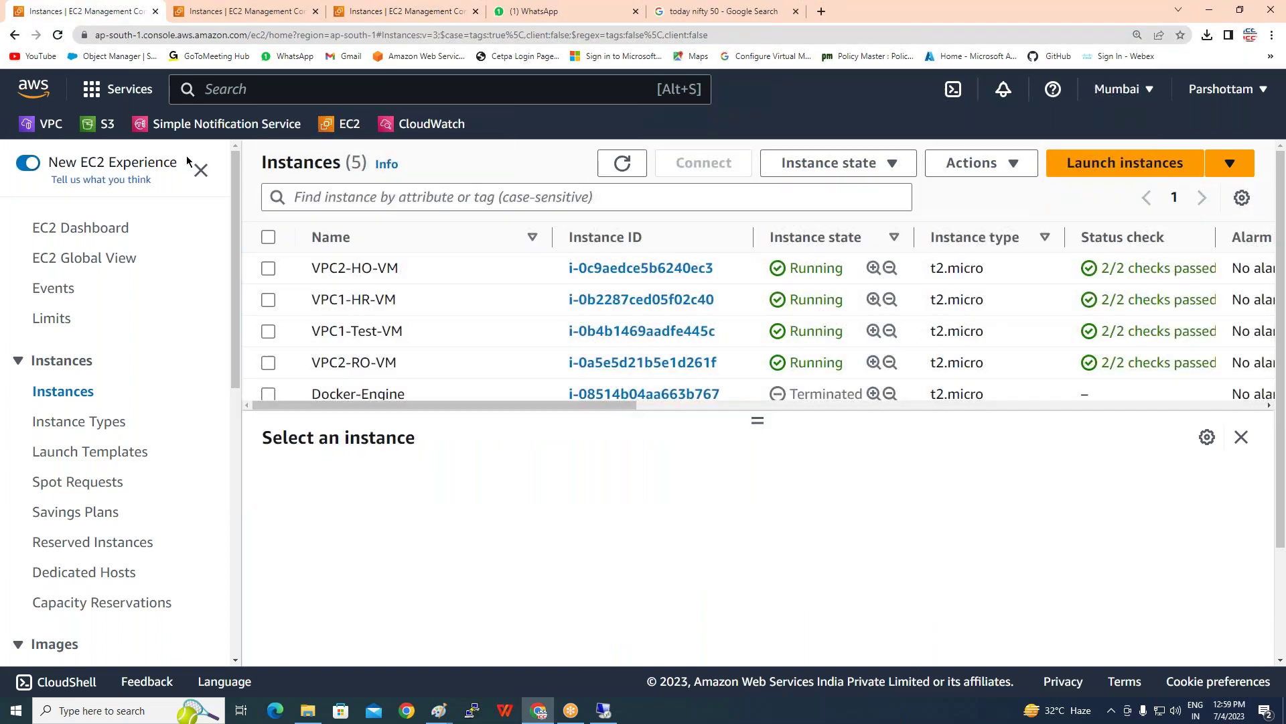
pyautogui.click(37, 126)
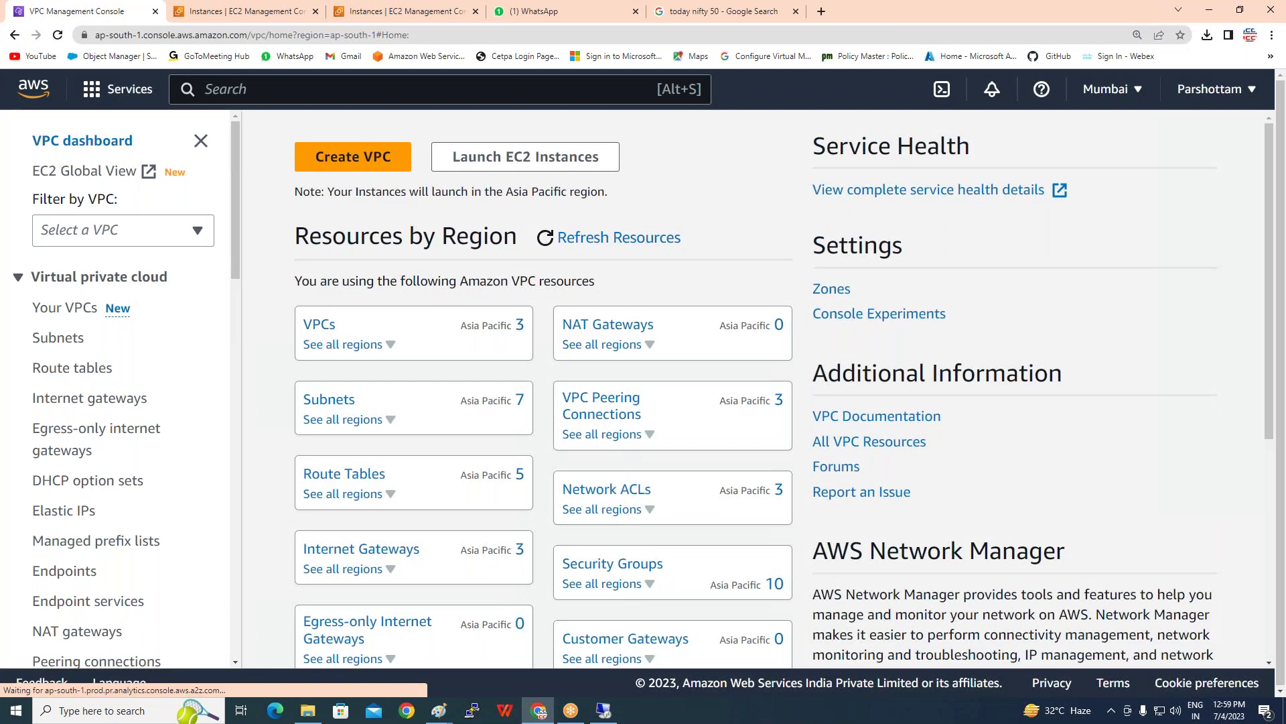
pyautogui.scroll(-4, 59, 358)
pyautogui.scroll(-4, 100, 462)
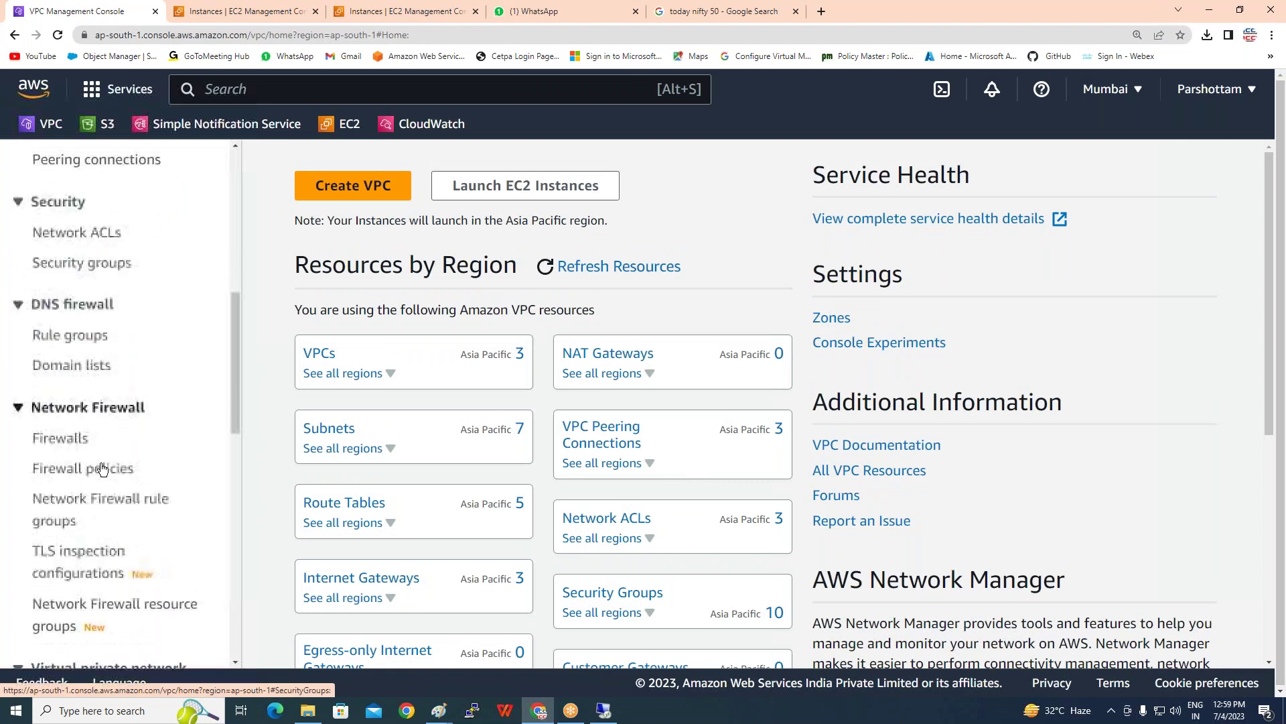
pyautogui.scroll(4, 100, 395)
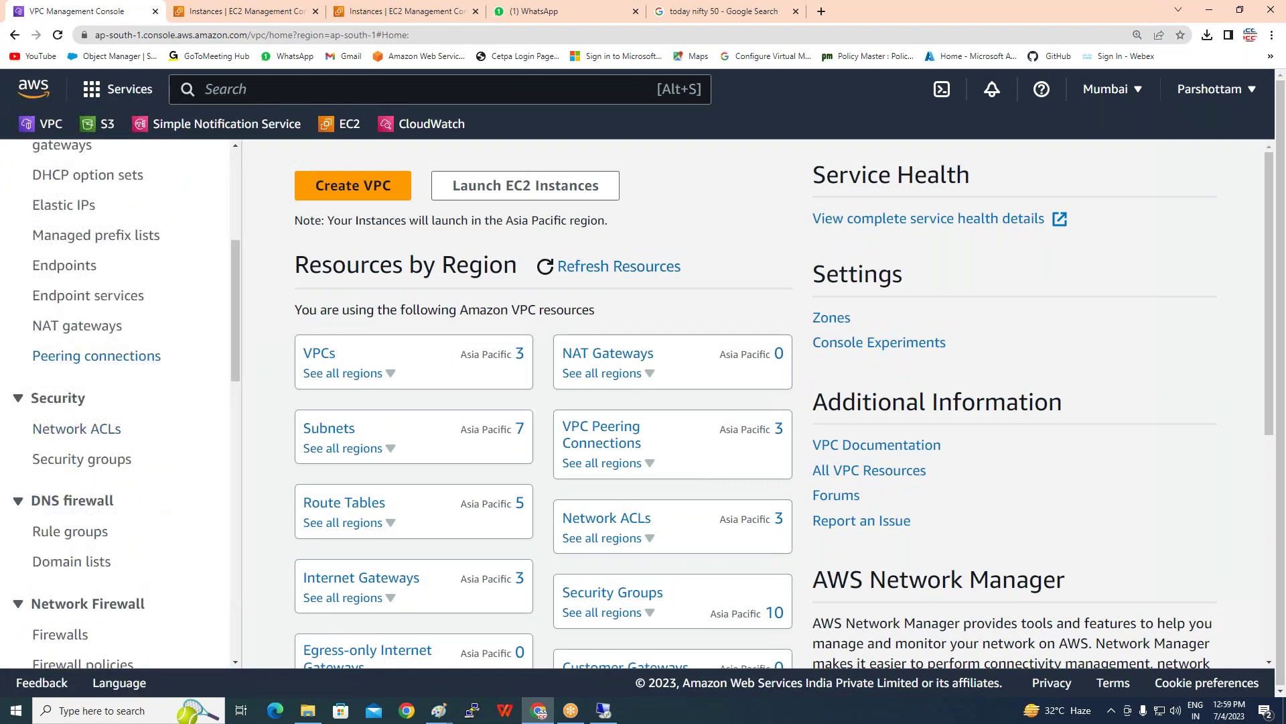
pyautogui.click(97, 356)
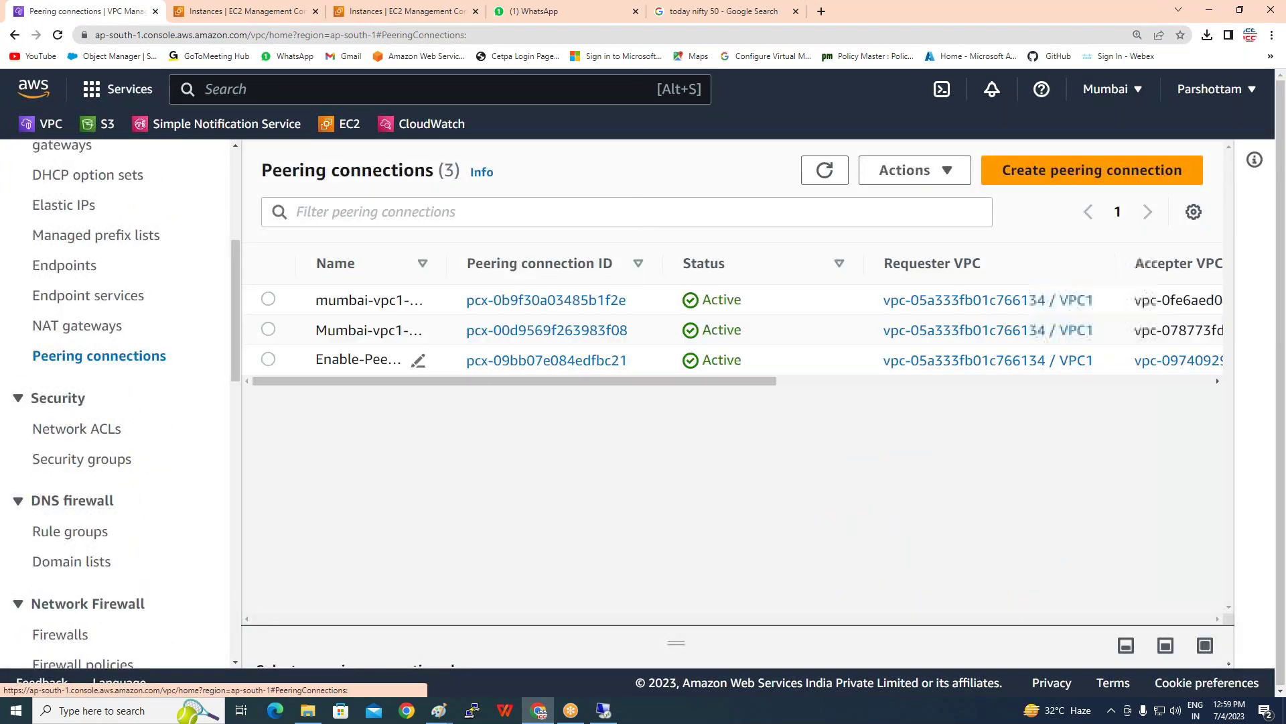
# Delete the Mumbai-vpc1-to-Canada-Vpc4 peering connection along with its related route table entries
pyautogui.moveTo(447, 263); pyautogui.dragTo(619, 262)
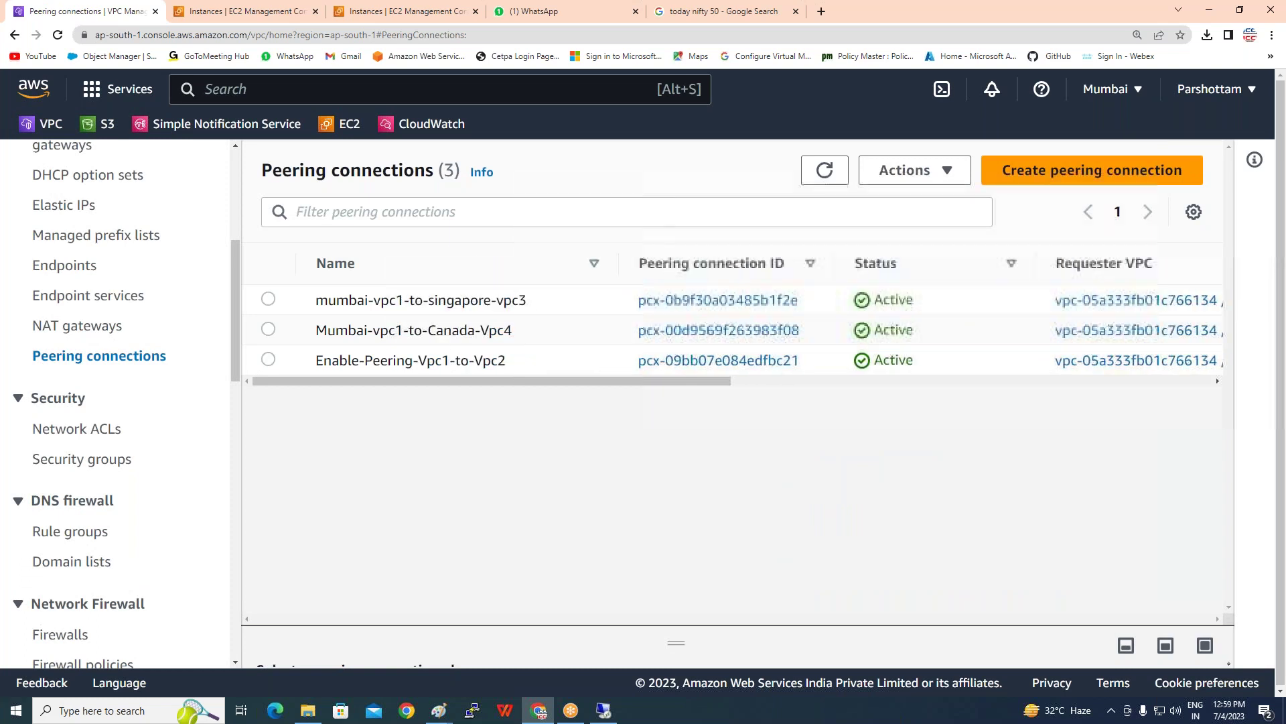
pyautogui.click(268, 328)
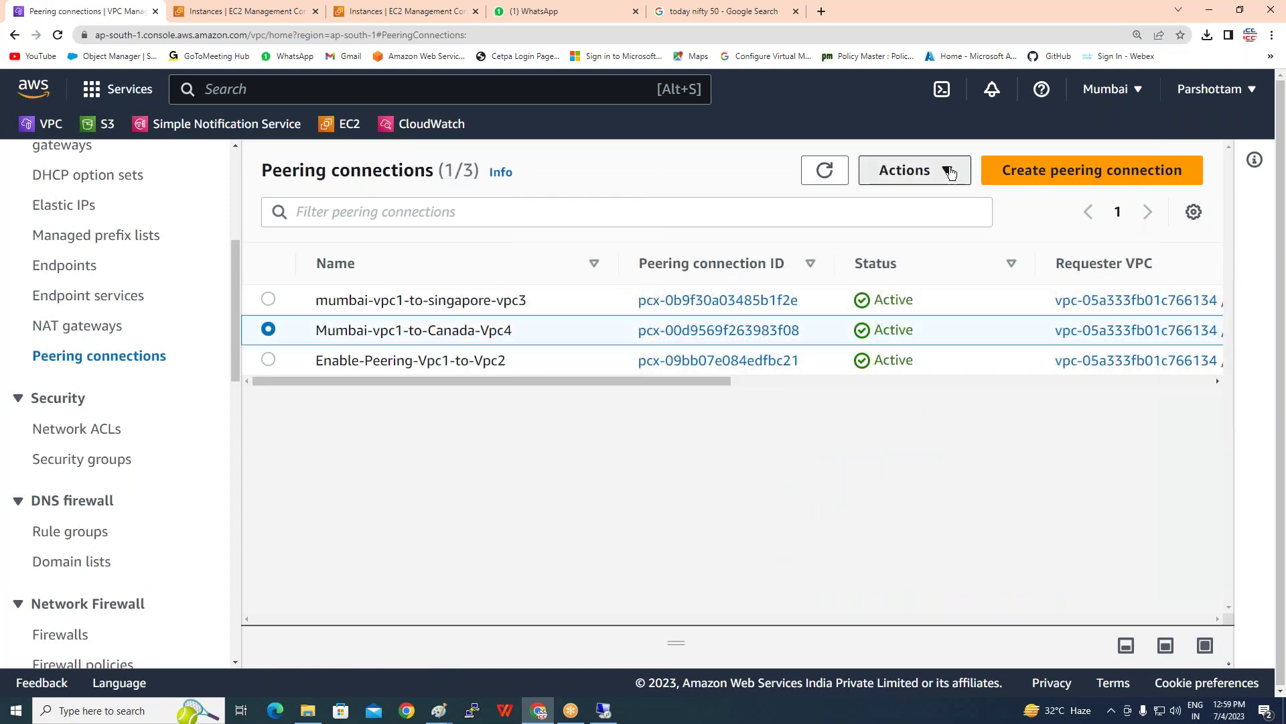
pyautogui.click(914, 171)
pyautogui.click(924, 352)
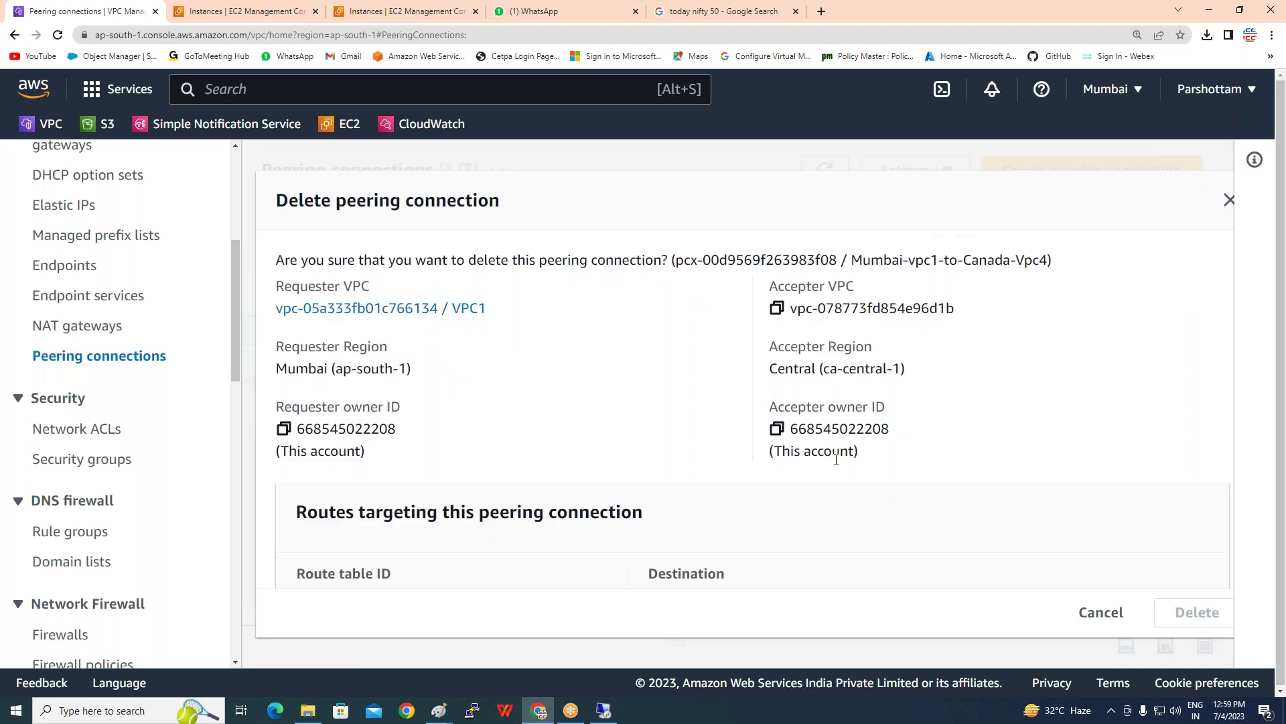
pyautogui.scroll(-3, 739, 497)
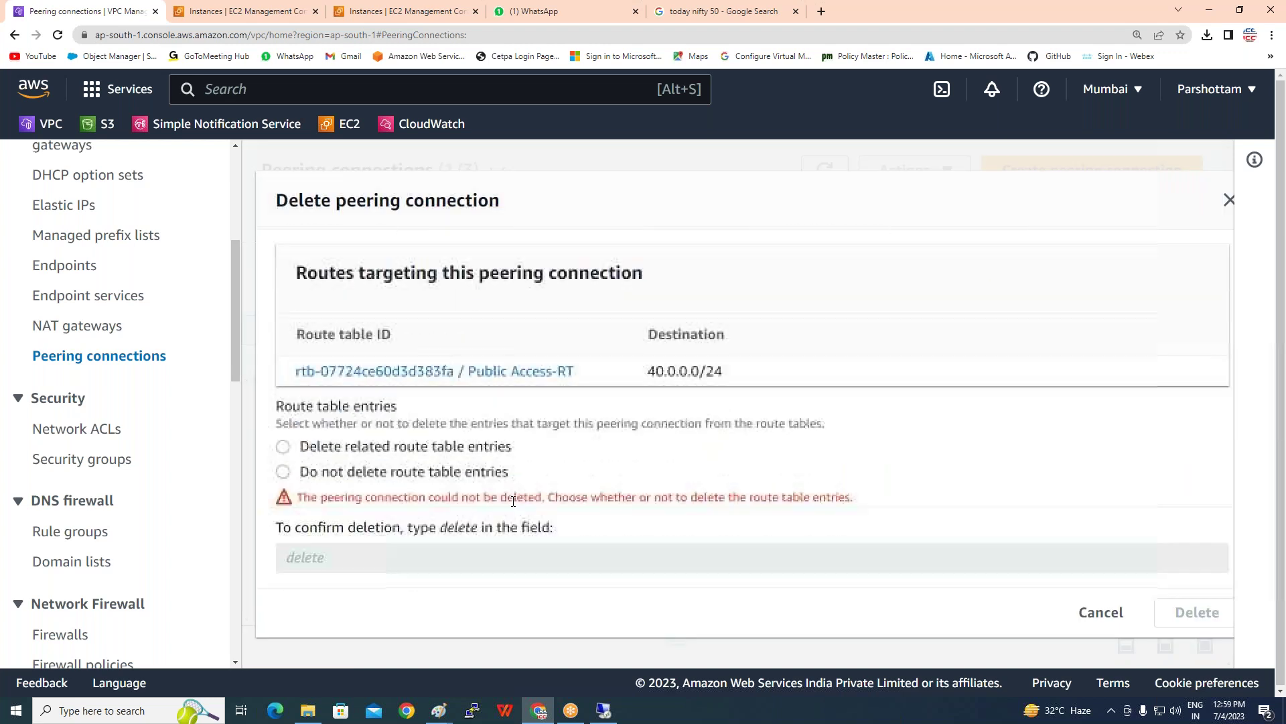
pyautogui.click(290, 446)
pyautogui.click(440, 550)
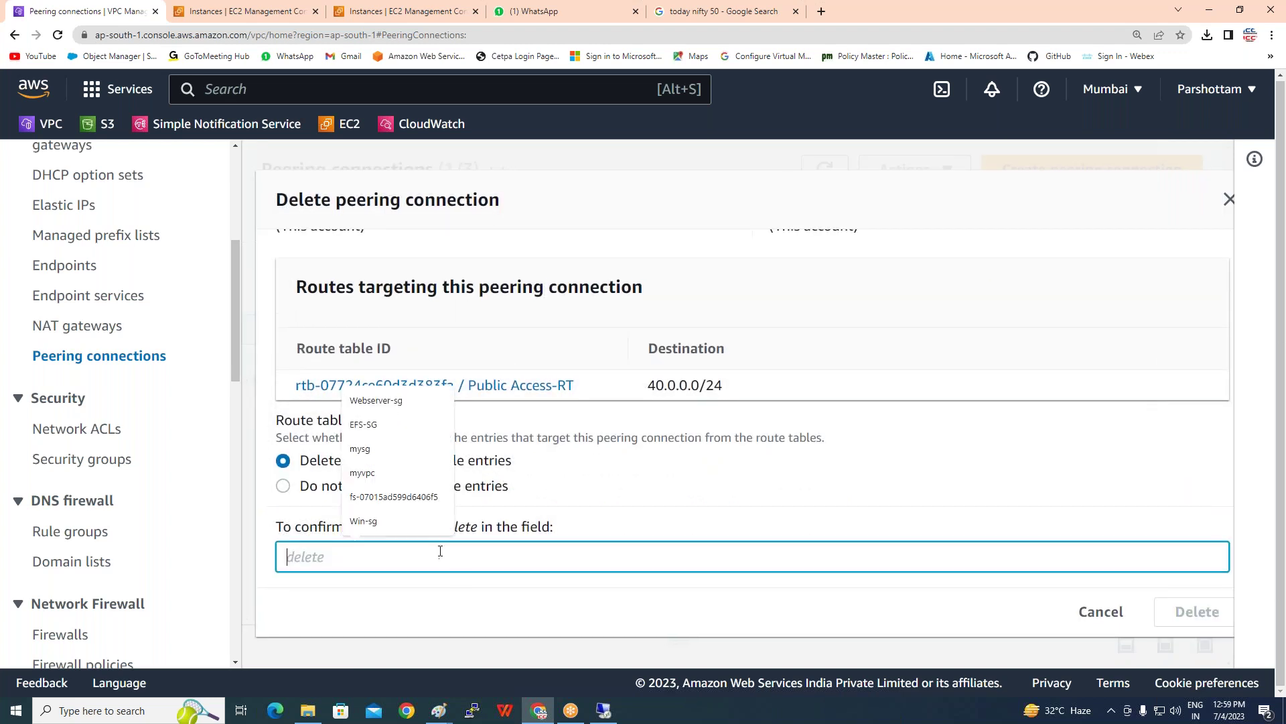
pyautogui.write('delete')
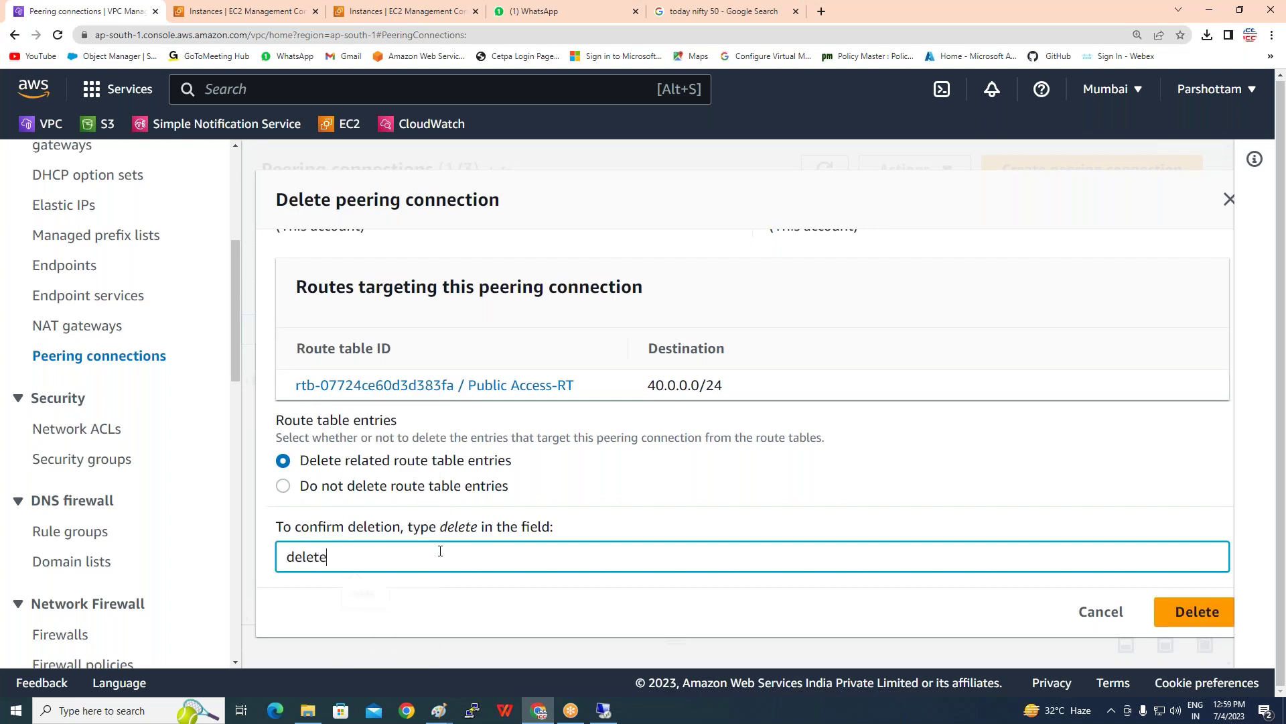
pyautogui.click(1166, 614)
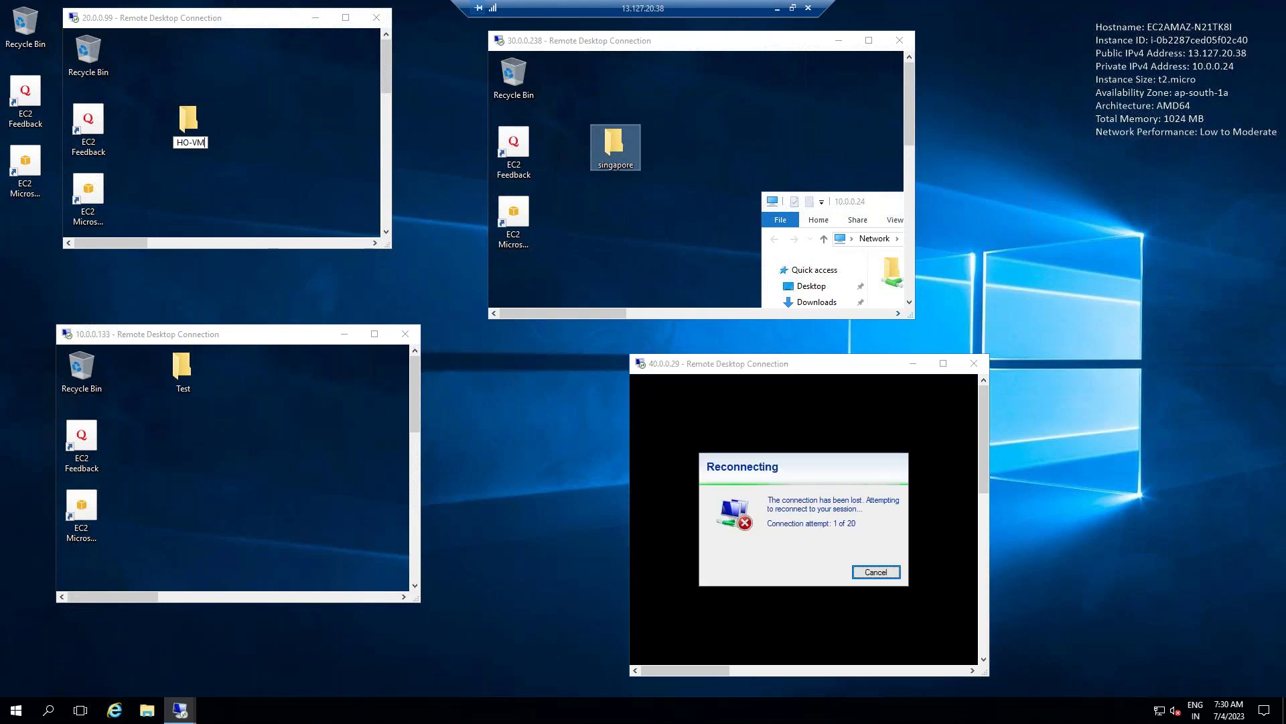
# Delete the mumbai-vpc1-to-singapore-vpc3 peering connection together with its related route table entries
pyautogui.click(777, 8)
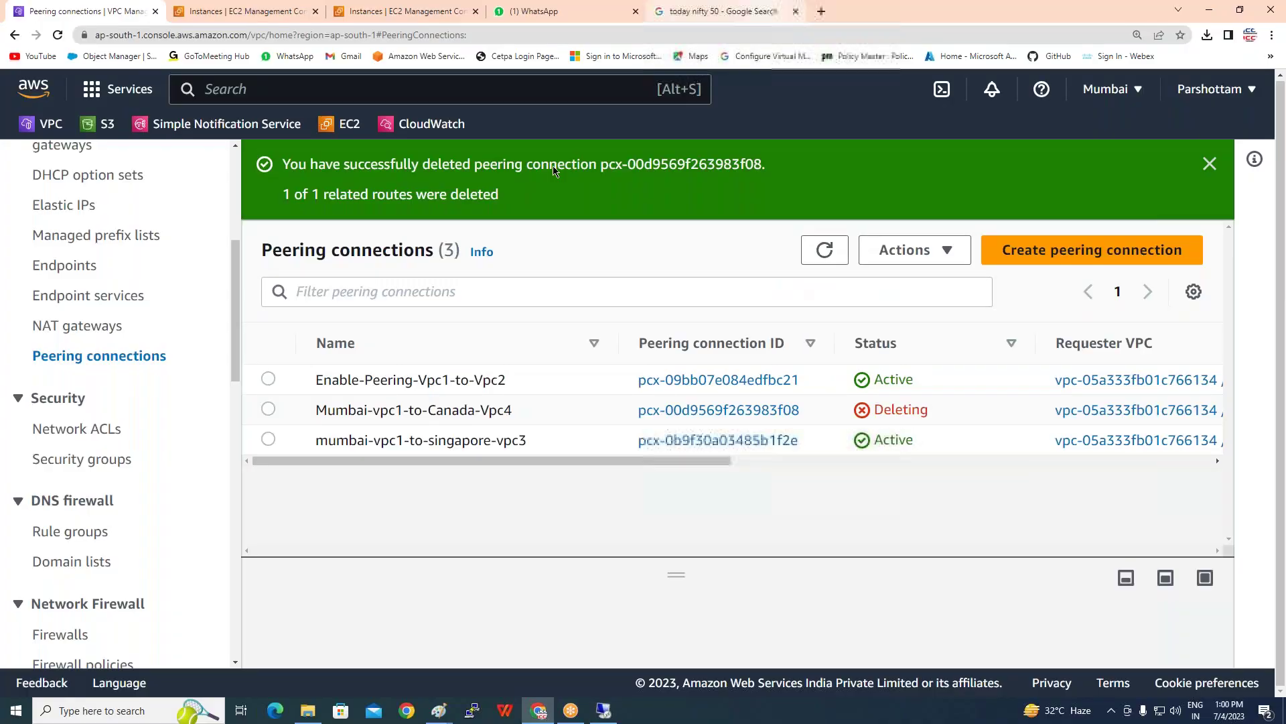
pyautogui.click(269, 440)
pyautogui.click(905, 250)
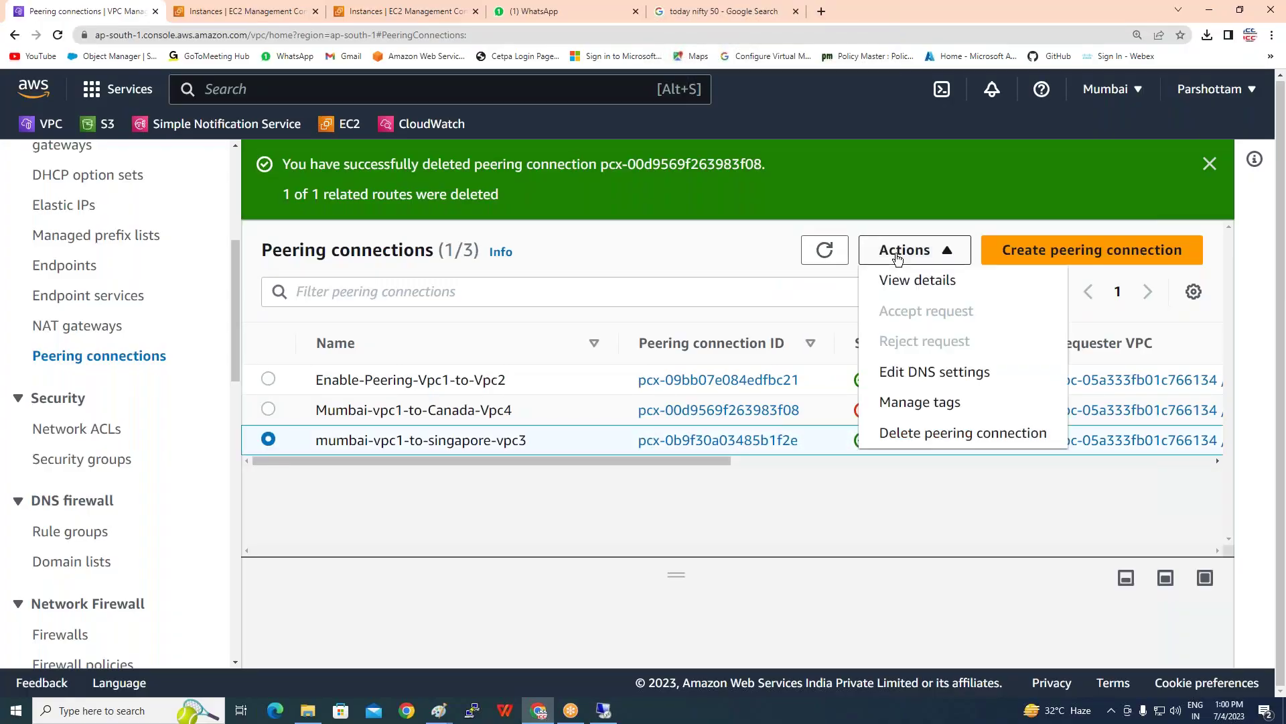
pyautogui.click(902, 439)
pyautogui.scroll(-3, 550, 536)
pyautogui.click(284, 445)
pyautogui.click(343, 557)
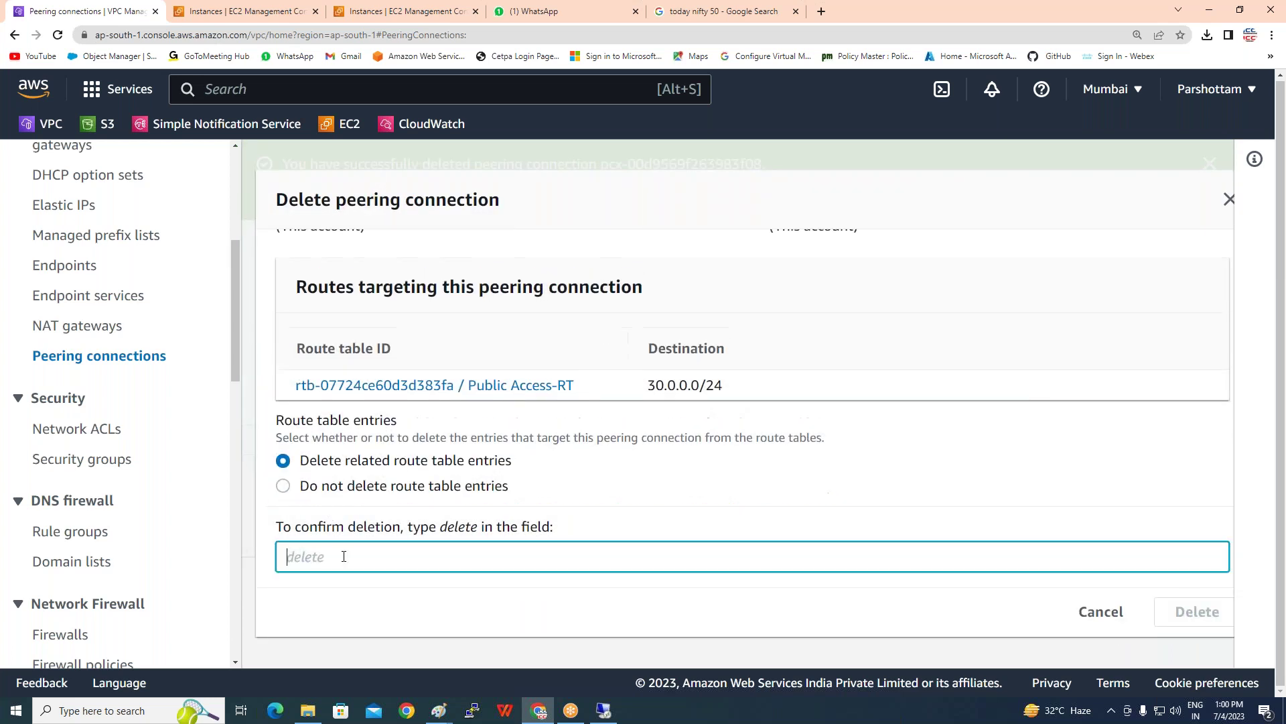
pyautogui.write('delete')
pyautogui.click(1187, 611)
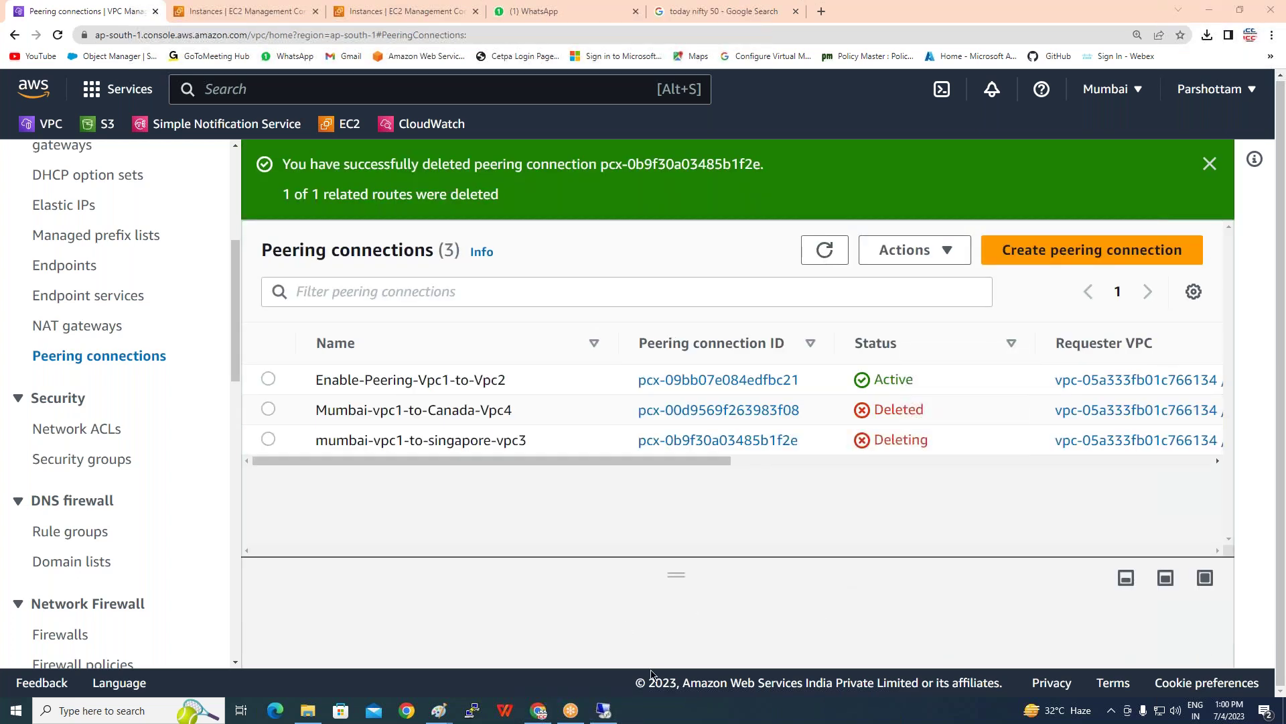
pyautogui.click(604, 710)
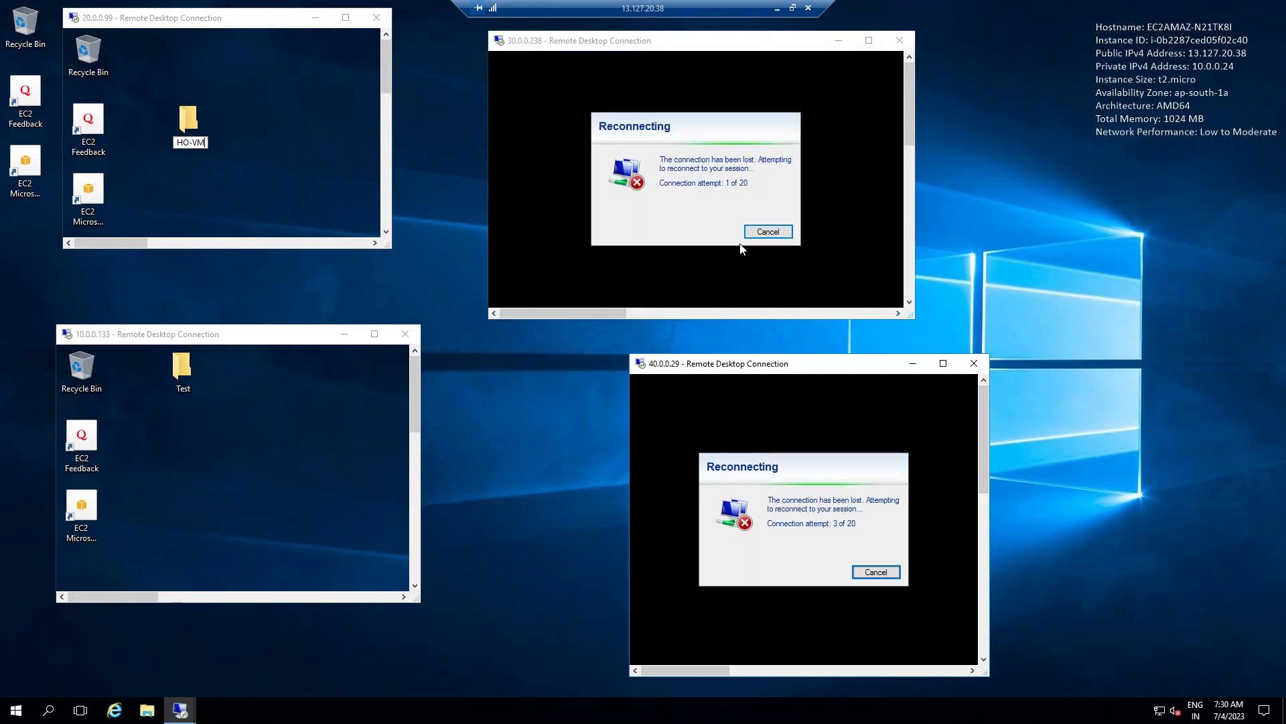
# Delete the Enable-Peering-Vpc1-to-Vpc2 peering connection and its route entries, then check the remote sessions
pyautogui.click(777, 10)
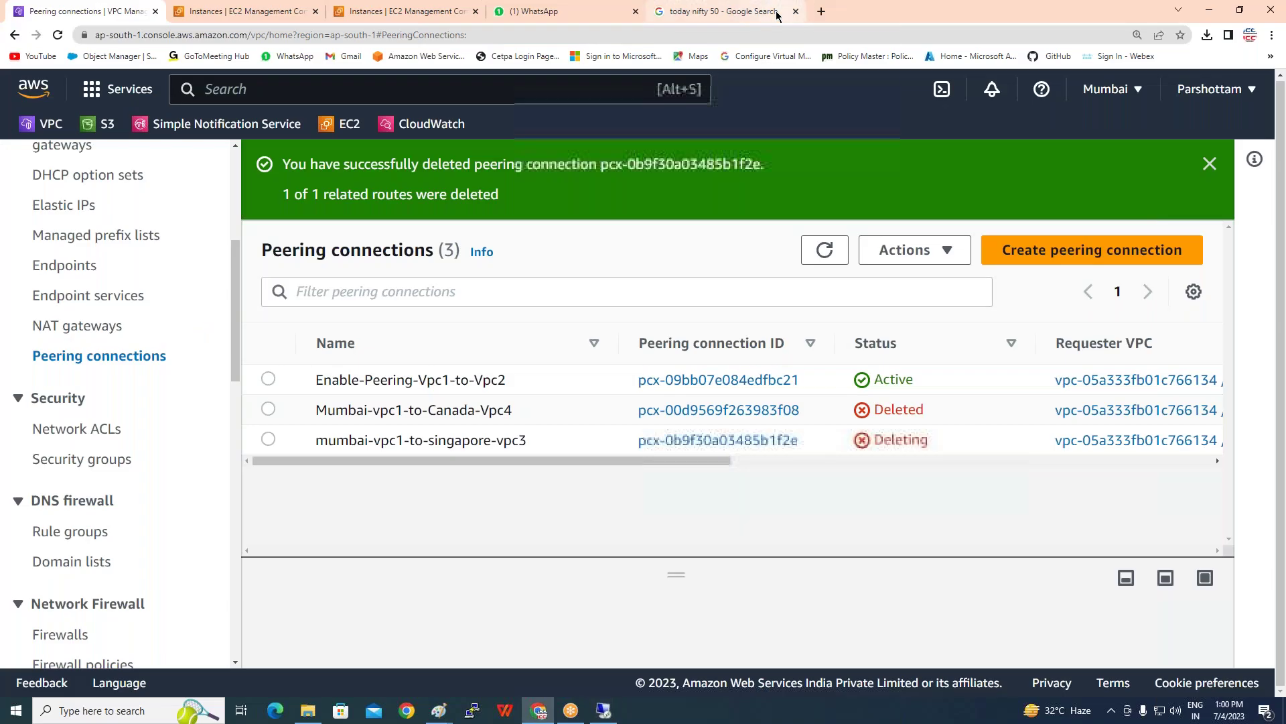
pyautogui.click(266, 380)
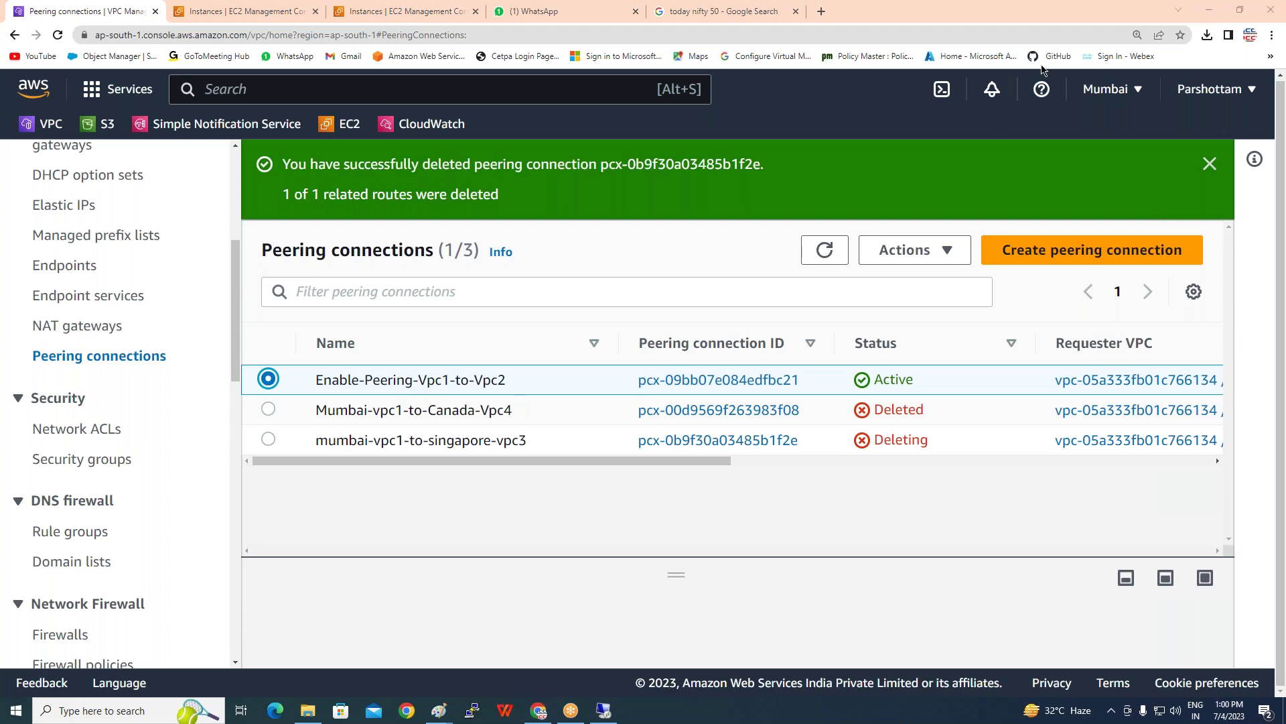
pyautogui.click(947, 250)
pyautogui.click(925, 434)
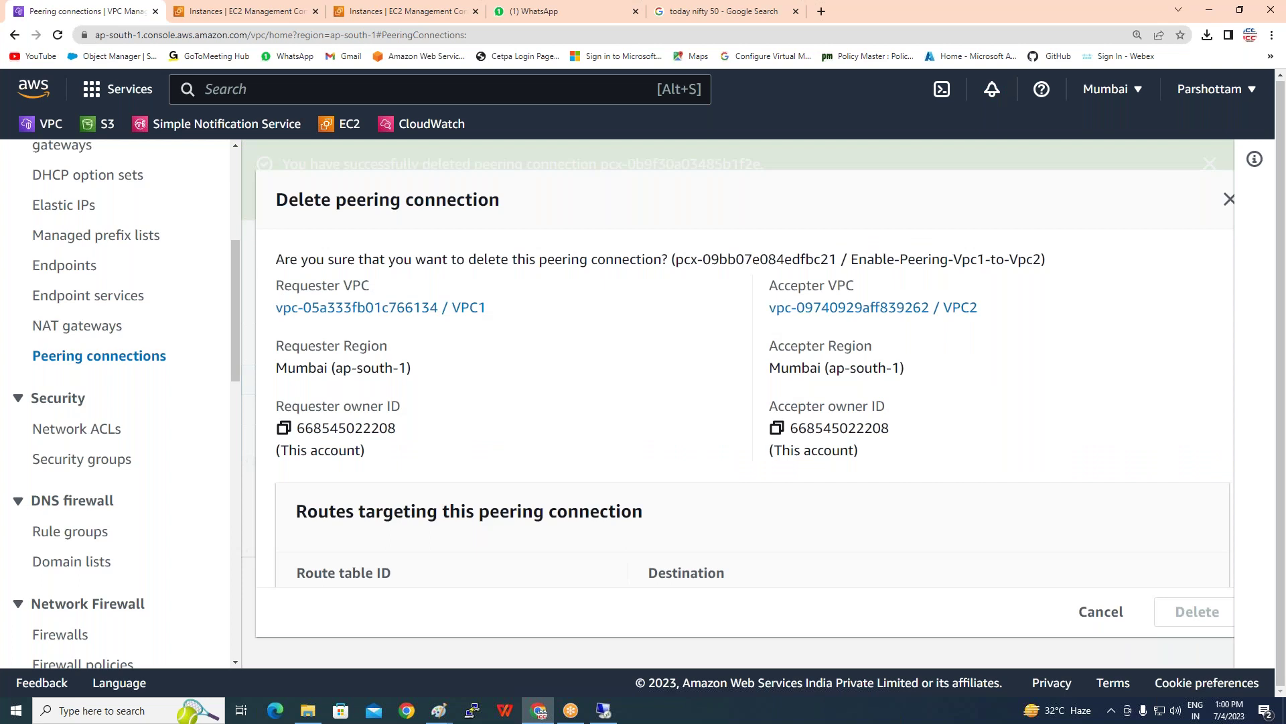
pyautogui.scroll(-3, 918, 520)
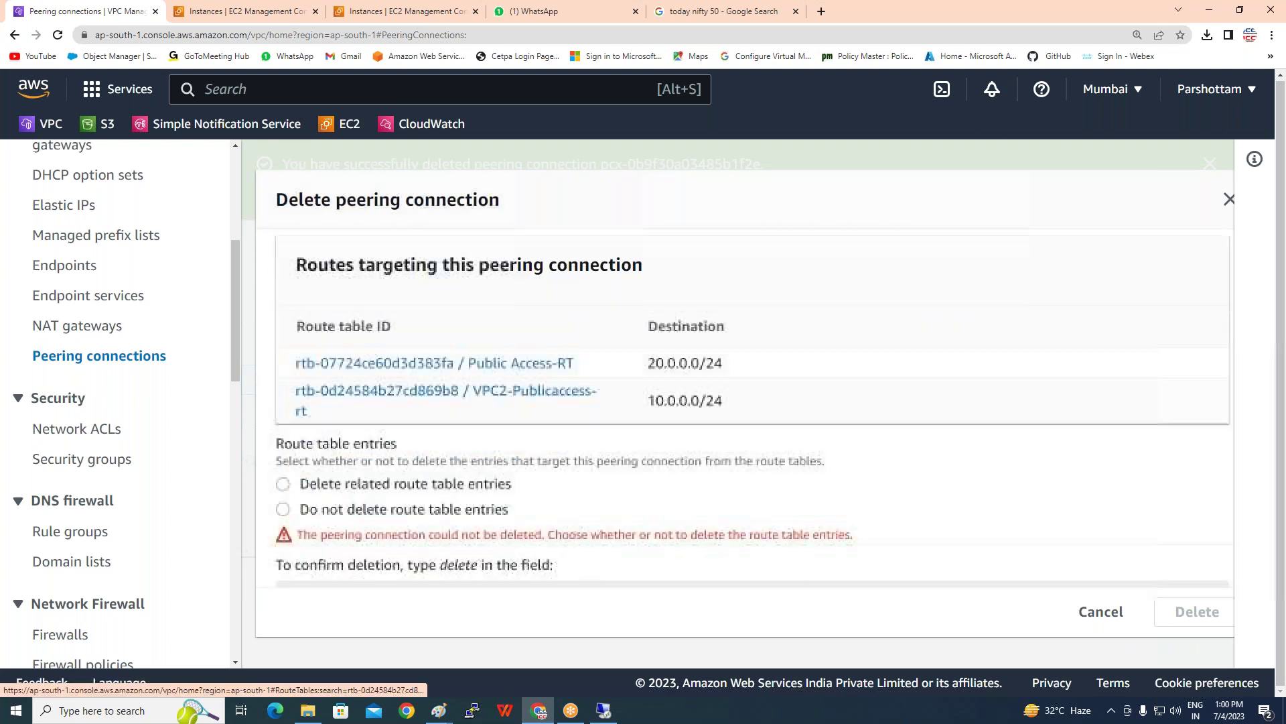
pyautogui.click(284, 447)
pyautogui.click(330, 555)
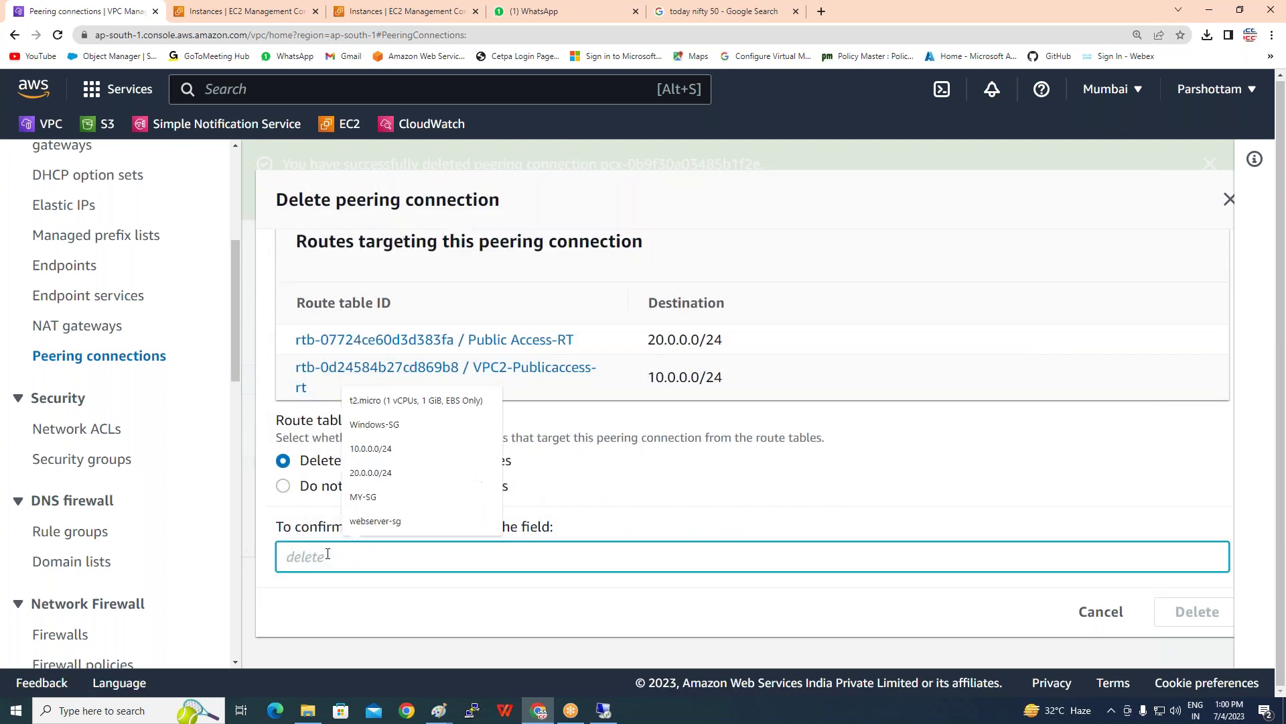
pyautogui.write('delete')
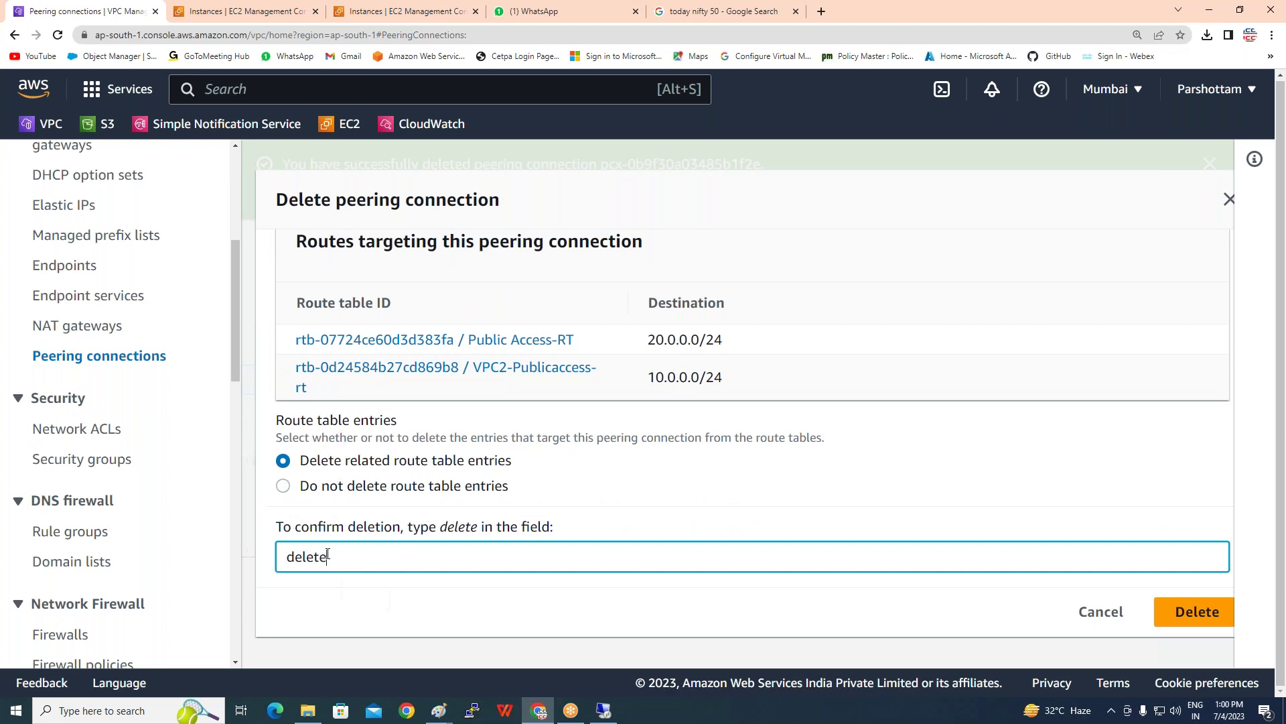
pyautogui.click(1189, 611)
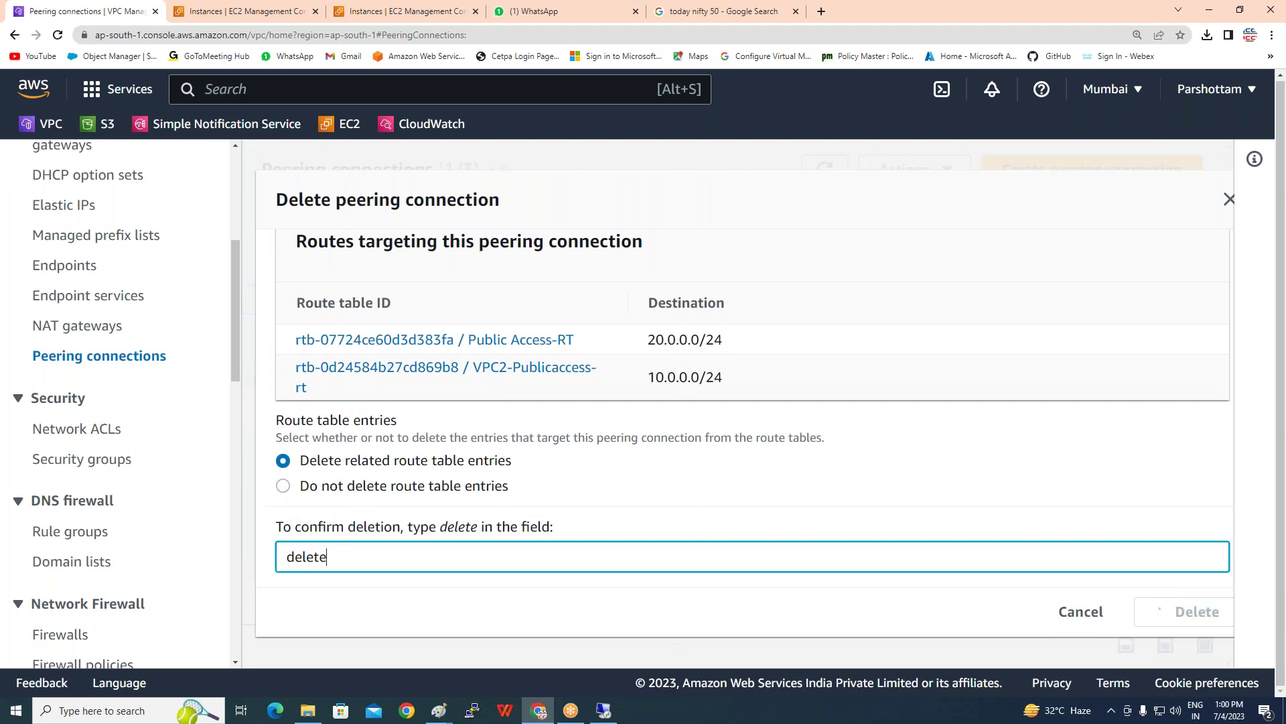
pyautogui.click(604, 709)
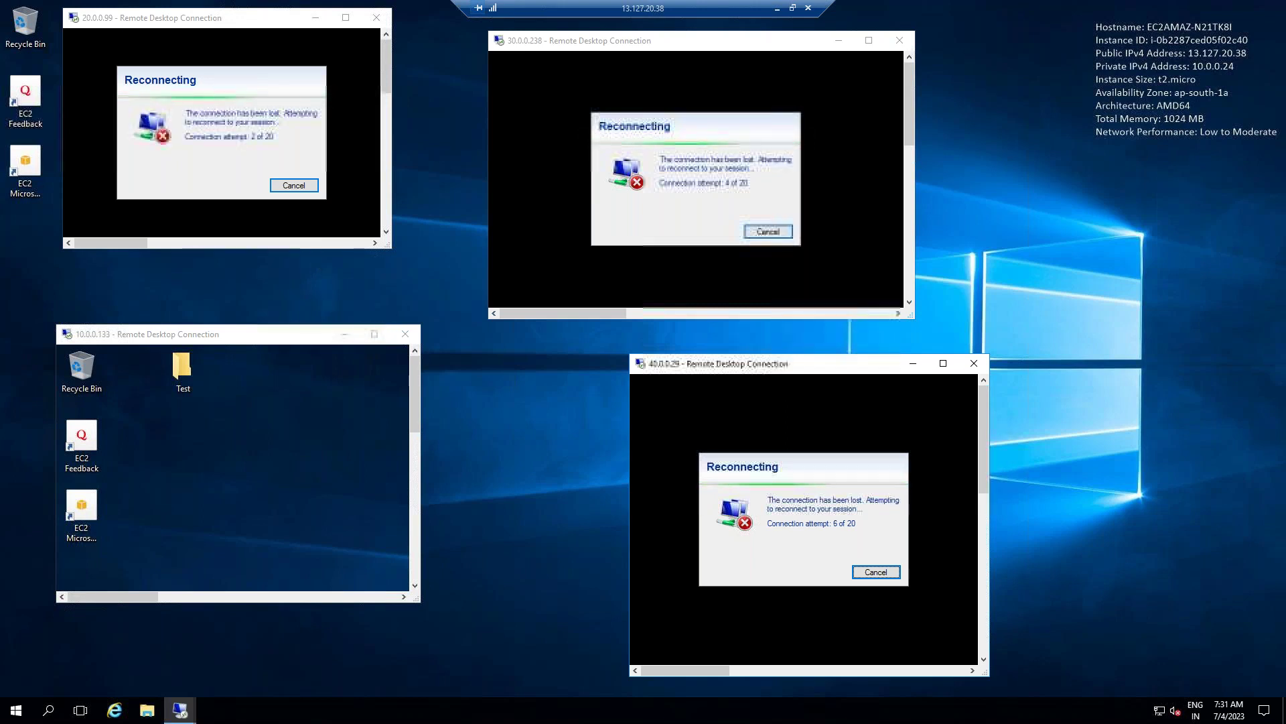
# Terminate the VPC3-Dev-VM instance in the Singapore region
pyautogui.click(778, 9)
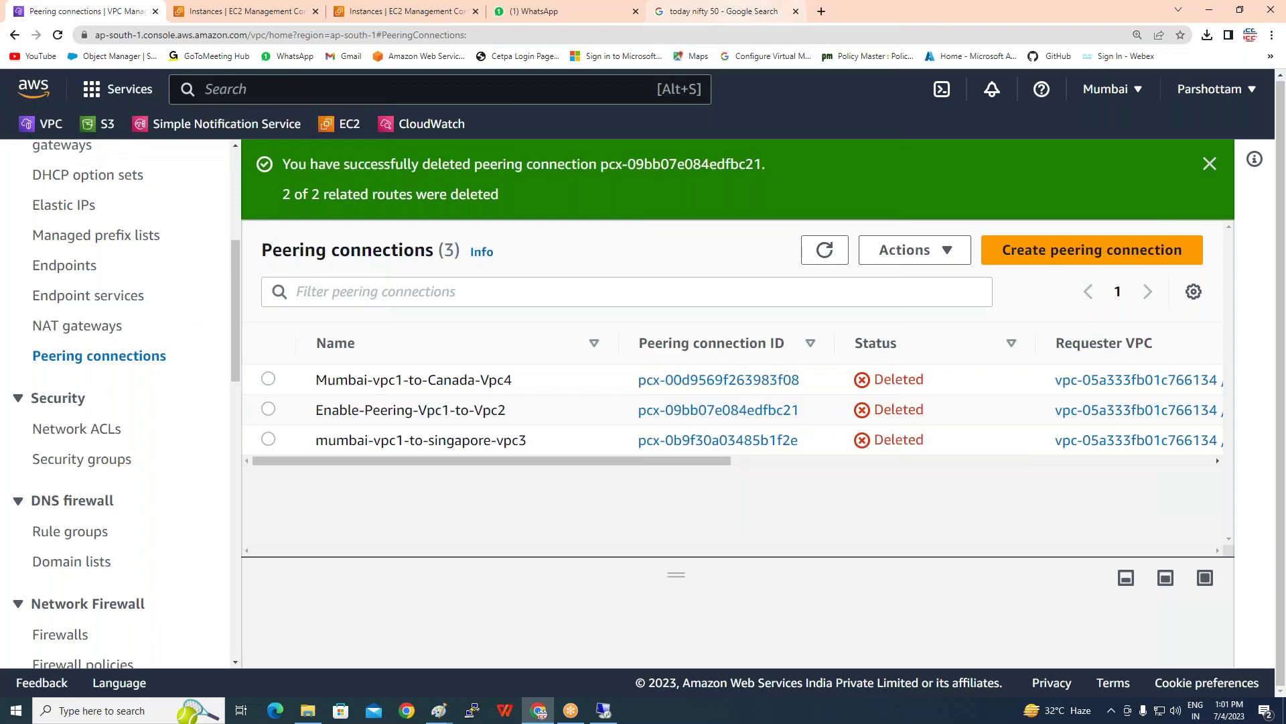
pyautogui.scroll(5, 77, 367)
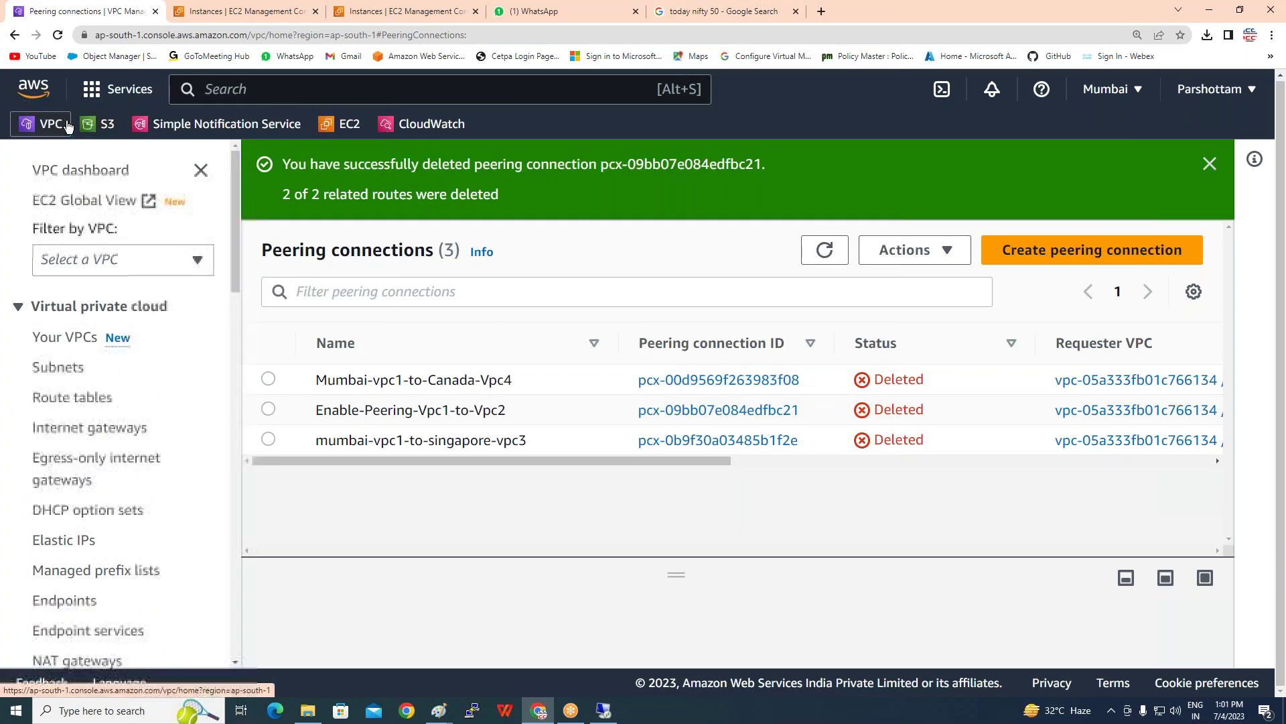
pyautogui.click(360, 124)
pyautogui.click(248, 11)
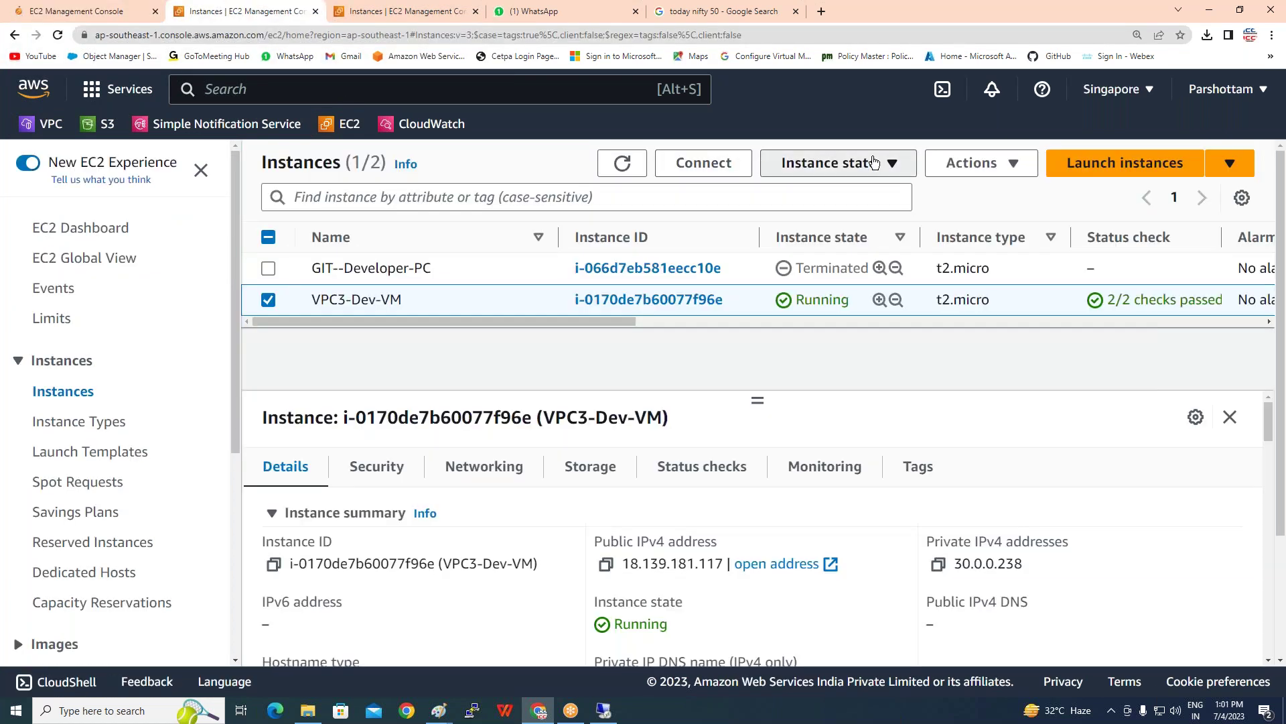
pyautogui.click(828, 163)
pyautogui.click(842, 315)
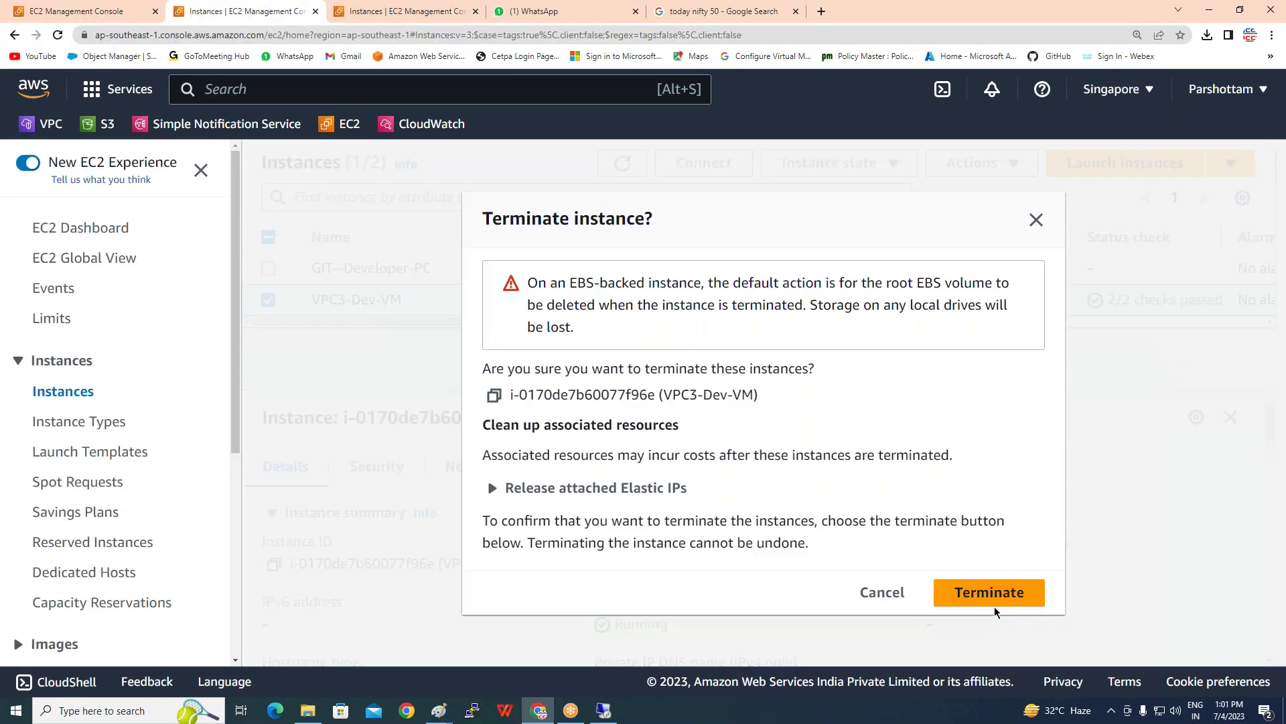
pyautogui.click(991, 594)
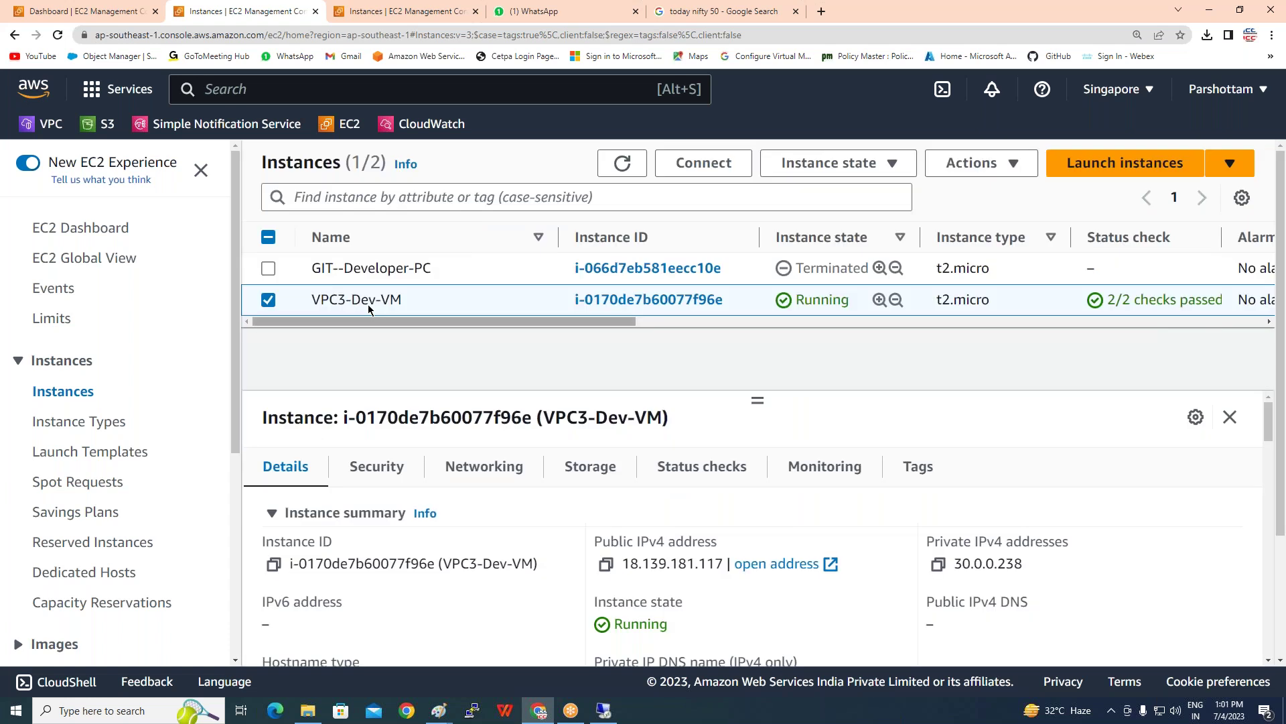
# Terminate vpc4-mon-vm in Canada, then go to the Singapore VPC dashboard
pyautogui.click(398, 15)
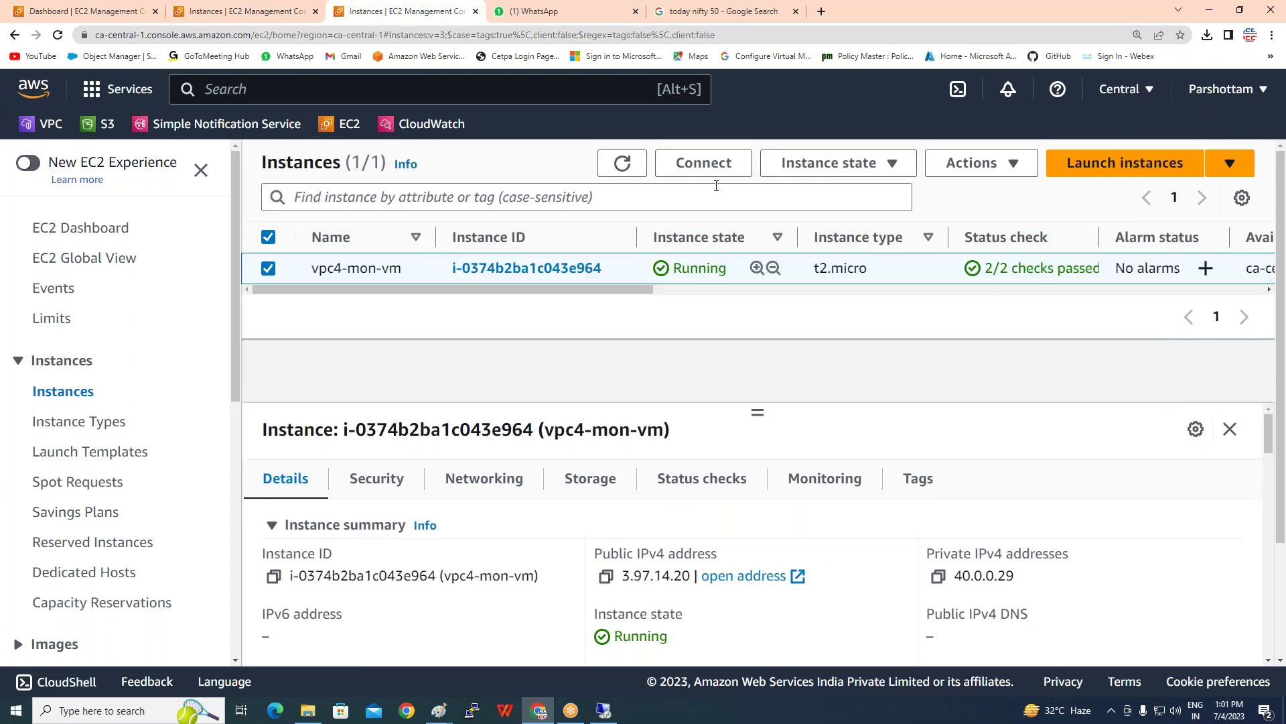
pyautogui.click(857, 166)
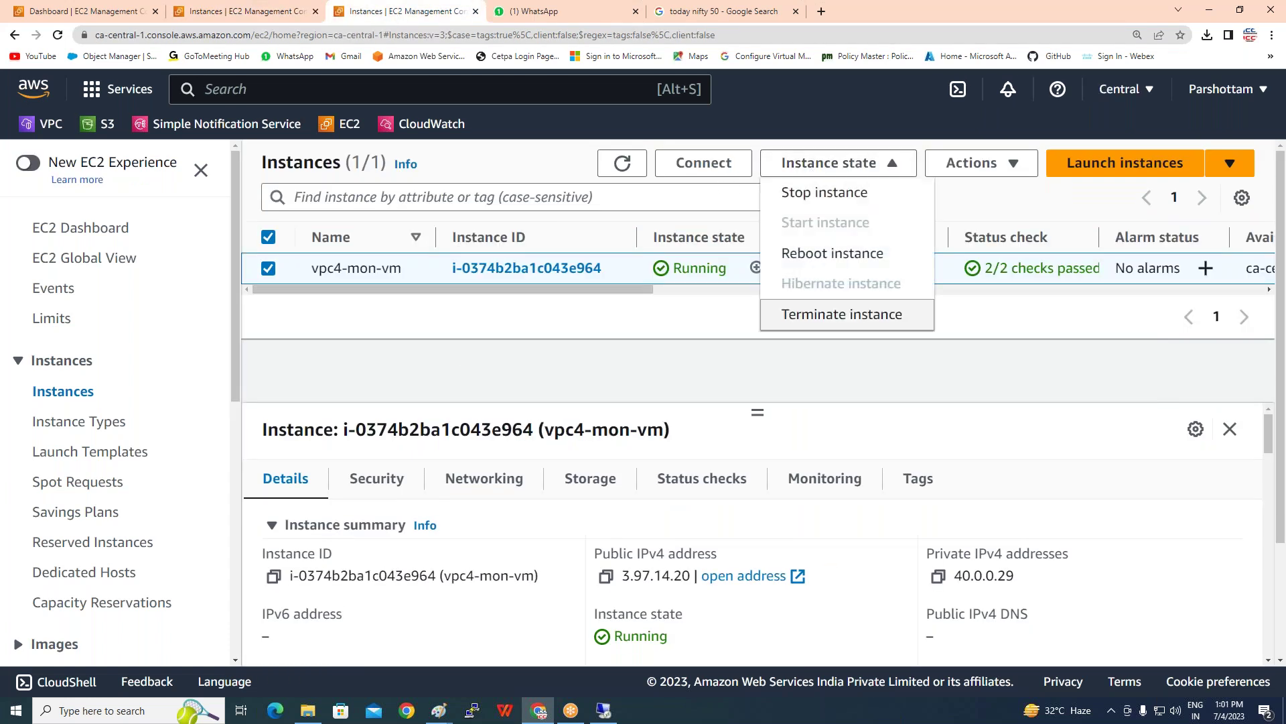
pyautogui.click(842, 324)
pyautogui.press('Escape')
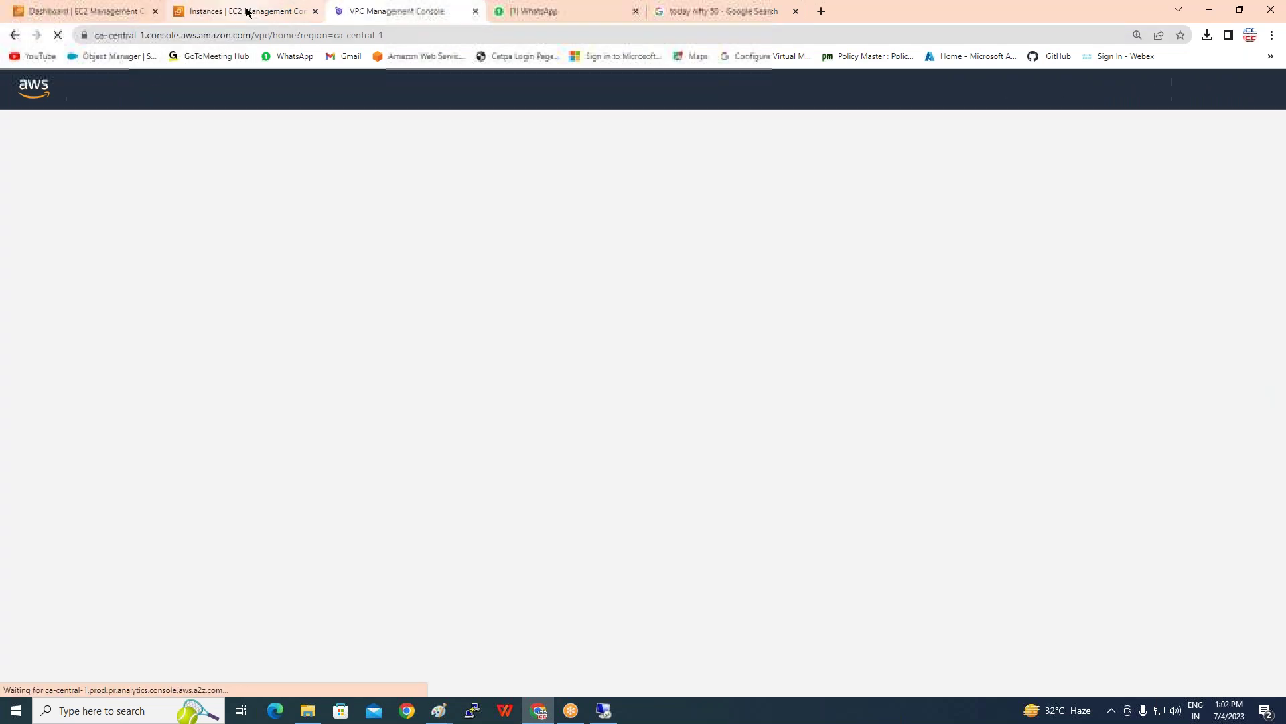
pyautogui.click(244, 11)
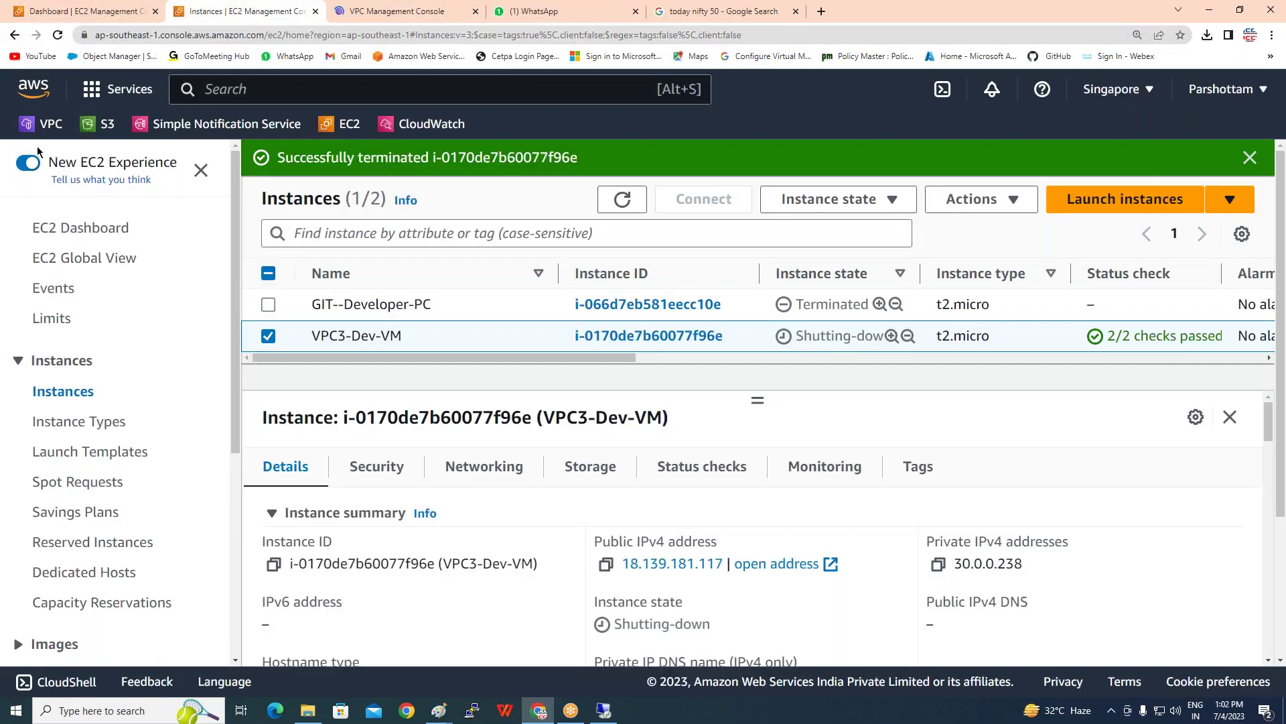
pyautogui.click(48, 124)
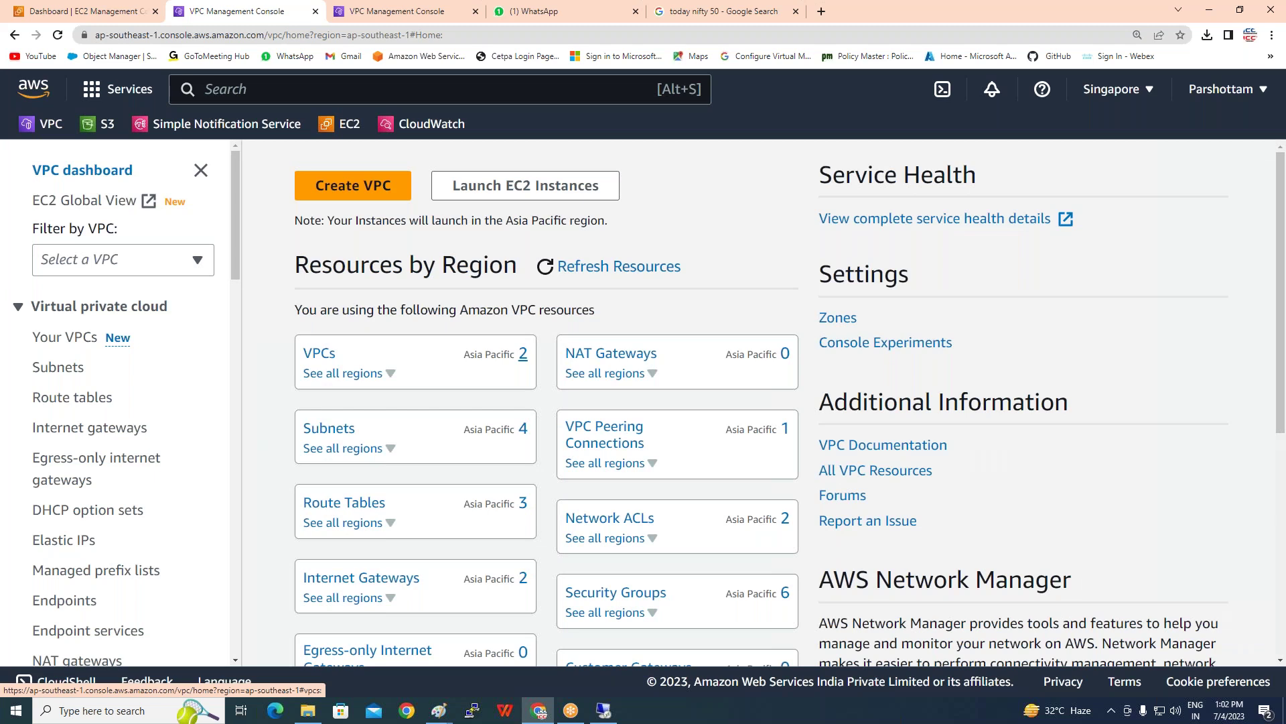
# Terminate all four running Mumbai instances at once and clear the running-state filter
pyautogui.click(64, 11)
pyautogui.click(367, 286)
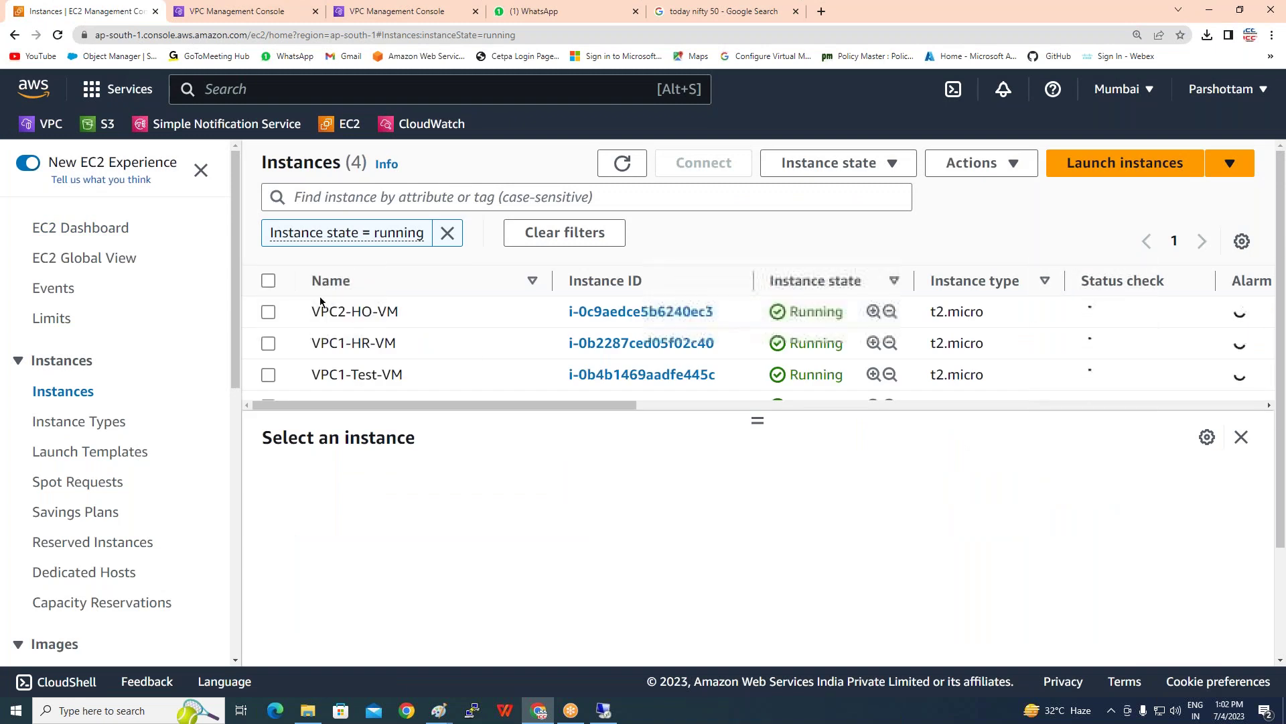
pyautogui.click(268, 280)
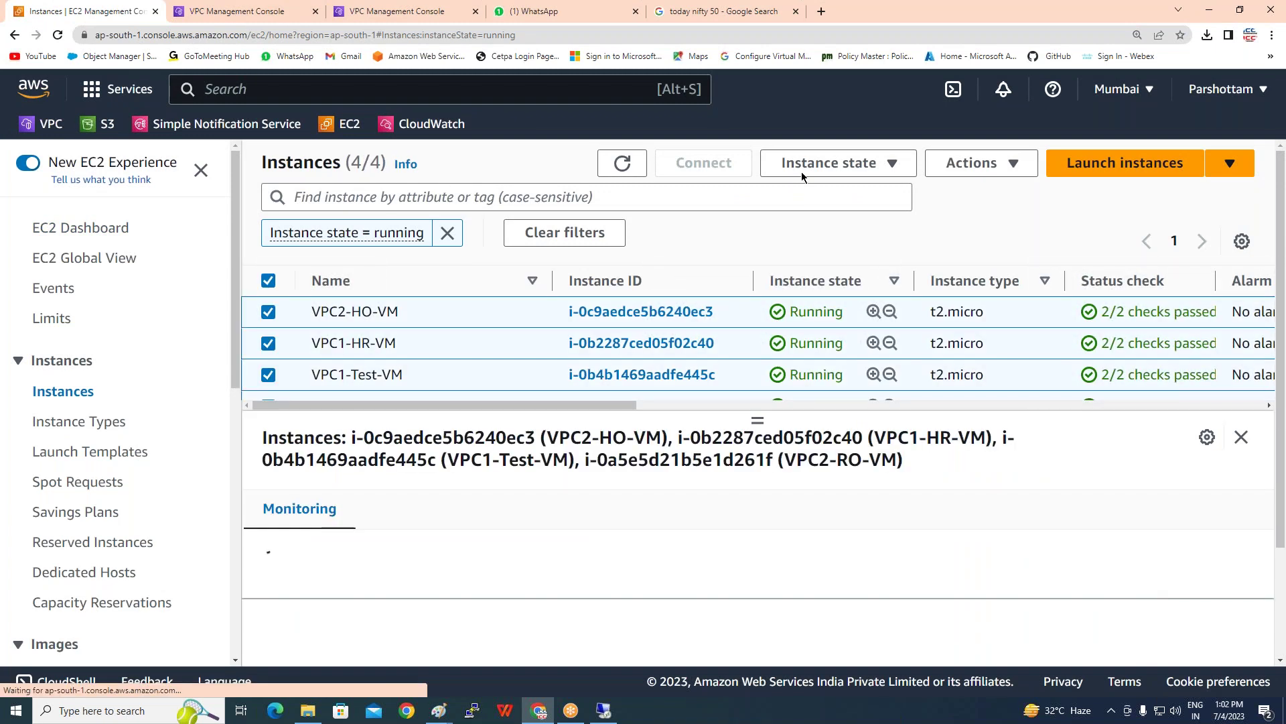
pyautogui.click(829, 163)
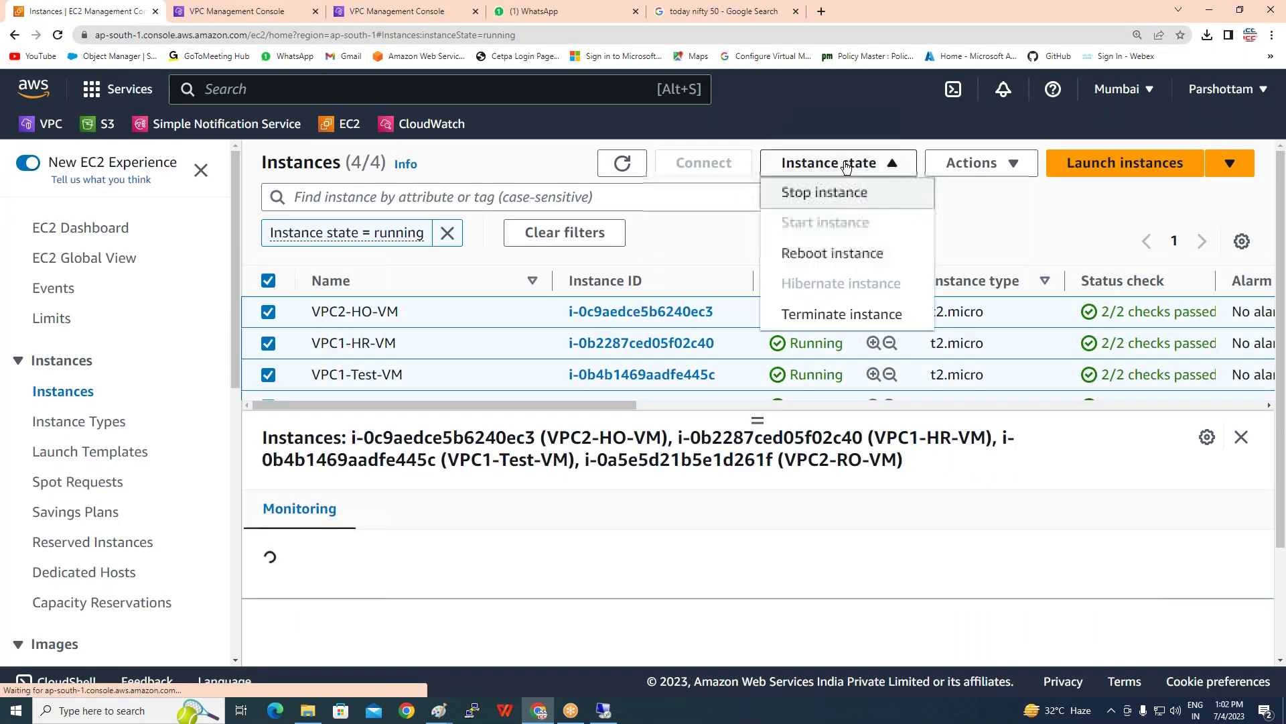
pyautogui.click(835, 326)
pyautogui.press('Escape')
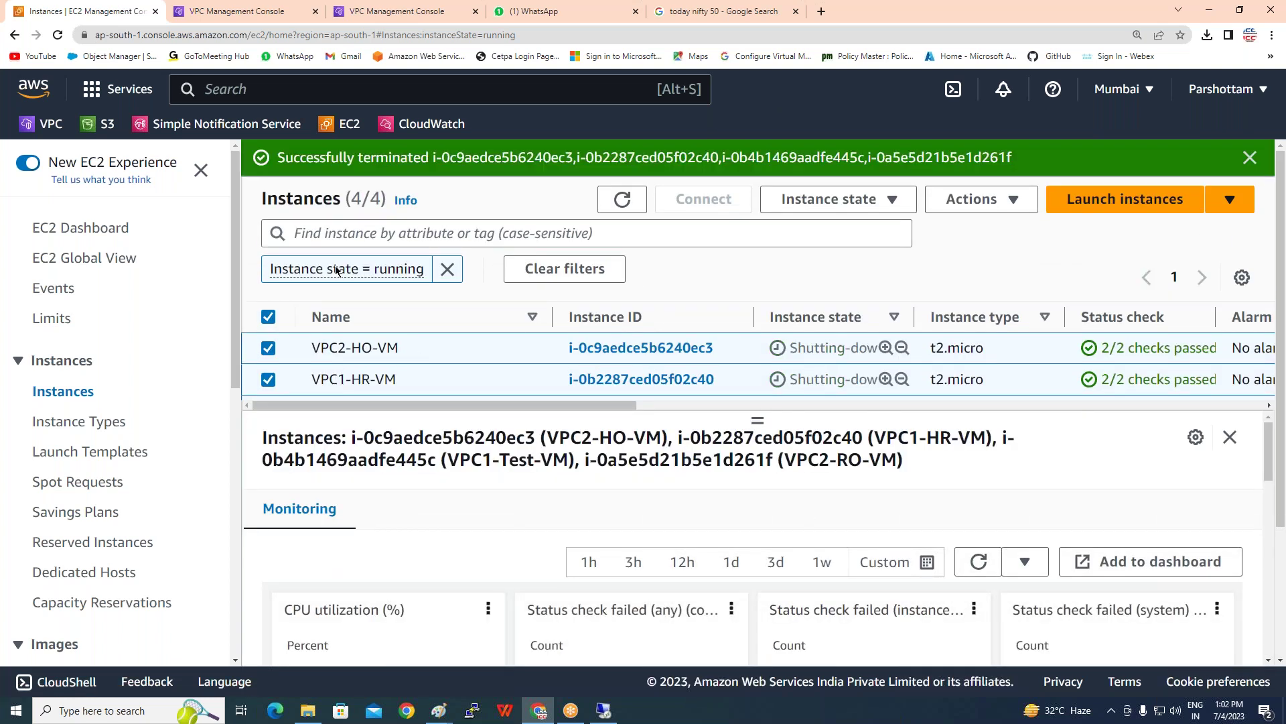
pyautogui.click(447, 269)
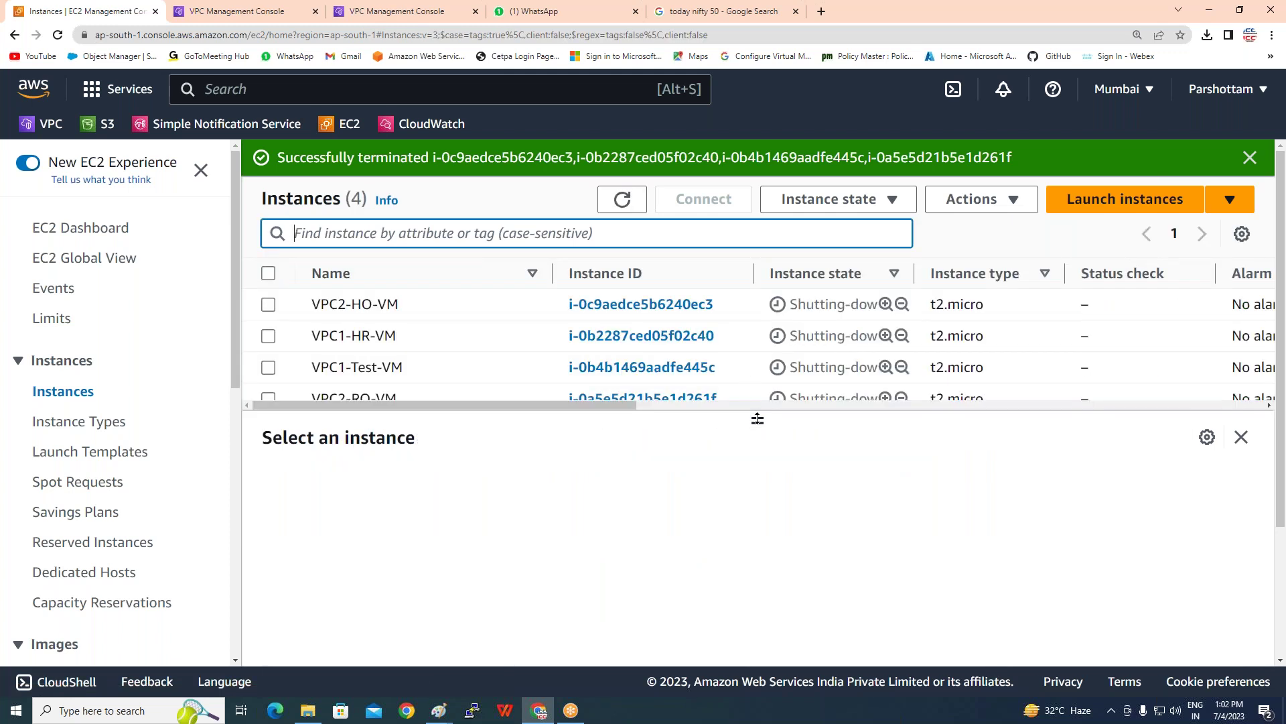
pyautogui.scroll(-3, 176, 401)
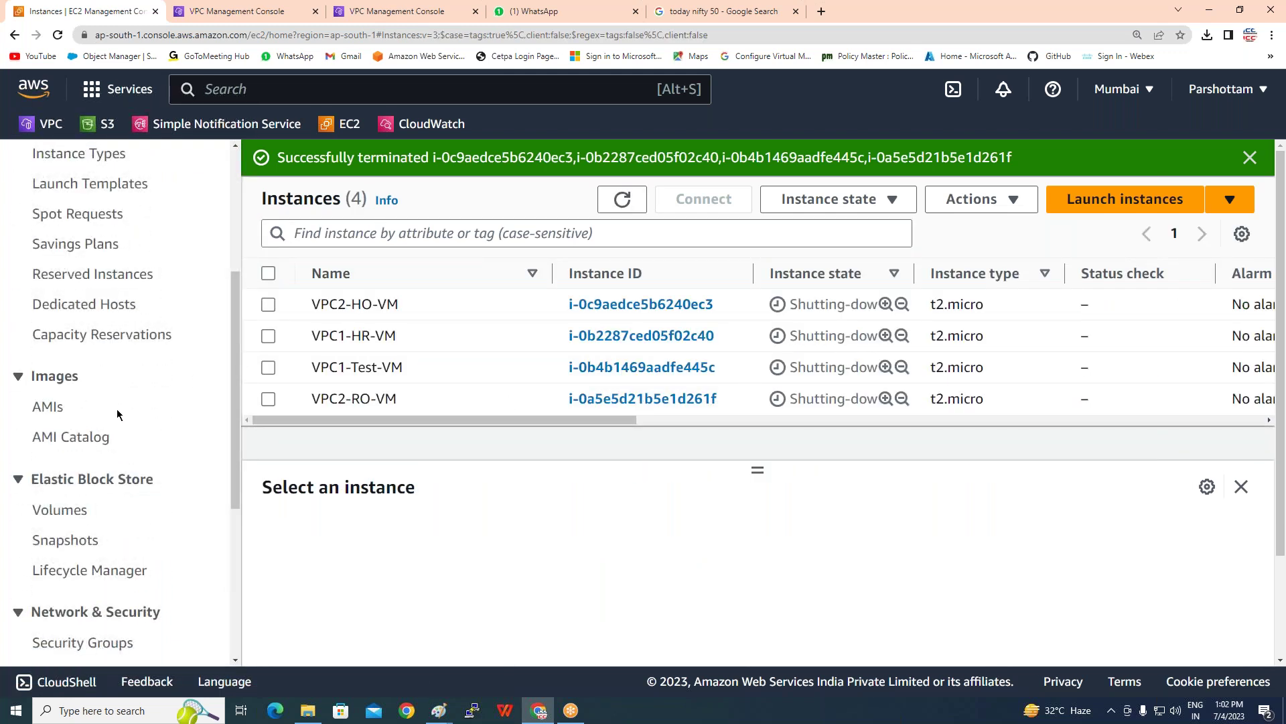
pyautogui.scroll(-2, 117, 414)
pyautogui.click(70, 546)
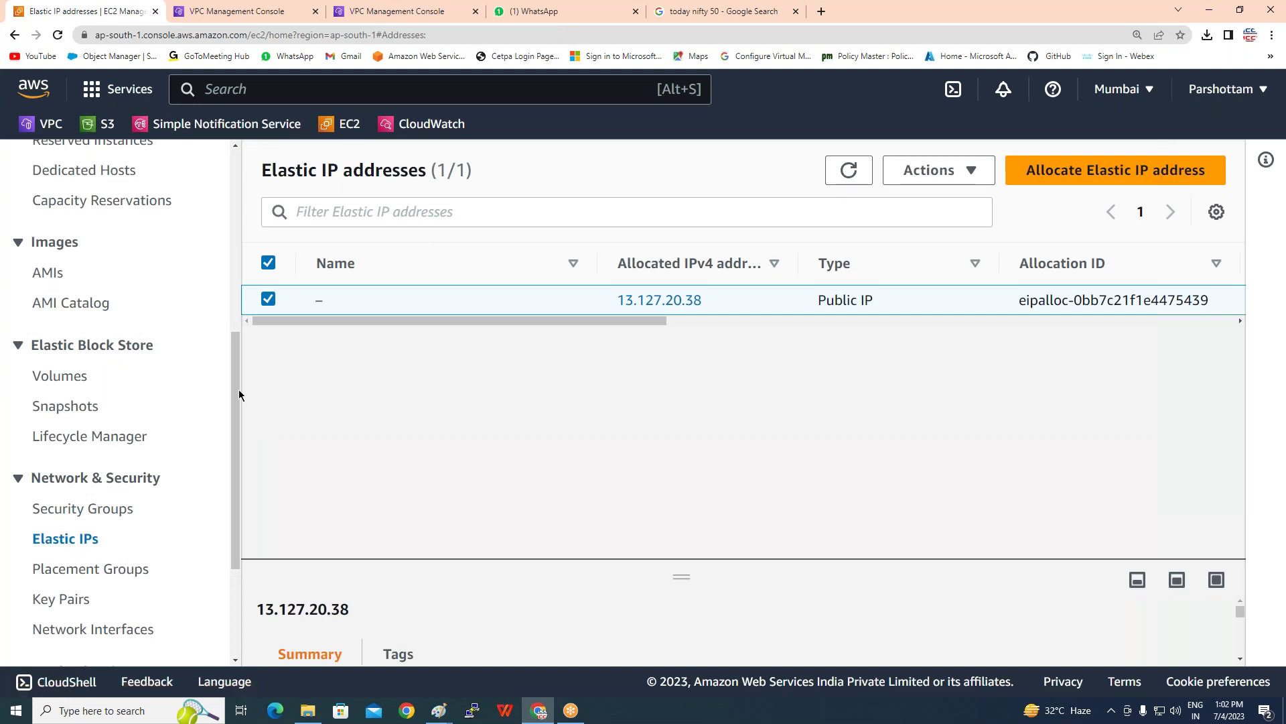
pyautogui.click(918, 179)
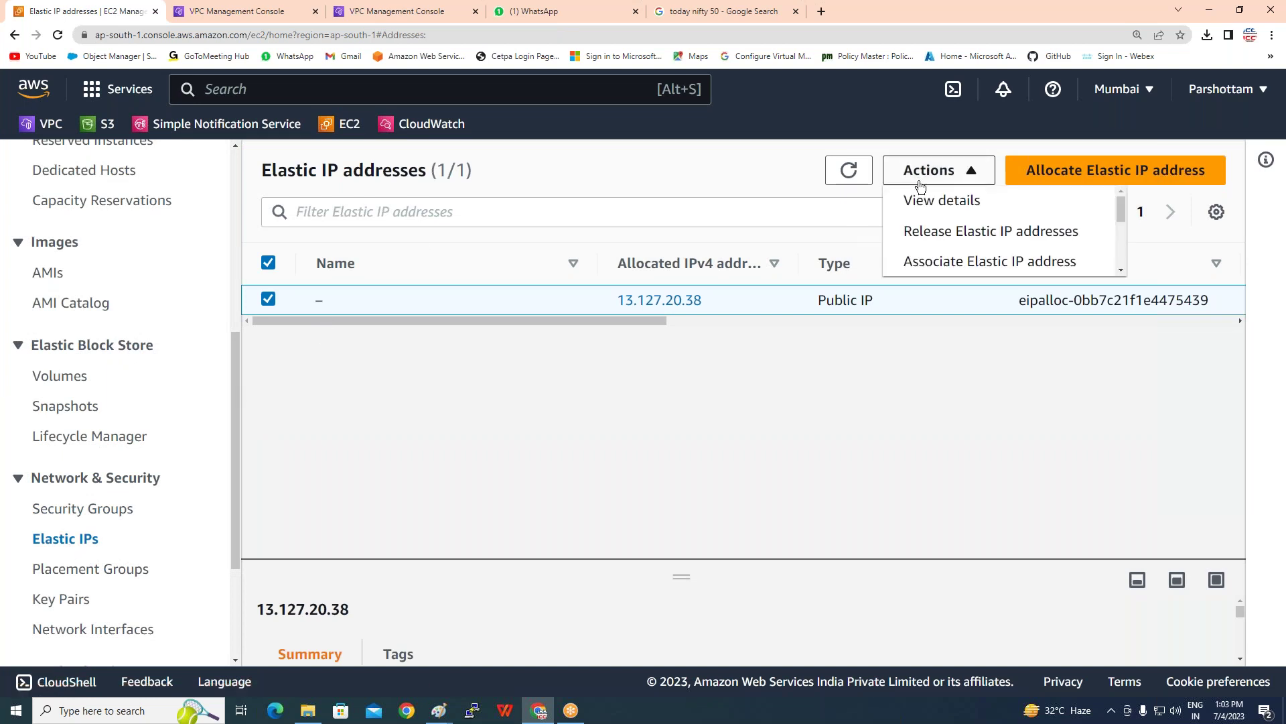
pyautogui.click(936, 241)
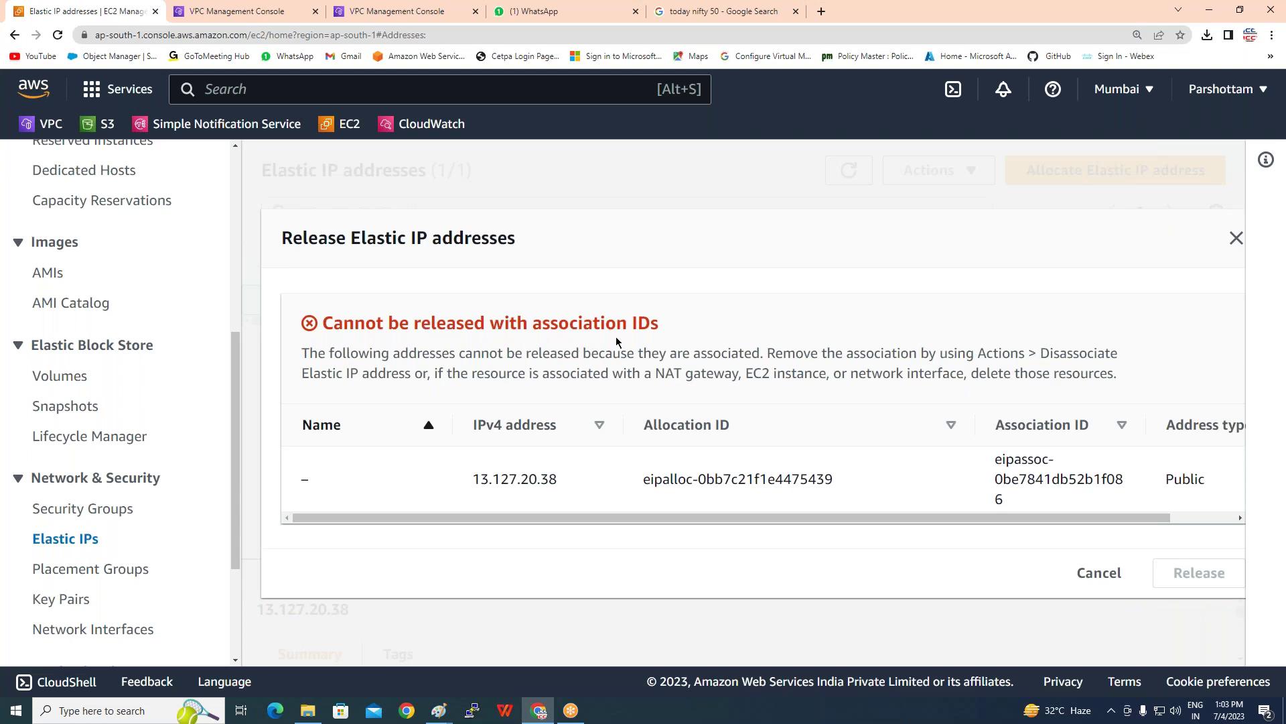
pyautogui.click(1236, 238)
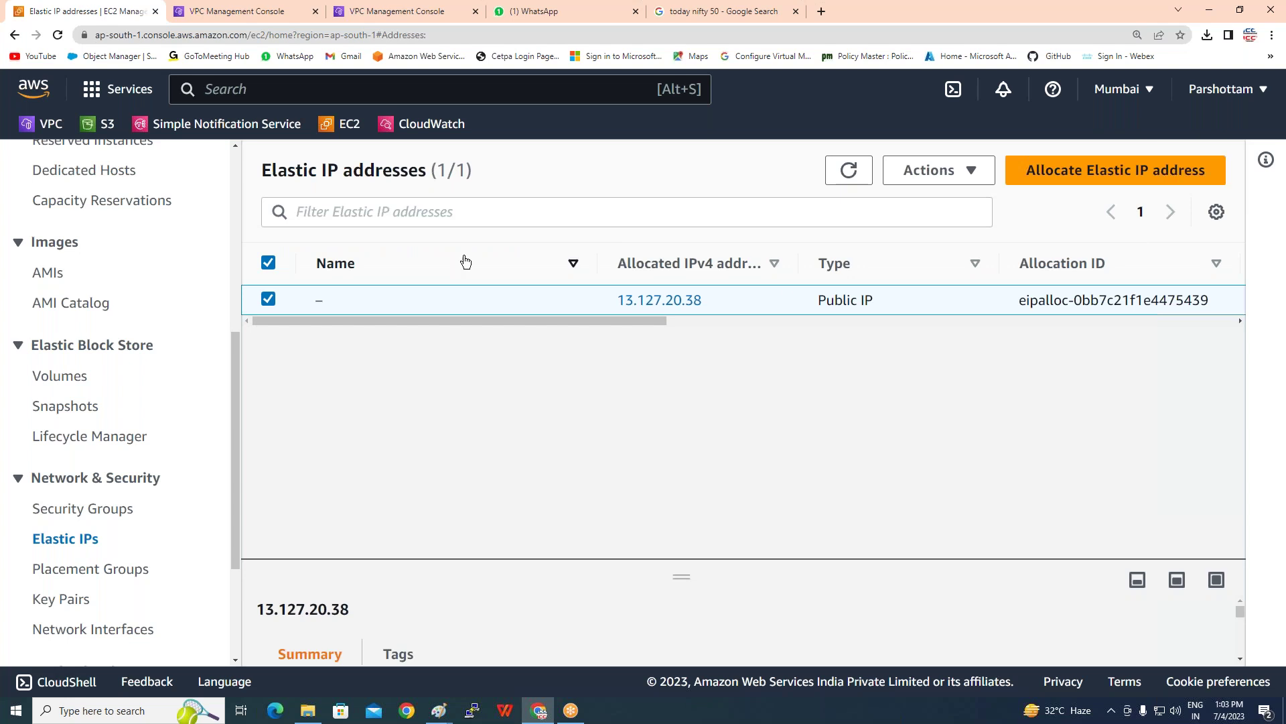
pyautogui.click(240, 14)
# Release the Singapore Elastic IP 18.139.181.117
pyautogui.scroll(-1, 385, 384)
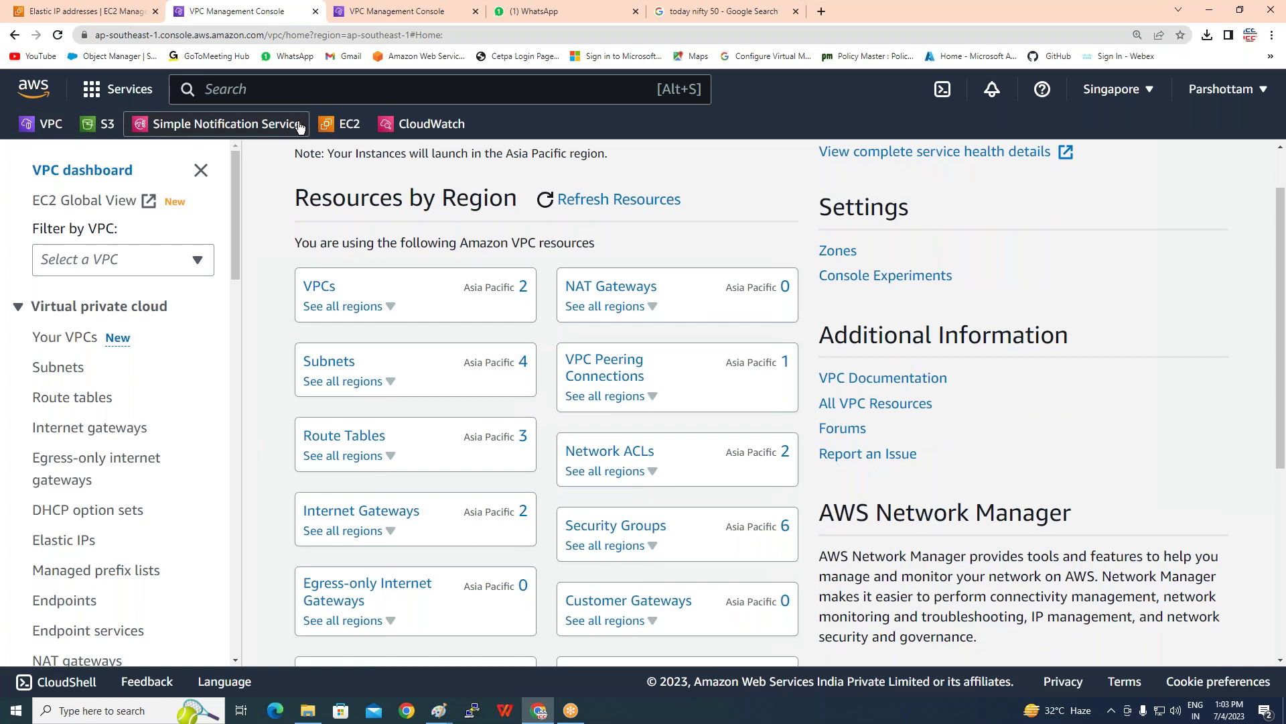
pyautogui.click(342, 125)
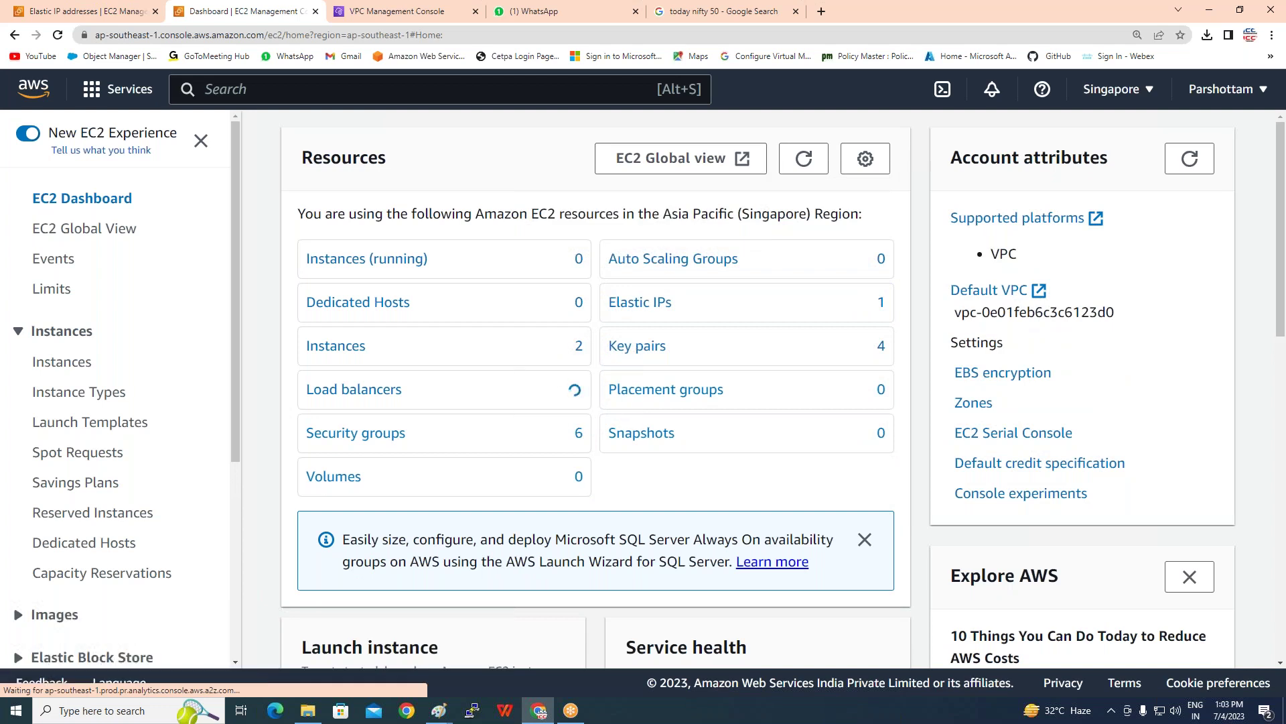
pyautogui.click(644, 295)
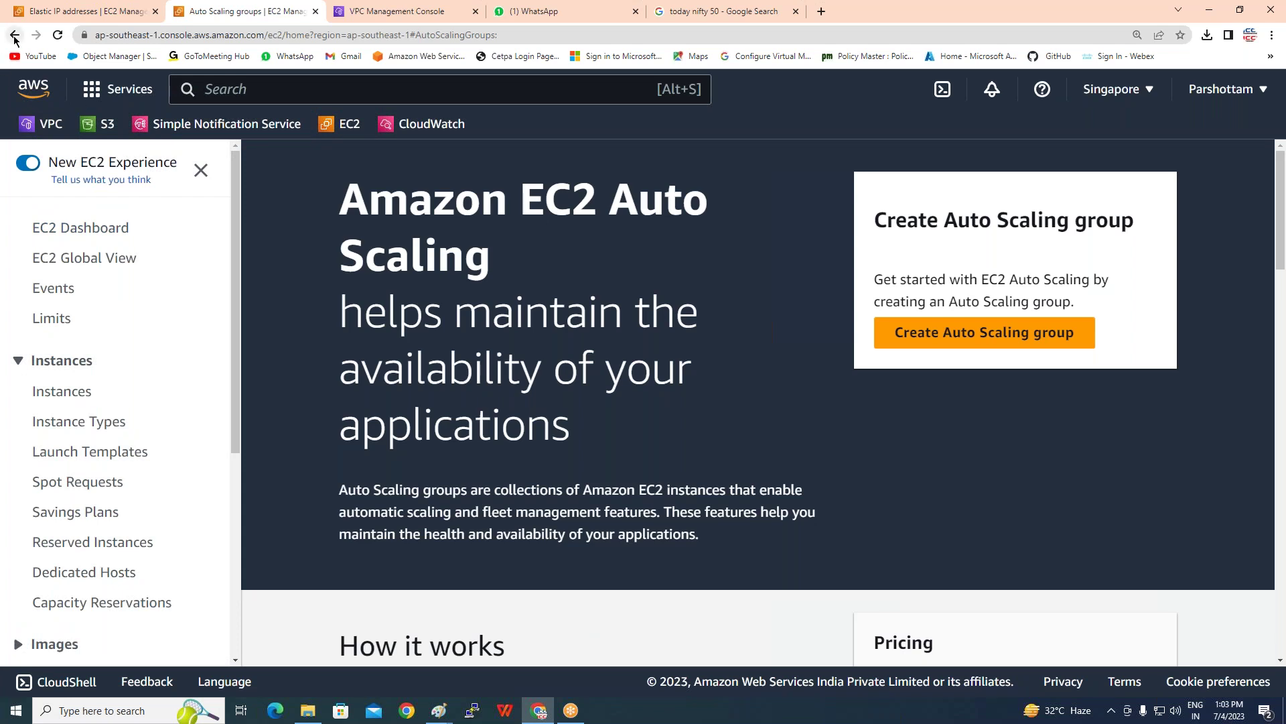
pyautogui.click(14, 36)
pyautogui.click(619, 339)
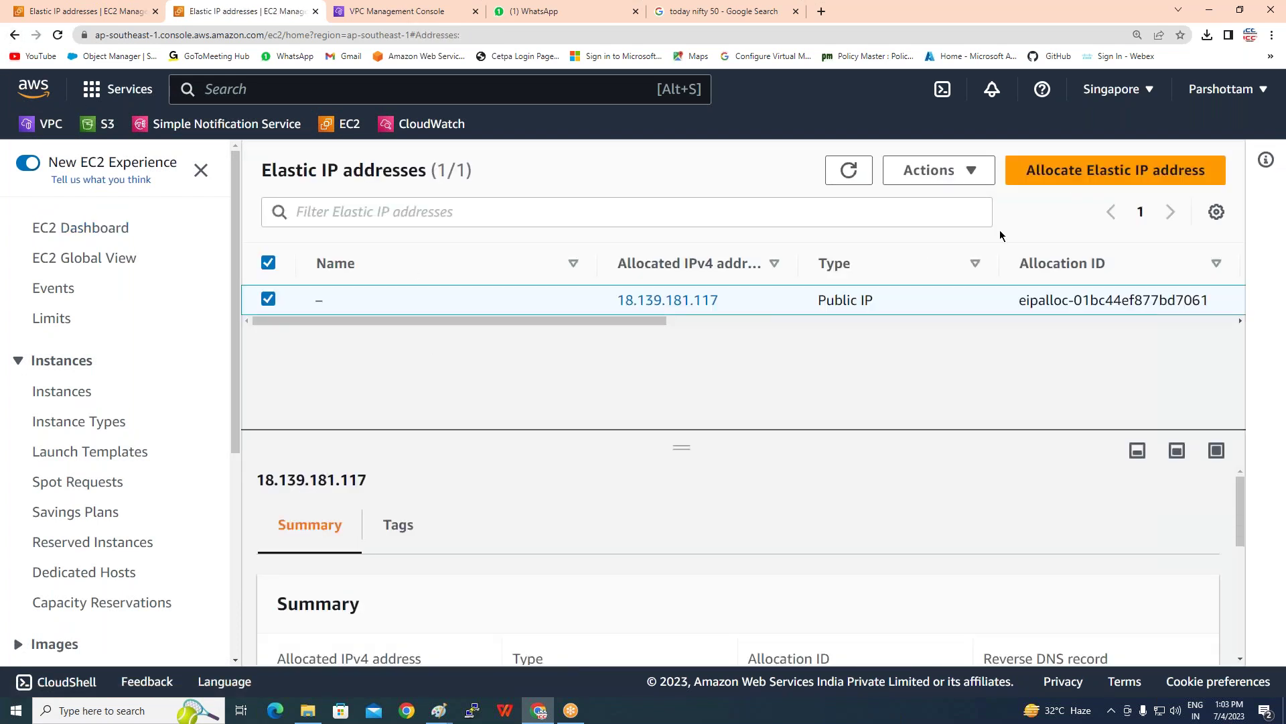
pyautogui.click(937, 171)
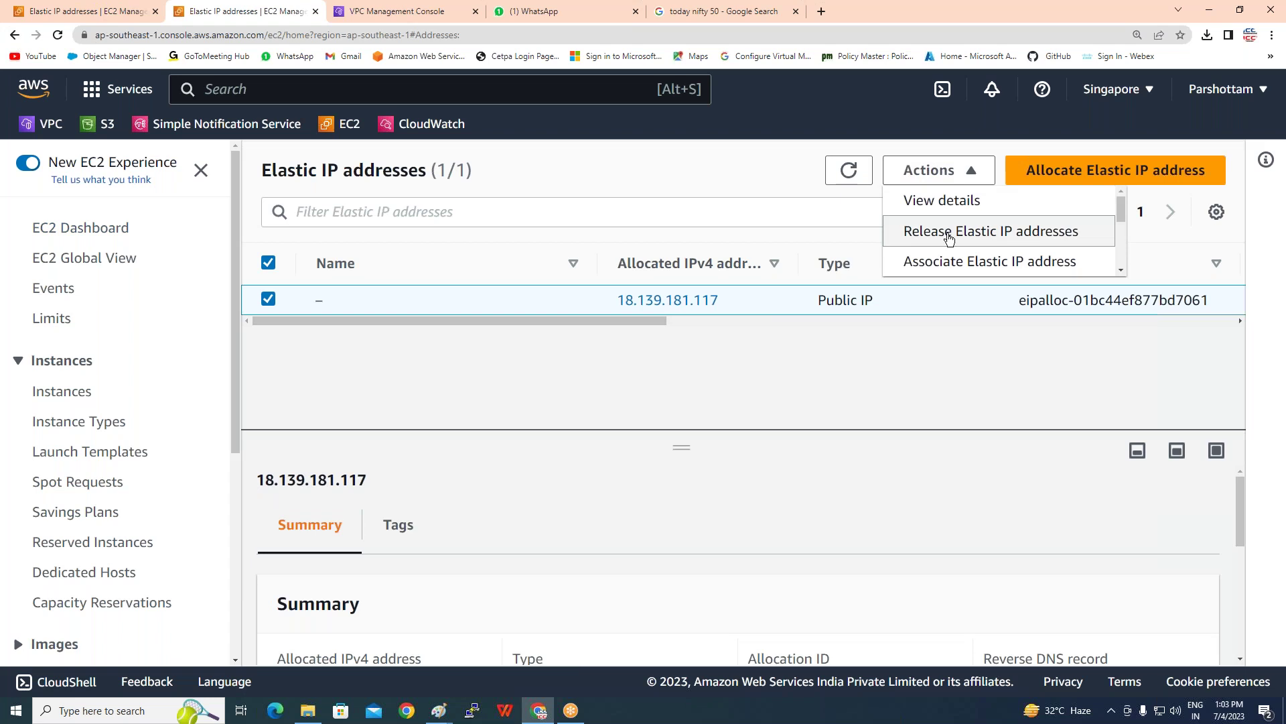
pyautogui.click(949, 231)
pyautogui.click(1179, 548)
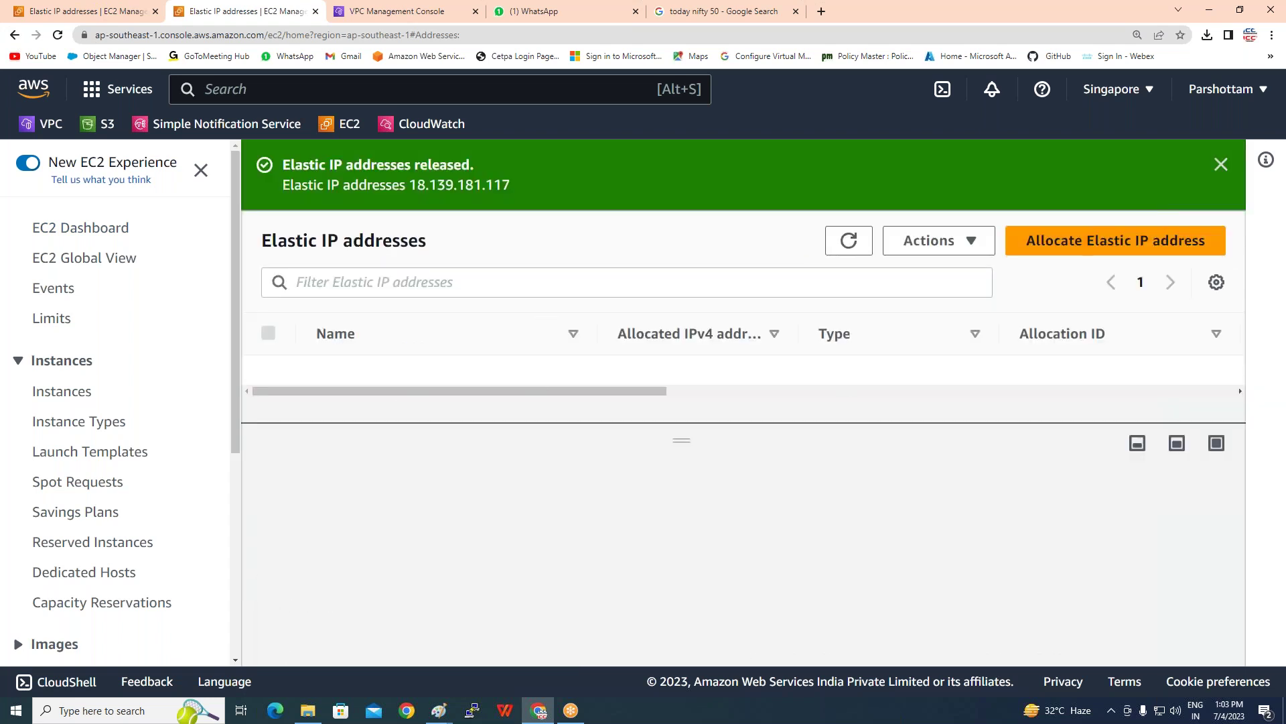
pyautogui.click(41, 123)
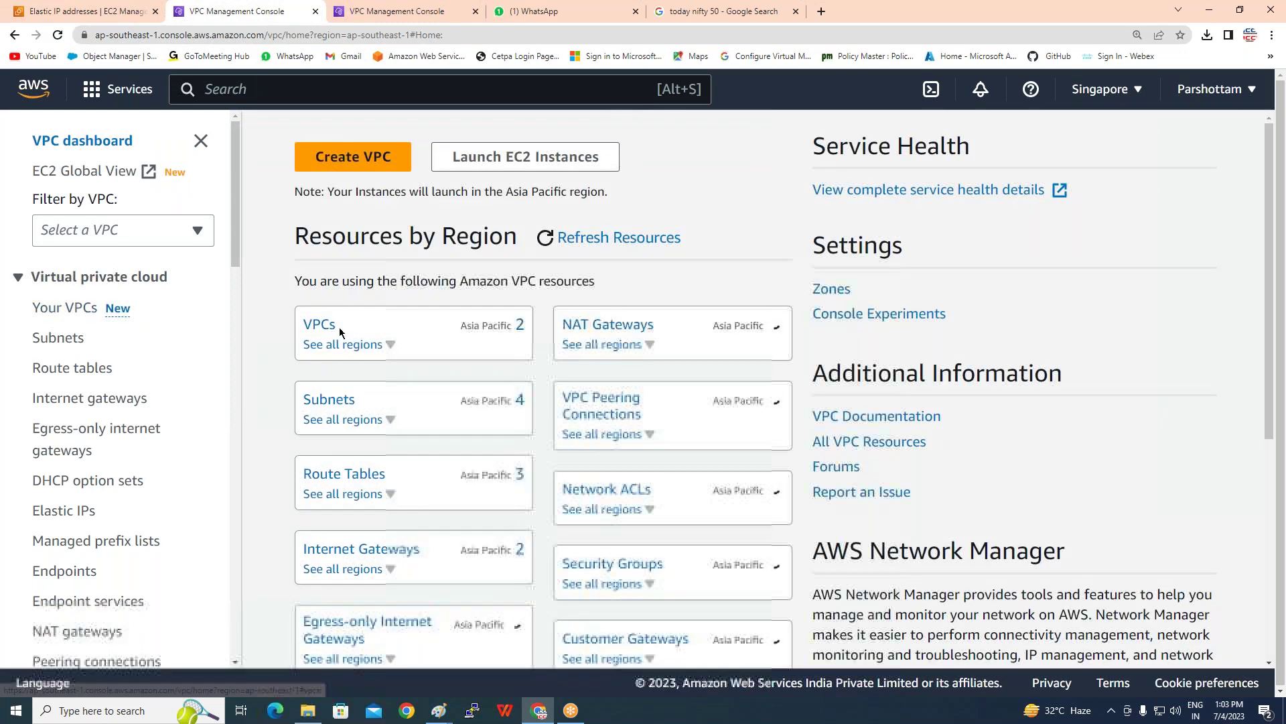
# Delete Singapore's VPC3 and its associated resources
pyautogui.click(320, 327)
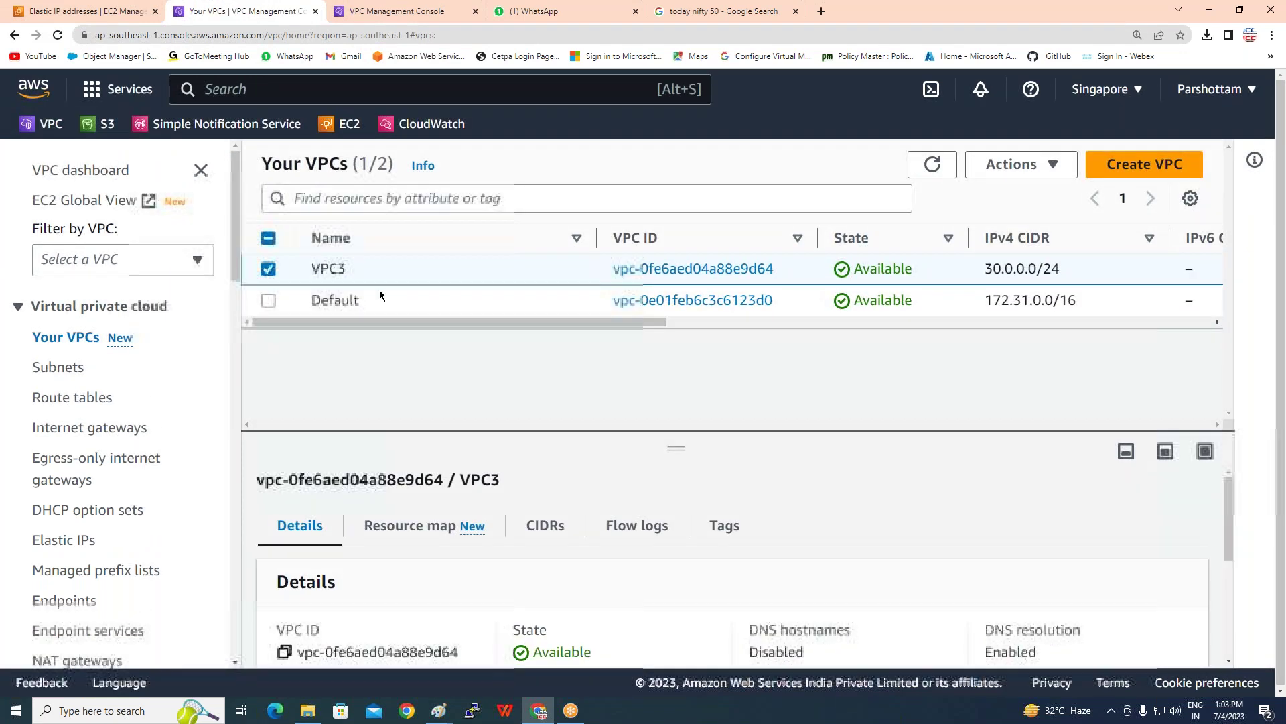
pyautogui.click(1025, 164)
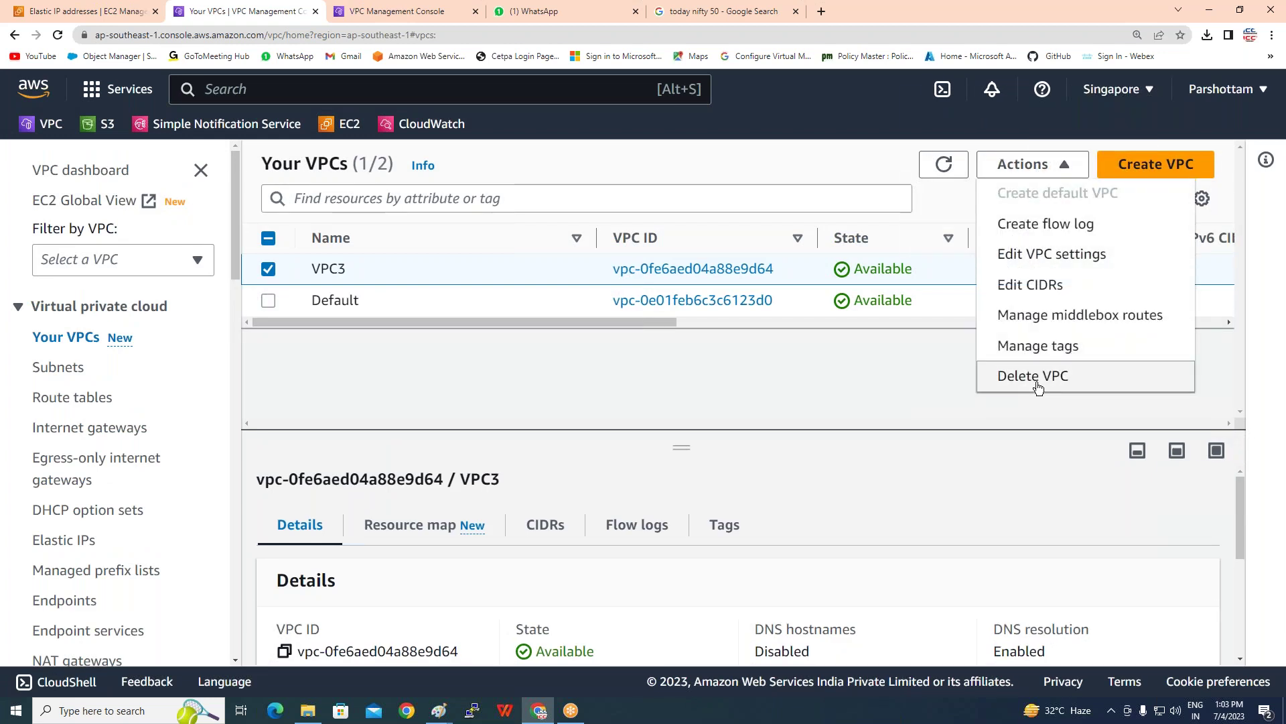
pyautogui.click(1038, 374)
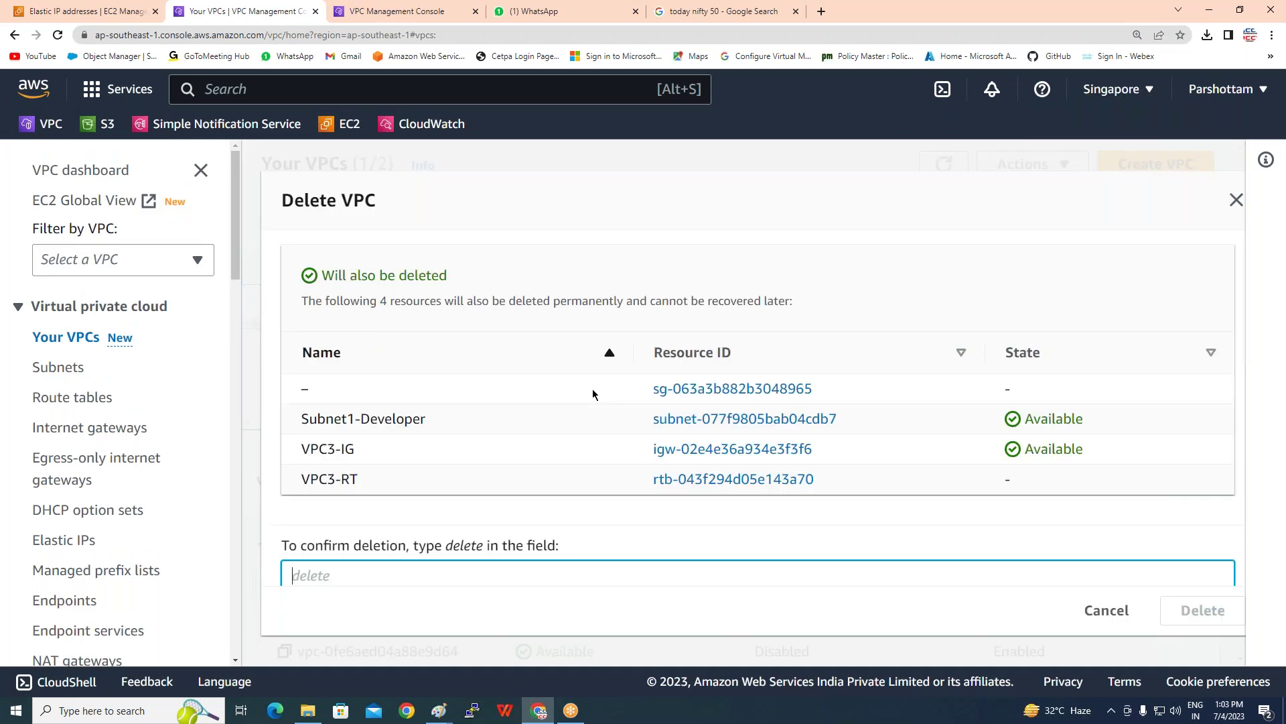
pyautogui.write('delete')
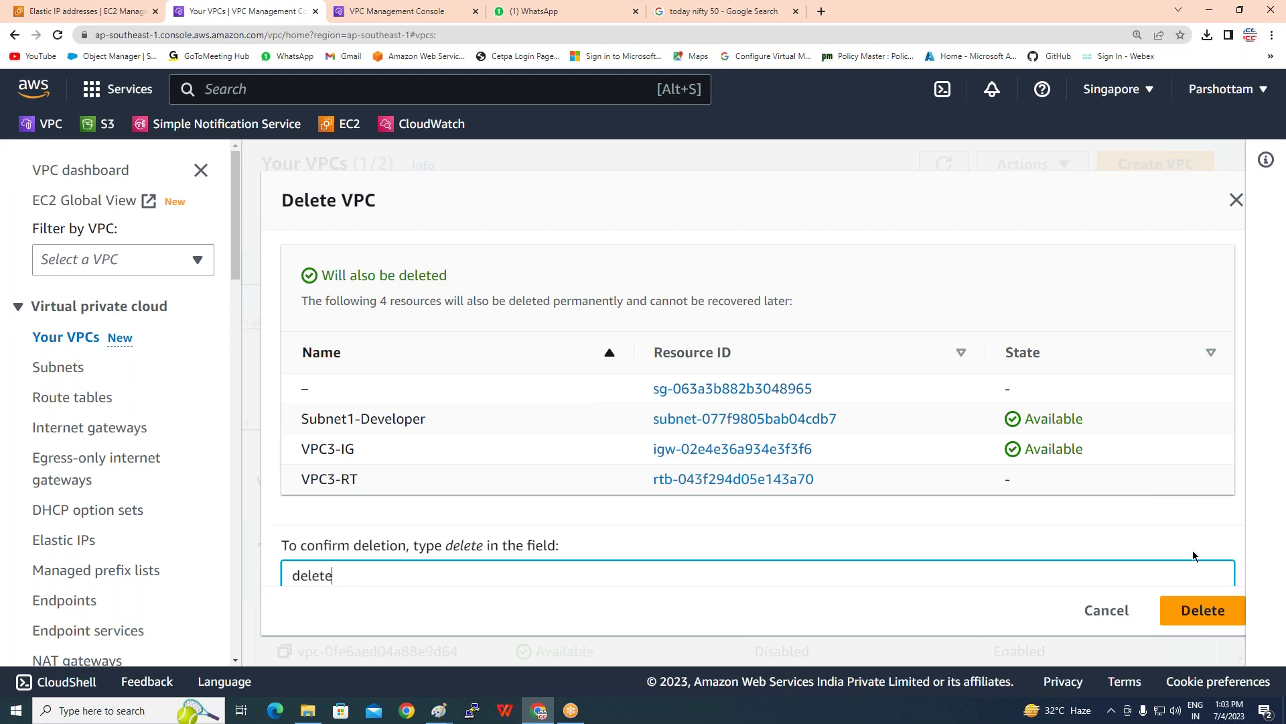
pyautogui.click(1205, 625)
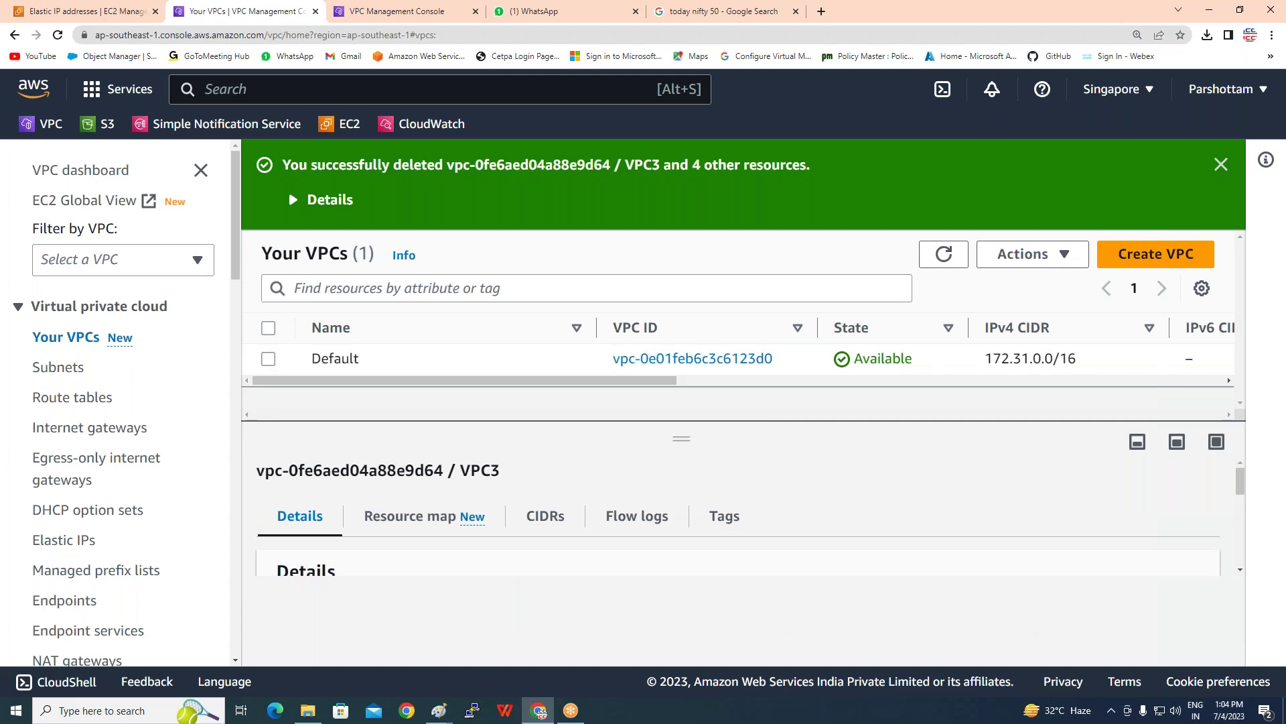
# Delete Canada's vpc4 with its subnet, internet gateway, security group and route table
pyautogui.click(411, 14)
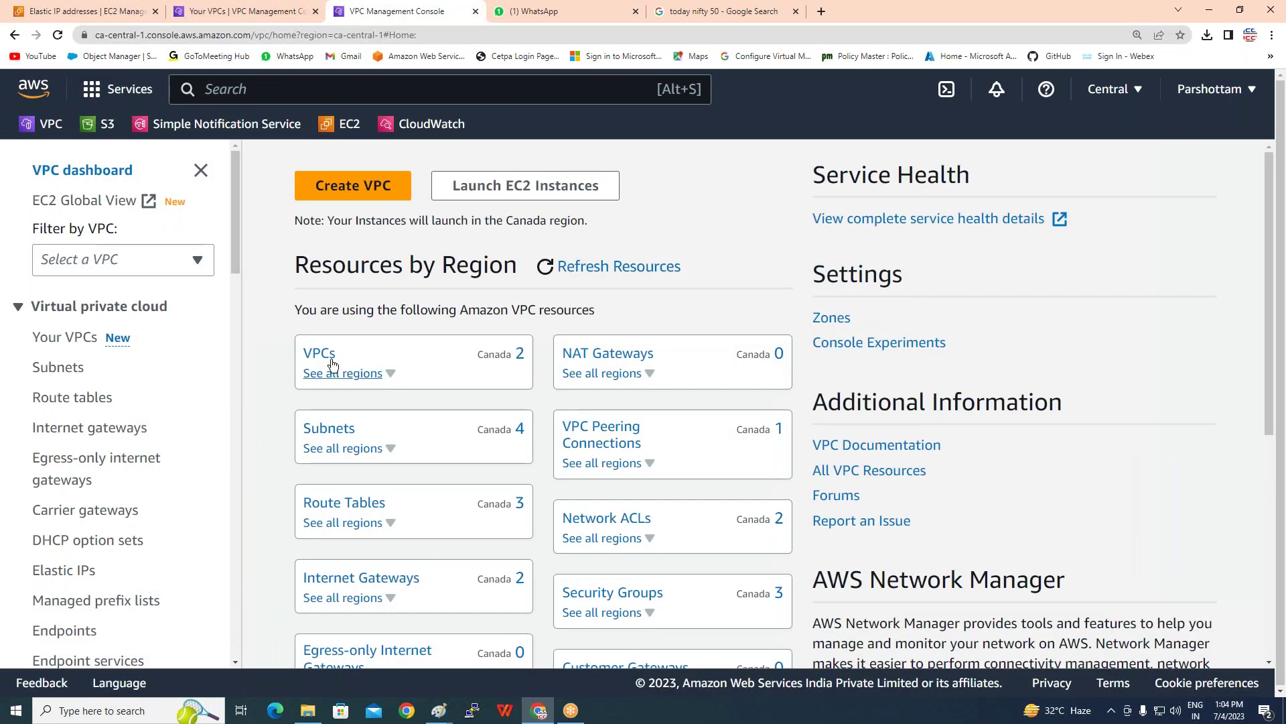
pyautogui.click(314, 358)
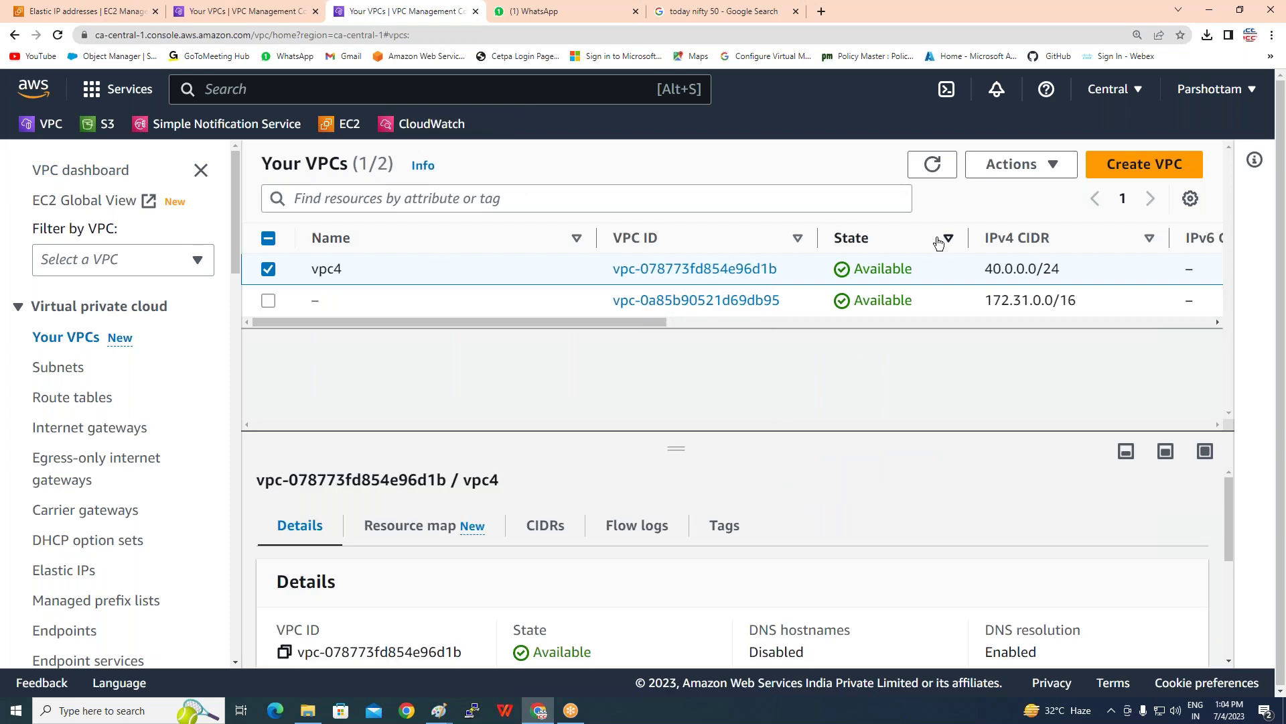
pyautogui.click(1072, 164)
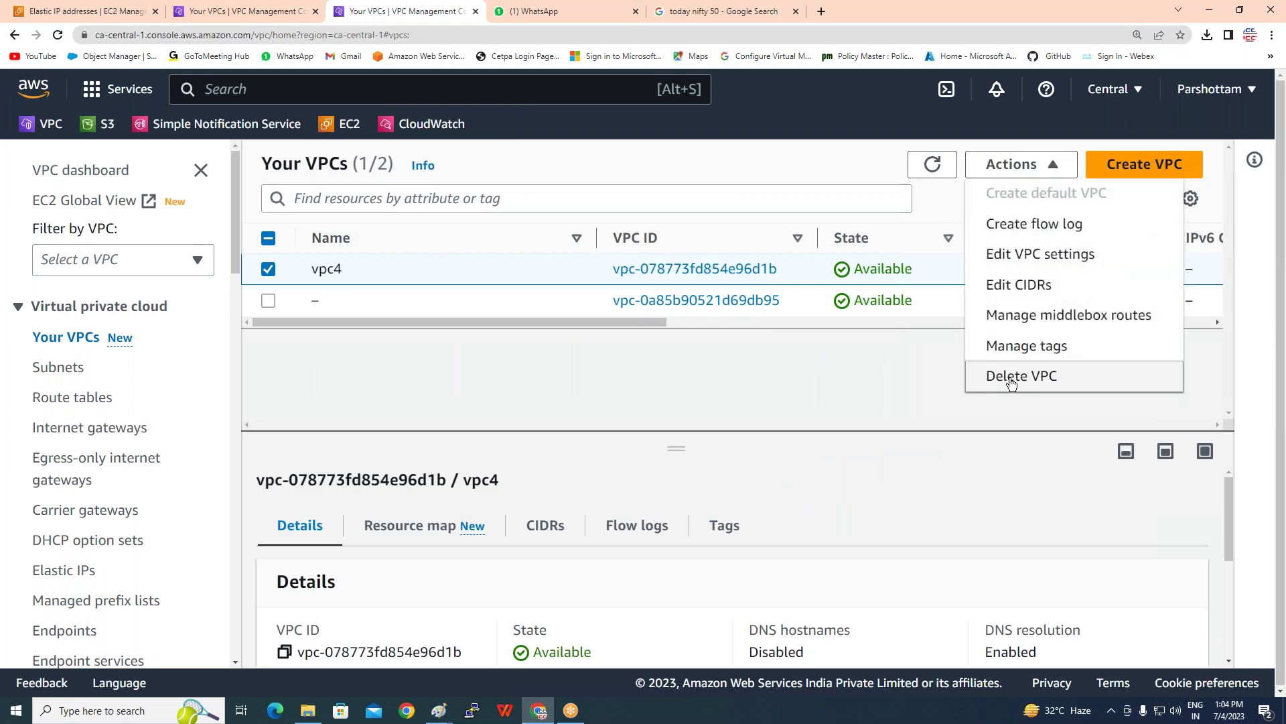
pyautogui.click(1005, 376)
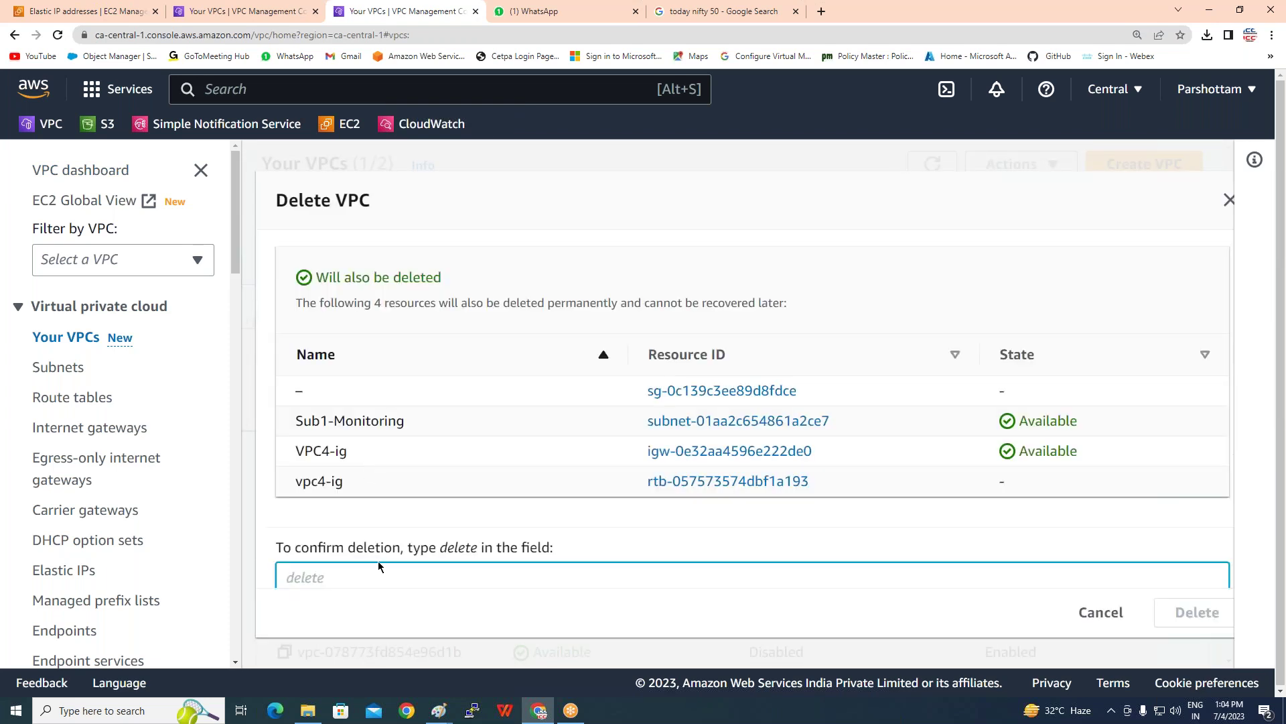
pyautogui.write('delete')
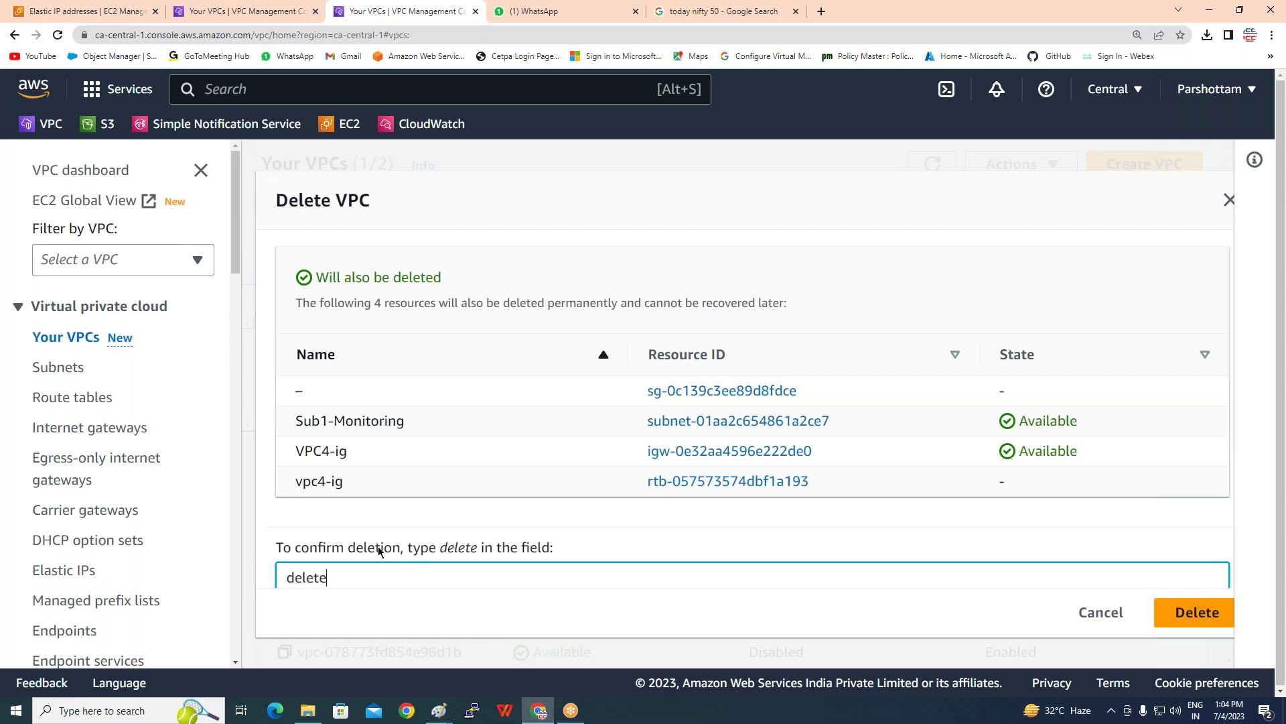
pyautogui.click(1209, 611)
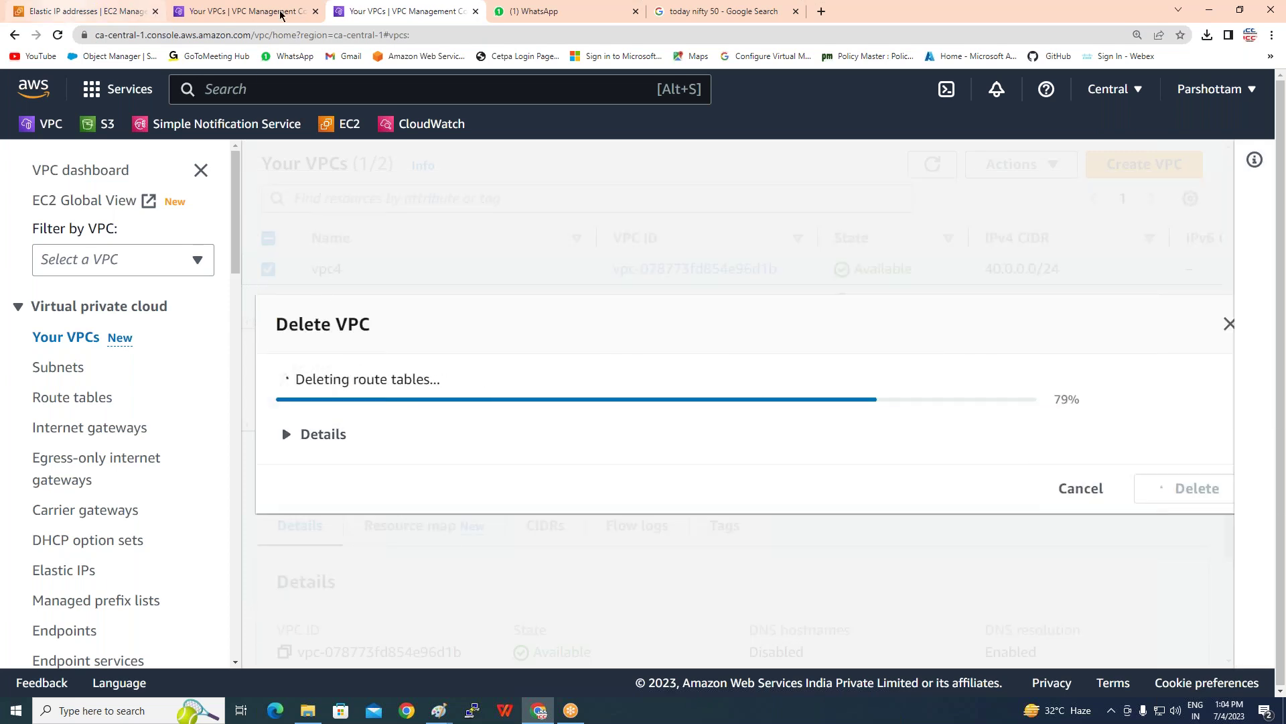
# Release Mumbai Elastic IP 13.127.20.38, refreshing and retrying after the cannot-be-released warning
pyautogui.click(69, 15)
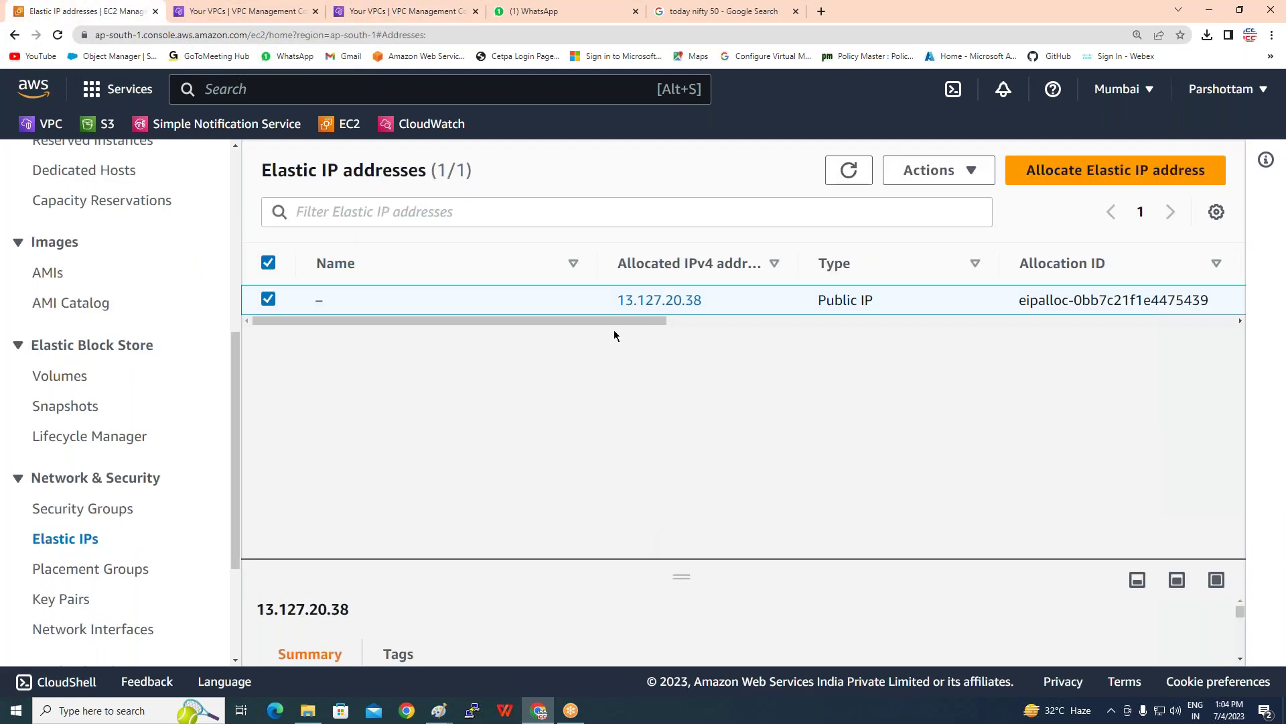
pyautogui.click(956, 170)
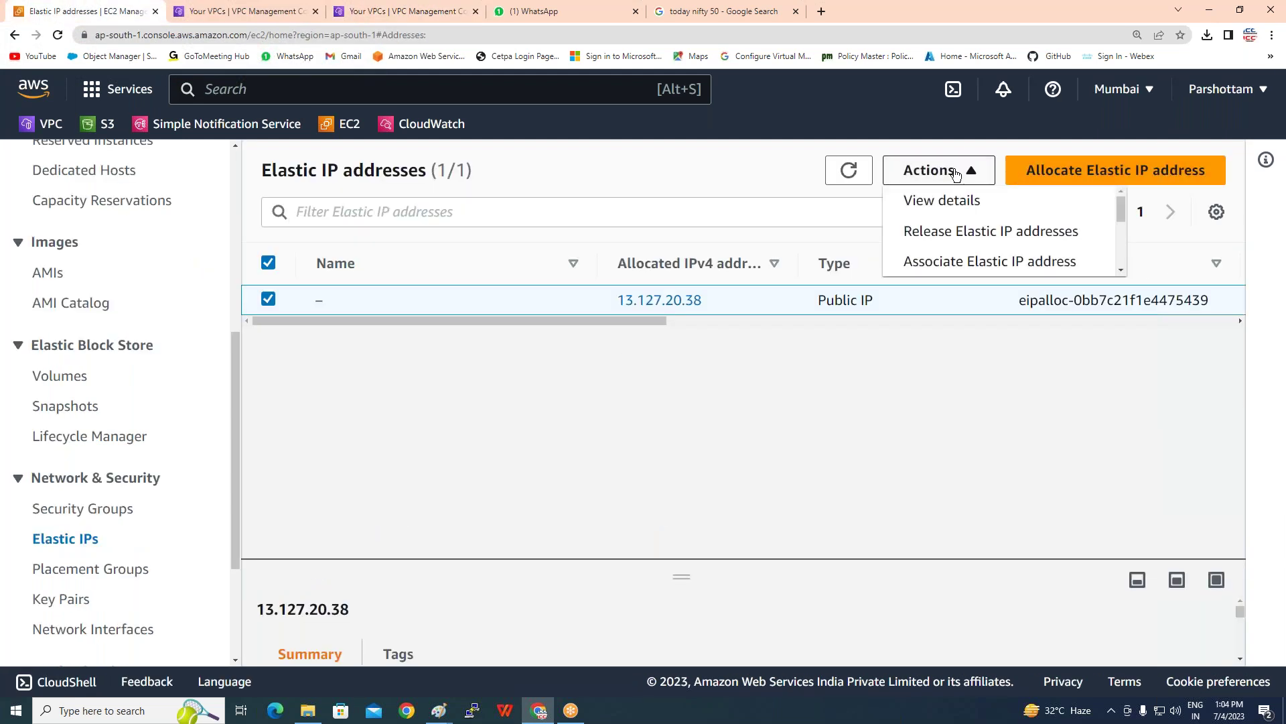
pyautogui.click(957, 232)
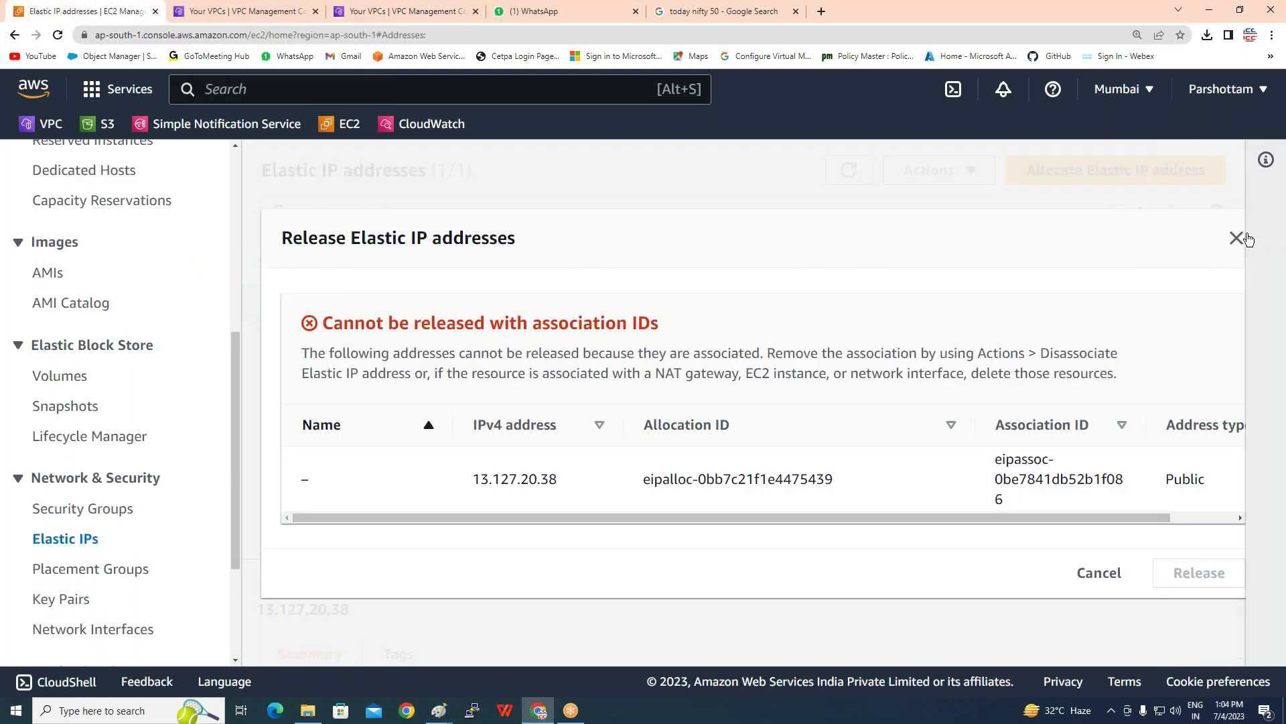
pyautogui.click(1236, 238)
pyautogui.click(58, 35)
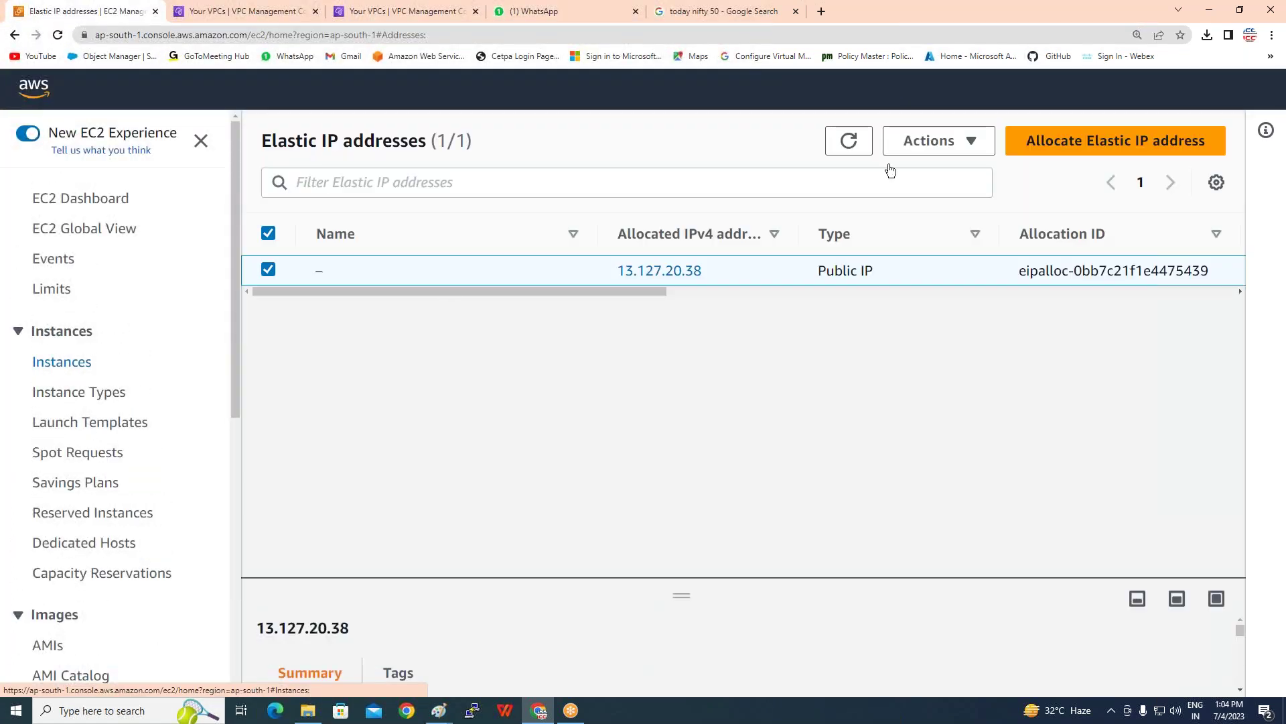
pyautogui.click(928, 140)
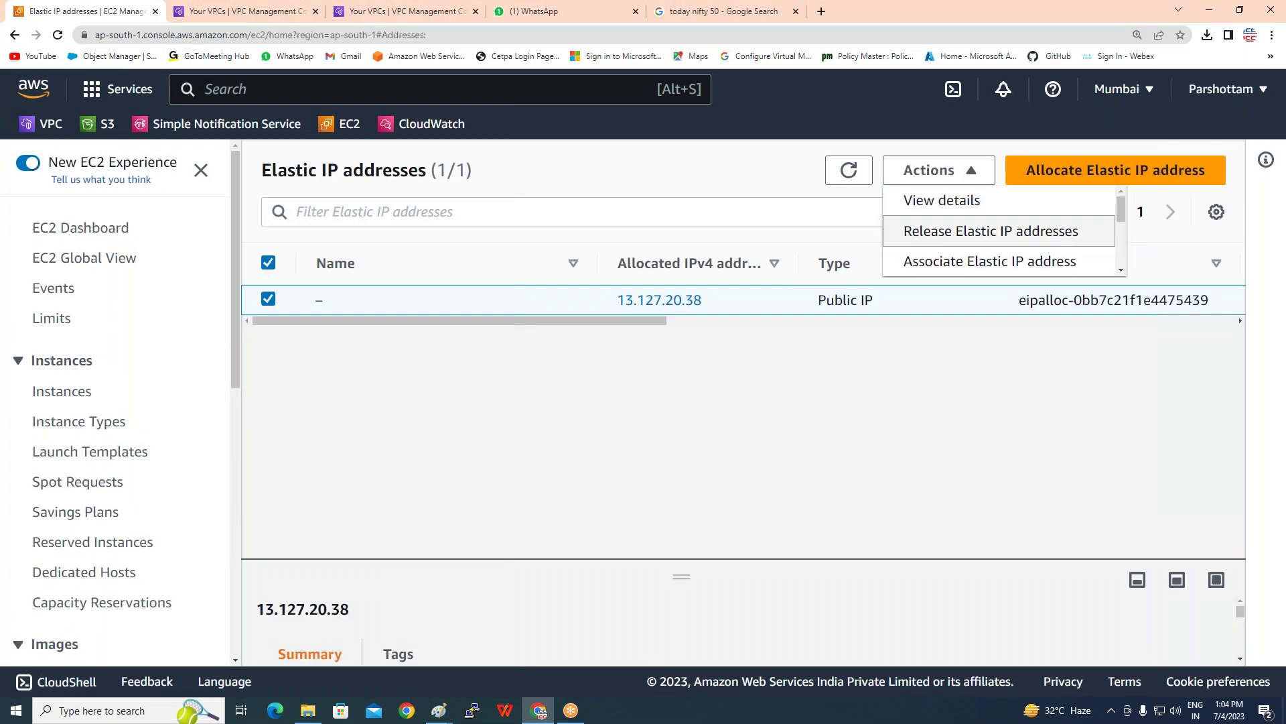
pyautogui.click(942, 236)
pyautogui.click(1215, 556)
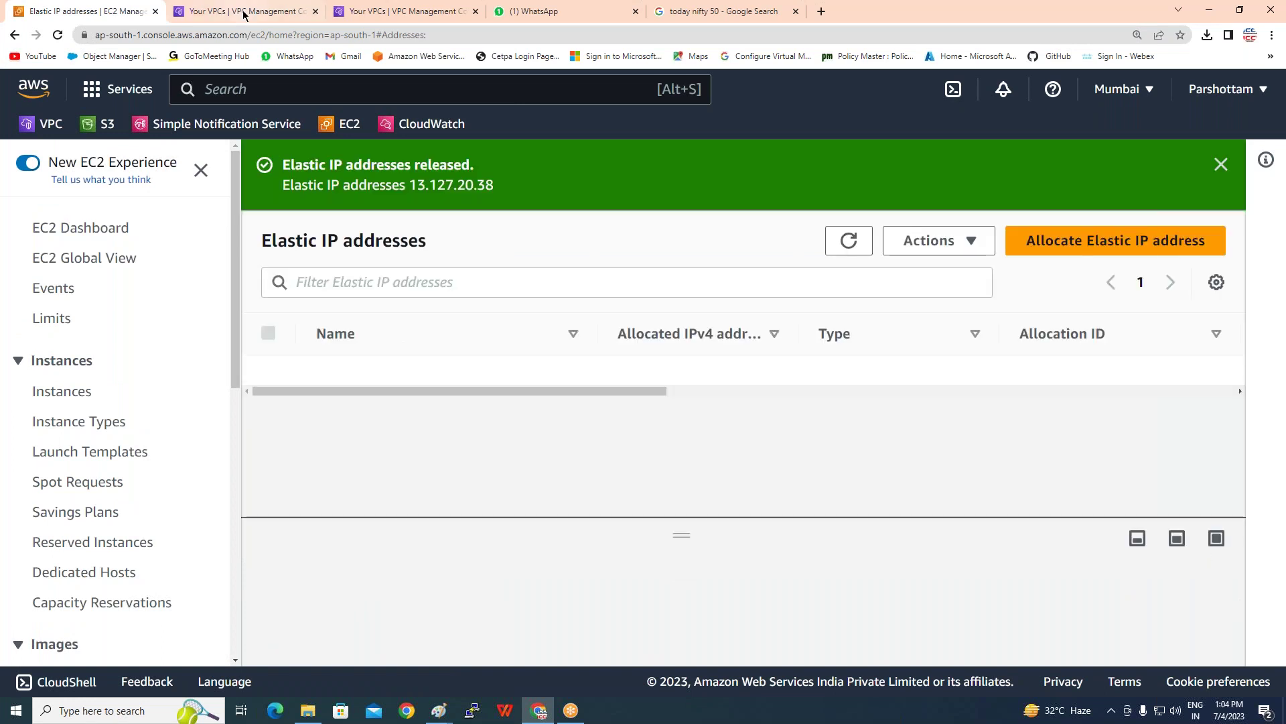
pyautogui.click(43, 124)
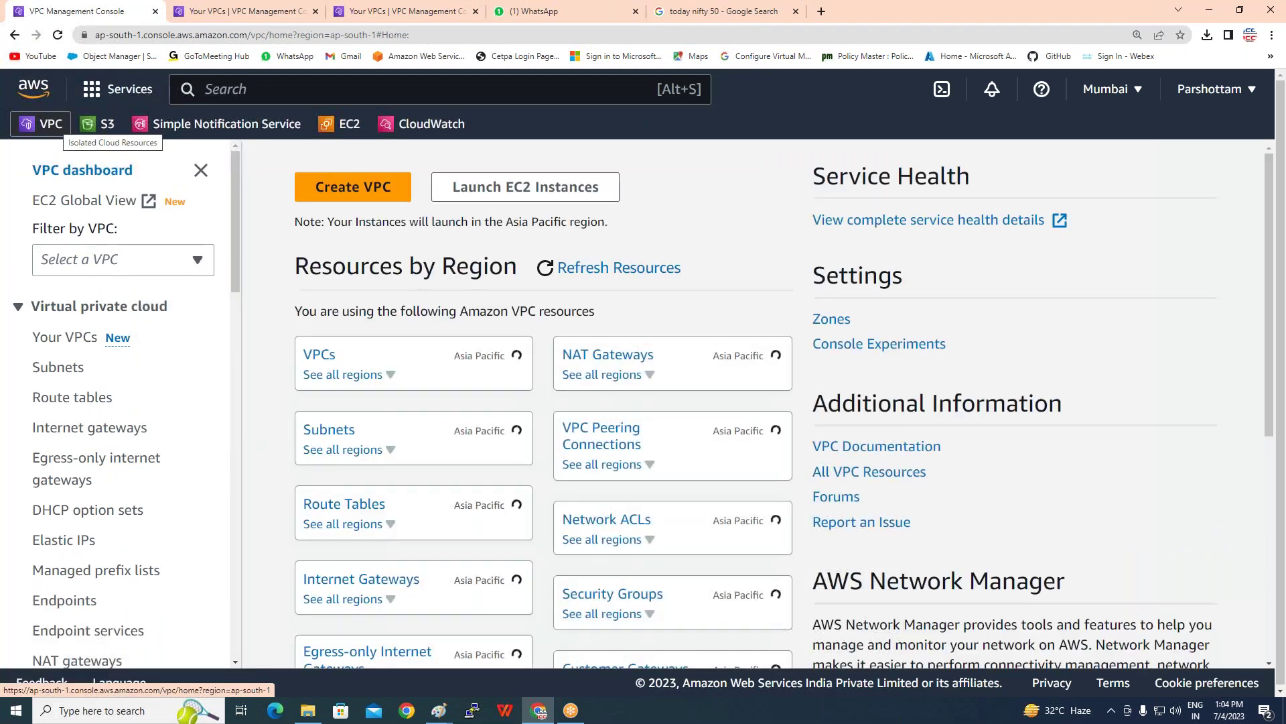
# Delete Mumbai's VPC1 together with its five related resources
pyautogui.click(317, 364)
pyautogui.click(268, 270)
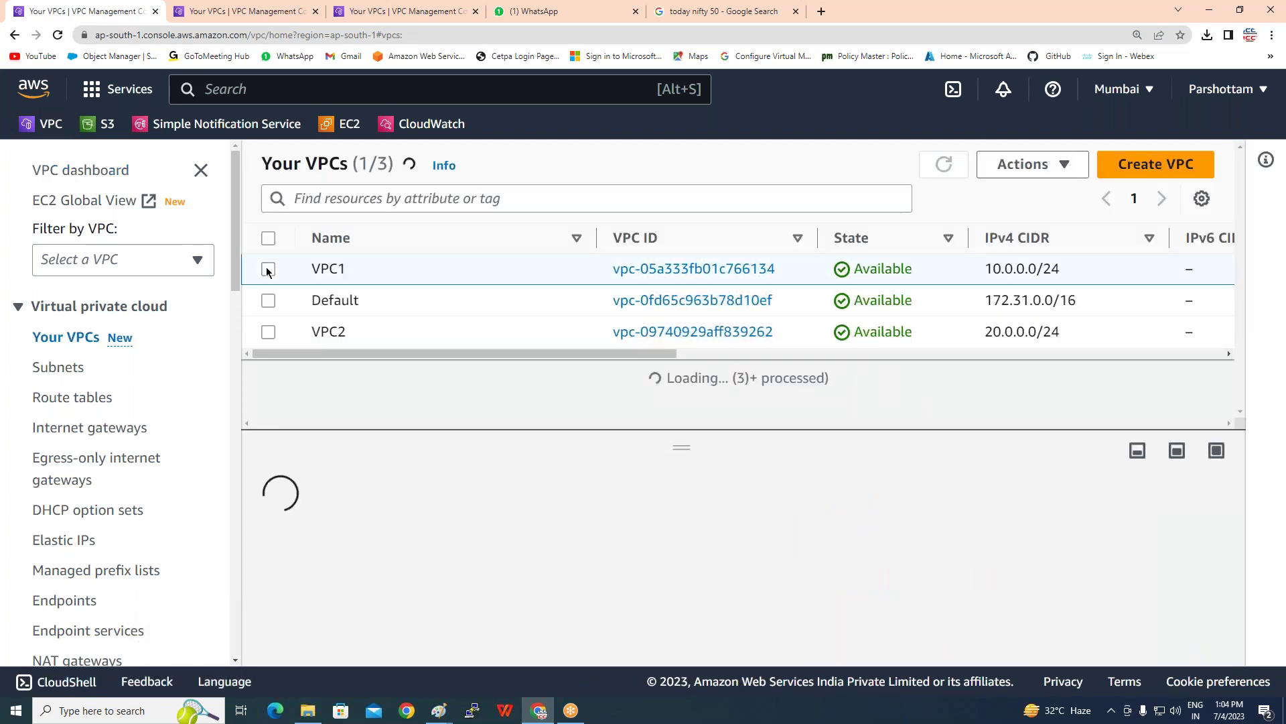
pyautogui.click(1064, 175)
pyautogui.click(1033, 375)
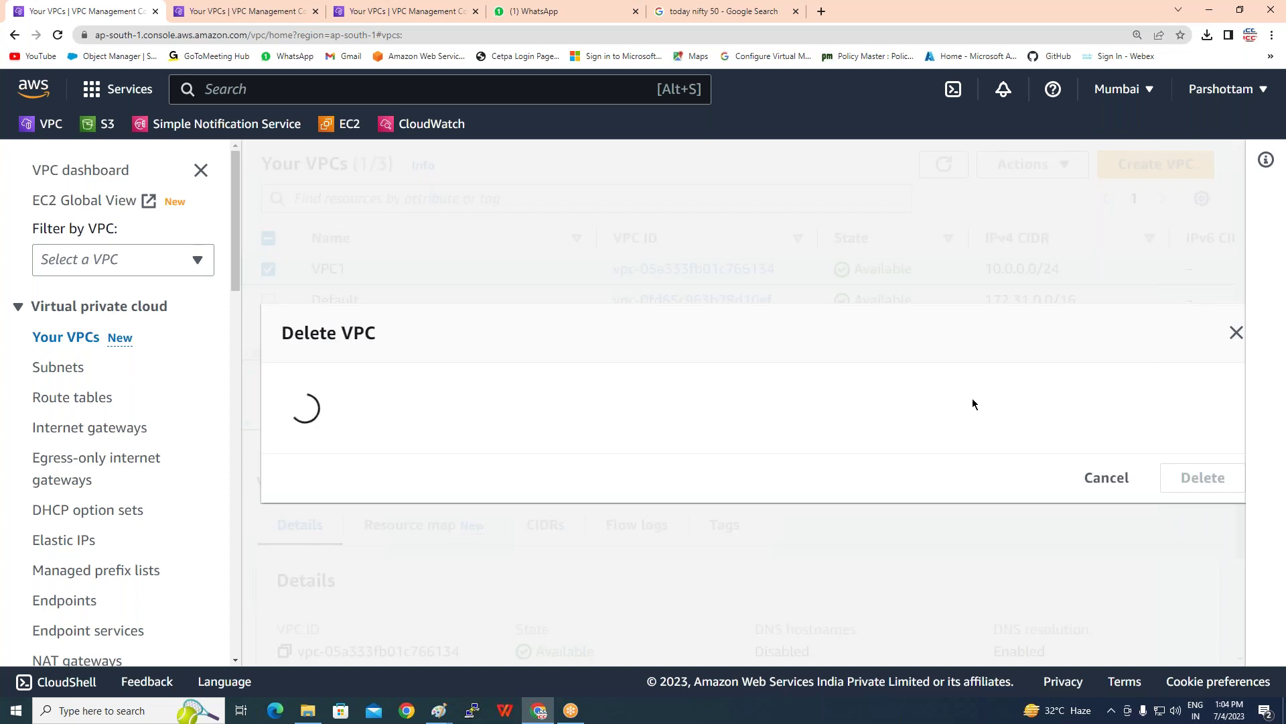
pyautogui.write('delete')
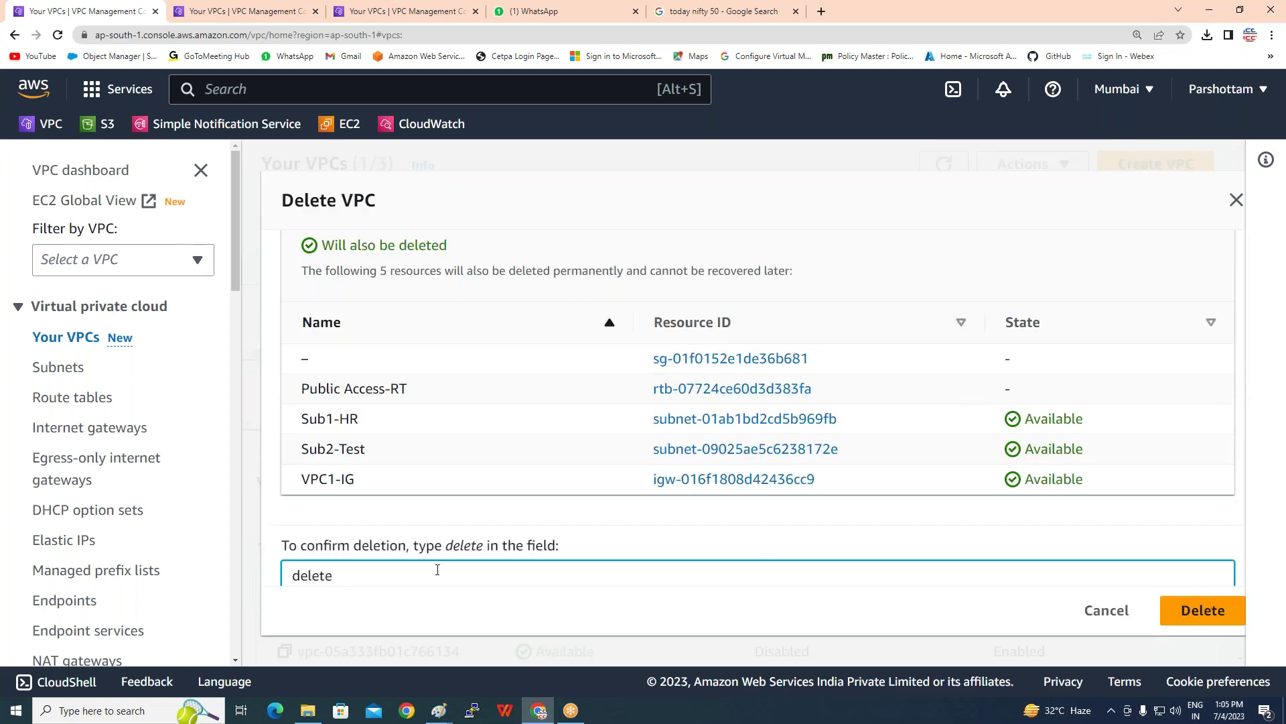
pyautogui.click(1201, 610)
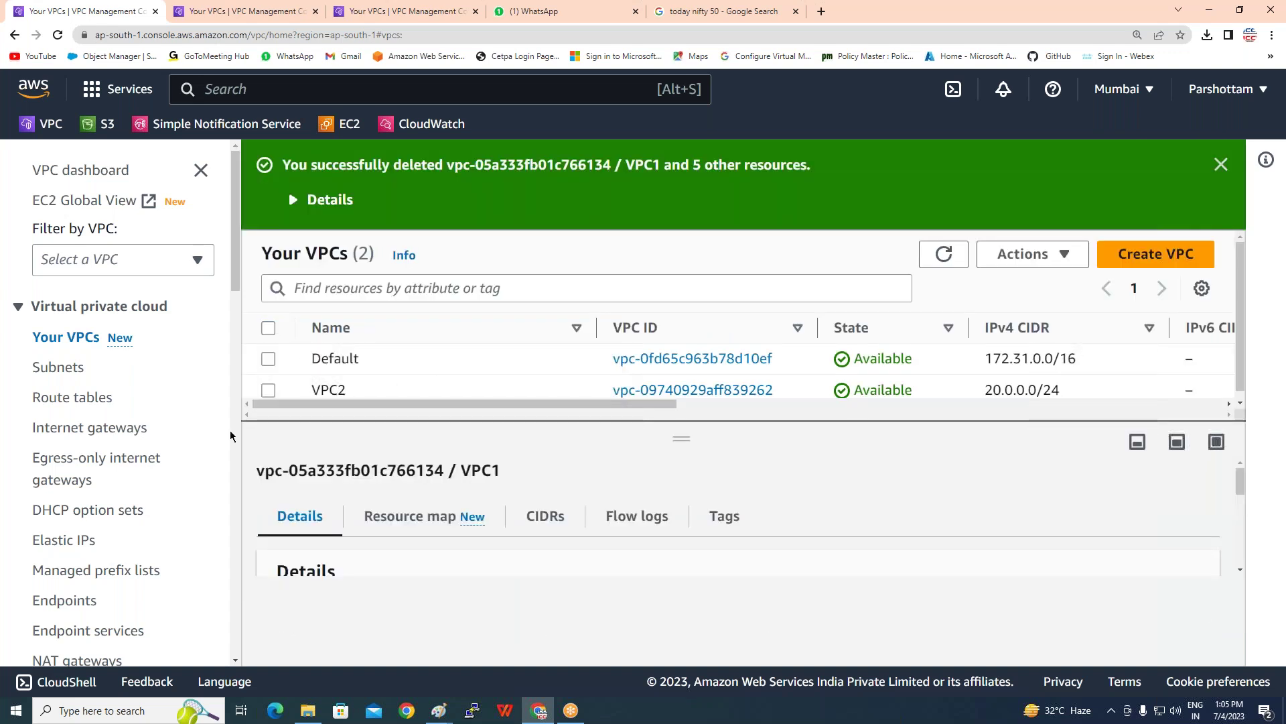
# Delete Mumbai's VPC2 and its resources the same way
pyautogui.click(268, 392)
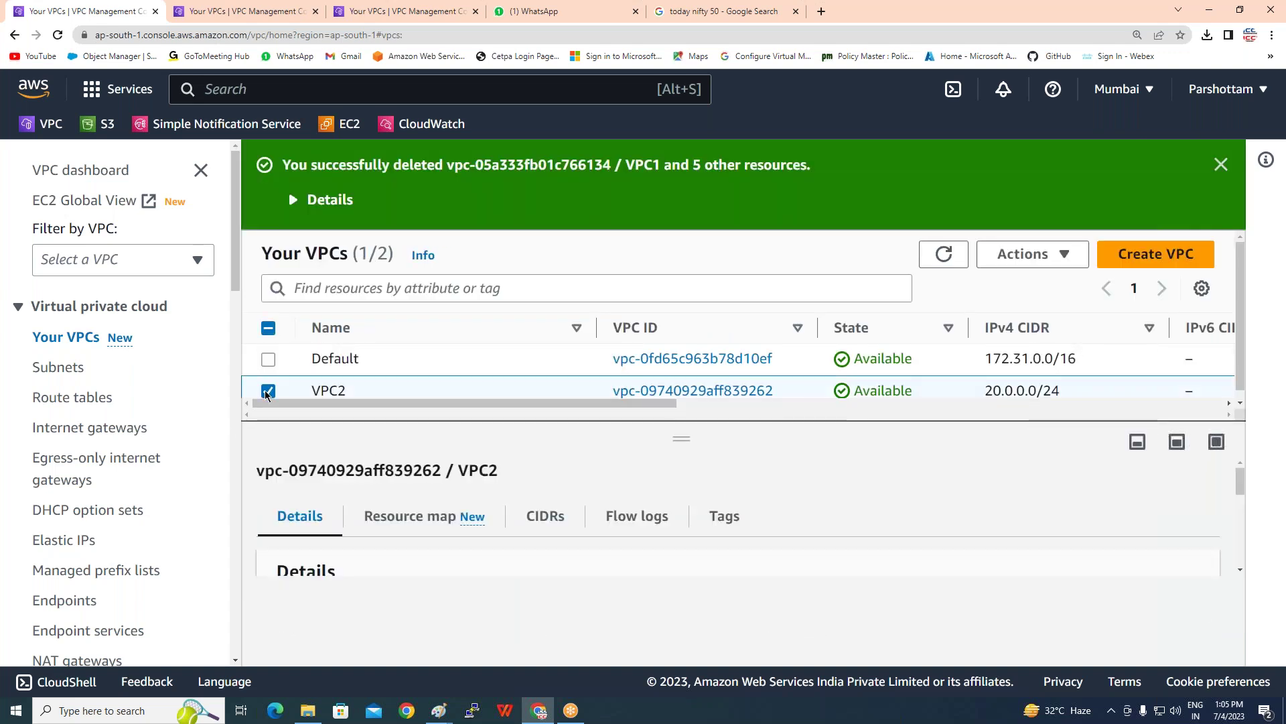
pyautogui.click(1025, 254)
pyautogui.click(1050, 465)
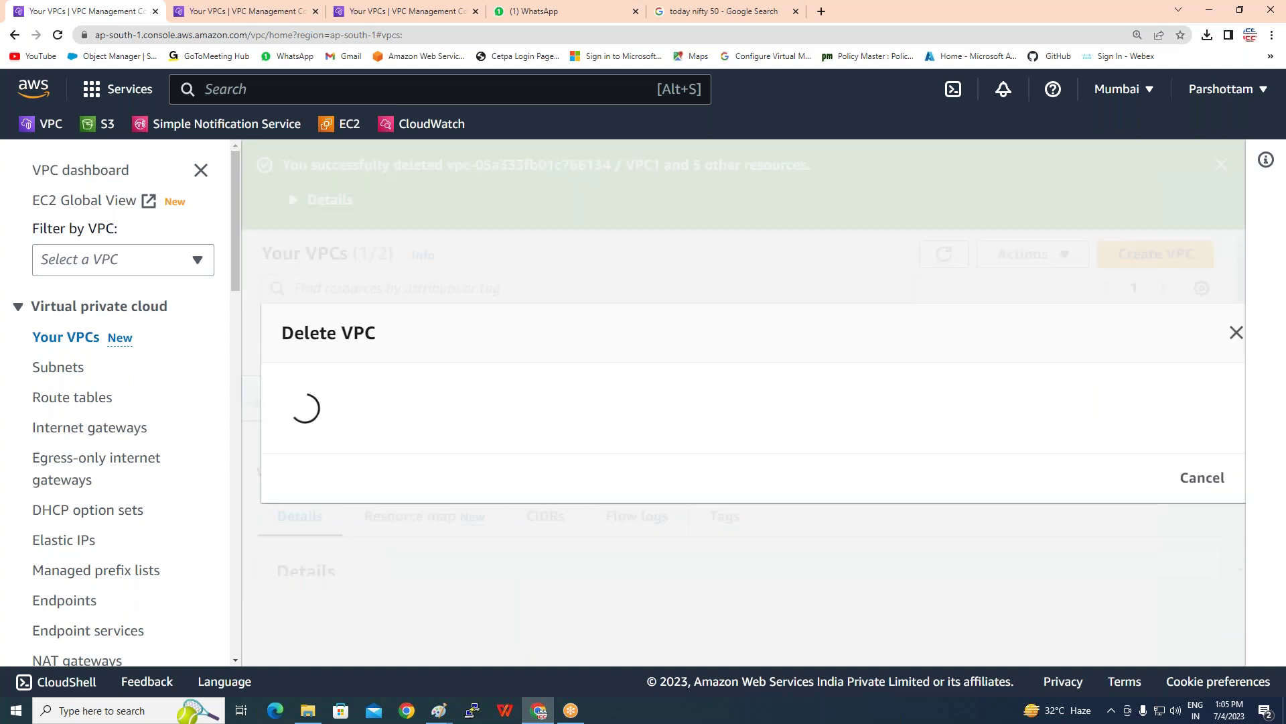
pyautogui.write('delete')
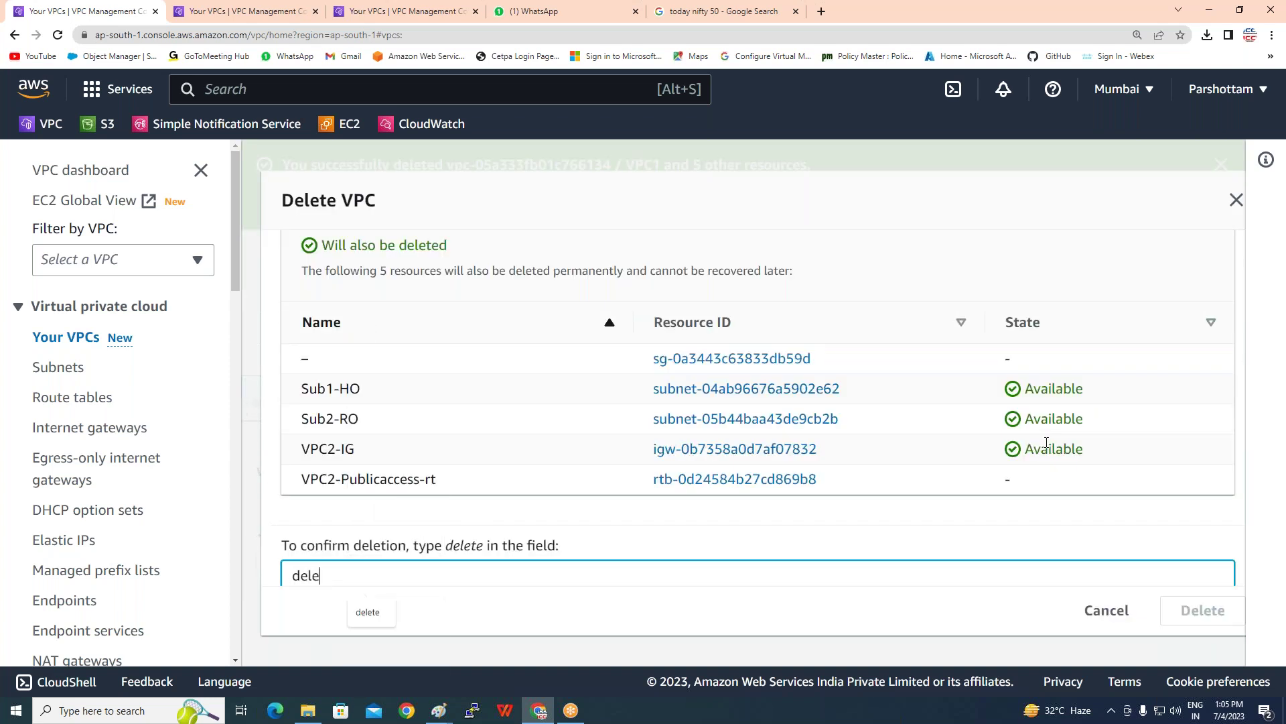
pyautogui.click(1199, 611)
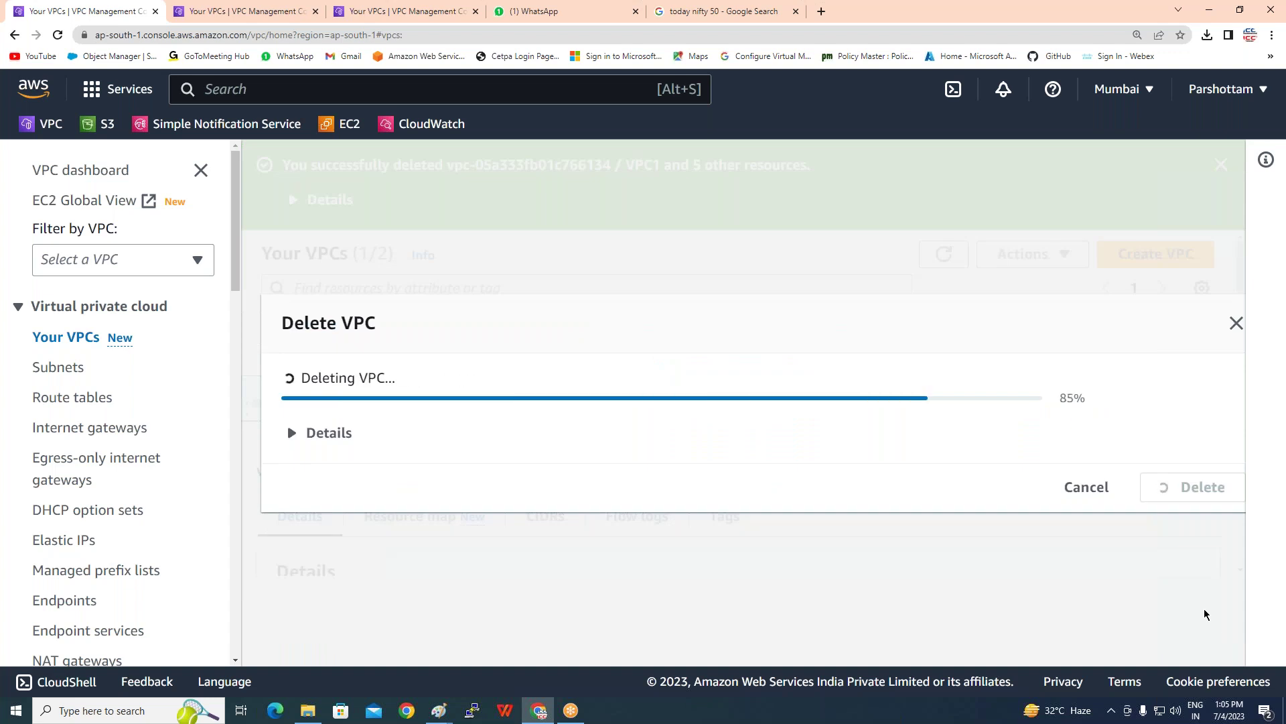